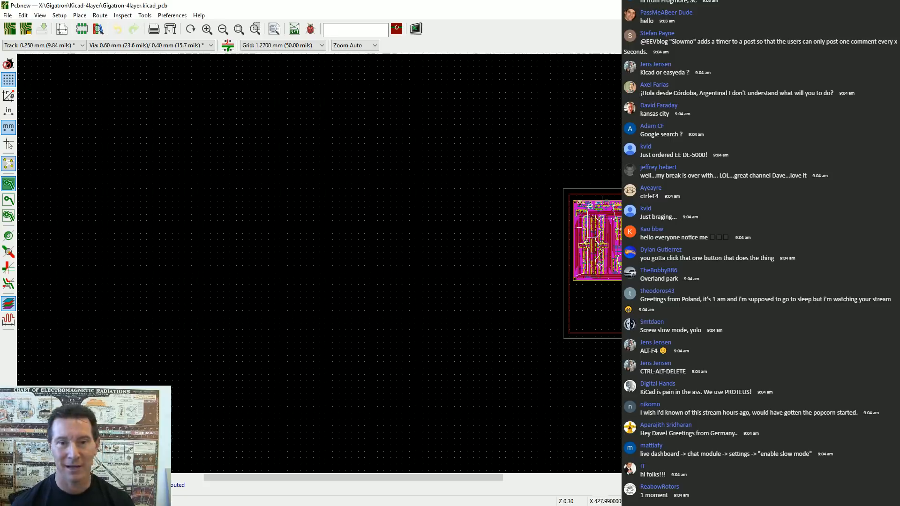
Examine the whole board layout and the pads and tracks around U34 and C39
scroll(609, 219, left, 8)
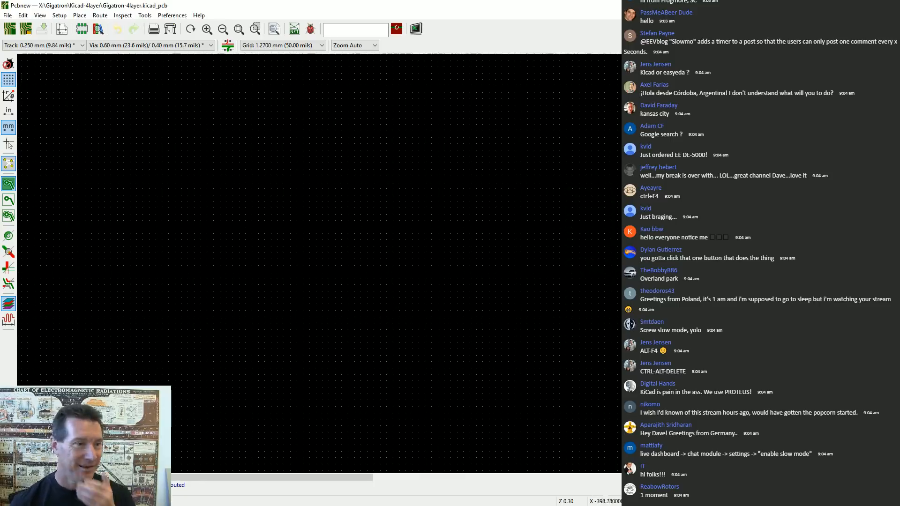
scroll(573, 215, right, 8)
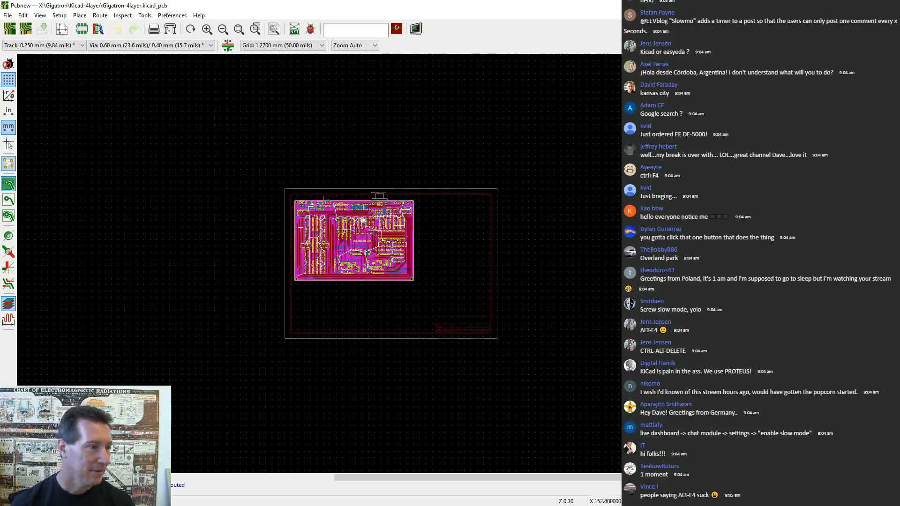
scroll(363, 220, left, 5)
scroll(405, 267, up, 6)
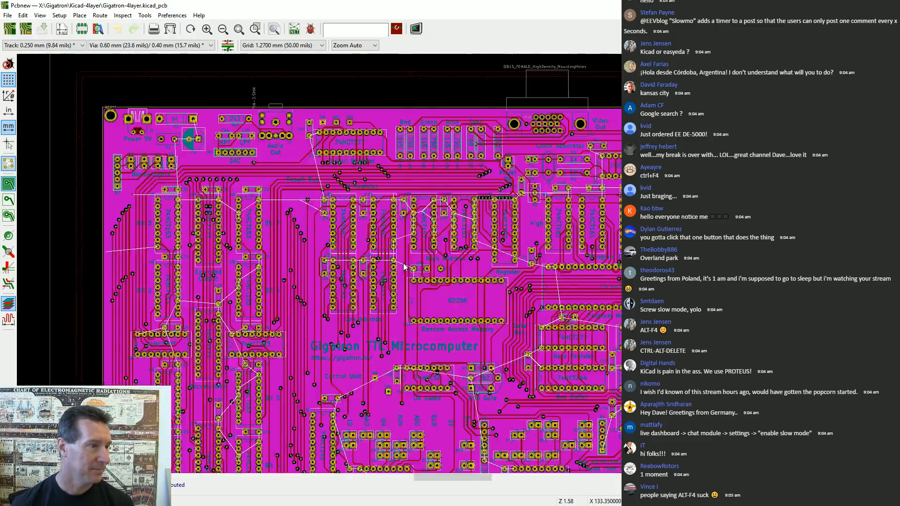
scroll(404, 266, up, 3)
scroll(404, 266, down, 8)
scroll(405, 266, up, 12)
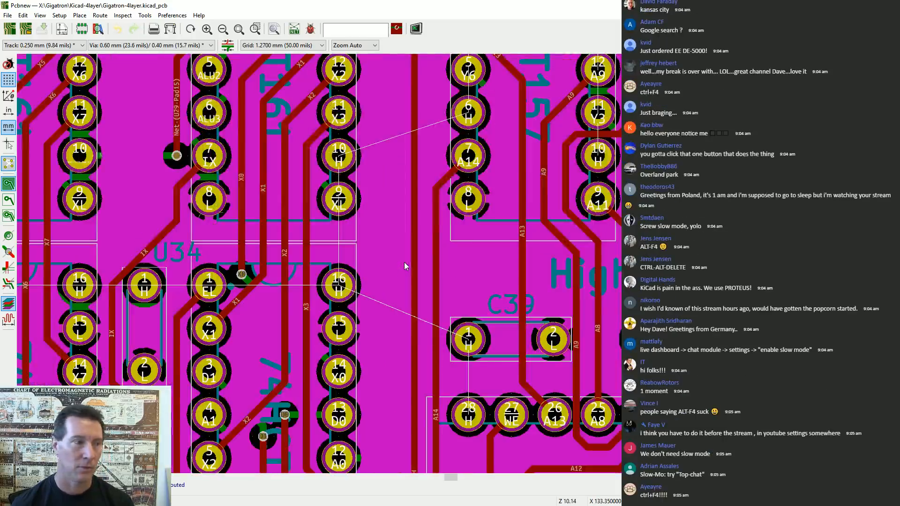
scroll(405, 266, up, 3)
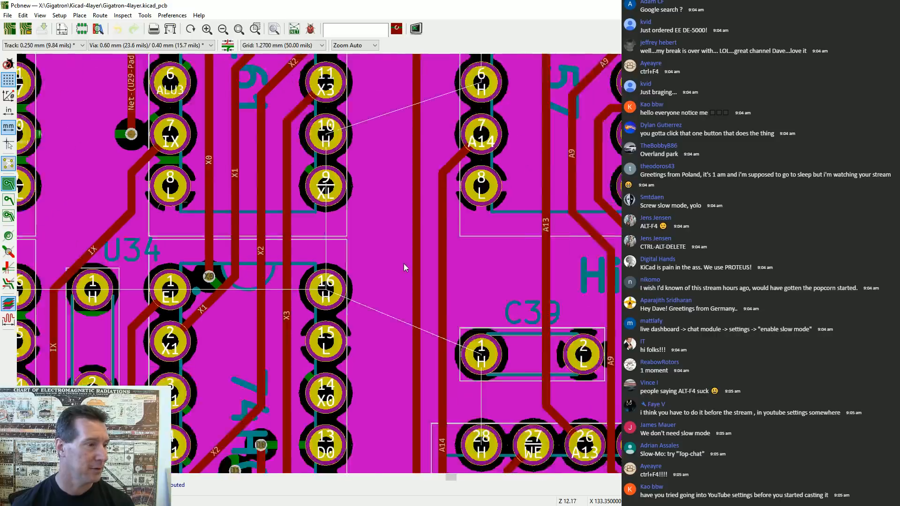
scroll(405, 268, down, 10)
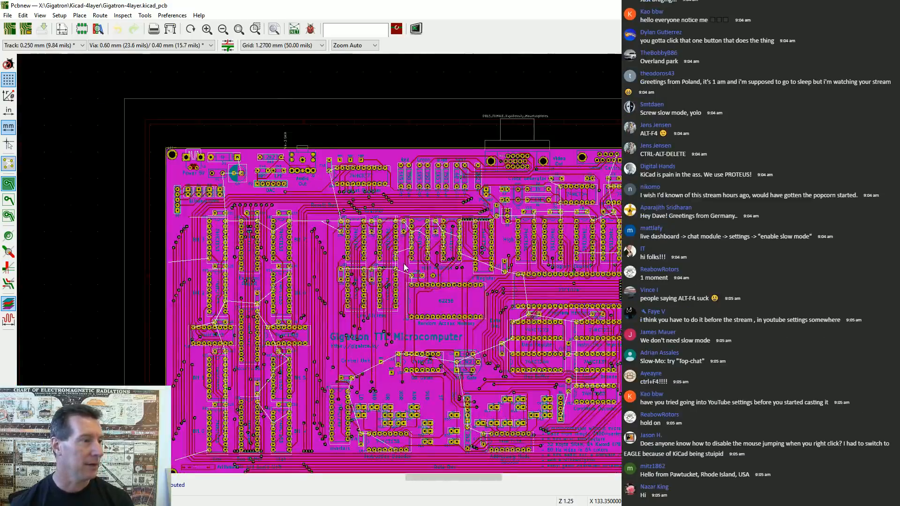
scroll(405, 267, down, 1)
scroll(405, 267, up, 1)
scroll(405, 267, down, 1)
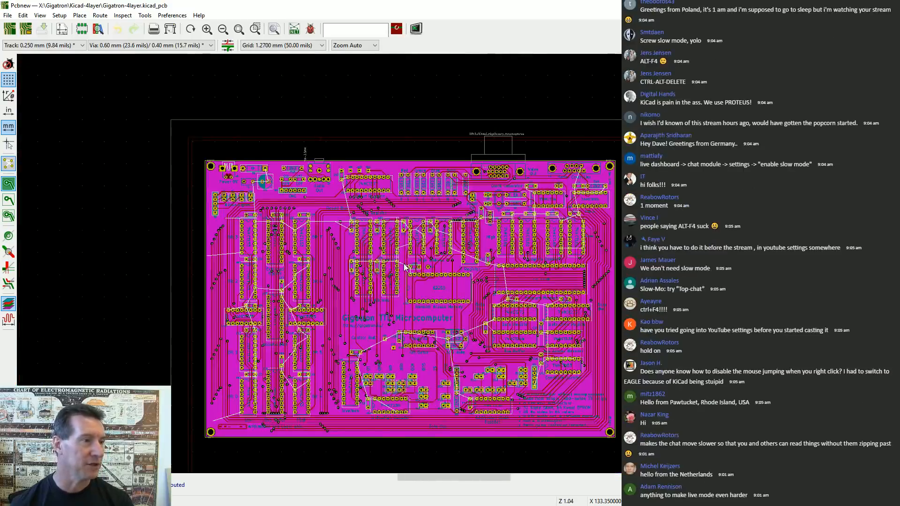
scroll(405, 267, up, 1)
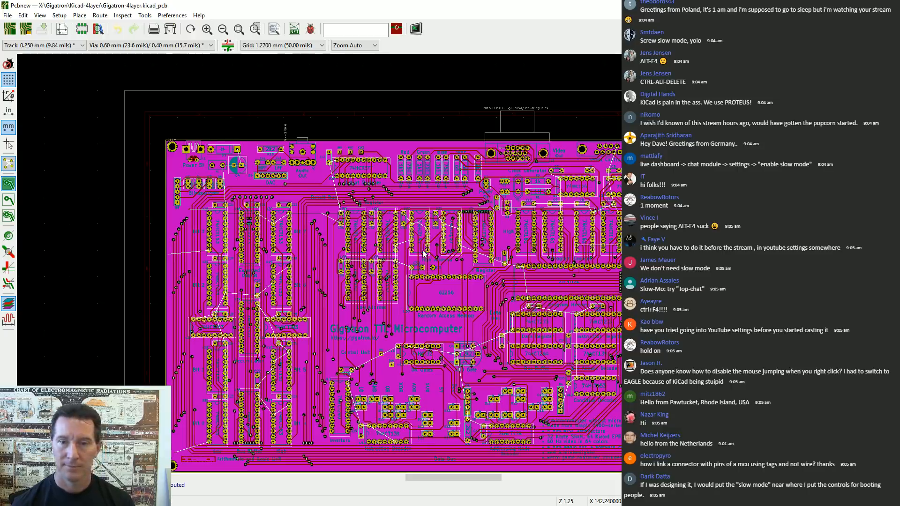
middle_drag(430, 256, 404, 266)
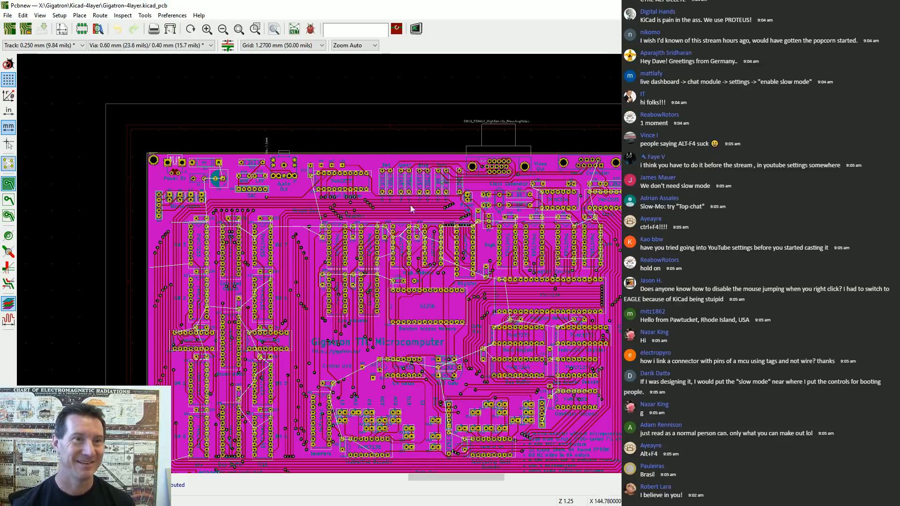
Examine the board's upper edge, including the Clock Generator, the Video Out connector and the Power 5V corner
scroll(337, 206, up, 5)
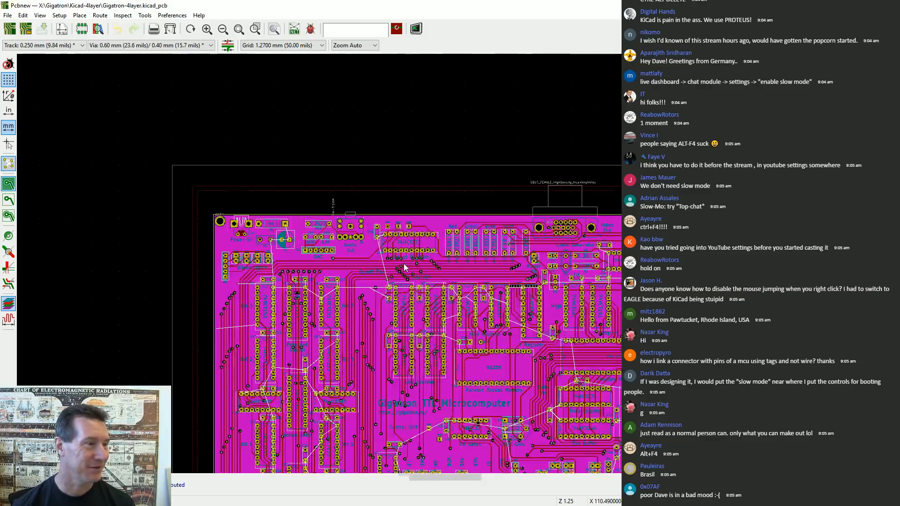
scroll(403, 264, down, 6)
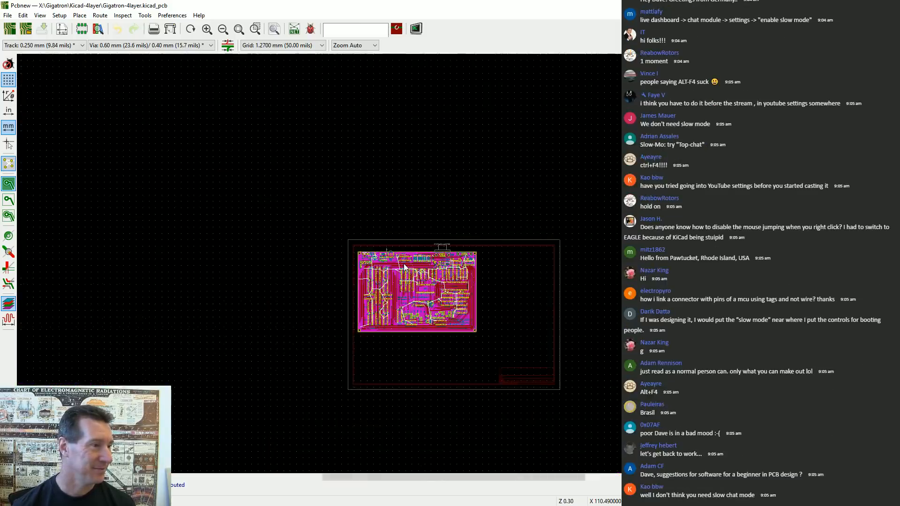
scroll(403, 263, up, 6)
ctrl+scroll(401, 263, right, 10)
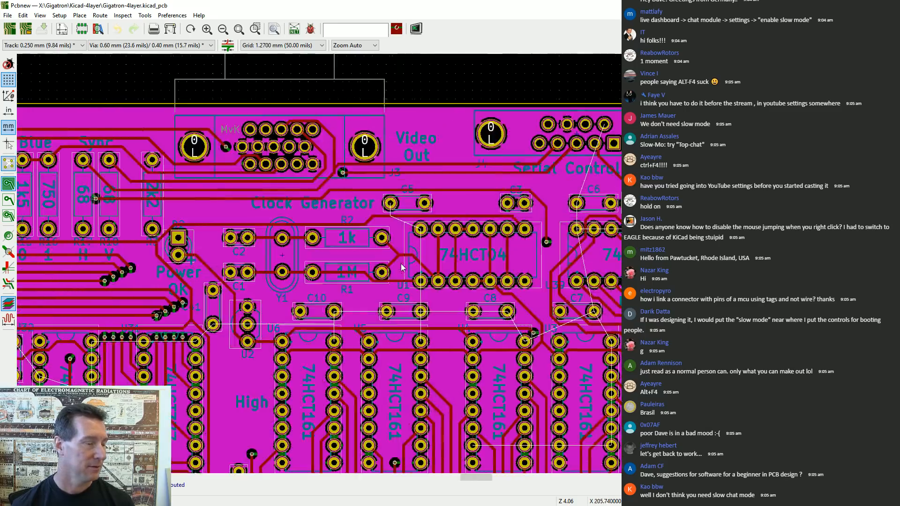
ctrl+scroll(401, 263, left, 8)
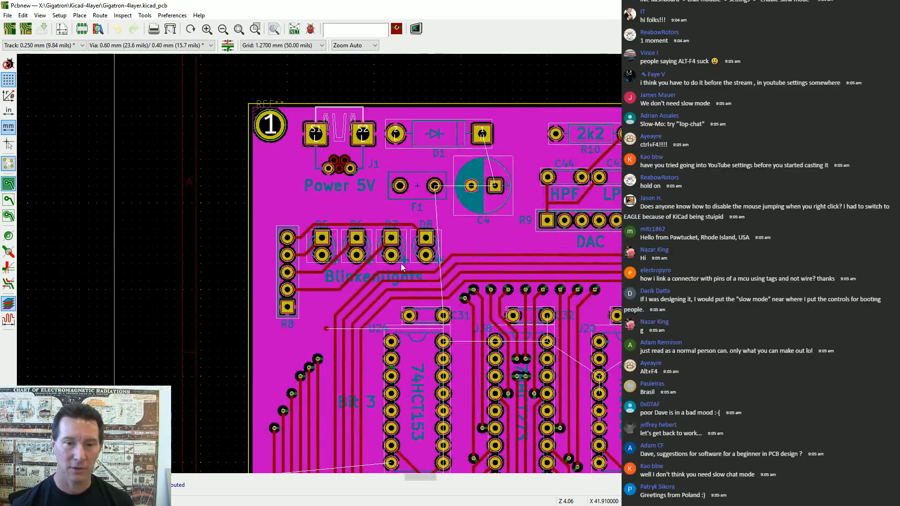
Examine the Bit 0 to Bit 3 chip column along the board's edge, and the register and decoder chips on the opposite side
shift+scroll(401, 263, down, 8)
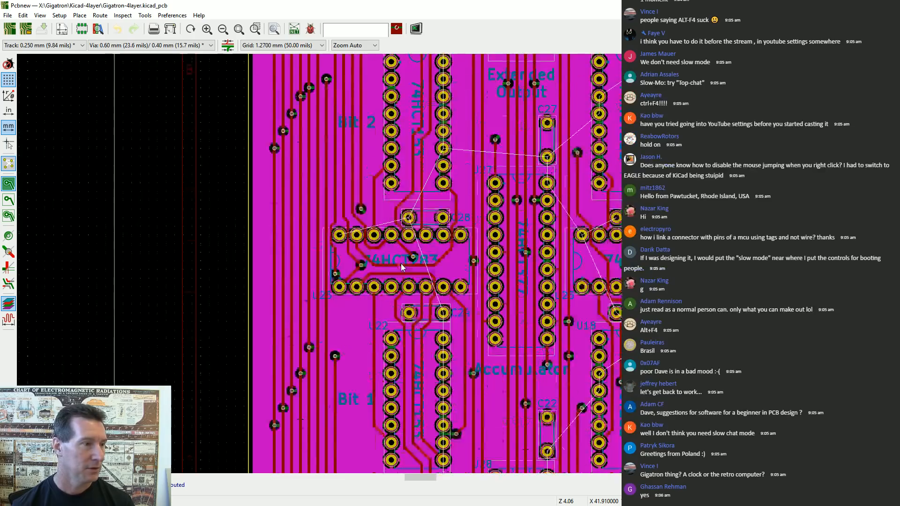
shift+scroll(400, 263, down, 6)
shift+scroll(401, 263, up, 10)
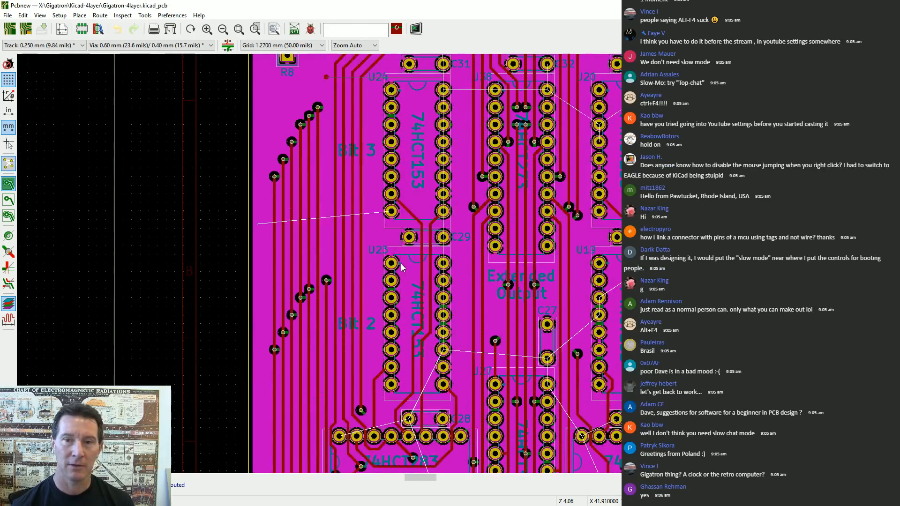
shift+scroll(400, 263, up, 10)
shift+scroll(401, 263, down, 14)
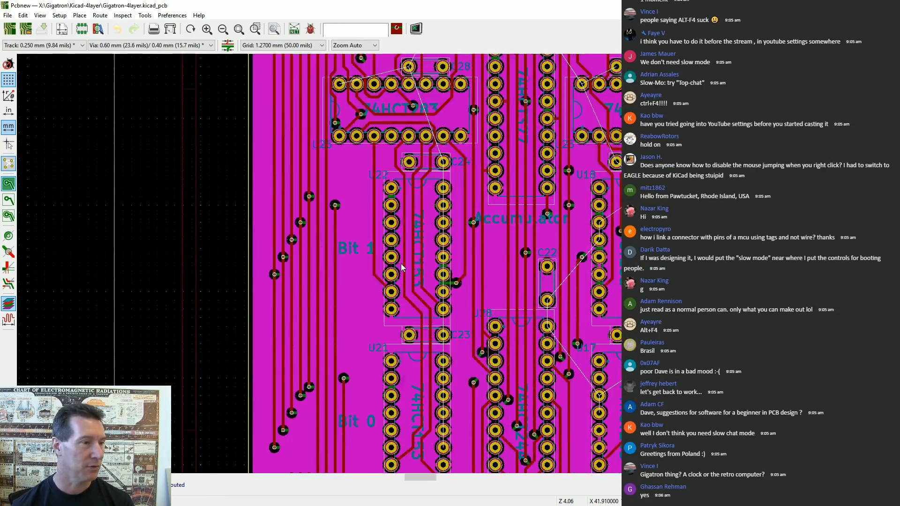
shift+scroll(401, 263, down, 5)
shift+scroll(401, 263, up, 5)
ctrl+scroll(401, 264, left, 4)
ctrl+scroll(401, 263, right, 4)
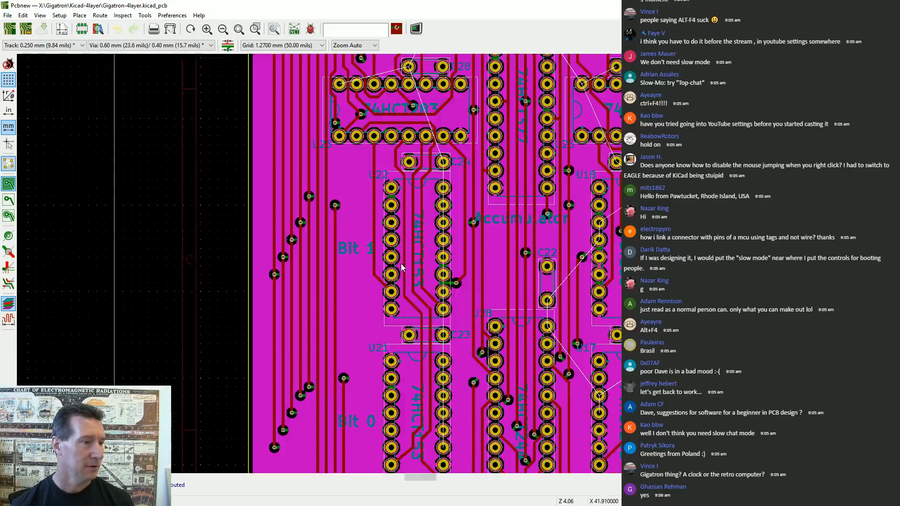
ctrl+scroll(402, 267, right, 8)
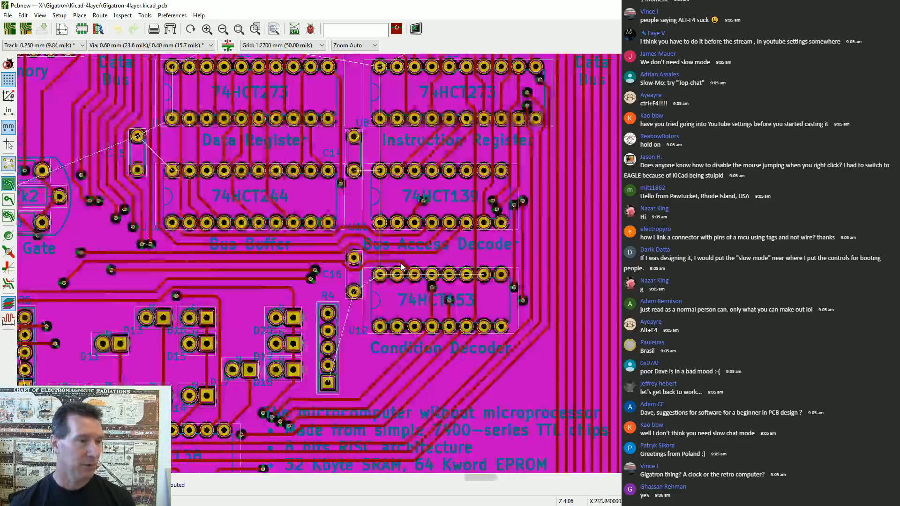
ctrl+scroll(402, 267, left, 2)
ctrl+scroll(402, 267, right, 3)
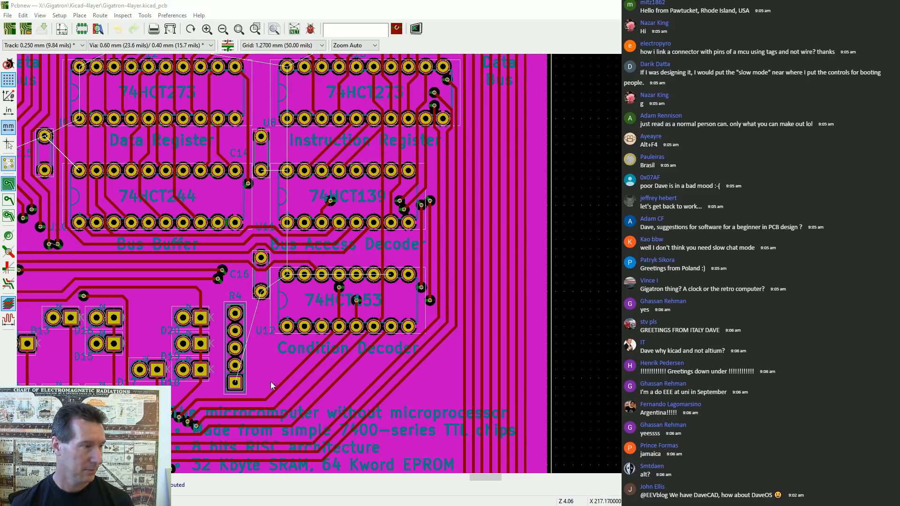
Try a window selection of the tracks, vias and labels around the Bus Access Decoder, and clear it
key(alt)
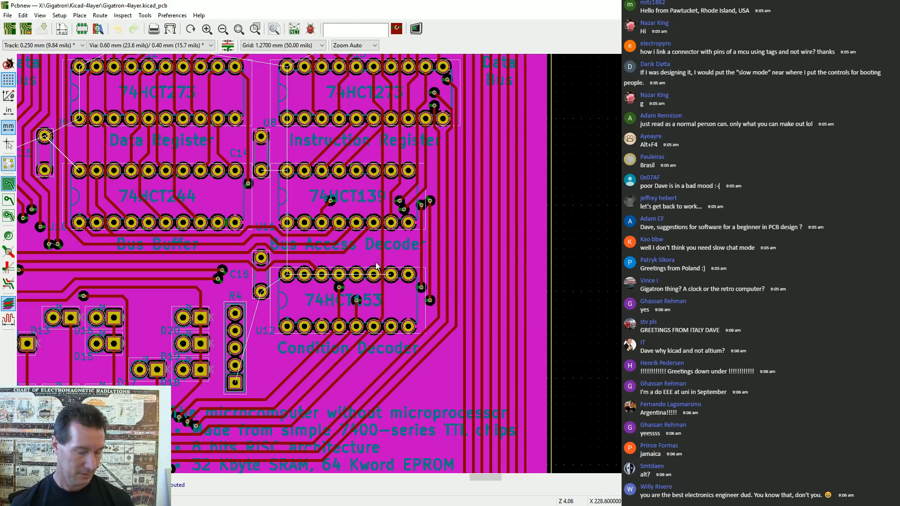
scroll(523, 225, down, 5)
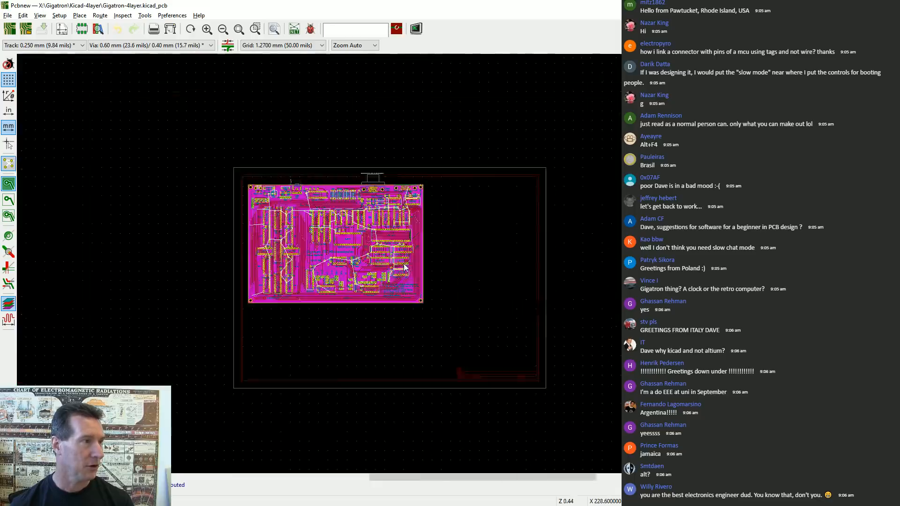
scroll(470, 351, up, 4)
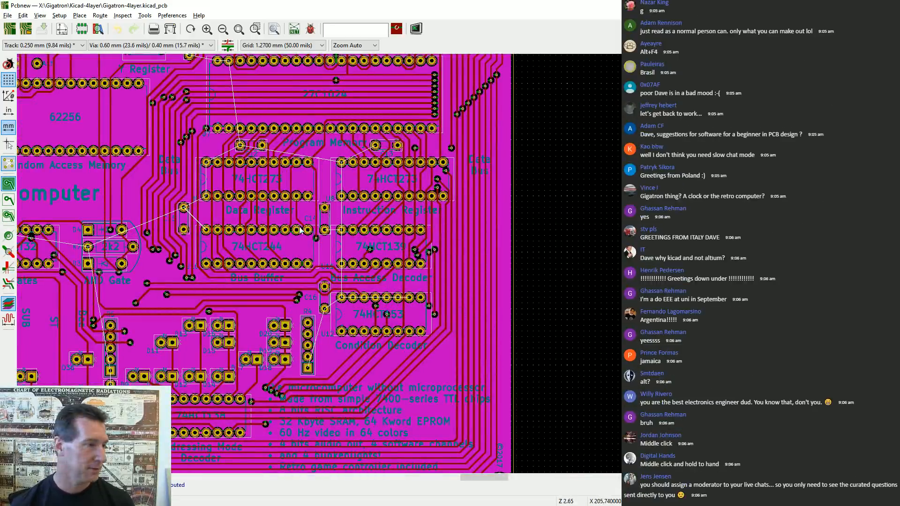
drag(272, 250, 449, 317)
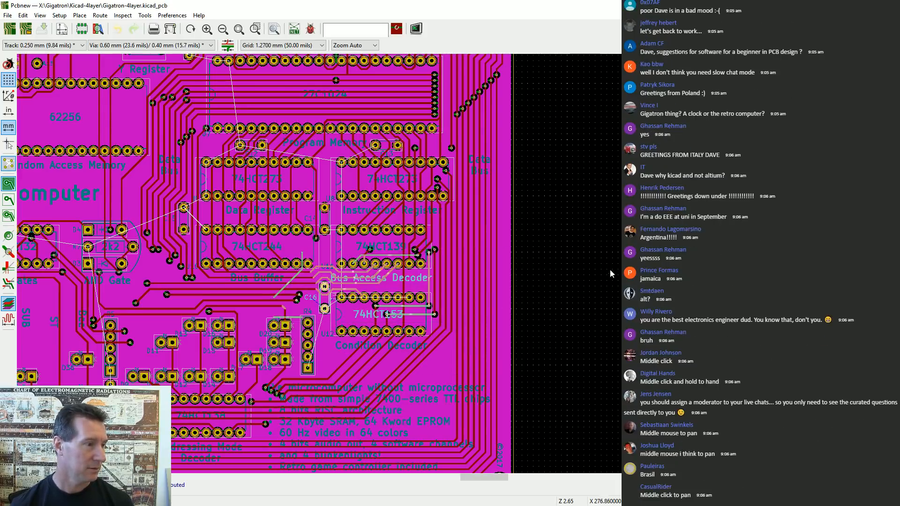
key(Delete)
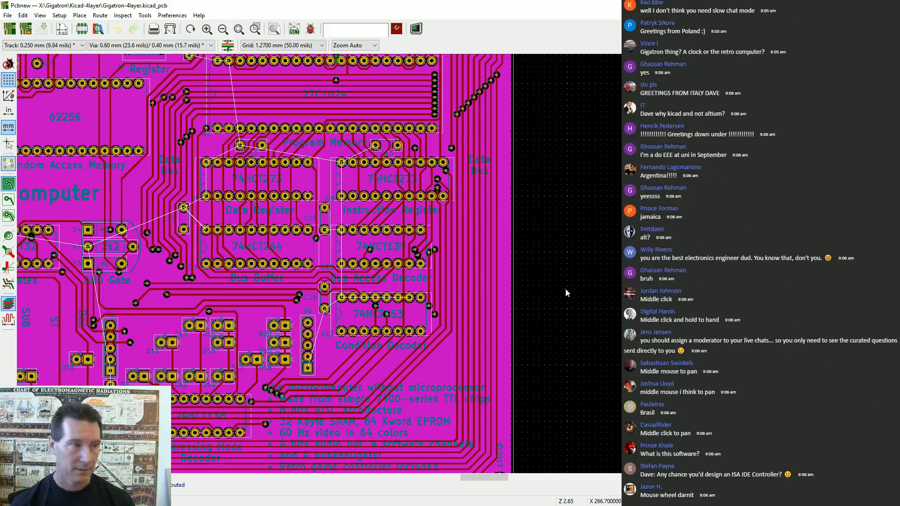
Examine the middle of the board and the Control Unit and Arithmetic and Logic Unit areas
scroll(253, 160, down, 2)
middle_drag(201, 87, 532, 175)
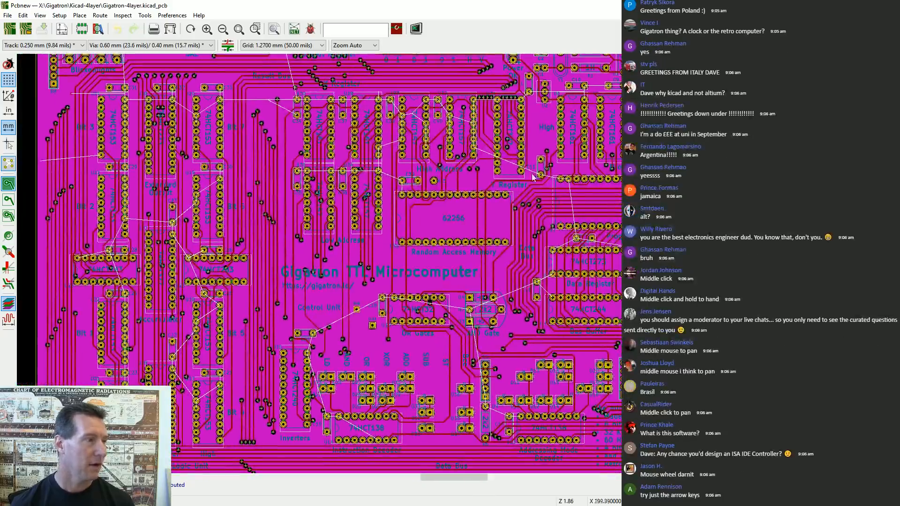
middle_drag(391, 152, 448, 281)
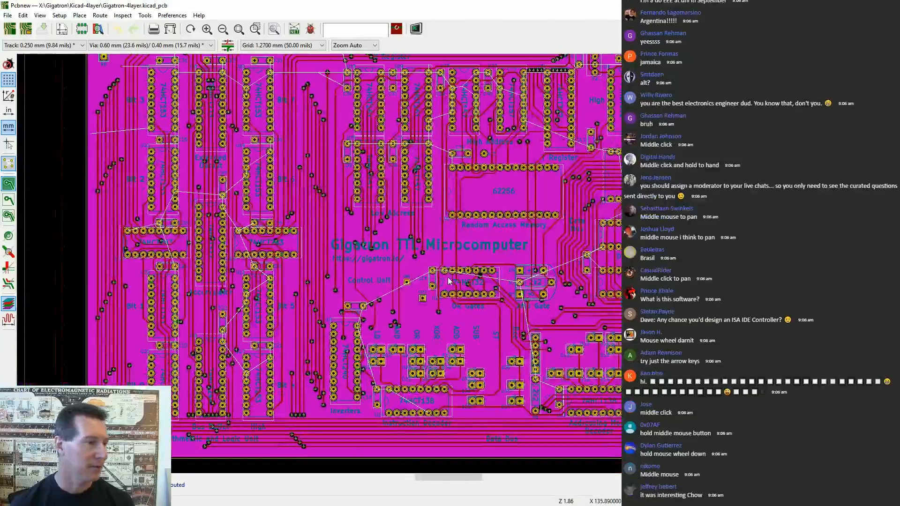
scroll(343, 294, up, 1)
middle_drag(343, 295, 412, 227)
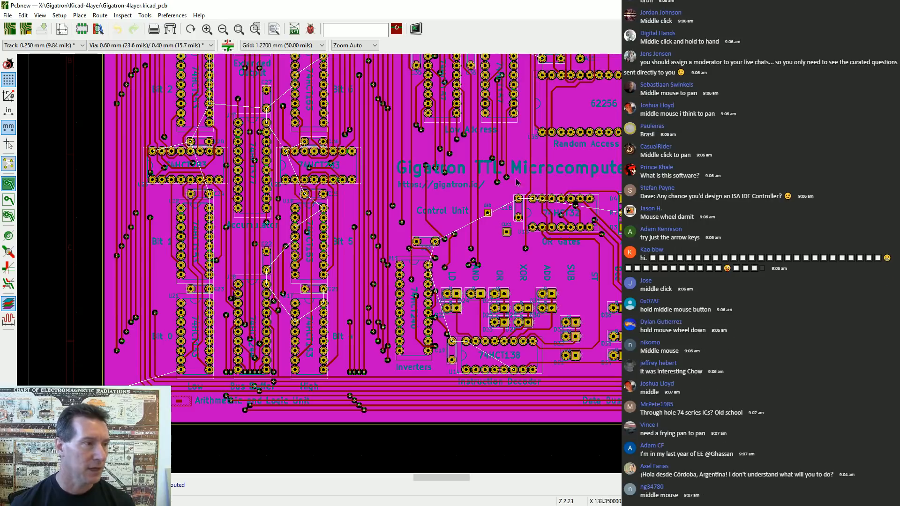
right_click(442, 195)
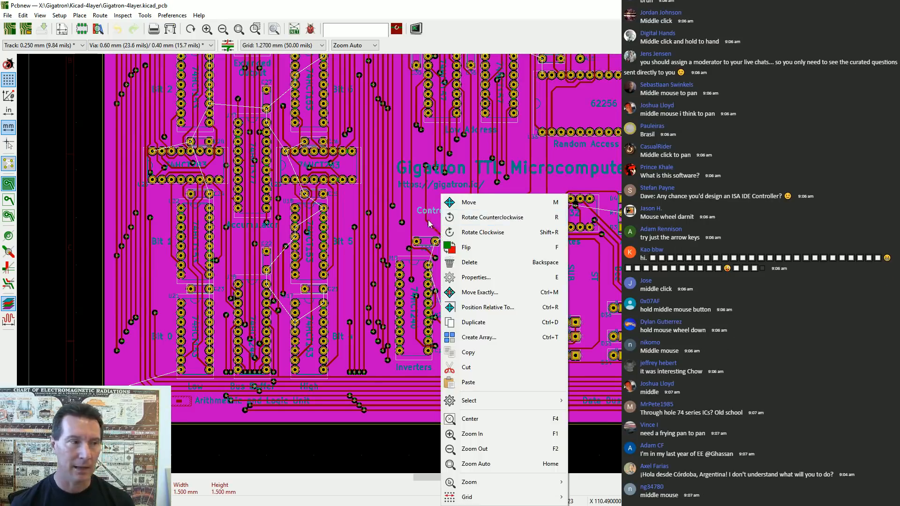
right_click(375, 174)
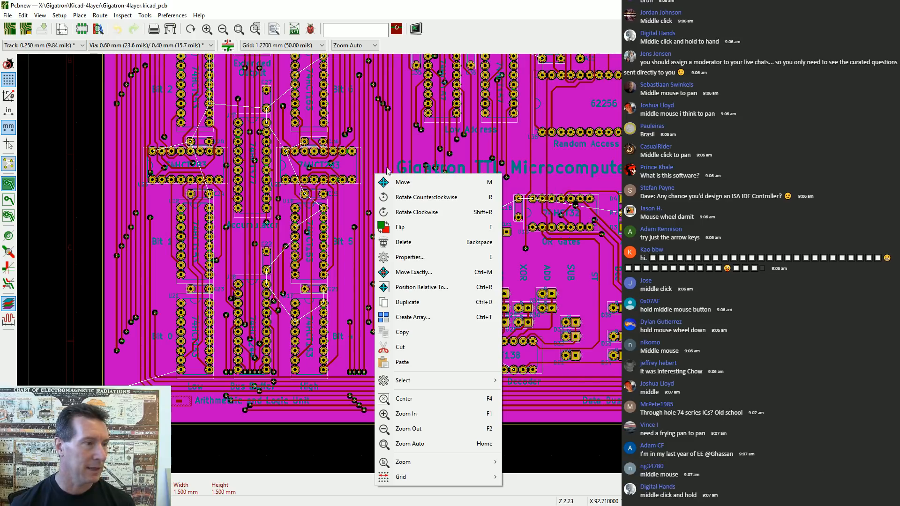
click(38, 210)
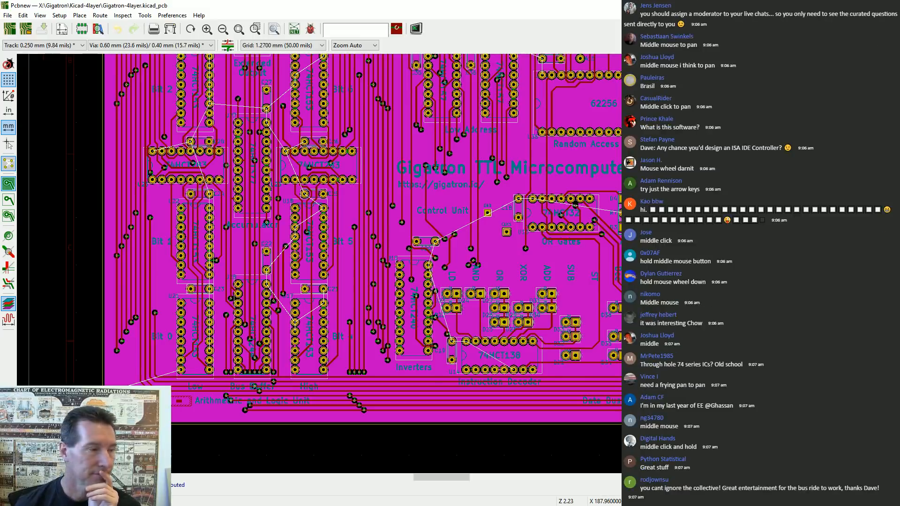
Examine the RAM area and the board's corner with the Power 5V, Blinkenlights, DAC and Audio Out sections
middle_drag(456, 151, 378, 210)
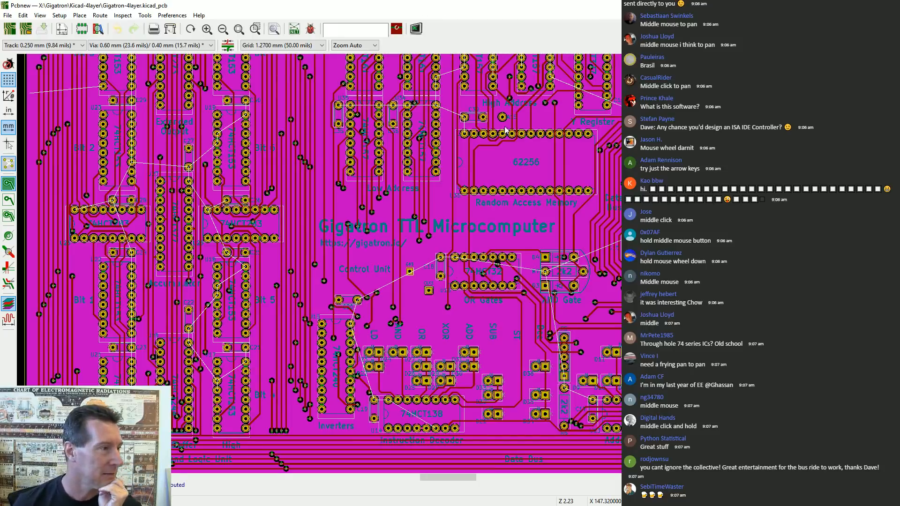
middle_drag(498, 164, 610, 370)
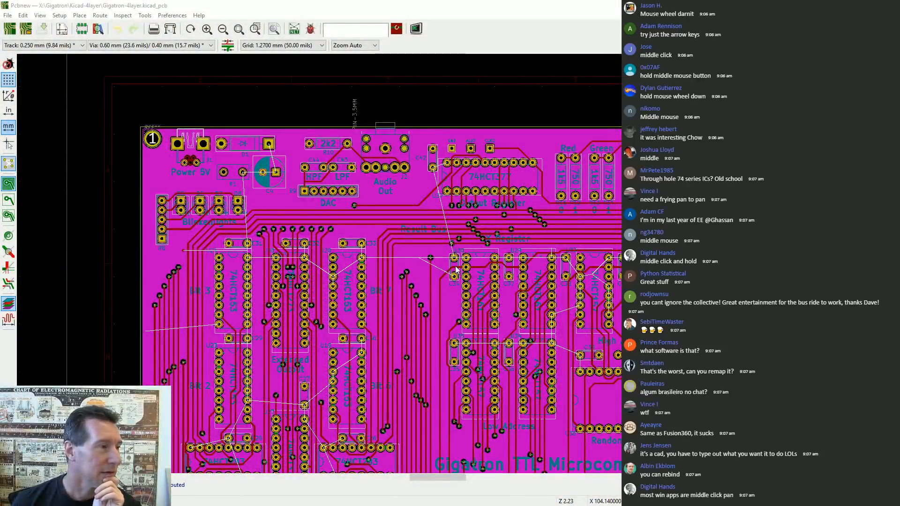
scroll(469, 255, up, 1)
middle_drag(426, 258, 462, 235)
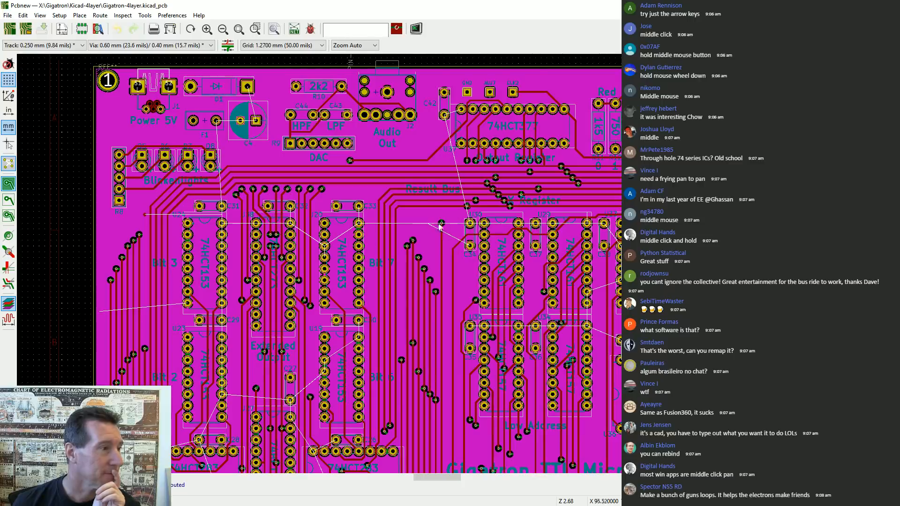
middle_drag(277, 200, 386, 259)
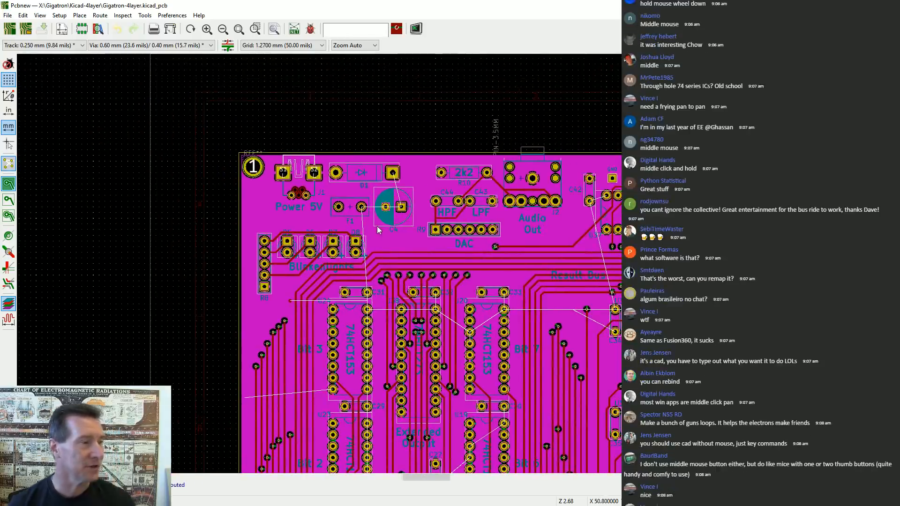
ctrl+scroll(378, 229, left, 1)
ctrl+scroll(379, 228, right, 1)
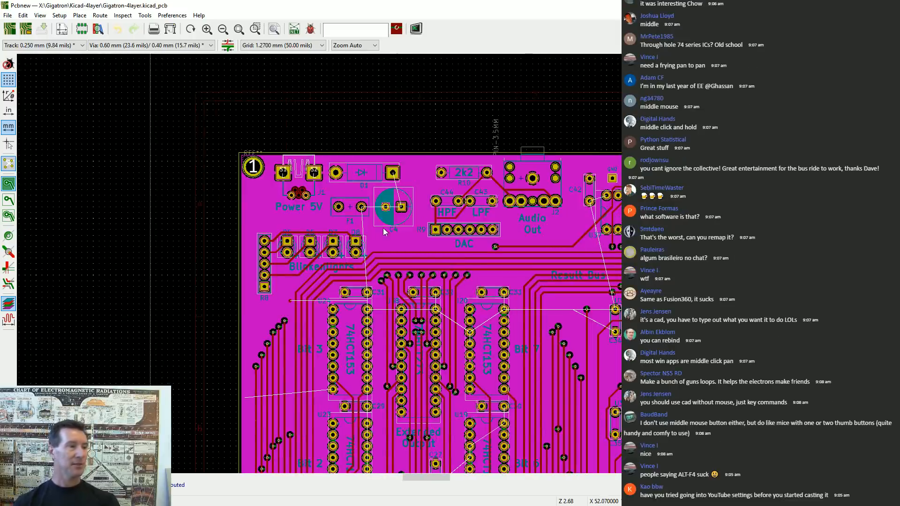
Examine the Audio Out and DAC parts at several magnifications, down to the OUT6, ALU0 and ALU1 tracks beside them
scroll(384, 228, up, 2)
scroll(404, 267, down, 4)
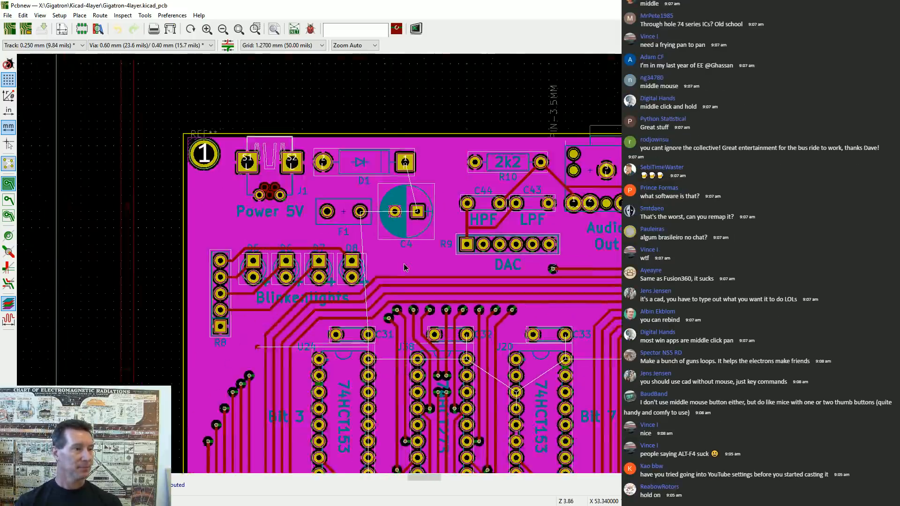
scroll(403, 263, down, 2)
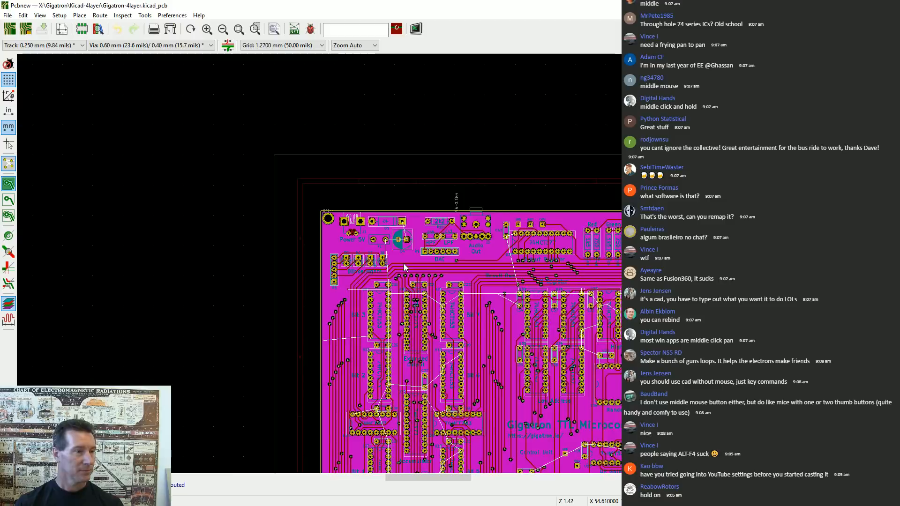
scroll(473, 251, up, 2)
scroll(404, 264, up, 12)
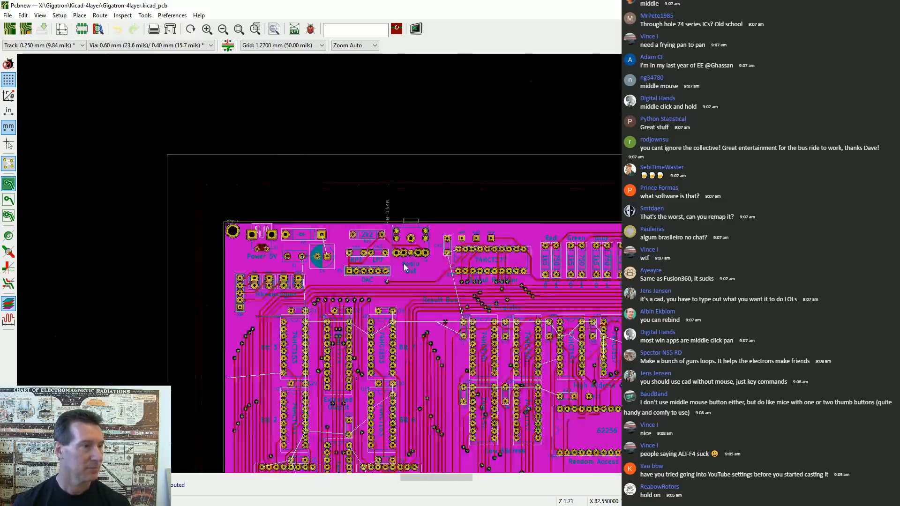
scroll(403, 263, down, 10)
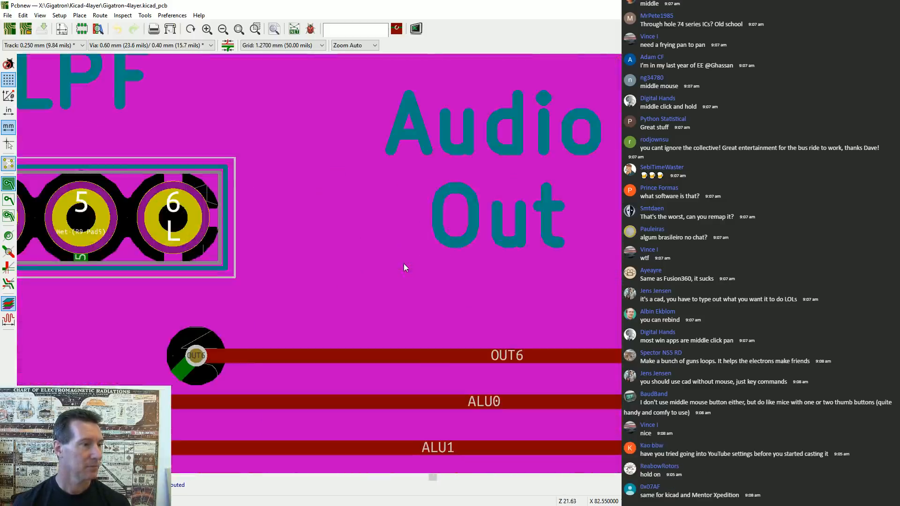
scroll(400, 266, down, 1)
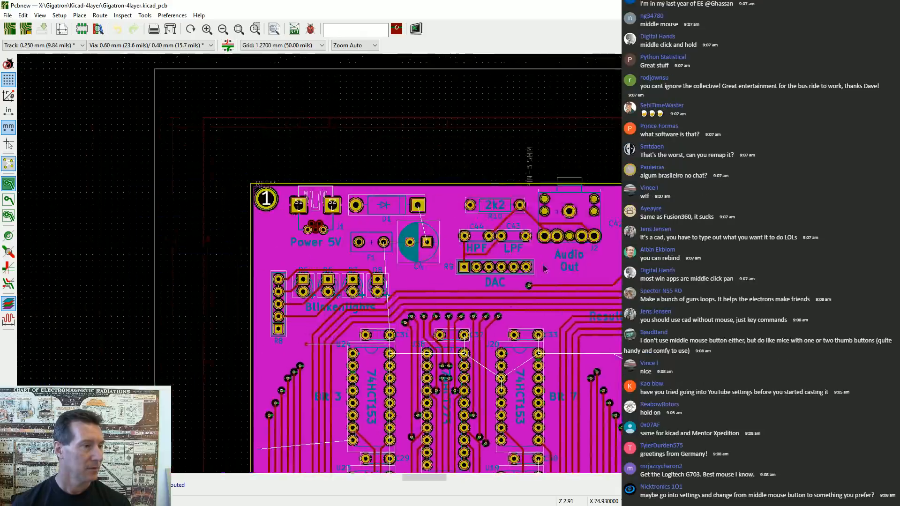
scroll(402, 270, up, 7)
scroll(402, 269, down, 5)
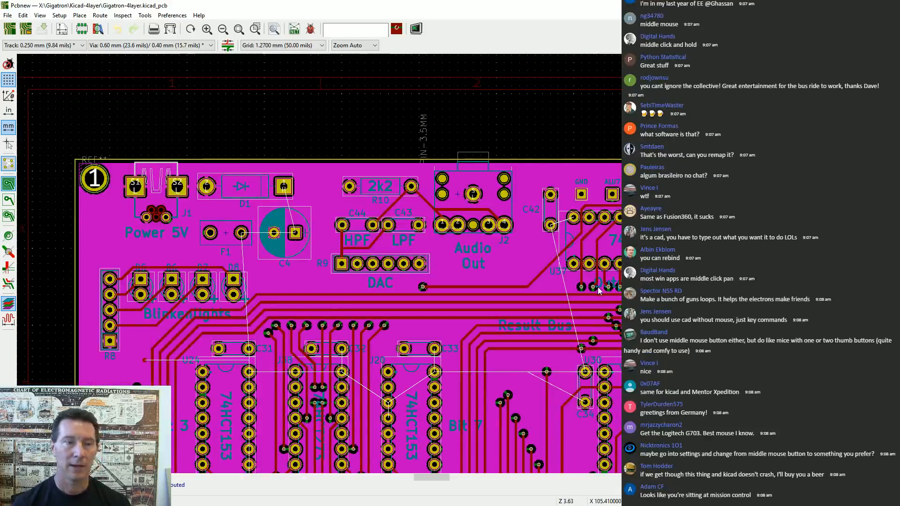
middle_drag(597, 286, 550, 191)
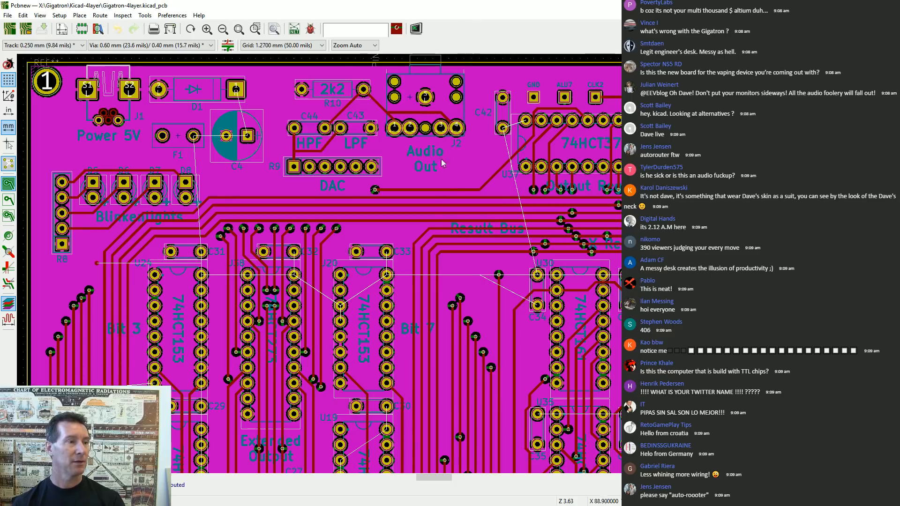
Examine the Video Out, Clock Generator, Serial Controller and Program Counter areas along the board's far side
scroll(427, 340, right, 5)
scroll(427, 341, right, 5)
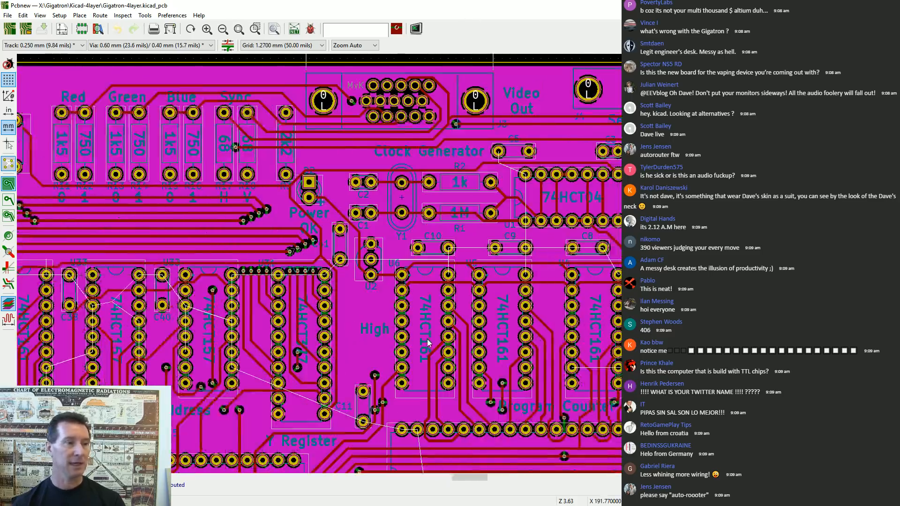
scroll(413, 333, down, 1)
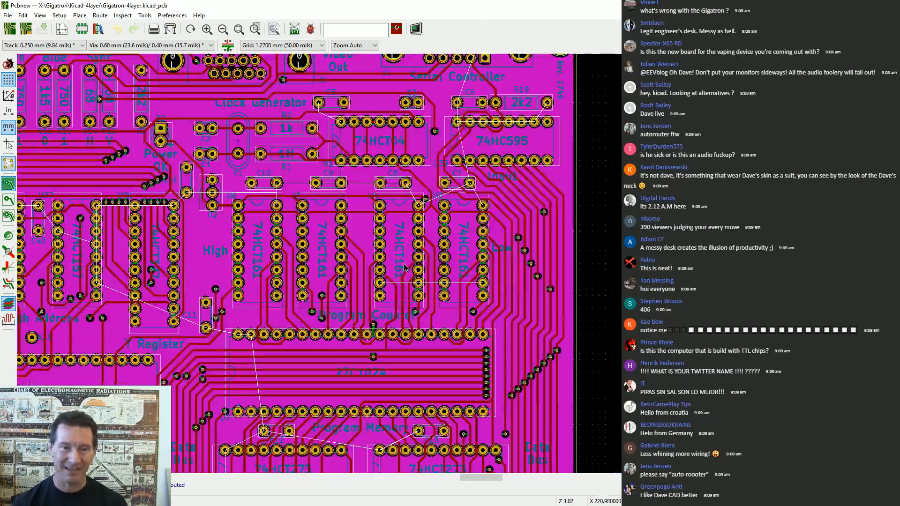
scroll(406, 268, down, 1)
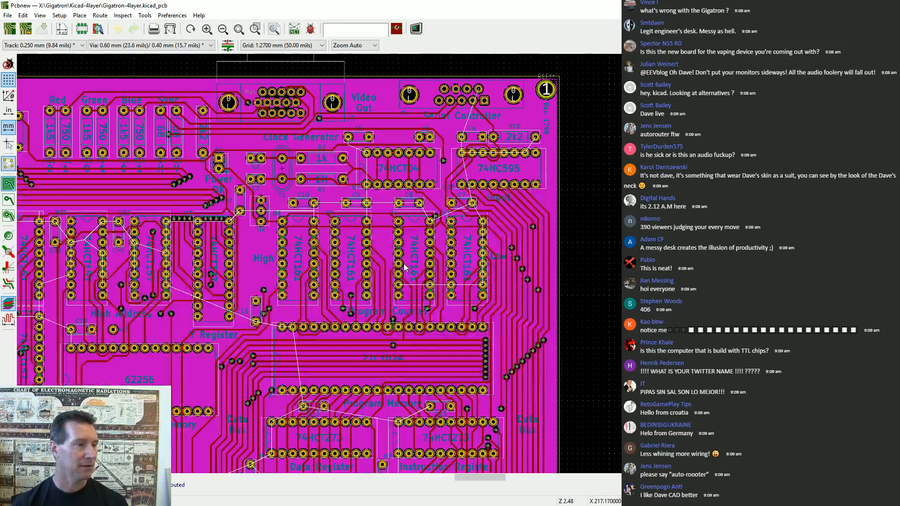
scroll(345, 271, down, 4)
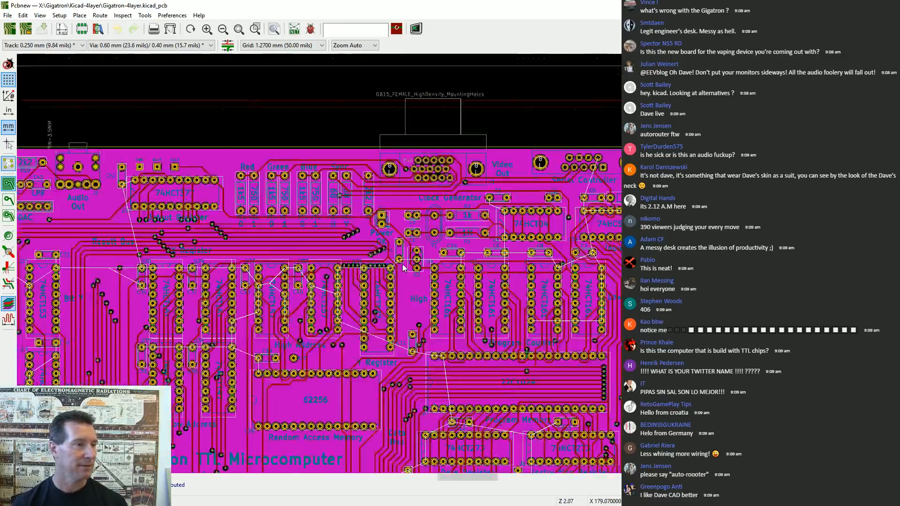
scroll(420, 238, up, 2)
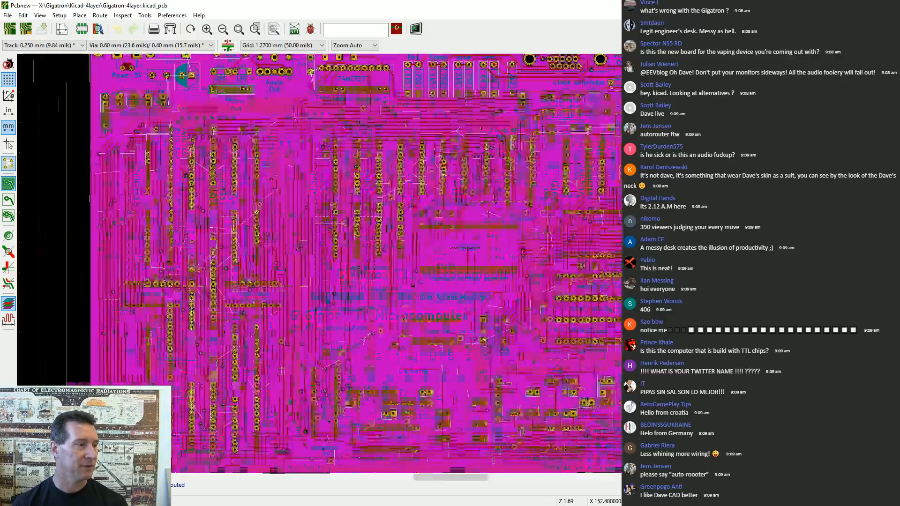
Examine the middle of the board around the 62256 RAM and the Gigatron title, and bring the whole board outline into view
middle_drag(421, 238, 440, 266)
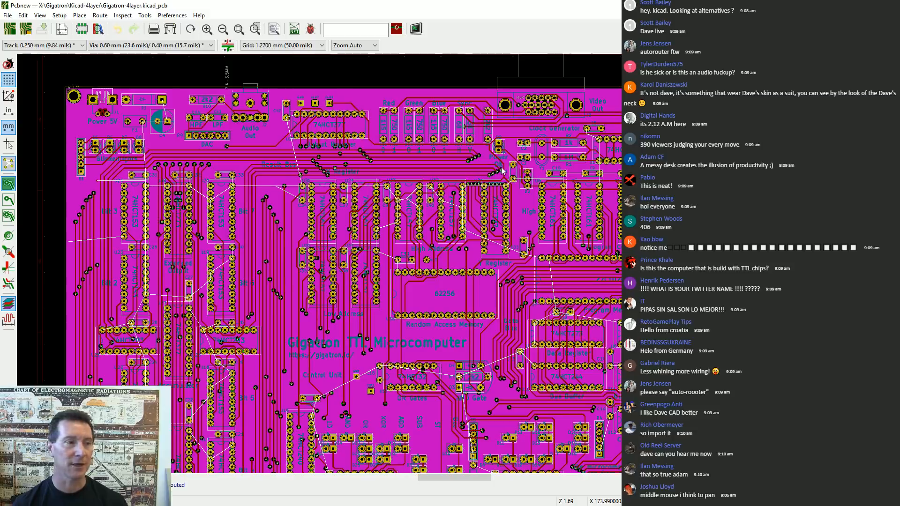
scroll(401, 270, down, 1)
scroll(405, 267, down, 1)
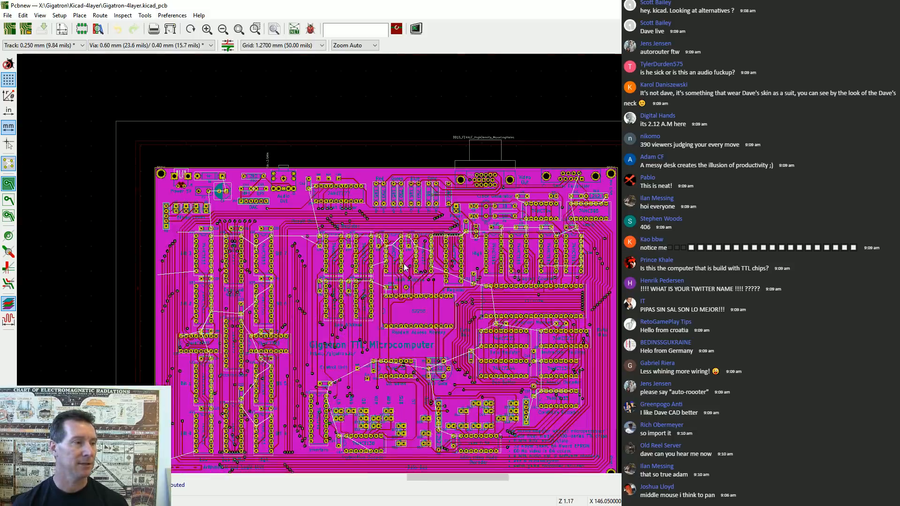
scroll(406, 266, down, 1)
scroll(408, 267, up, 1)
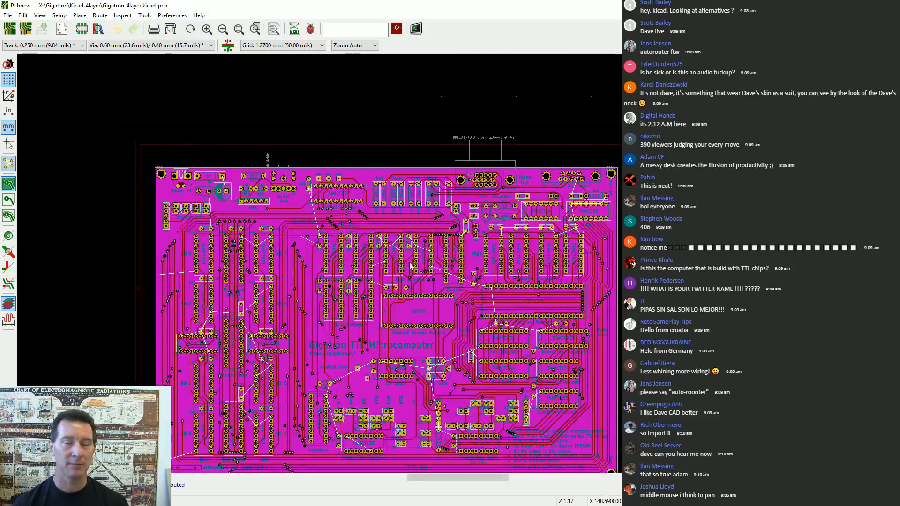
scroll(408, 266, up, 2)
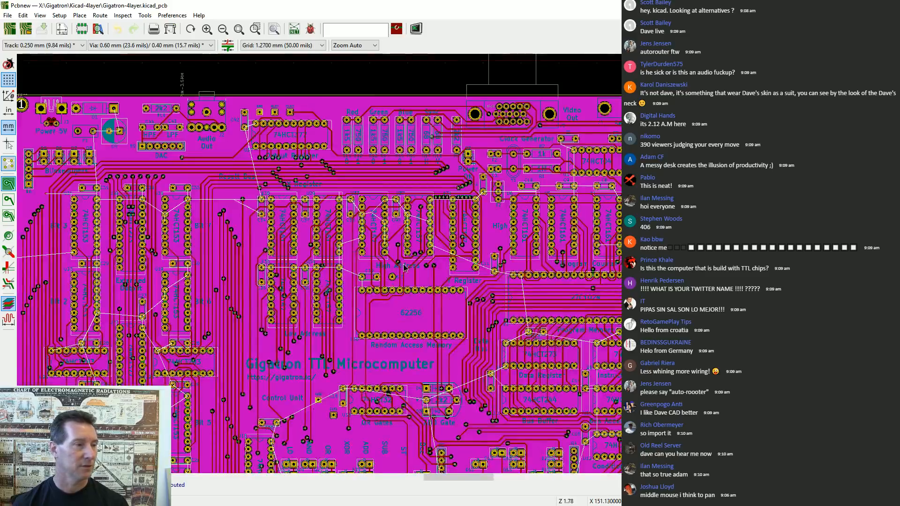
middle_drag(404, 267, 401, 216)
scroll(398, 221, up, 1)
scroll(347, 268, down, 2)
scroll(404, 267, down, 1)
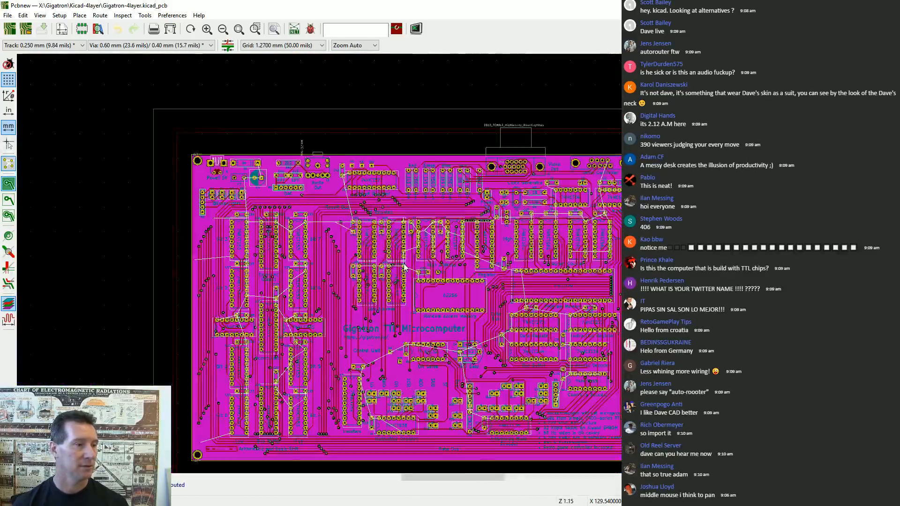
scroll(403, 263, down, 2)
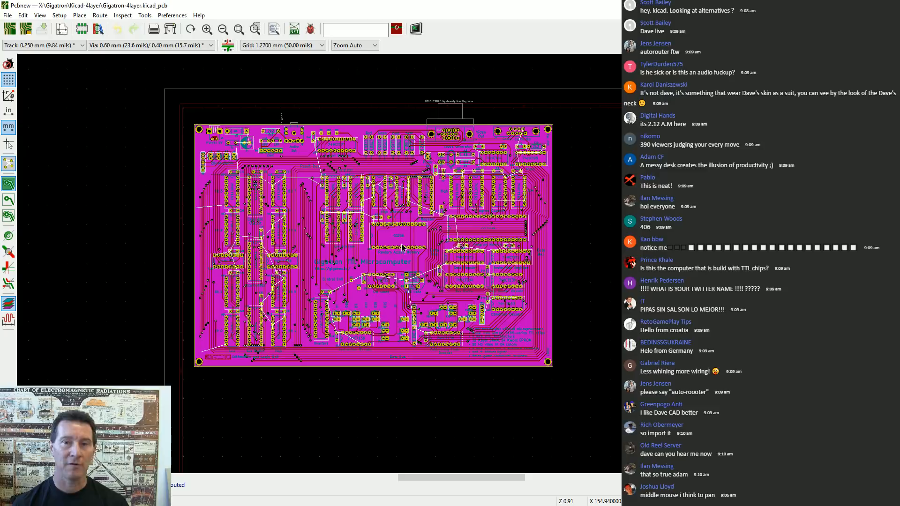
middle_drag(402, 247, 400, 250)
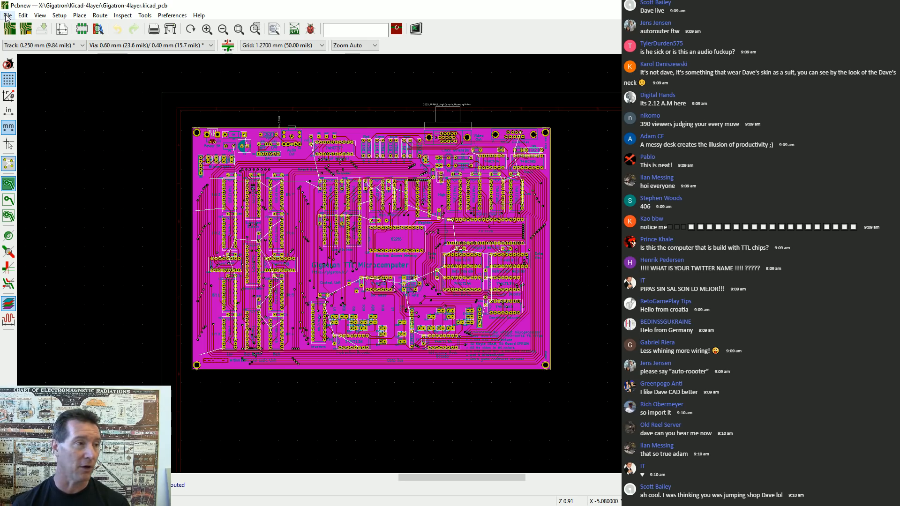
Check the KiCad version in the program's About information and close it
click(199, 16)
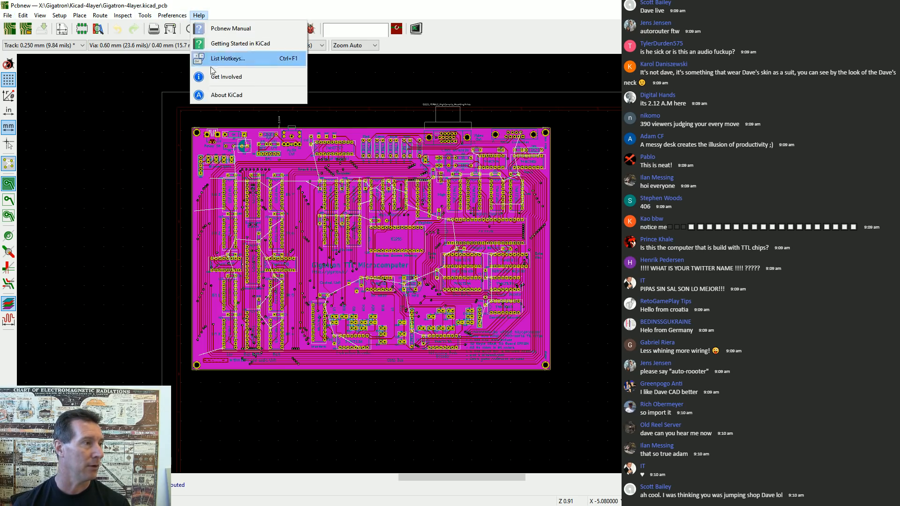
click(243, 94)
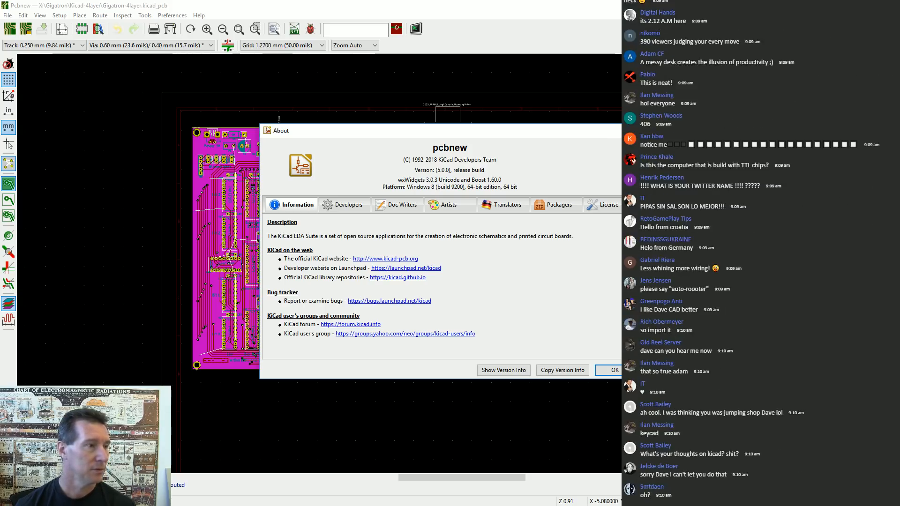
click(629, 131)
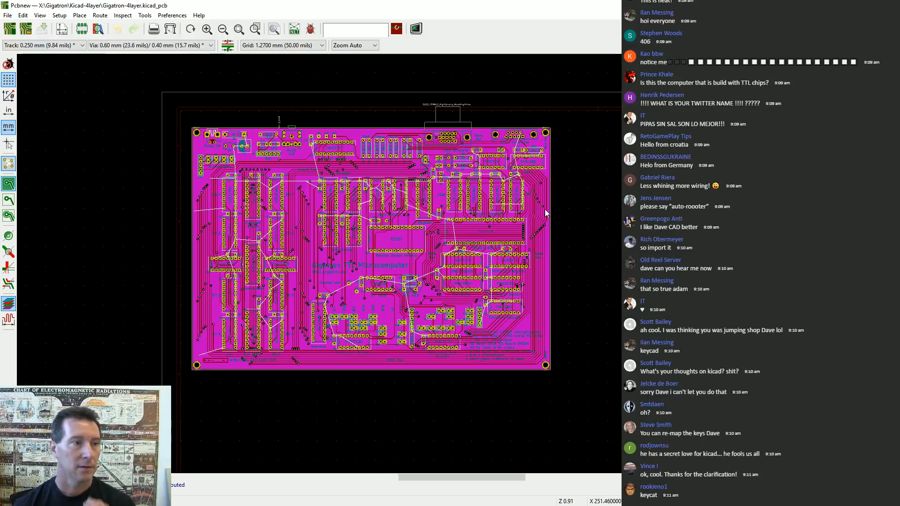
Undock the Layers Manager and place it as a floating window beside the board, clear of the layout
ctrl+scroll(436, 183, left, 1)
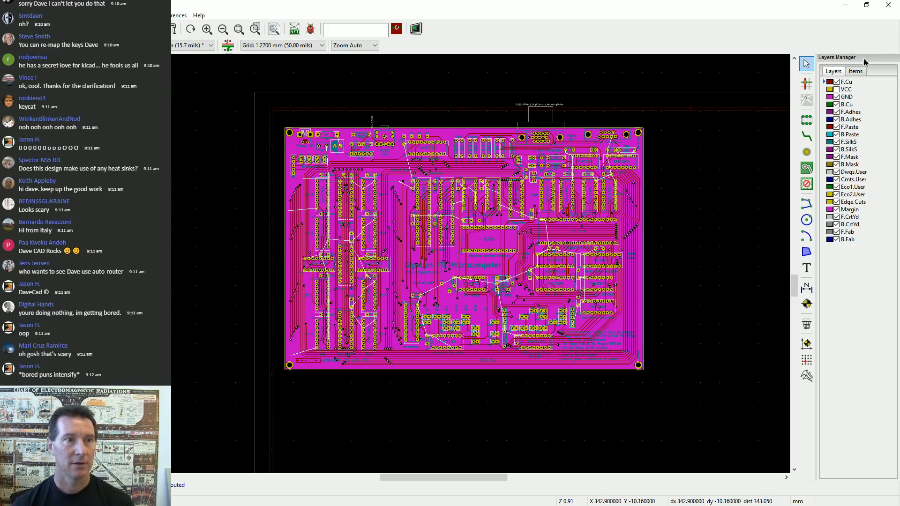
drag(863, 58, 140, 115)
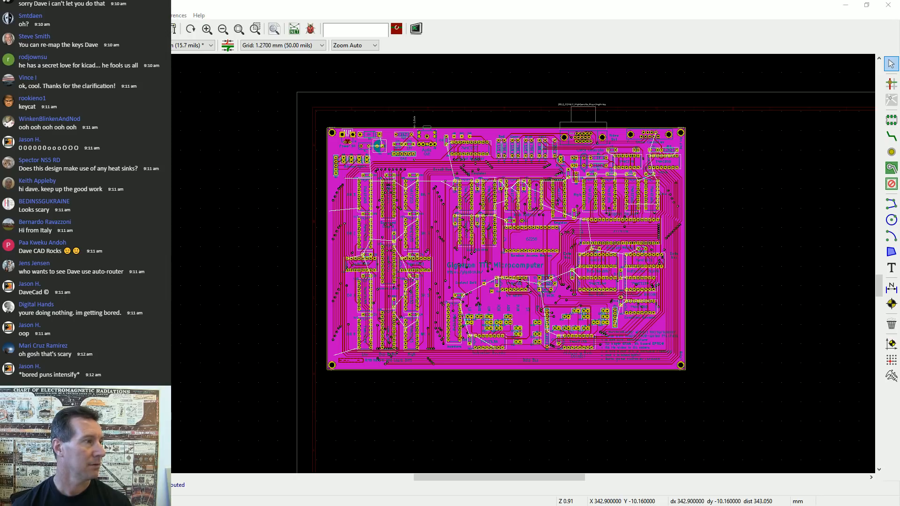
drag(155, 100, 794, 275)
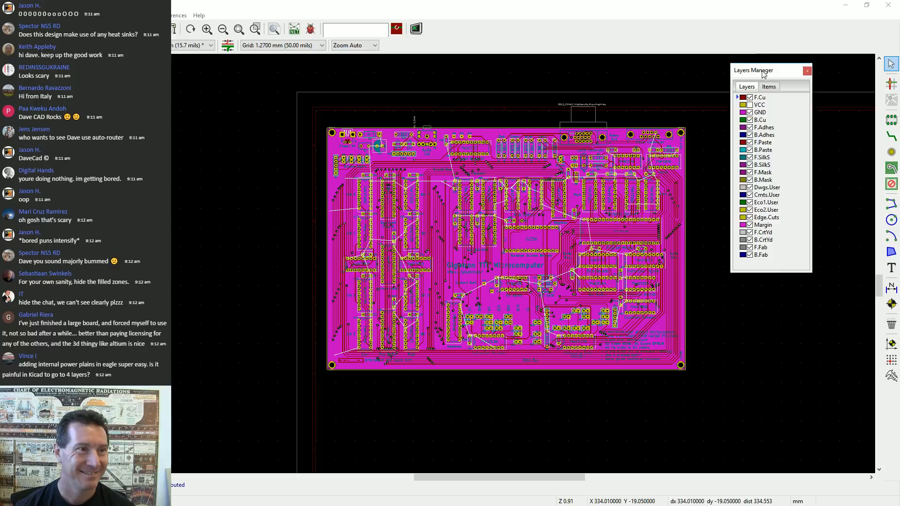
drag(762, 73, 800, 32)
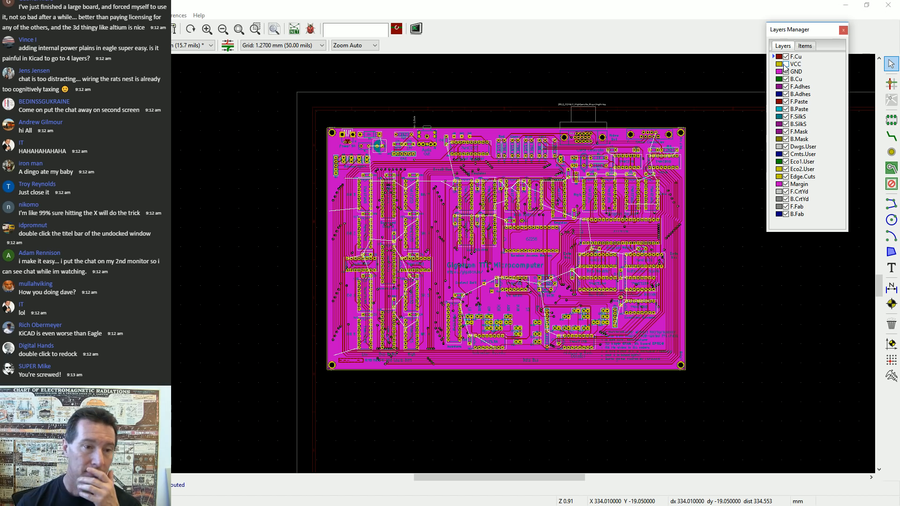
Compare the board with the VCC and GND layers shown and hidden, and leave both layers hidden
click(785, 64)
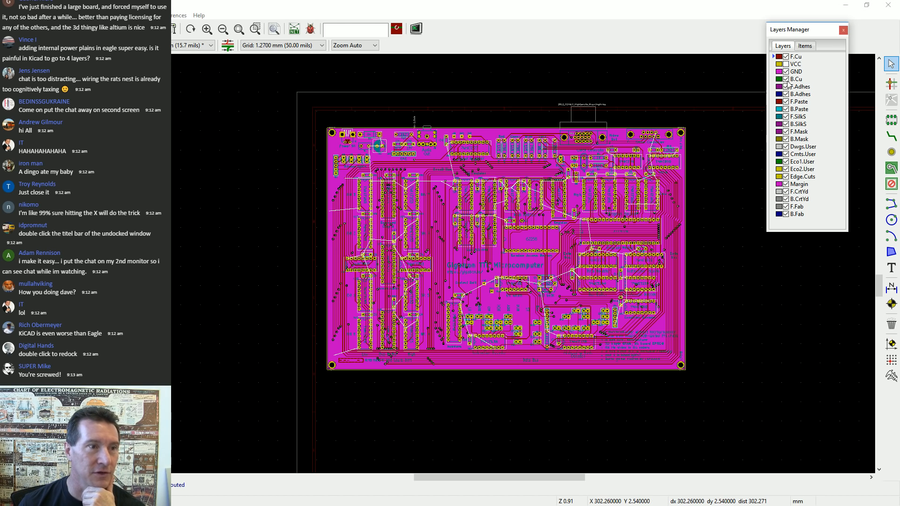
click(786, 71)
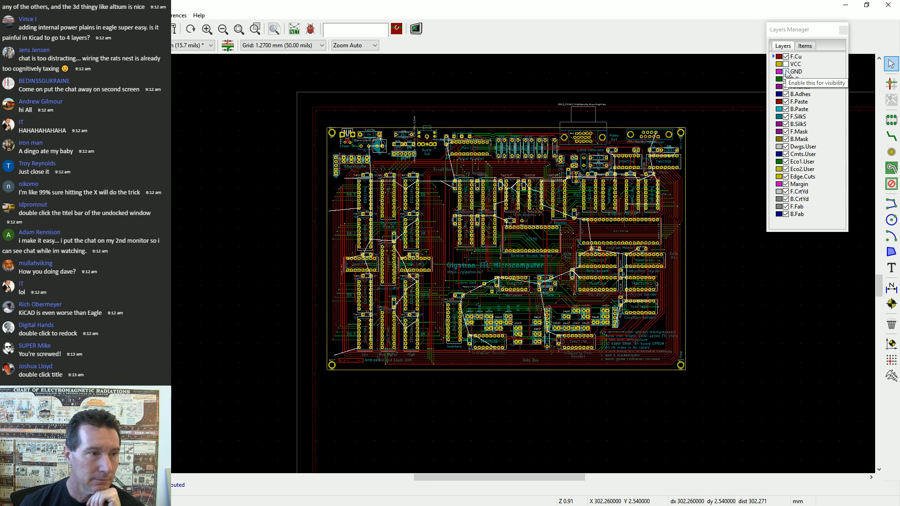
click(786, 72)
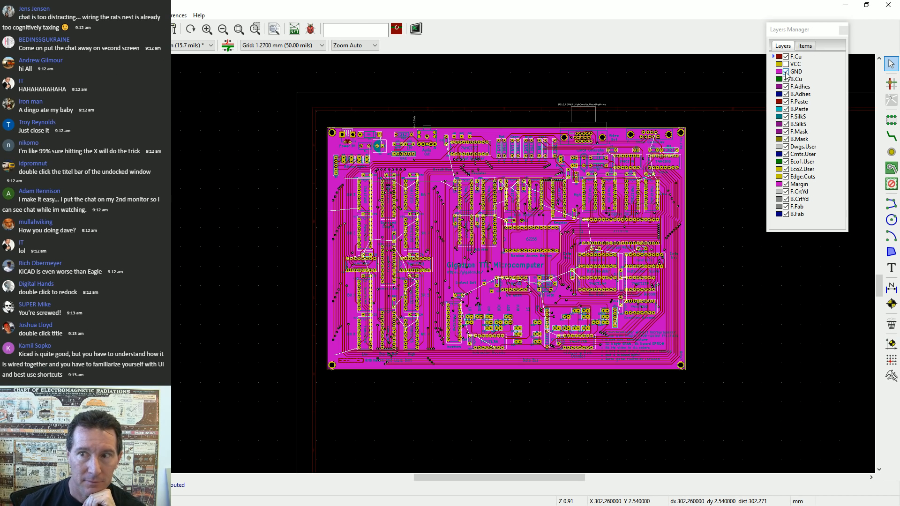
click(786, 64)
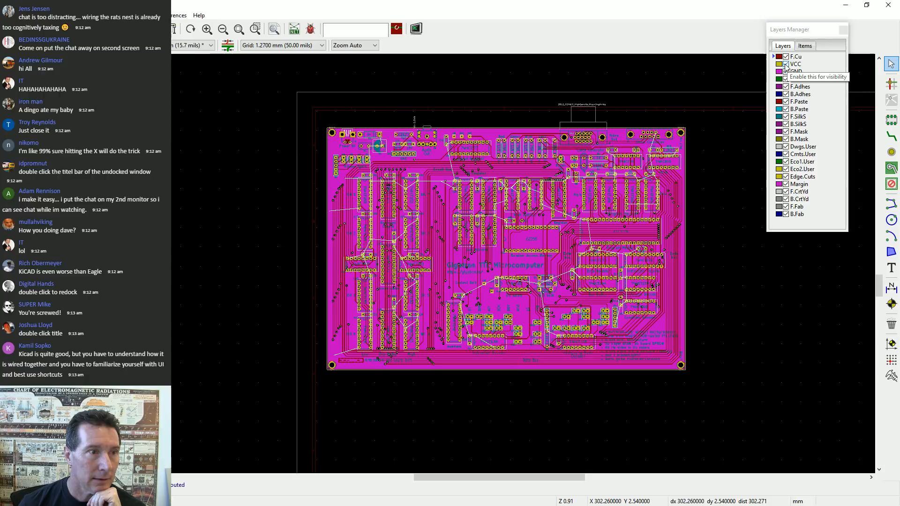
click(786, 72)
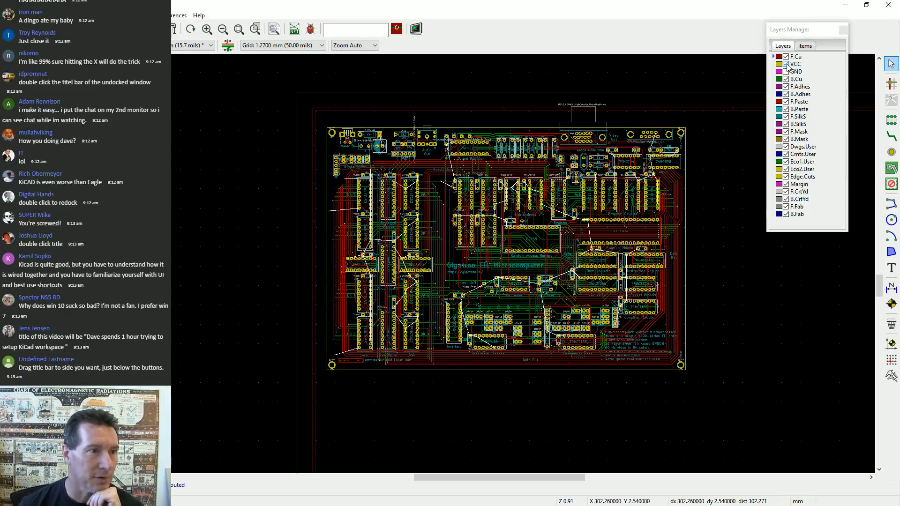
click(786, 72)
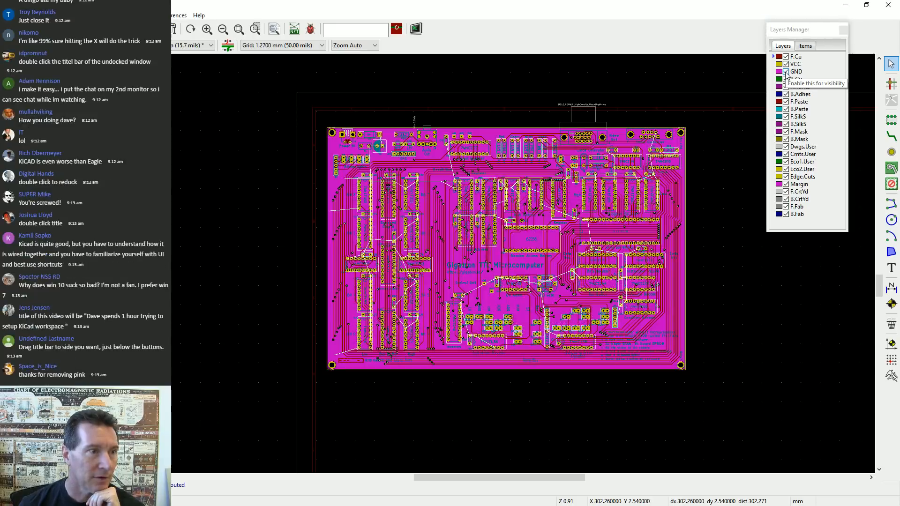
click(786, 72)
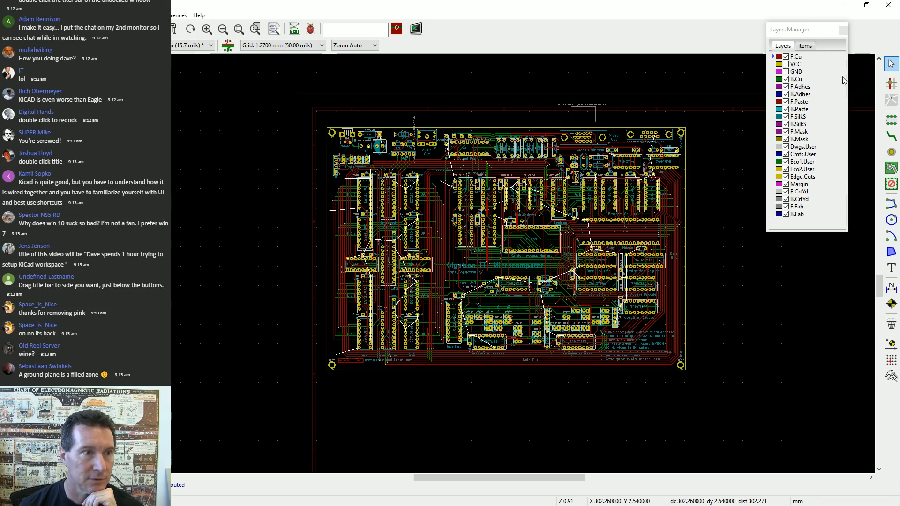
Dock the Layers Manager between the board canvas and the drawing tools, and try to narrow it
mouse_move(793, 29)
mouse_down()
mouse_move(668, 58)
mouse_move(897, 58)
mouse_up()
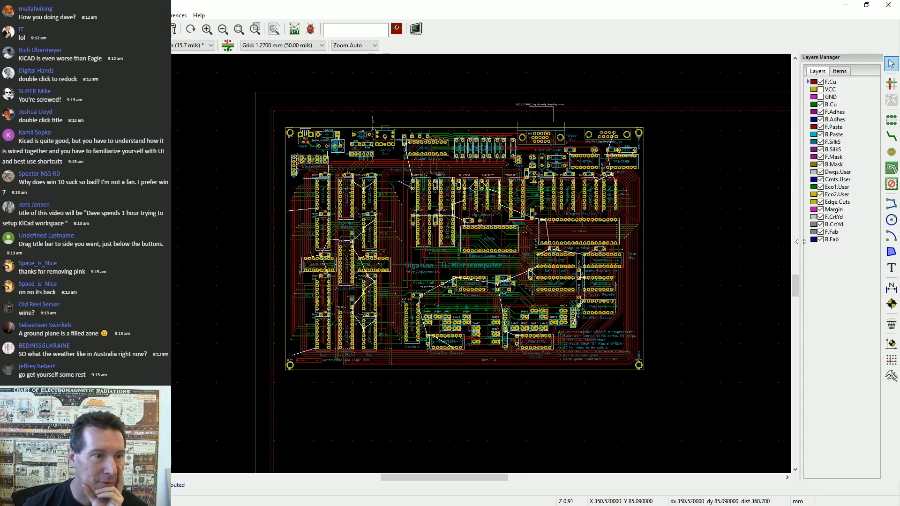
drag(800, 241, 822, 241)
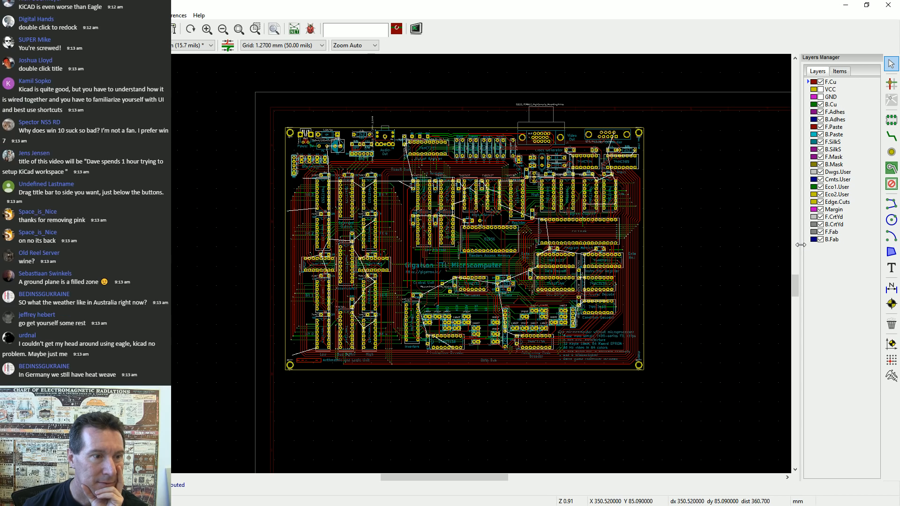
Try again to narrow the docked Layers Manager
drag(801, 245, 832, 242)
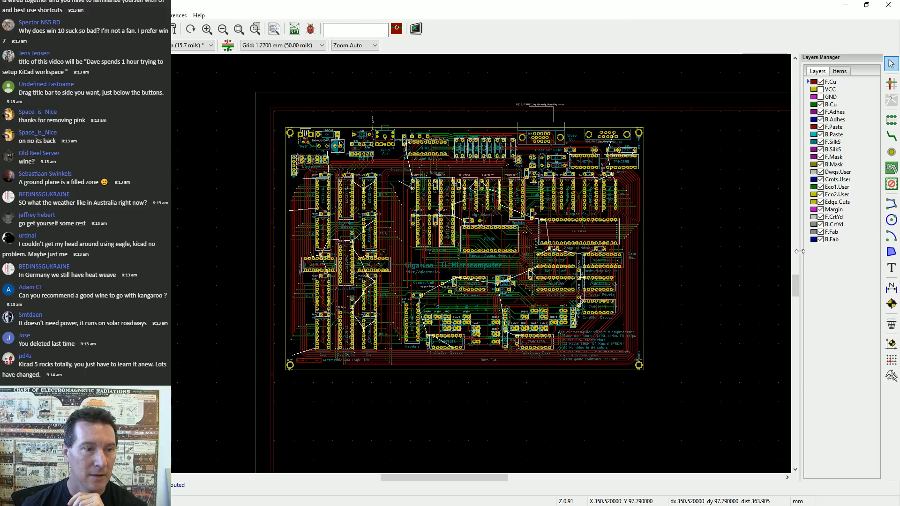
drag(799, 252, 827, 237)
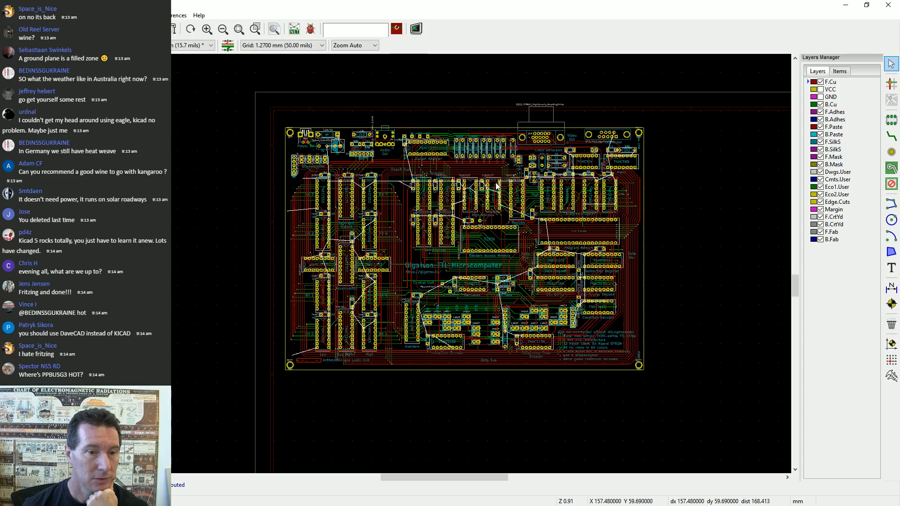
Show the VCC and GND layers and examine the ground plane around the 5V power connector, fuse F1 and capacitor C4
click(821, 89)
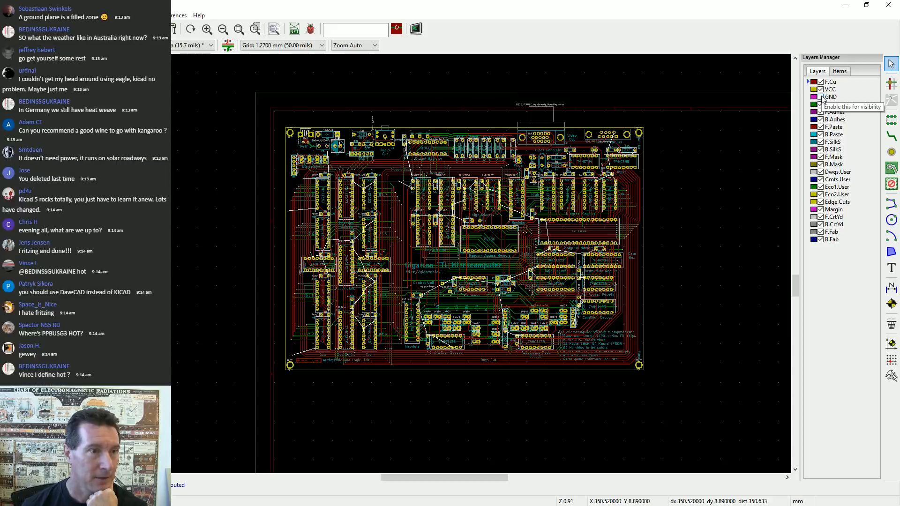
click(821, 97)
click(821, 97)
click(821, 97)
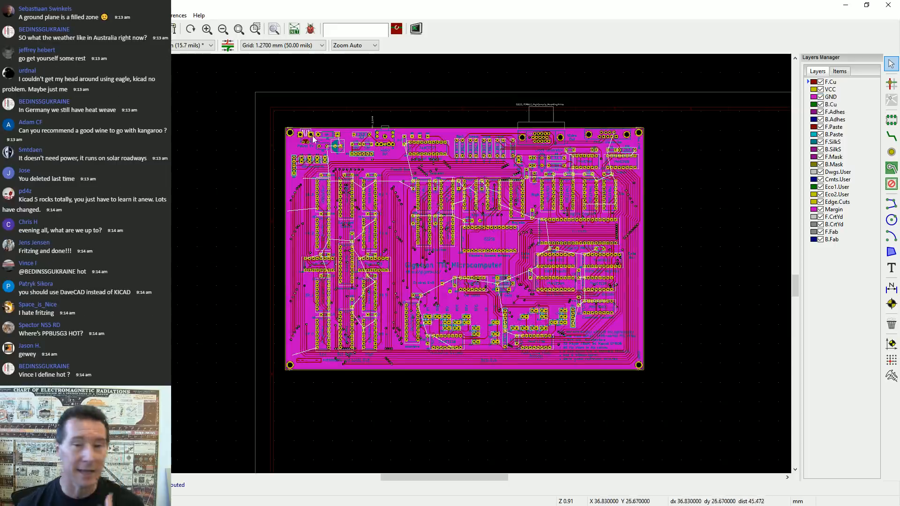
scroll(324, 145, up, 6)
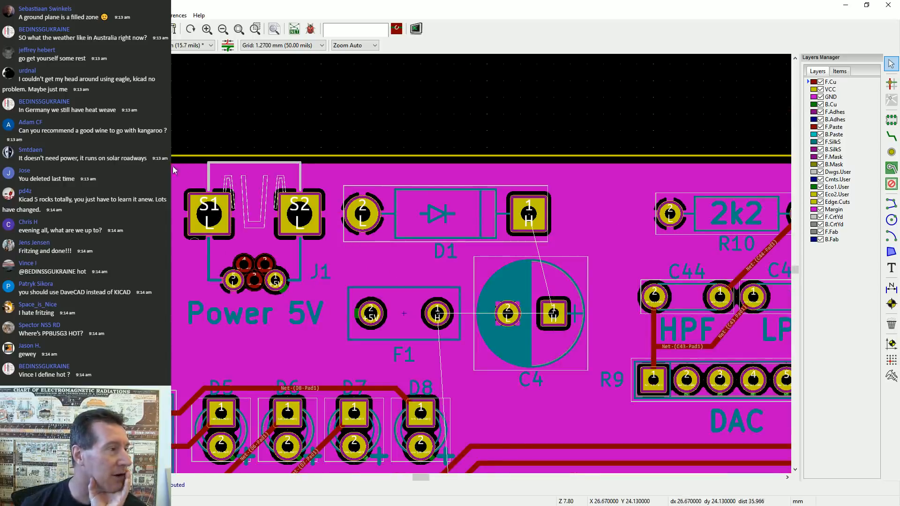
scroll(183, 174, down, 2)
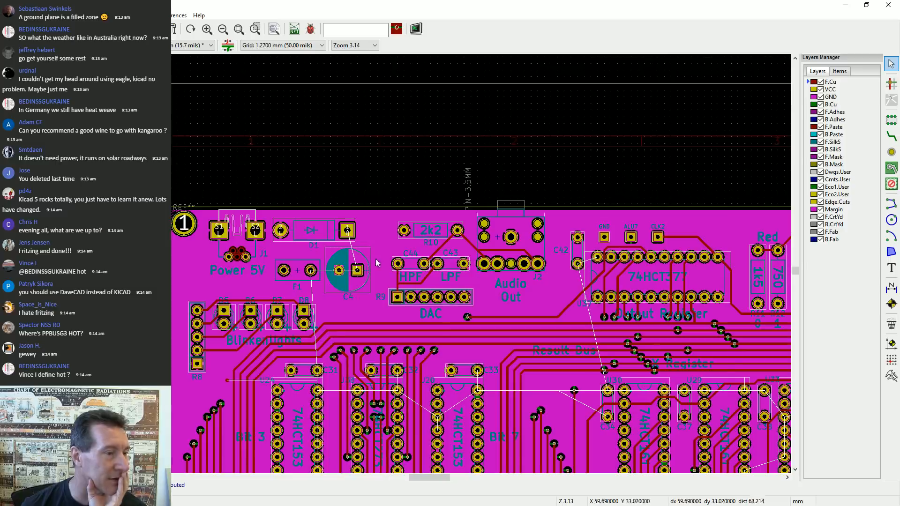
scroll(400, 266, down, 2)
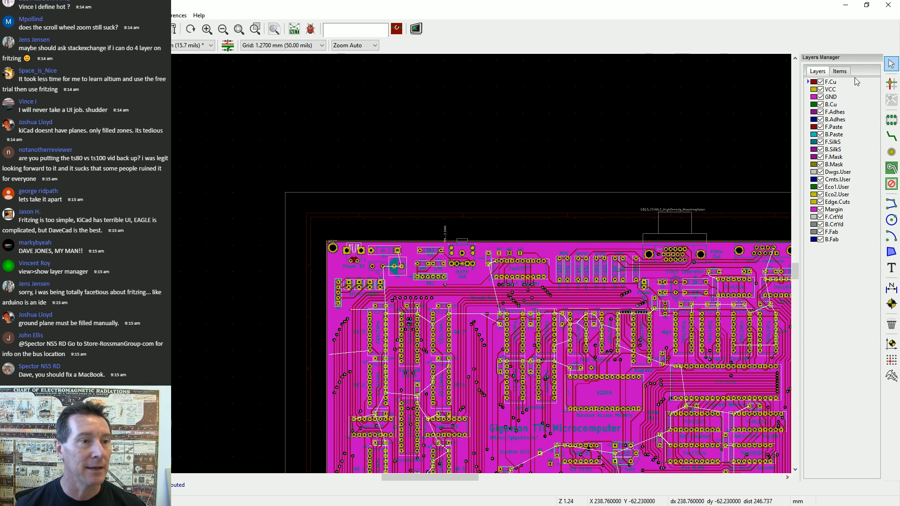
Hide the F.Cu, GND and B.Cu layers so that VCC is the only copper layer shown
click(820, 81)
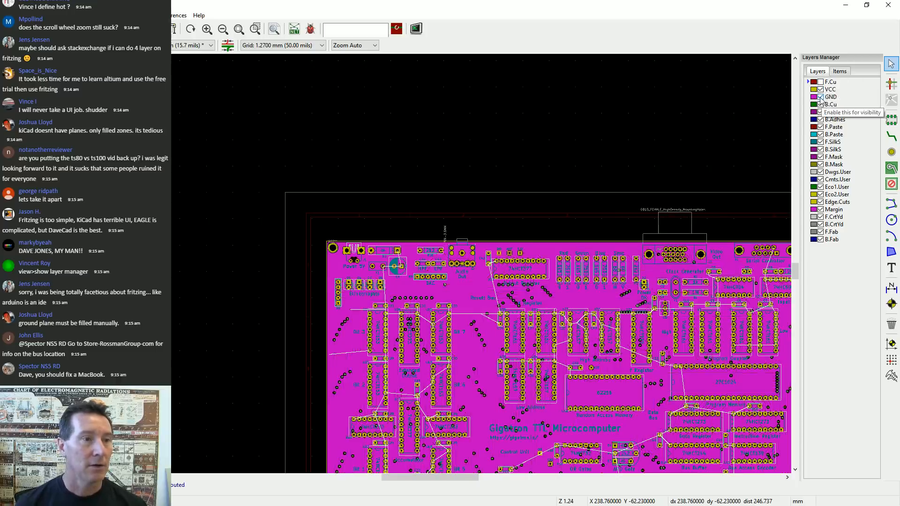
click(820, 96)
click(821, 104)
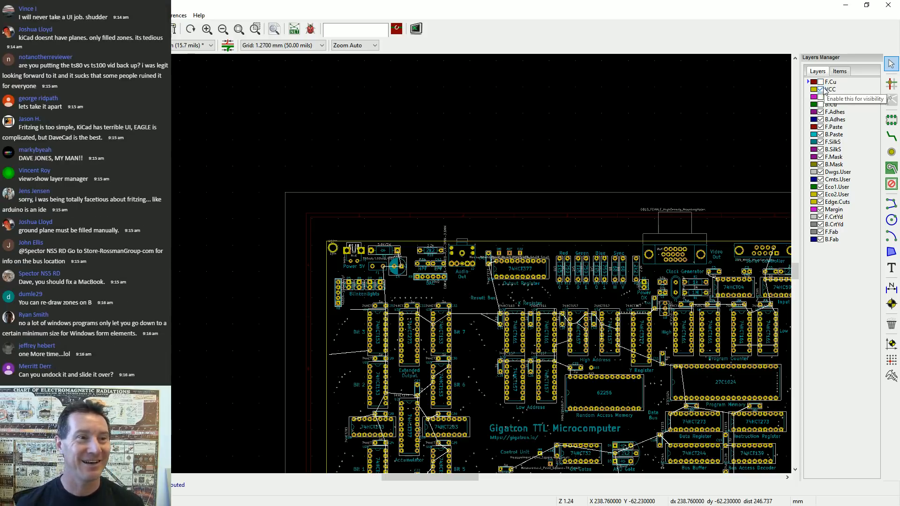
Compare the board with F.Cu and B.Cu shown and hidden, leaving both layers hidden
click(821, 82)
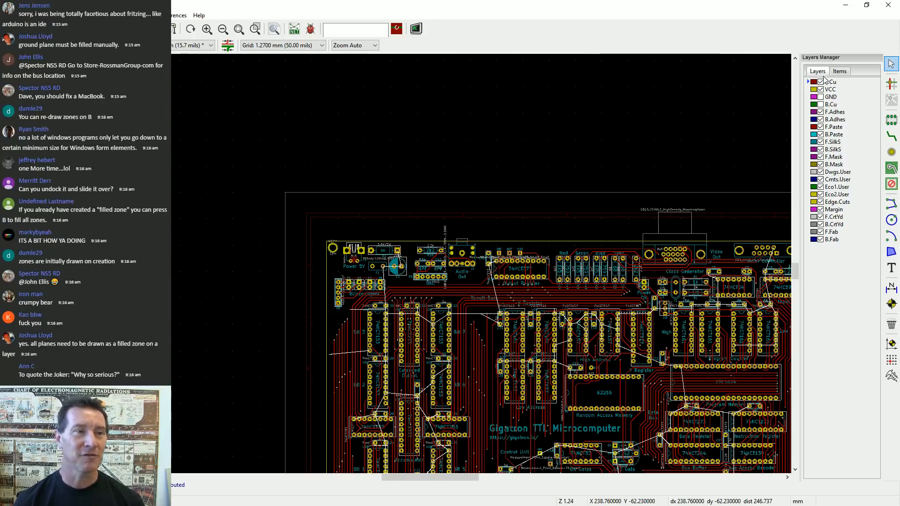
click(821, 105)
click(821, 104)
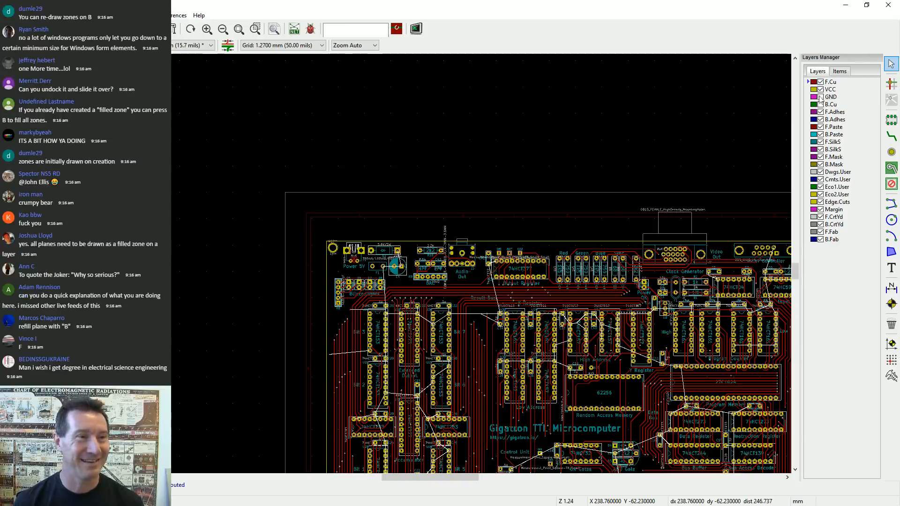
click(820, 83)
click(820, 83)
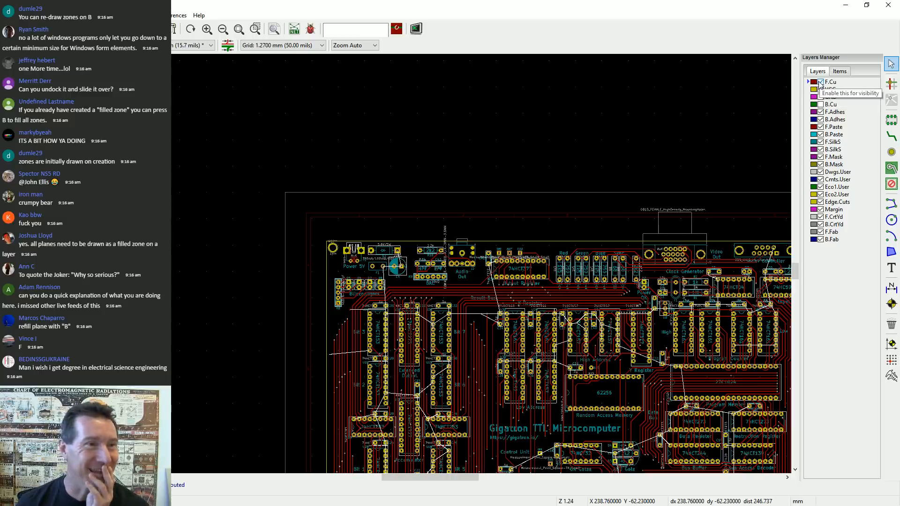
click(821, 83)
click(820, 83)
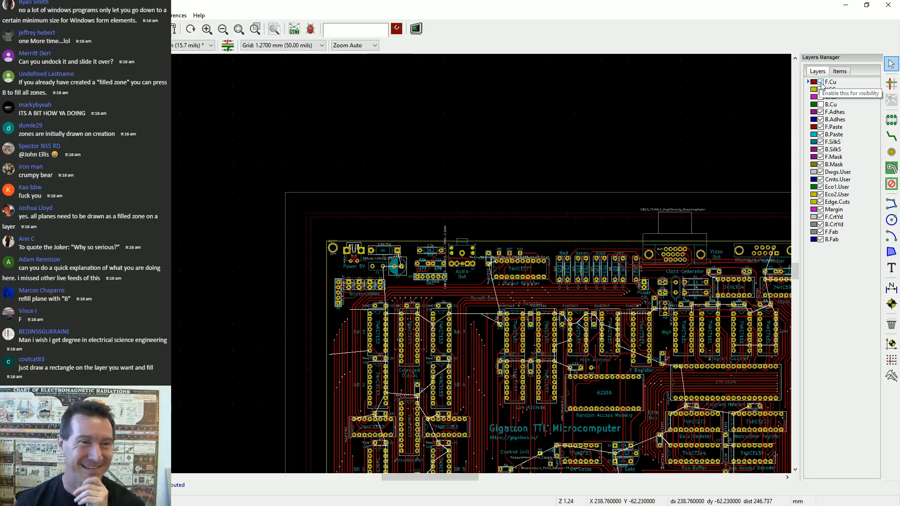
click(820, 83)
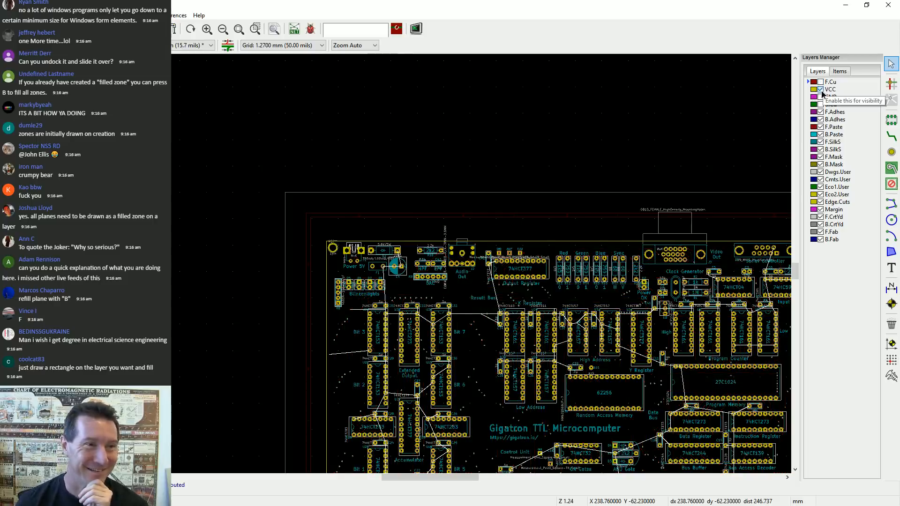
Hide the VCC layer and view the B.Cu and F.Cu copper layers one at a time
click(820, 89)
click(821, 104)
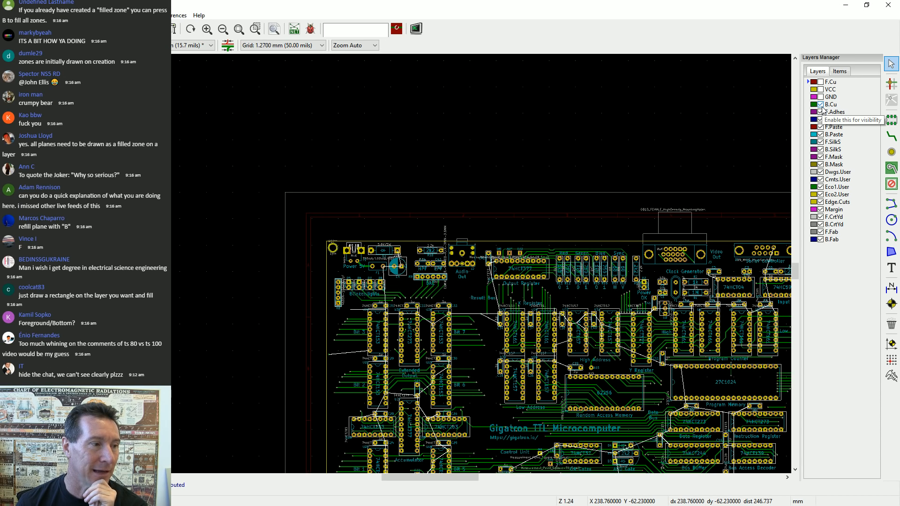
click(821, 105)
click(821, 83)
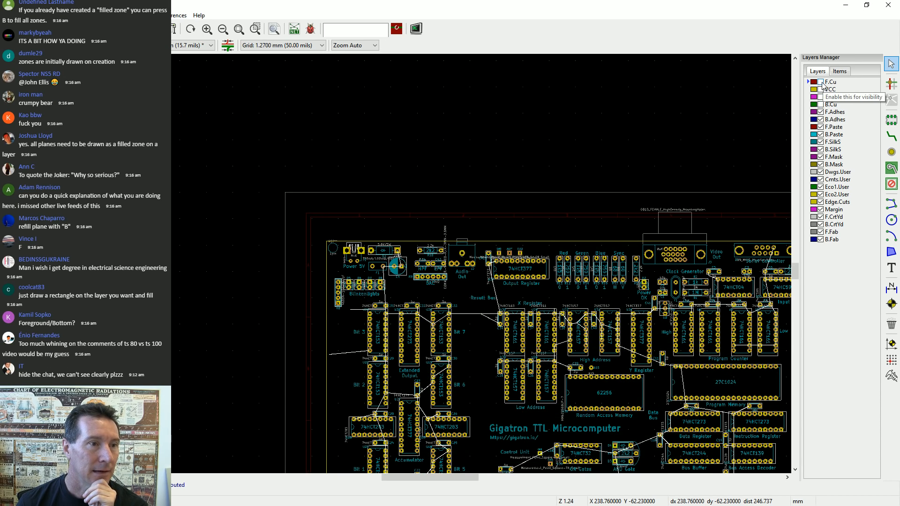
click(820, 83)
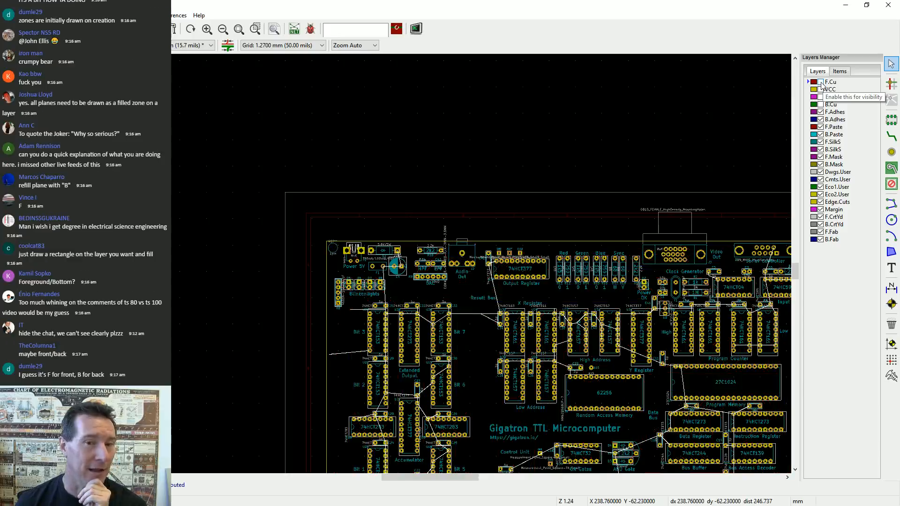
click(821, 82)
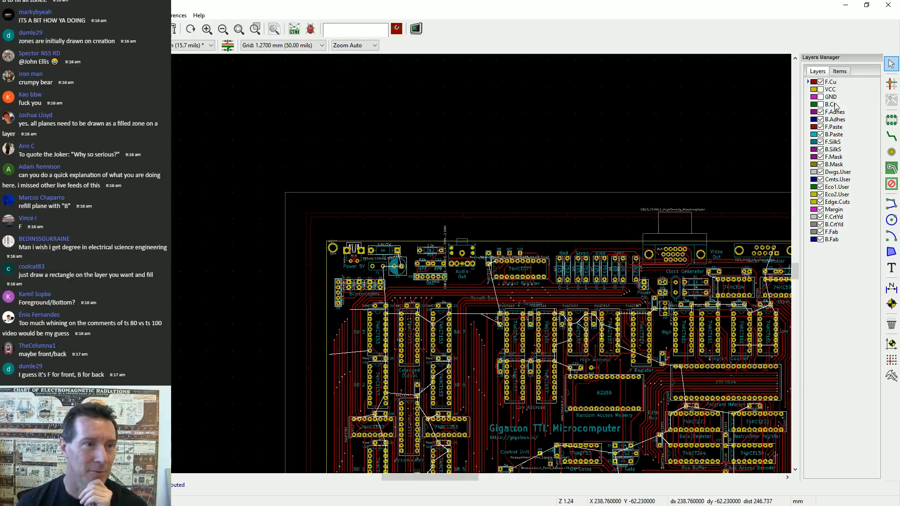
Show GND as the only copper layer and examine its pad connections around C29, C31 and the 74HCT273 chip
click(820, 82)
click(821, 97)
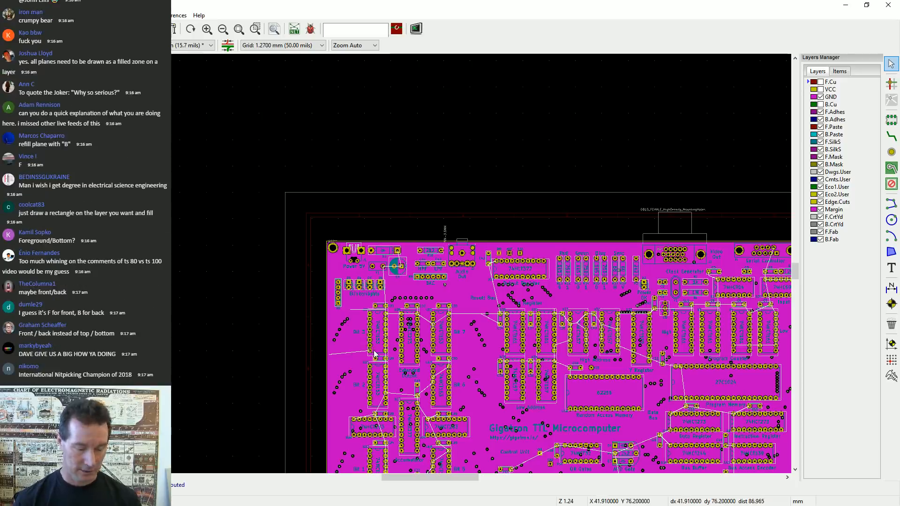
scroll(404, 264, up, 10)
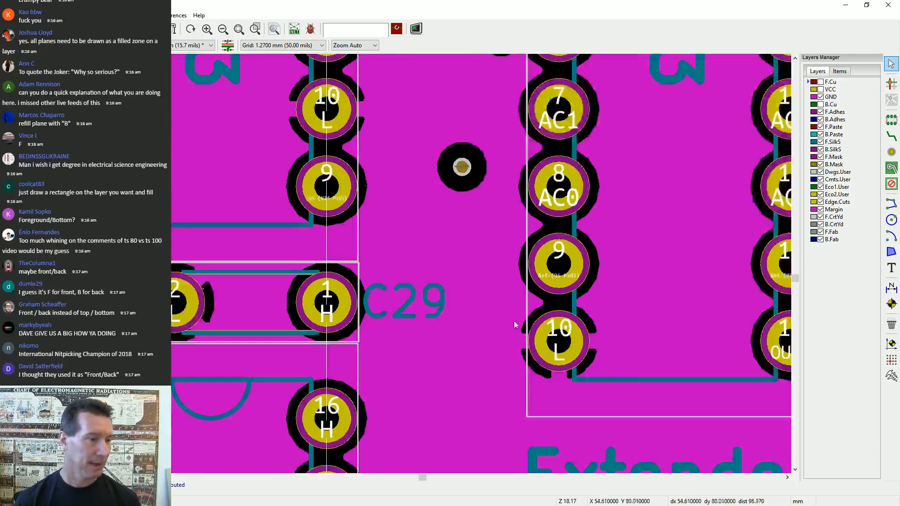
scroll(561, 343, down, 3)
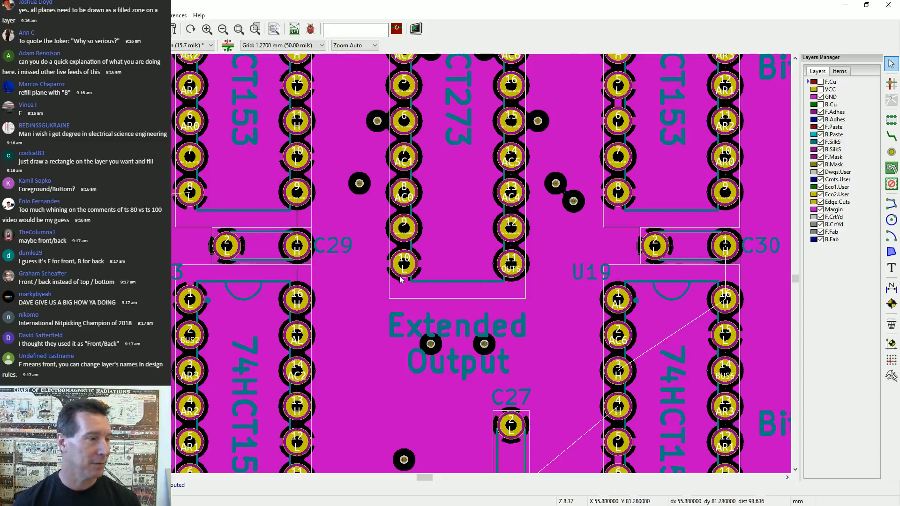
scroll(400, 280, down, 4)
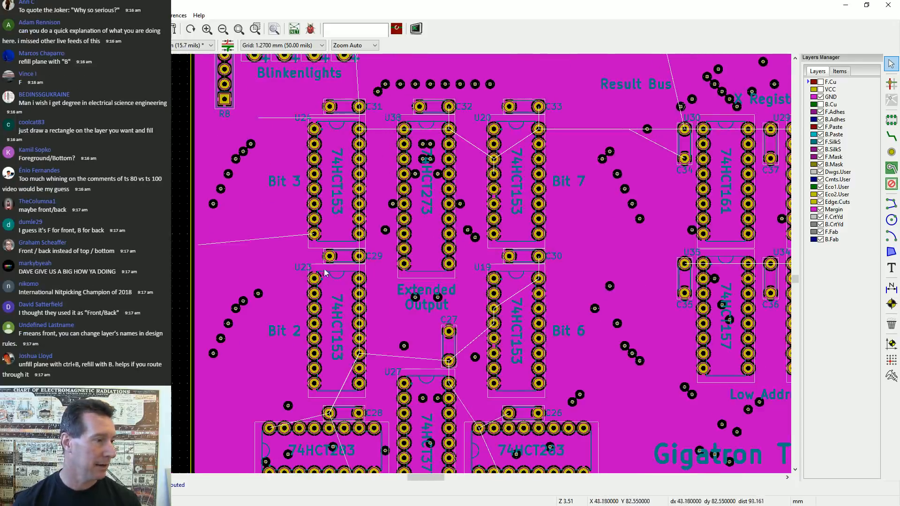
scroll(354, 130, up, 6)
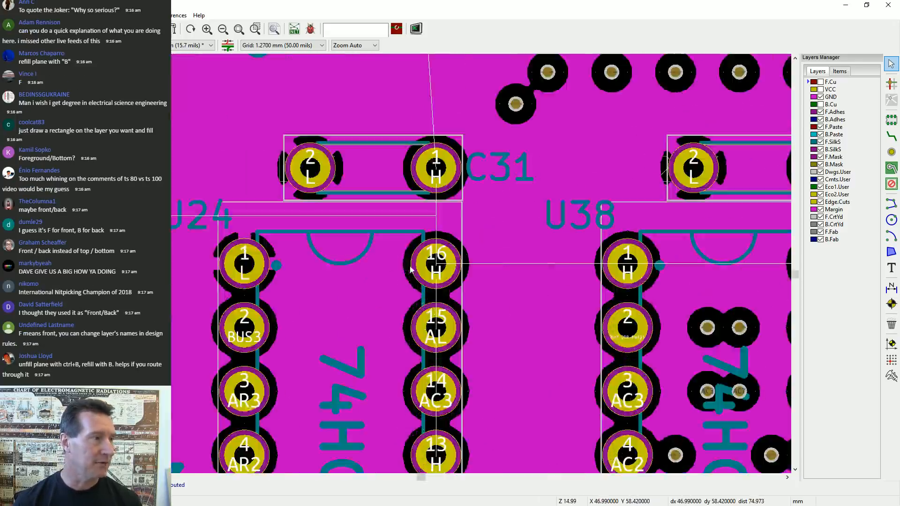
scroll(406, 266, down, 6)
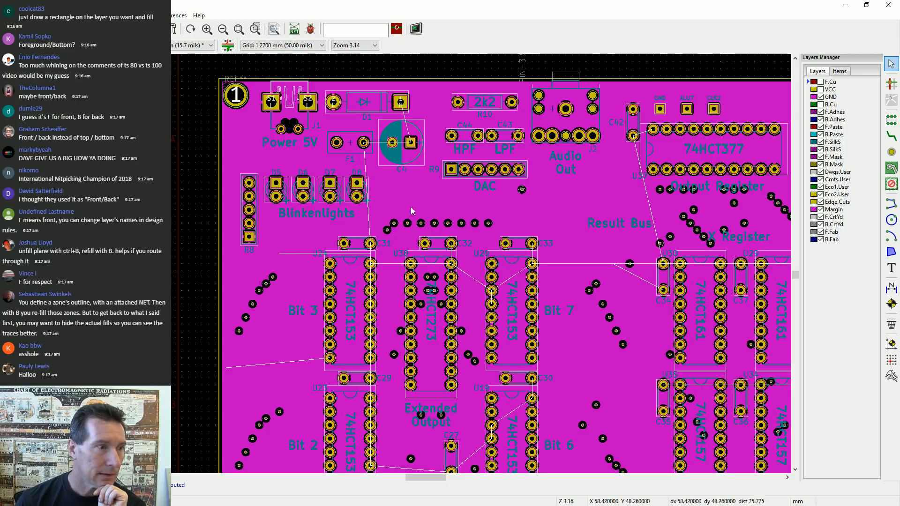
Show the VCC layer instead of GND and look through the available commands for a way to create its plane
click(821, 97)
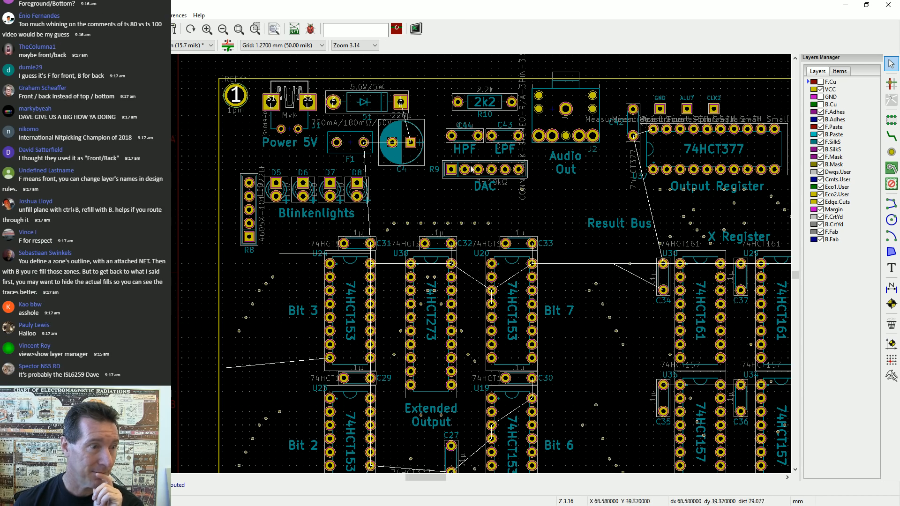
right_click(222, 138)
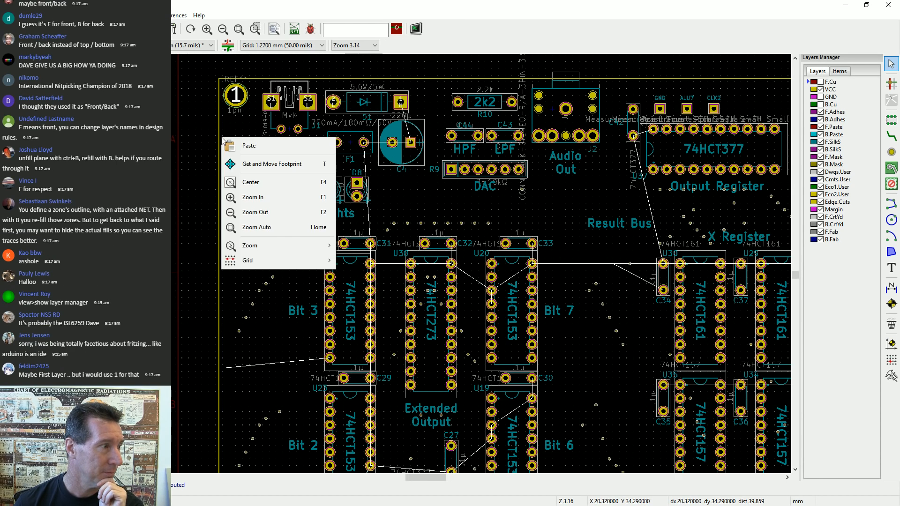
click(200, 5)
click(78, 15)
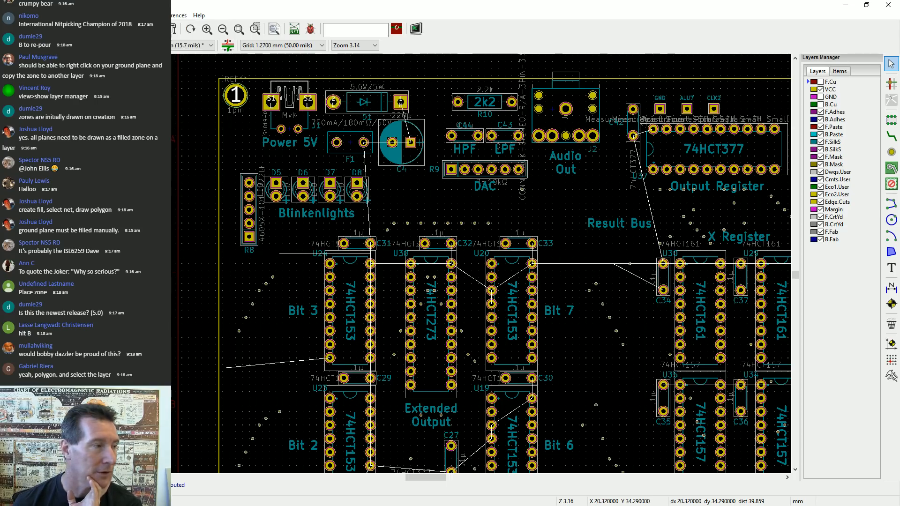
mouse_move(168, 16)
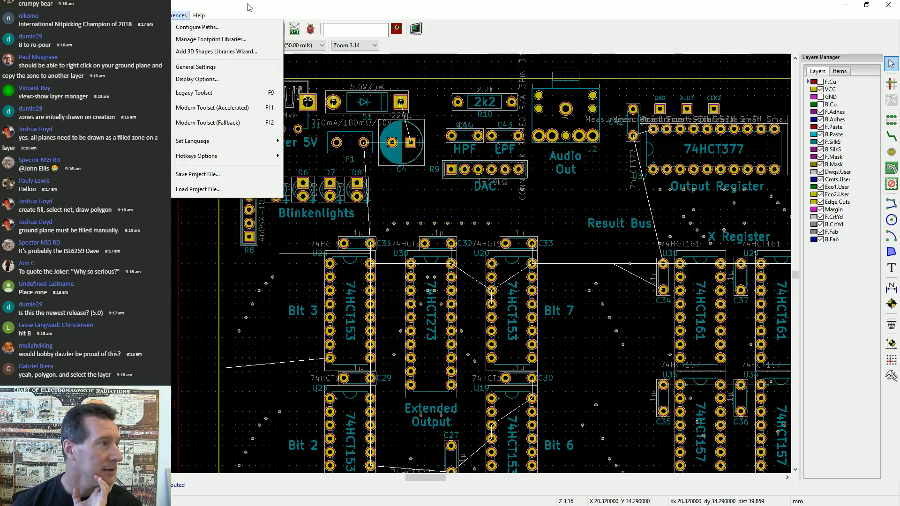
click(249, 6)
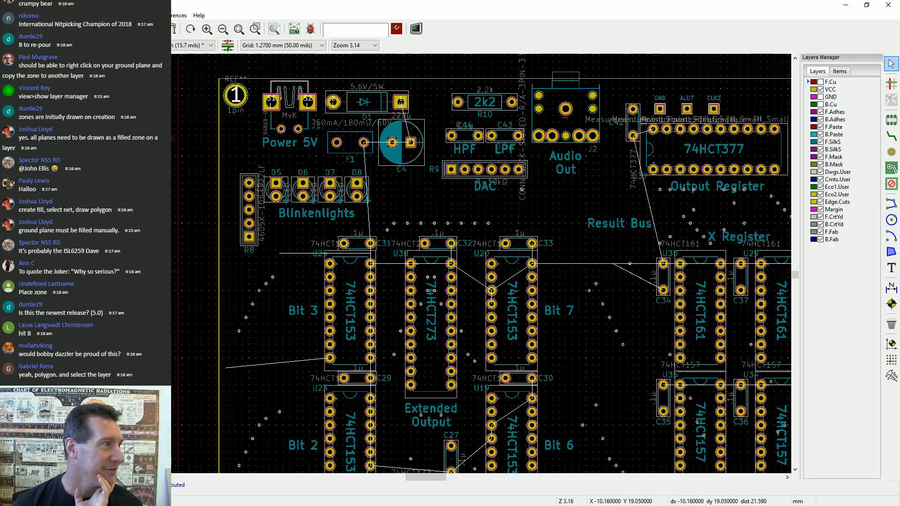
Start a new copper zone just inside the board outline's upper-left corner, beside the mounting hole
click(70, 15)
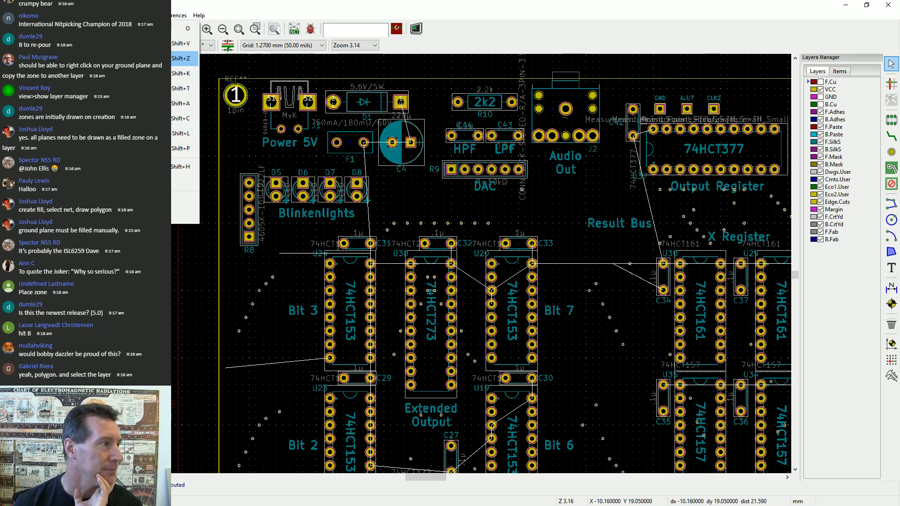
click(183, 58)
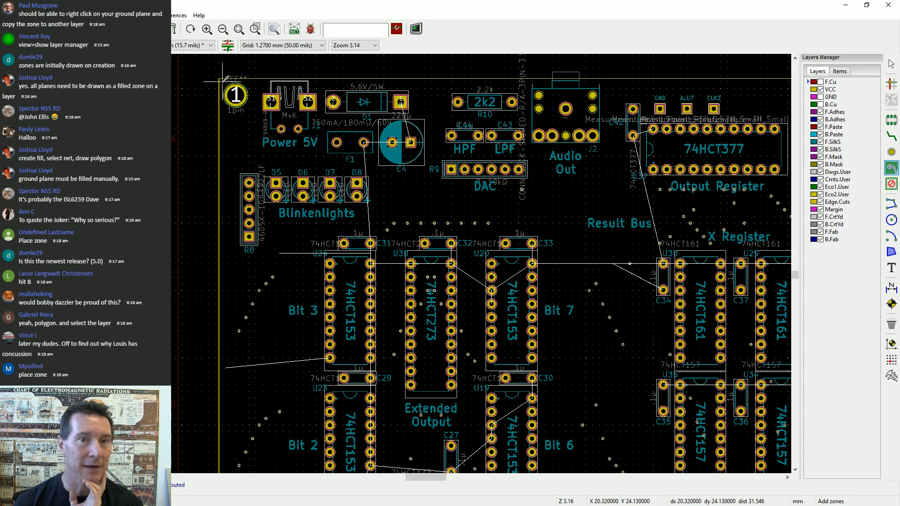
scroll(224, 80, up, 8)
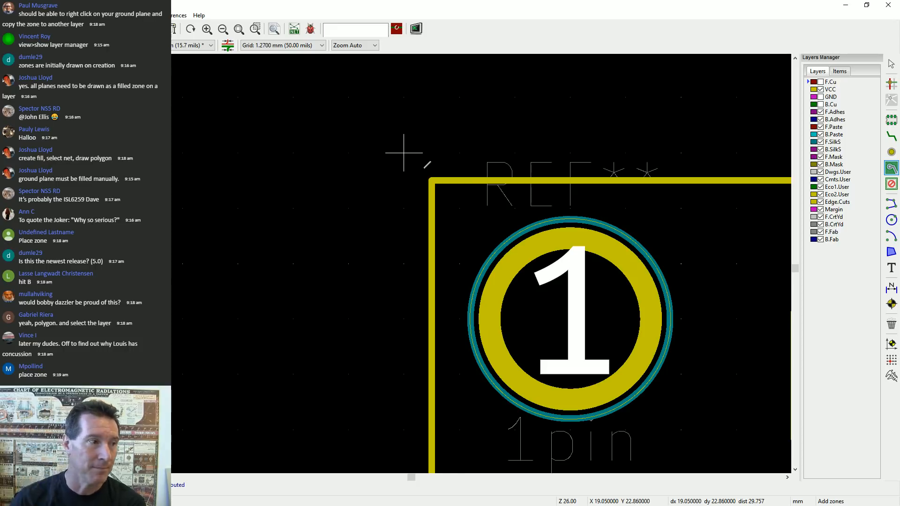
click(459, 208)
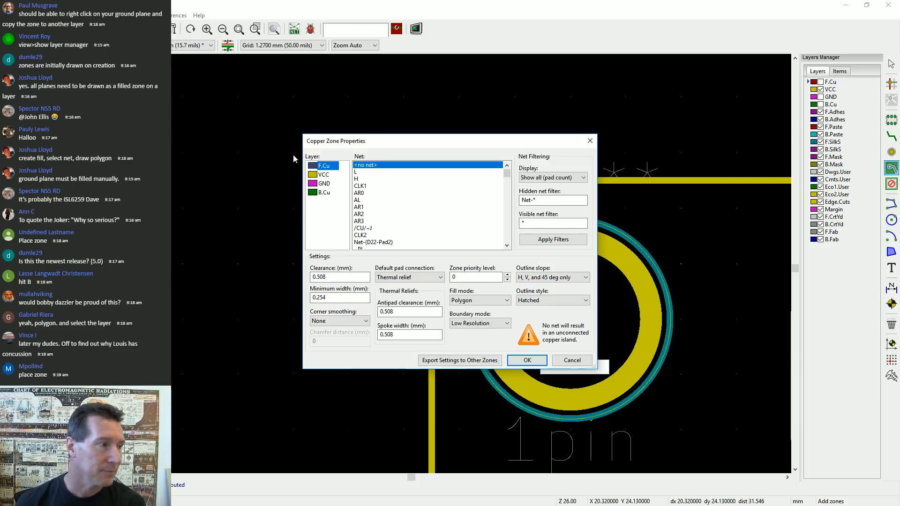
click(325, 175)
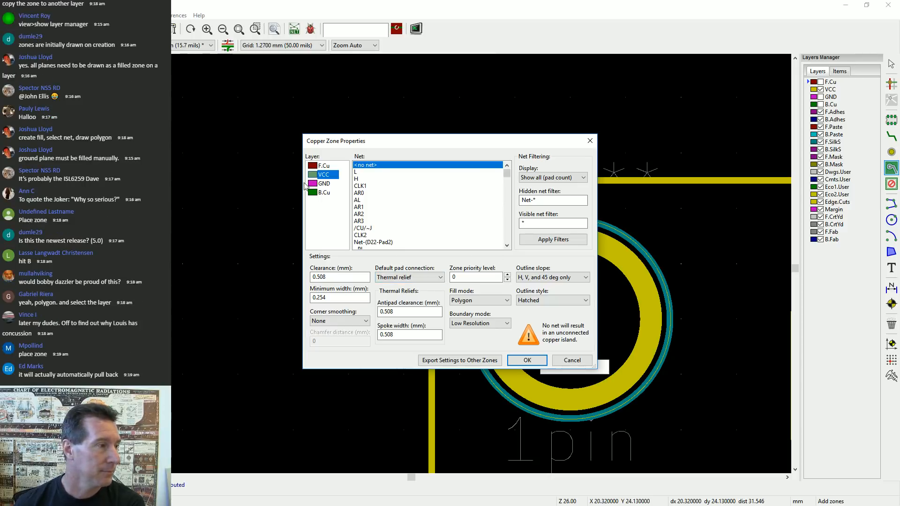
click(440, 278)
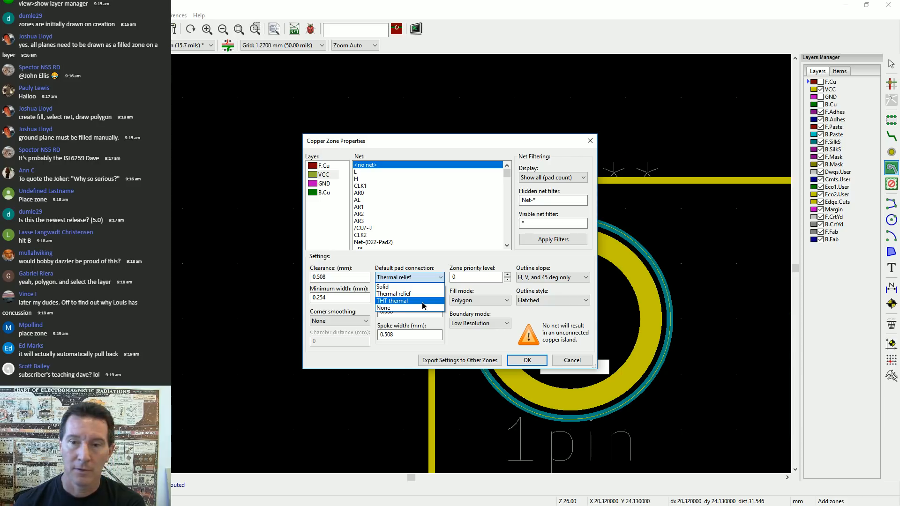
click(423, 301)
click(430, 278)
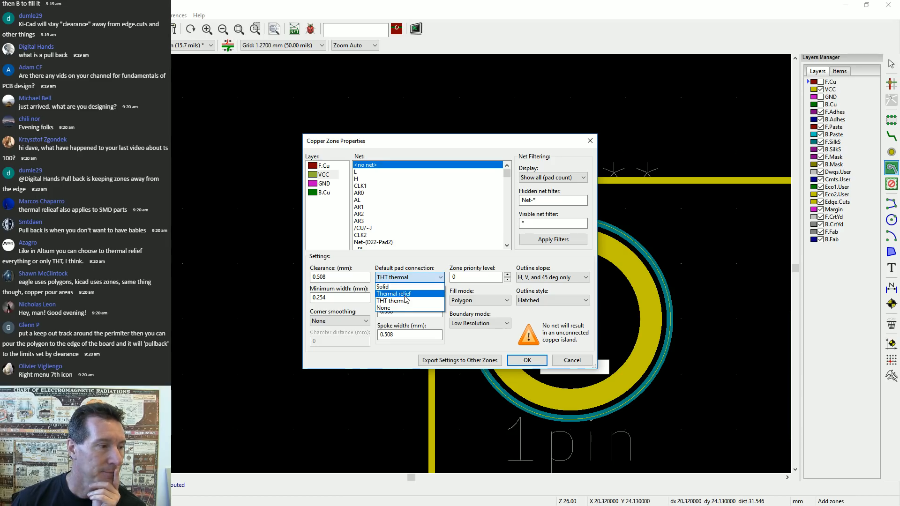
click(404, 295)
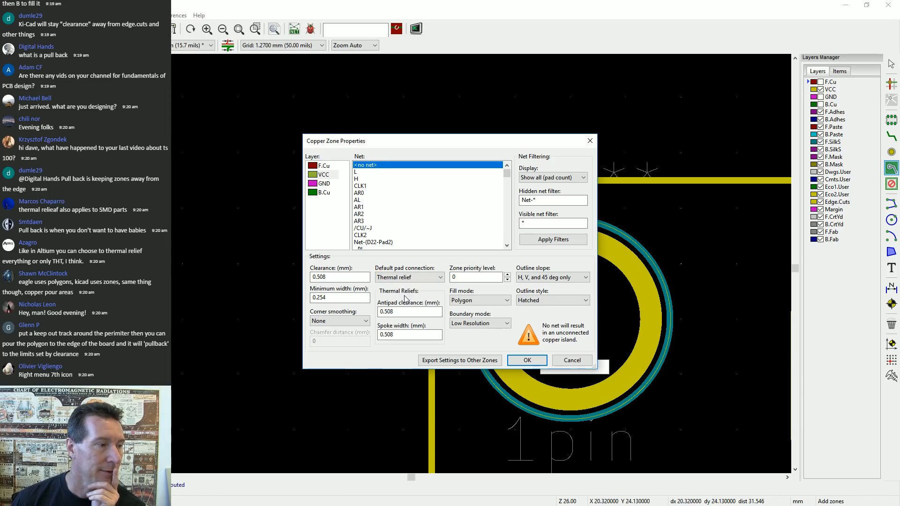
click(580, 362)
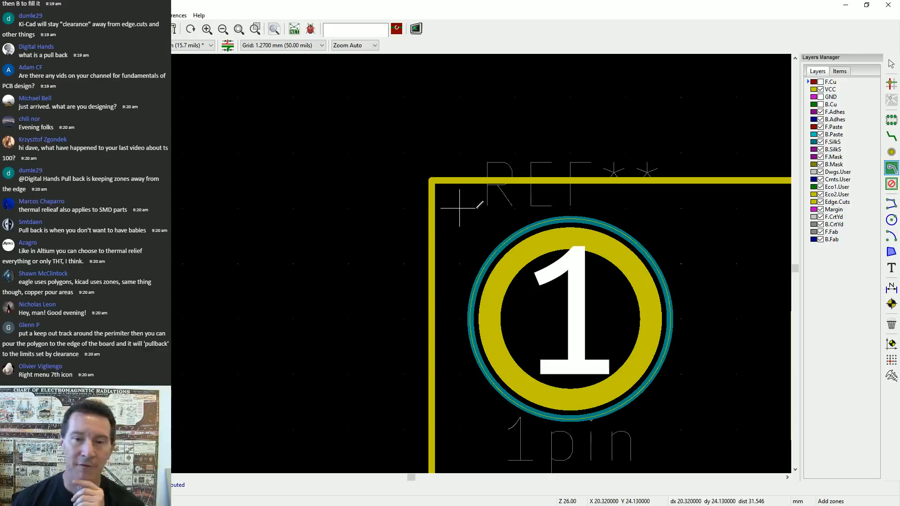
Toggle the F.Fab layer's visibility to check whether the line around the board's upper edge belongs to it
scroll(462, 200, down, 6)
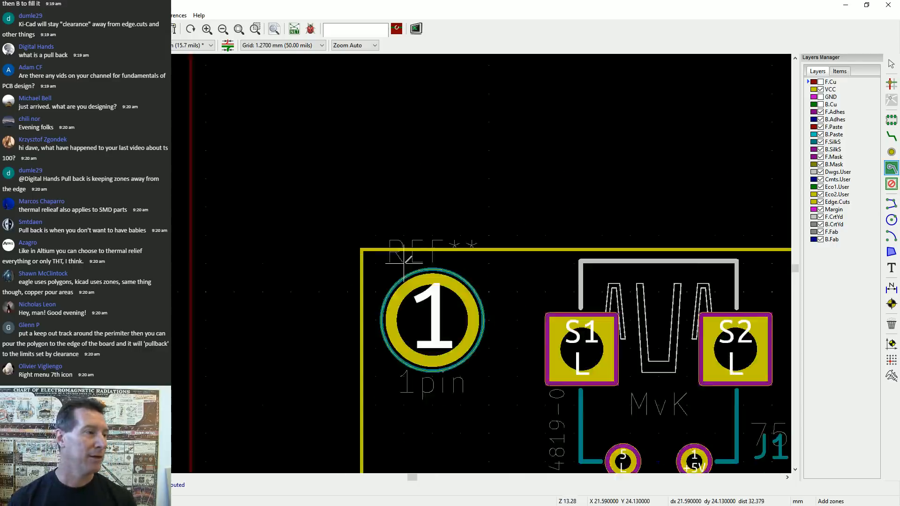
scroll(419, 259, down, 1)
scroll(419, 259, up, 6)
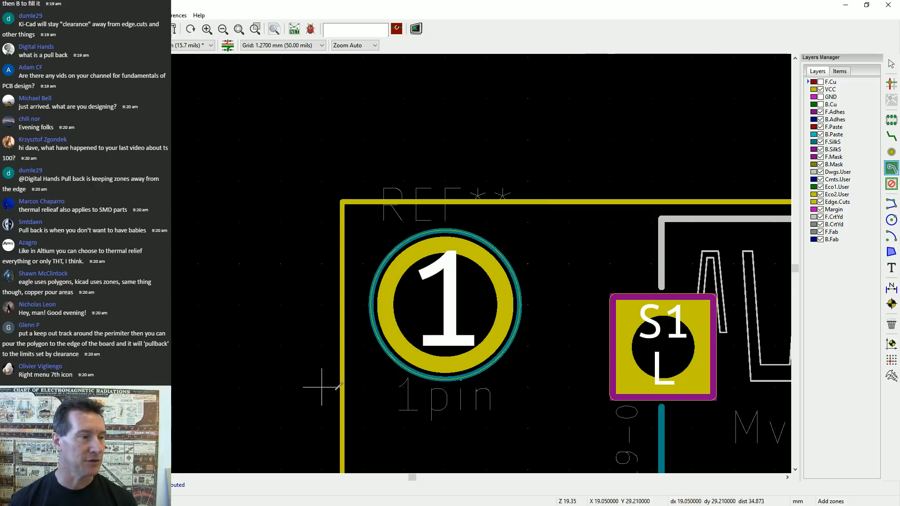
scroll(416, 191, right, 5)
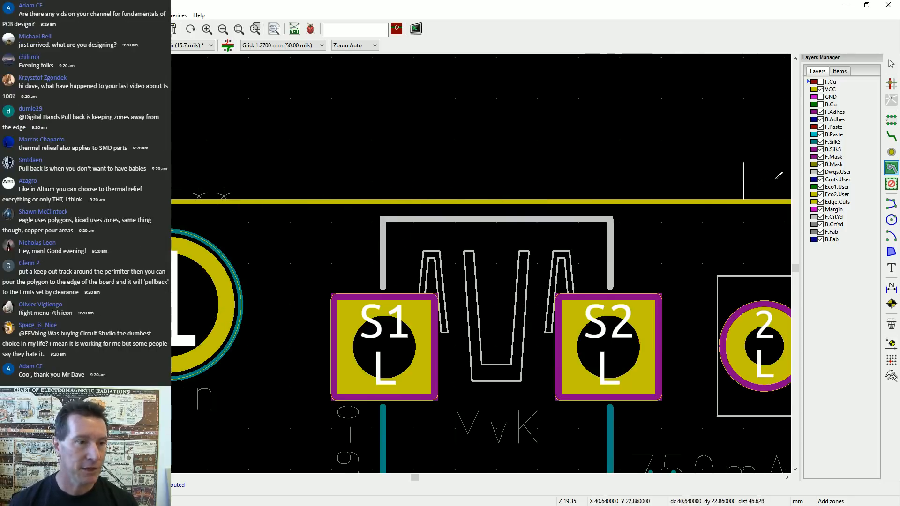
scroll(457, 220, right, 2)
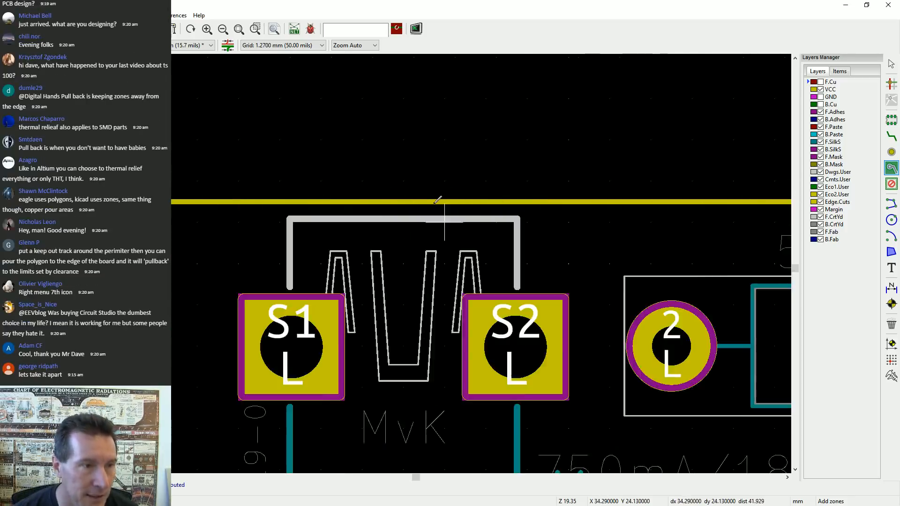
click(821, 232)
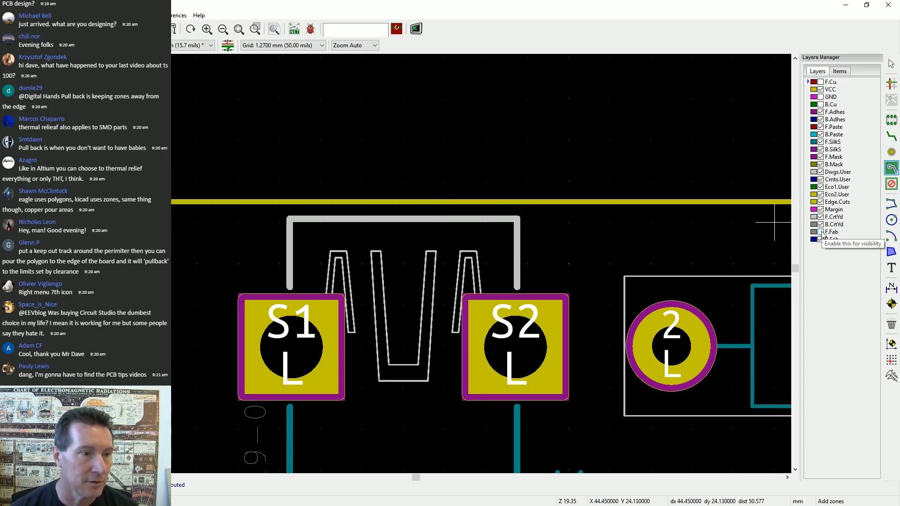
click(821, 232)
click(821, 232)
click(821, 232)
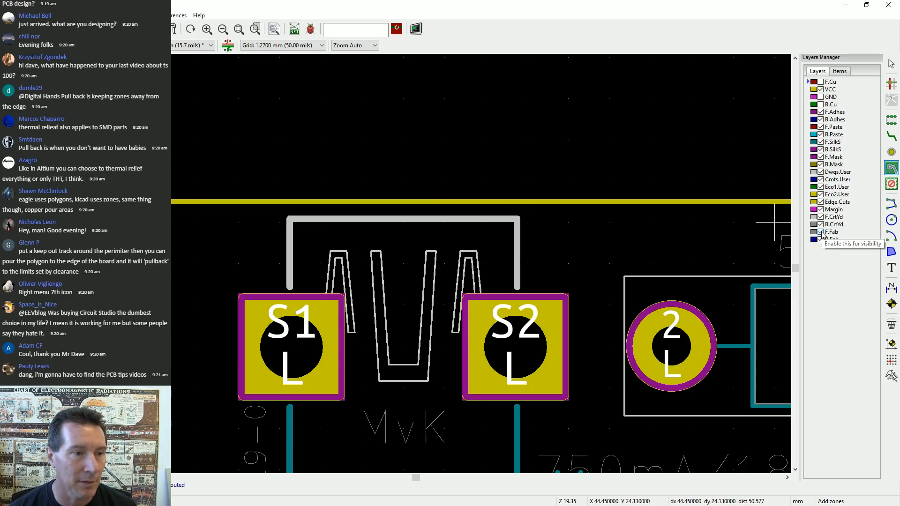
click(821, 232)
click(821, 232)
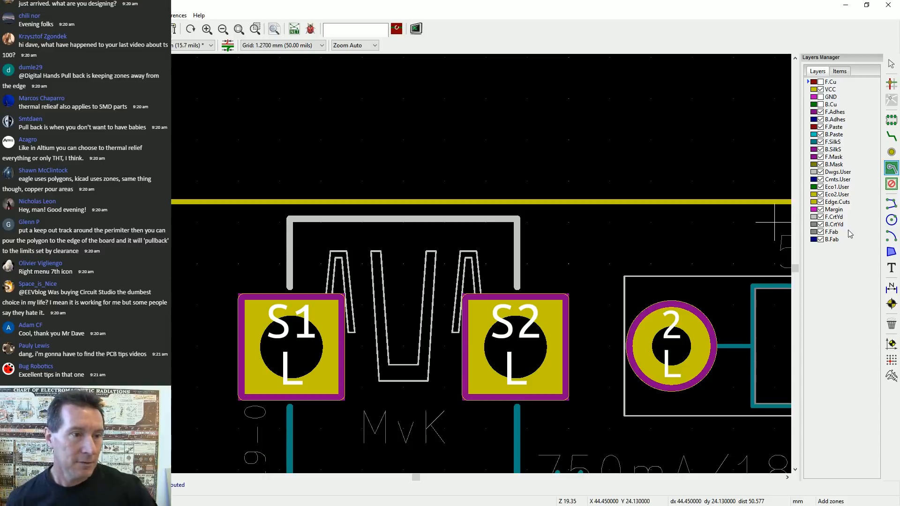
Switch the Edge.Cuts layer off and back on to identify which layer holds the board outline
click(821, 202)
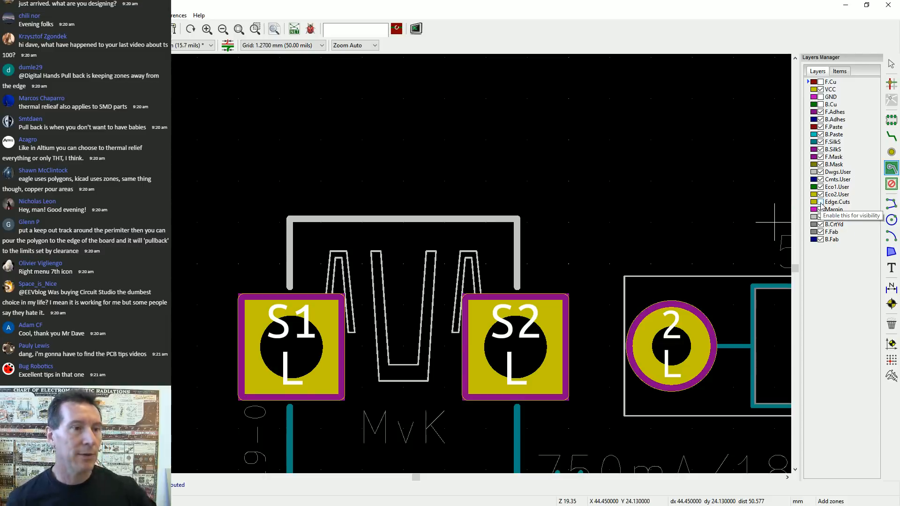
click(821, 202)
click(820, 202)
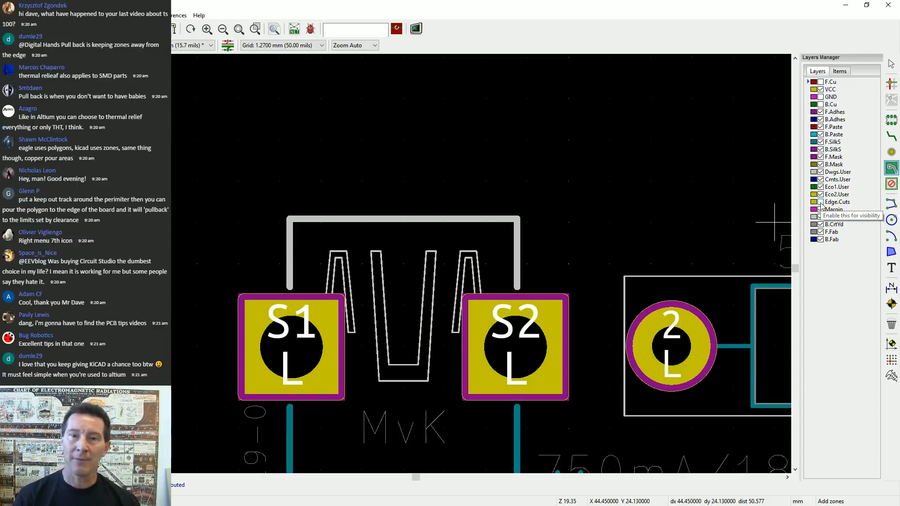
scroll(422, 225, down, 5)
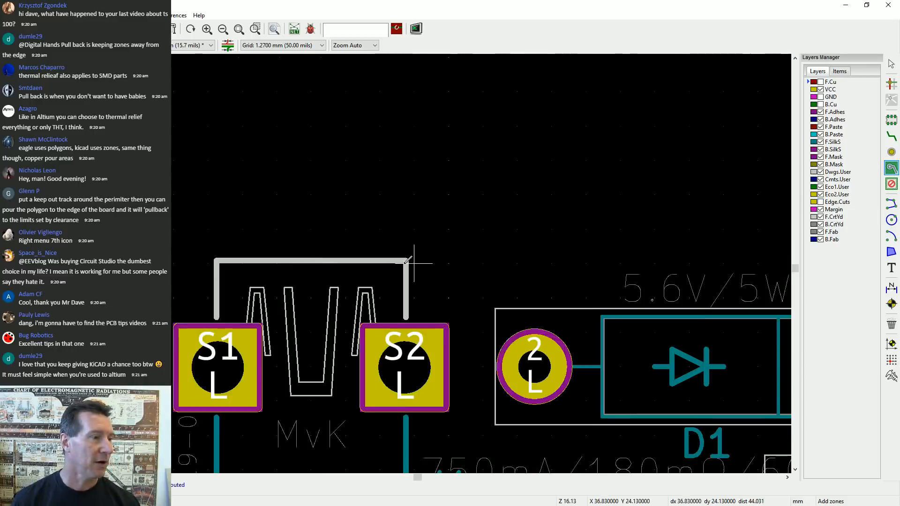
click(821, 202)
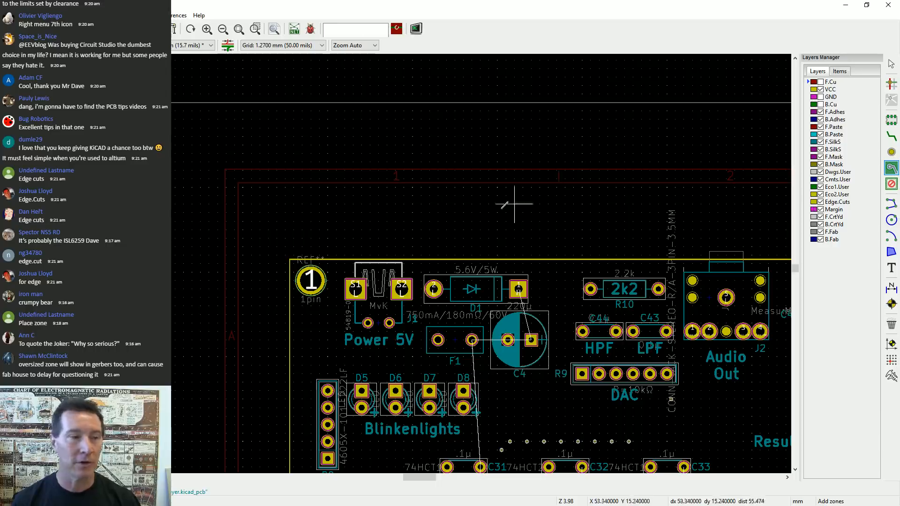
scroll(293, 261, left, 4)
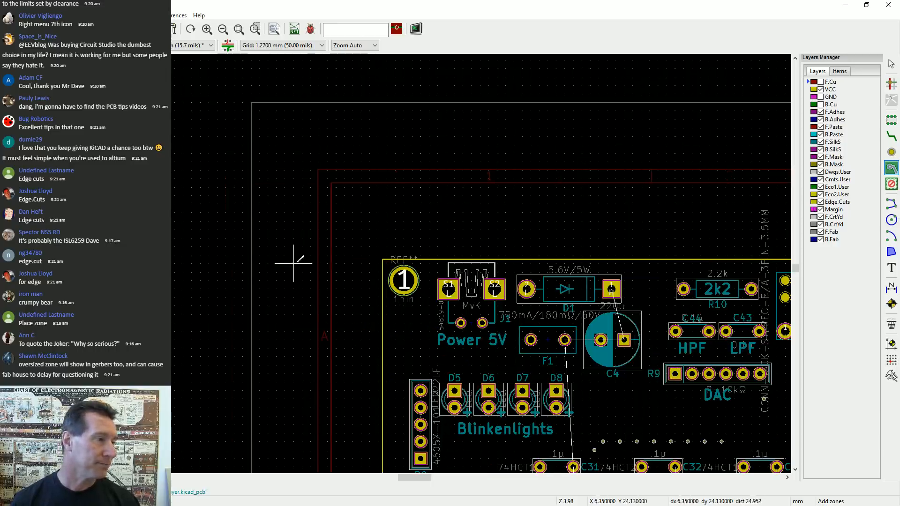
scroll(389, 260, up, 1)
scroll(404, 262, up, 4)
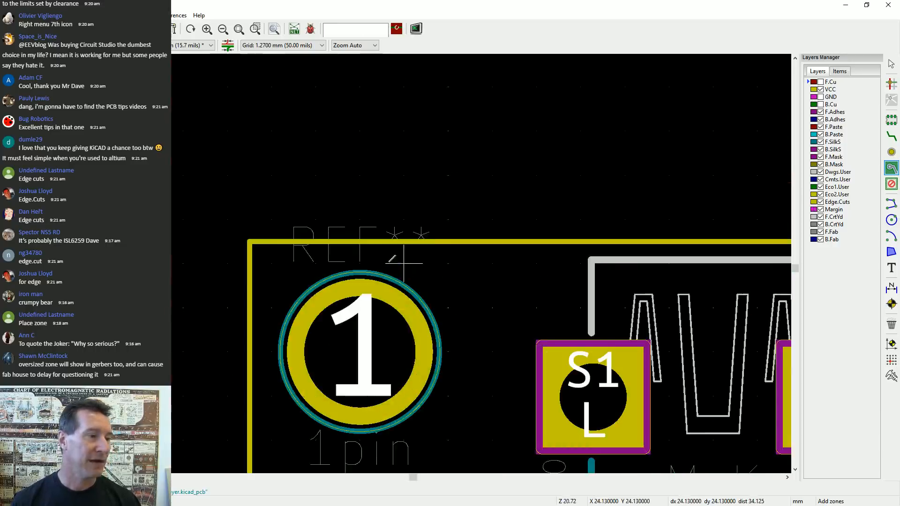
scroll(404, 230, down, 1)
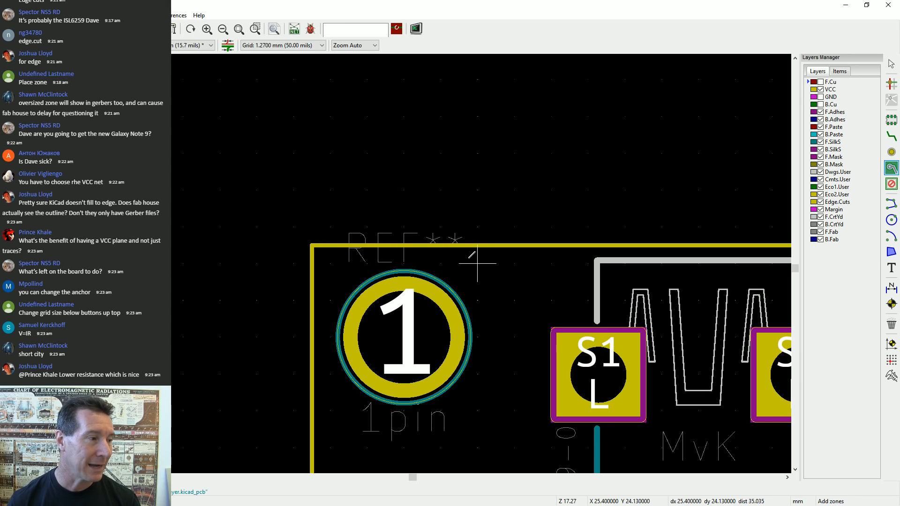
click(331, 263)
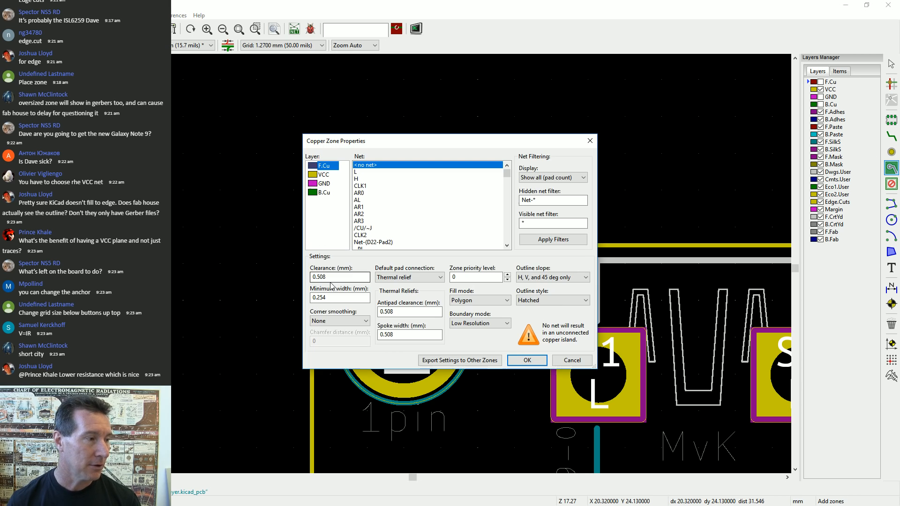
click(574, 362)
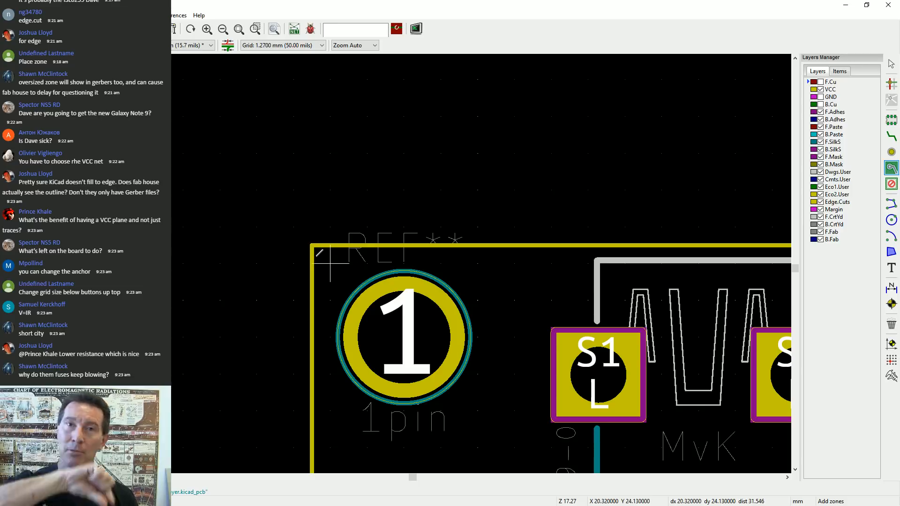
click(333, 268)
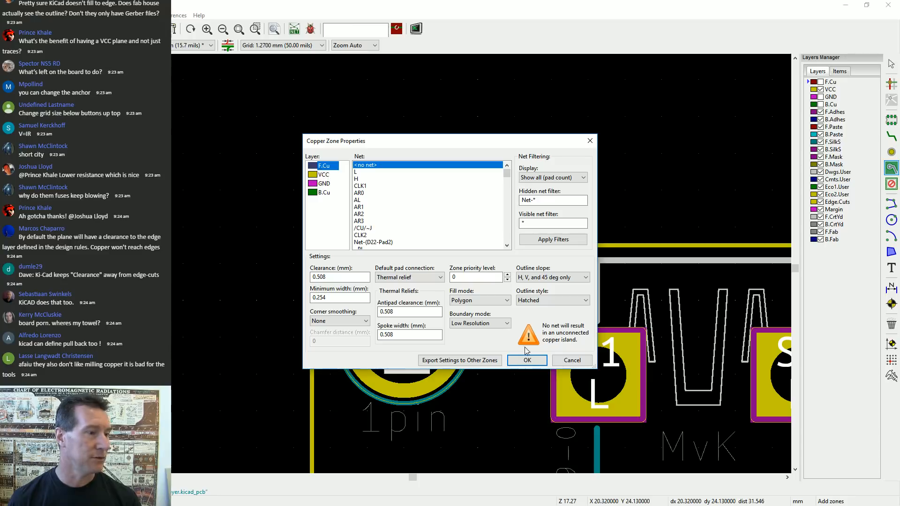
click(572, 360)
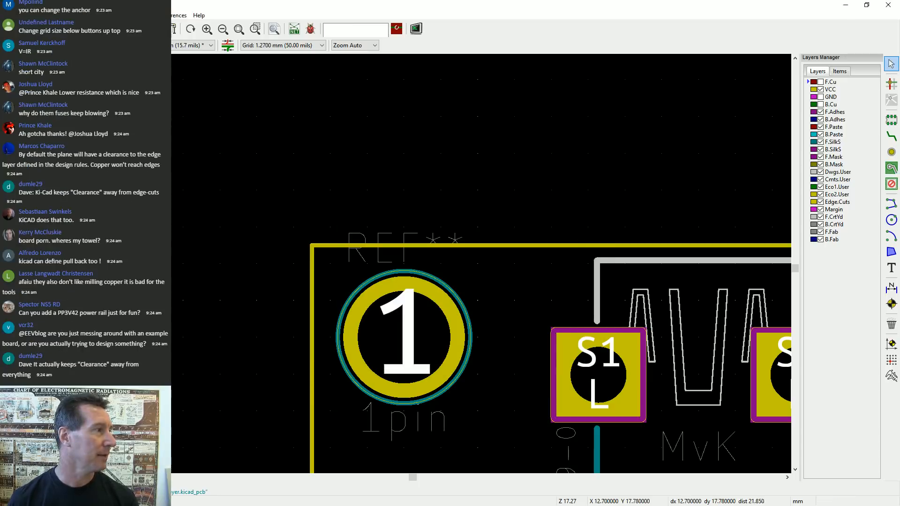
Try starting a VCC-layer copper zone inside the board's upper-left corner and apply VCC as the hidden net filter
click(77, 16)
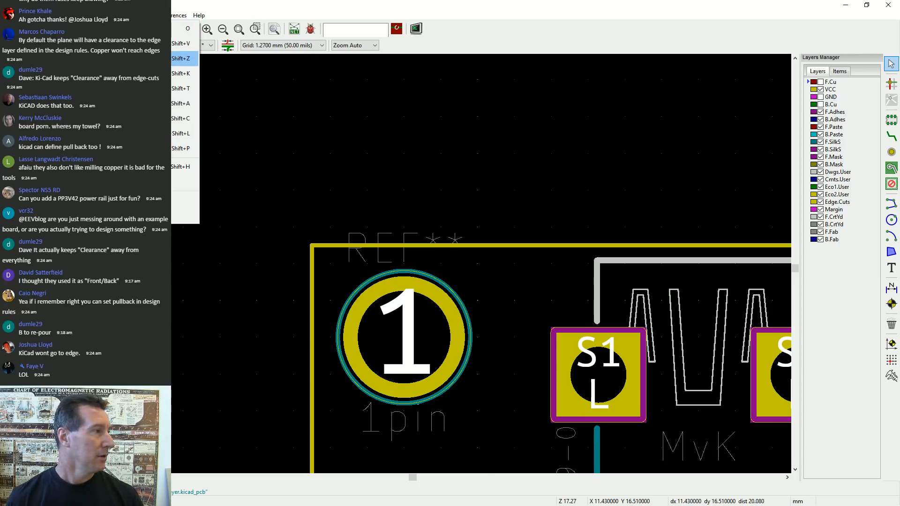
click(182, 59)
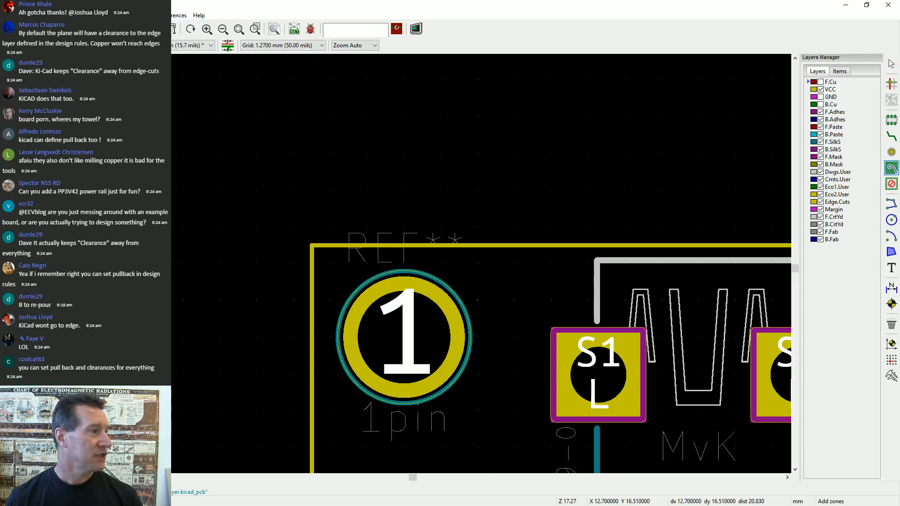
click(331, 261)
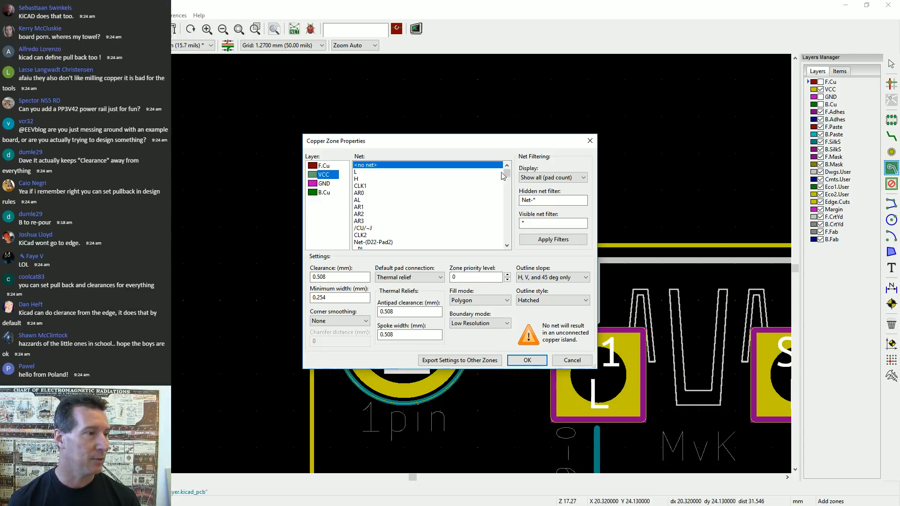
mouse_move(507, 172)
mouse_down()
mouse_move(514, 242)
mouse_move(515, 165)
mouse_move(516, 177)
mouse_up()
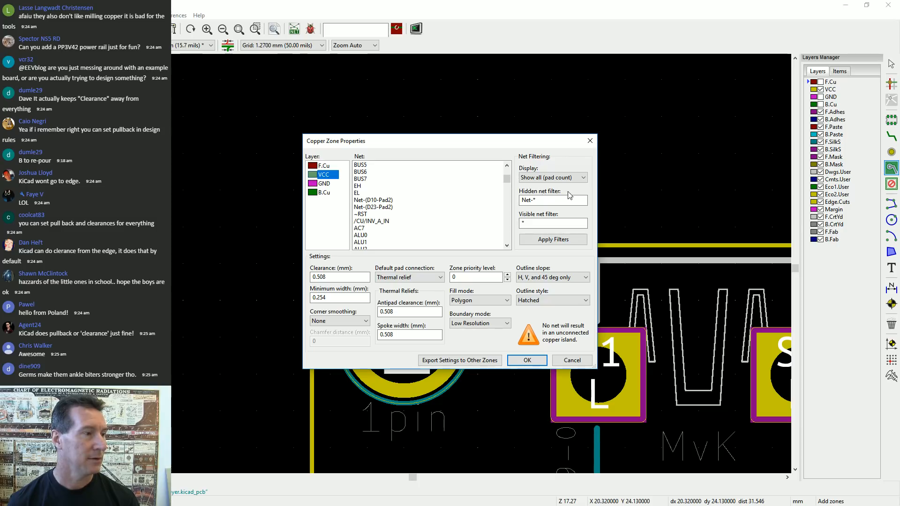
double_click(529, 199)
text(VCC)
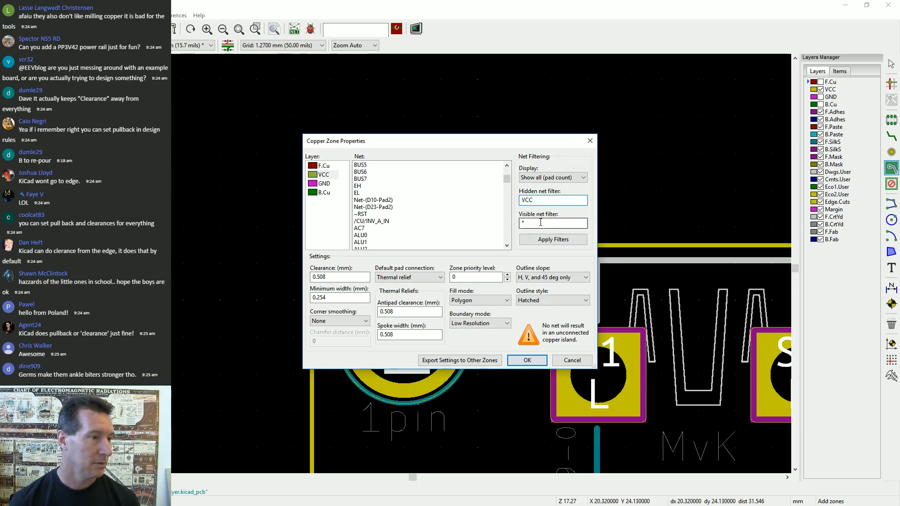
click(548, 240)
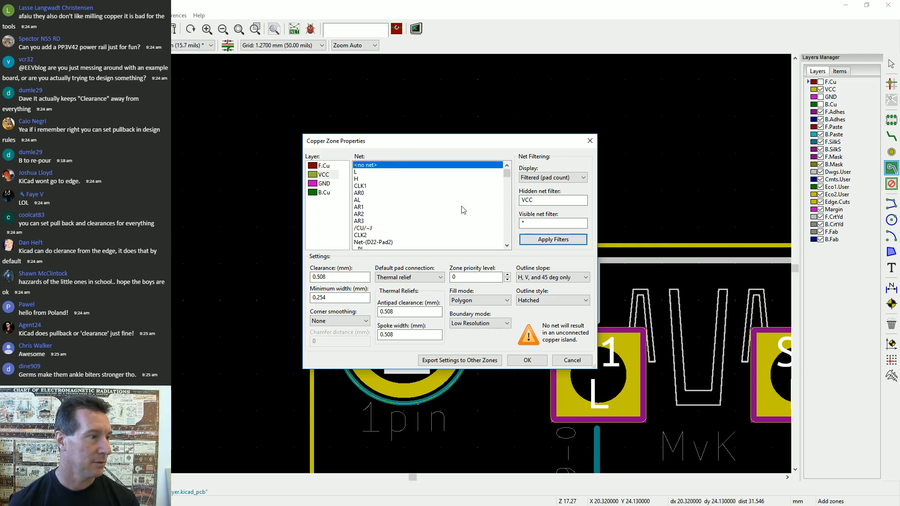
Show all nets alphabetically, look through the list for a VCC net, and cancel the copper zone
click(577, 179)
click(533, 182)
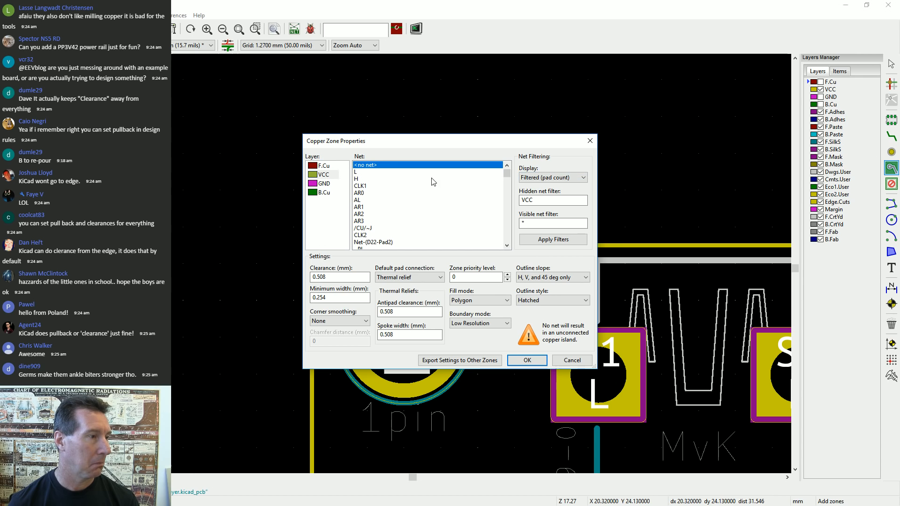
click(562, 177)
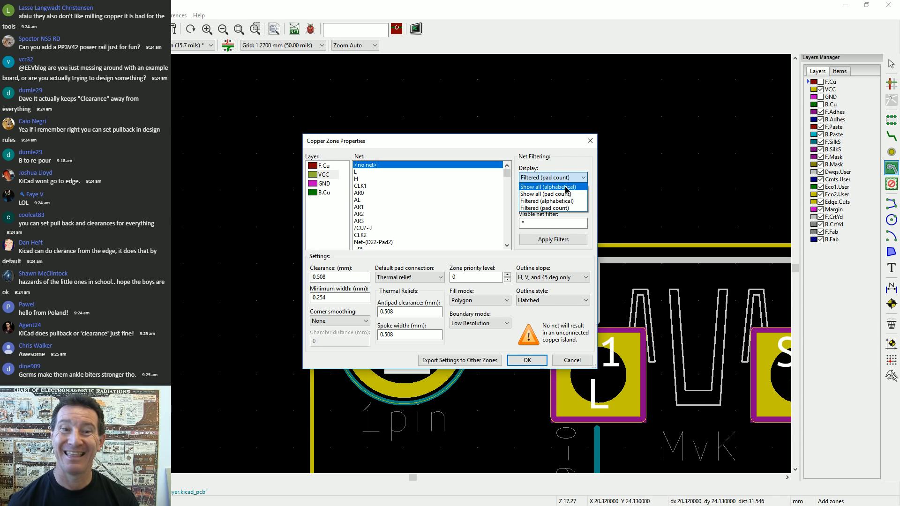
click(566, 187)
drag(510, 175, 508, 233)
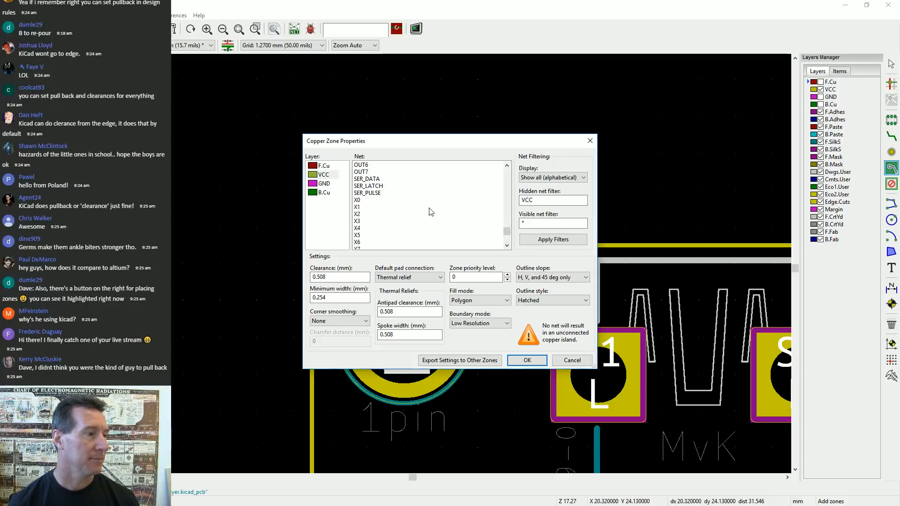
scroll(429, 211, up, 3)
scroll(430, 212, down, 10)
scroll(430, 212, down, 1)
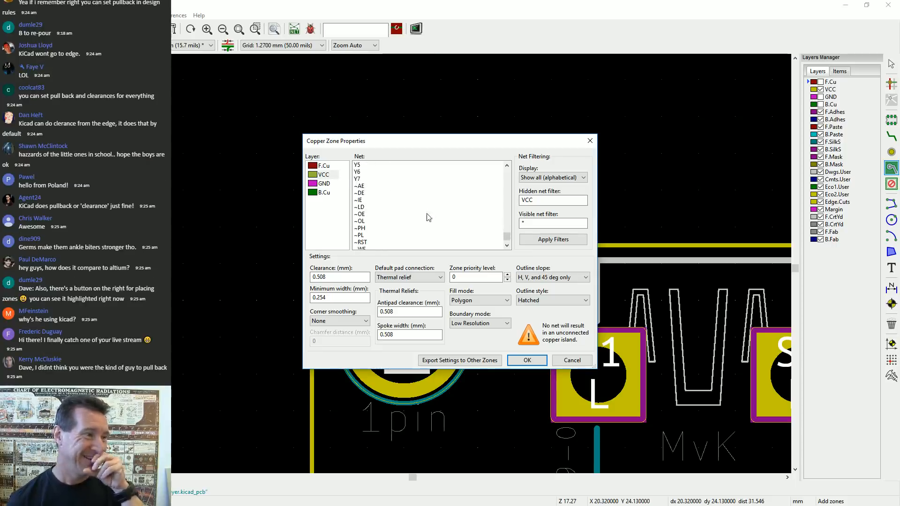
click(571, 360)
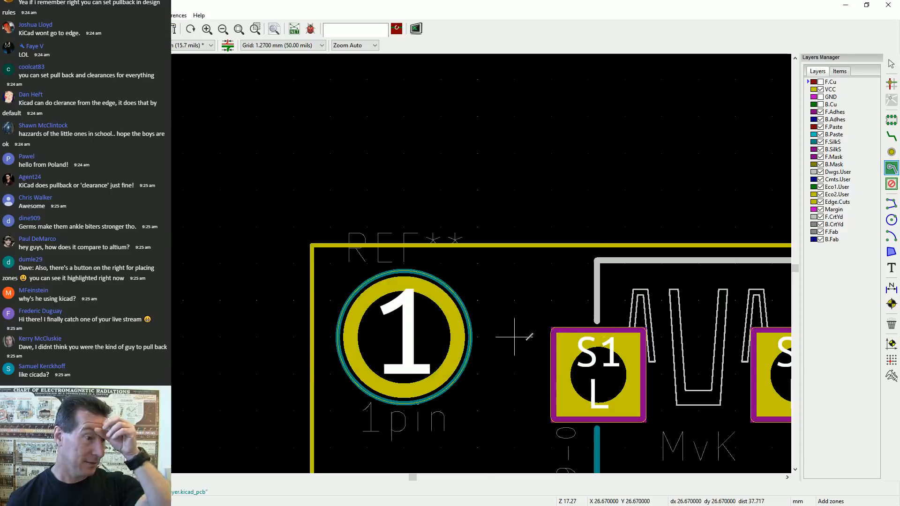
scroll(514, 333, down, 7)
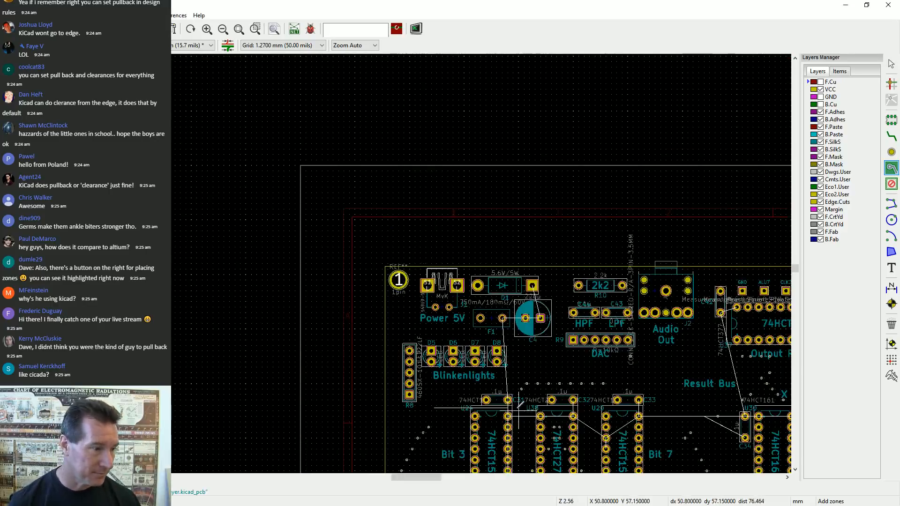
Inspect the net names on the pads of C31 and the neighbouring ICs, and leave the zone tool
scroll(514, 405, up, 6)
scroll(408, 261, up, 2)
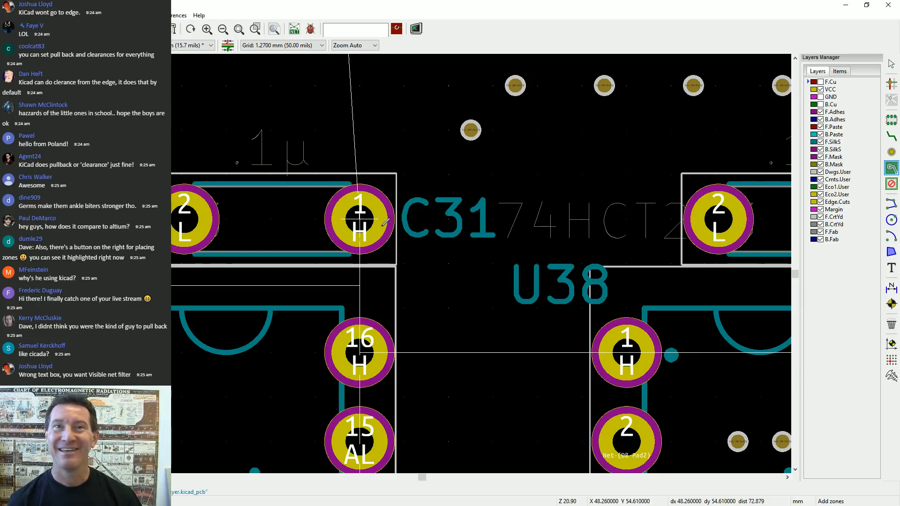
scroll(386, 223, down, 1)
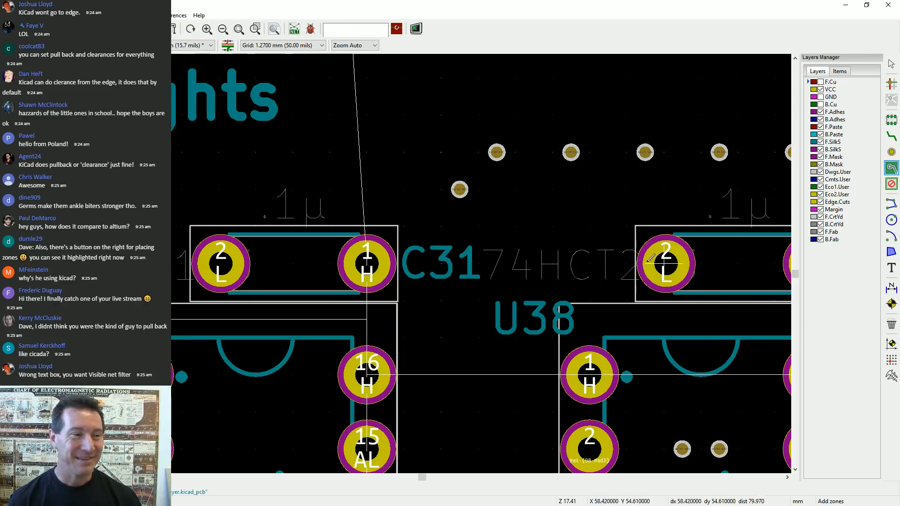
key(Escape)
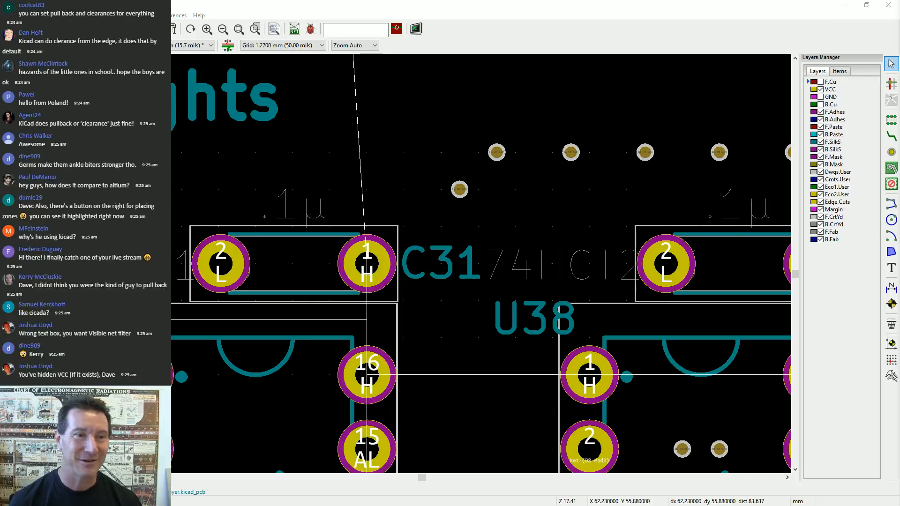
Switch to the KiCad project window and open Gigatron.sch, copying the default global symbol library table
drag(899, 52, 449, 23)
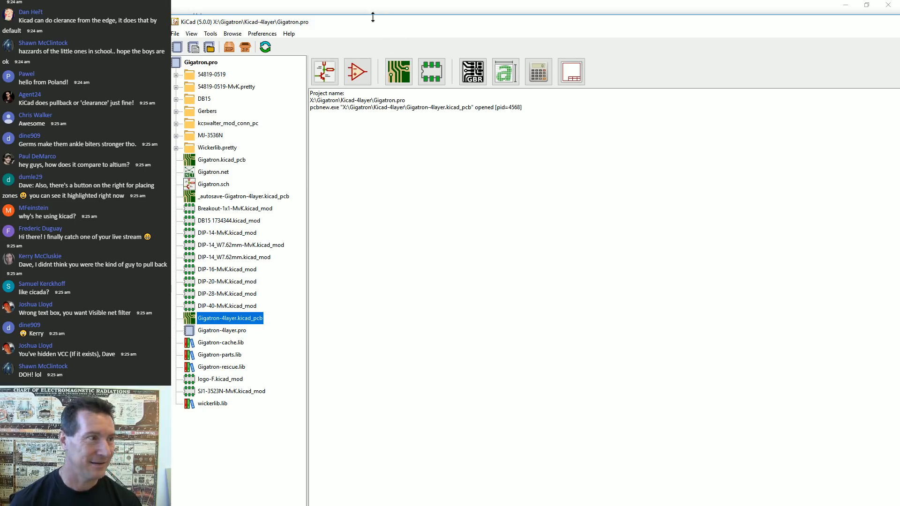
drag(374, 17, 479, 21)
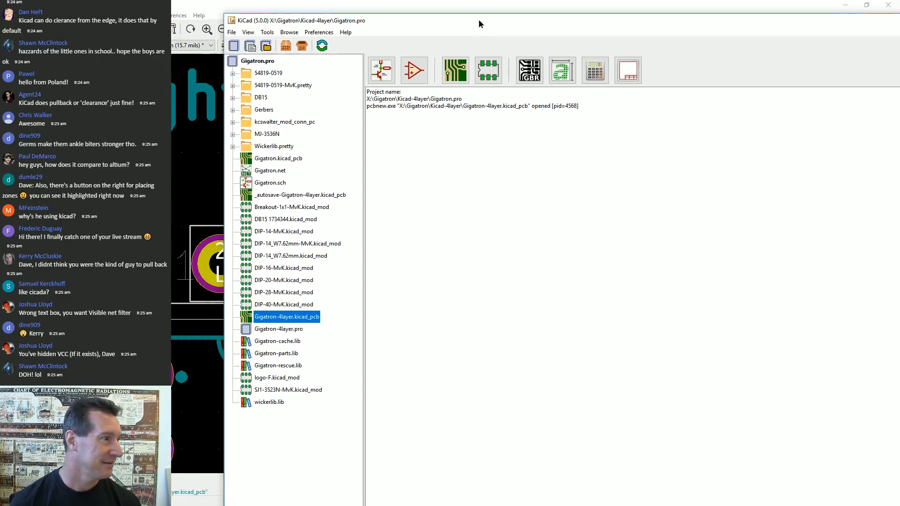
double_click(276, 187)
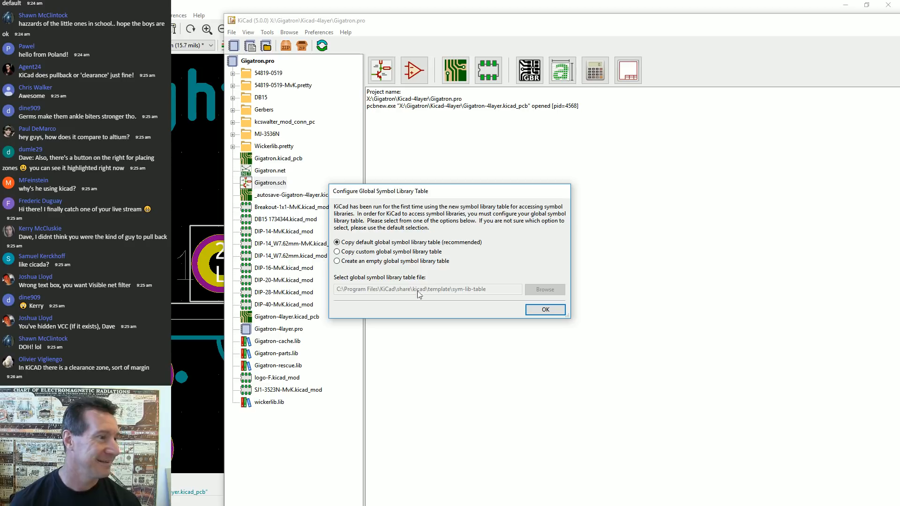
click(543, 310)
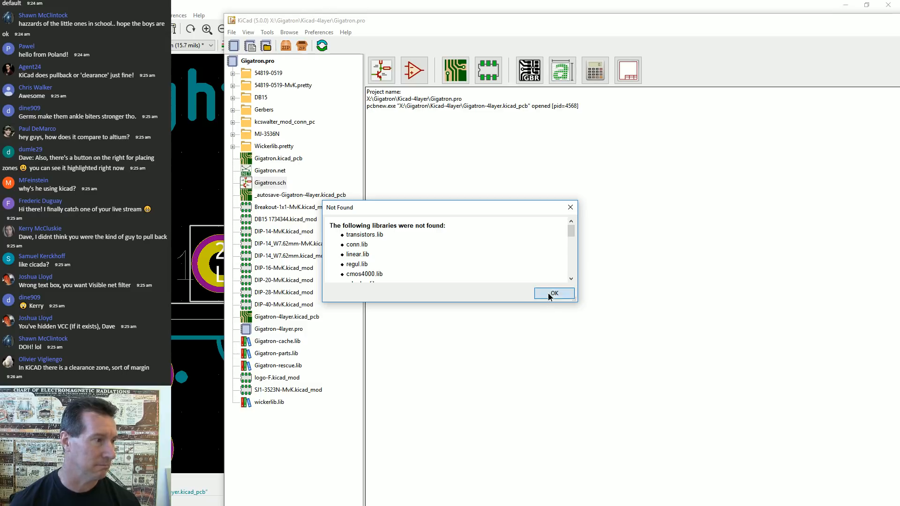
click(550, 294)
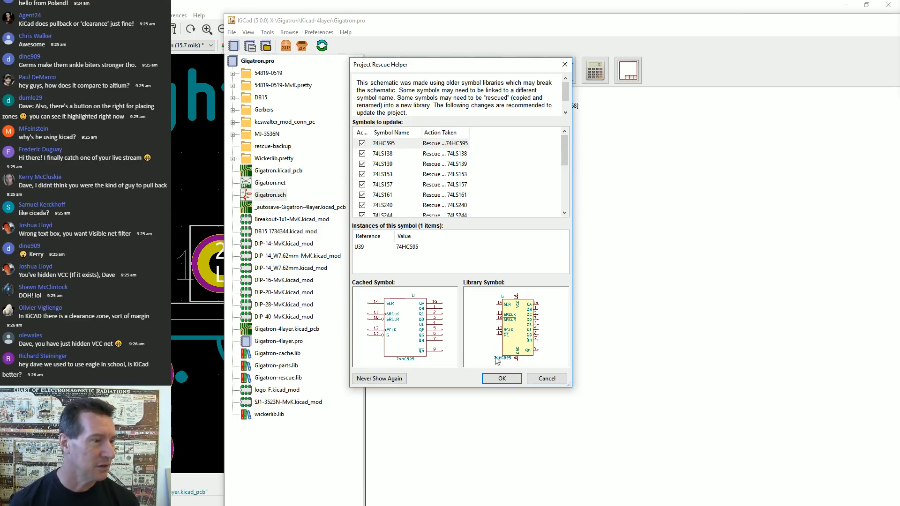
Rescue all the listed symbols, look through the symbol remapping messages and close the report
click(501, 379)
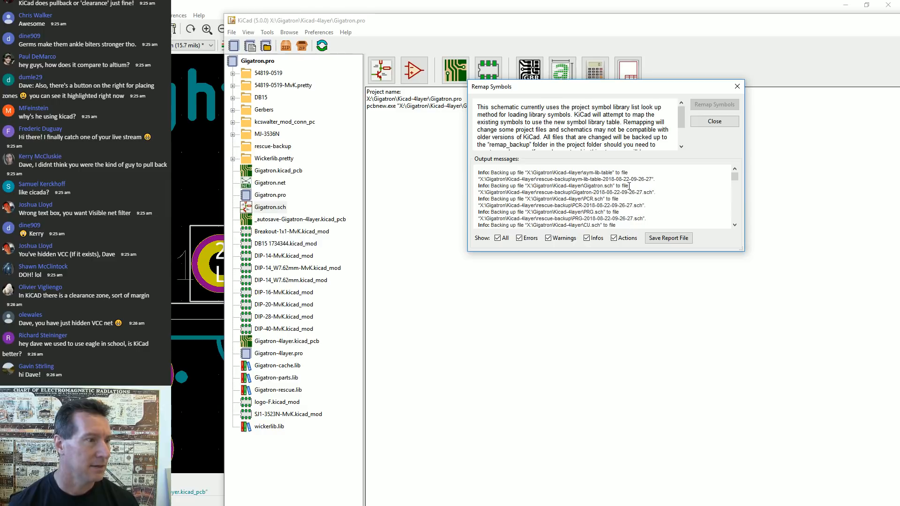
scroll(629, 187, down, 2)
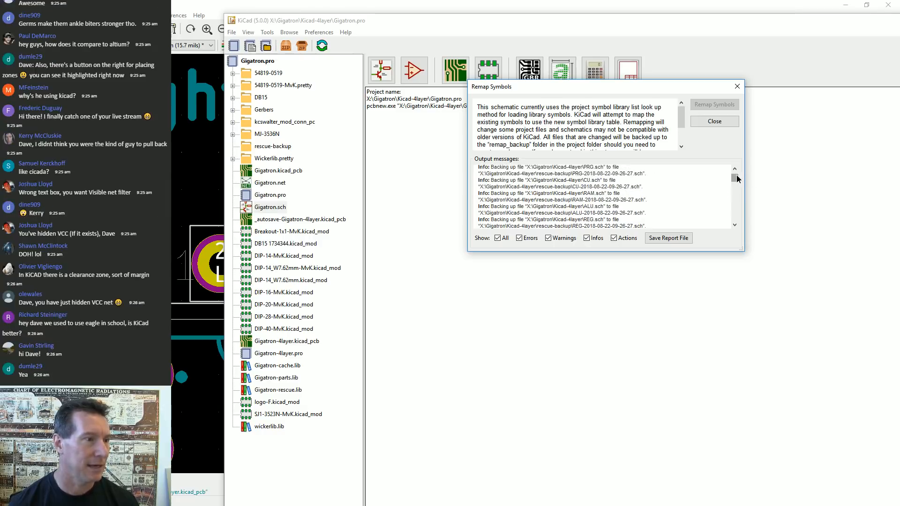
mouse_move(735, 178)
mouse_down()
mouse_move(739, 231)
mouse_move(740, 176)
mouse_up()
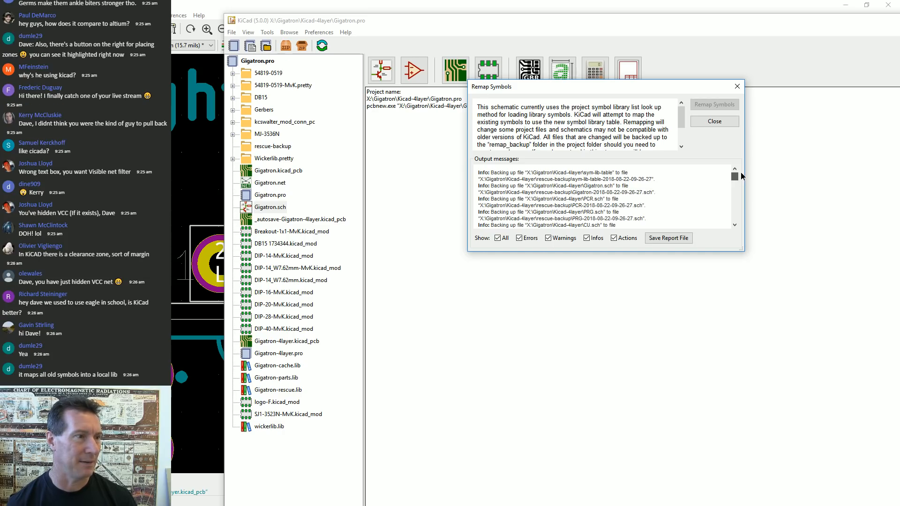
click(723, 121)
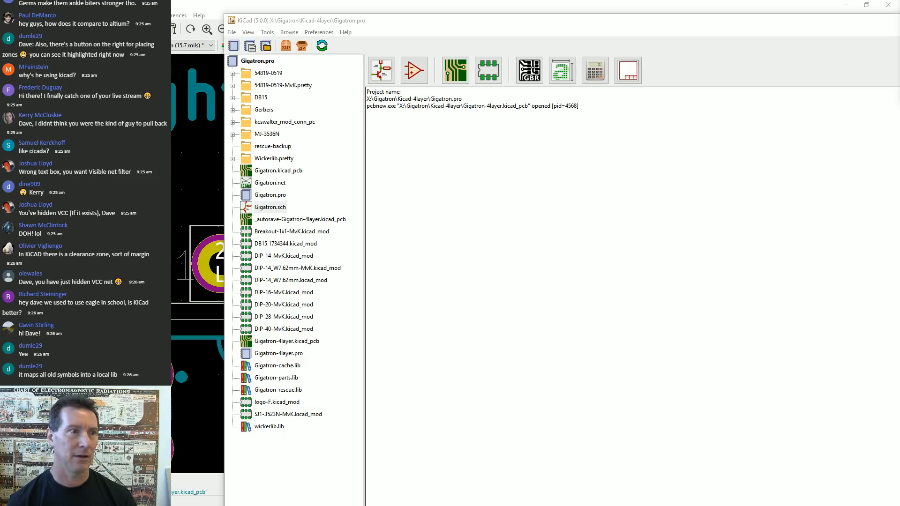
Move the project window out of the way and bring the enlarged schematic window over the board editor
drag(707, 20, 899, 28)
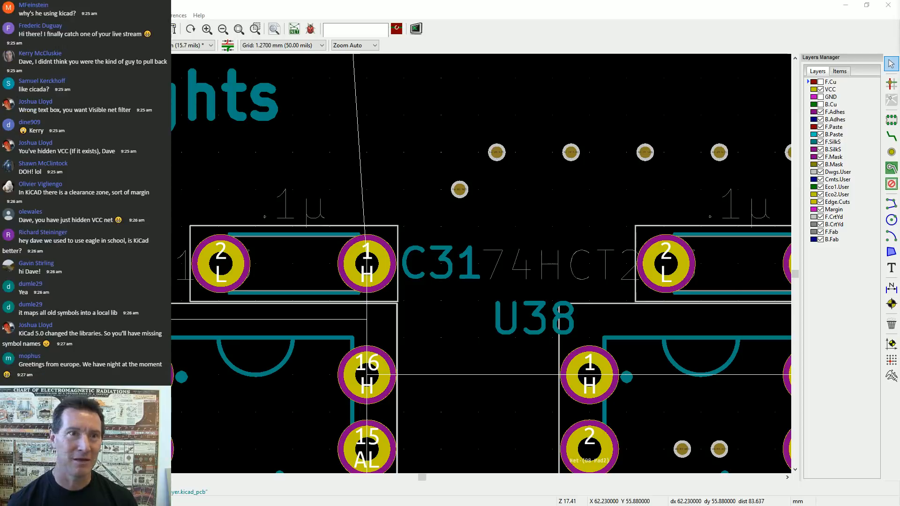
drag(899, 1, 305, 18)
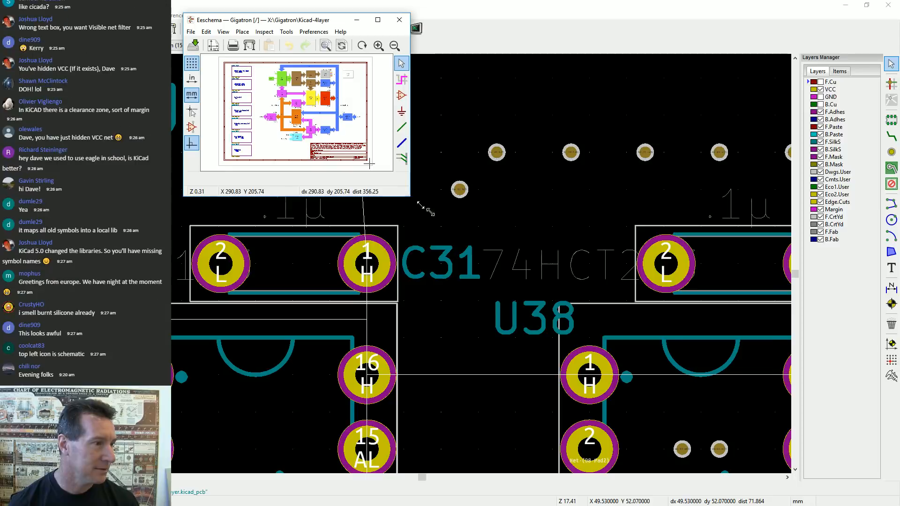
drag(410, 196, 875, 489)
Look over the root sheet's block diagram and enter the hierarchical sheet PRG
scroll(283, 151, up, 1)
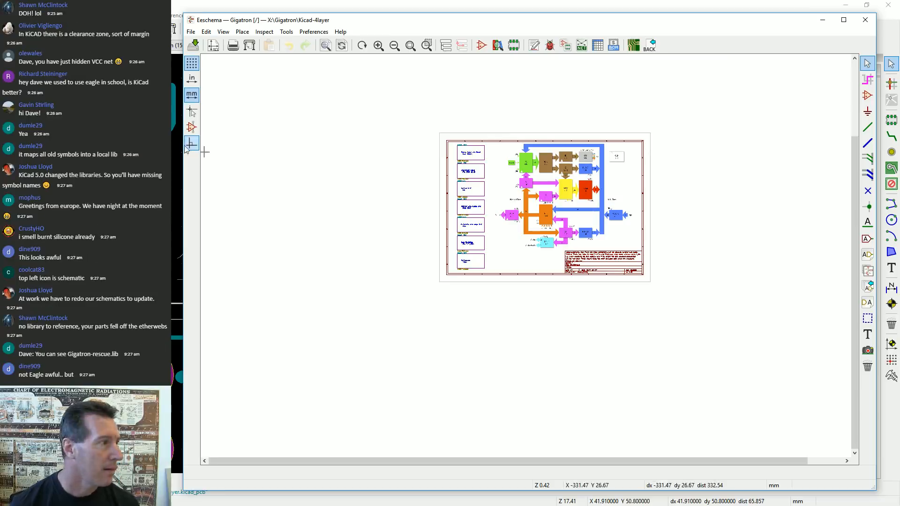
scroll(521, 249, up, 5)
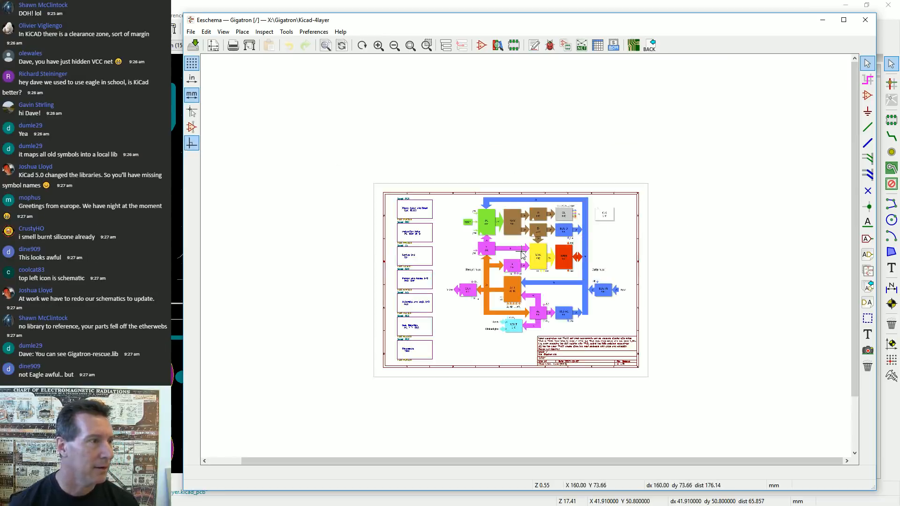
scroll(520, 248, down, 5)
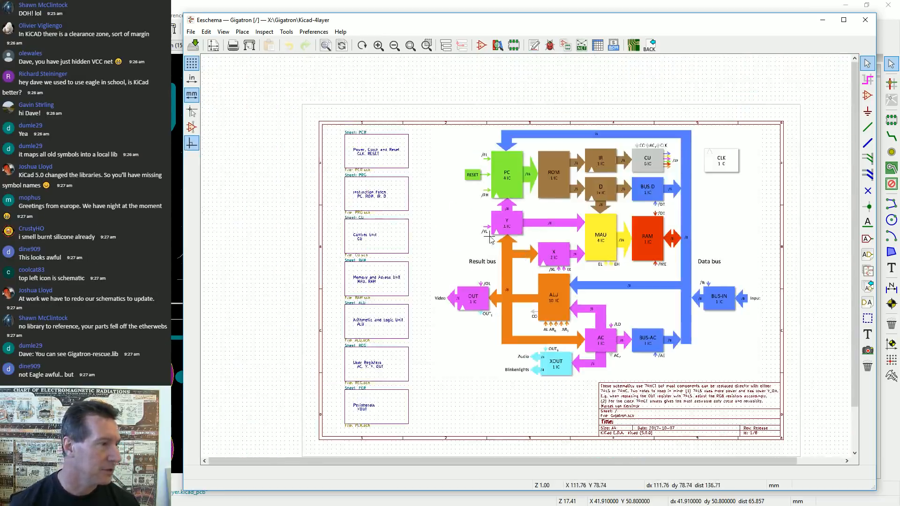
scroll(521, 253, up, 5)
scroll(521, 252, up, 1)
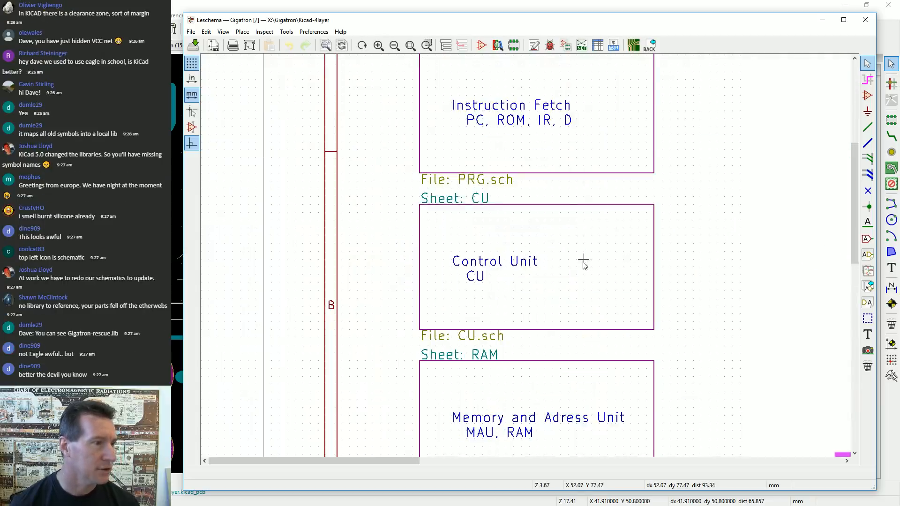
scroll(583, 261, down, 4)
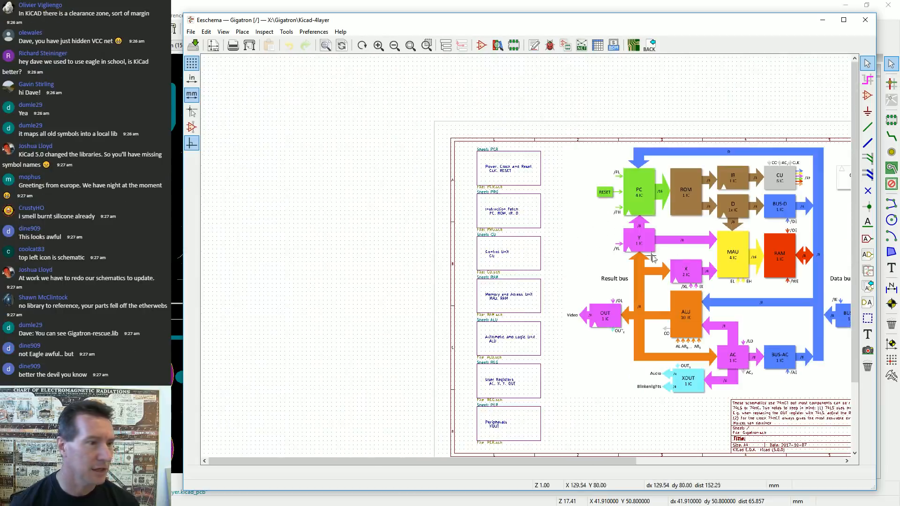
click(516, 211)
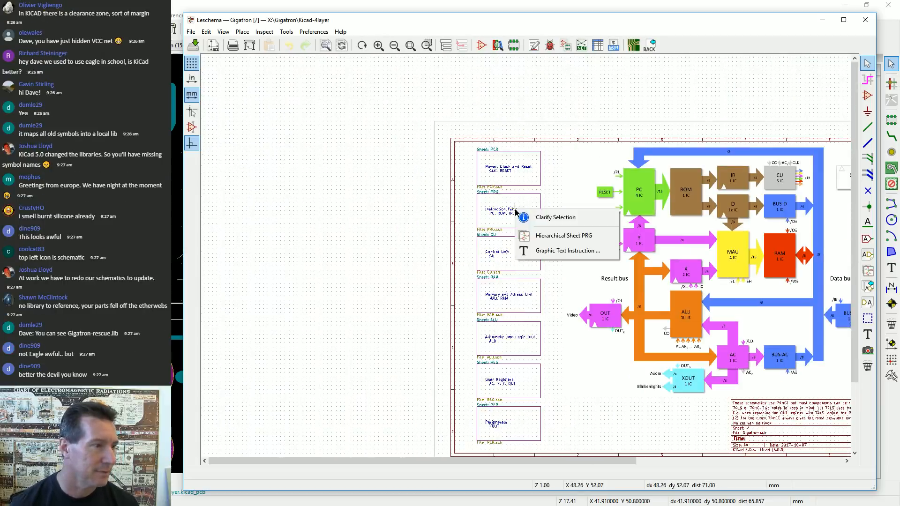
click(586, 240)
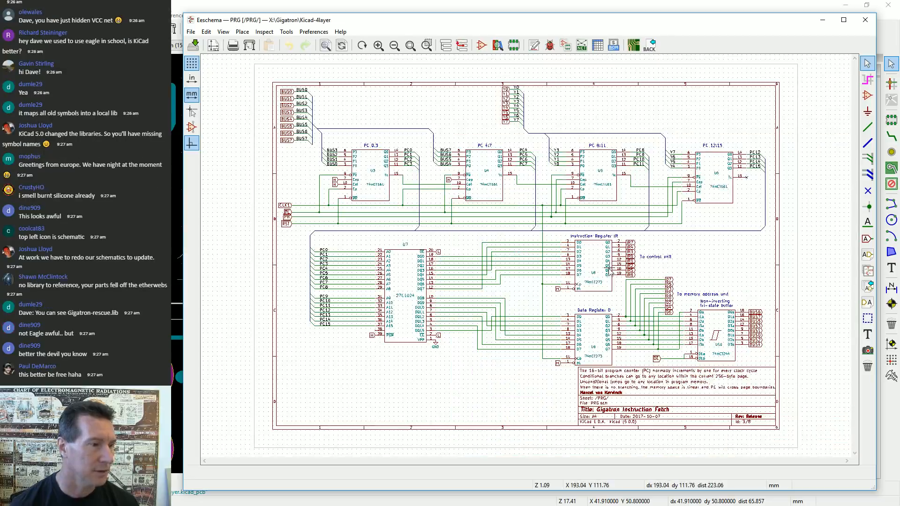
Examine the Instruction Register IR chip U8 and its surroundings on the PRG sheet for supply connections
scroll(620, 259, up, 6)
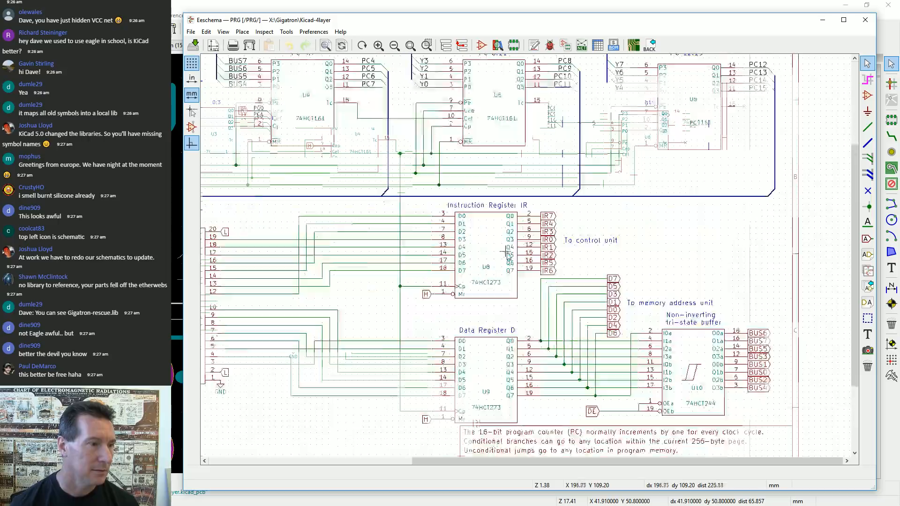
scroll(521, 253, down, 3)
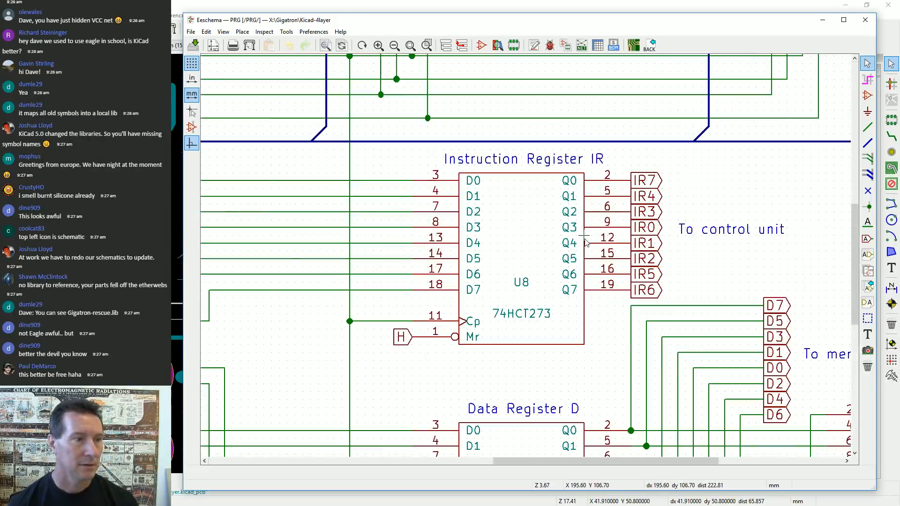
scroll(523, 256, down, 4)
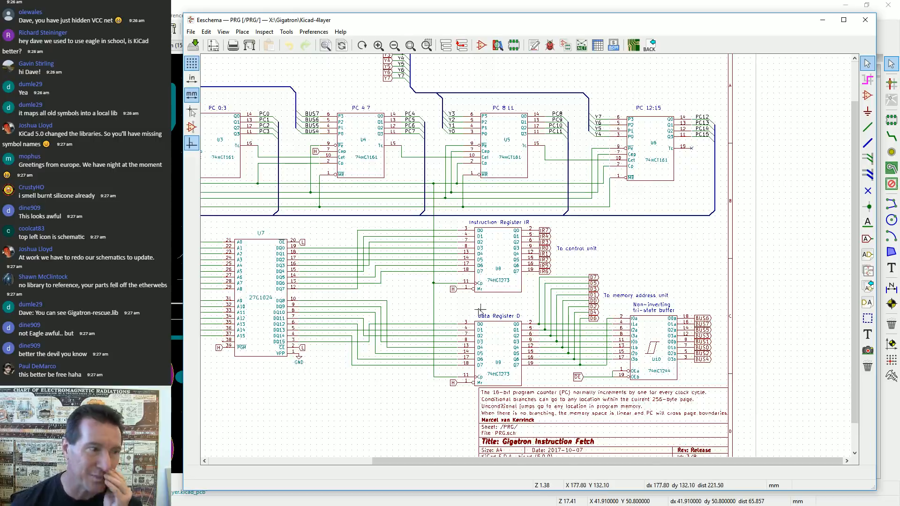
scroll(507, 274, up, 4)
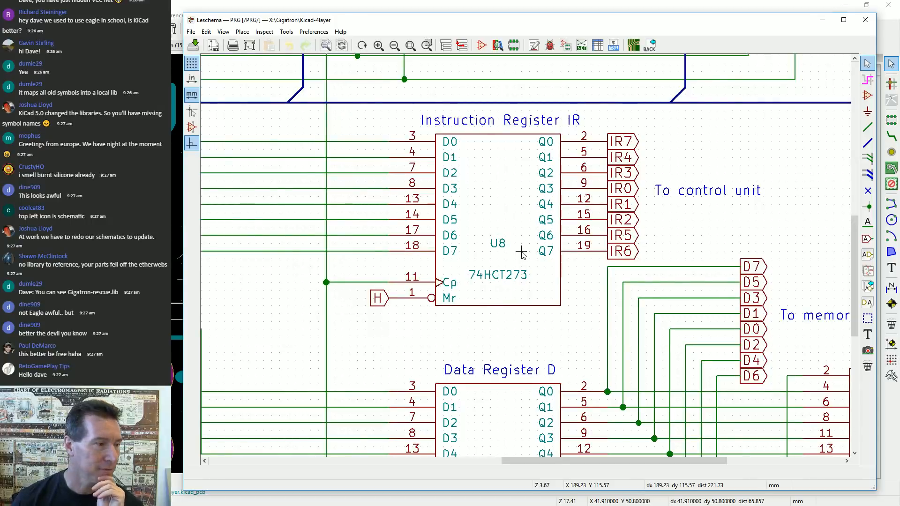
scroll(522, 253, down, 5)
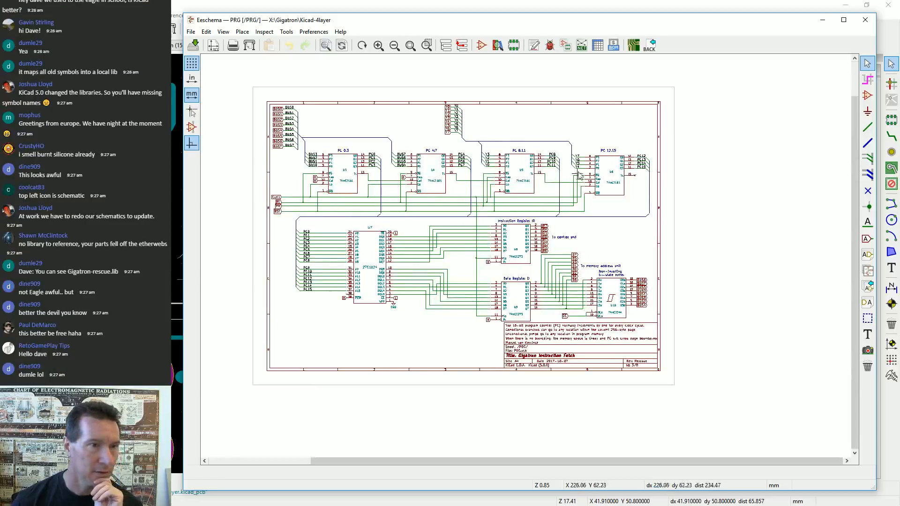
Hide the schematic grid and leave the PRG sheet for the root sheet
click(191, 64)
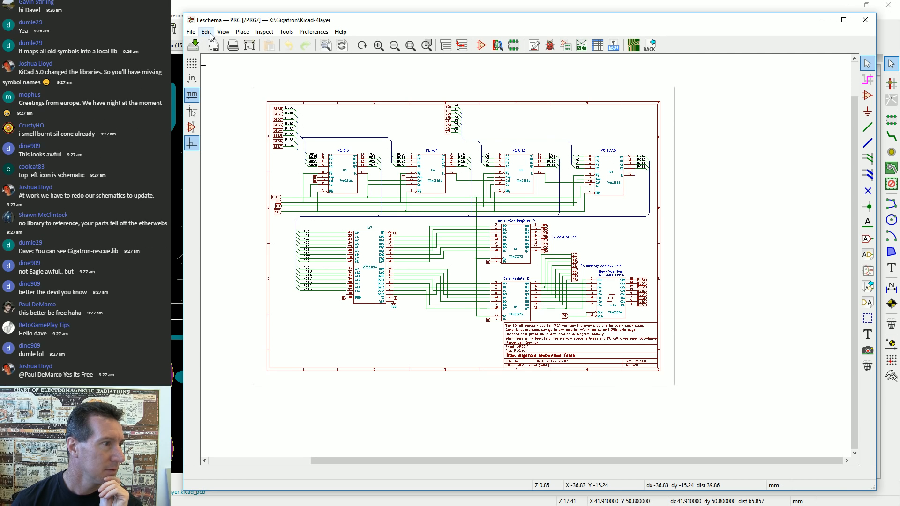
scroll(524, 255, down, 2)
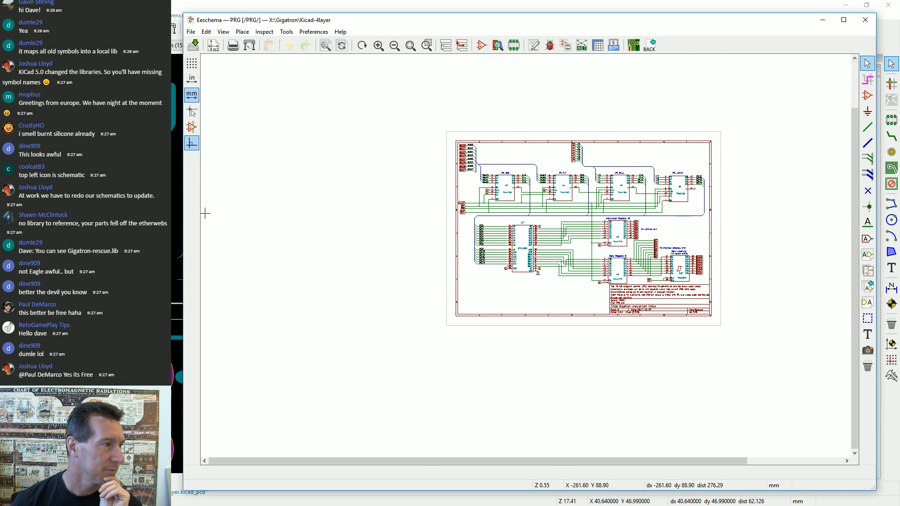
drag(343, 19, 322, 25)
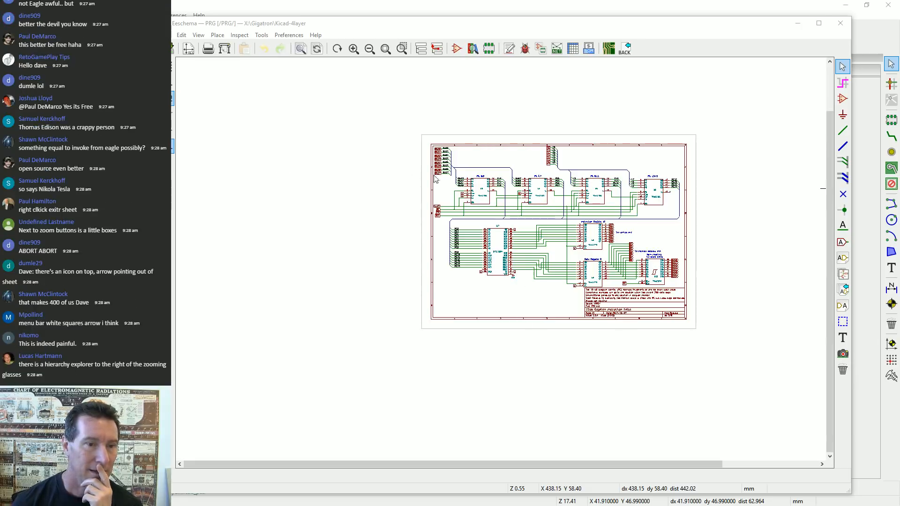
right_click(406, 148)
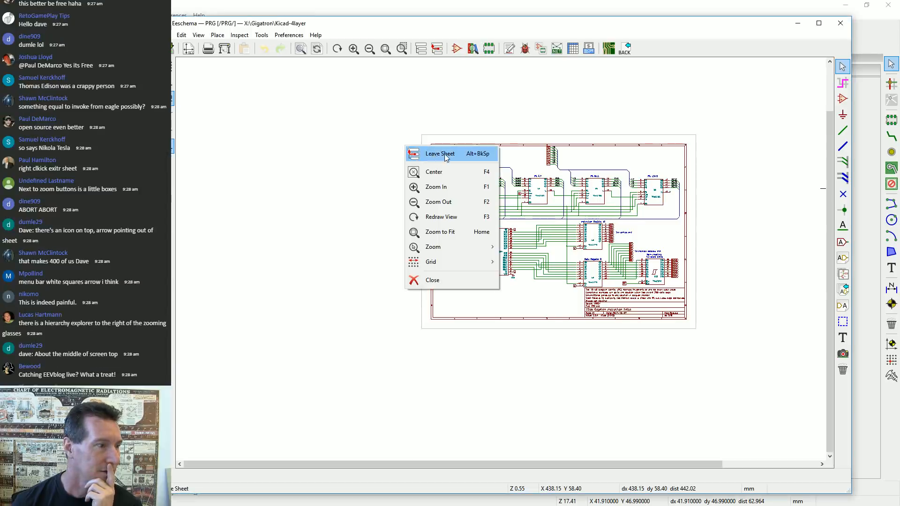
click(425, 155)
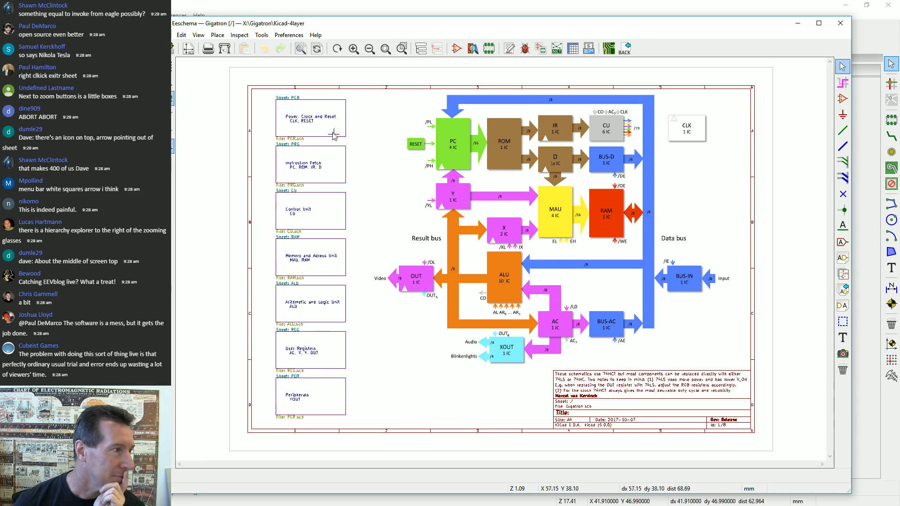
Enter the hierarchical sheet PCR and examine the net labels on the USB supply rails beside capacitor C4
right_click(324, 117)
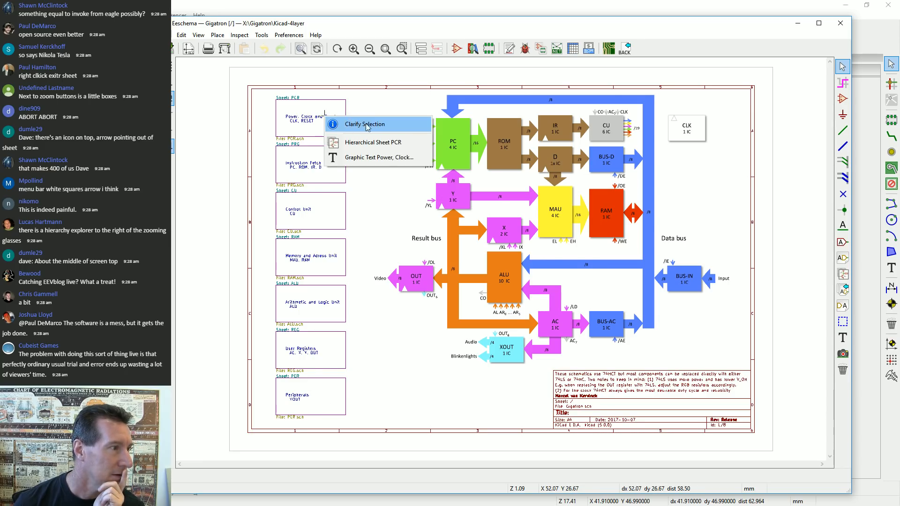
click(378, 142)
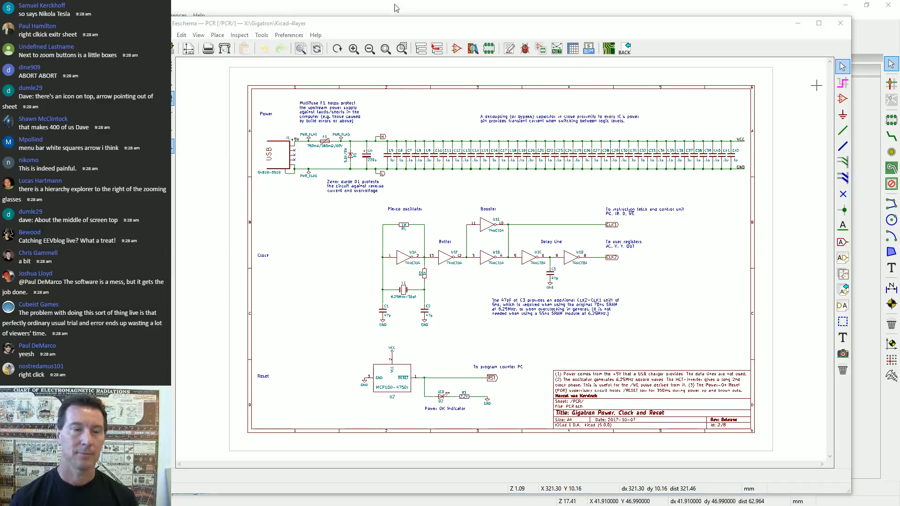
scroll(381, 153, up, 3)
scroll(520, 218, down, 3)
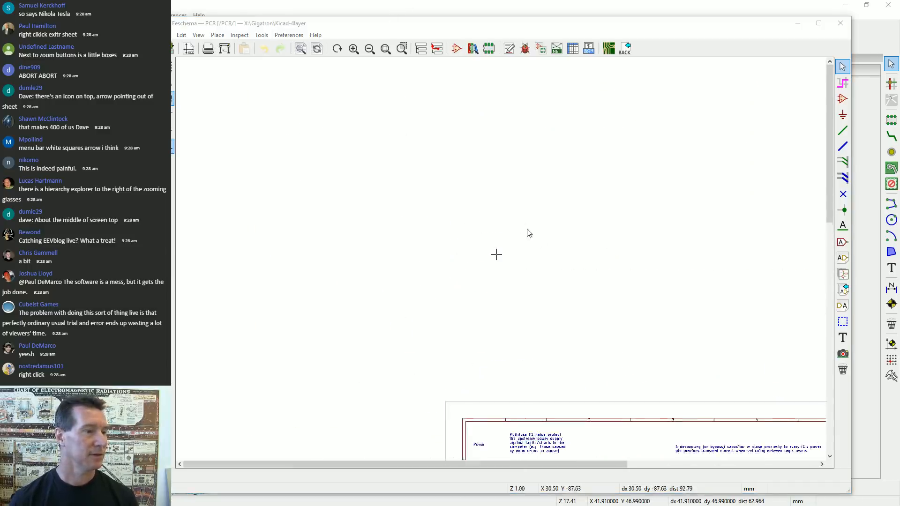
scroll(520, 248, down, 2)
right_click(501, 390)
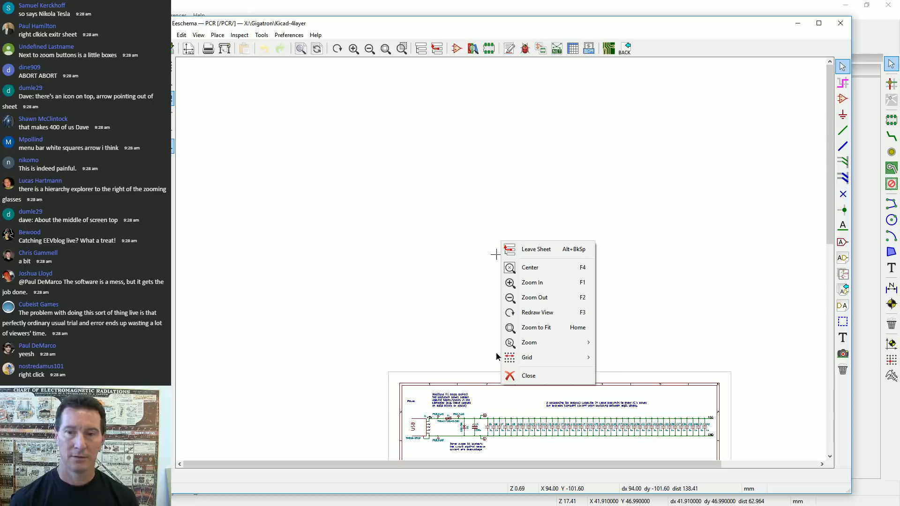
click(493, 392)
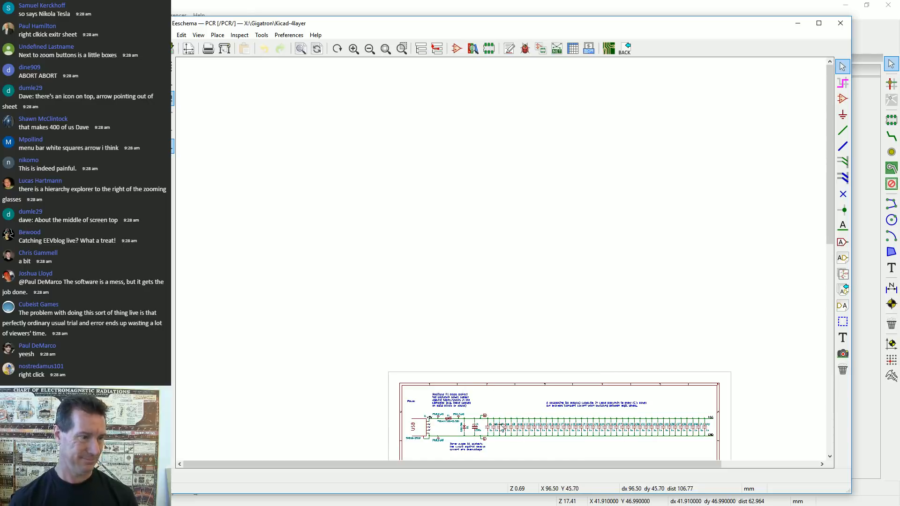
key(Home)
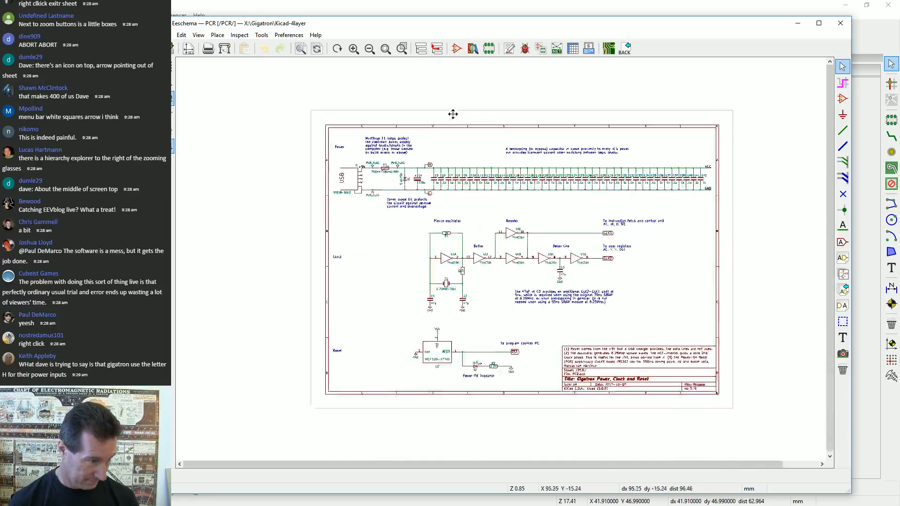
scroll(492, 197, up, 5)
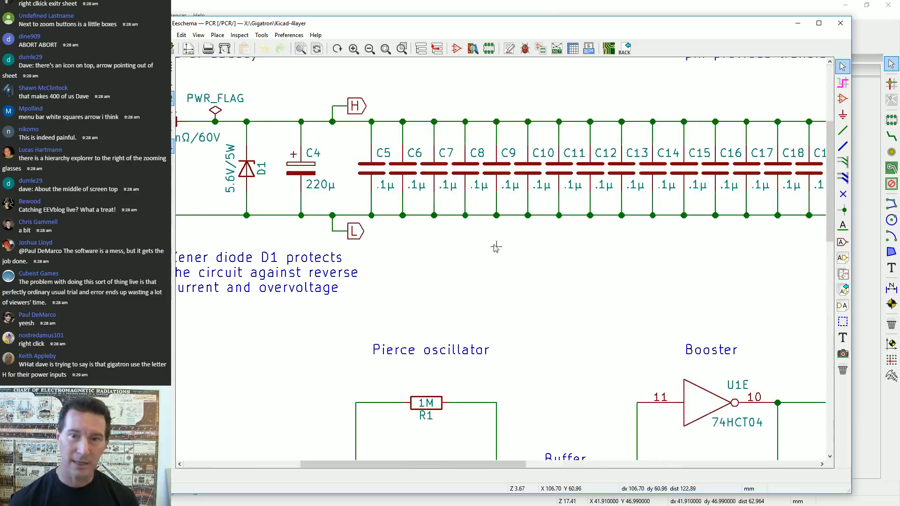
scroll(496, 247, up, 2)
scroll(396, 173, down, 3)
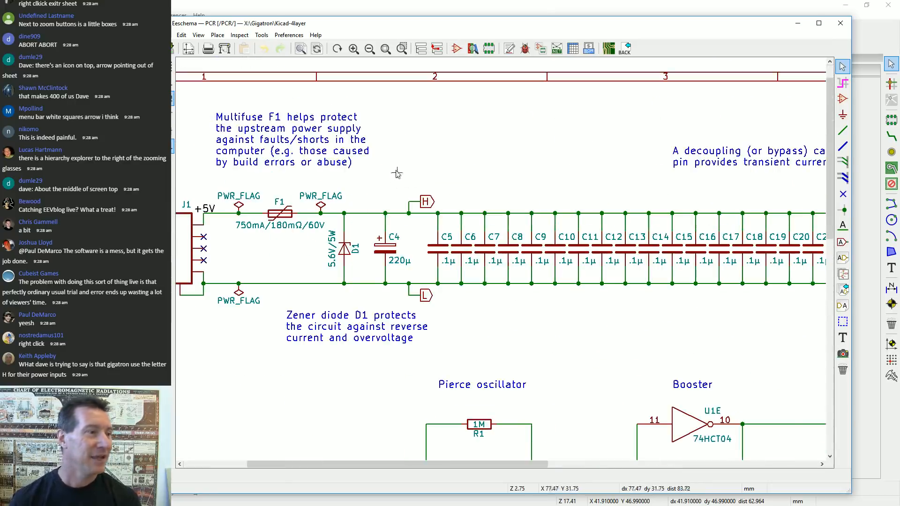
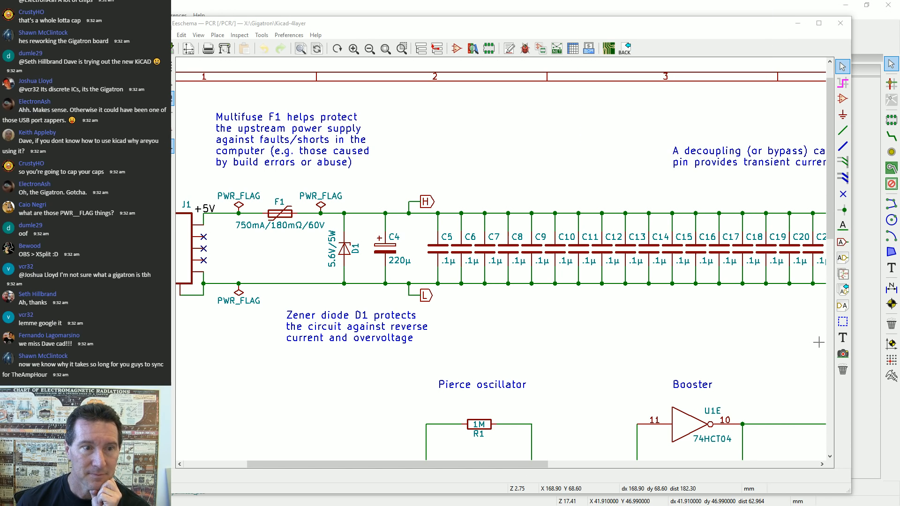
Move the chat window away from the schematic and close it
drag(710, 146, 707, 139)
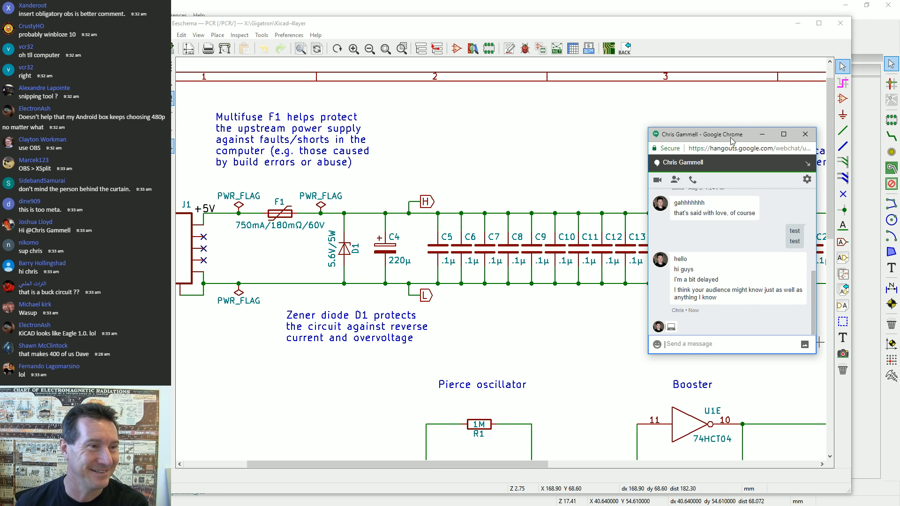
drag(727, 137, 752, 46)
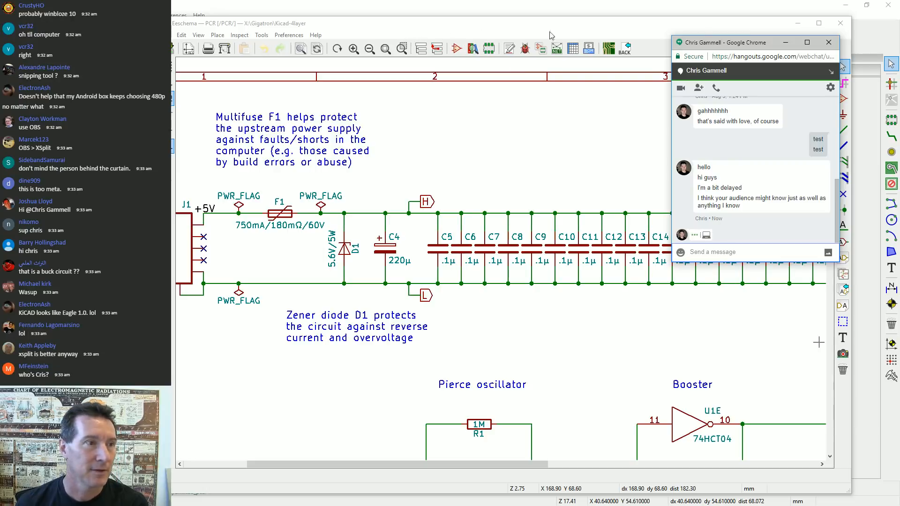
click(623, 26)
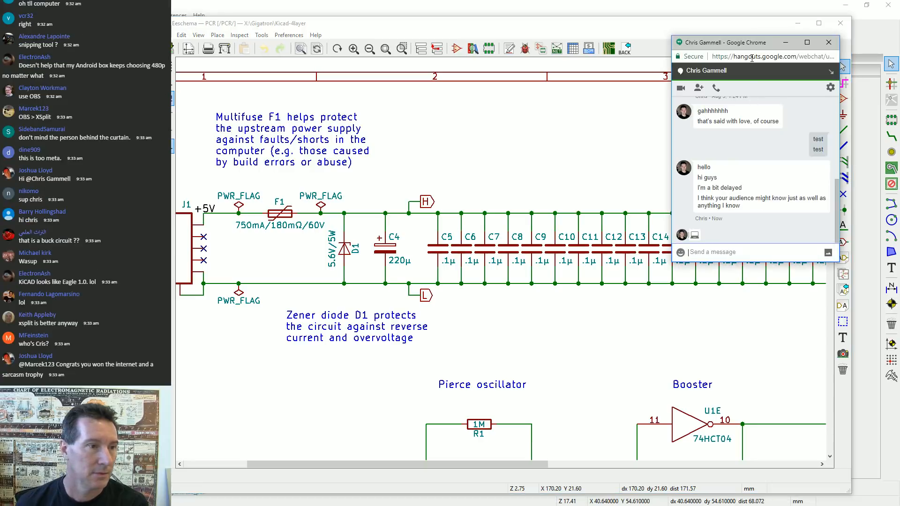
drag(738, 44, 767, 38)
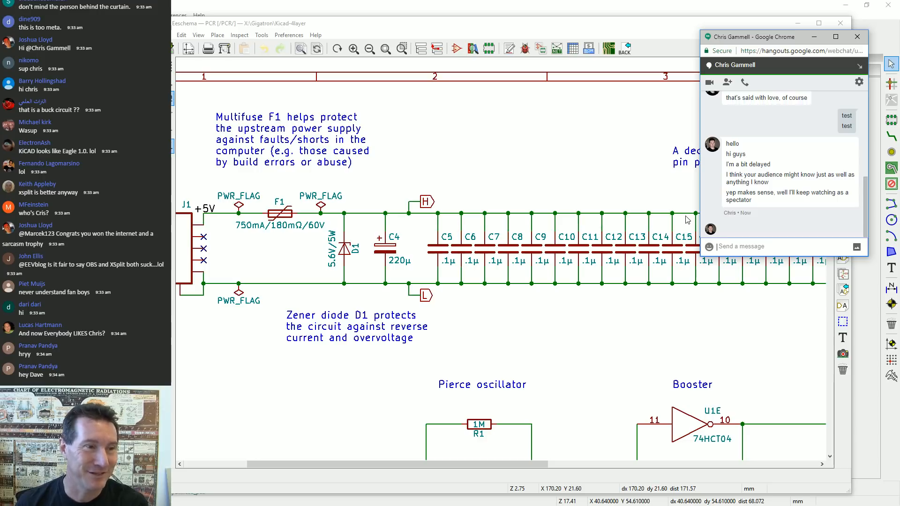
click(857, 37)
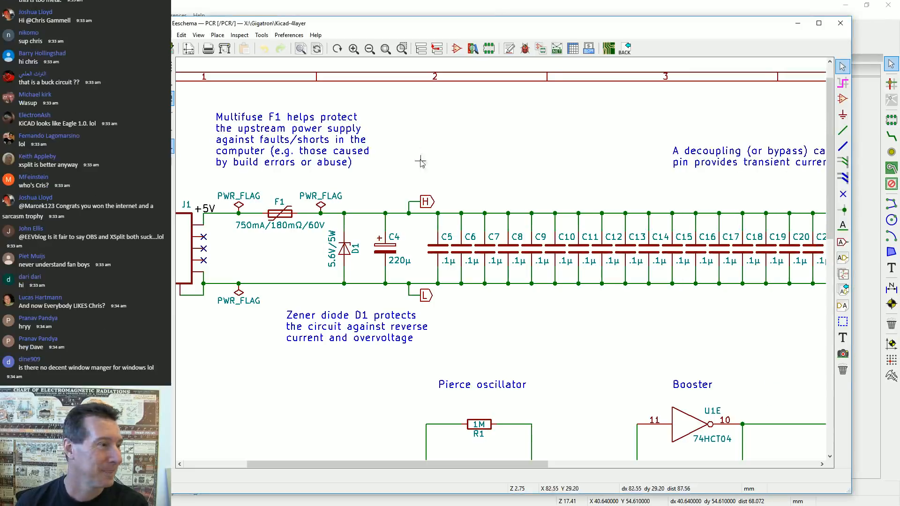
Minimize the schematic window and inspect the net names on the pads of C31, U24, U38 and the Output Register chip
drag(489, 27, 509, 16)
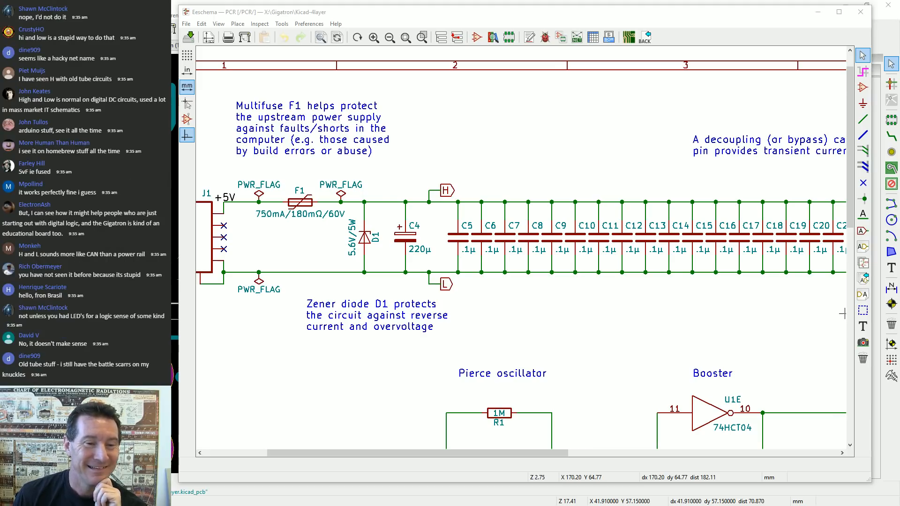
click(818, 17)
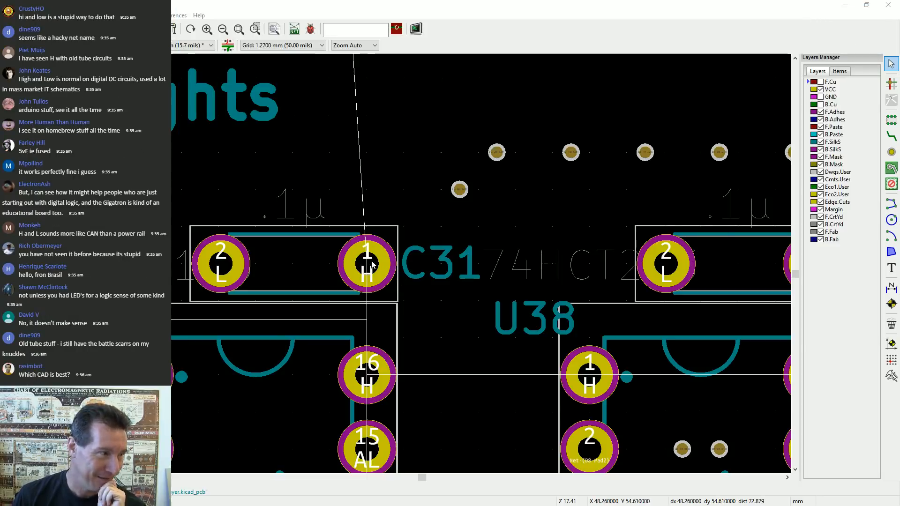
scroll(370, 263, down, 2)
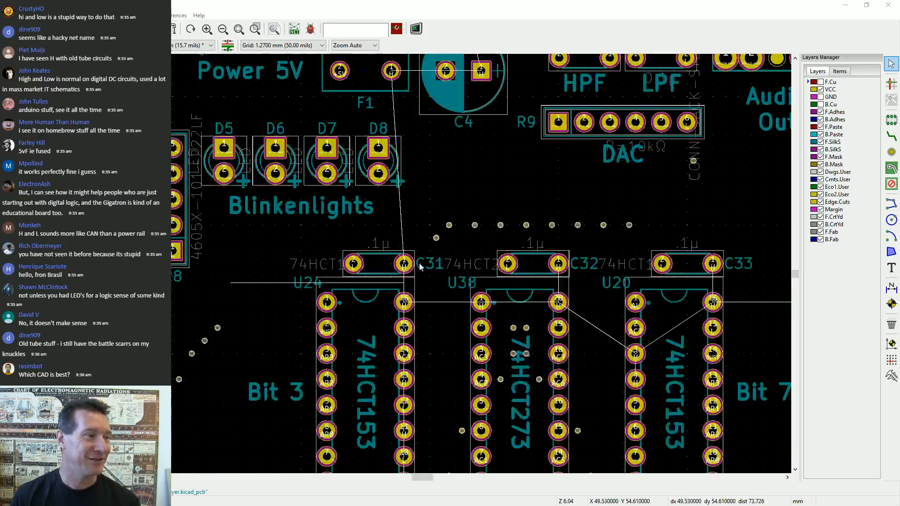
scroll(584, 261, up, 1)
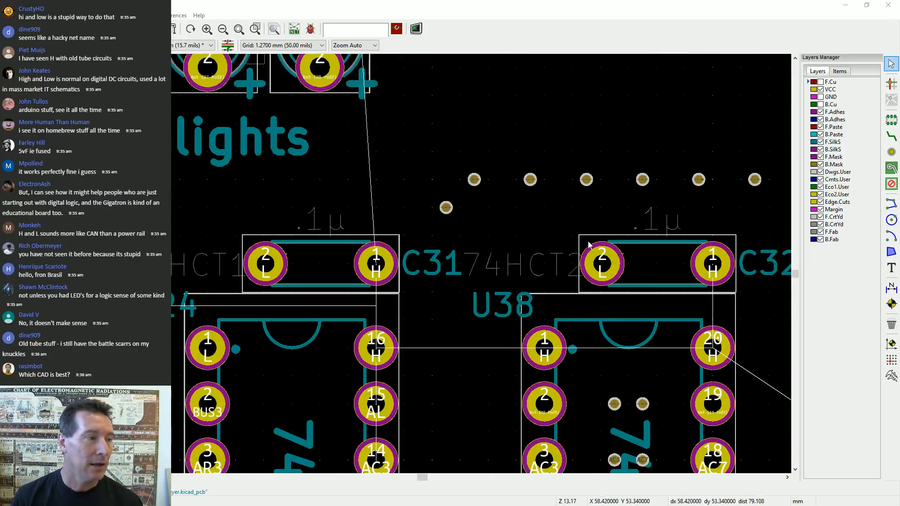
scroll(360, 301, down, 5)
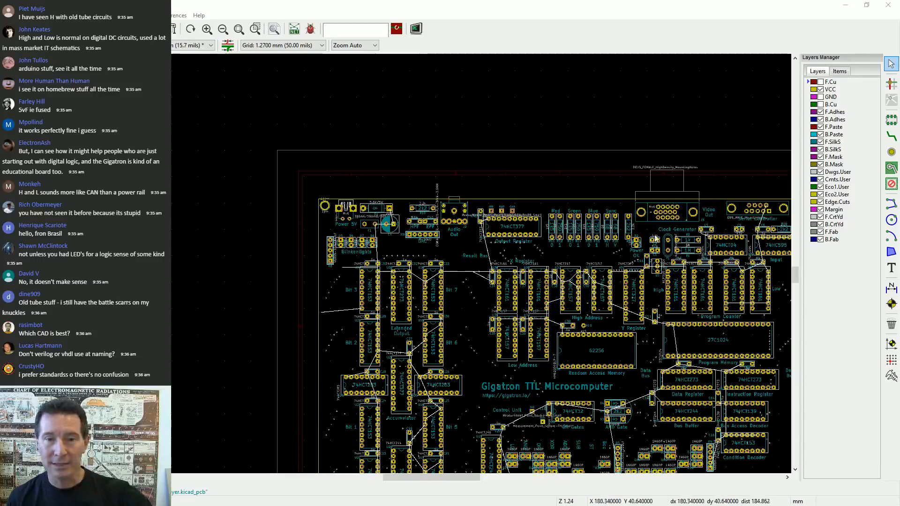
scroll(388, 284, up, 5)
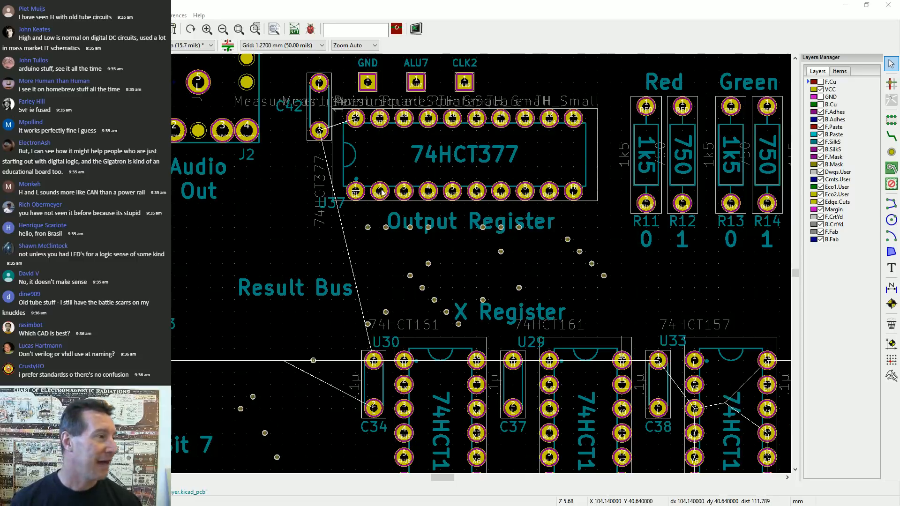
scroll(383, 193, down, 2)
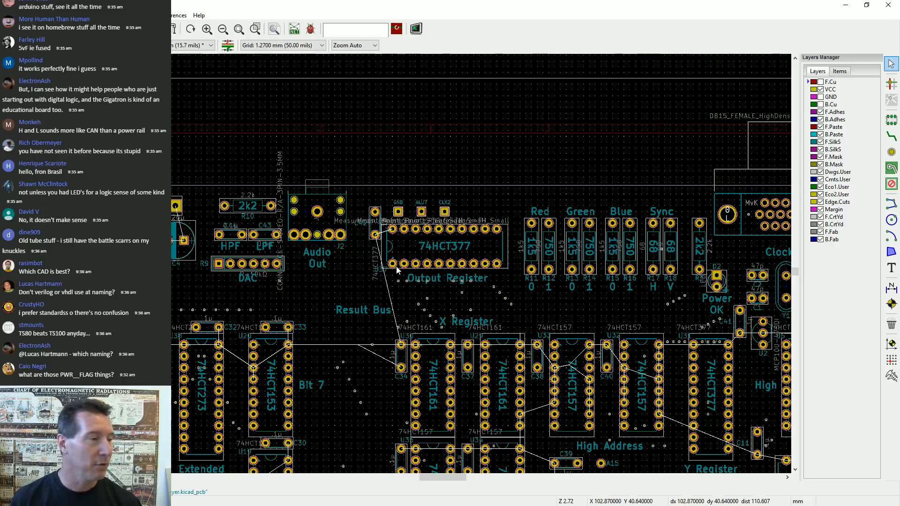
Start a copper zone at the board outline's corner beside the Power 5V connector and assign it to the VCC layer
middle_drag(328, 257, 615, 223)
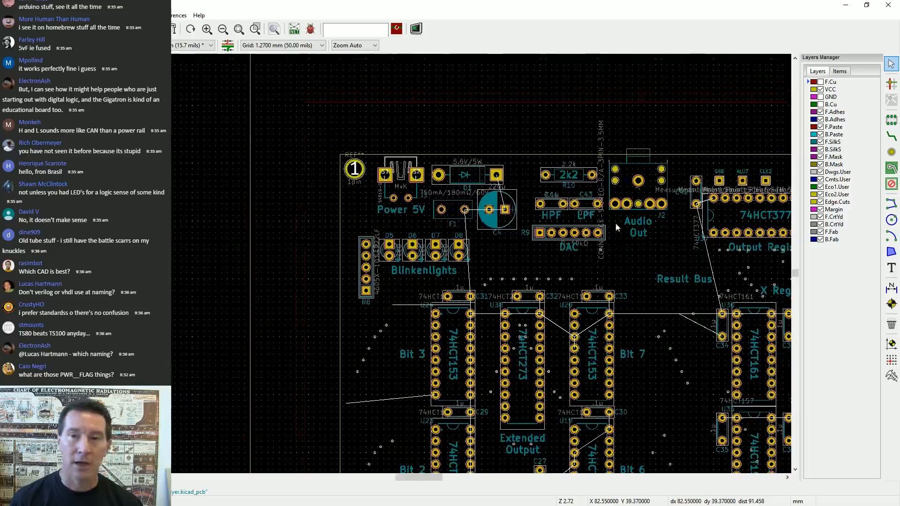
scroll(378, 106, up, 2)
click(72, 15)
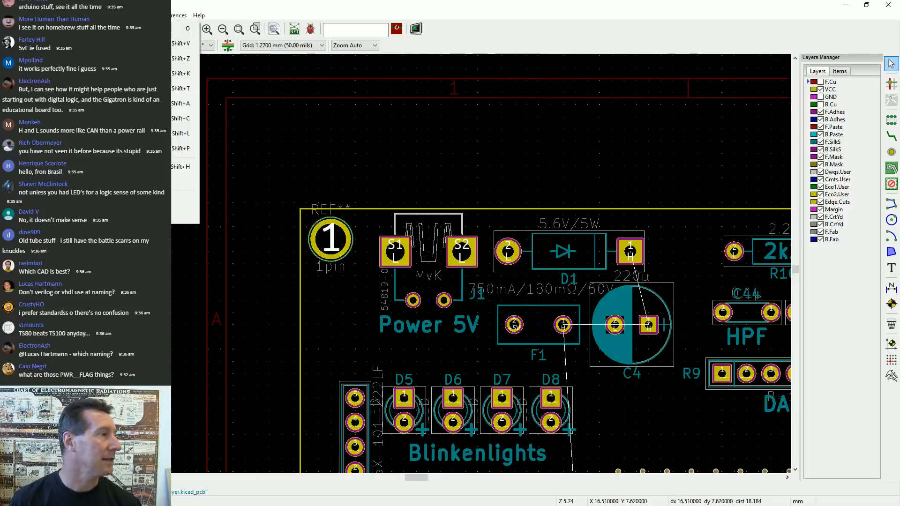
click(117, 58)
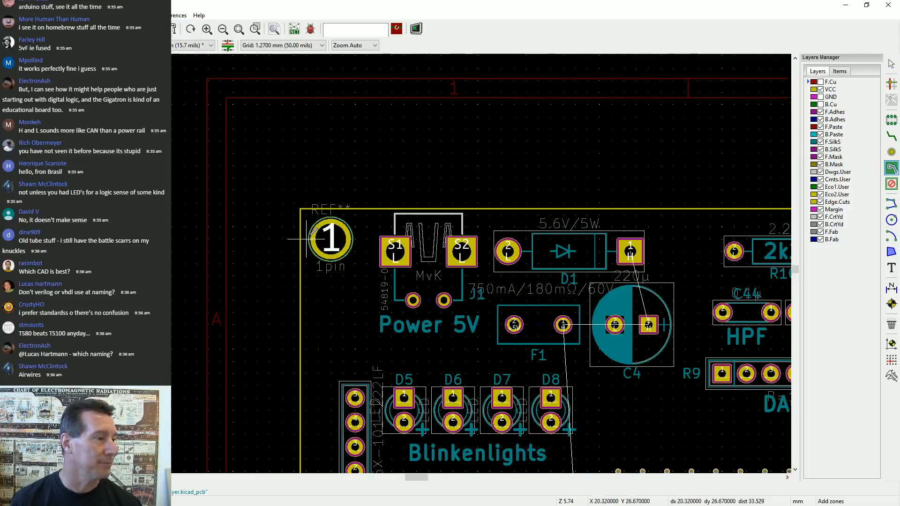
click(307, 211)
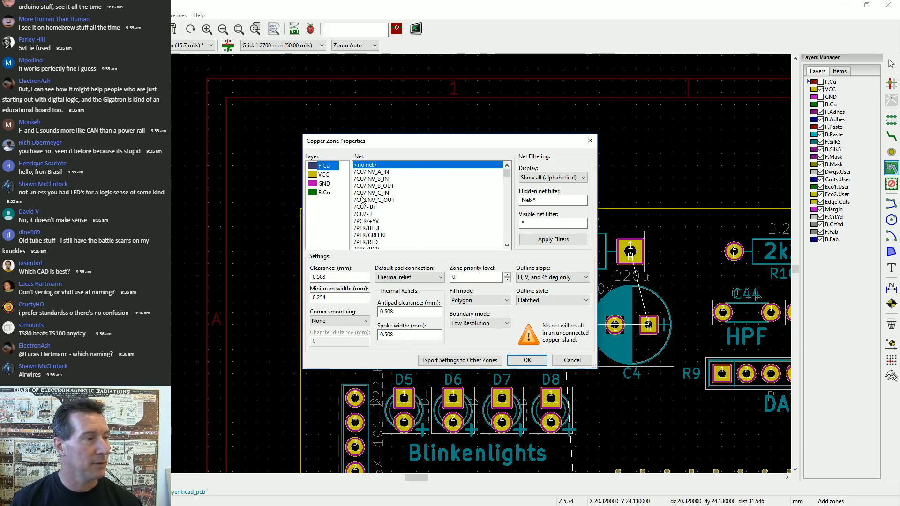
click(325, 175)
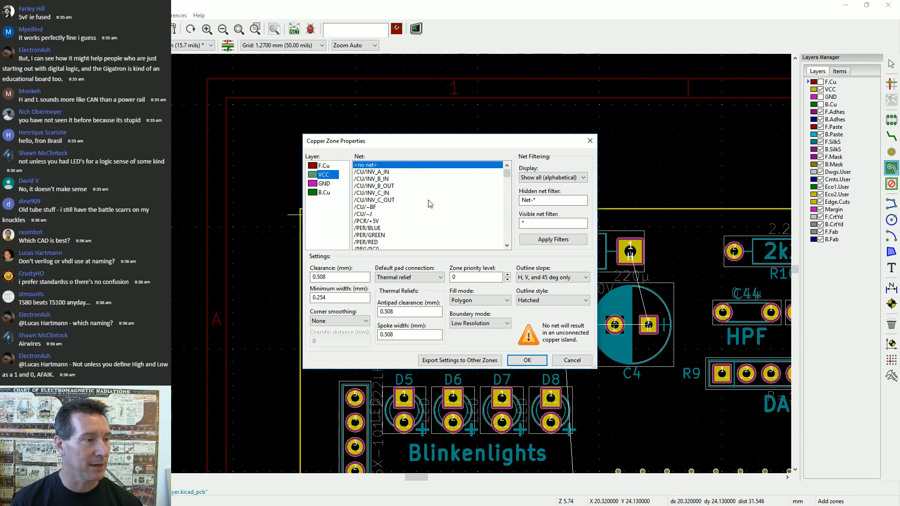
Try to find the supply net by applying H as the hidden net filter, and return the list to Show all (alphabetical)
drag(507, 172, 510, 212)
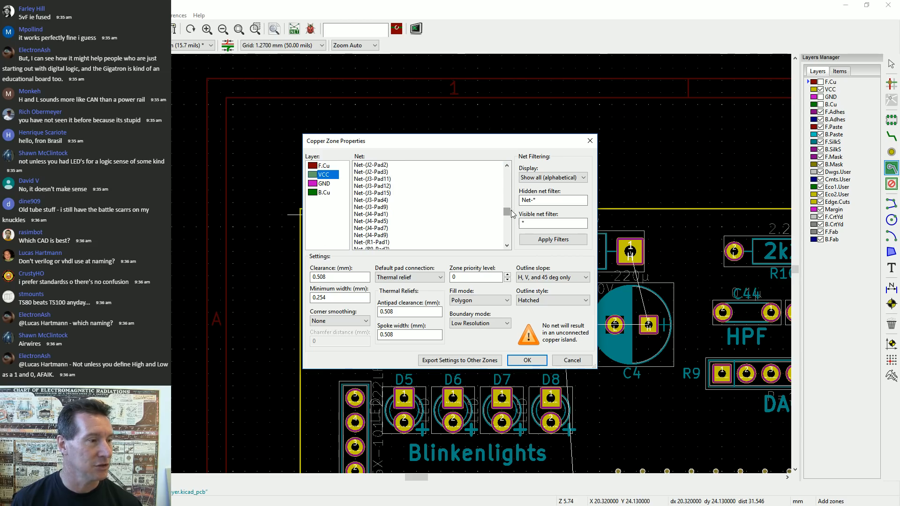
double_click(543, 200)
text(H)
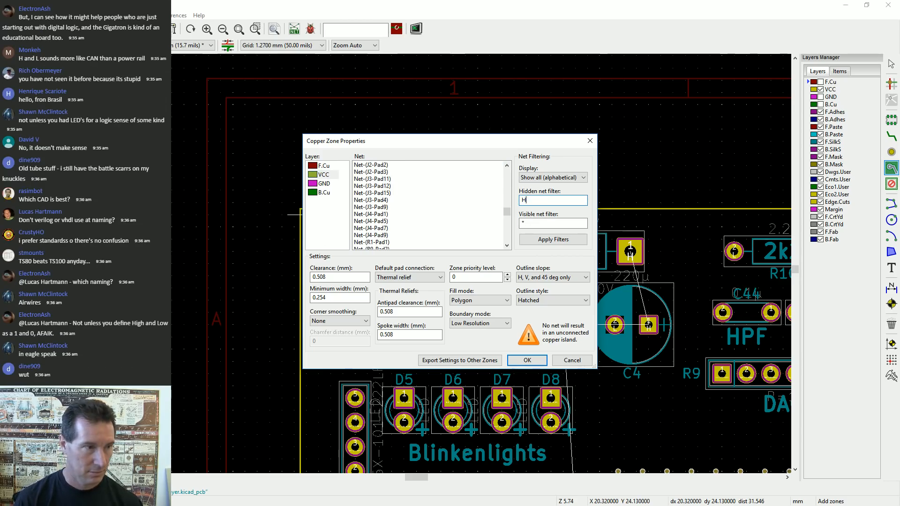
click(556, 240)
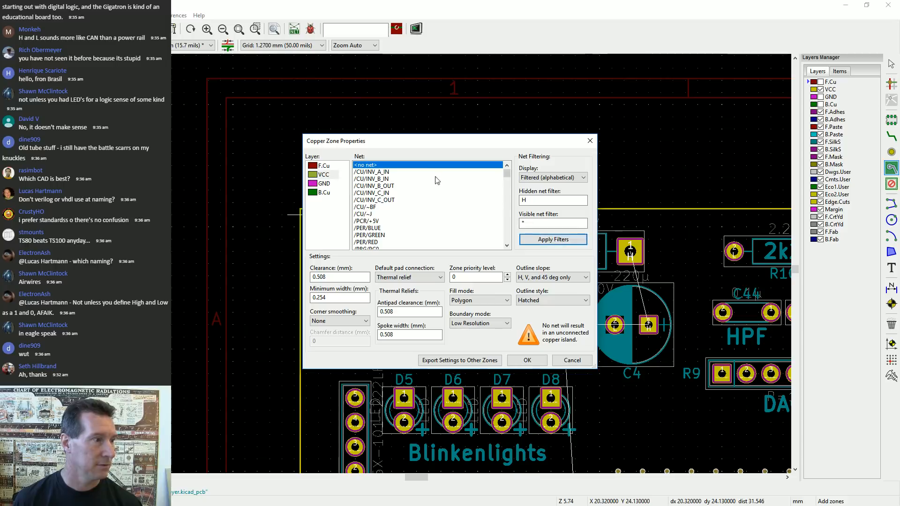
drag(507, 172, 505, 245)
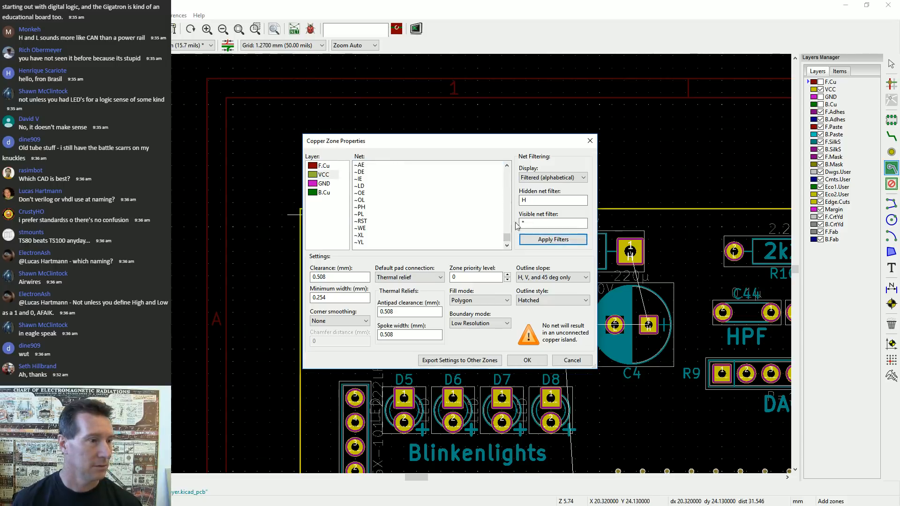
click(562, 182)
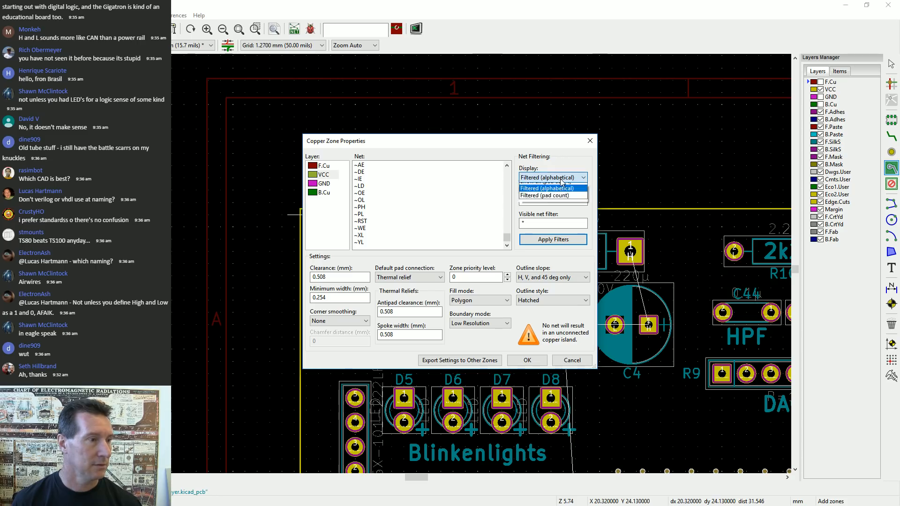
click(560, 188)
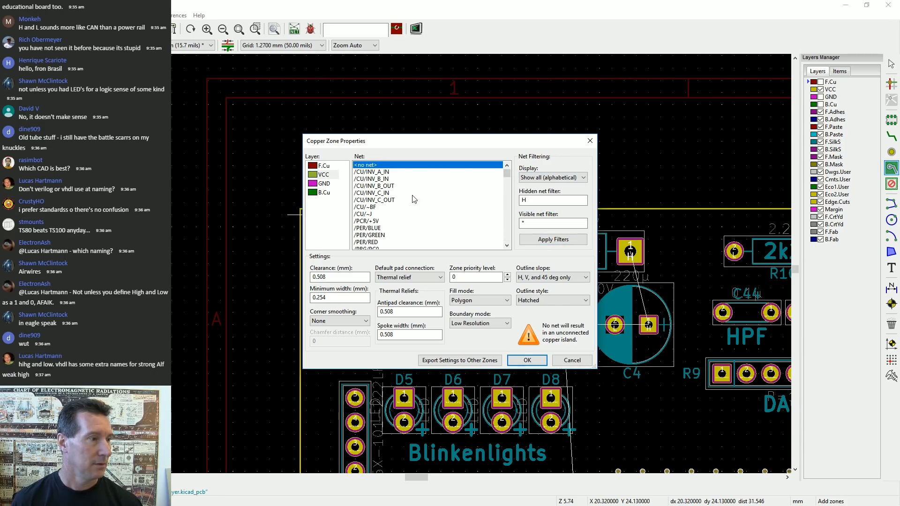
Assign the copper zone to net H and keep Thermal relief as its default pad connection
drag(507, 174, 506, 193)
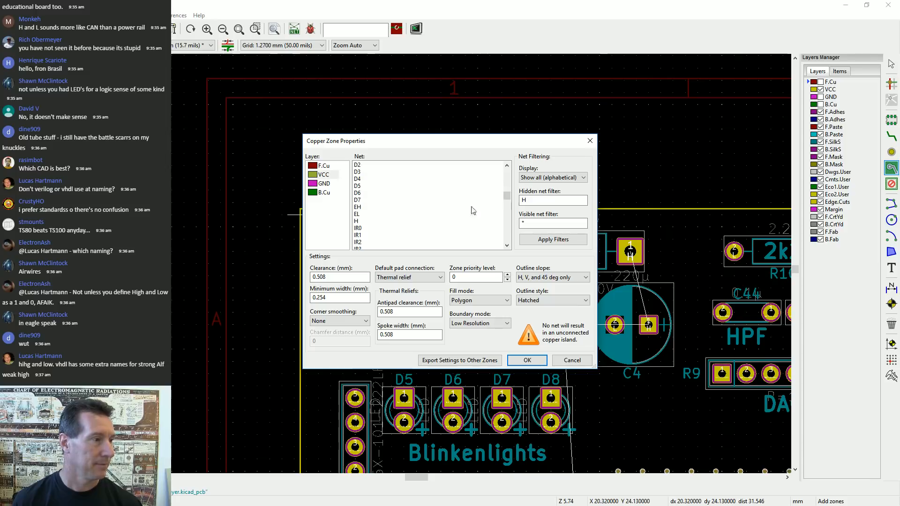
click(365, 221)
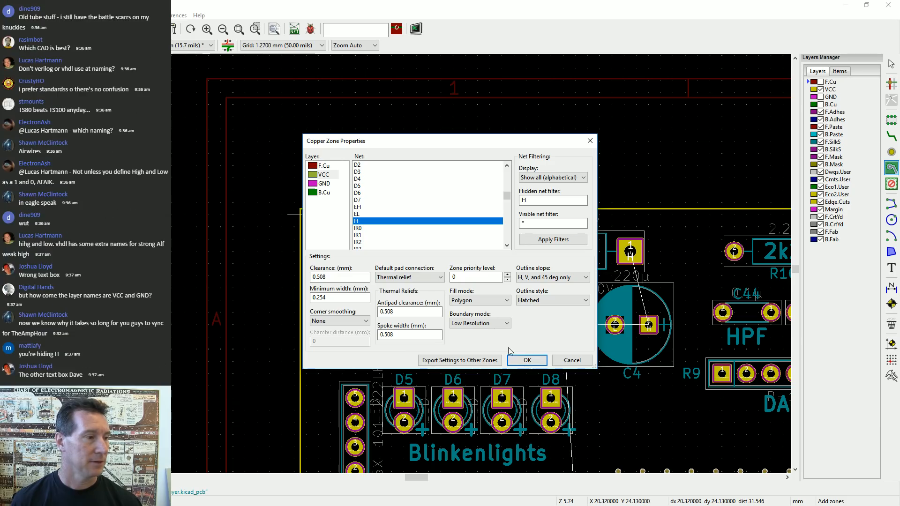
click(406, 278)
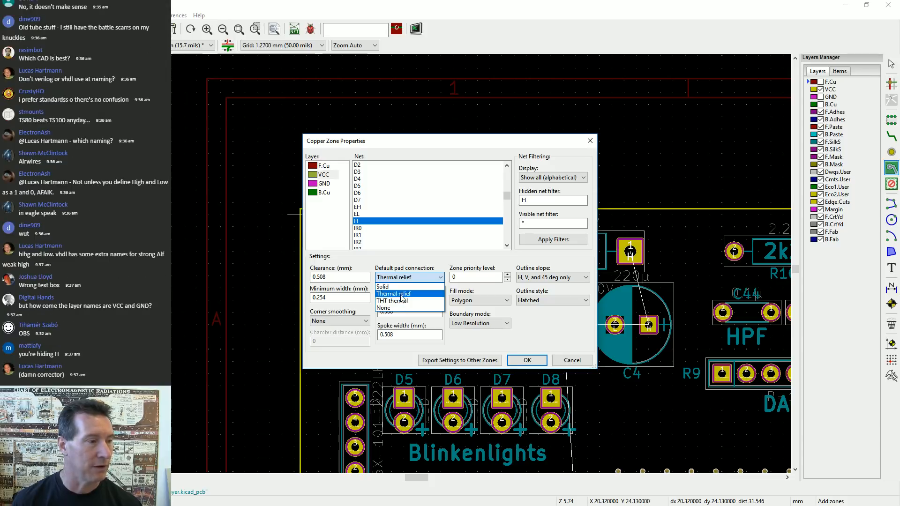
click(401, 294)
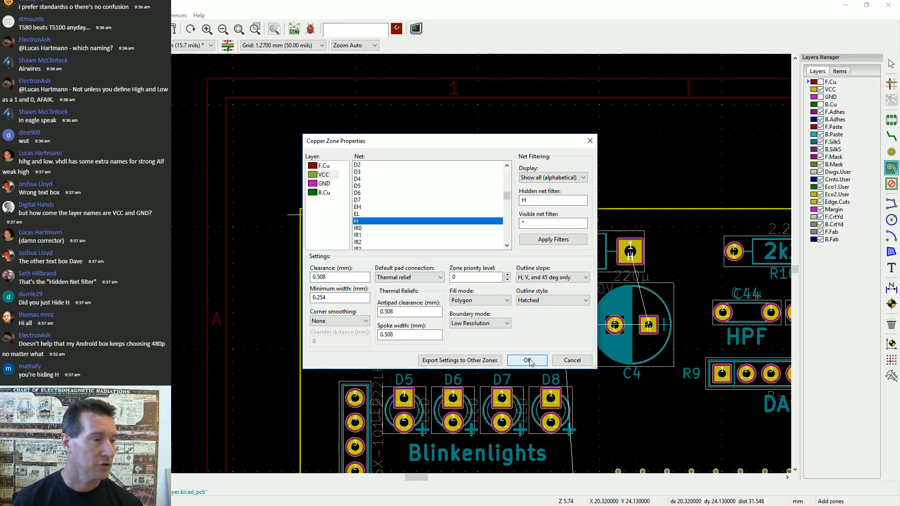
click(421, 278)
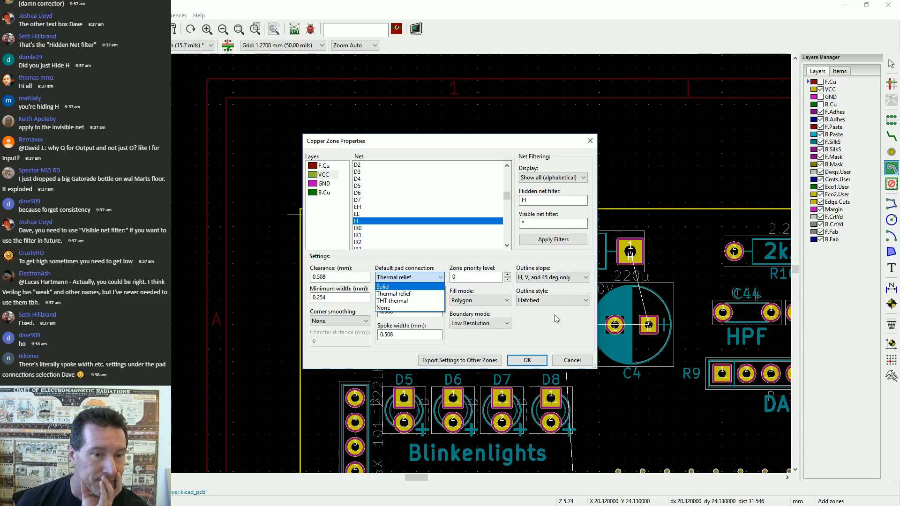
click(401, 294)
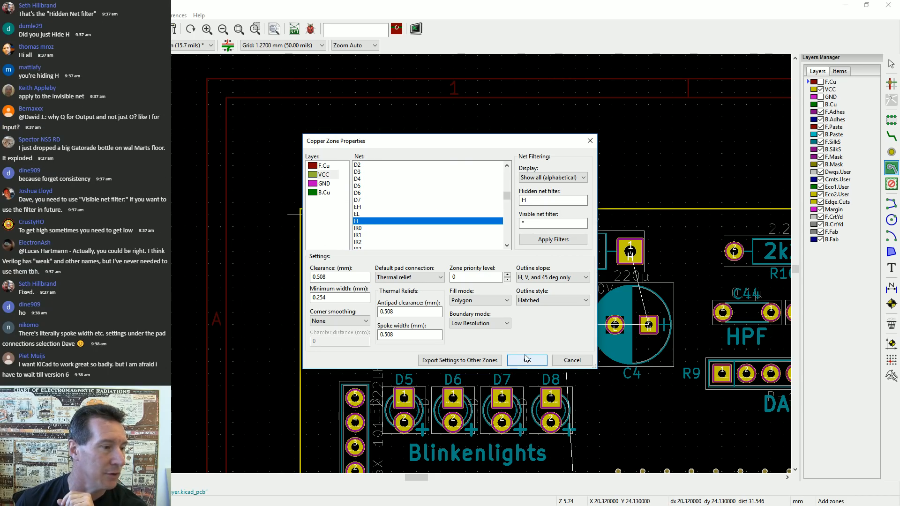
Review the zone's available choices for outline slope, outline style, fill mode, boundary mode and corner smoothing
click(567, 278)
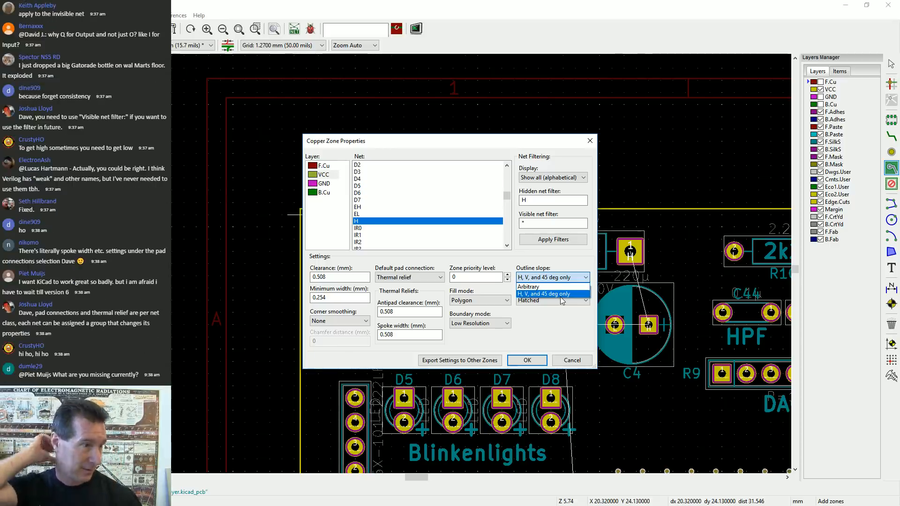
click(558, 270)
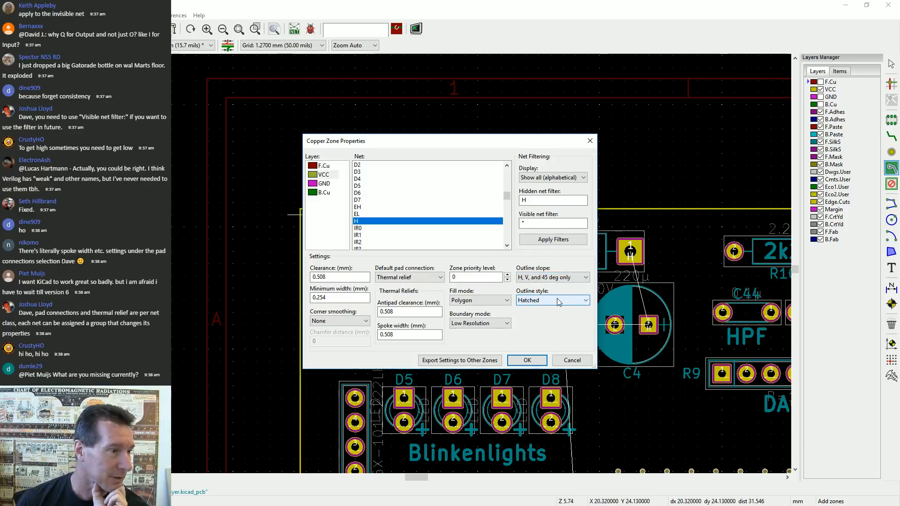
click(558, 301)
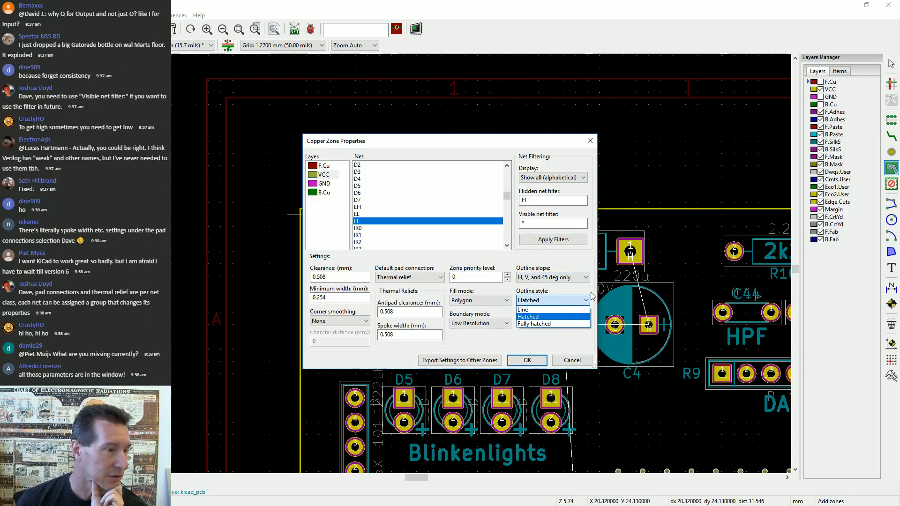
click(508, 301)
click(507, 301)
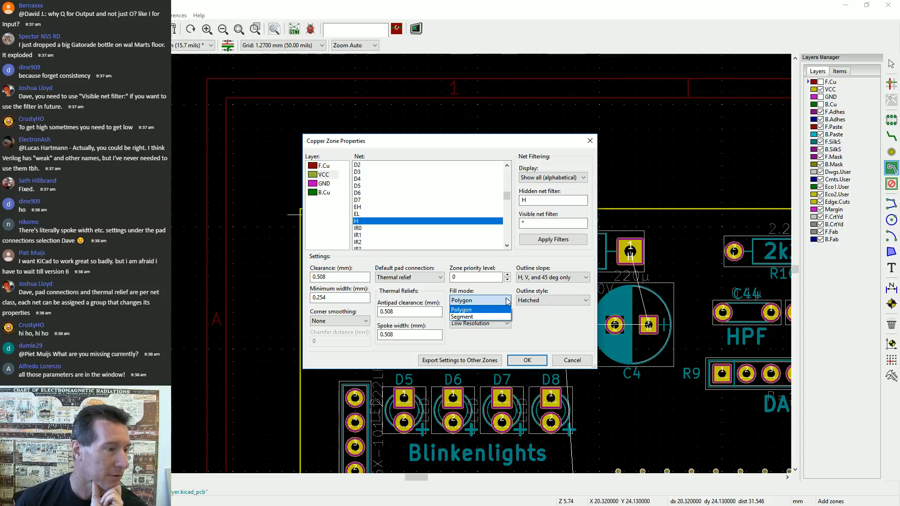
click(508, 300)
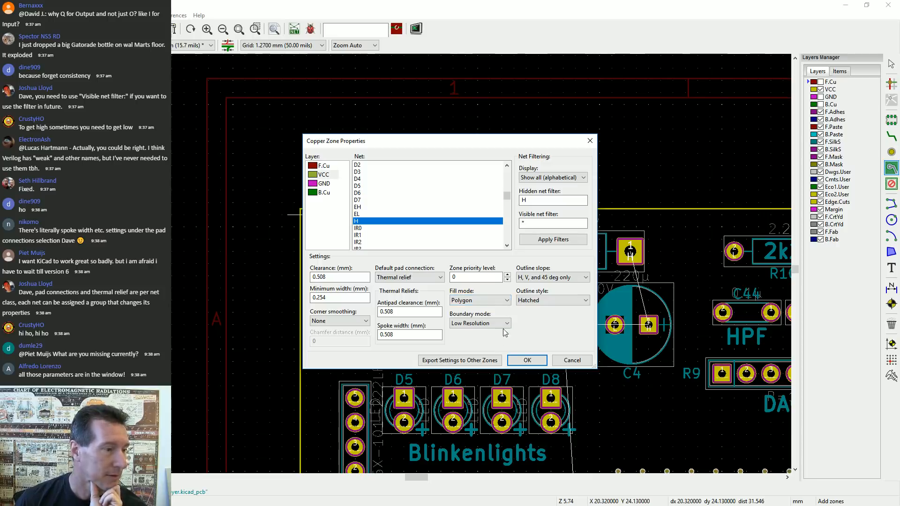
click(506, 323)
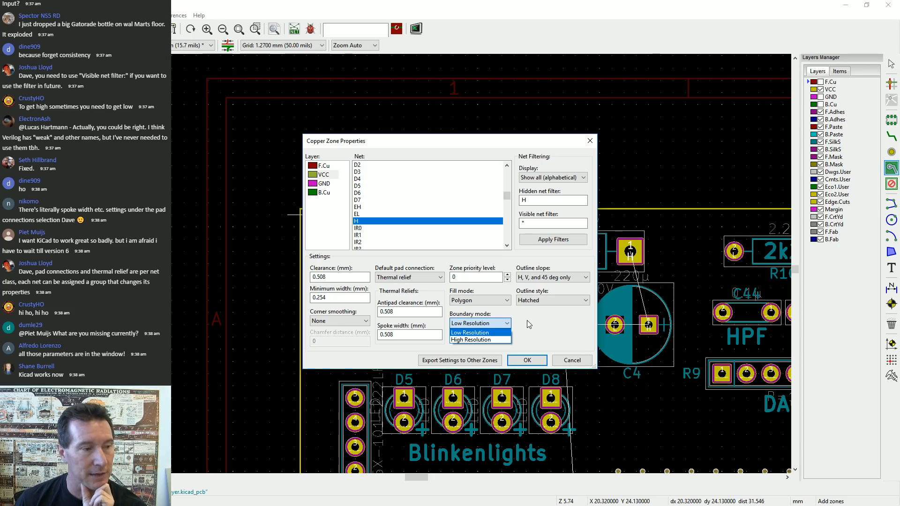
click(522, 324)
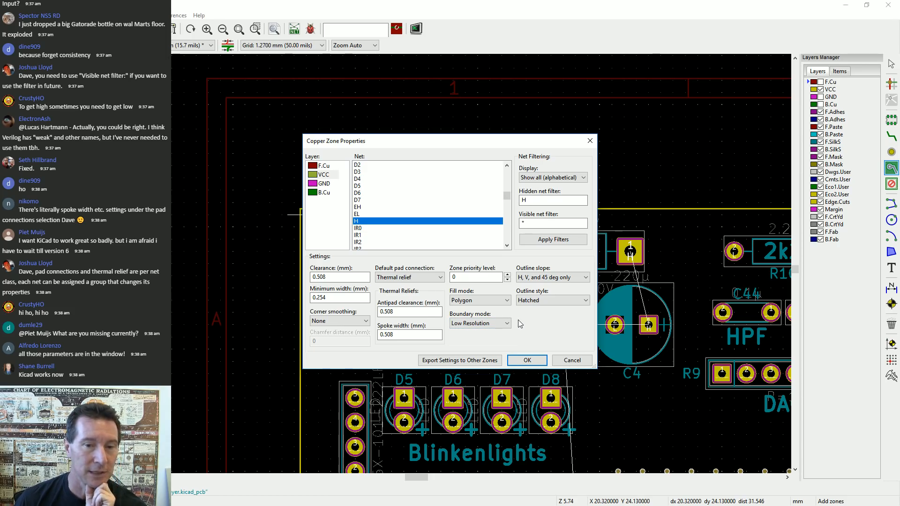
click(505, 323)
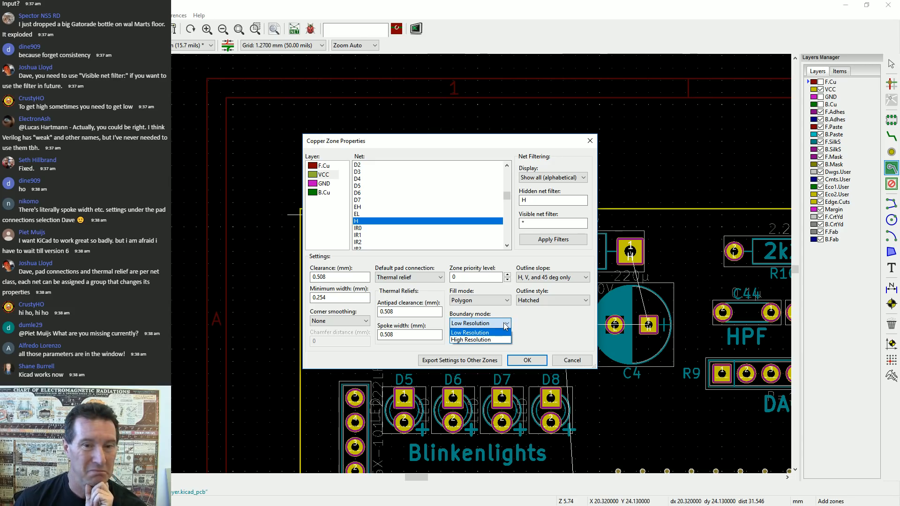
click(505, 324)
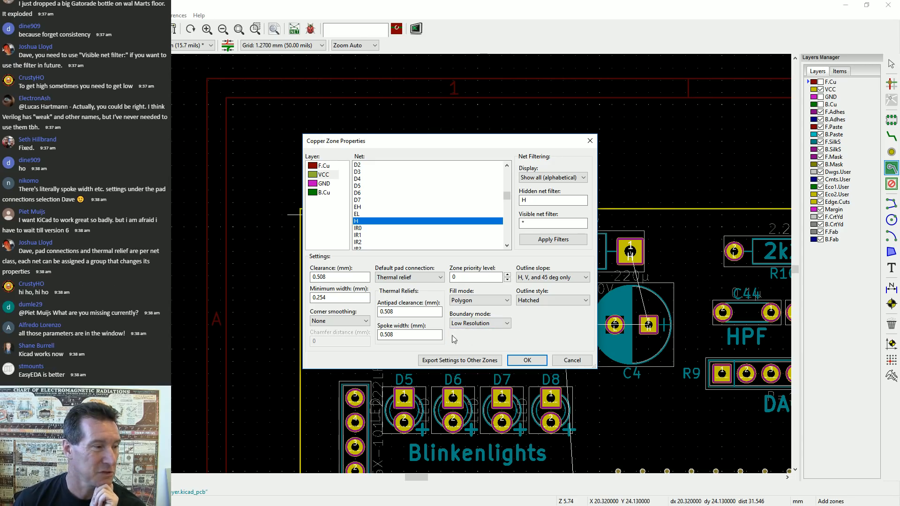
click(366, 321)
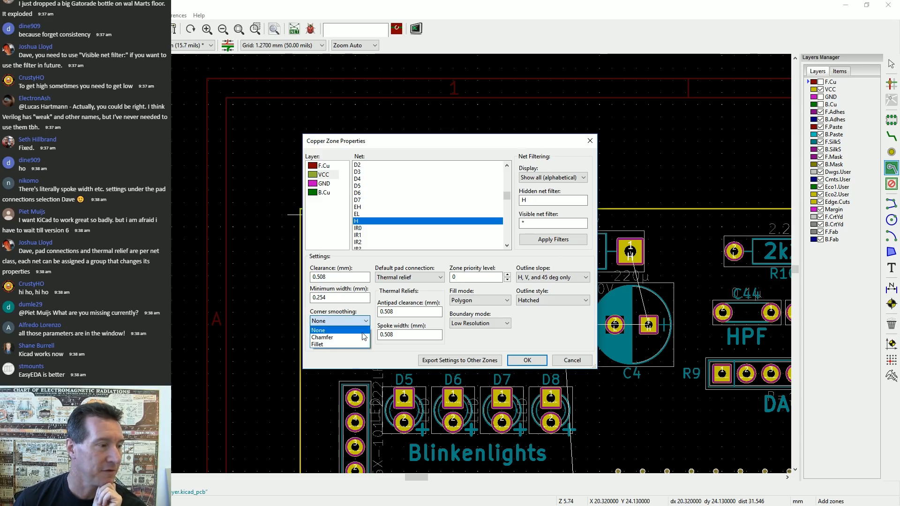
click(363, 331)
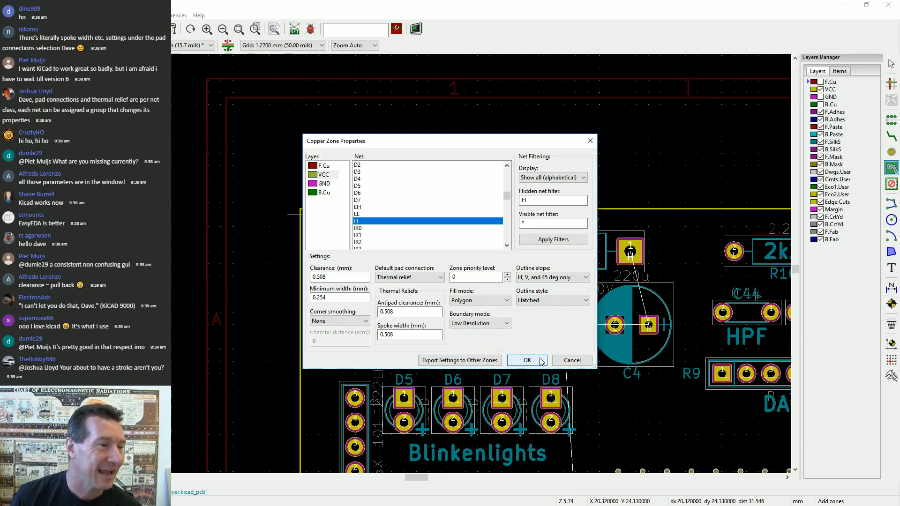
Check the outline slope and outline style choices of the copper zone once more
click(562, 277)
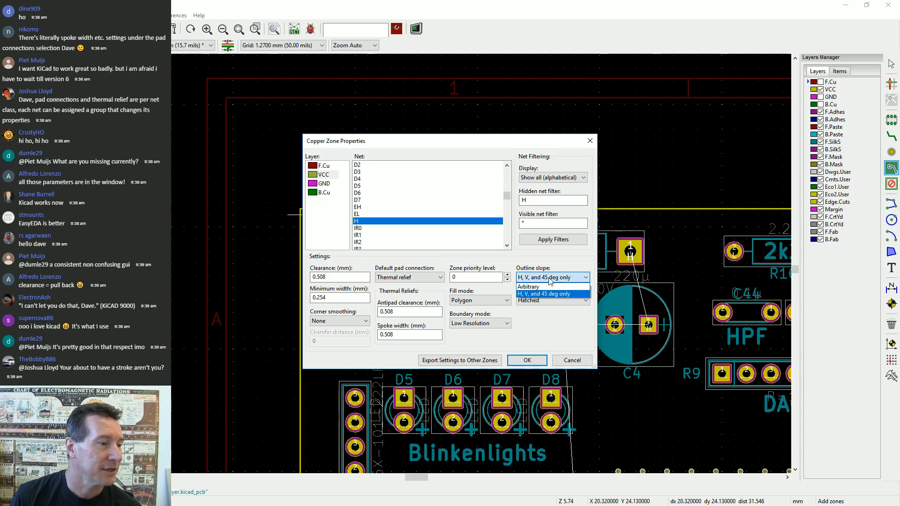
click(561, 301)
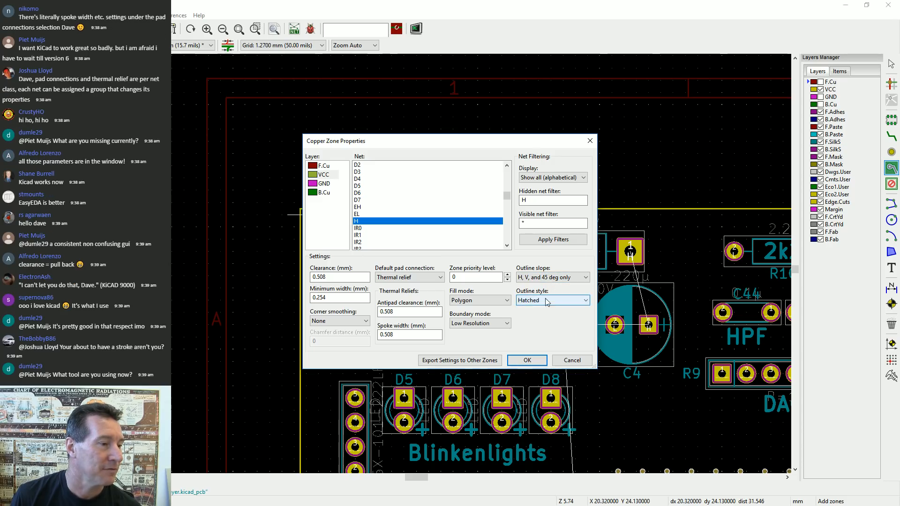
click(546, 302)
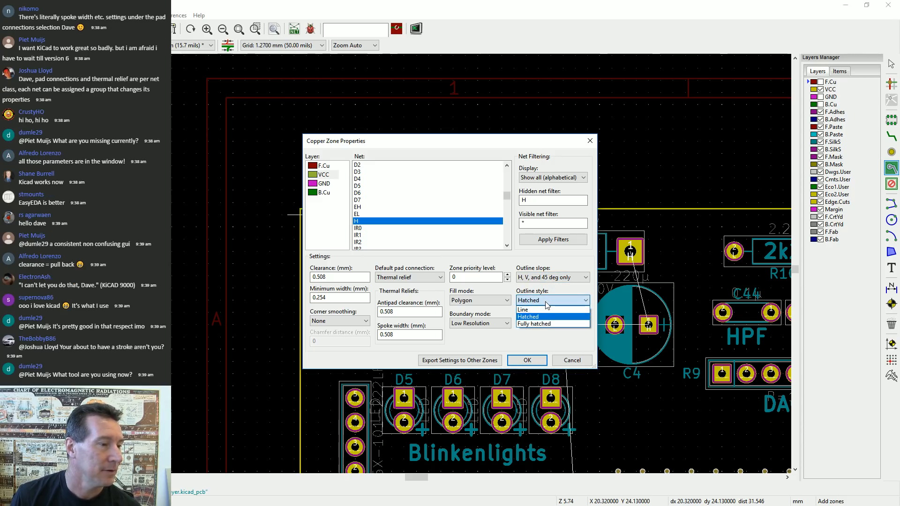
click(546, 303)
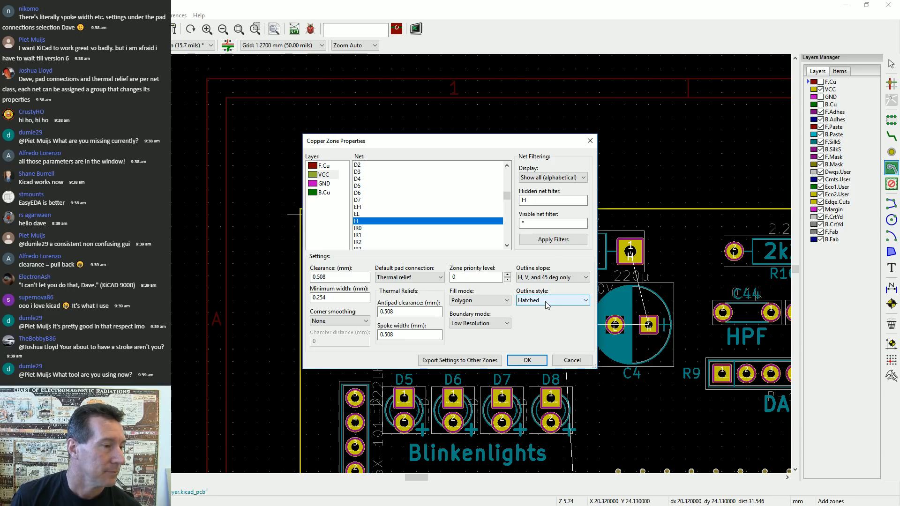
click(550, 303)
click(549, 302)
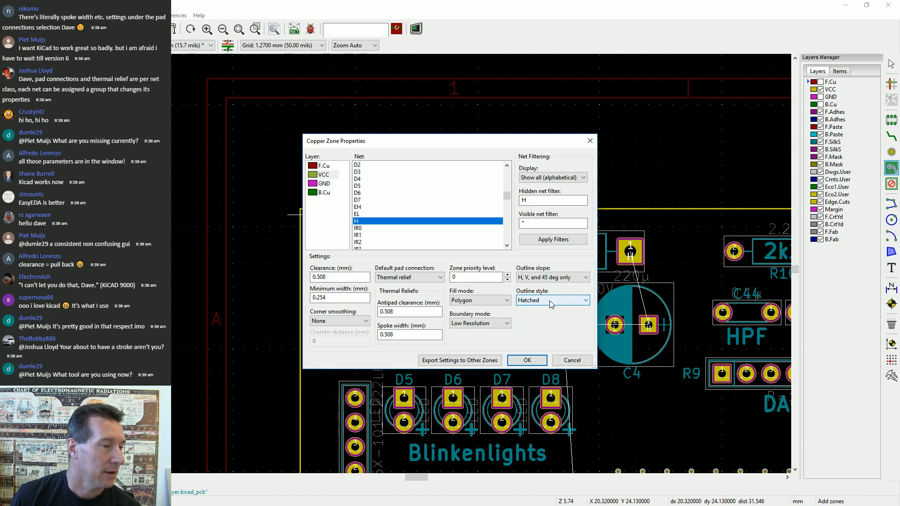
Accept the zone settings and draw the outline just inside the board edge, about 234 by 157 mm, closing it at the corner beside Power 5V
click(533, 361)
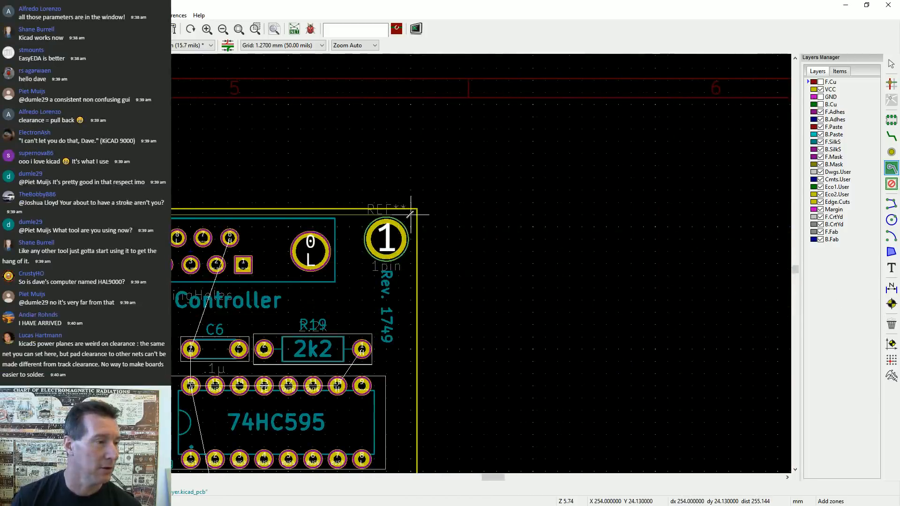
click(413, 210)
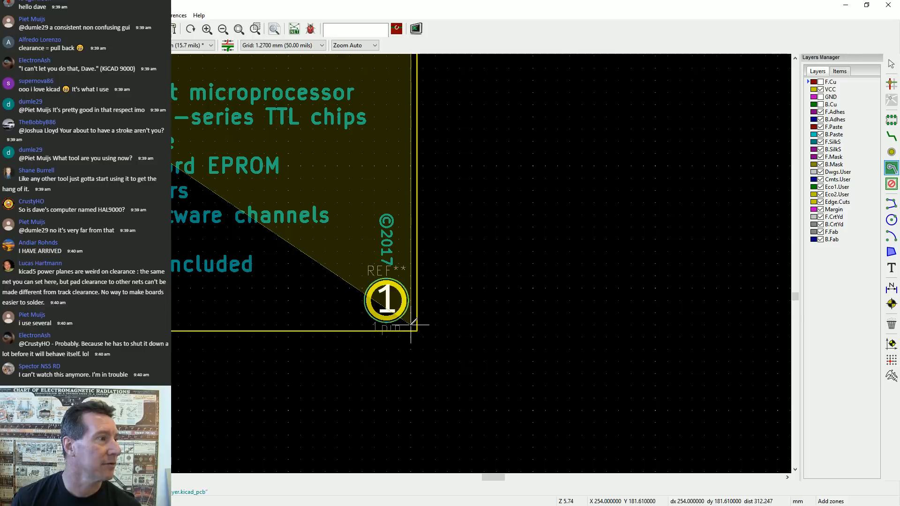
click(411, 325)
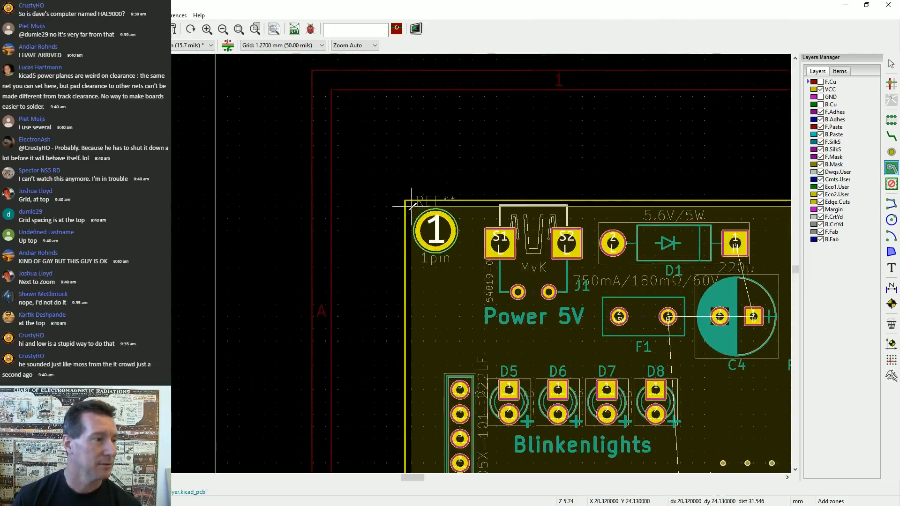
double_click(411, 206)
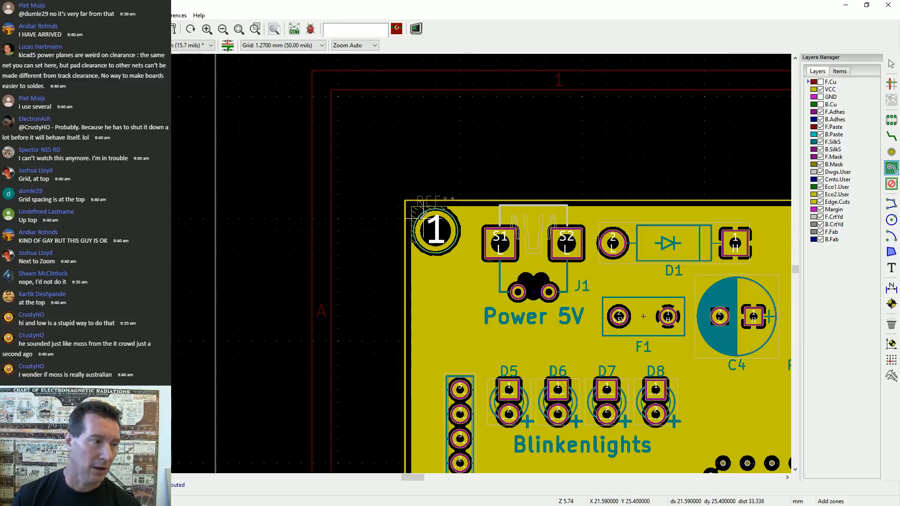
Inspect the copper fill's clearance around the corner mounting hole and the pads of Power 5V connector J1
scroll(424, 230, up, 8)
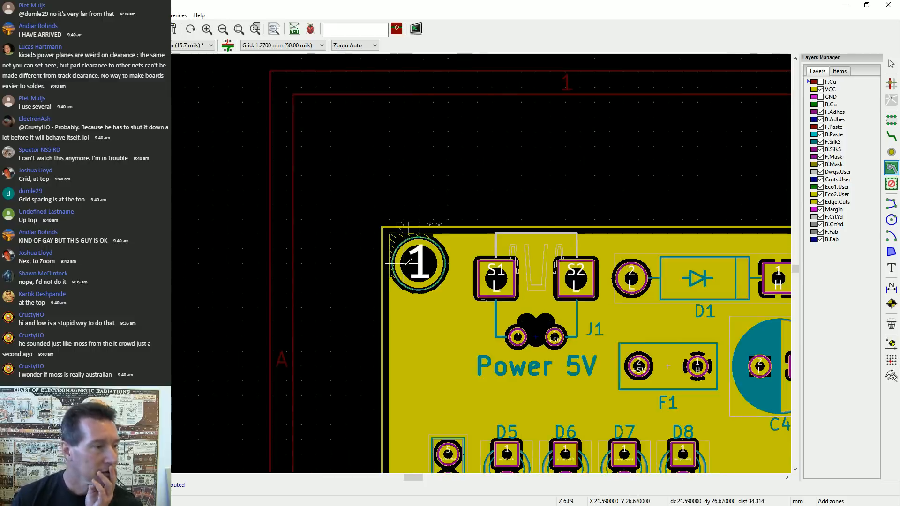
scroll(404, 263, down, 3)
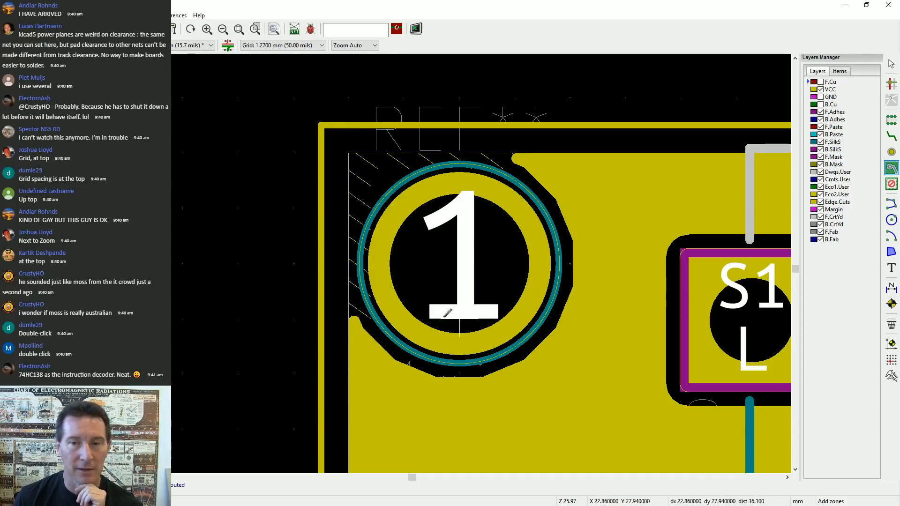
scroll(401, 263, down, 7)
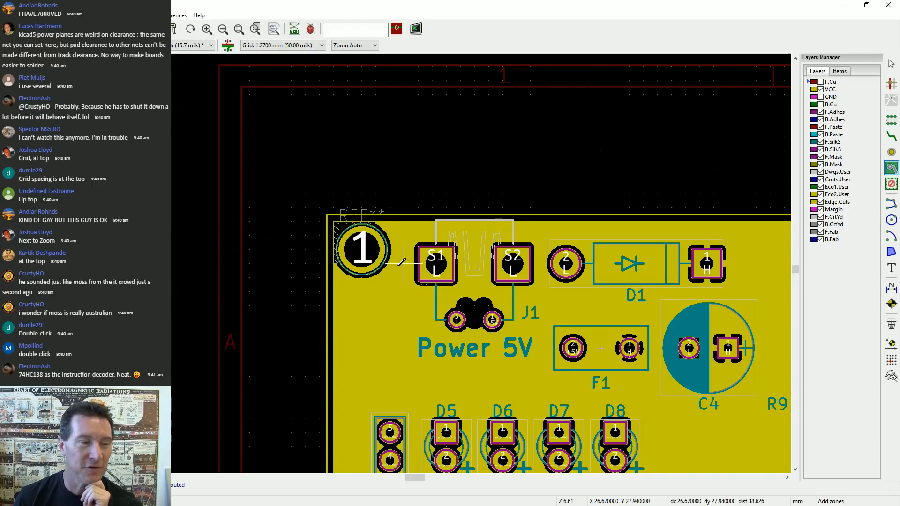
scroll(402, 263, down, 1)
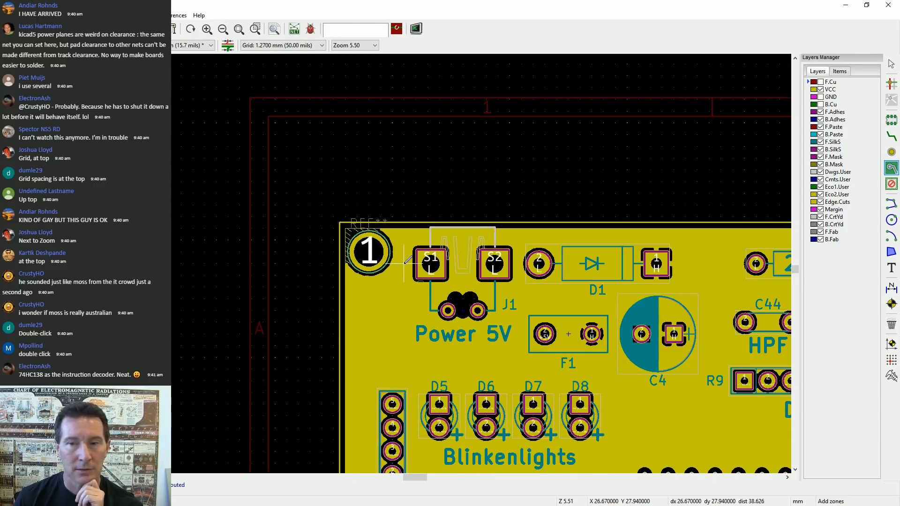
scroll(404, 262, up, 10)
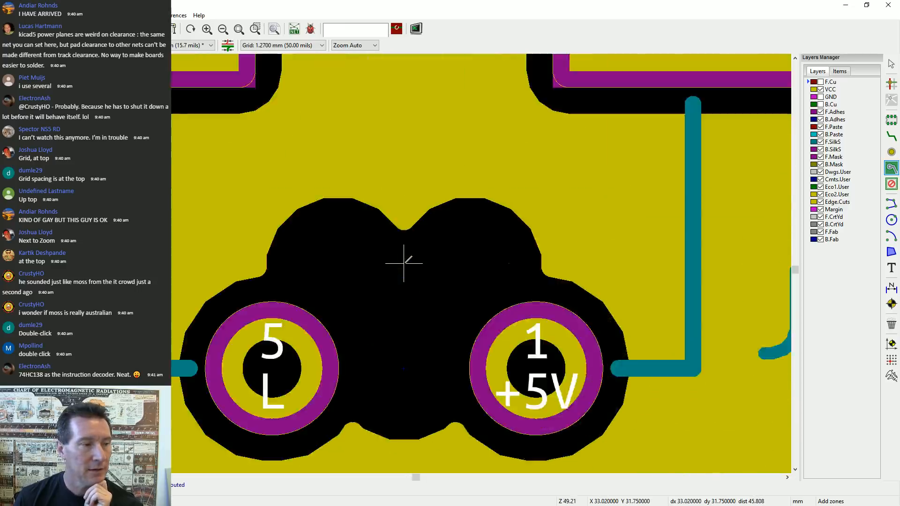
scroll(404, 263, down, 4)
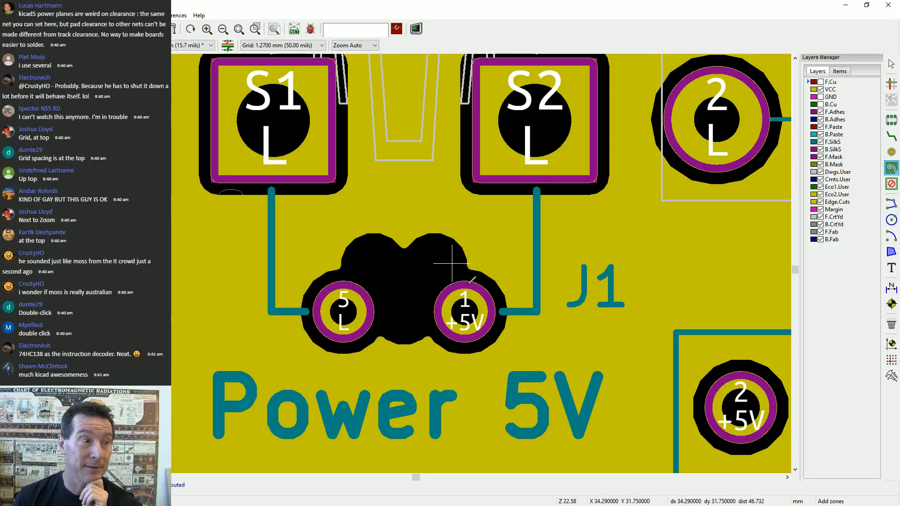
scroll(403, 261, down, 5)
scroll(404, 261, down, 2)
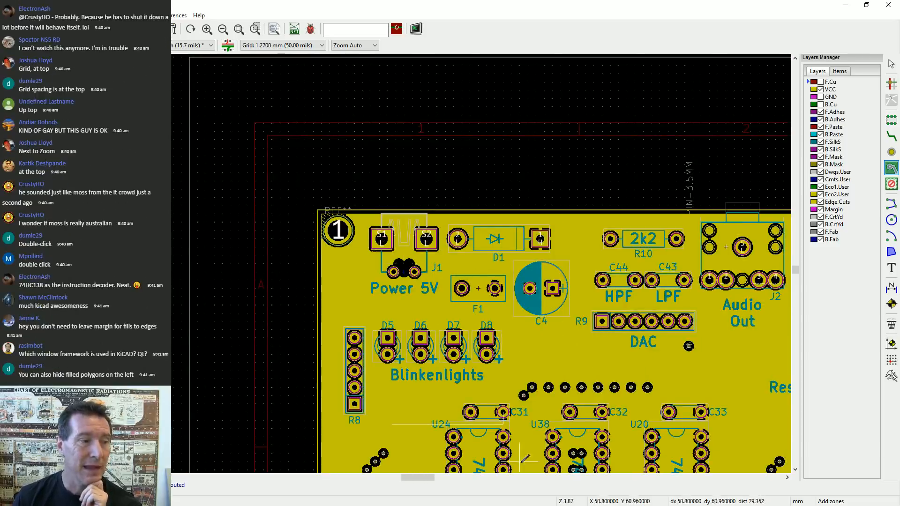
Examine the thermal reliefs and clearances on the pads of C31, U24 and U38 in the filled VCC plane
scroll(503, 420, up, 8)
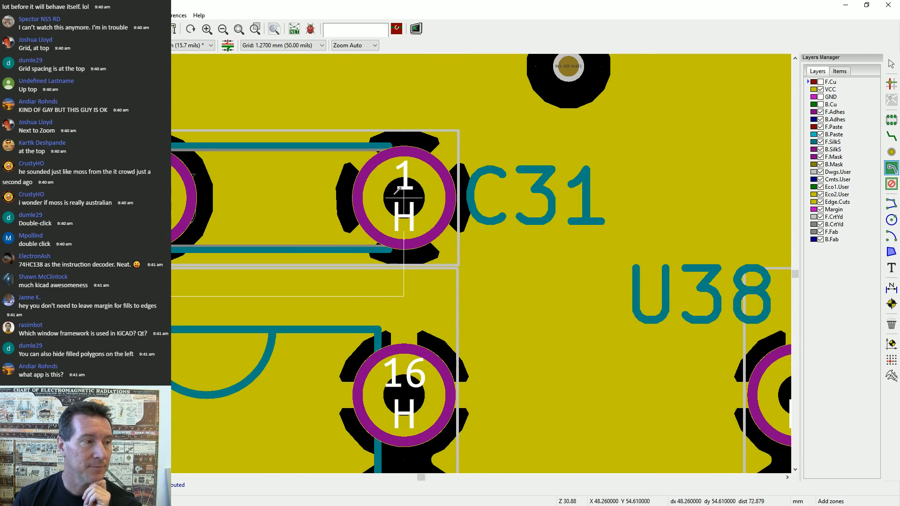
scroll(409, 259, down, 1)
scroll(409, 262, down, 2)
scroll(405, 262, down, 2)
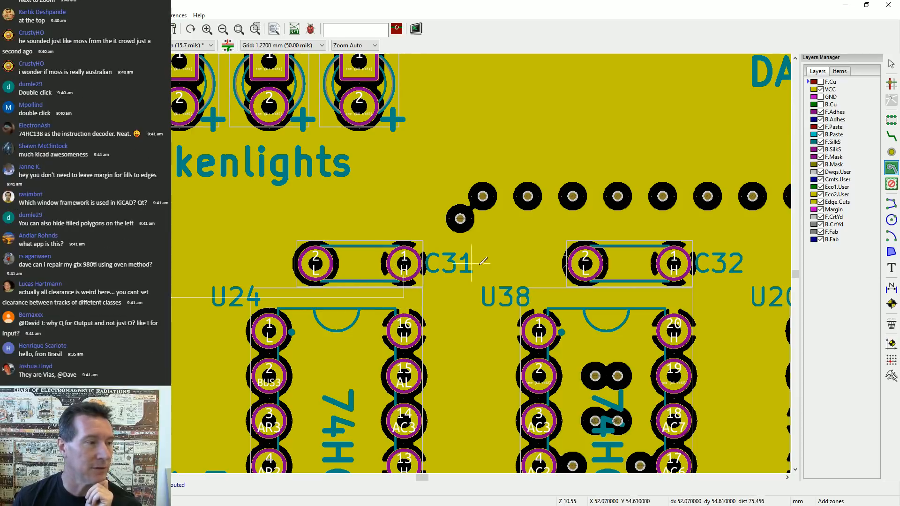
Refill all copper zones on the board
scroll(424, 259, down, 4)
scroll(424, 259, down, 5)
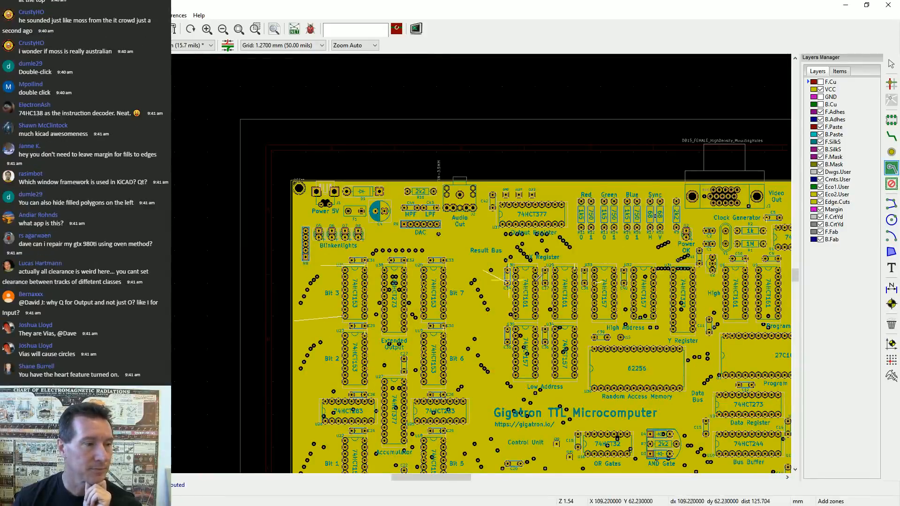
scroll(491, 273, down, 3)
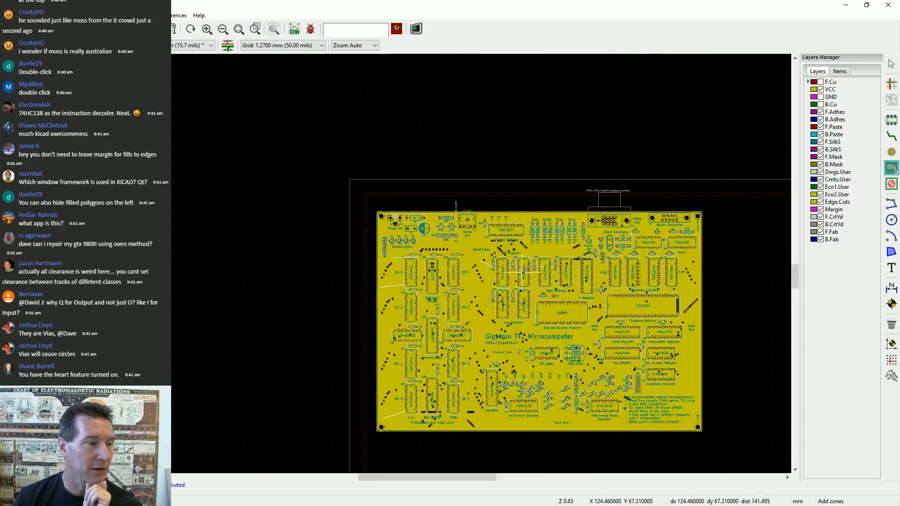
scroll(466, 267, up, 6)
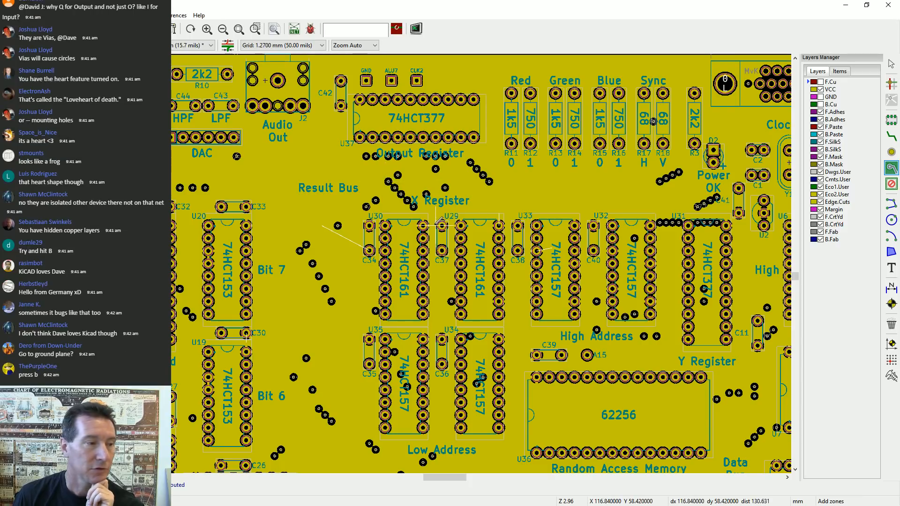
click(339, 206)
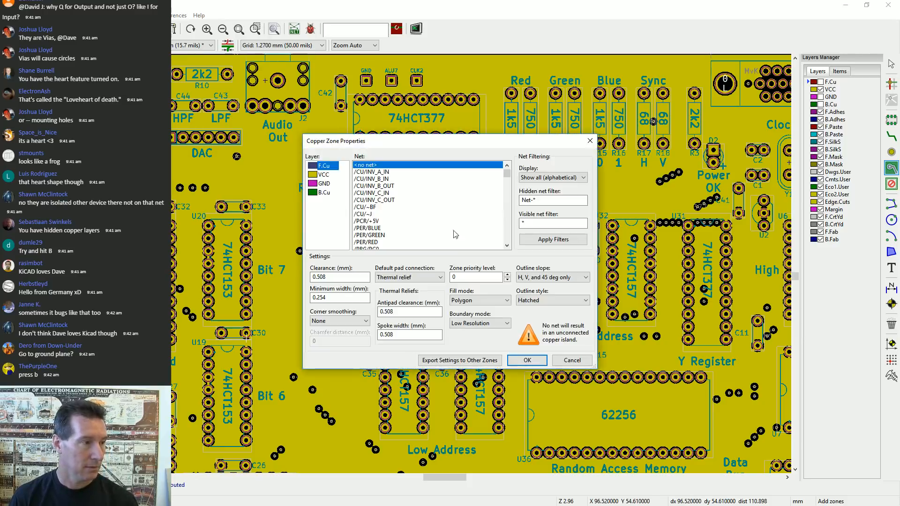
key(Return)
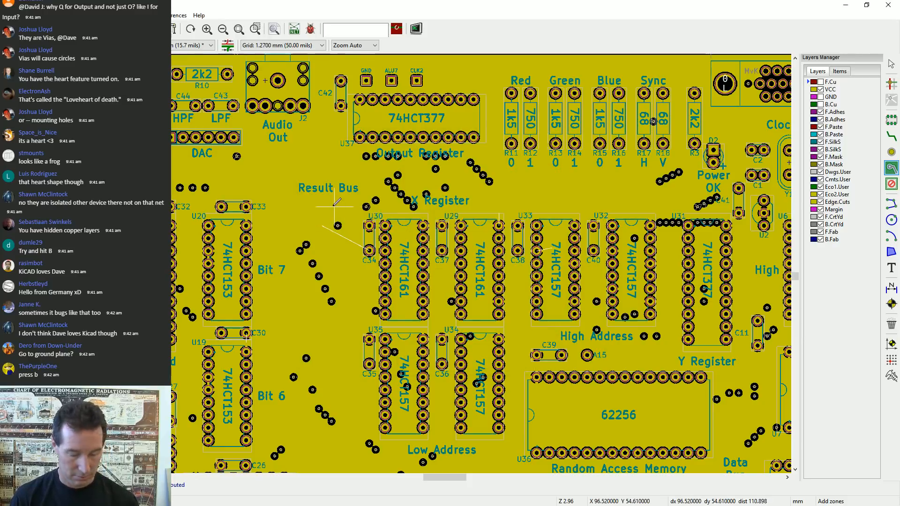
key(b)
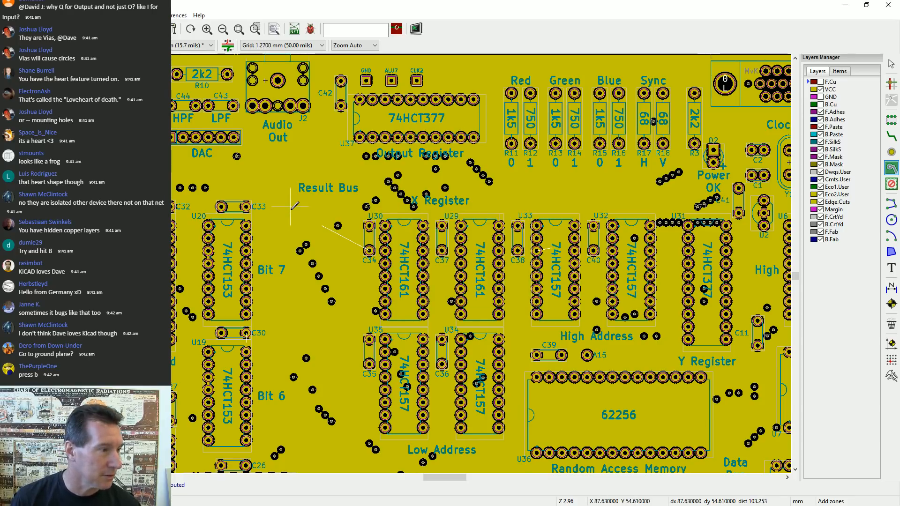
key(b)
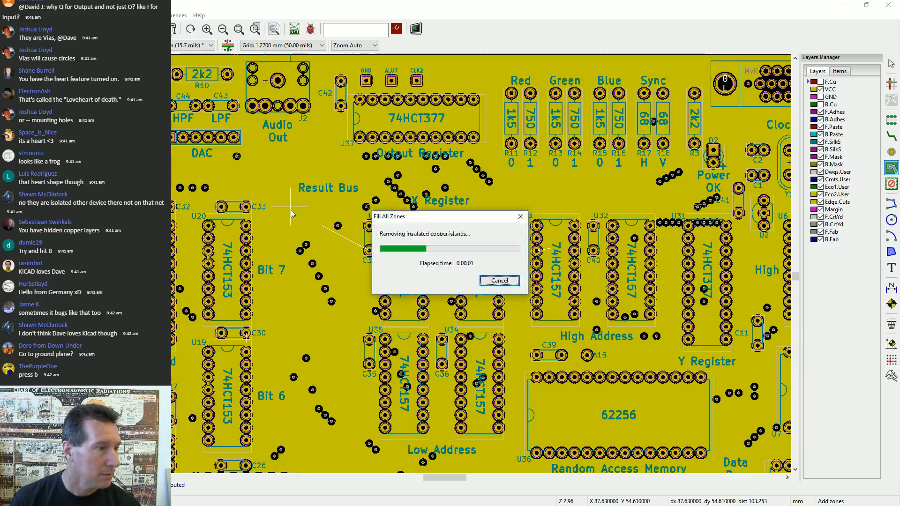
Examine the remaining airwire at C34 while toggling the visibility of the GND layer
scroll(316, 213, down, 7)
scroll(457, 274, up, 5)
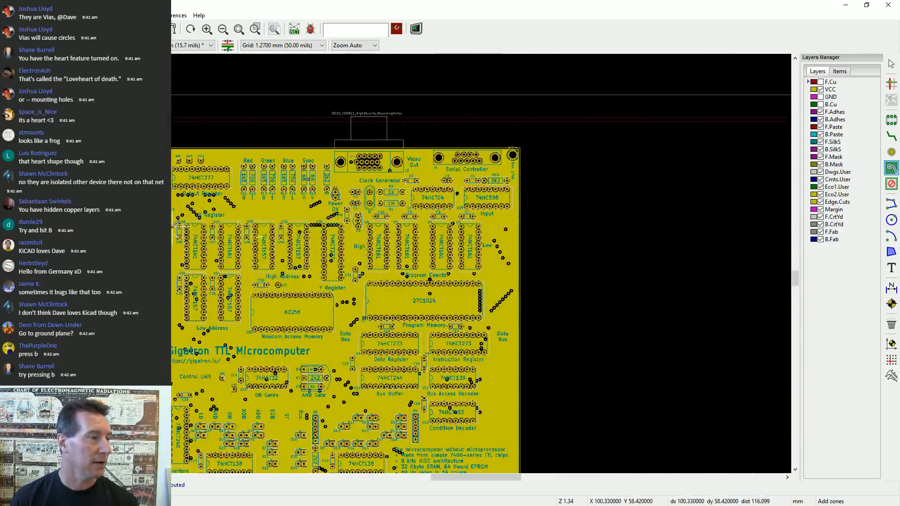
scroll(187, 227, up, 6)
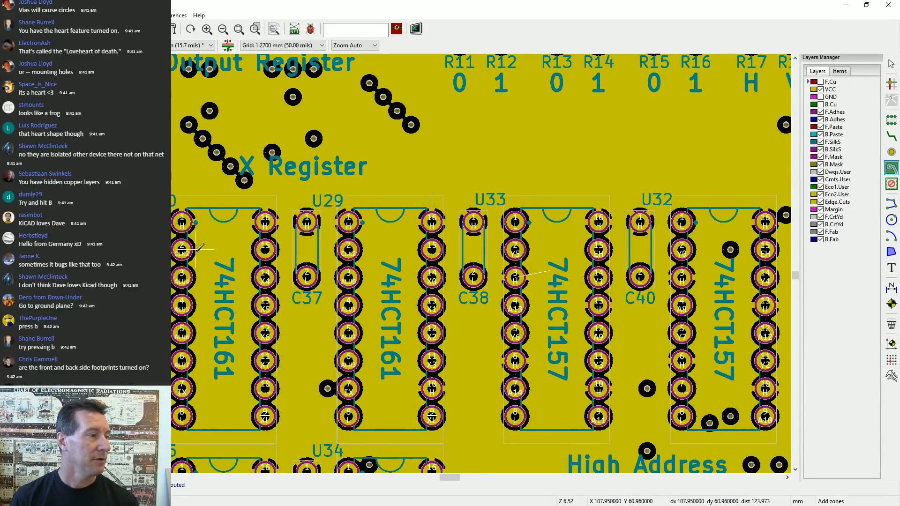
middle_drag(195, 247, 413, 256)
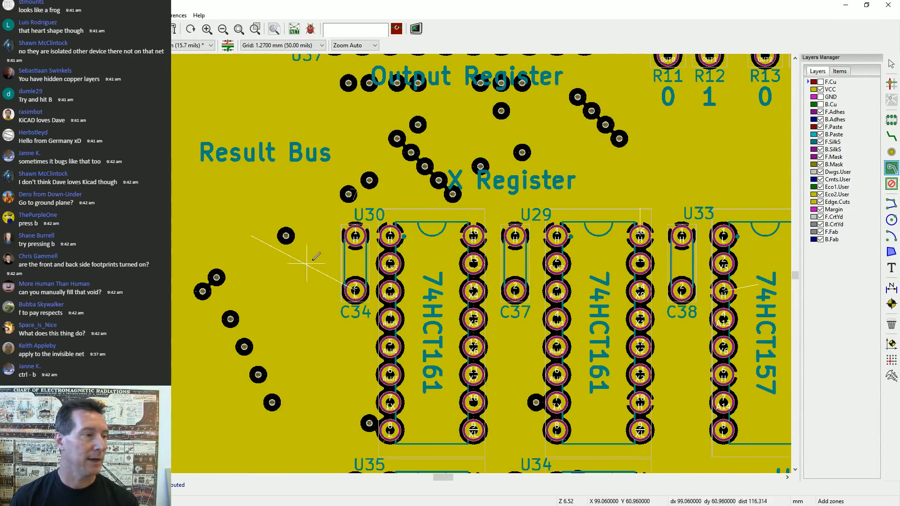
click(821, 98)
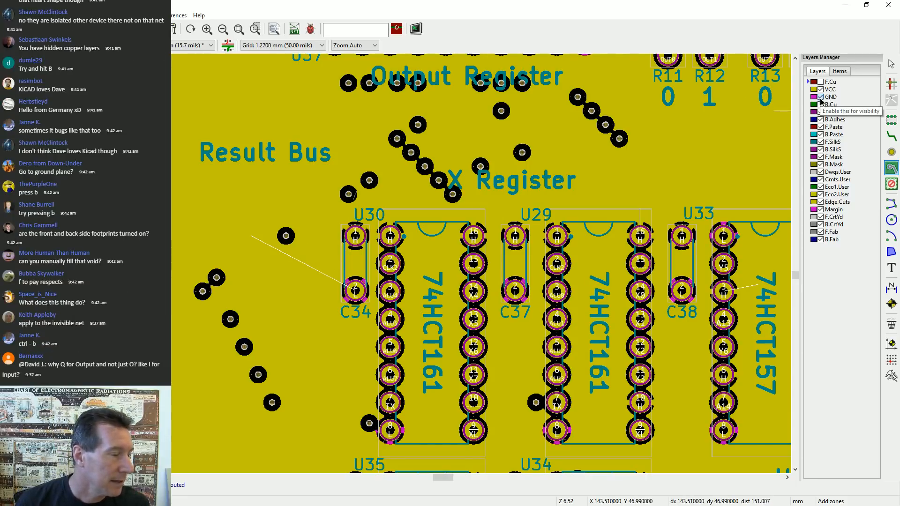
click(820, 97)
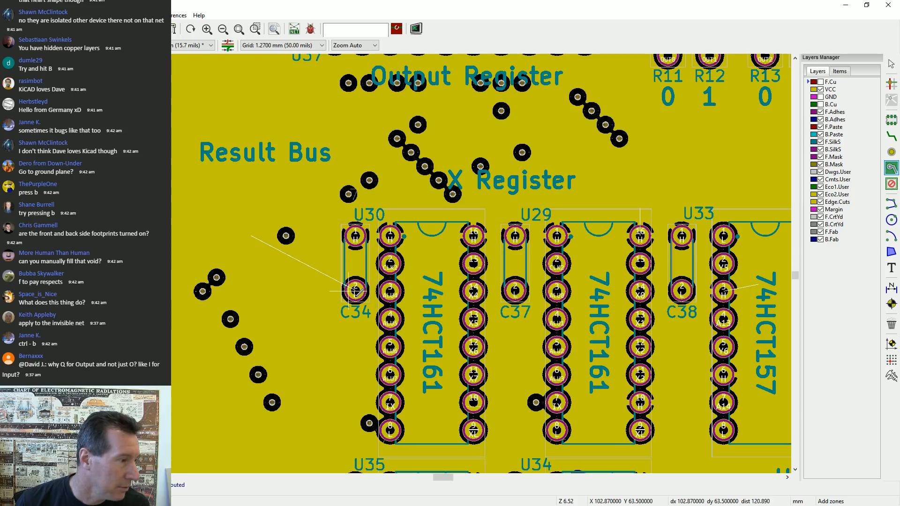
click(821, 97)
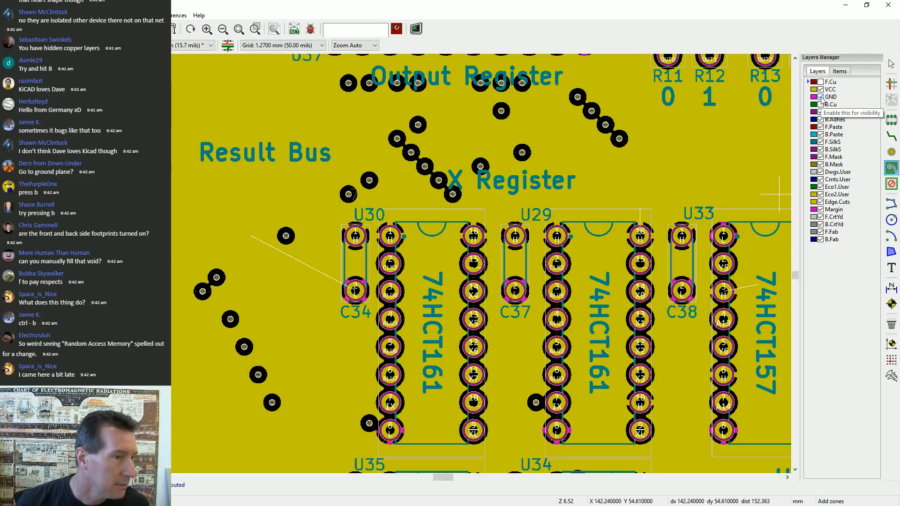
click(821, 97)
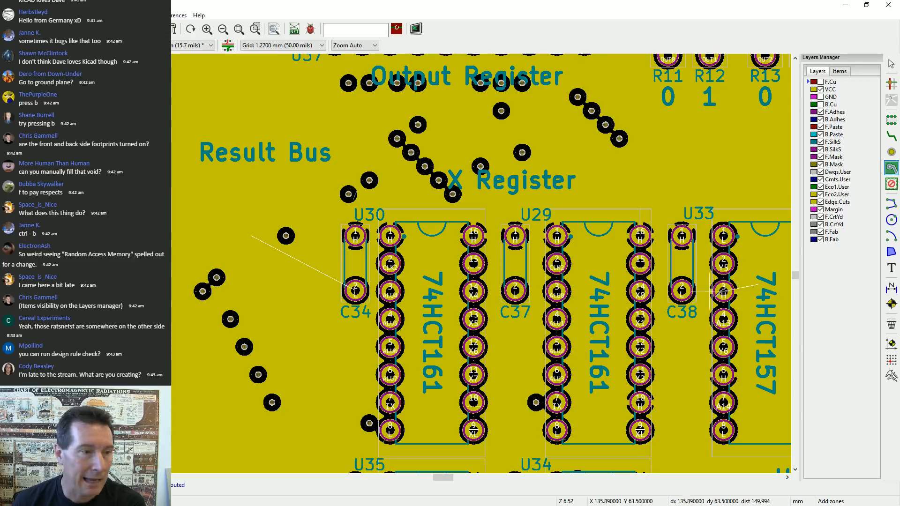
Show the F.Cu layer and inspect the loose end of the airwire at the 74HCT157 beside C38
click(820, 83)
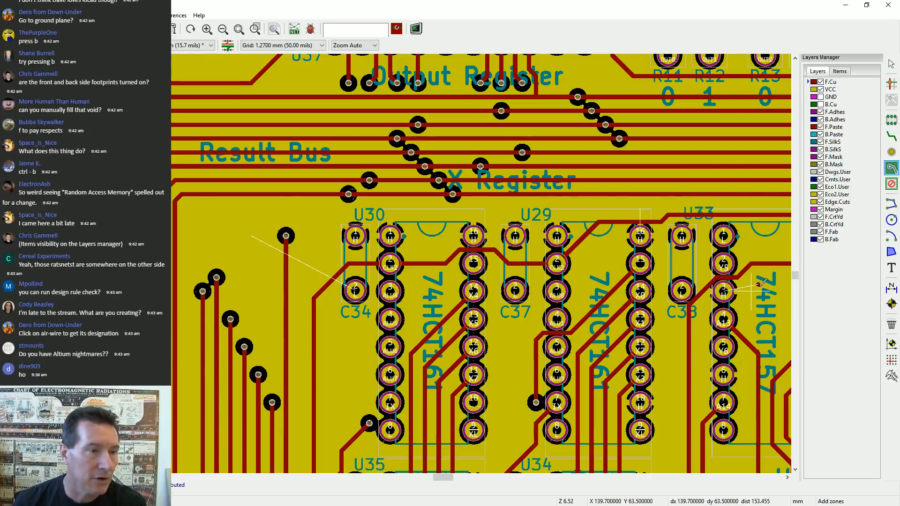
scroll(758, 282, up, 1)
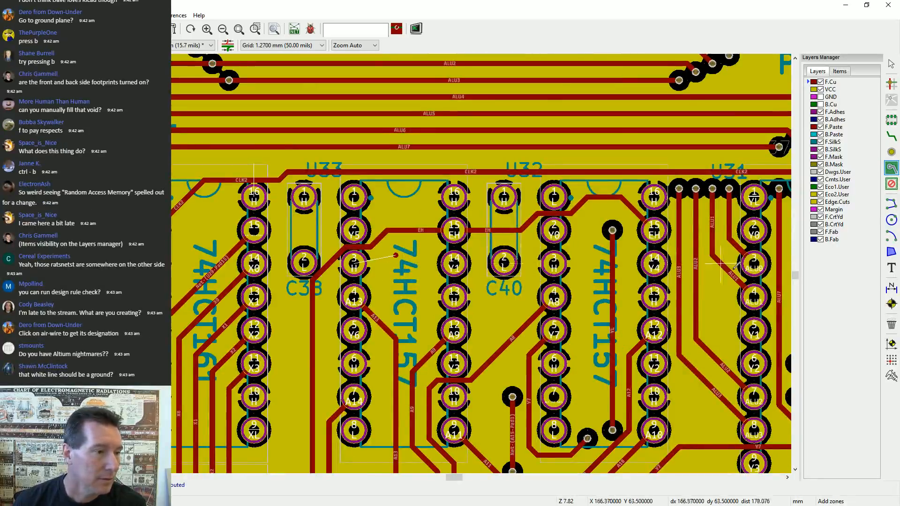
middle_drag(696, 269, 385, 224)
scroll(386, 223, down, 5)
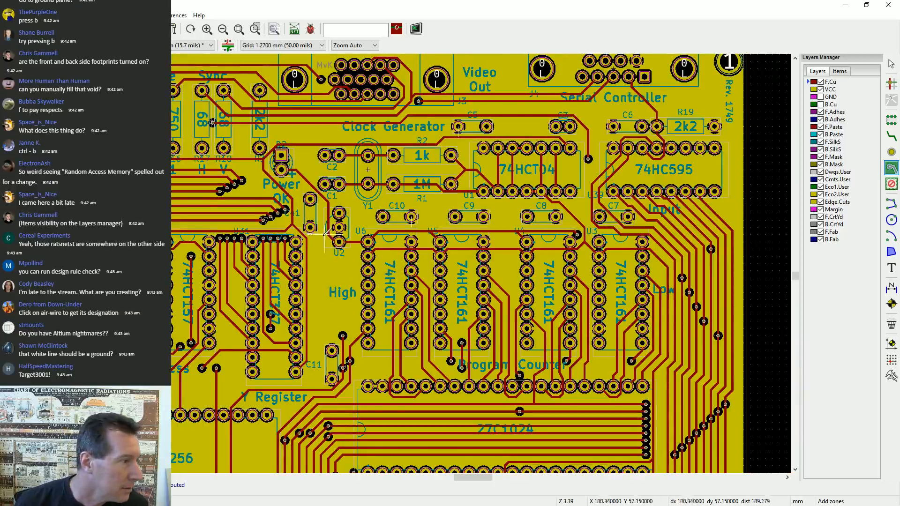
middle_drag(123, 270, 534, 218)
scroll(515, 213, up, 6)
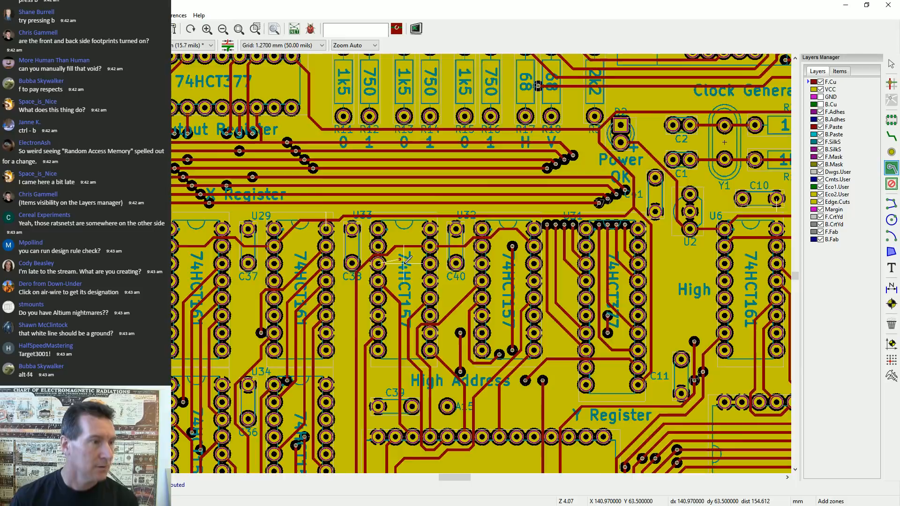
scroll(407, 260, up, 3)
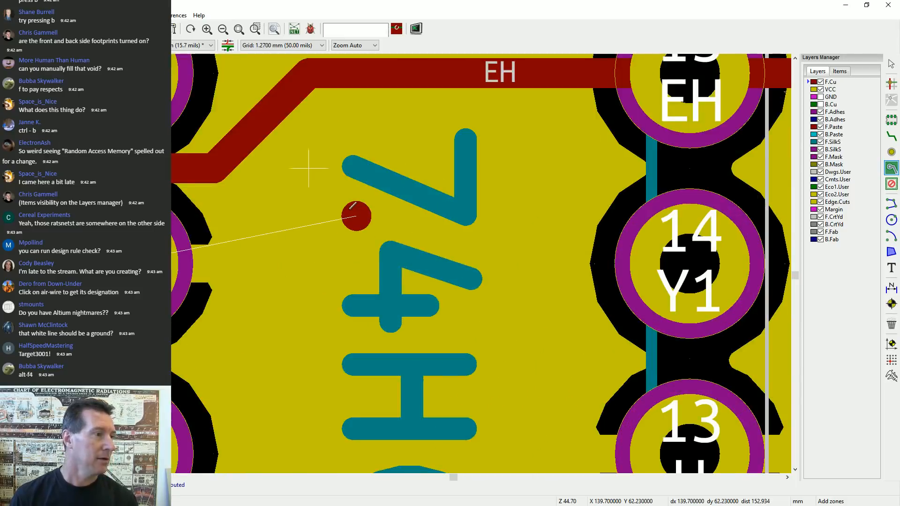
Delete the stray zero-length 0.400 mm track of net H on F.Cu, beside pin 3 of the 74HCT157
key(Escape)
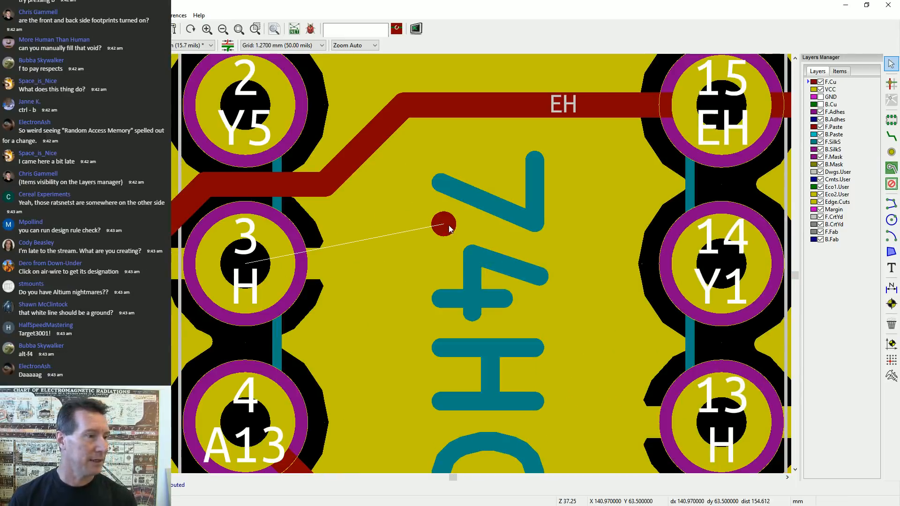
click(446, 226)
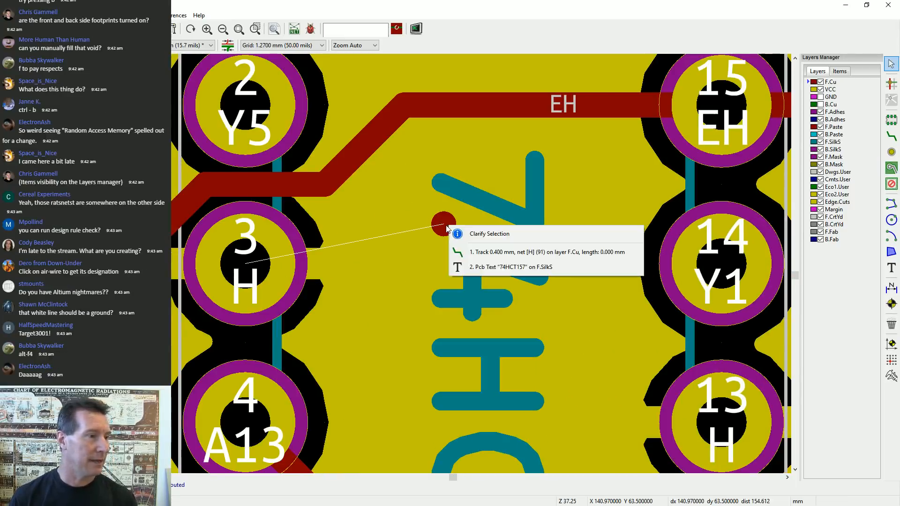
click(508, 253)
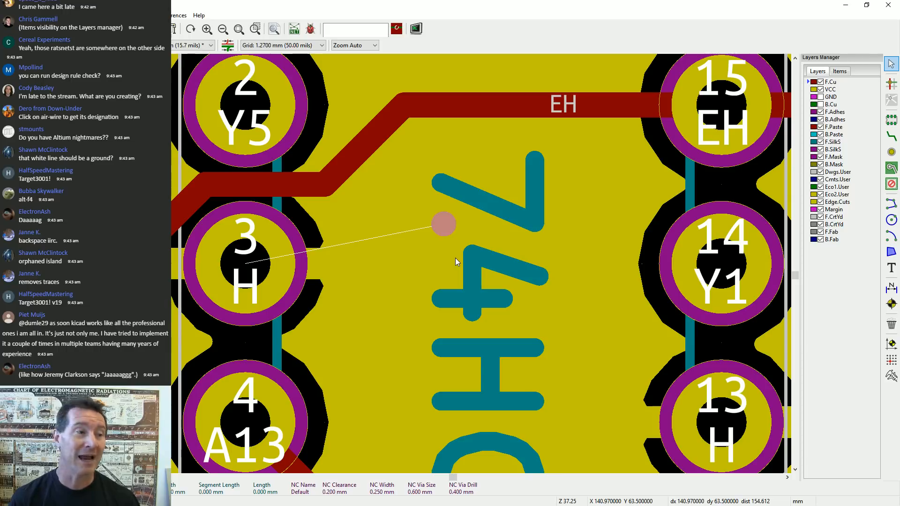
key(Escape)
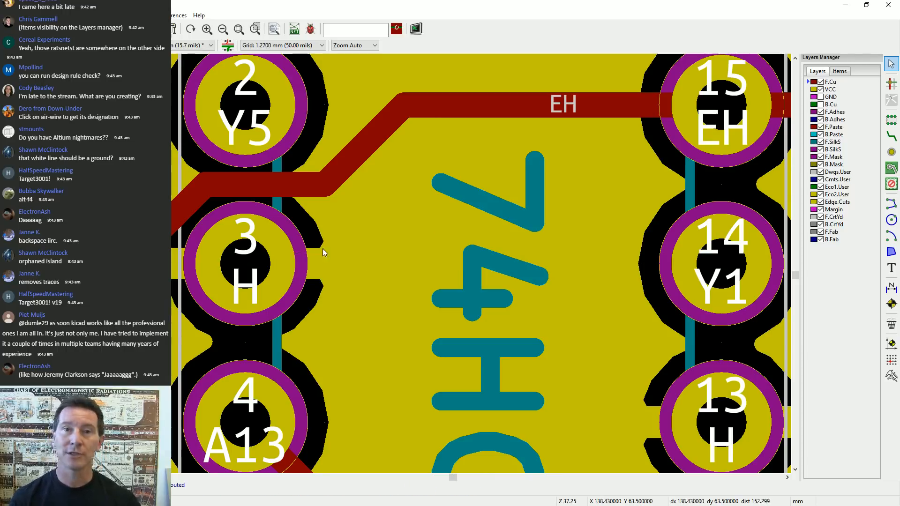
Show the GND layer and hide the VCC layer around the loose airwire end of C34 pad 2
scroll(411, 266, down, 1)
scroll(412, 266, down, 1)
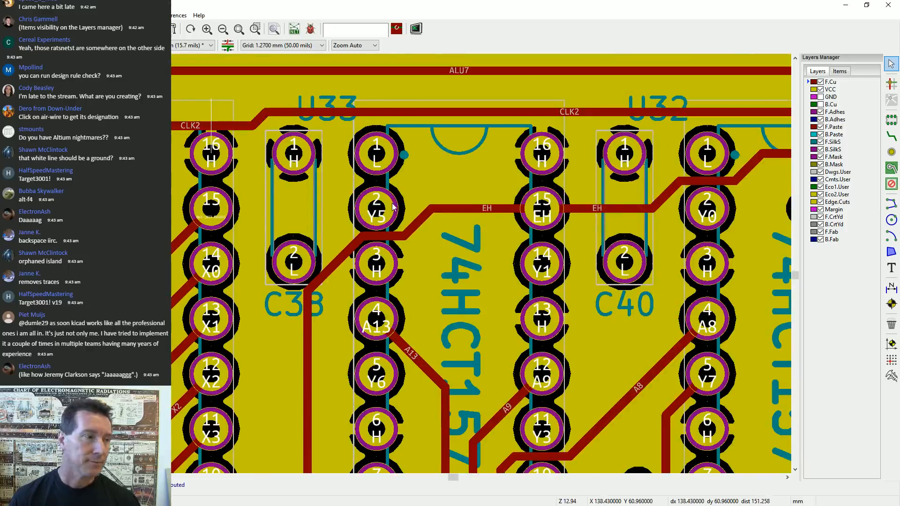
middle_drag(337, 210, 568, 206)
middle_drag(319, 243, 621, 218)
middle_drag(393, 198, 703, 227)
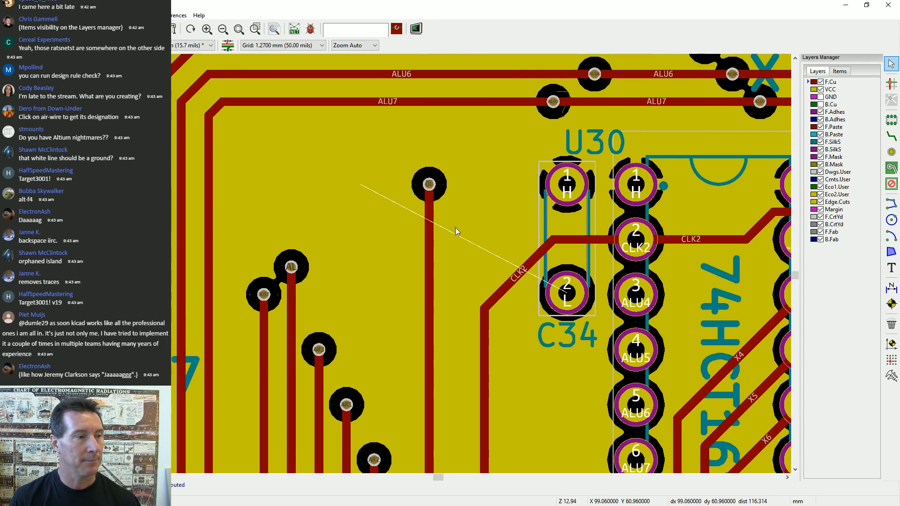
scroll(454, 228, up, 1)
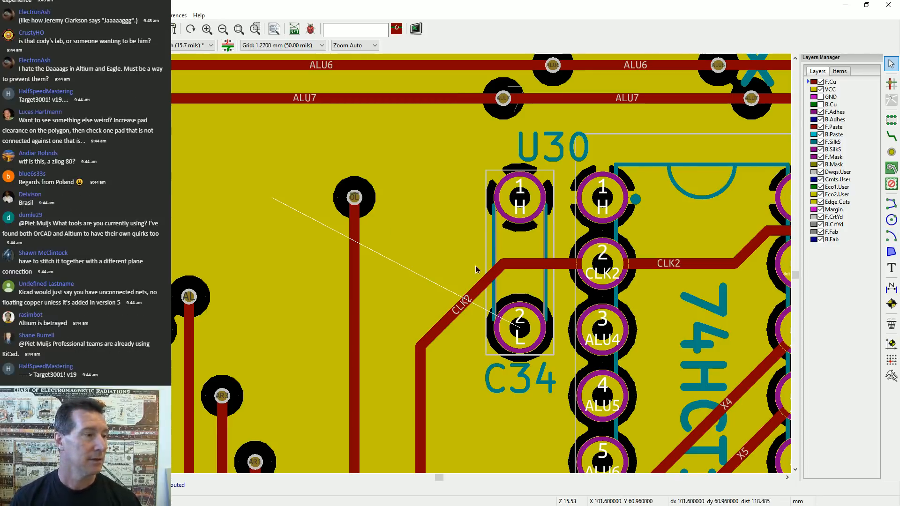
middle_drag(430, 226, 468, 223)
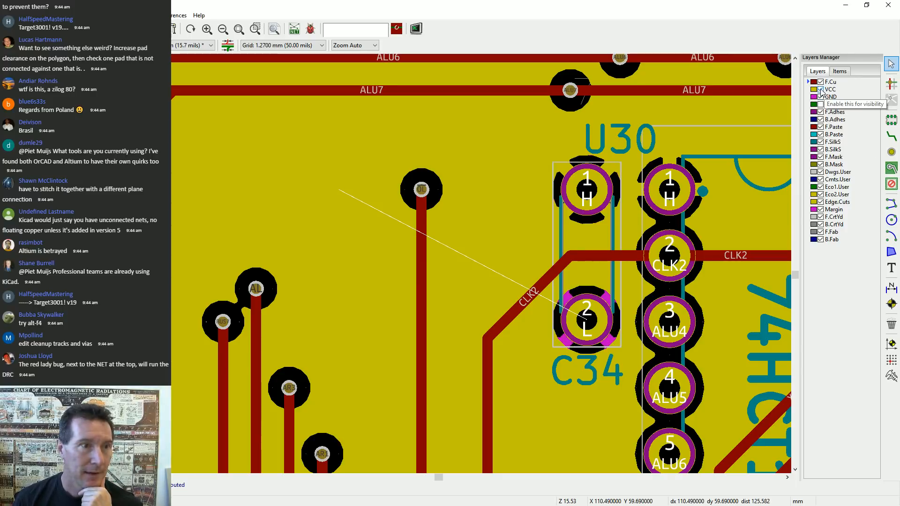
click(820, 90)
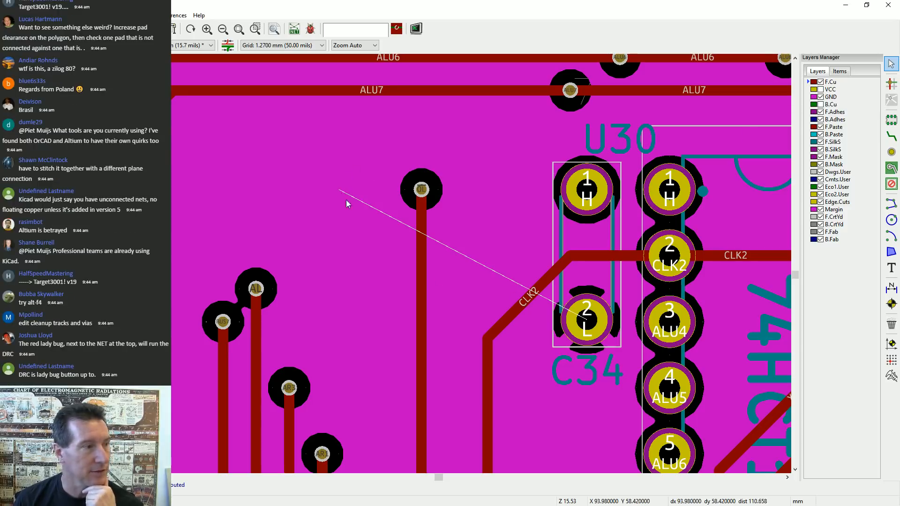
scroll(343, 201, up, 1)
scroll(399, 267, up, 1)
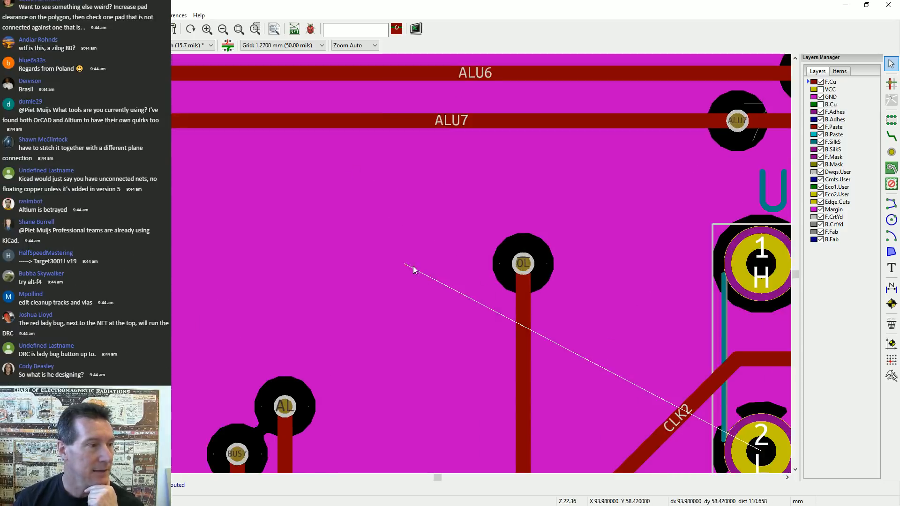
Show B.Cu, hide GND and delete the stray zero-length track at the loose end of C34's airwire
click(821, 104)
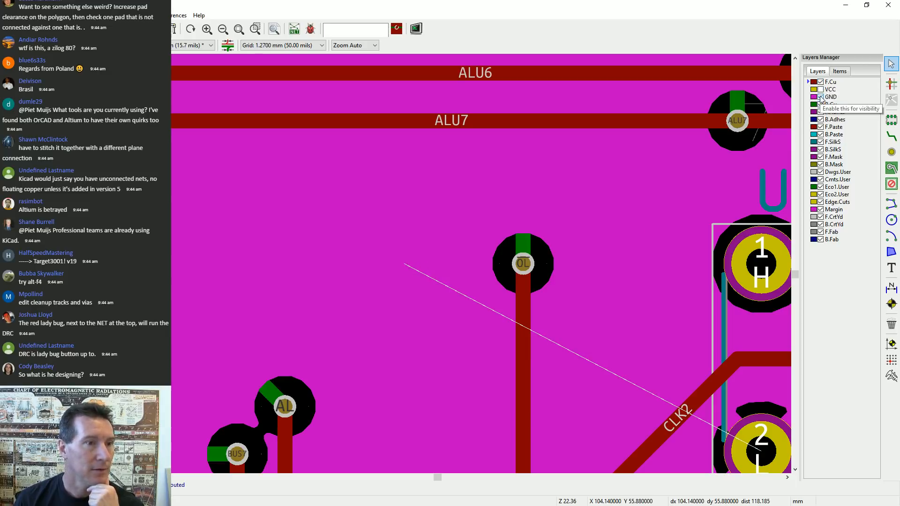
click(820, 97)
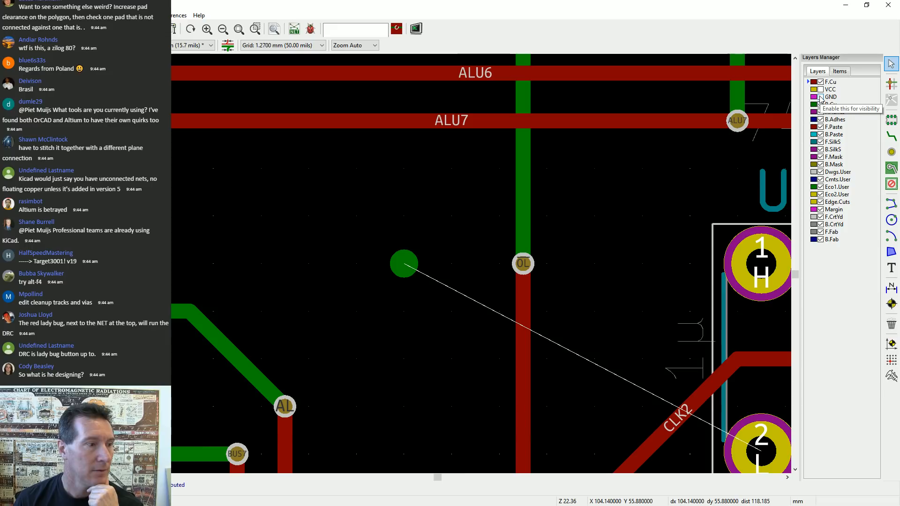
click(405, 267)
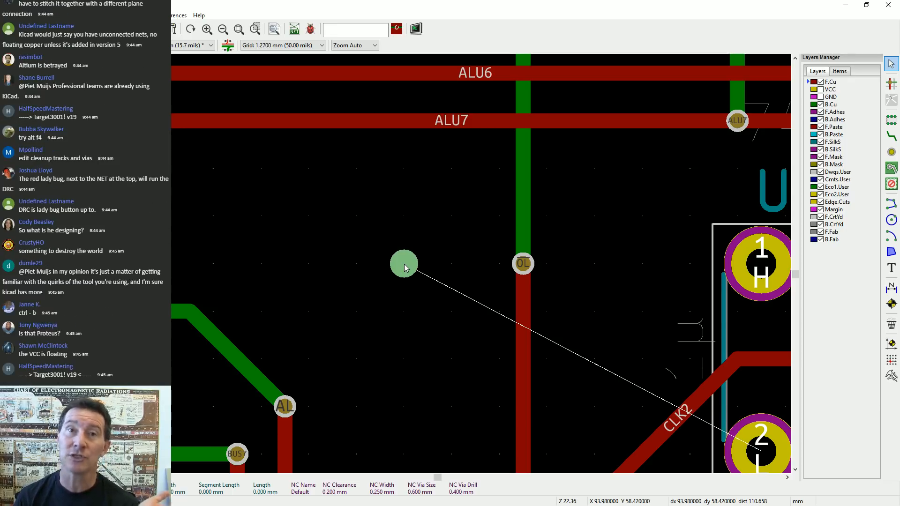
key(Escape)
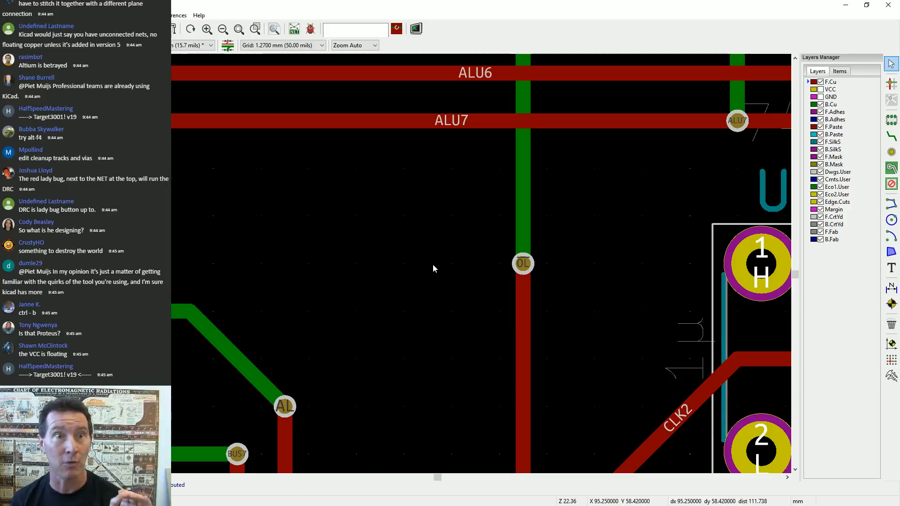
Delete the stray zero-length F.Cu track at the loose airwire end between R8 and U24
scroll(432, 255, down, 10)
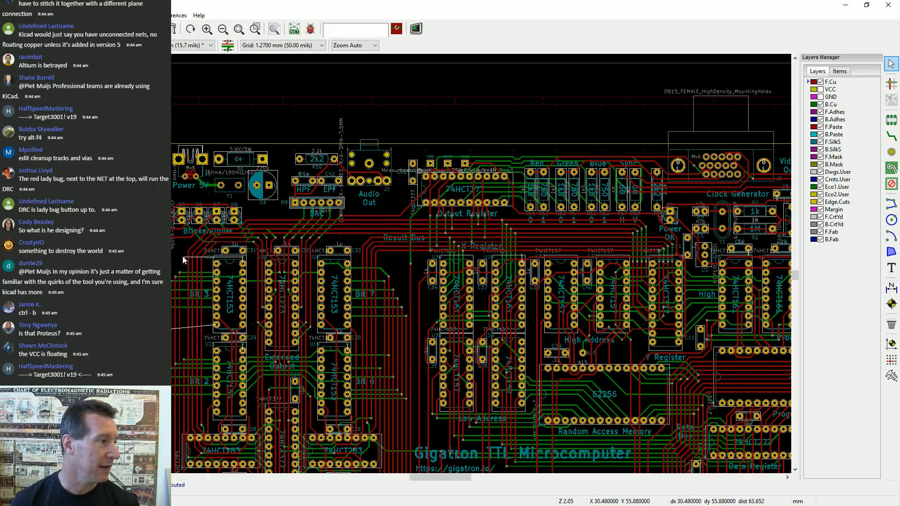
right_click(214, 261)
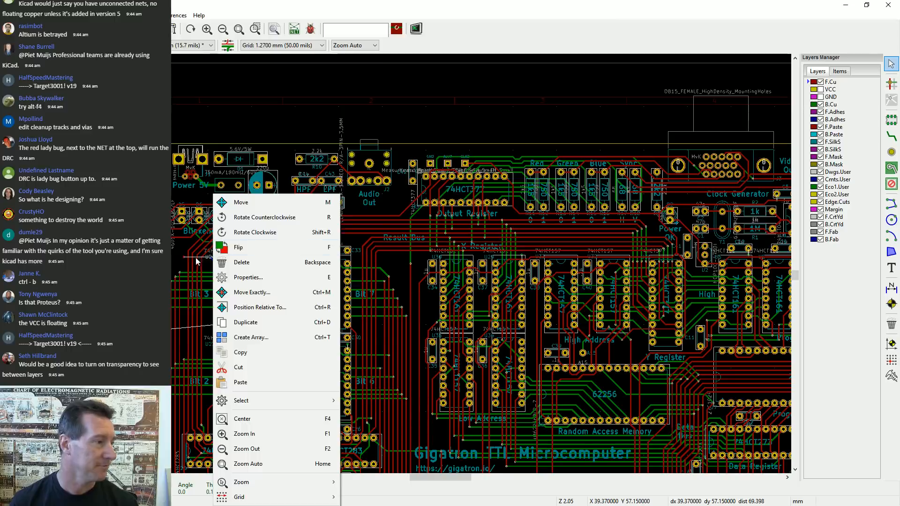
click(195, 258)
middle_drag(200, 253, 496, 242)
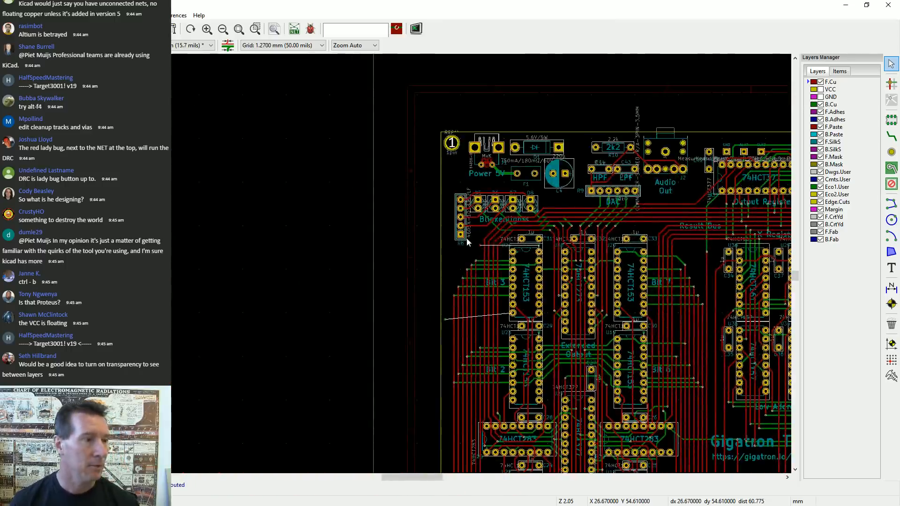
scroll(466, 237, up, 6)
scroll(450, 284, down, 1)
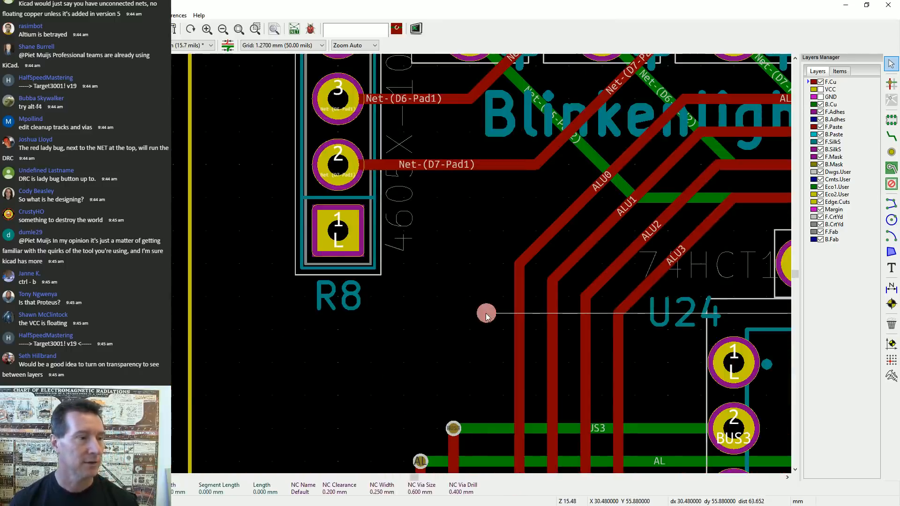
key(Escape)
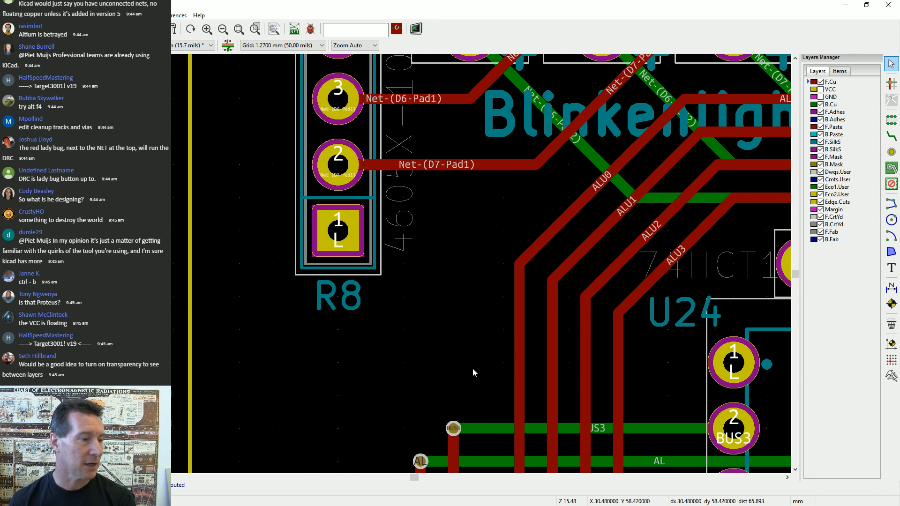
Delete the stray zero-length B.Cu track at the loose end of the airwire from U24 pin 8, near the board edge
scroll(472, 373, up, 1)
middle_drag(472, 372, 426, 94)
middle_drag(440, 364, 441, 299)
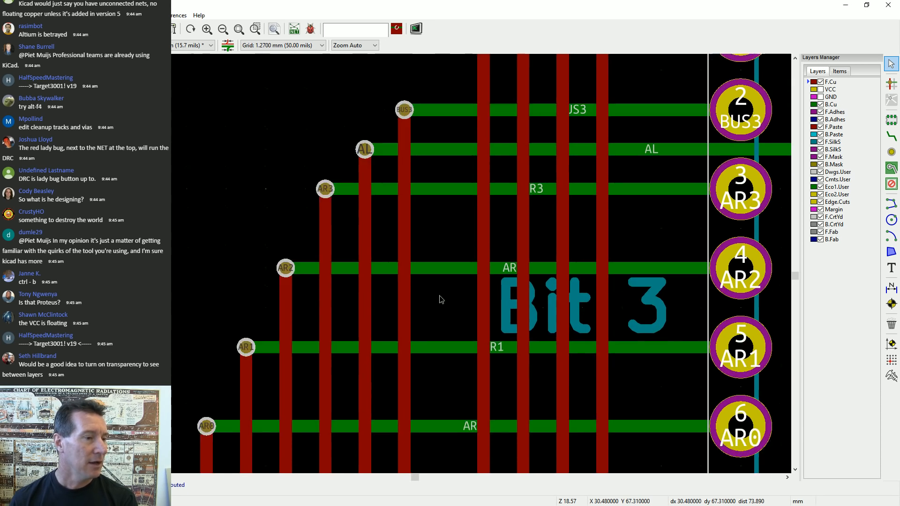
scroll(422, 299, down, 3)
scroll(404, 263, up, 1)
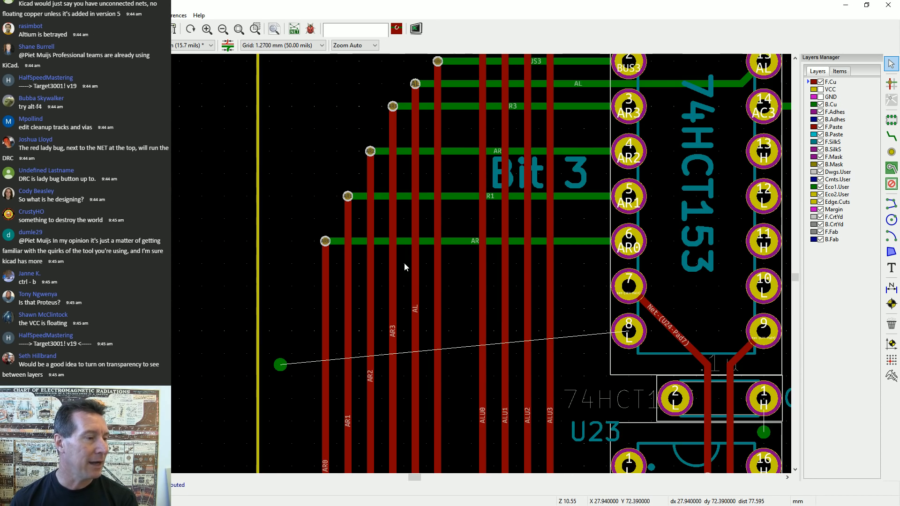
click(282, 368)
key(Delete)
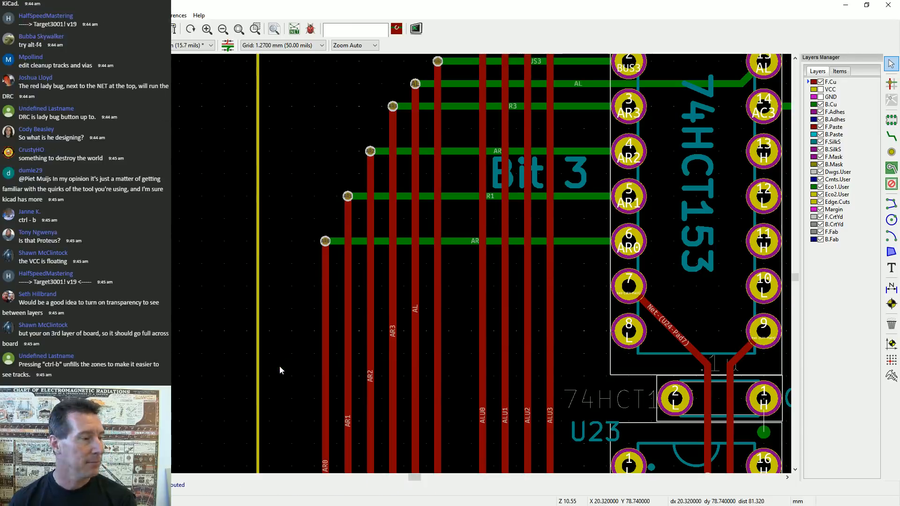
Delete the stray F.Cu track at the loose airwire end just above the 1pin mounting hole in the board's lower-left corner
scroll(424, 309, down, 1)
scroll(404, 263, down, 2)
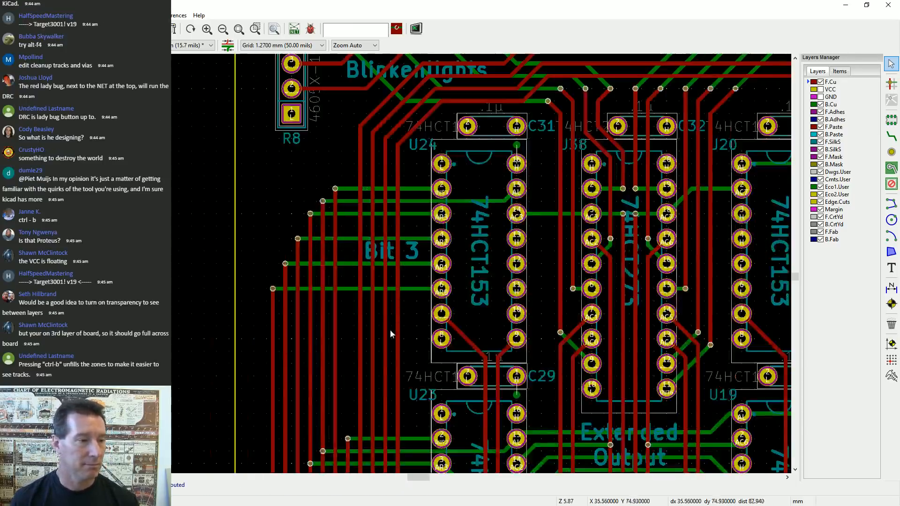
scroll(421, 280, down, 5)
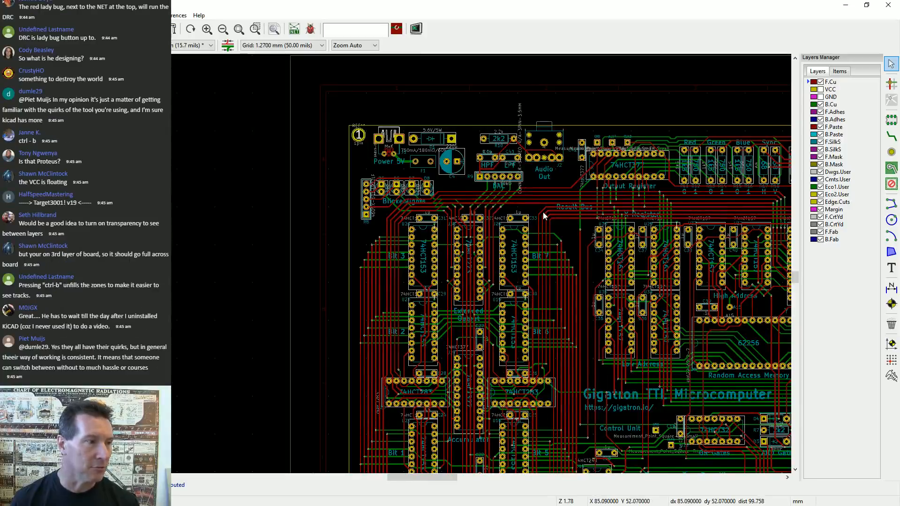
scroll(515, 183, down, 3)
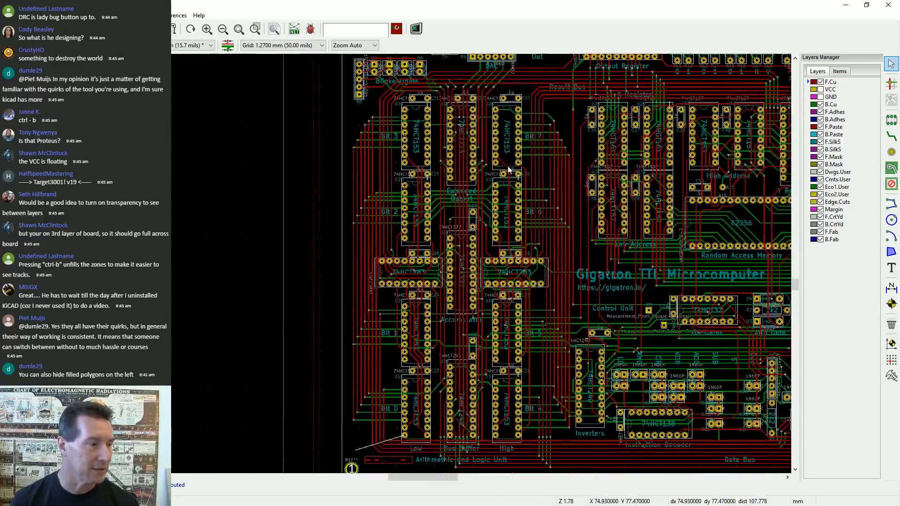
middle_drag(446, 366, 442, 218)
scroll(442, 217, up, 1)
middle_drag(332, 282, 346, 280)
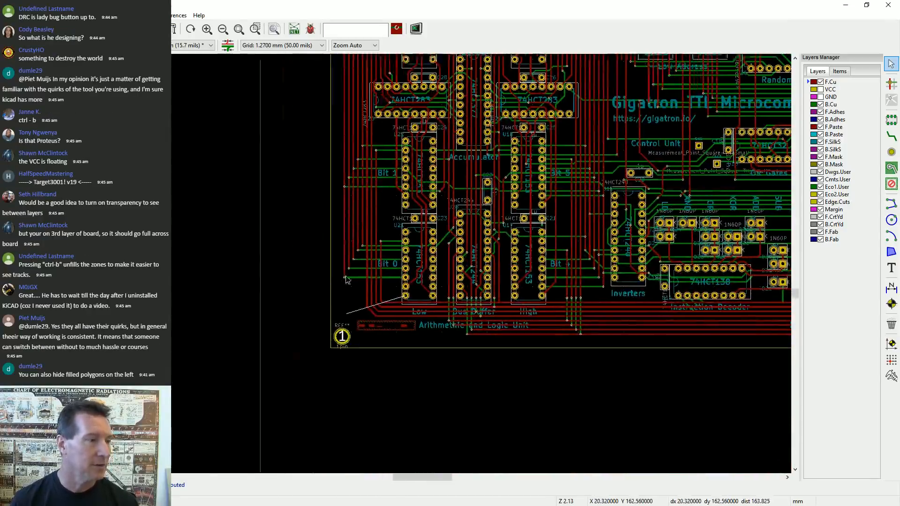
scroll(412, 281, up, 10)
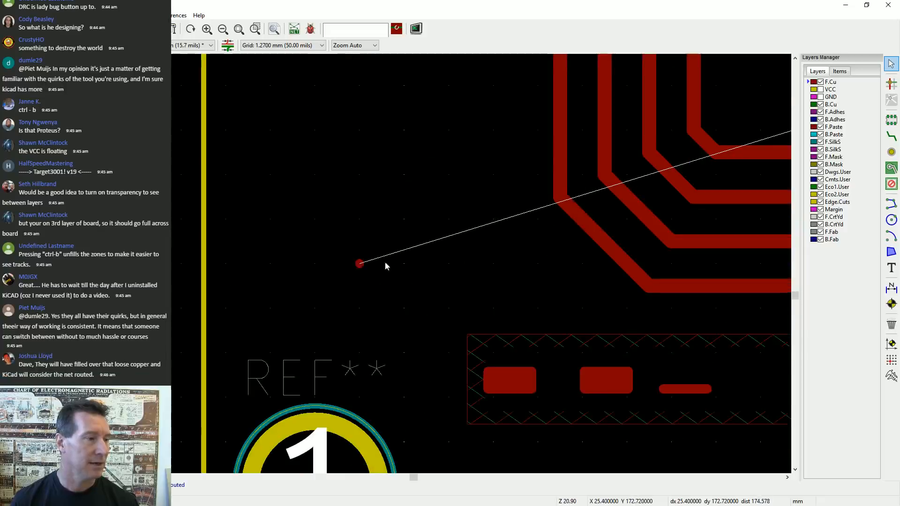
click(359, 264)
key(Delete)
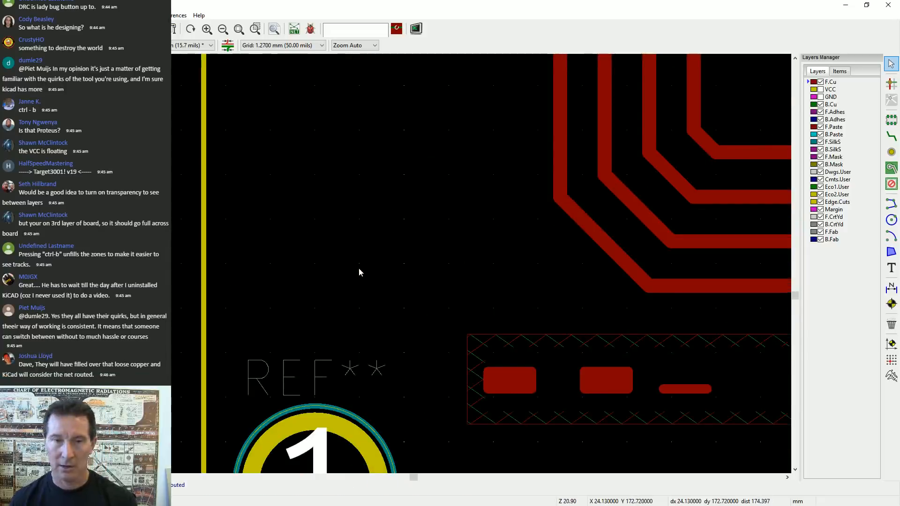
Examine the F.Cu copper rectangles inside the hatched area between the corner mounting hole and the Arithmetic and Logic Unit label
scroll(474, 200, down, 9)
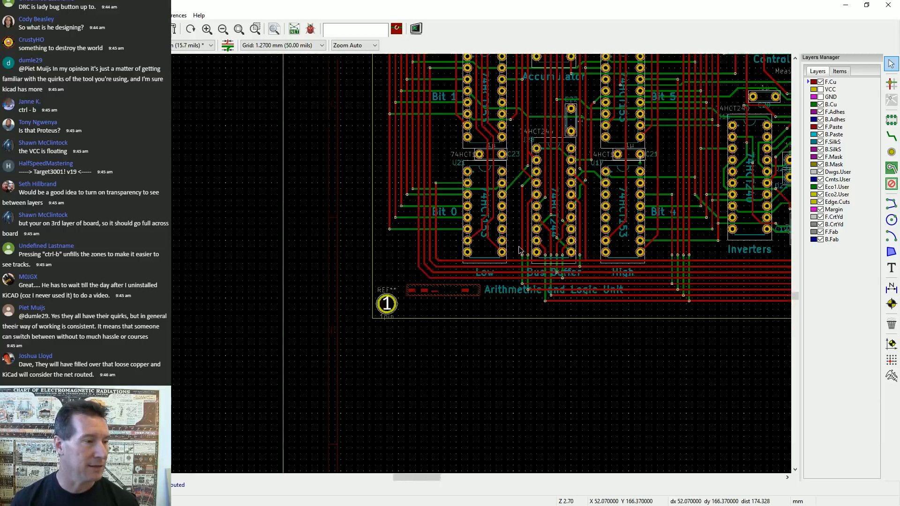
middle_drag(482, 275, 470, 284)
scroll(404, 263, up, 6)
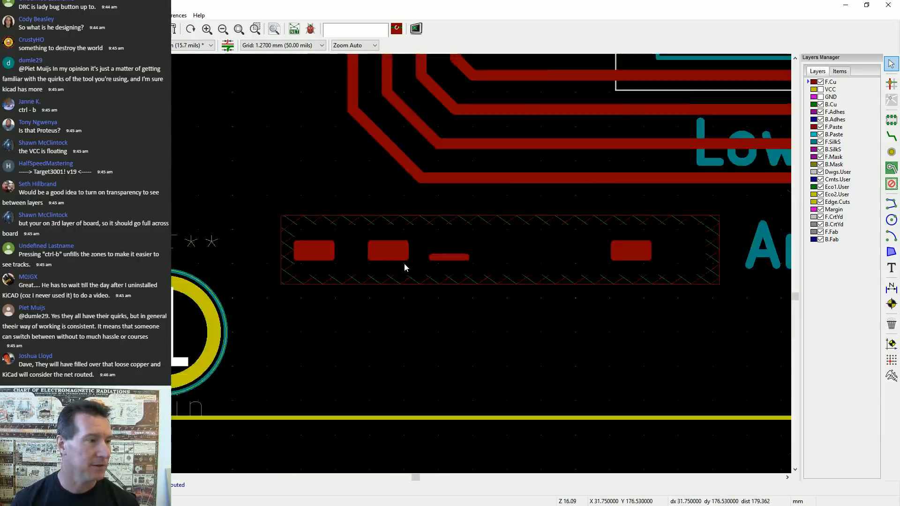
click(330, 256)
click(530, 301)
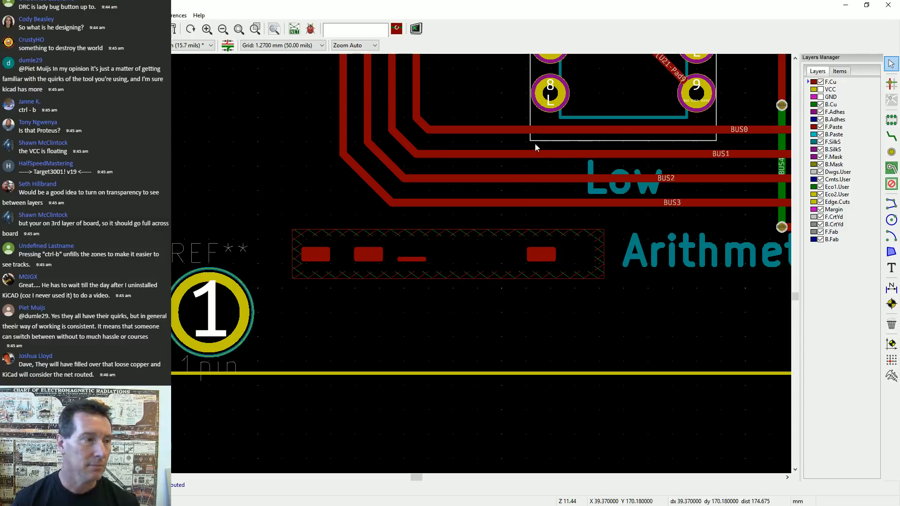
middle_drag(534, 144, 535, 152)
scroll(536, 155, down, 2)
scroll(404, 263, down, 2)
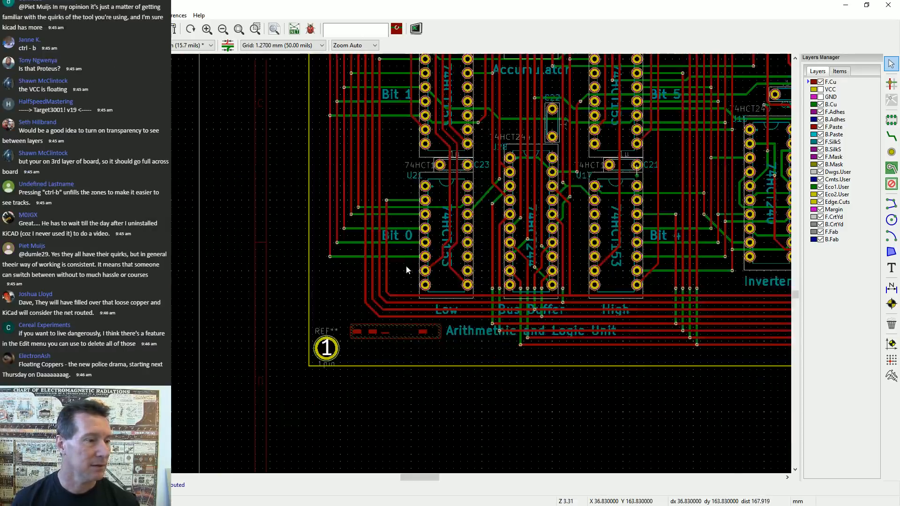
scroll(404, 263, up, 2)
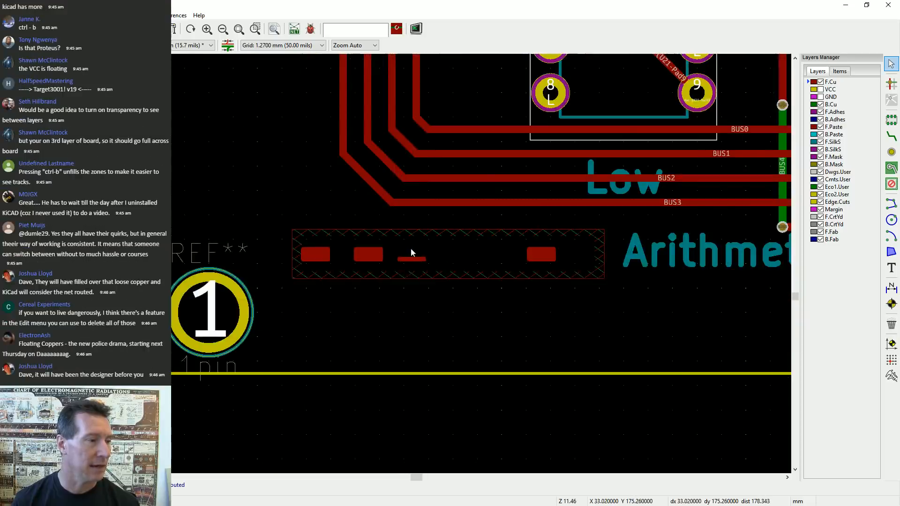
scroll(404, 263, up, 3)
scroll(422, 243, down, 1)
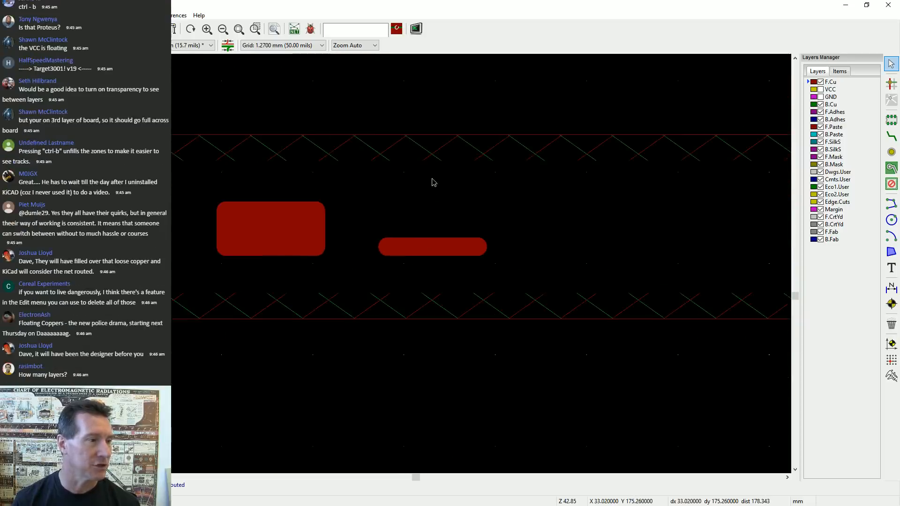
middle_drag(432, 181, 440, 295)
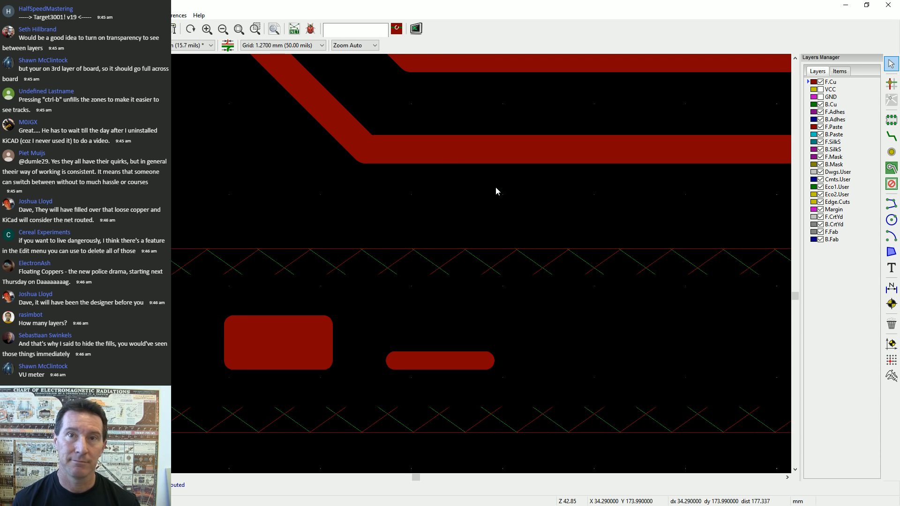
scroll(468, 208, down, 1)
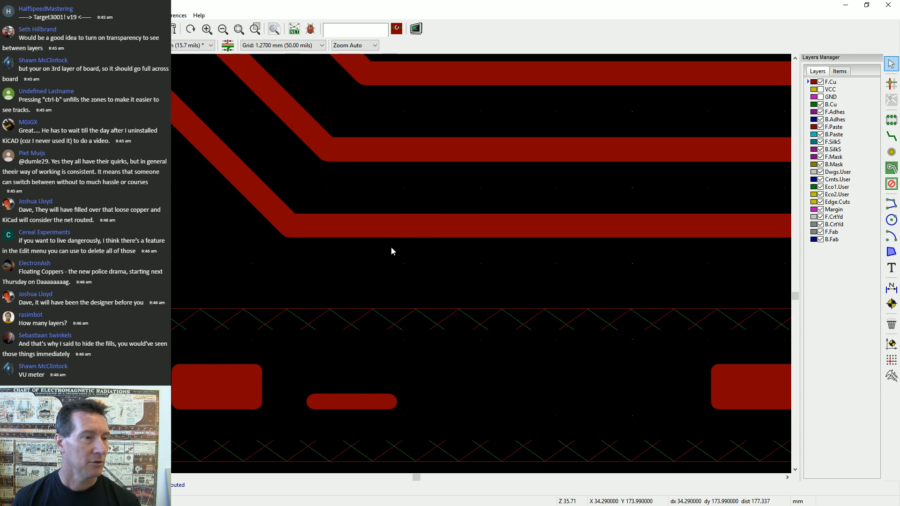
scroll(392, 251, down, 8)
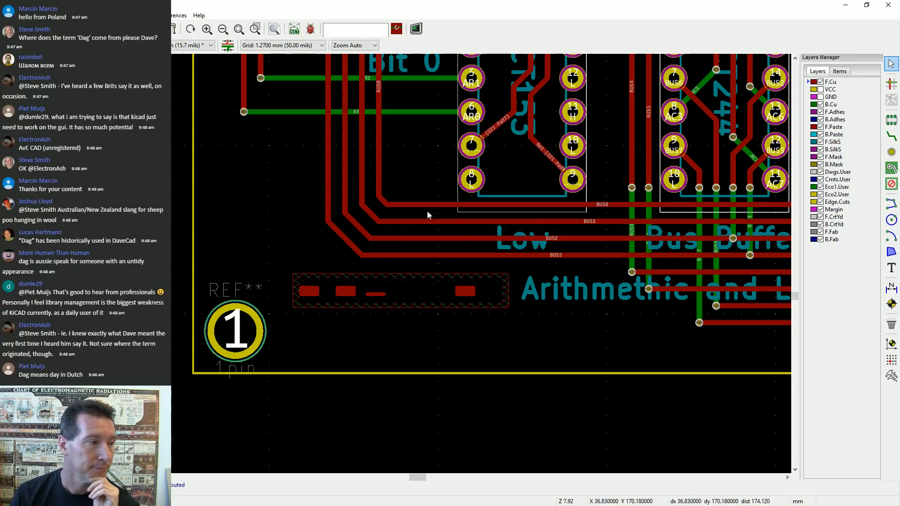
Delete the stray zero-length B.Cu track between C21 pad 1 and U17 pin 16
scroll(445, 230, down, 6)
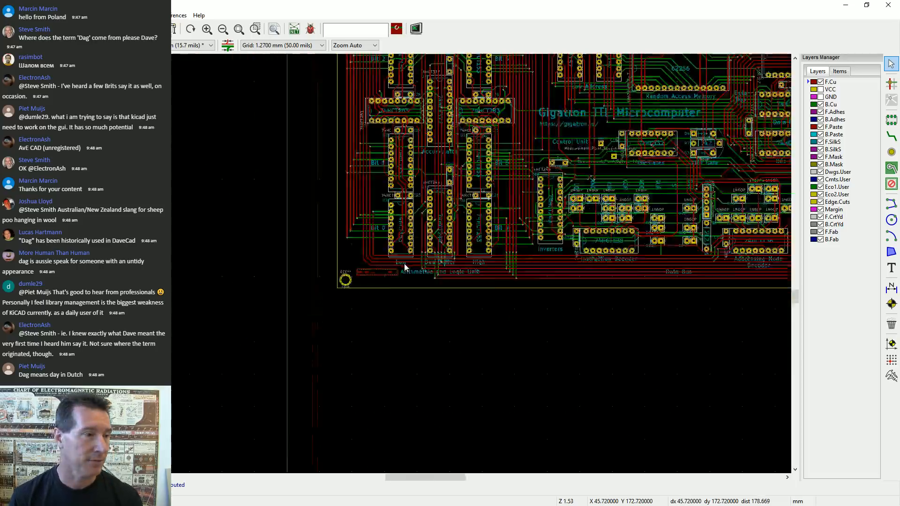
scroll(404, 264, up, 2)
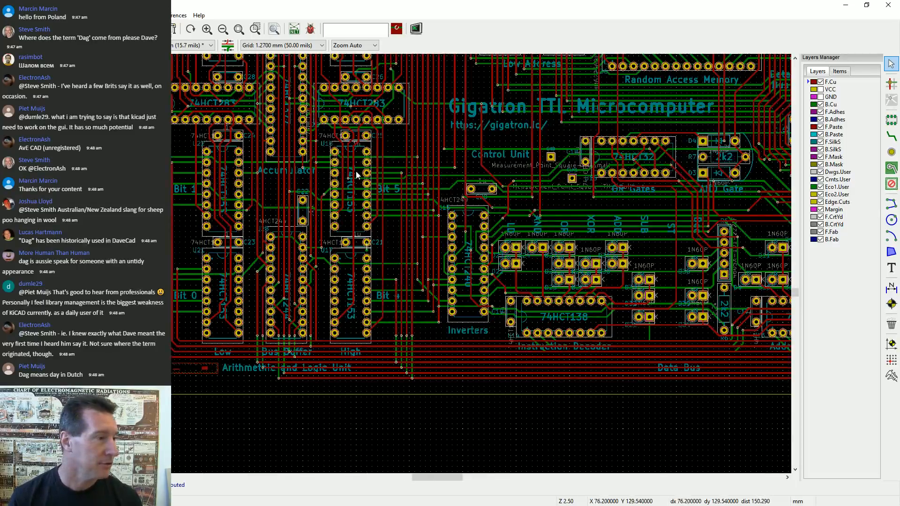
scroll(384, 252, up, 5)
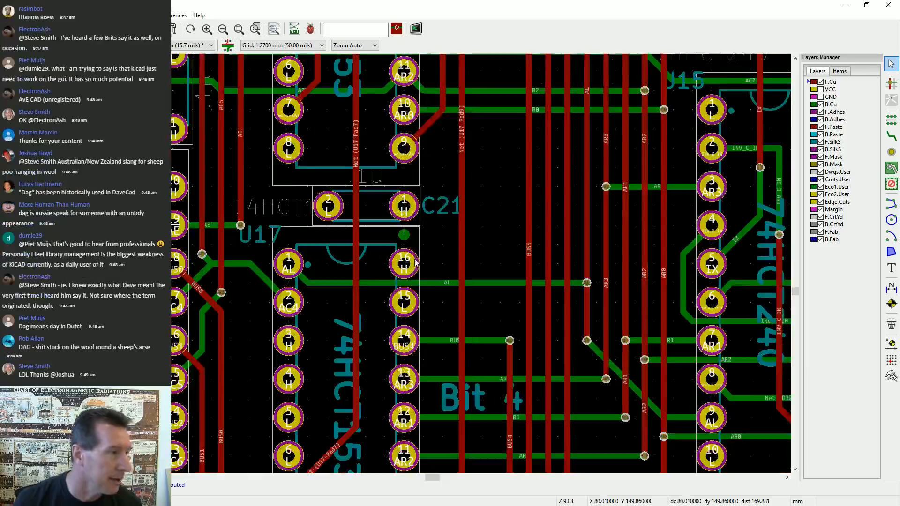
click(404, 246)
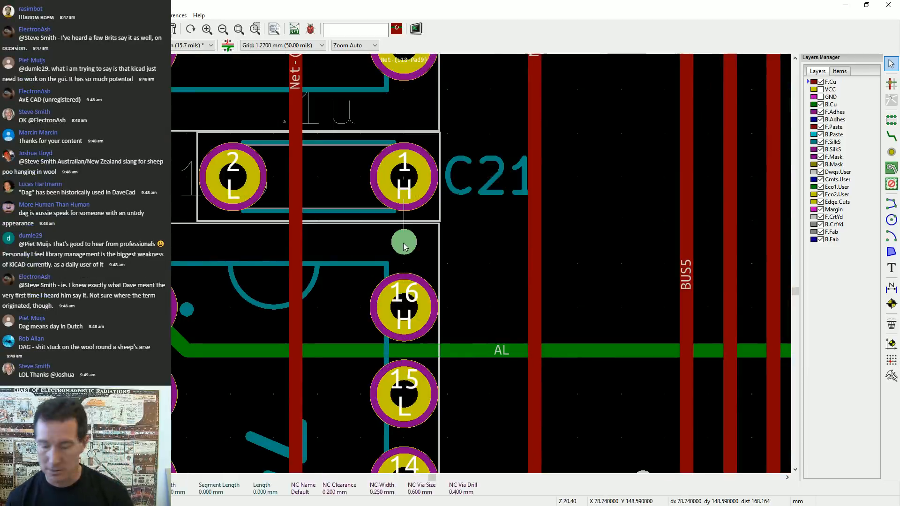
scroll(403, 243, down, 3)
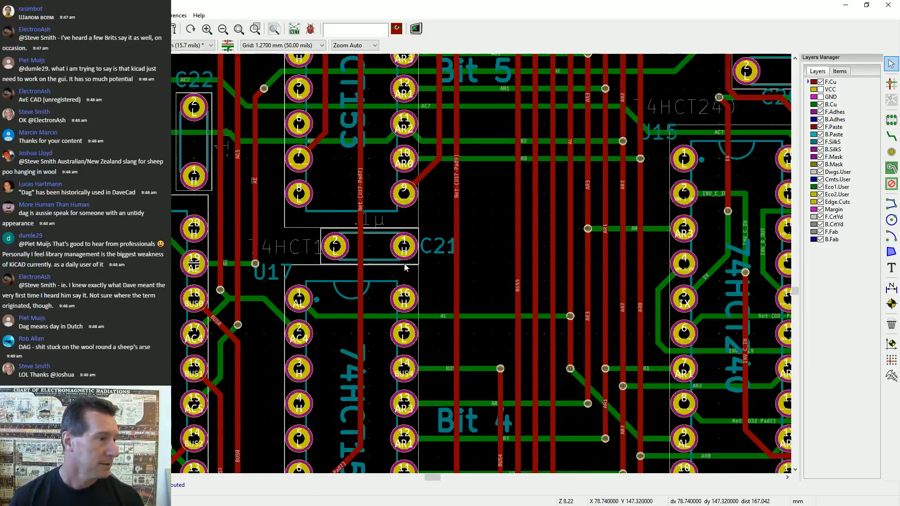
Delete the stray zero-length B.Cu track between C31's pad and U24 pin 16
scroll(406, 268, down, 2)
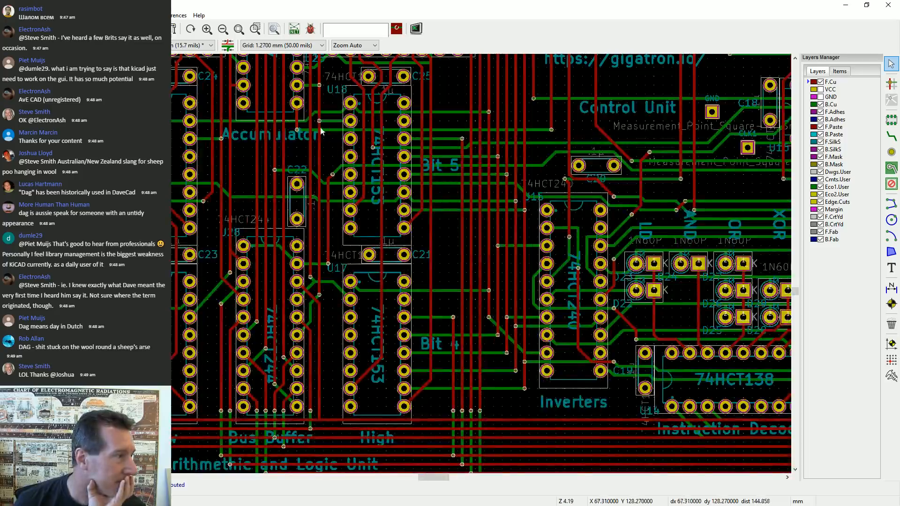
mouse_move(321, 131)
middle_down()
mouse_move(508, 407)
mouse_move(509, 424)
middle_up()
scroll(508, 407, up, 1)
middle_drag(492, 214, 483, 366)
middle_drag(502, 184, 472, 381)
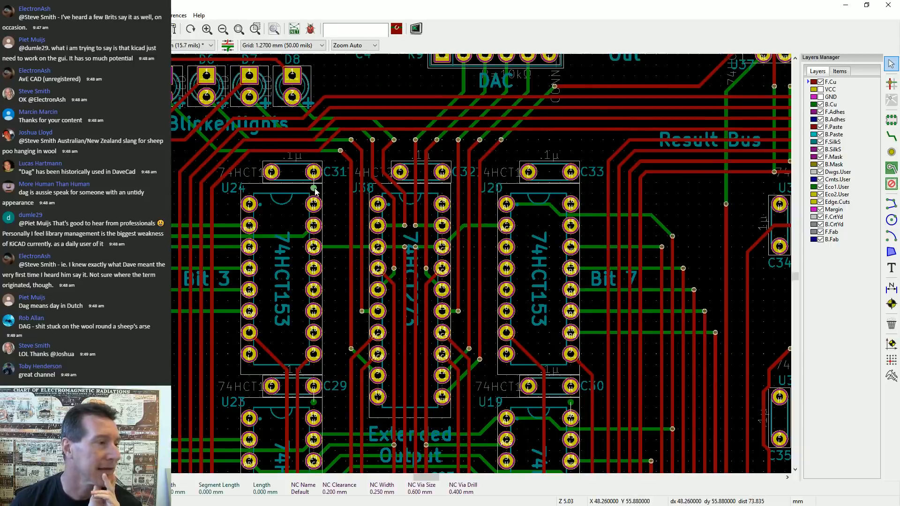
key(Delete)
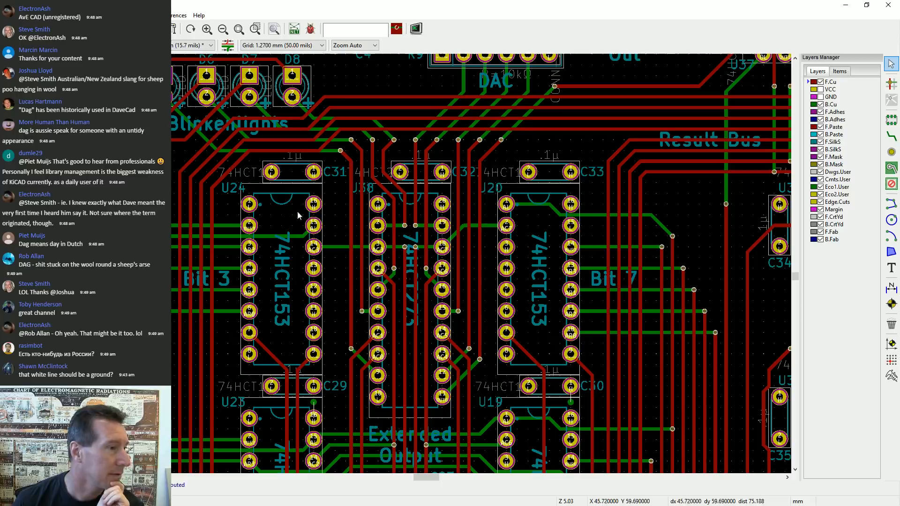
Examine the Net-(C44-Pad1) tracks running from R10 to pads 1 and 4 of the Audio Out connector J2
middle_drag(385, 121, 362, 281)
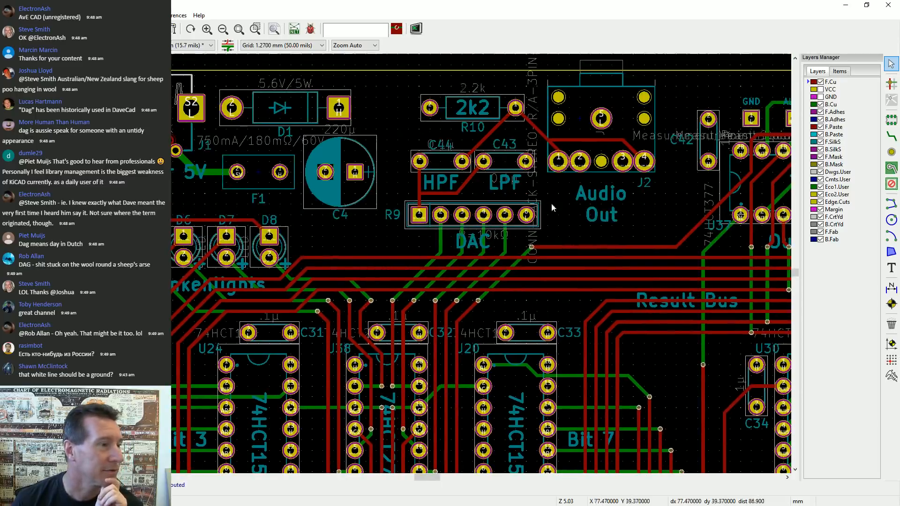
middle_drag(626, 242, 466, 209)
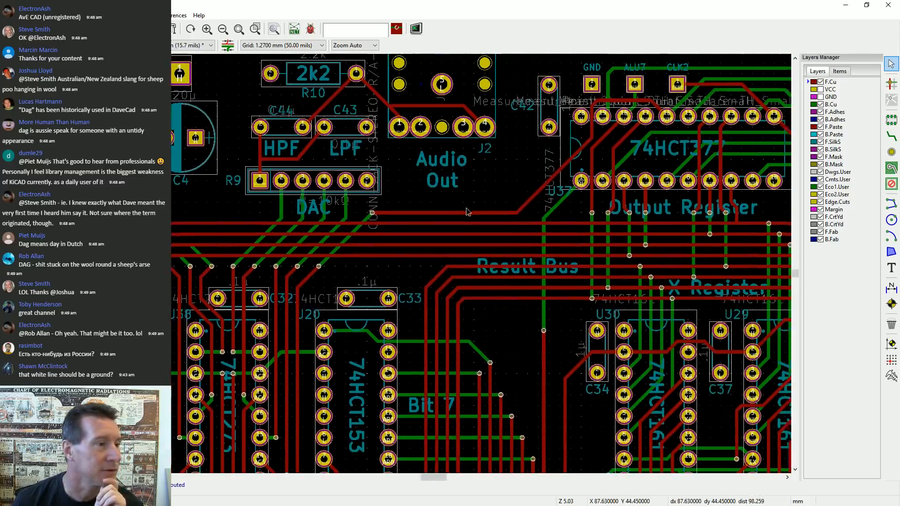
middle_drag(409, 121, 510, 221)
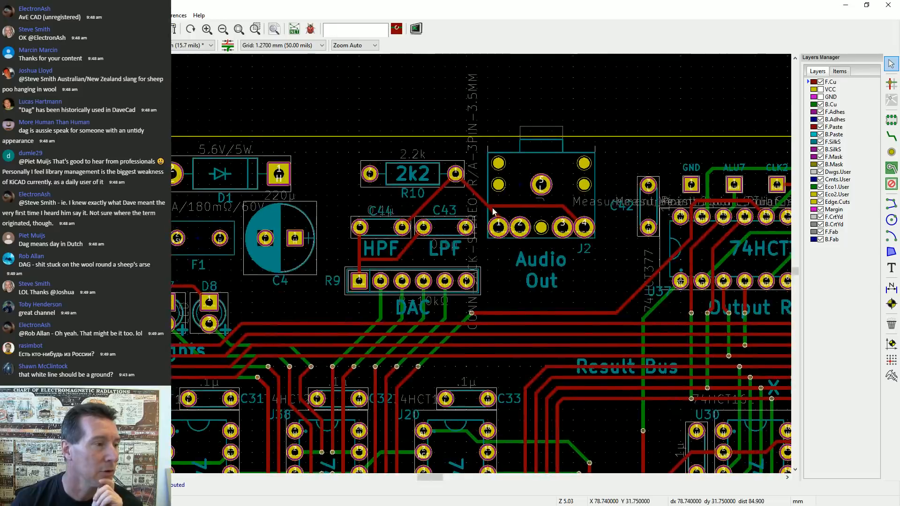
scroll(509, 224, up, 8)
scroll(403, 300, down, 4)
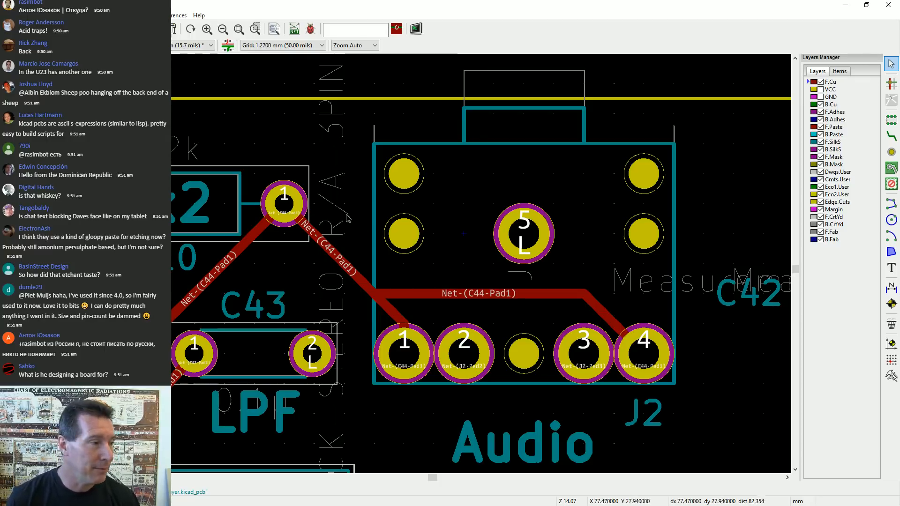
Hide the F.Cu layer to leave only the back copper tracks around pins 18 to 20 of the Output Register chip
scroll(324, 209, down, 5)
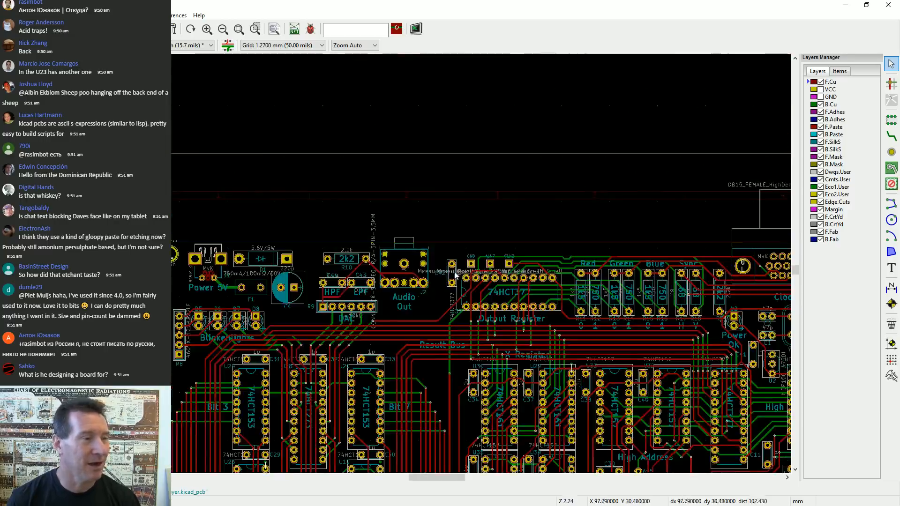
scroll(405, 267, up, 5)
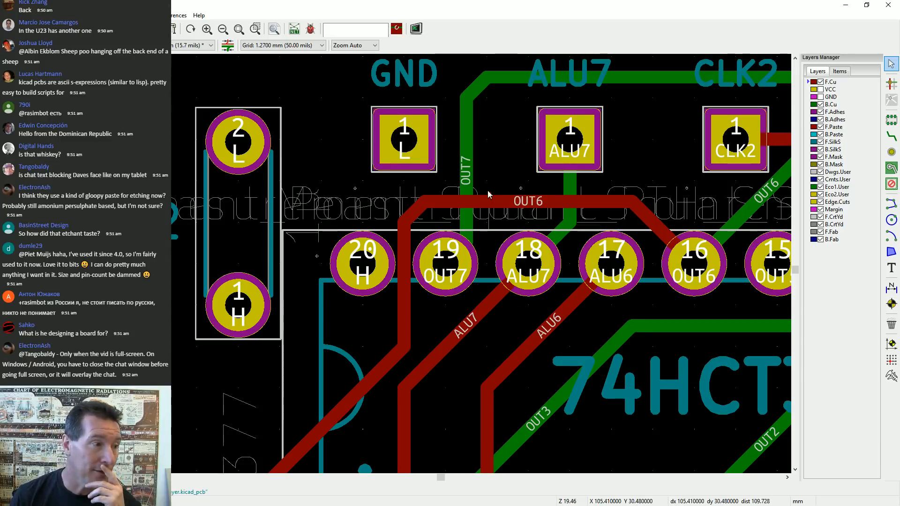
scroll(457, 230, up, 5)
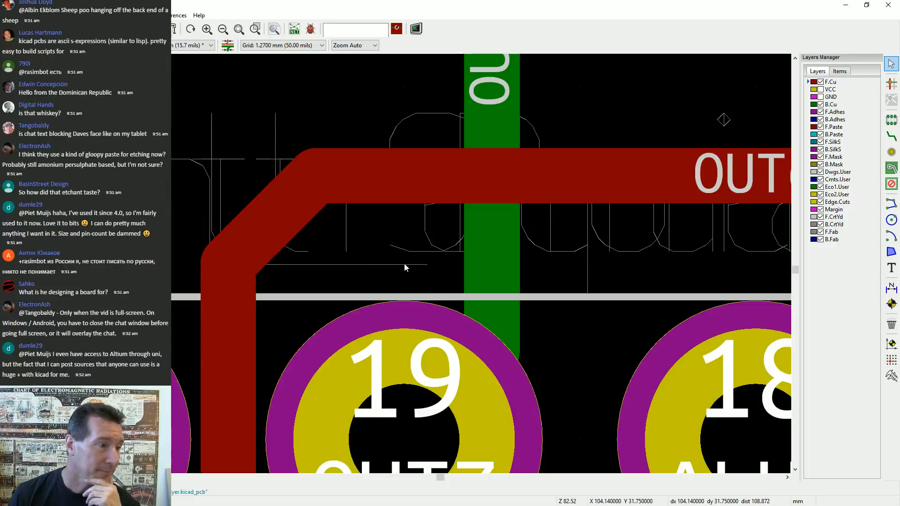
scroll(406, 267, up, 1)
scroll(448, 315, down, 5)
scroll(553, 260, up, 4)
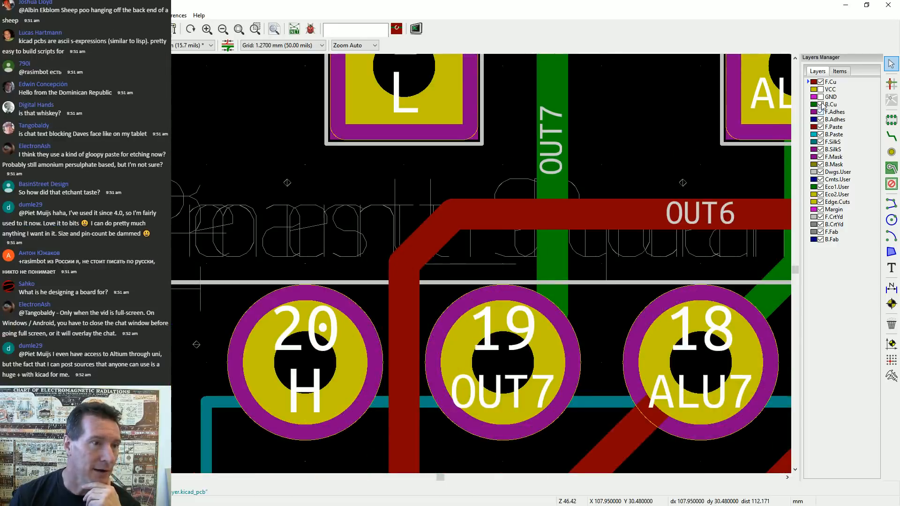
click(821, 82)
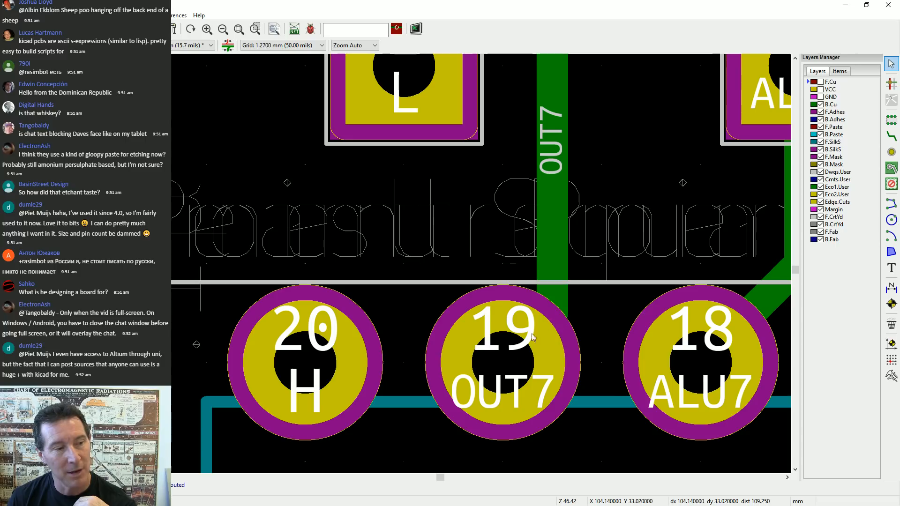
Select the short diagonal OUT7 track segment that enters pad 19 of the 74HCT377 Output Register
click(556, 294)
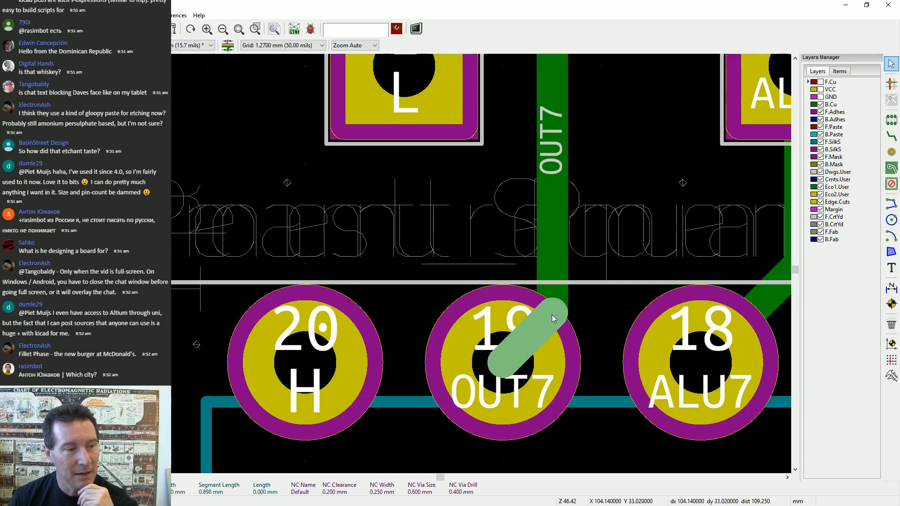
key(x)
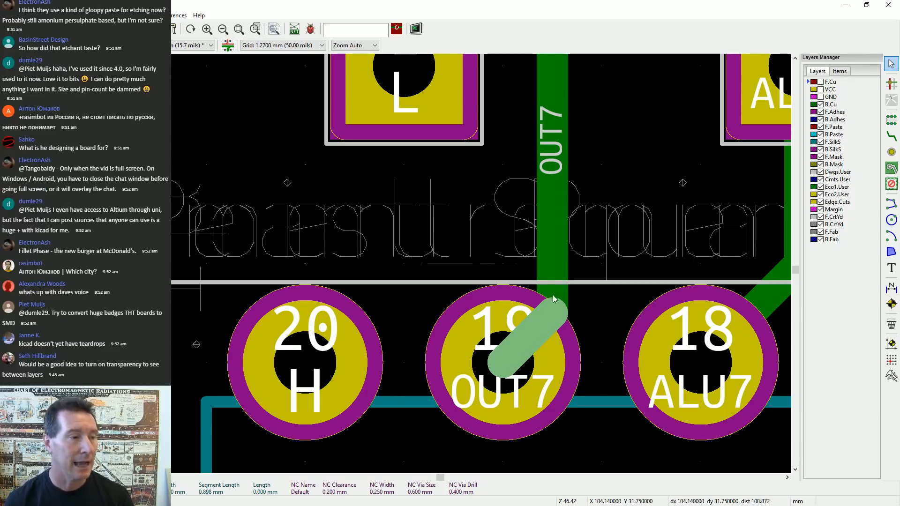
click(528, 258)
click(594, 240)
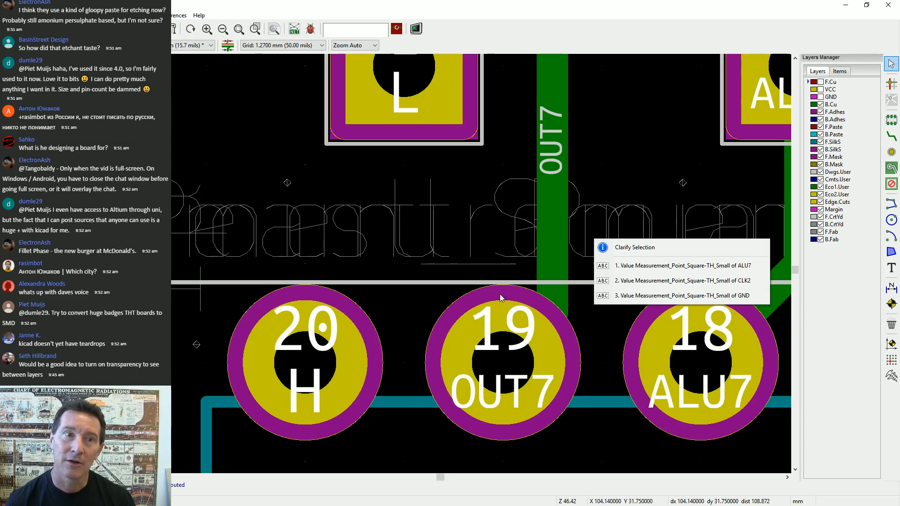
key(Escape)
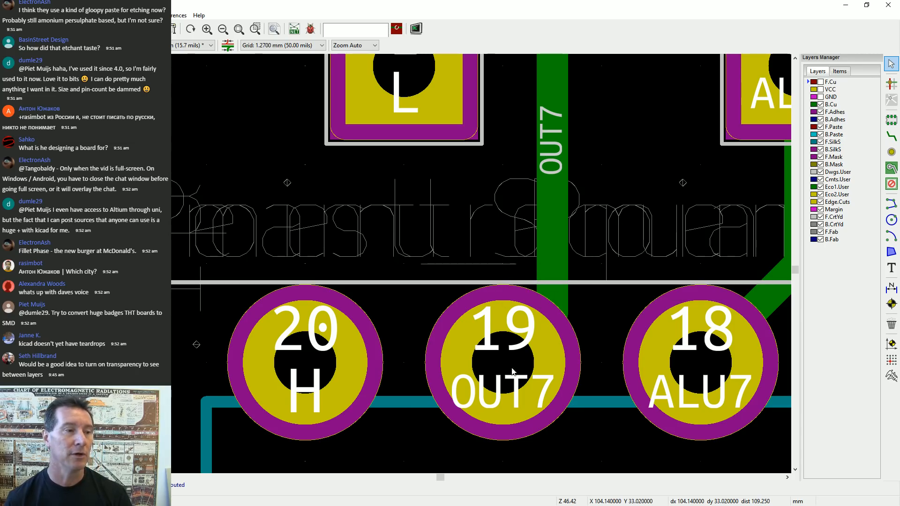
click(515, 355)
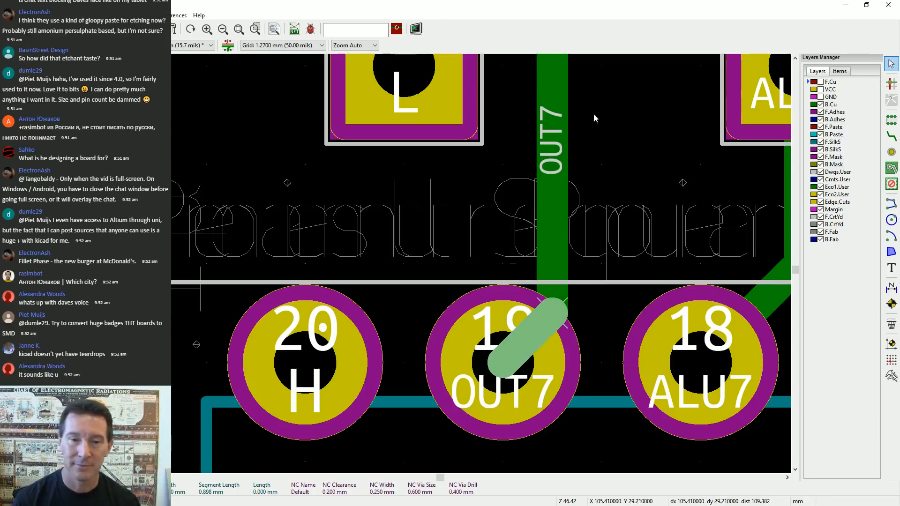
right_click(539, 86)
click(497, 275)
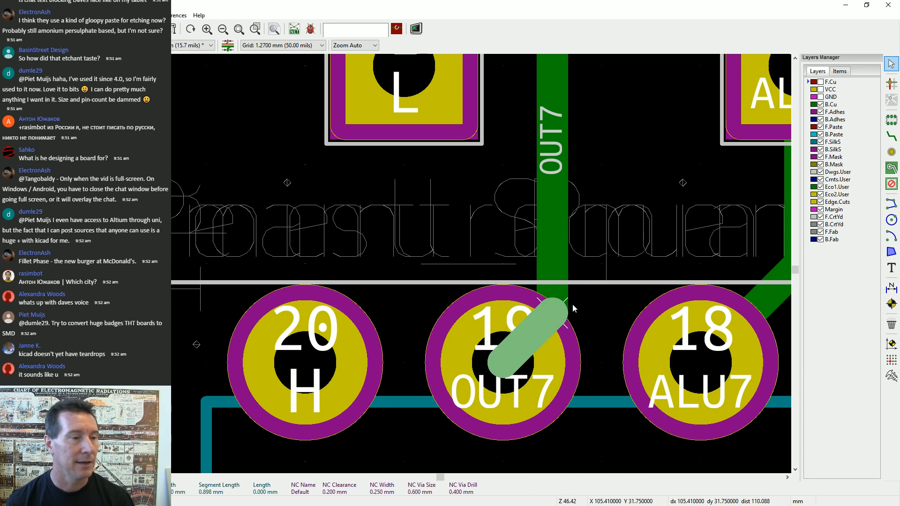
Examine how the OUT tracks enter the Output Register pads and run past the kinks to the Red, Green, Blue and Sync resistors
scroll(417, 267, down, 5)
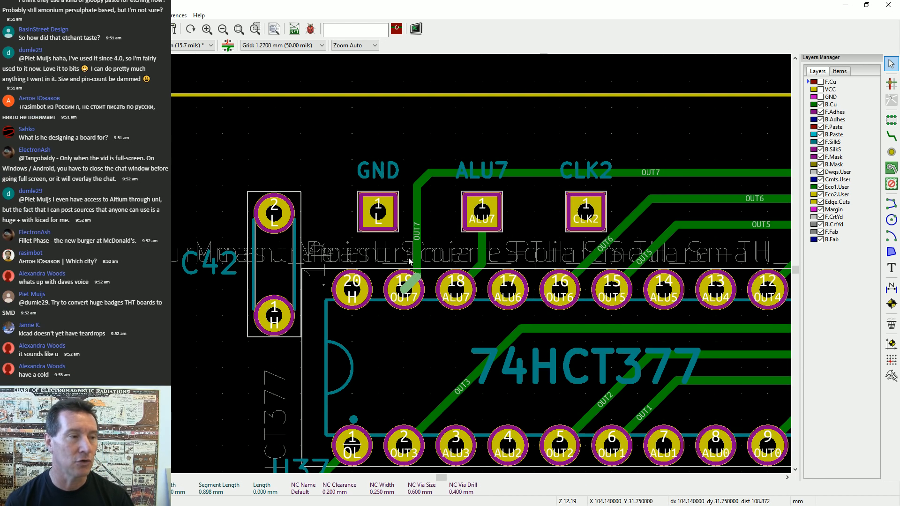
scroll(511, 337, down, 1)
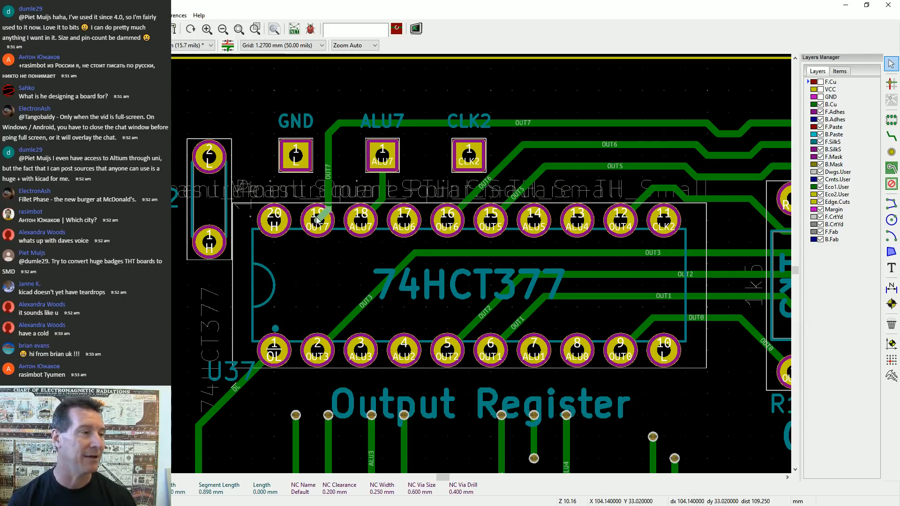
scroll(317, 219, up, 4)
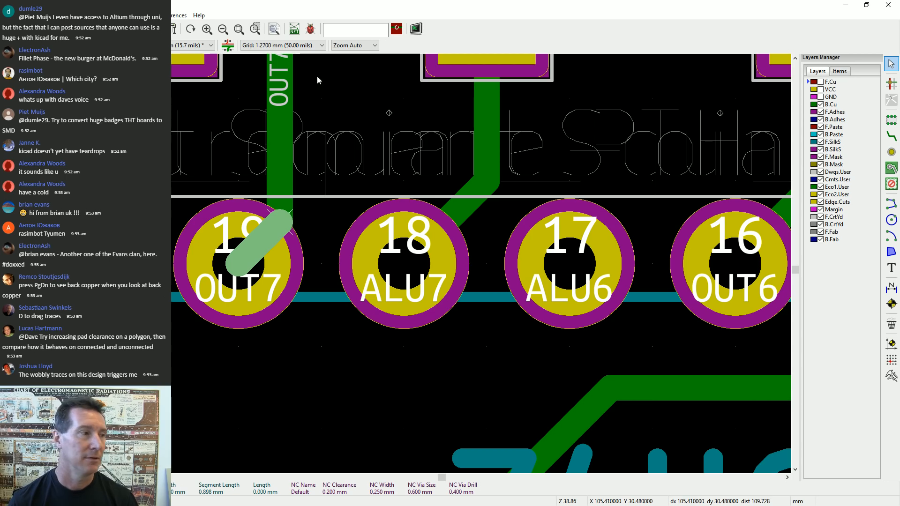
scroll(405, 267, down, 3)
scroll(406, 267, down, 1)
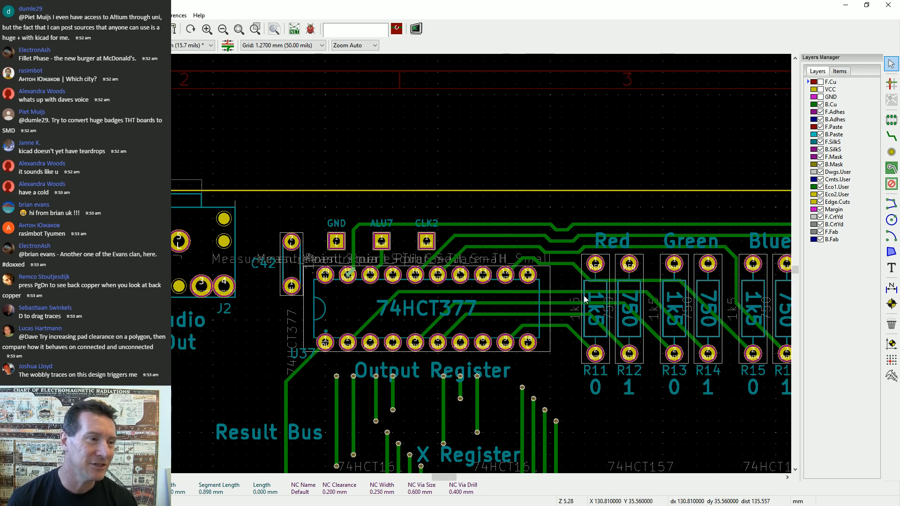
scroll(566, 238, up, 1)
scroll(404, 263, up, 4)
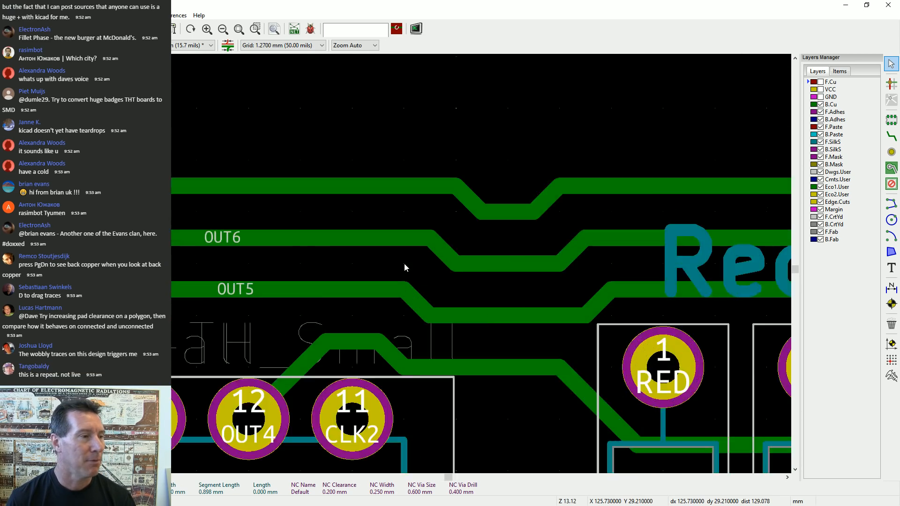
scroll(386, 253, down, 2)
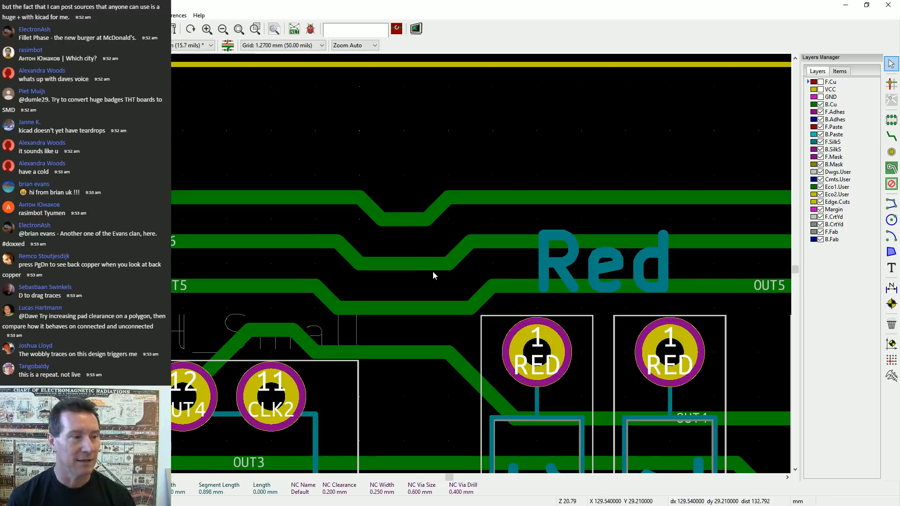
scroll(412, 272, down, 3)
scroll(404, 263, down, 3)
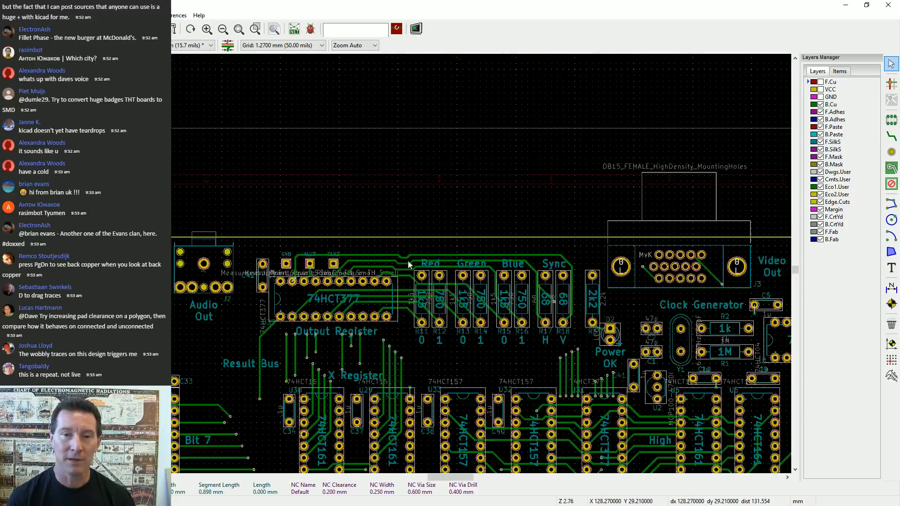
scroll(404, 264, up, 4)
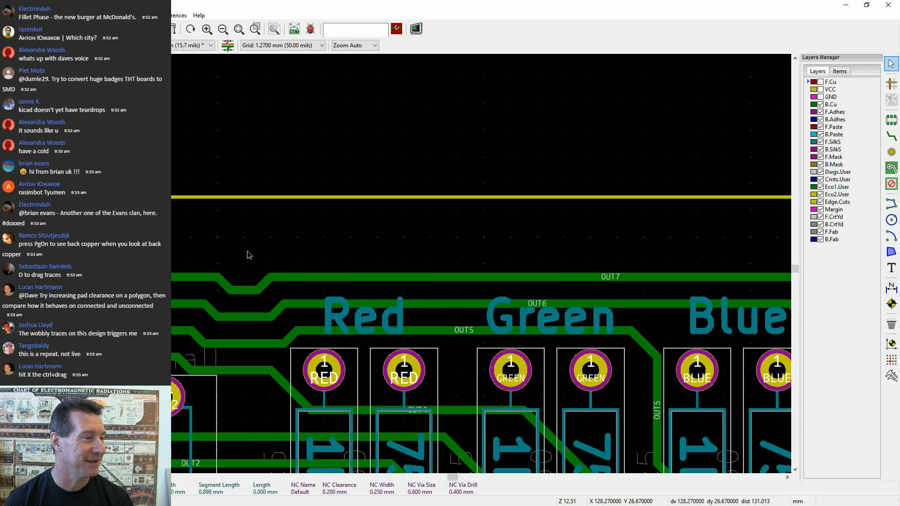
middle_drag(247, 253, 524, 176)
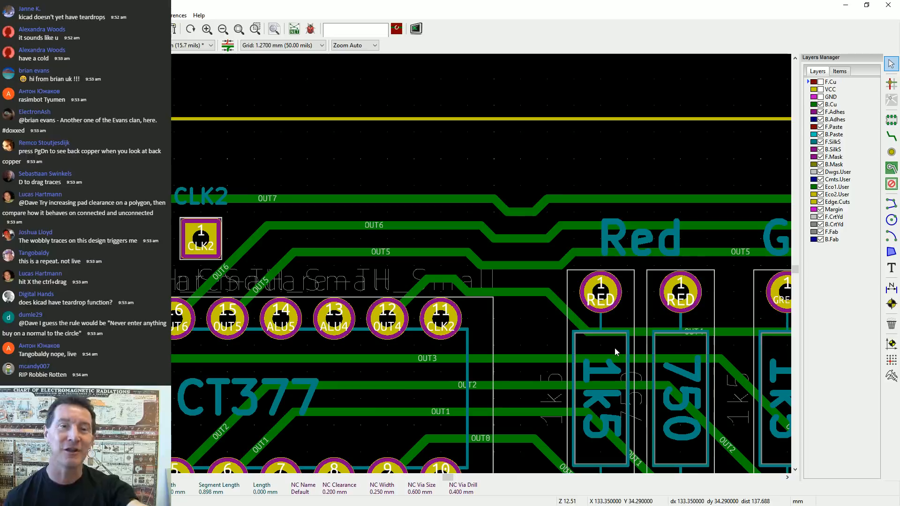
scroll(628, 348, down, 4)
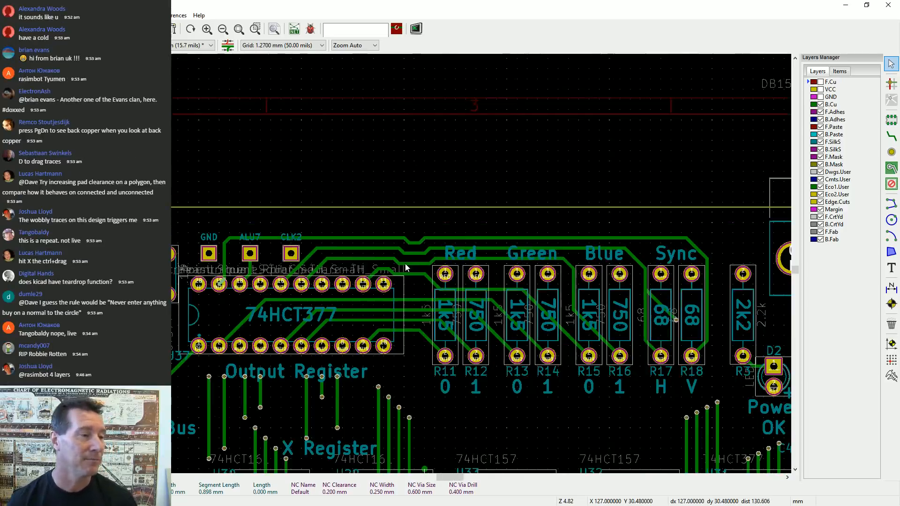
scroll(463, 280, down, 3)
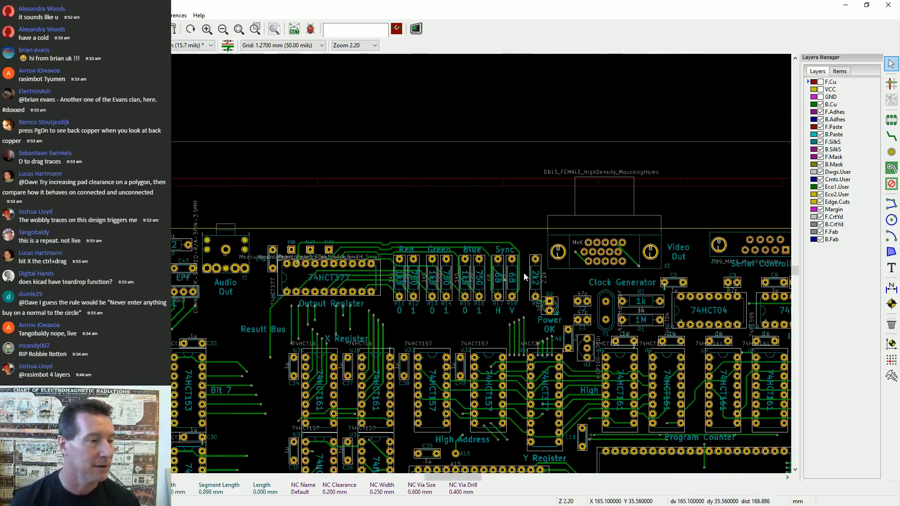
Inspect the back copper tracks around the Sync resistors and the pins of the Video Out connector J3
middle_drag(541, 277, 373, 255)
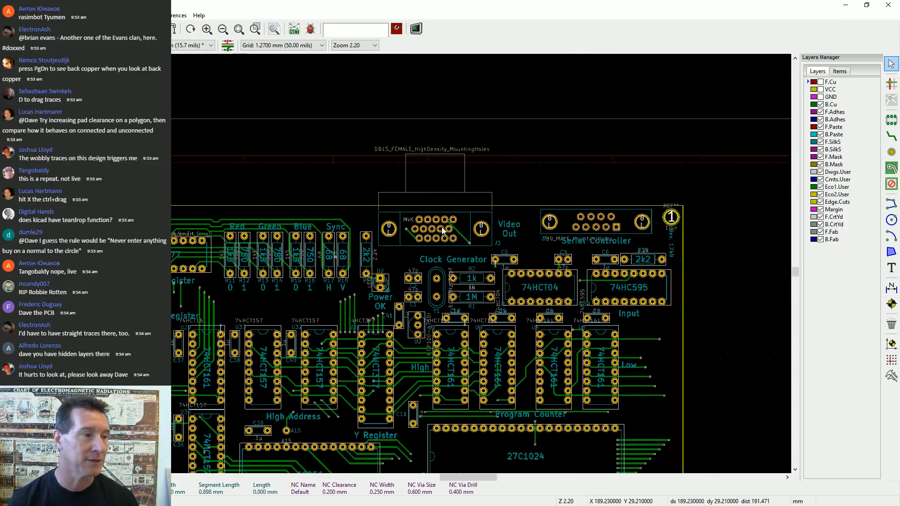
scroll(442, 230, up, 1)
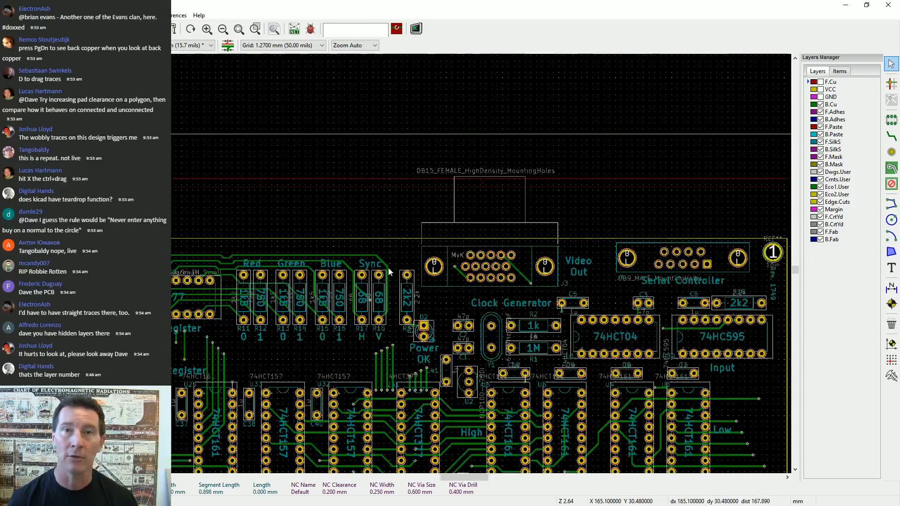
middle_drag(389, 272, 666, 273)
scroll(693, 279, up, 1)
middle_drag(317, 267, 218, 260)
scroll(220, 259, down, 1)
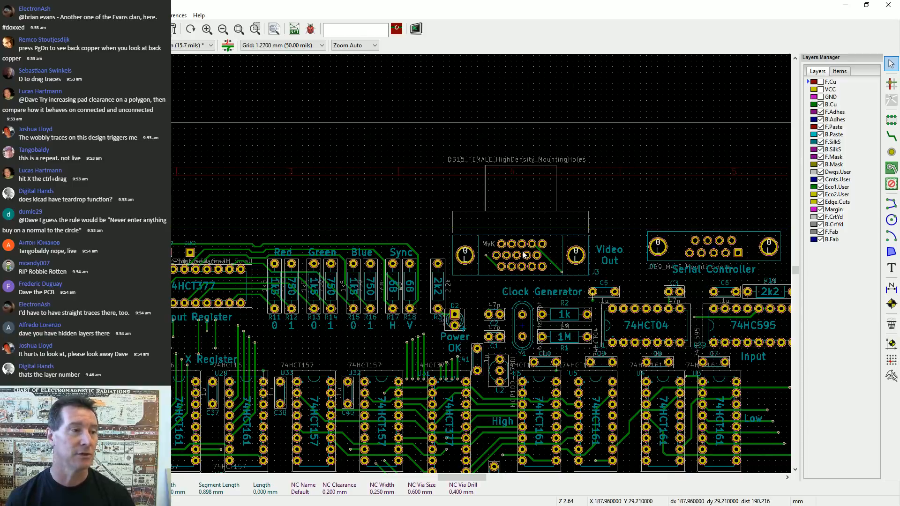
scroll(524, 254, up, 1)
scroll(405, 268, up, 2)
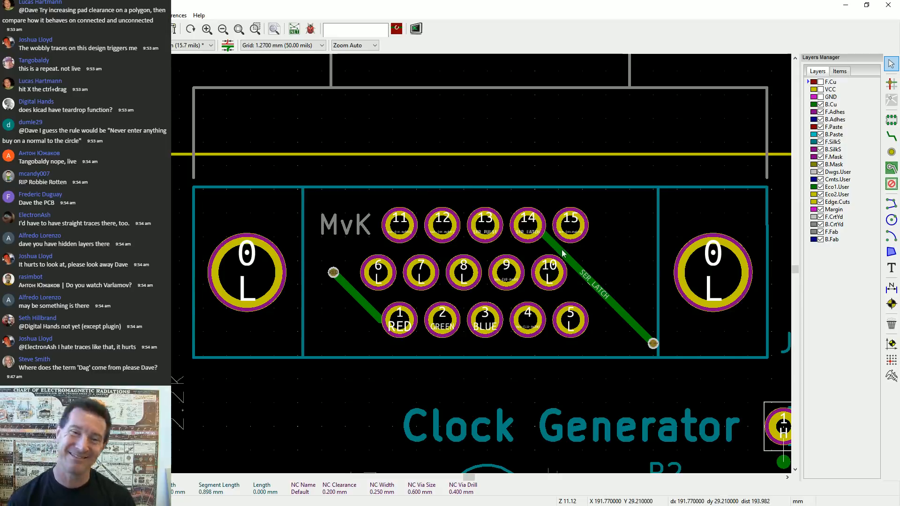
scroll(562, 232, down, 6)
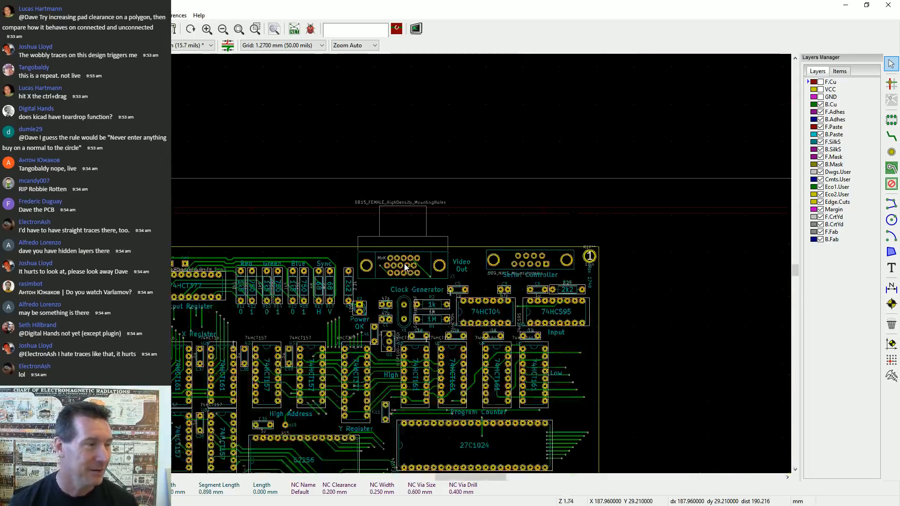
Delete the short stub track below the left pad of capacitor C5 near the Clock Generator
scroll(406, 267, up, 3)
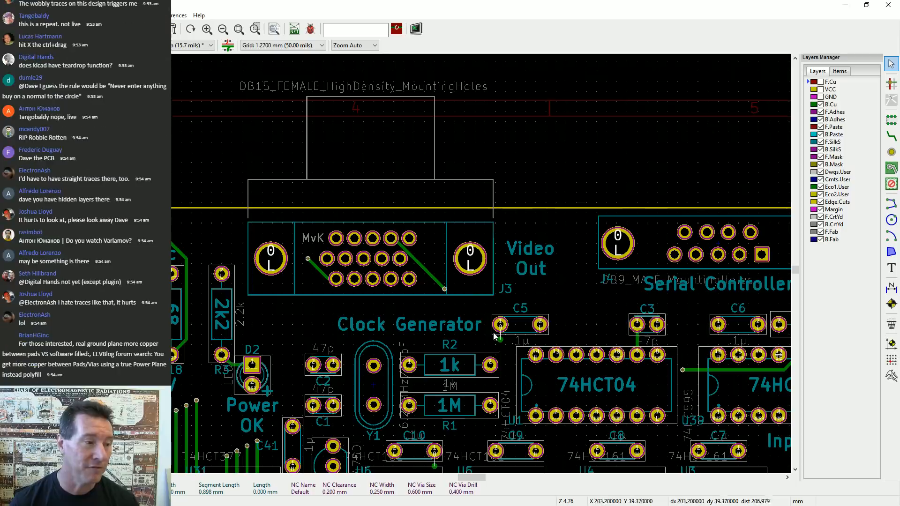
key(Delete)
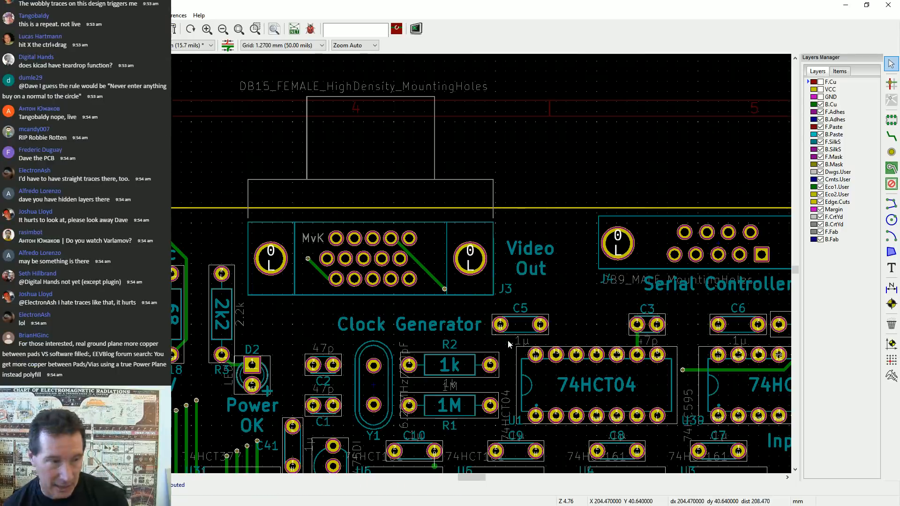
Examine the back copper routing from the Program Counter chips through the memory and Control Unit areas to the accumulator section
scroll(680, 338, up, 1)
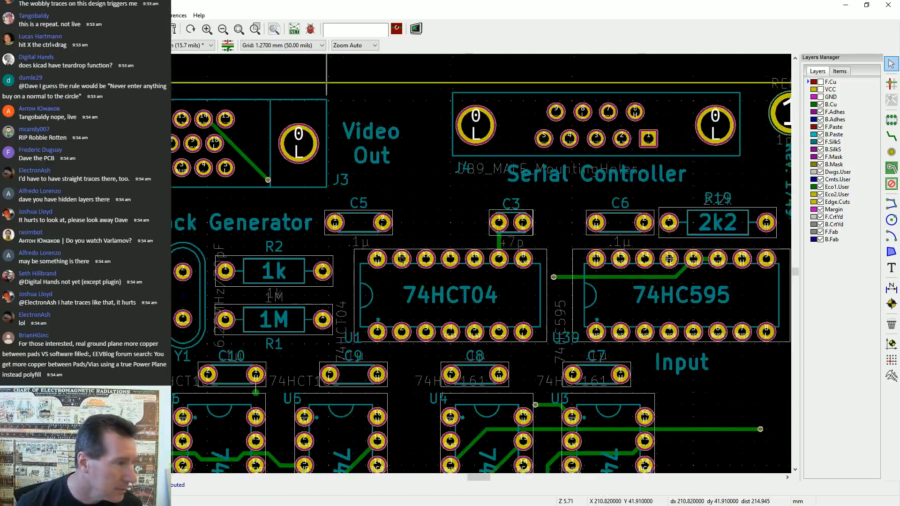
scroll(437, 221, up, 1)
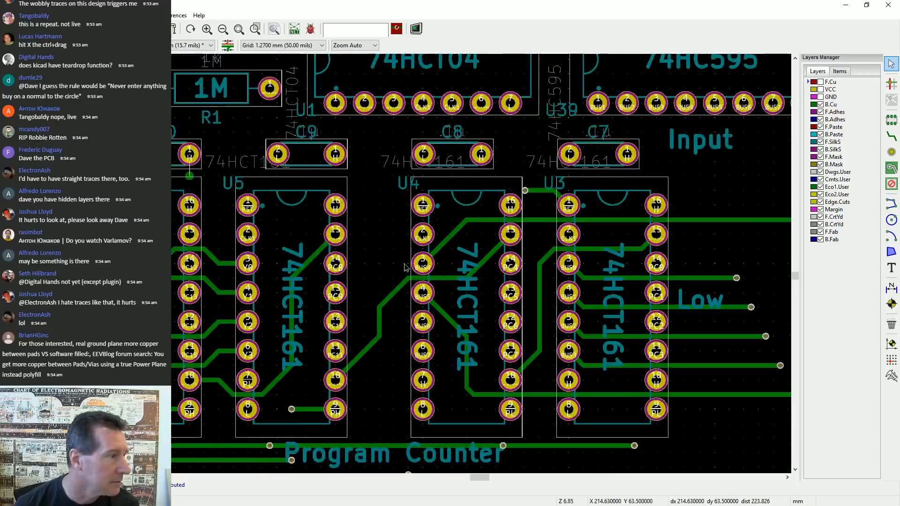
middle_drag(436, 221, 542, 231)
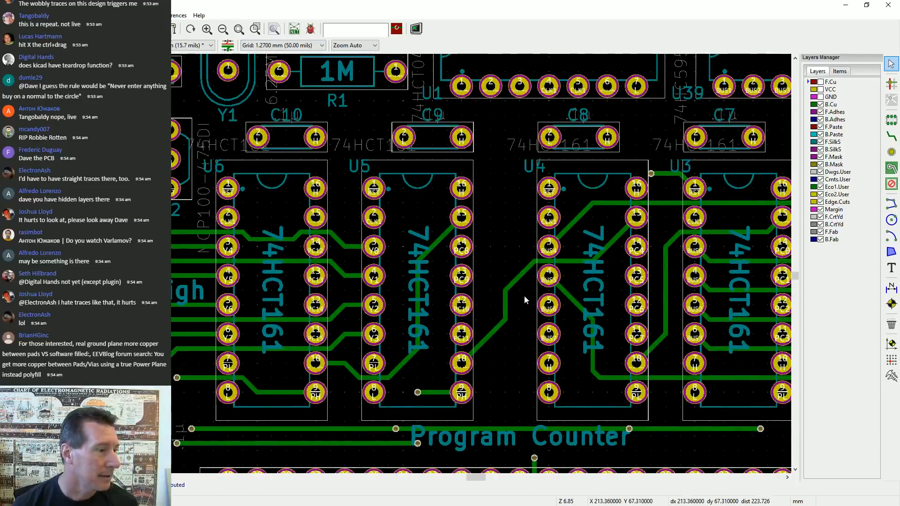
scroll(524, 298, up, 1)
middle_drag(395, 248, 371, 201)
middle_drag(619, 428, 472, 248)
scroll(402, 261, down, 8)
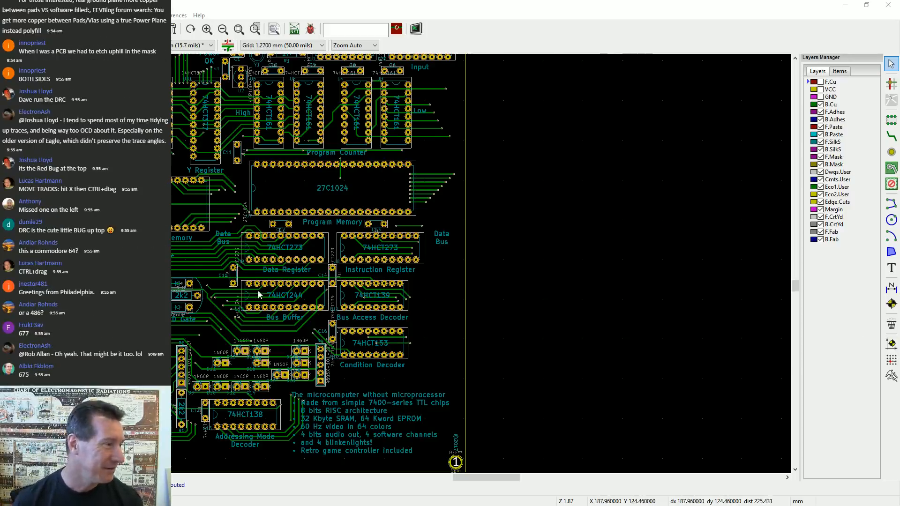
middle_drag(259, 294, 609, 287)
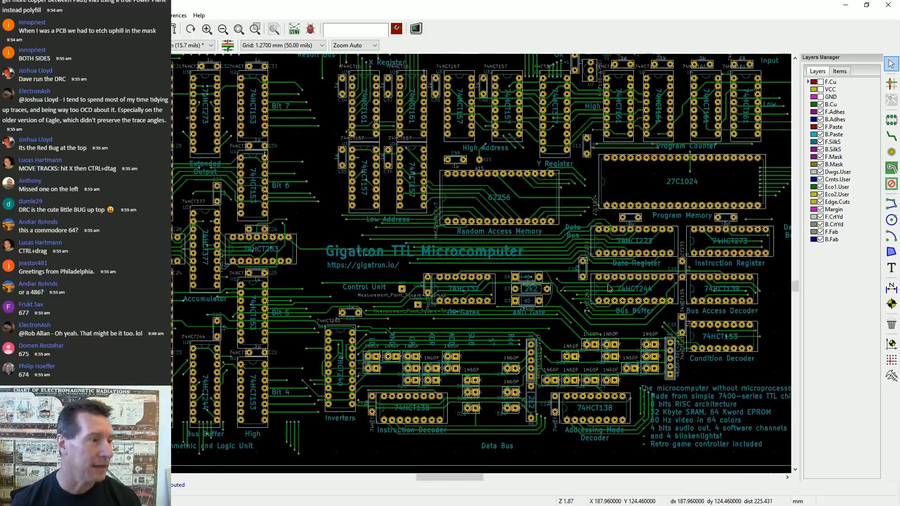
middle_drag(576, 415, 685, 336)
middle_drag(413, 268, 538, 331)
scroll(601, 234, up, 1)
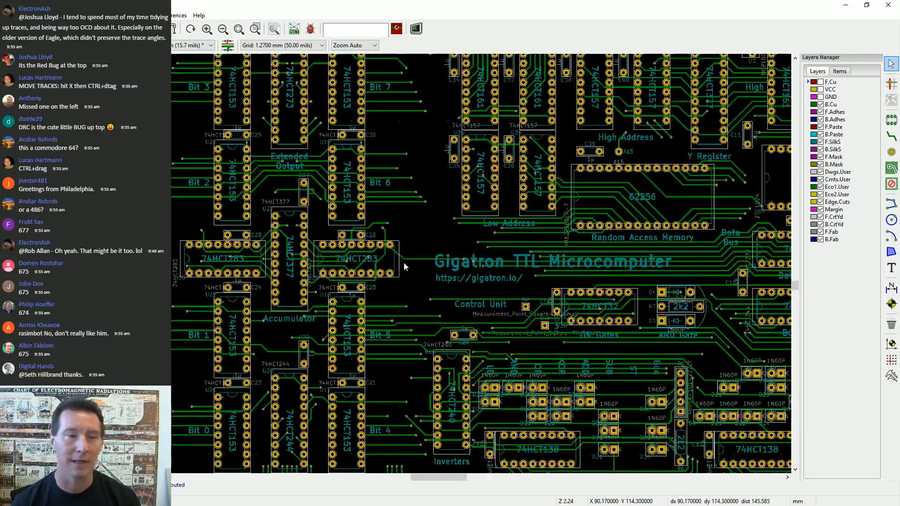
Examine the back copper tracks around the memory chips, the OUT track kinks above the Output Register, and the Arithmetic and Logic Unit area
scroll(404, 266, up, 2)
middle_drag(604, 199, 433, 373)
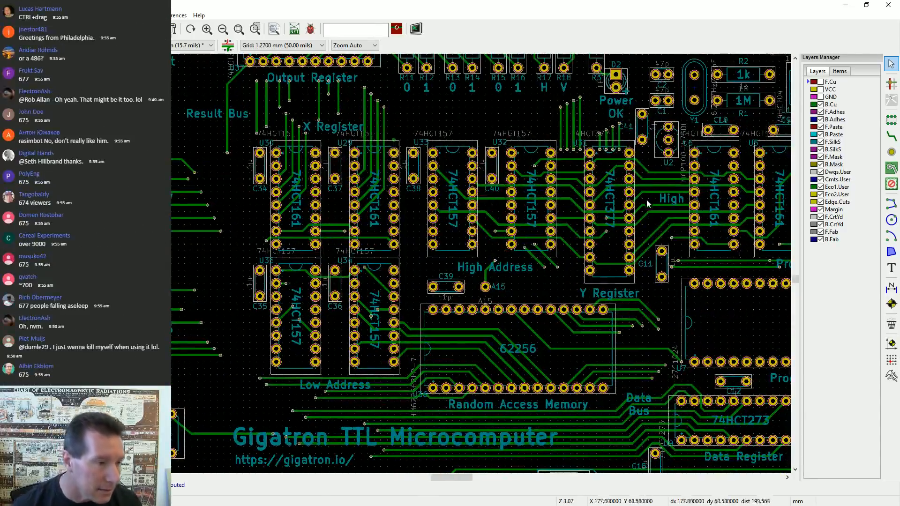
middle_drag(646, 203, 482, 383)
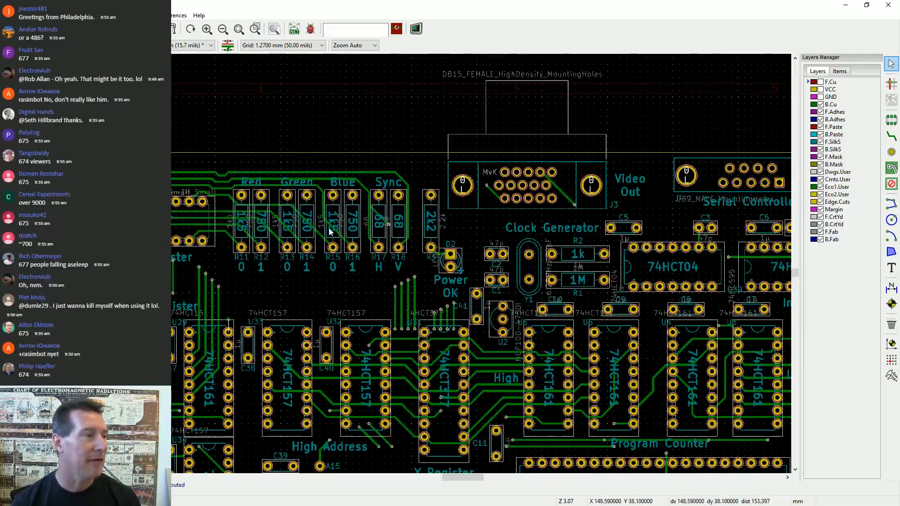
middle_drag(310, 224, 484, 235)
scroll(386, 199, up, 3)
scroll(432, 272, up, 2)
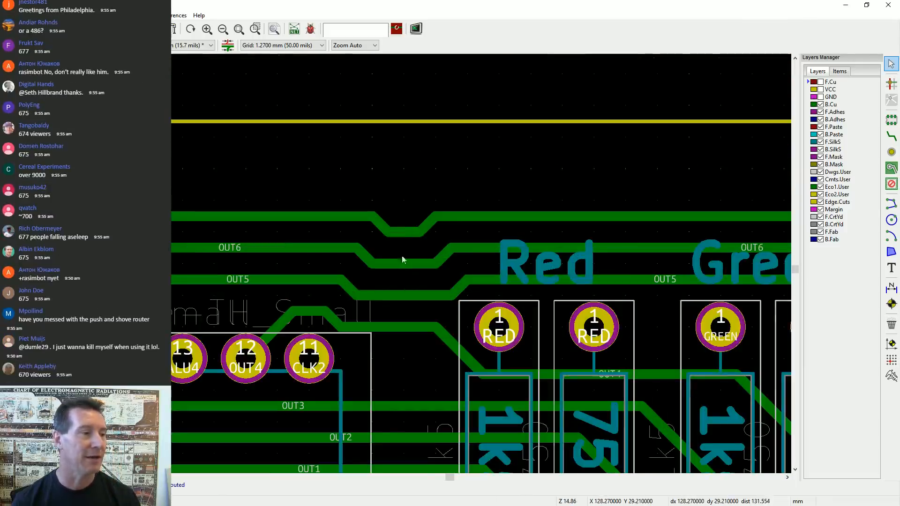
scroll(361, 304, down, 7)
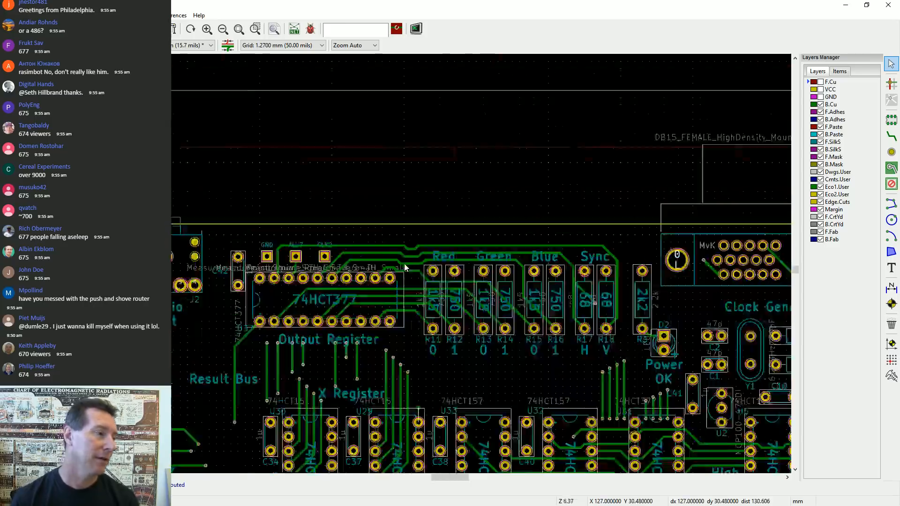
middle_drag(365, 360, 419, 229)
middle_drag(393, 308, 412, 285)
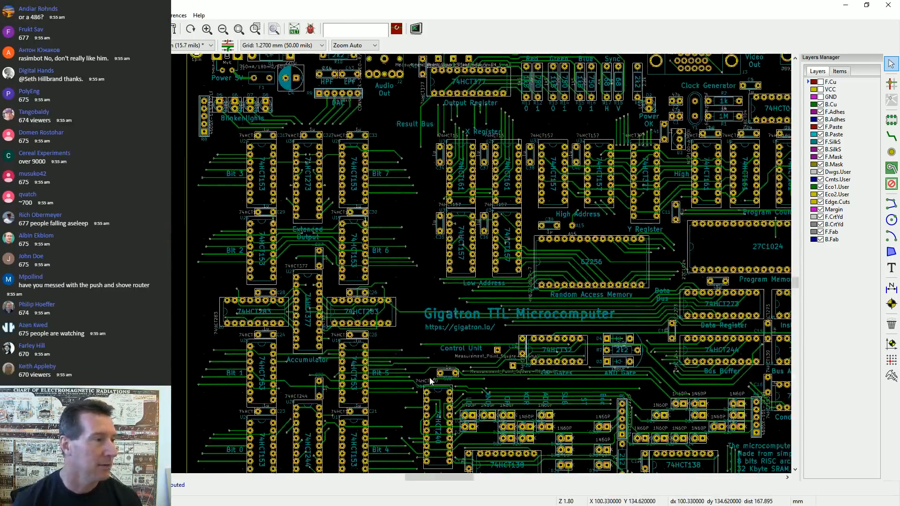
middle_drag(394, 432, 457, 244)
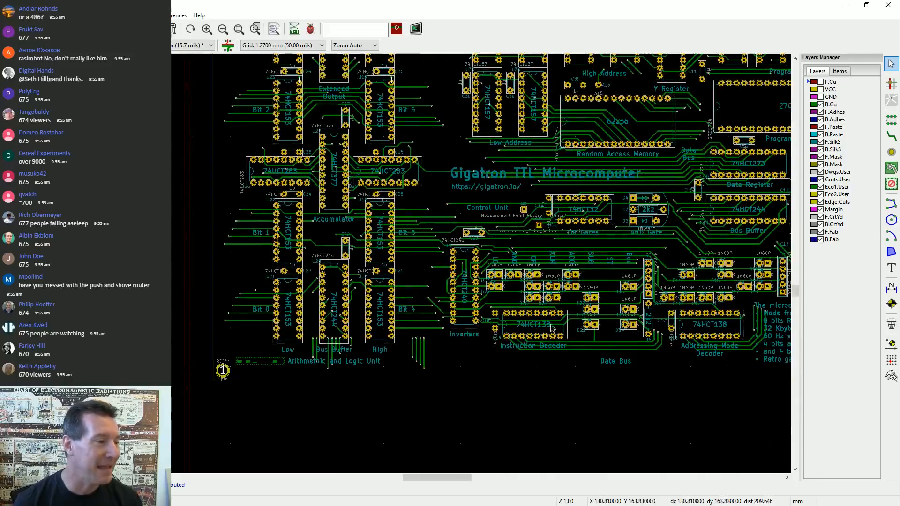
Show the F.Cu layer, hide B.Cu, and look over the front copper tracks across the whole board
middle_drag(551, 327, 501, 328)
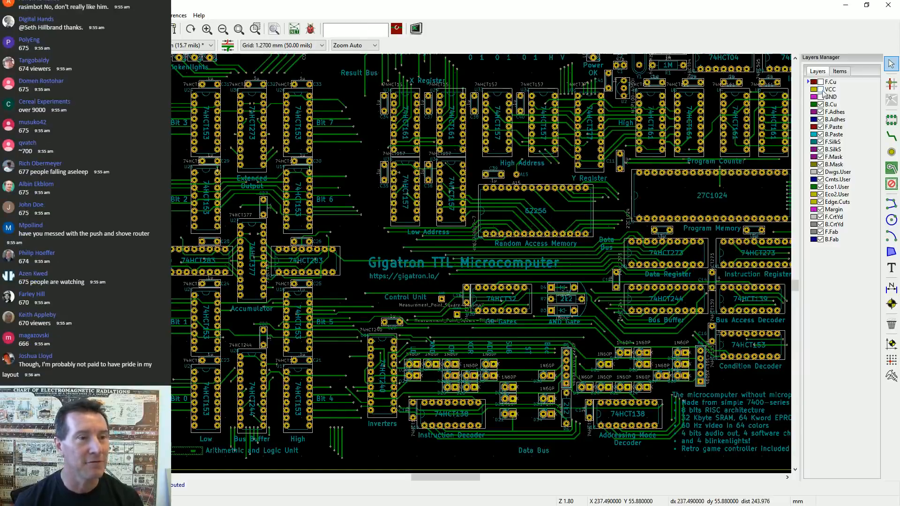
click(821, 82)
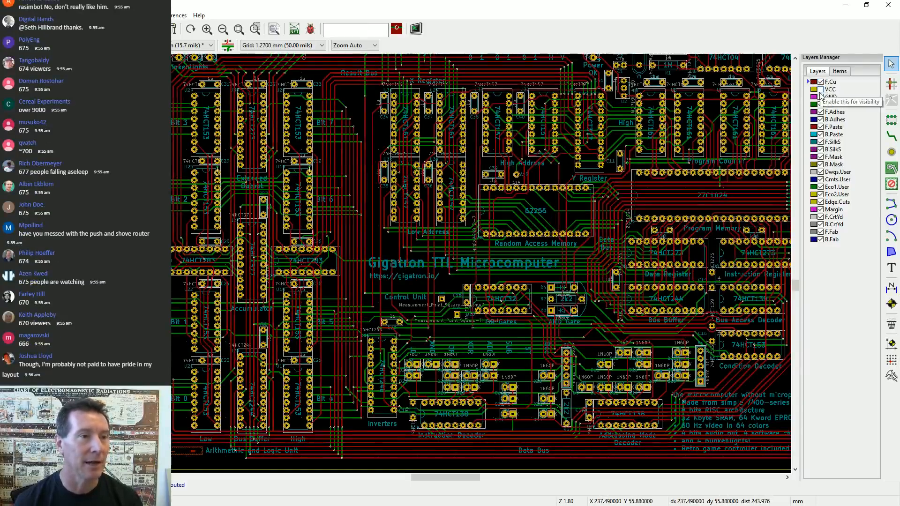
click(820, 104)
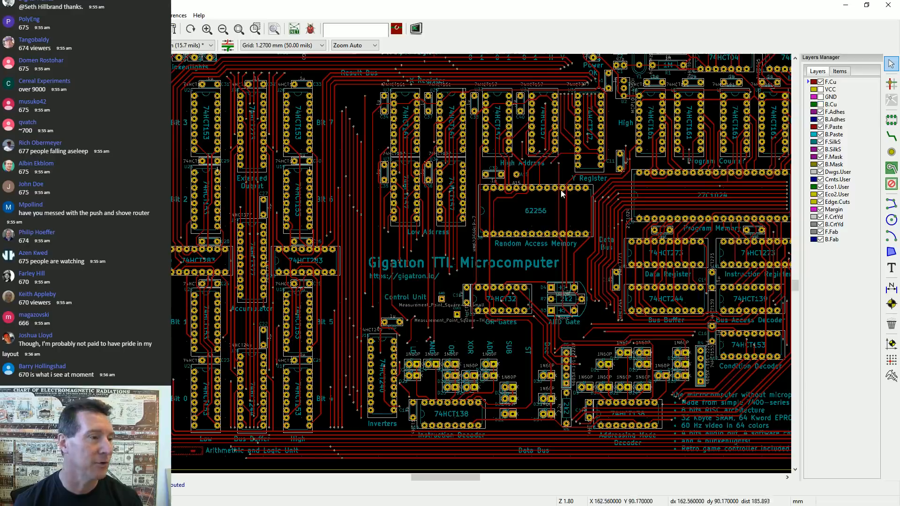
middle_drag(476, 150, 448, 217)
middle_drag(635, 360, 607, 272)
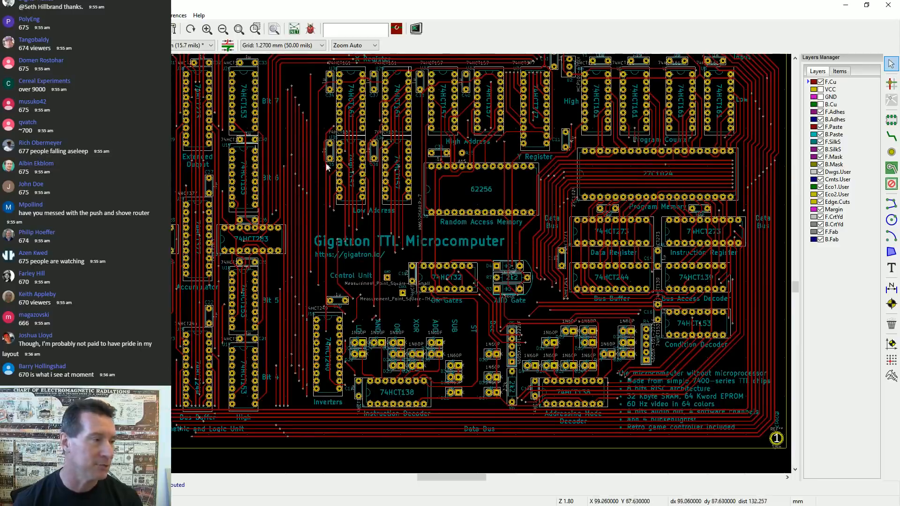
middle_drag(323, 166, 359, 259)
middle_drag(415, 253, 415, 281)
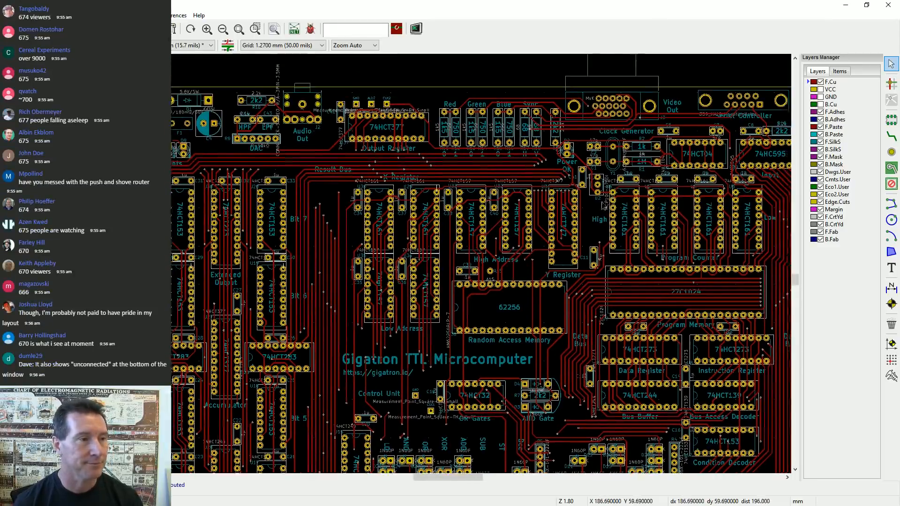
middle_drag(604, 205, 575, 241)
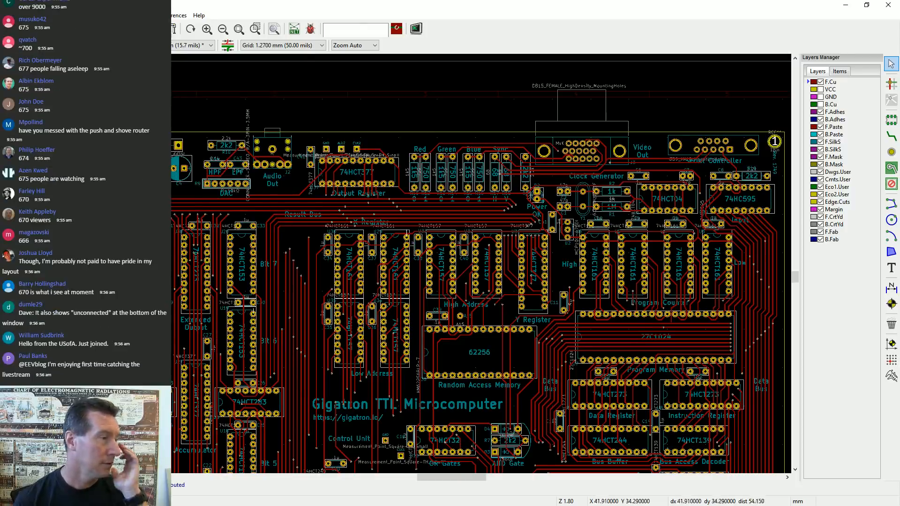
Examine the pads and footprint details of power connector J1 and the front copper tracks near the Blinkenlights LEDs and DAC
middle_drag(114, 158, 360, 178)
scroll(360, 178, up, 5)
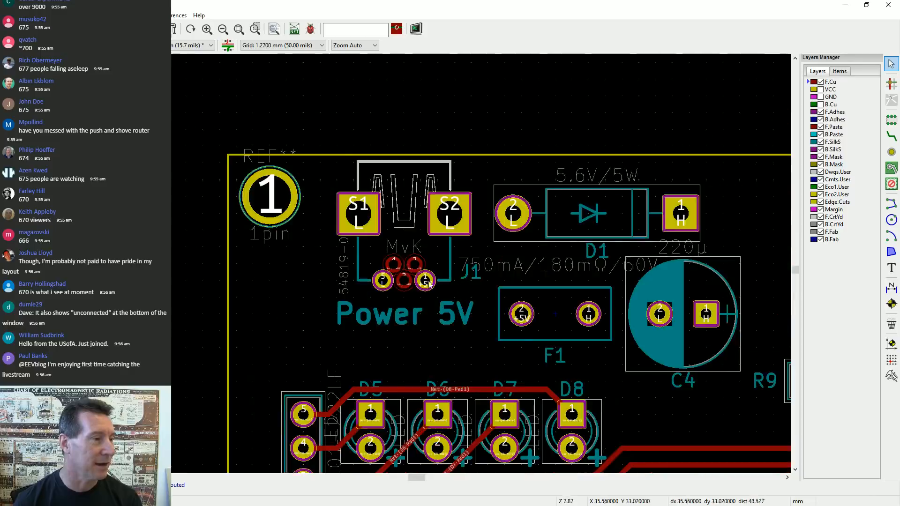
scroll(429, 284, up, 5)
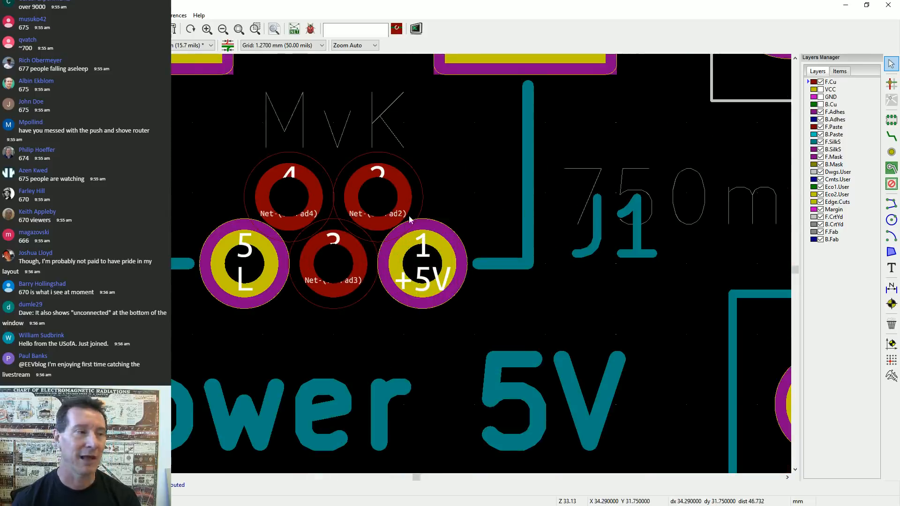
scroll(429, 311, down, 6)
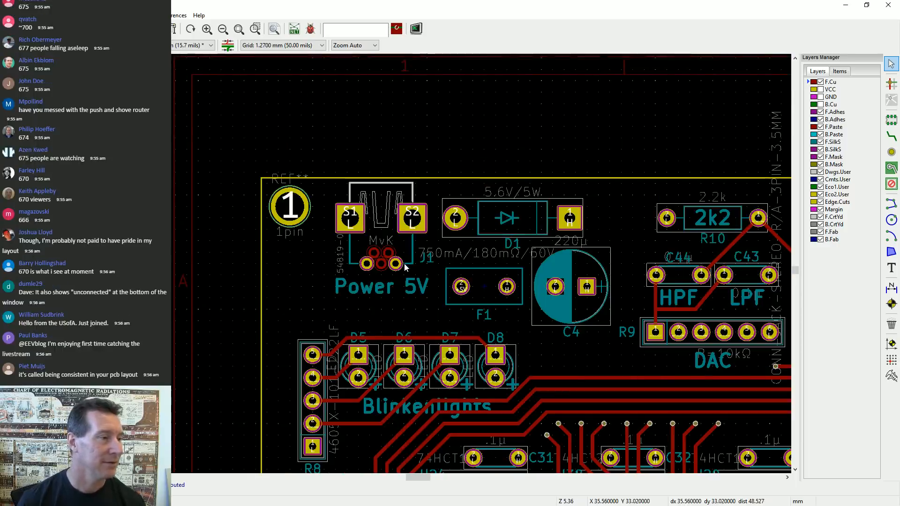
scroll(652, 360, up, 1)
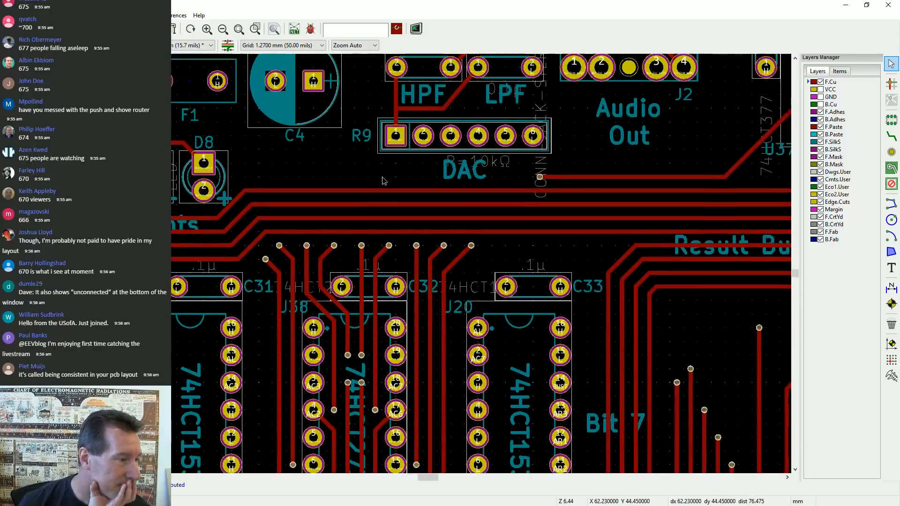
middle_drag(294, 170, 405, 241)
scroll(405, 241, up, 4)
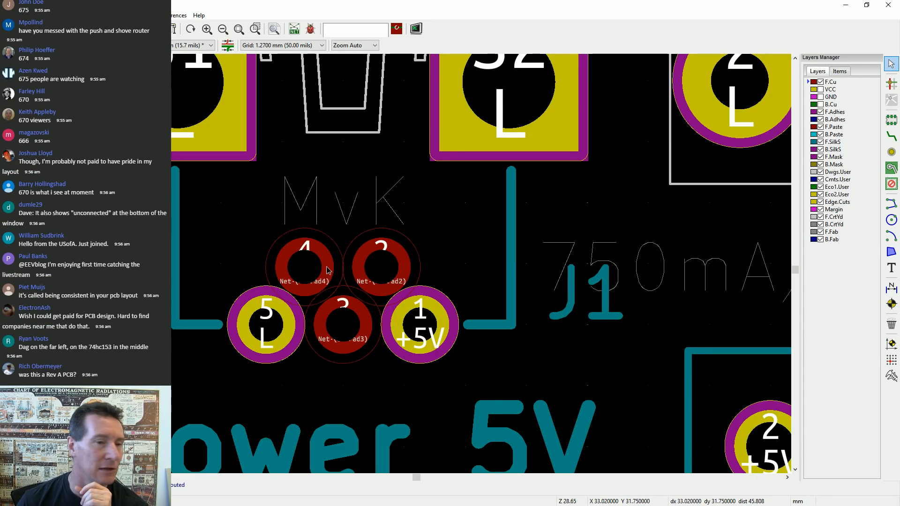
scroll(422, 224, up, 1)
right_click(329, 185)
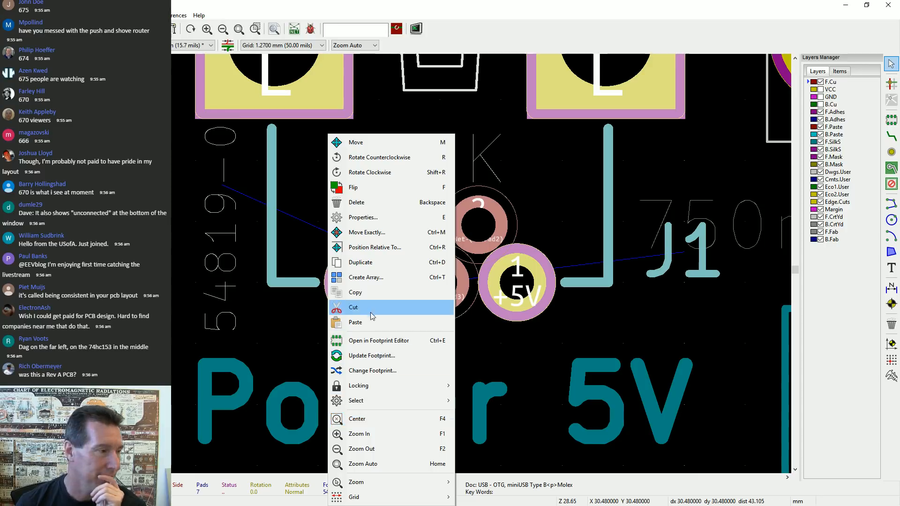
click(550, 181)
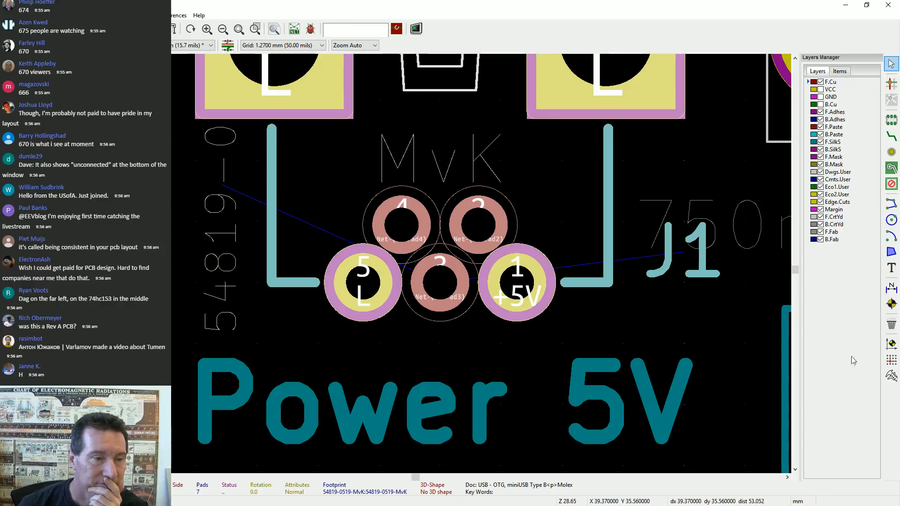
scroll(532, 302, down, 5)
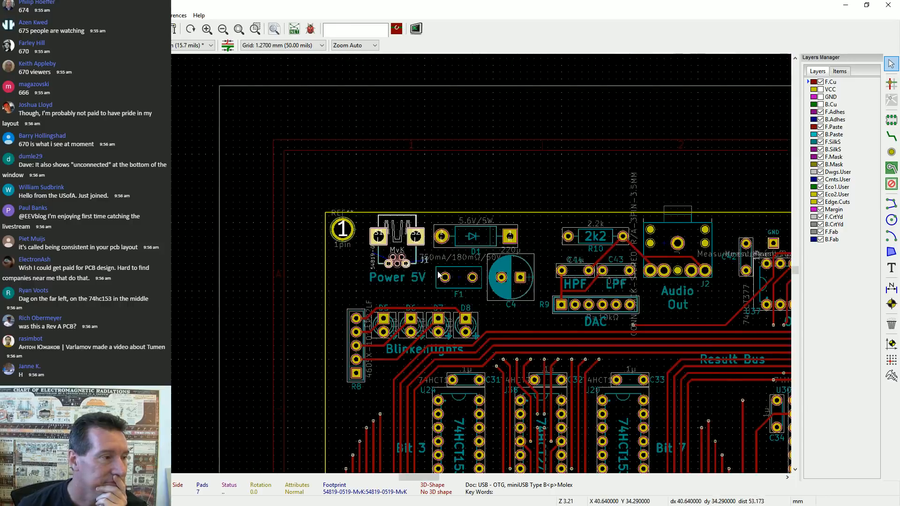
scroll(416, 269, up, 3)
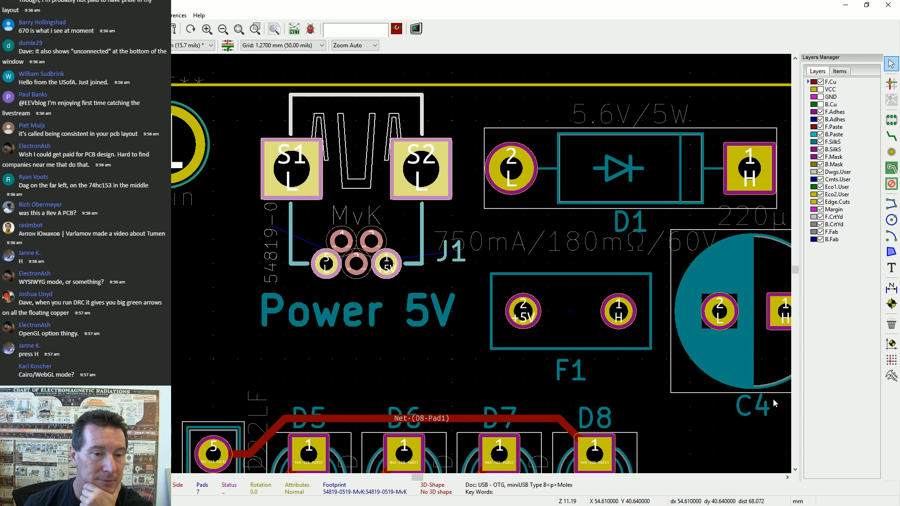
Clear the selection of connector J1 and try high contrast mode on the front copper view around it
click(470, 318)
key(h)
key(h)
key(h)
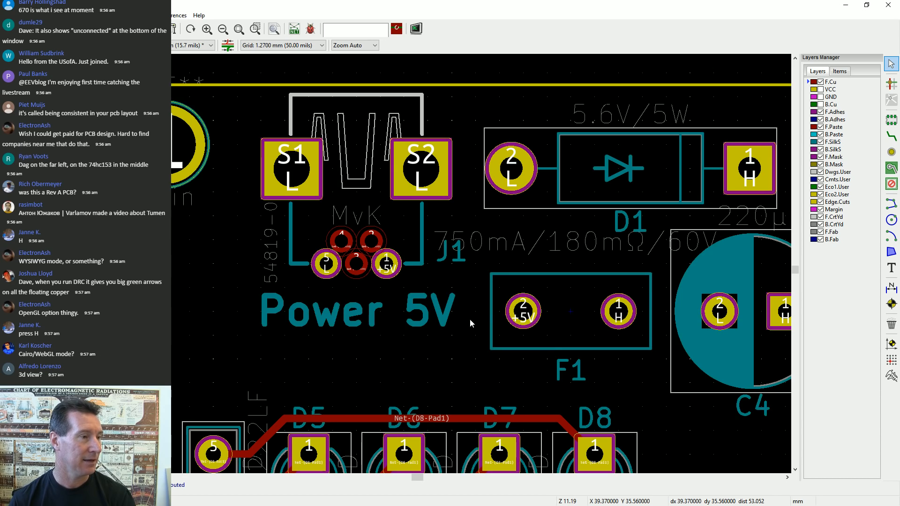
key(h)
key(h)
key(h)
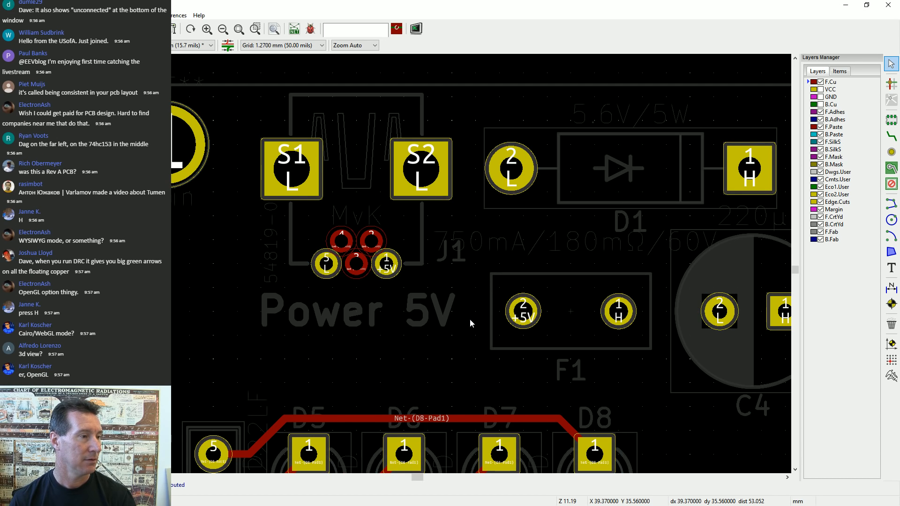
key(h)
key(h)
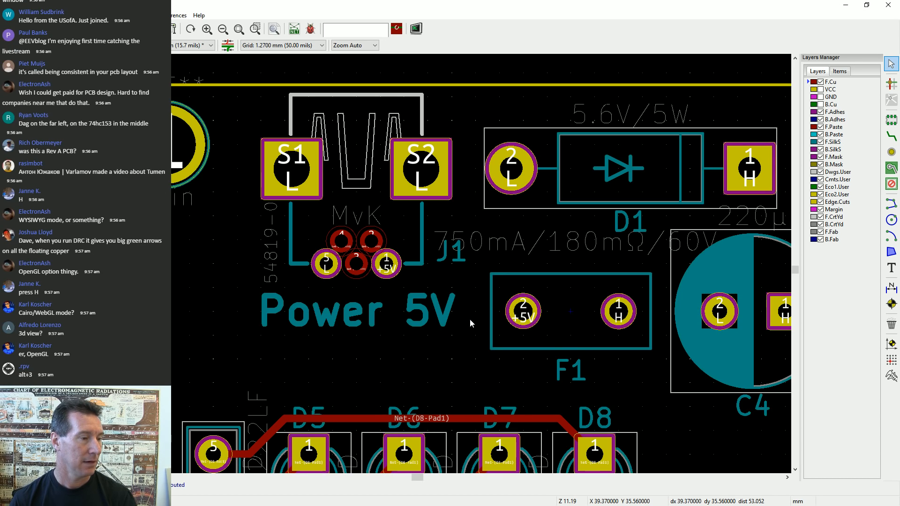
key(h)
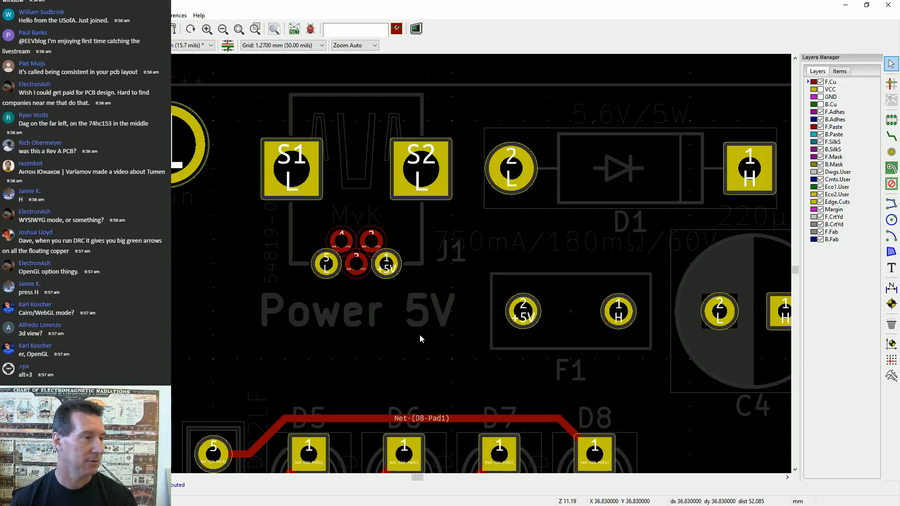
key(h)
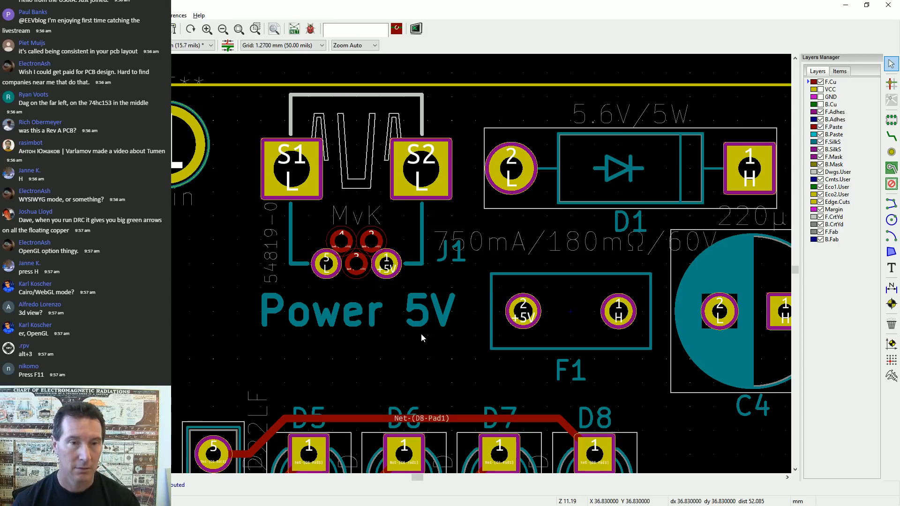
key(alt+3)
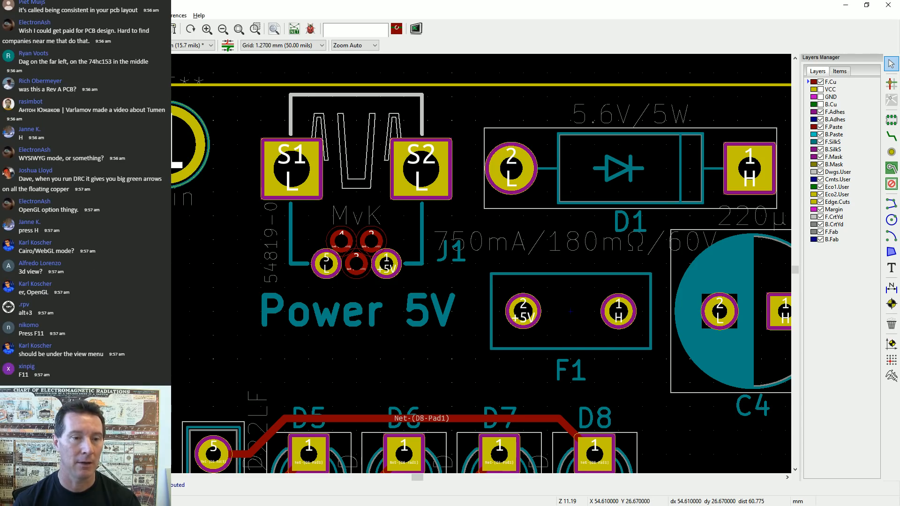
click(408, 334)
click(386, 361)
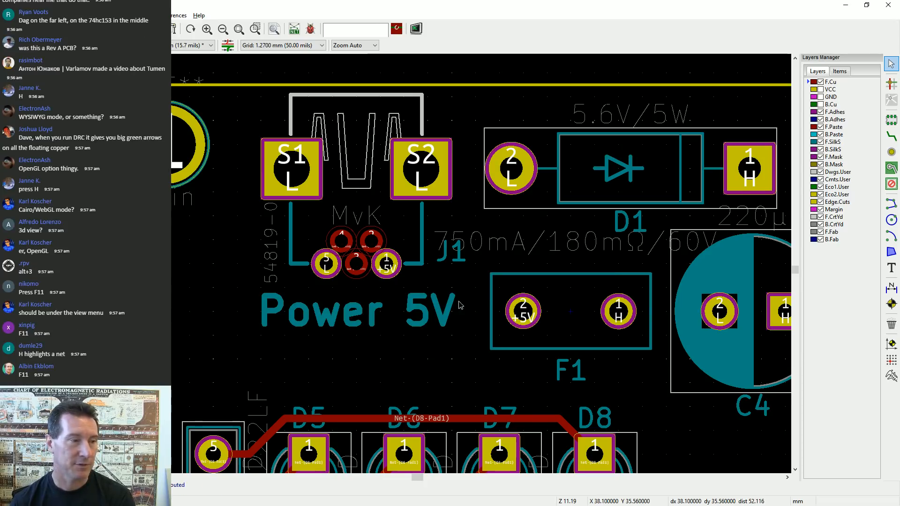
middle_drag(459, 301, 484, 321)
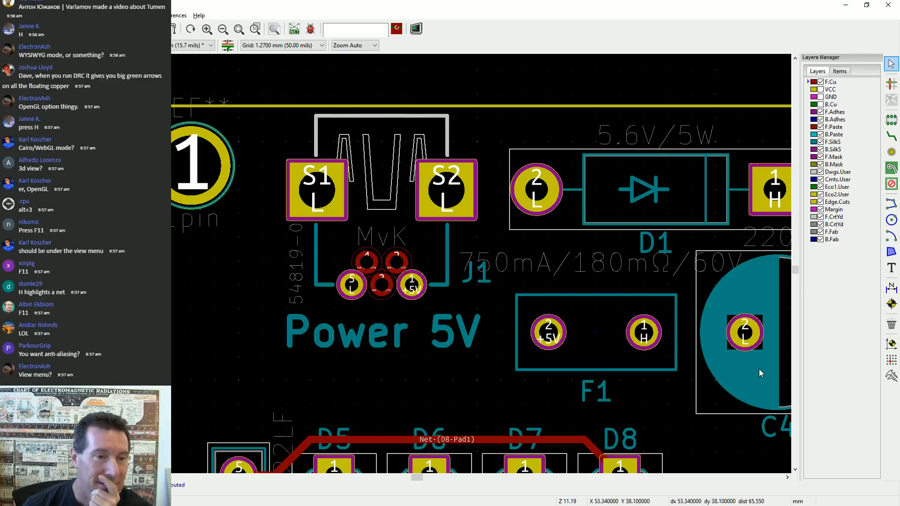
scroll(602, 183, up, 6)
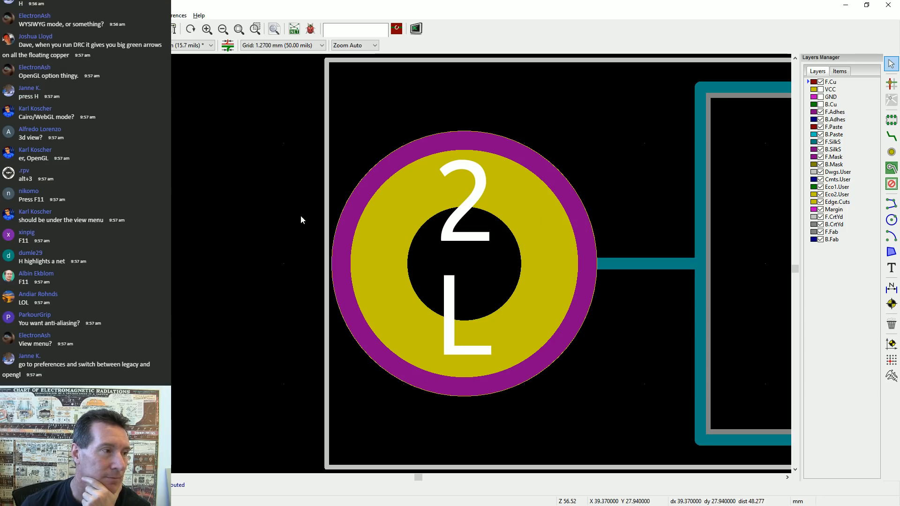
scroll(406, 268, down, 1)
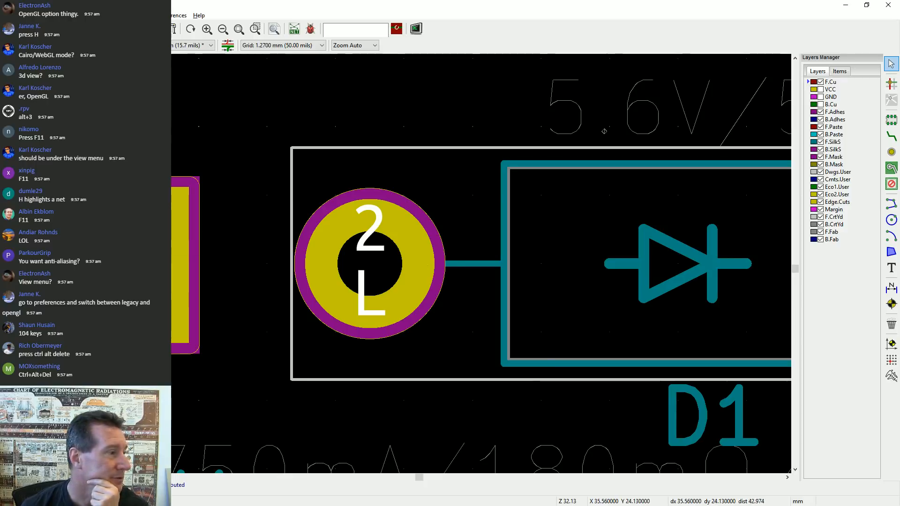
Look through the drawing and contrast mode options, trying high contrast mode on the pads around diode D1 and switching it off again
mouse_move(140, 266)
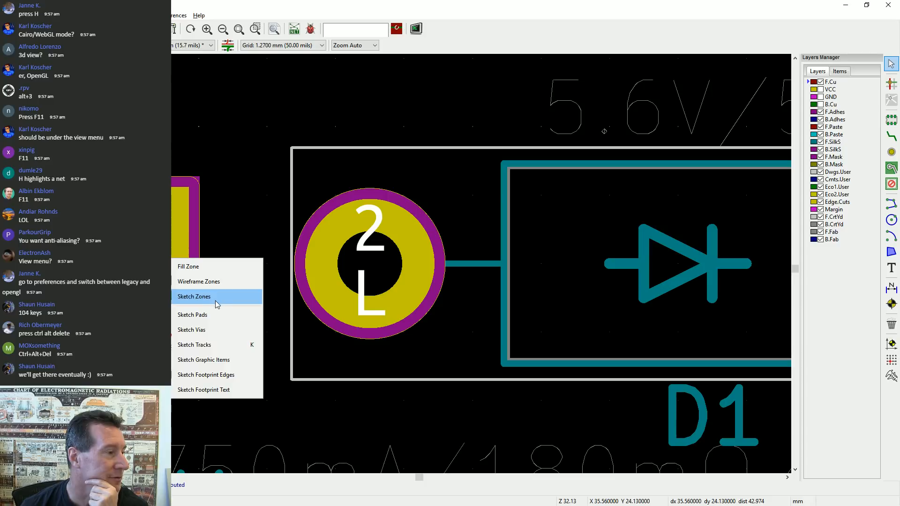
click(206, 271)
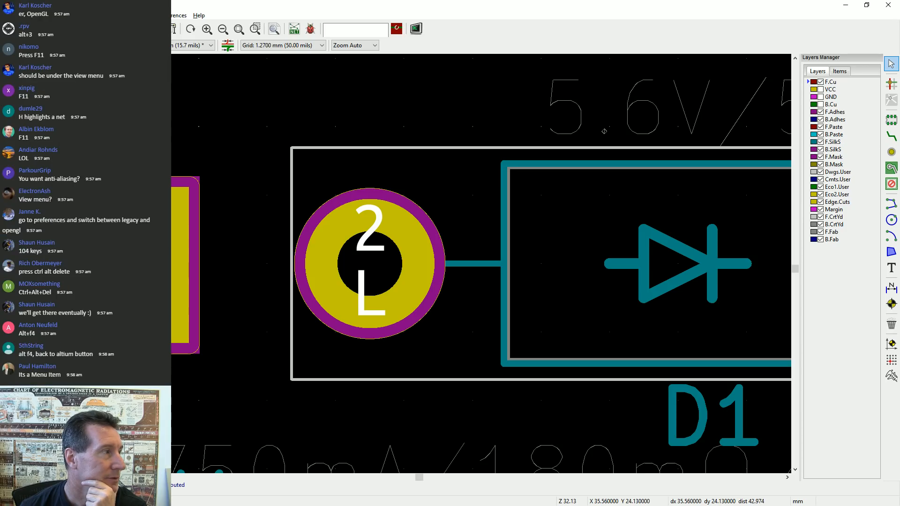
mouse_move(108, 265)
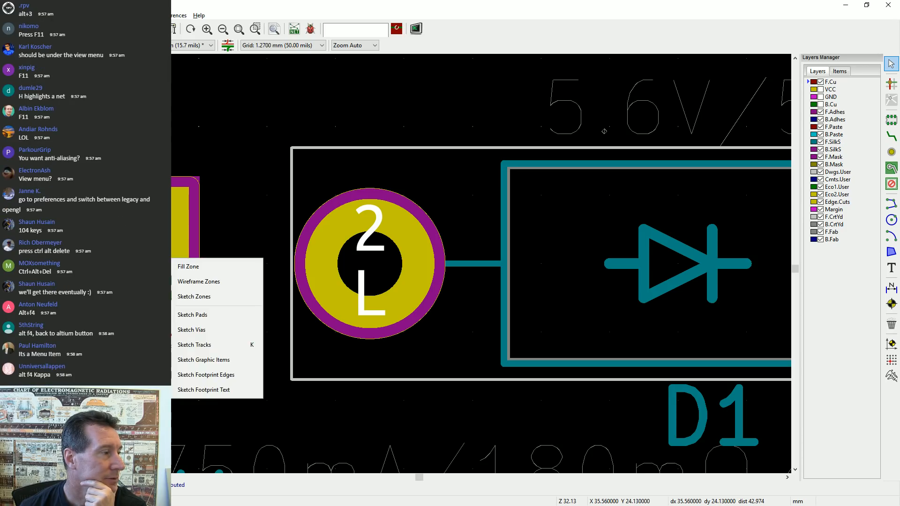
mouse_move(108, 281)
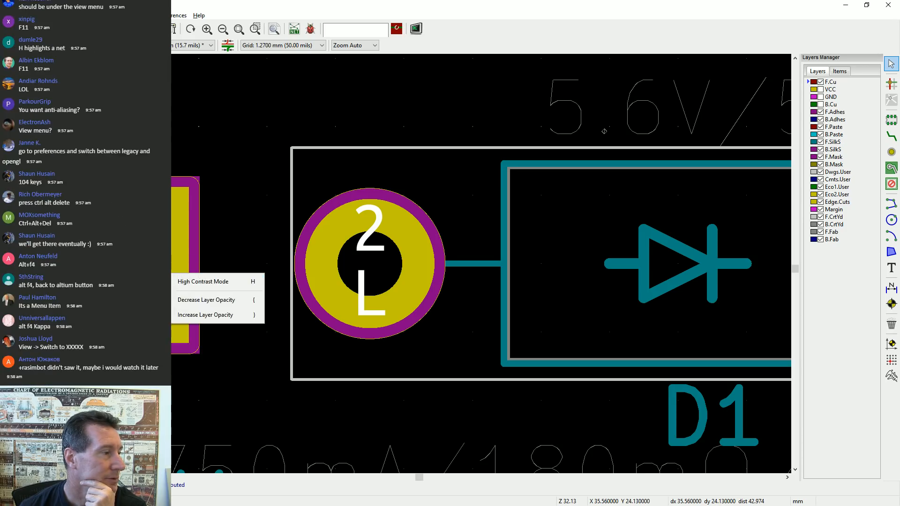
click(234, 287)
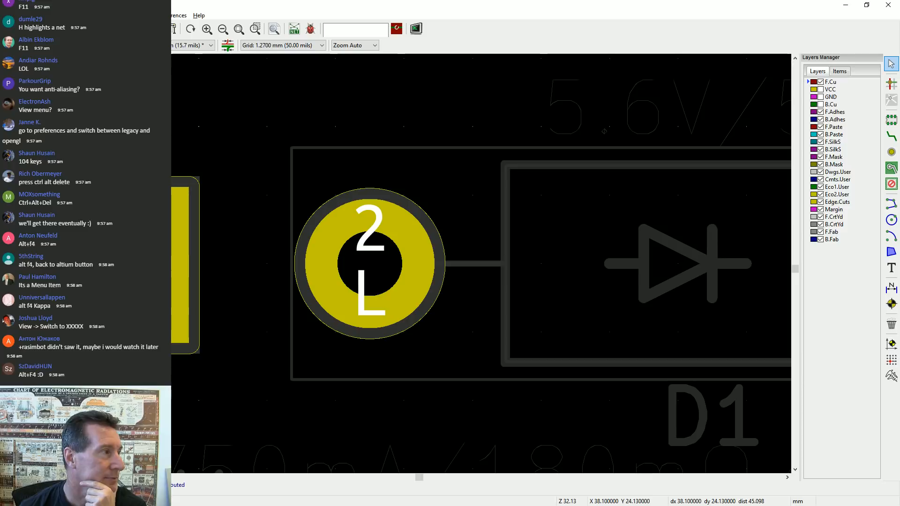
mouse_move(157, 282)
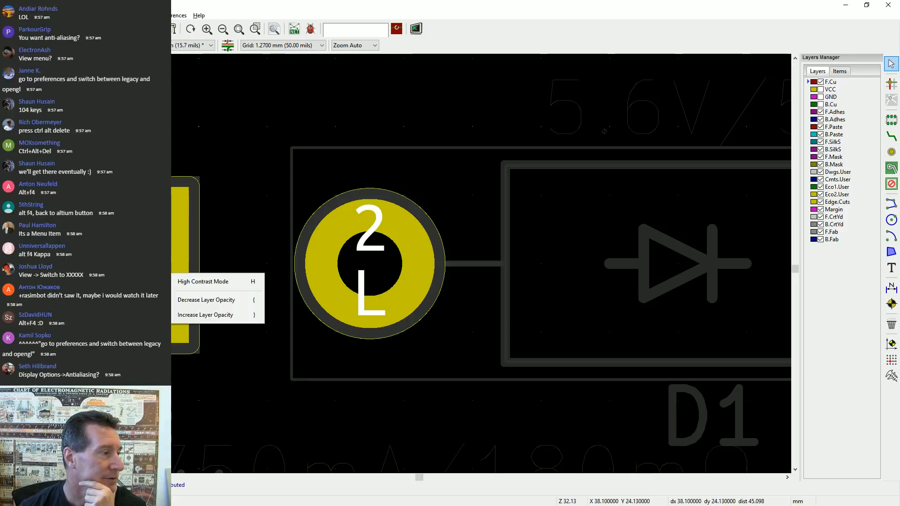
click(204, 282)
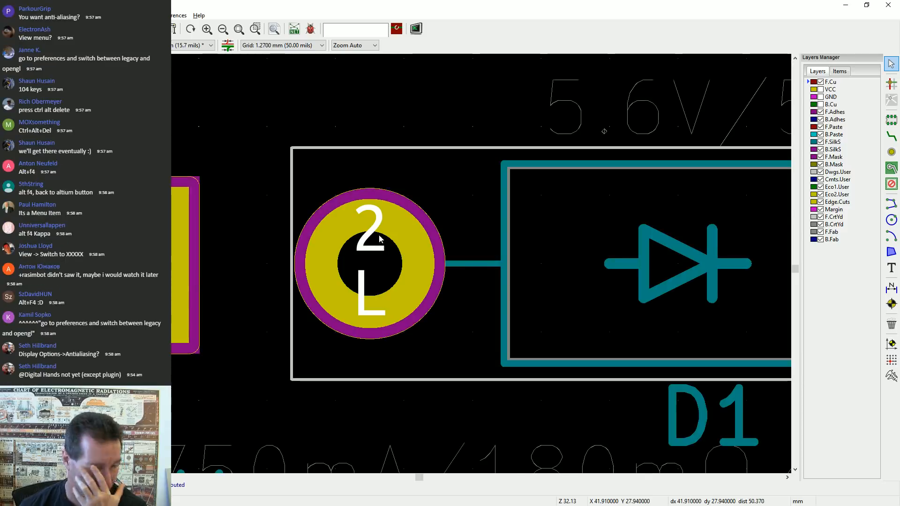
Open the list of nets, look through the net names and pad counts, and close it without choosing a net
scroll(379, 239, down, 1)
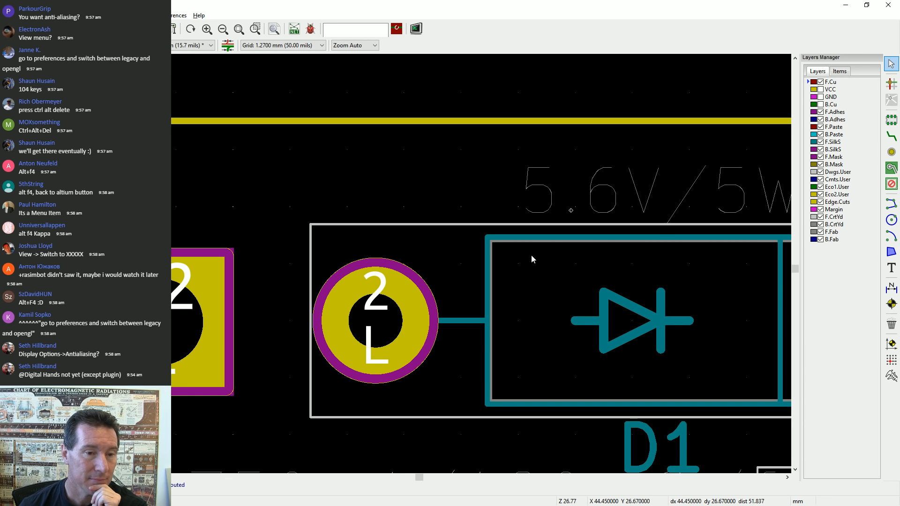
scroll(404, 264, down, 3)
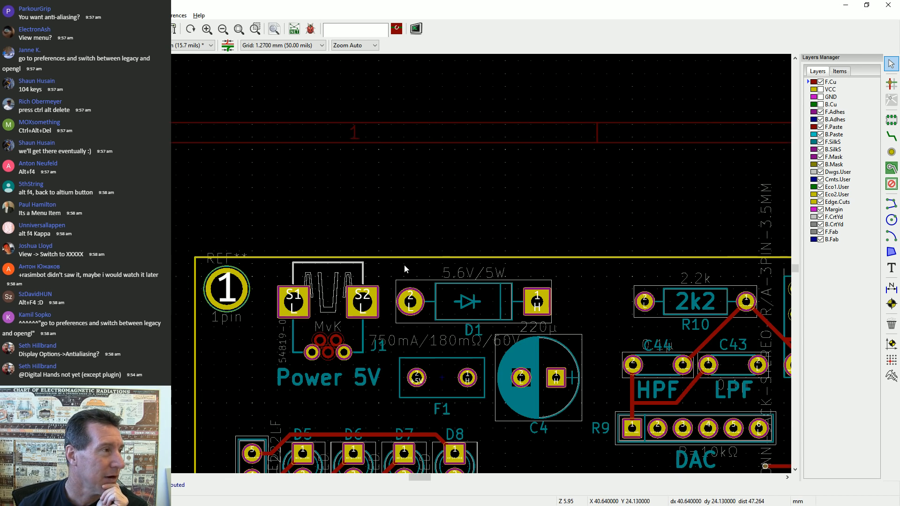
scroll(401, 276, up, 1)
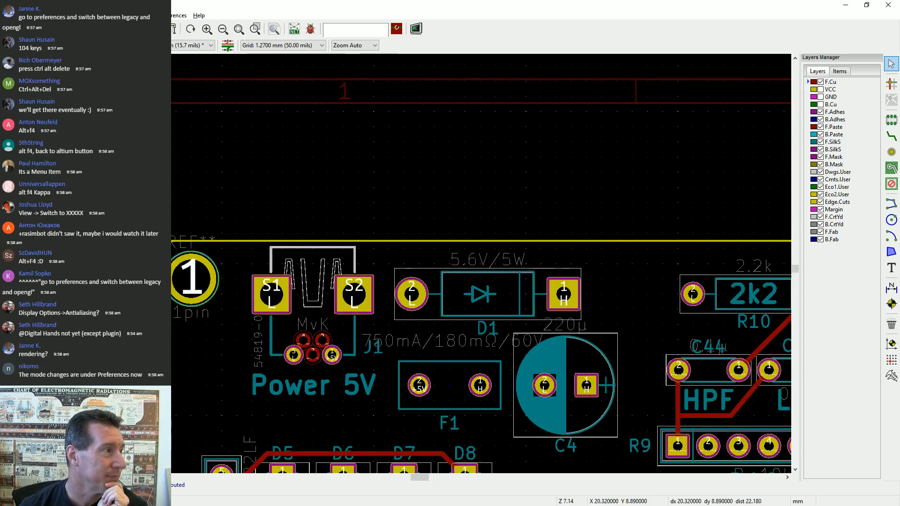
click(100, 15)
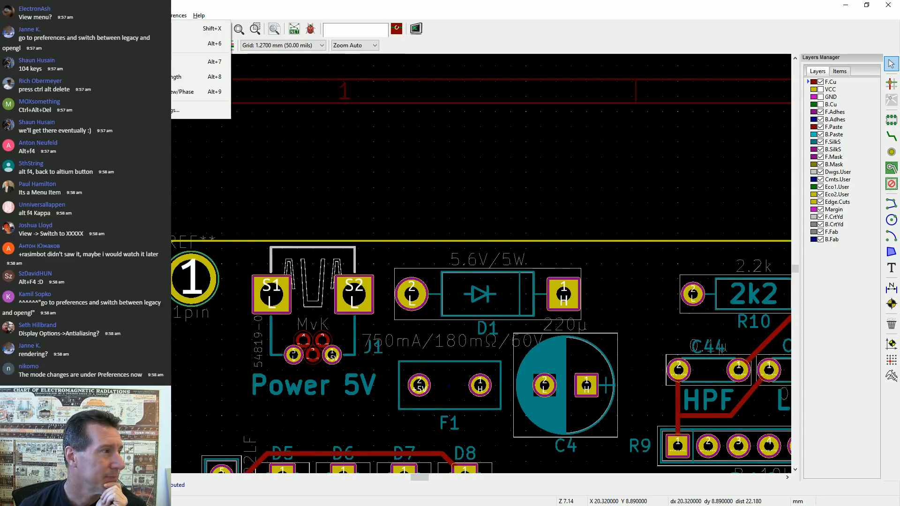
key(Right)
key(Down)
key(Down)
key(Down)
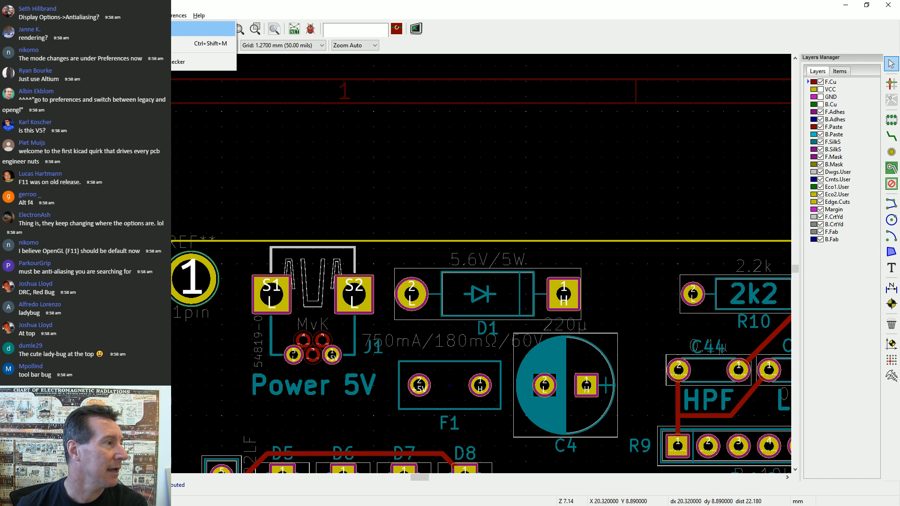
click(154, 29)
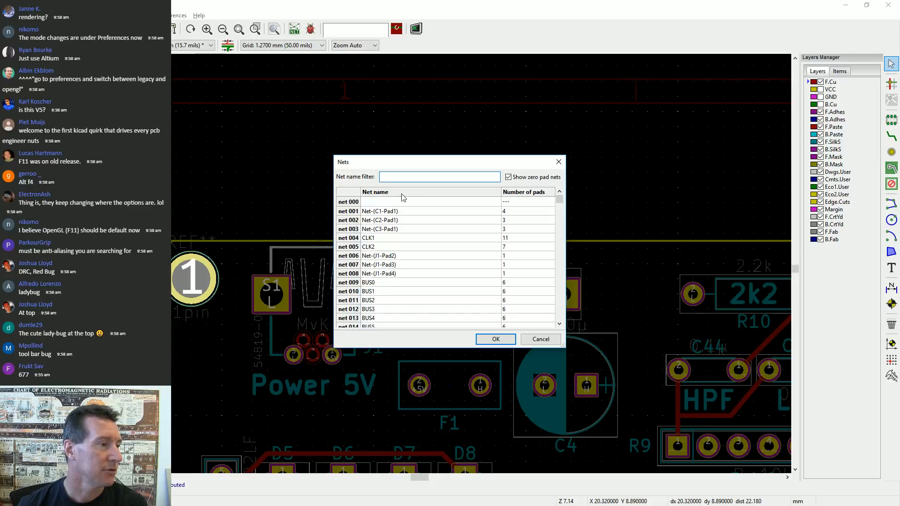
scroll(441, 243, down, 3)
scroll(441, 243, up, 2)
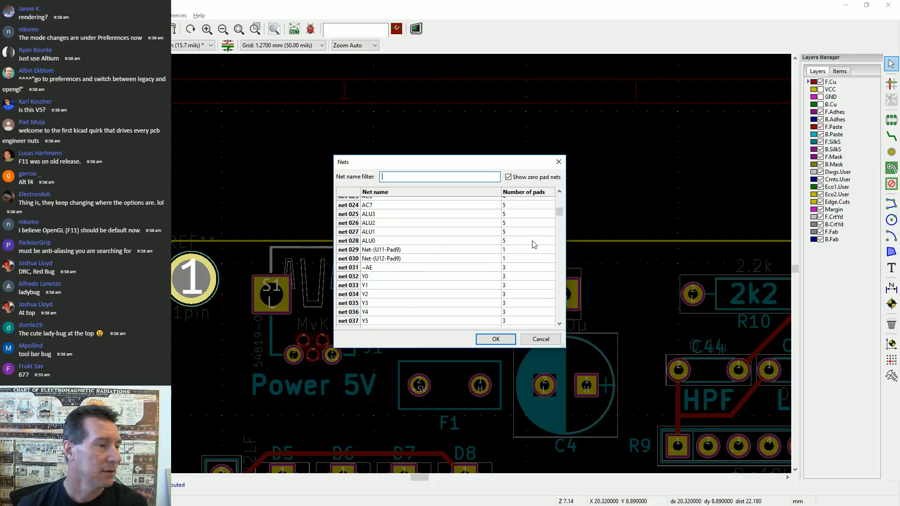
click(539, 338)
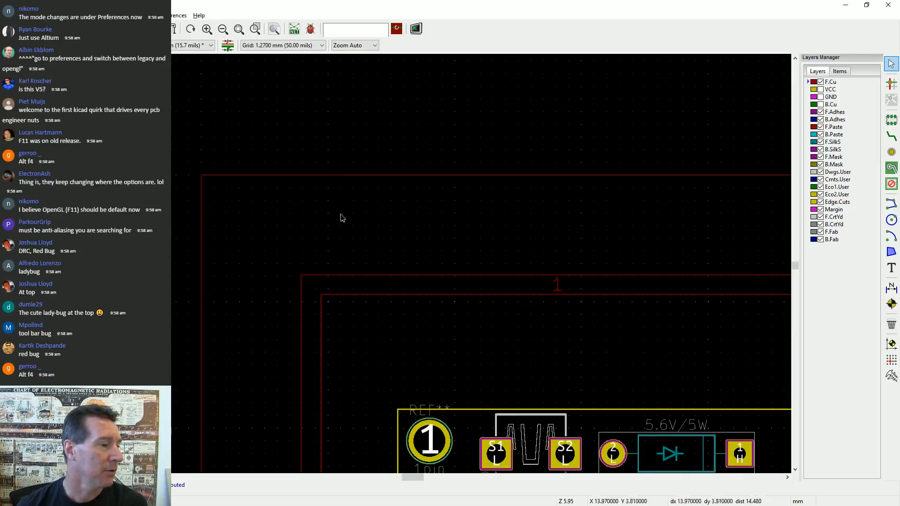
Examine the front copper tracks around the Video Out connector J3 and the Clock Generator, including the SER_PULSE track
scroll(433, 268, down, 5)
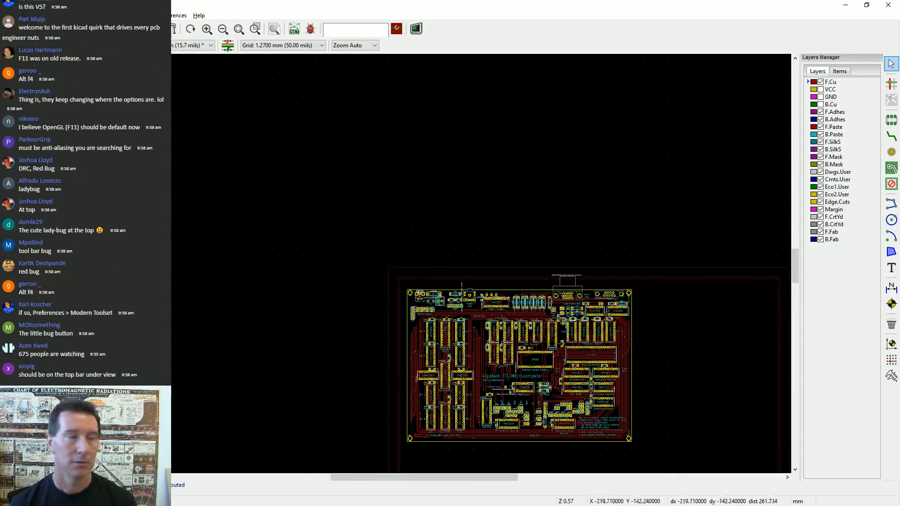
click(97, 16)
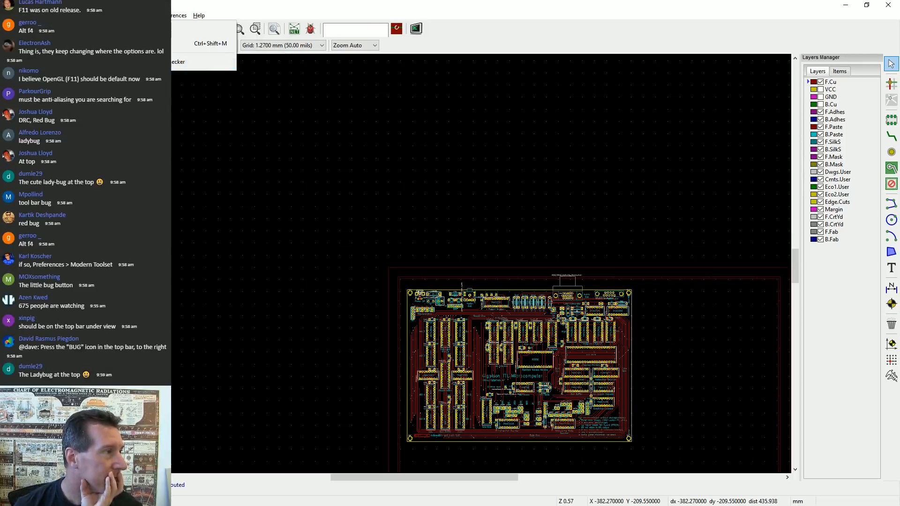
mouse_move(97, 15)
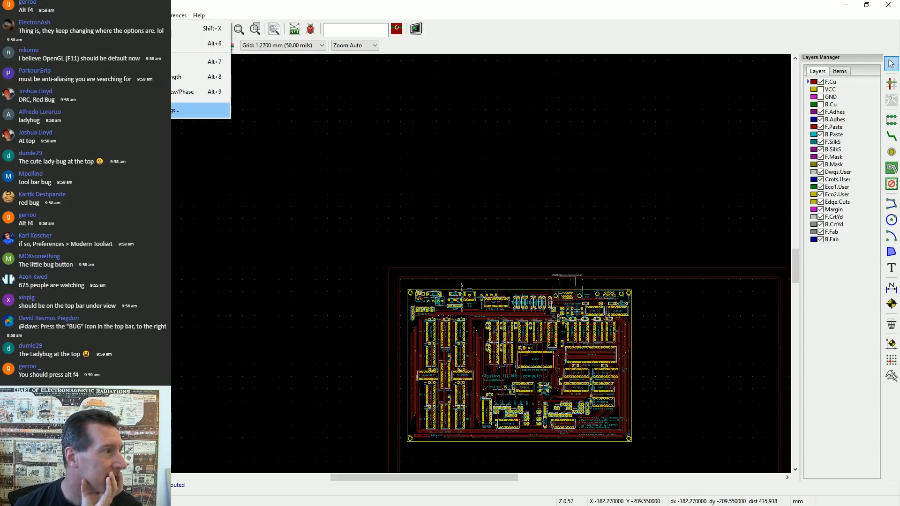
click(449, 262)
scroll(469, 307, up, 5)
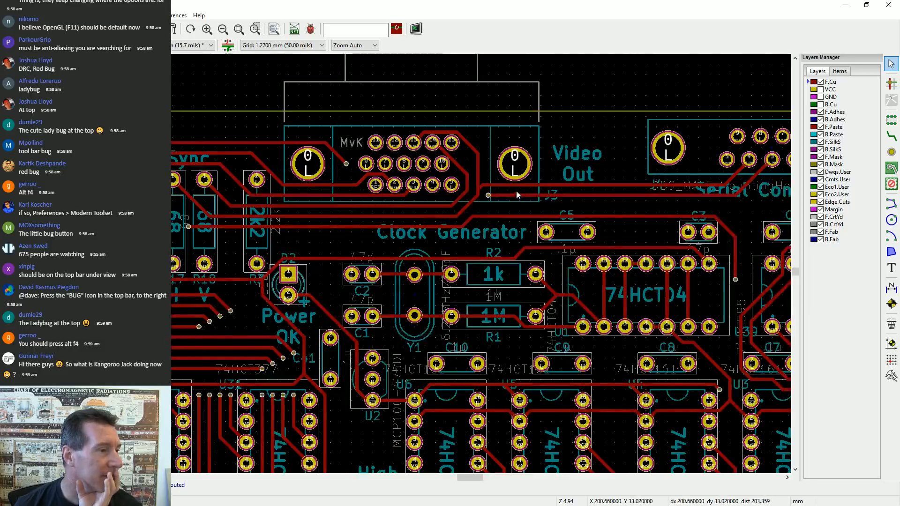
scroll(517, 195, up, 3)
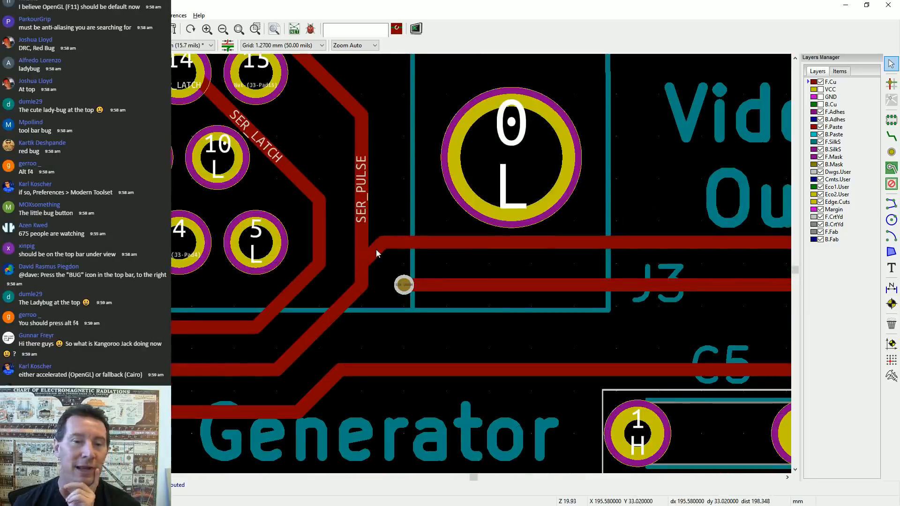
scroll(405, 267, down, 1)
scroll(404, 264, down, 3)
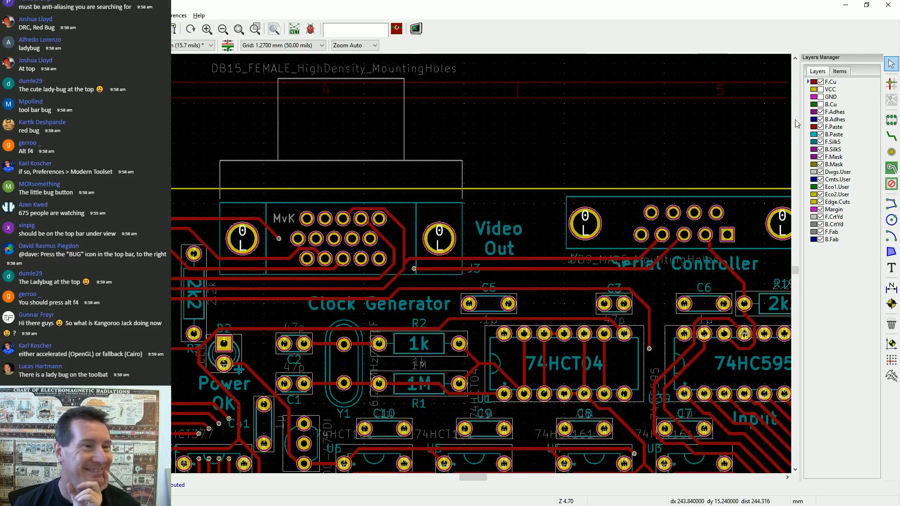
Hide the F.Cu layer, show B.Cu, and examine the OUT track kinks between the Output Register and the Red resistors
click(821, 82)
click(820, 104)
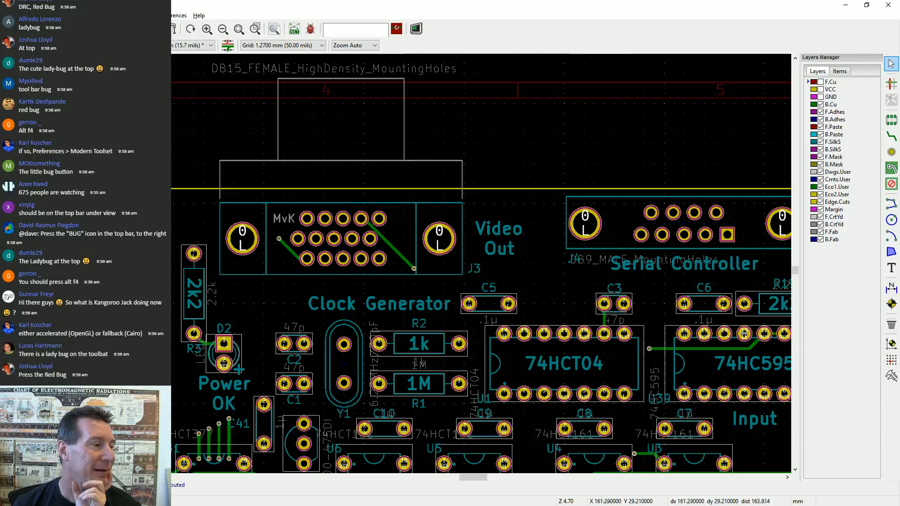
middle_drag(73, 238, 729, 205)
middle_drag(505, 187, 578, 228)
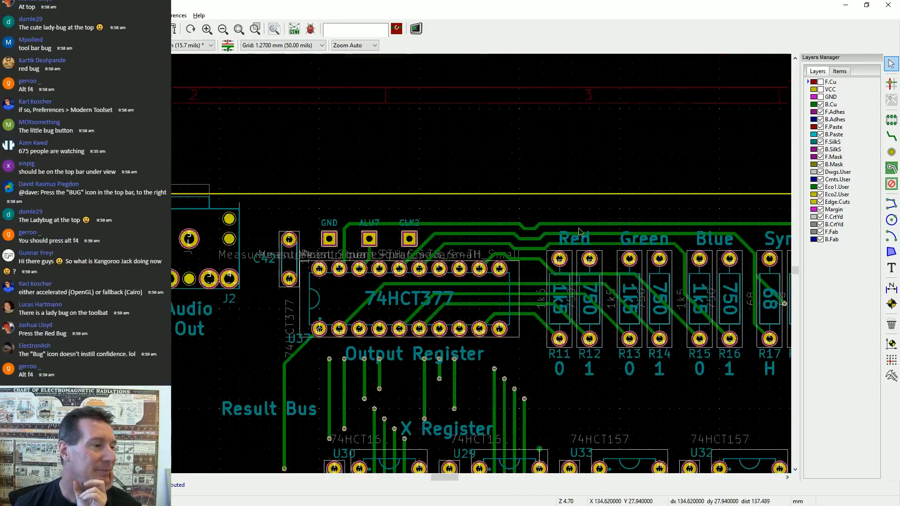
scroll(539, 234, up, 5)
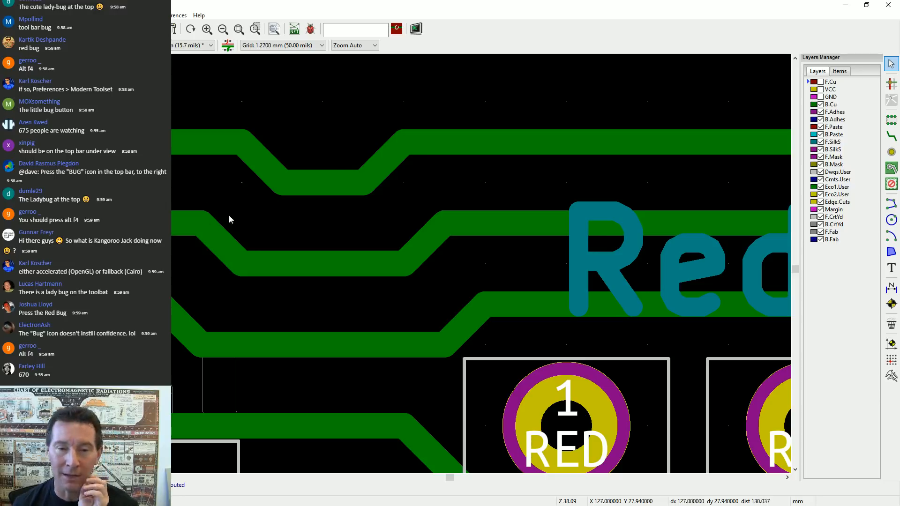
scroll(404, 266, down, 6)
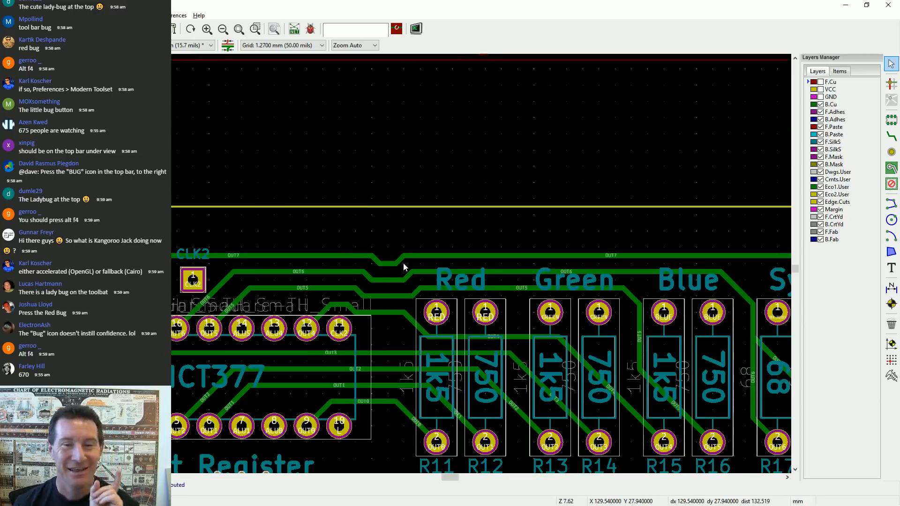
scroll(403, 264, down, 3)
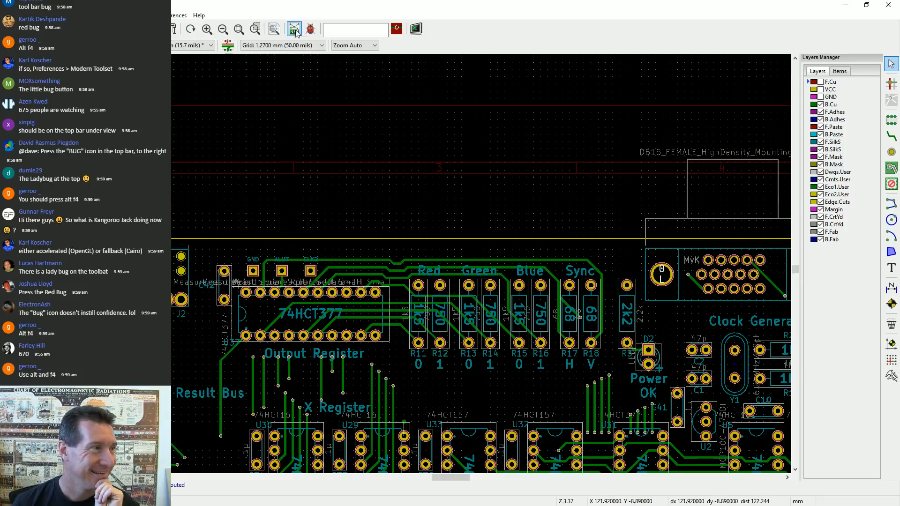
Look at the copper layer pair settings and close them without changes
click(144, 15)
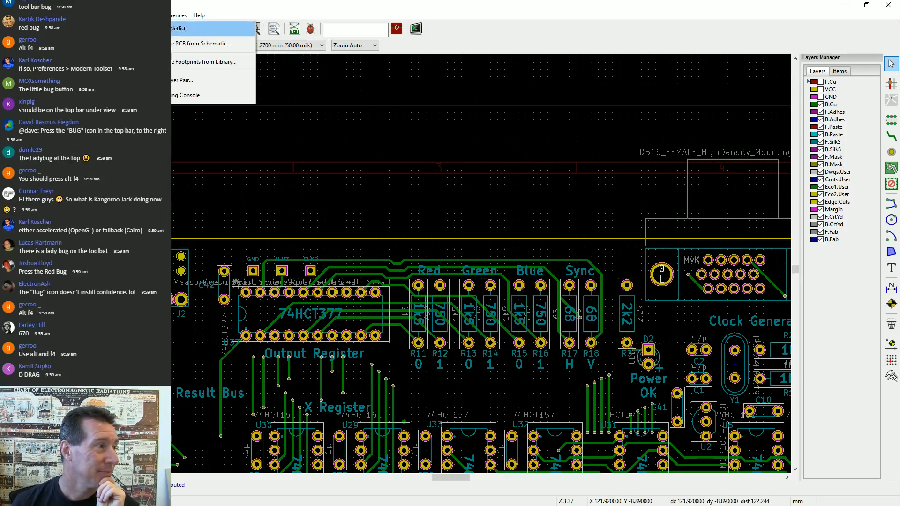
click(190, 81)
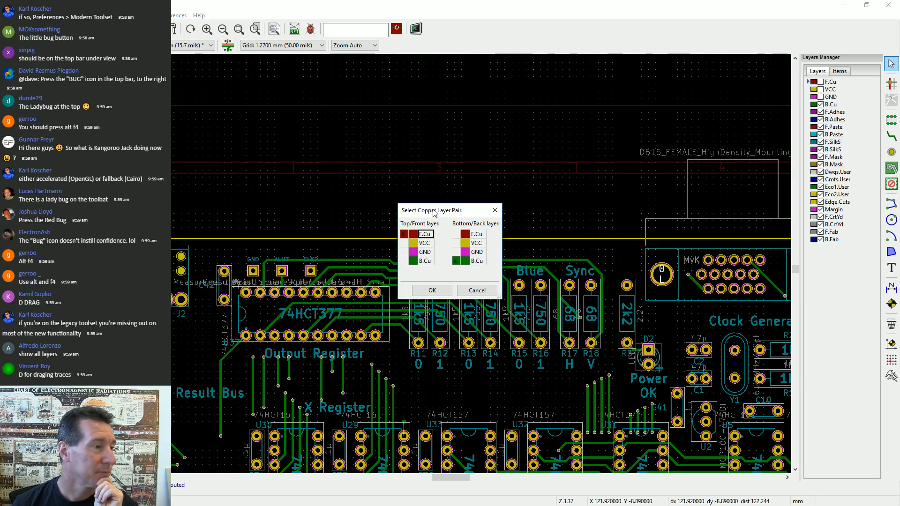
click(476, 291)
Open the design rules checker and review its minimum track width, via size and uVia size settings
click(118, 15)
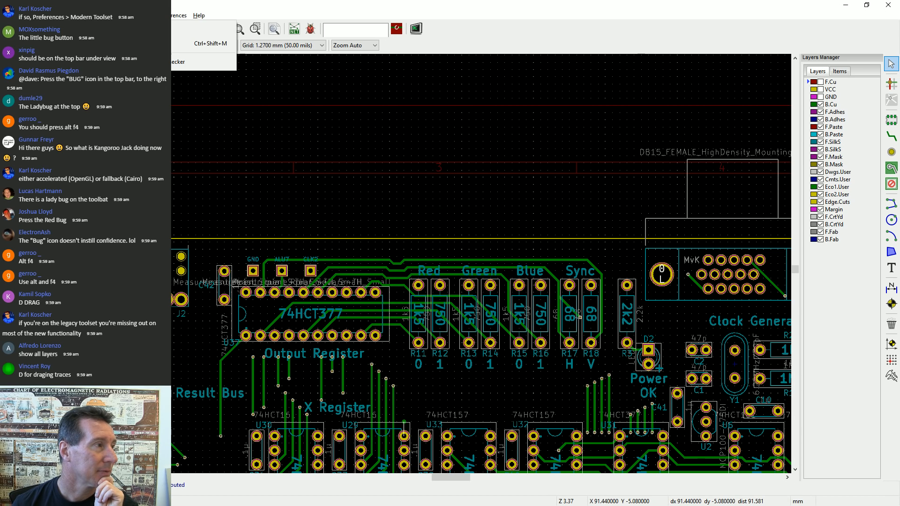
click(145, 61)
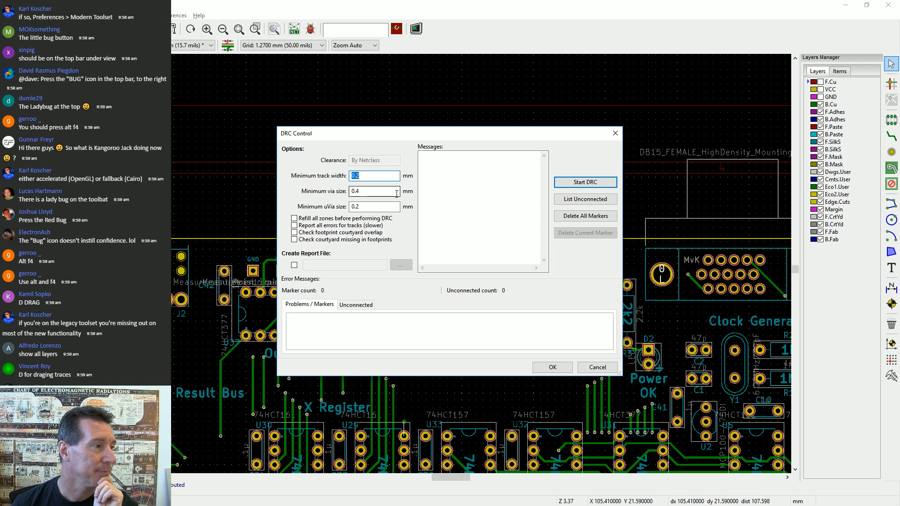
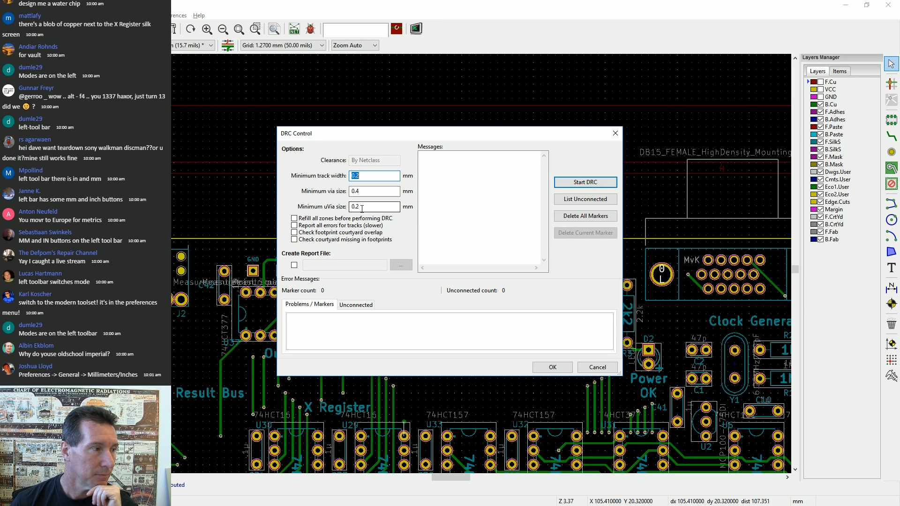
click(361, 207)
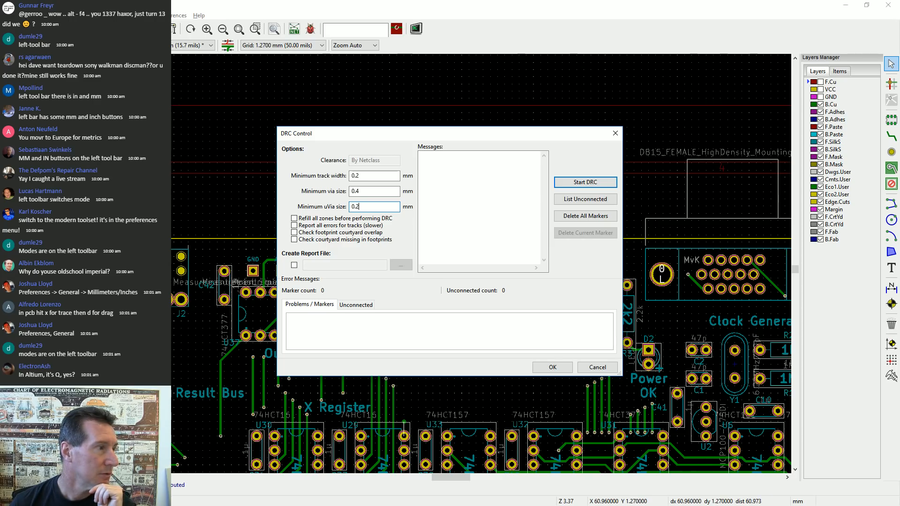
Try switching the board's display units to inches and return them to millimetres
click(8, 112)
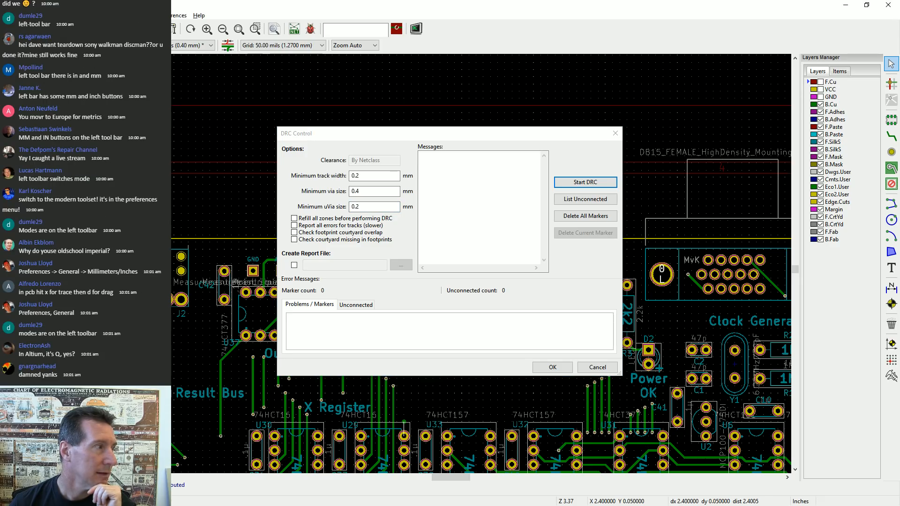
key(ctrl+u)
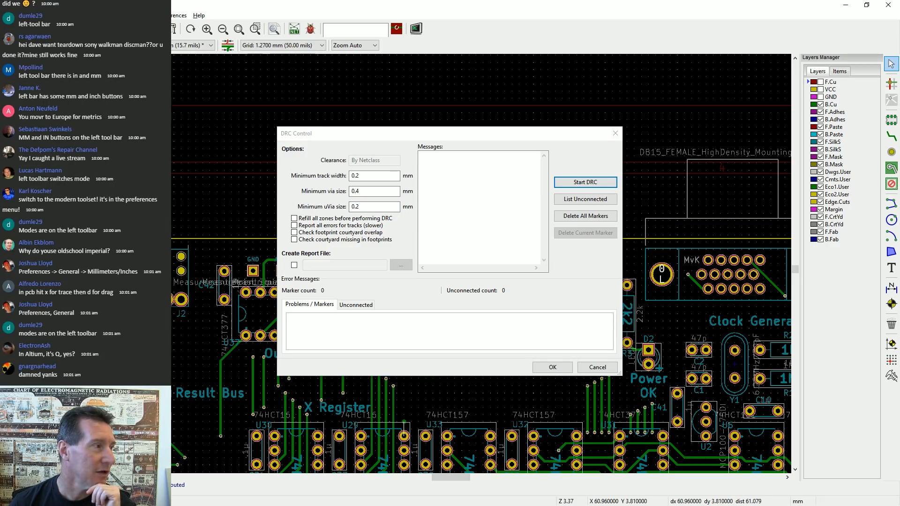
key(ctrl+u)
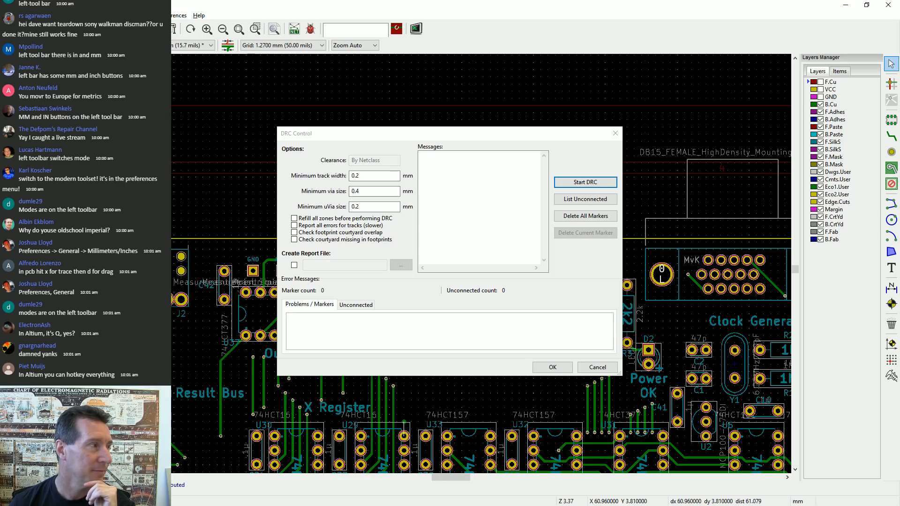
Reopen the design rules checker with inches as the display units to review its minimum track and via sizes
click(615, 135)
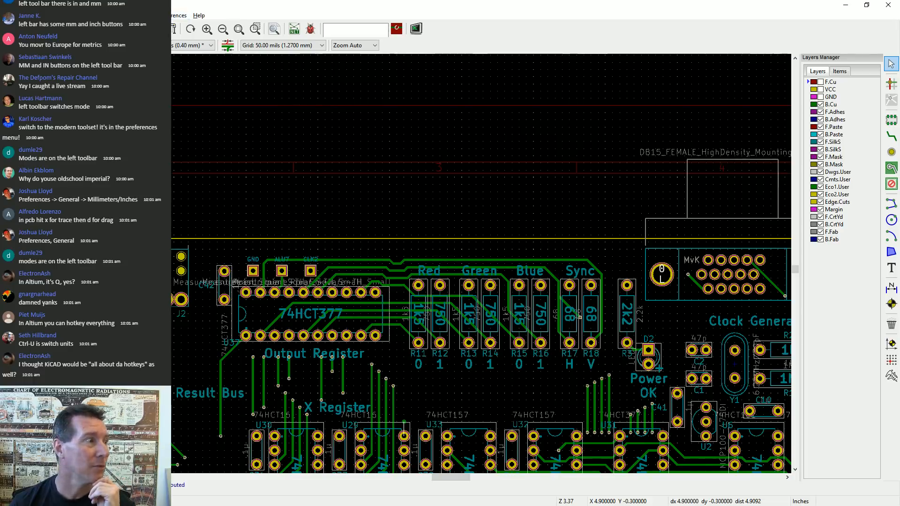
click(140, 15)
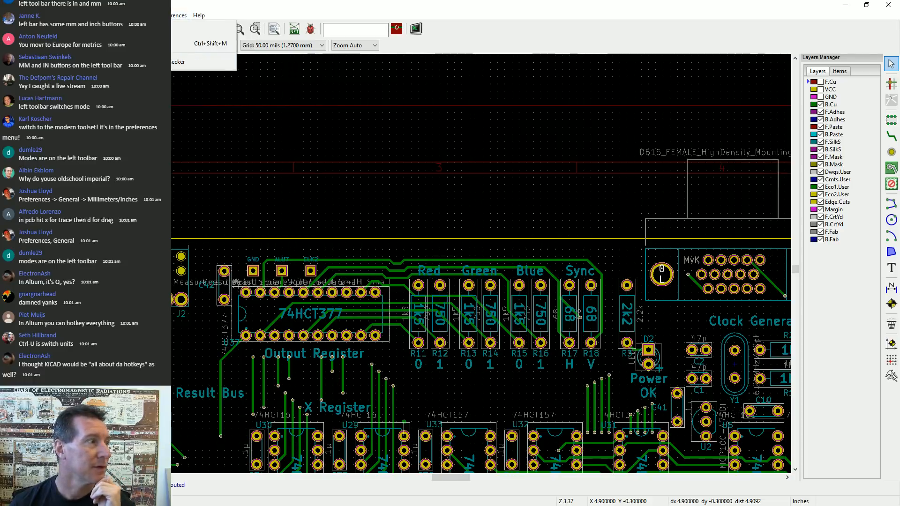
mouse_move(118, 15)
click(202, 61)
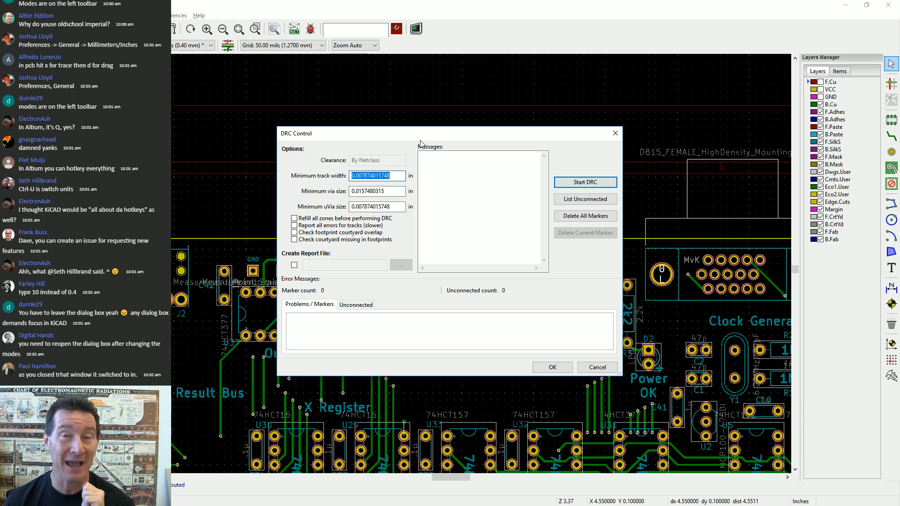
List the board's unconnected items in the design rules checker and enlarge the dialog to show the whole list
click(370, 177)
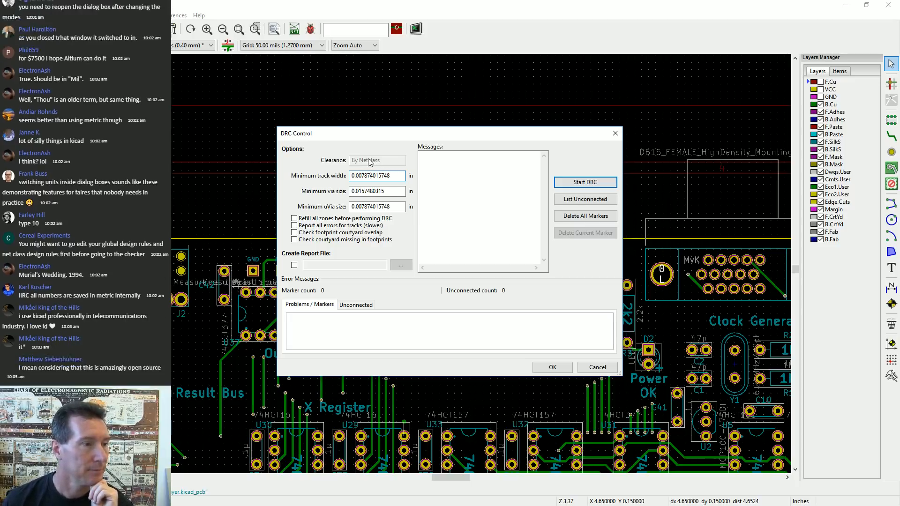
click(585, 201)
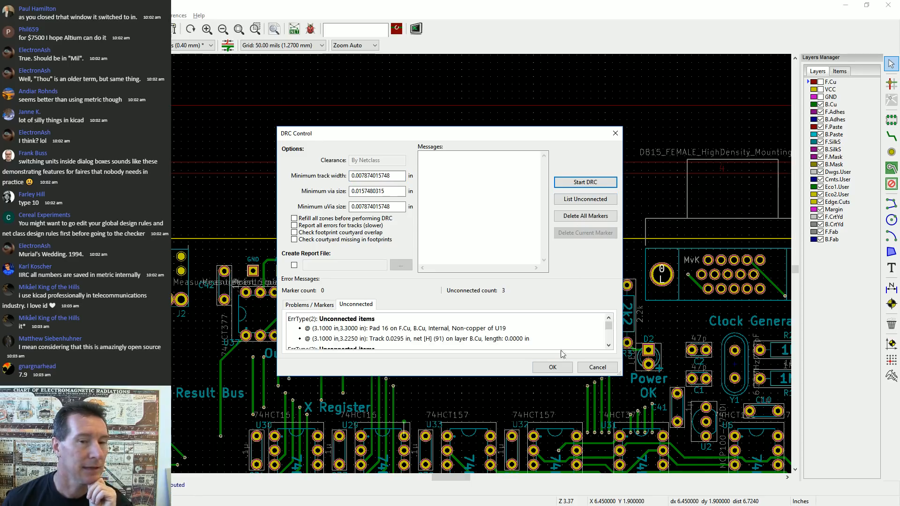
drag(470, 377, 469, 454)
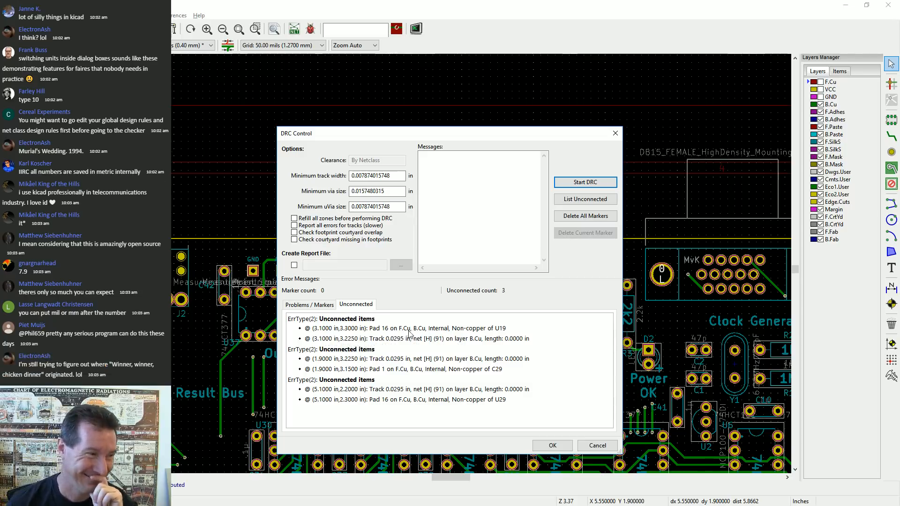
Locate the unconnected item at pad 16 of U19 and delete the stray zero-length B.Cu track above the pad
double_click(393, 333)
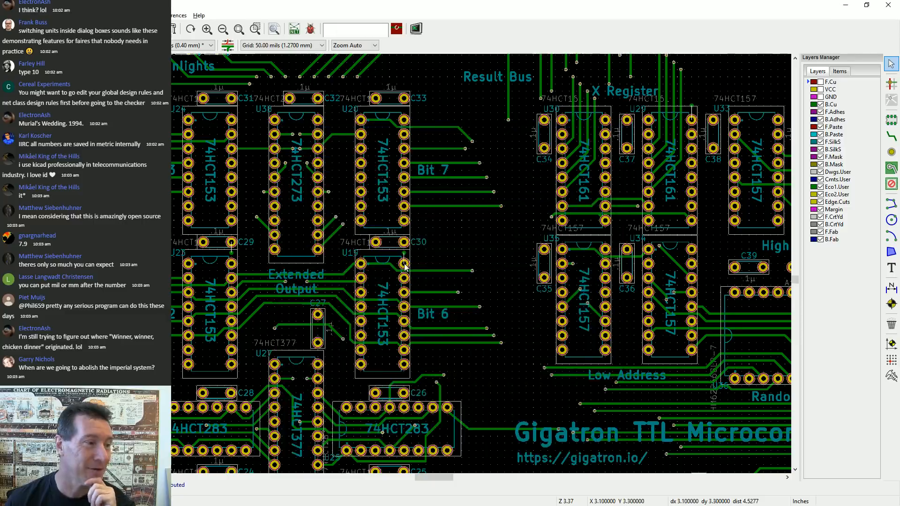
scroll(405, 265, up, 10)
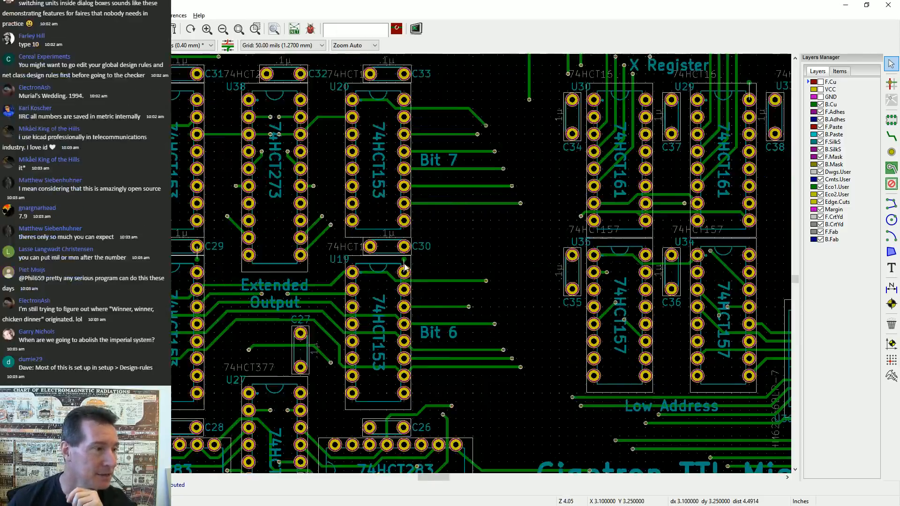
scroll(418, 202, down, 2)
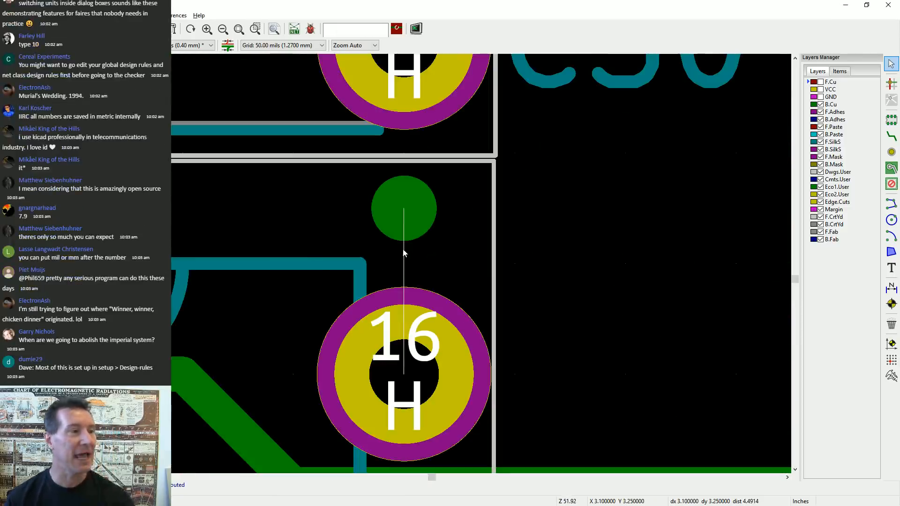
click(408, 215)
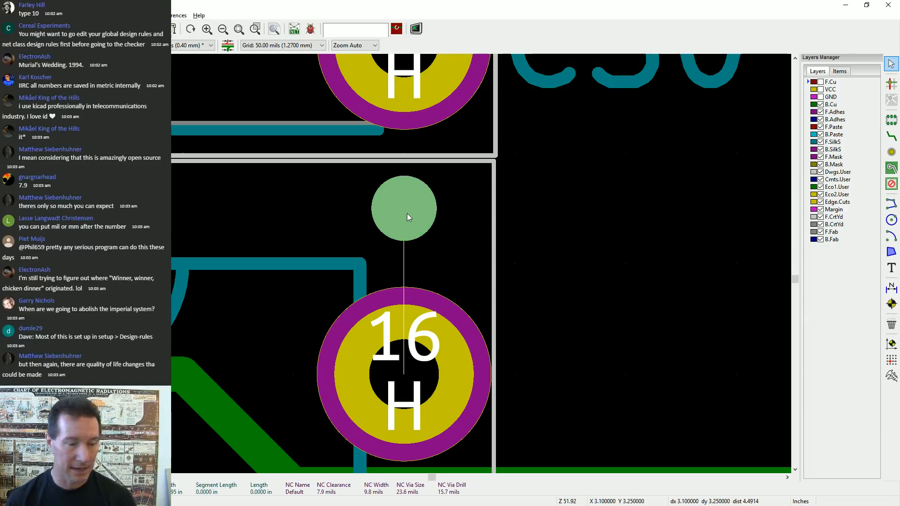
key(Delete)
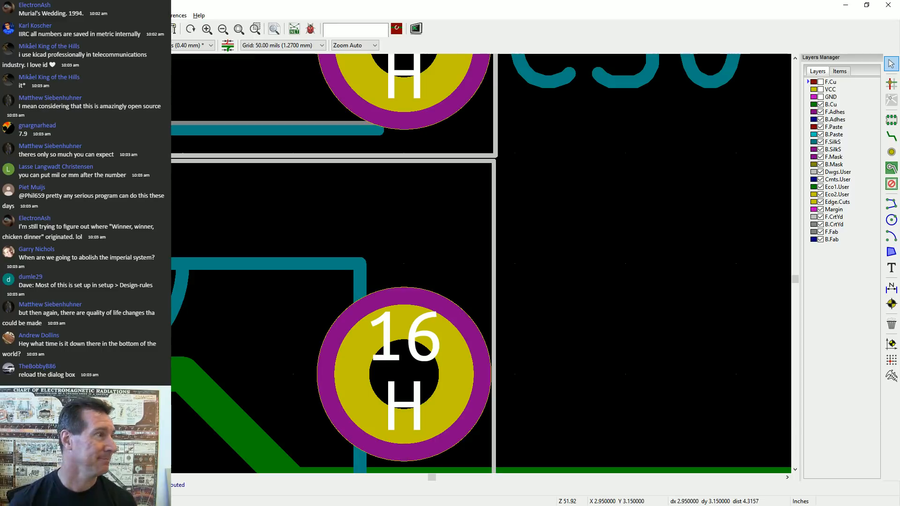
Reopen the design rules checker, reposition its dialog and refresh the list of unconnected items
click(144, 16)
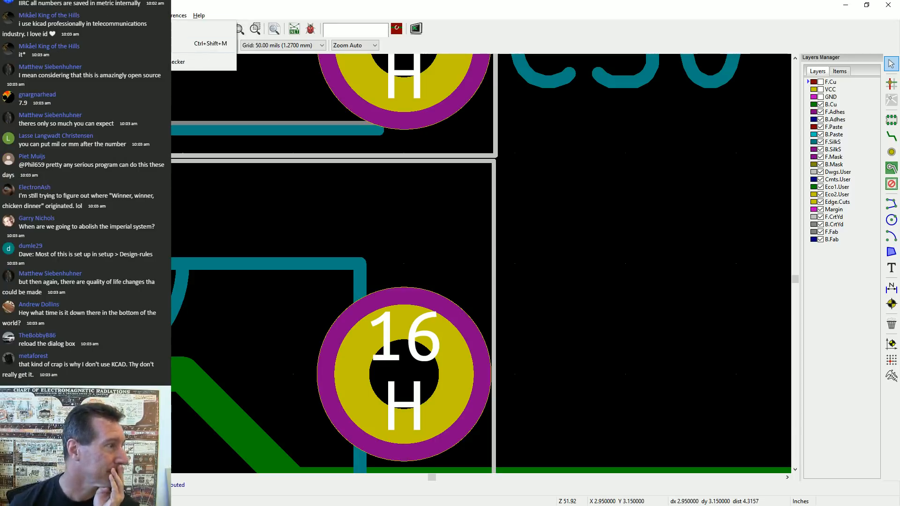
click(150, 62)
drag(416, 135, 899, 136)
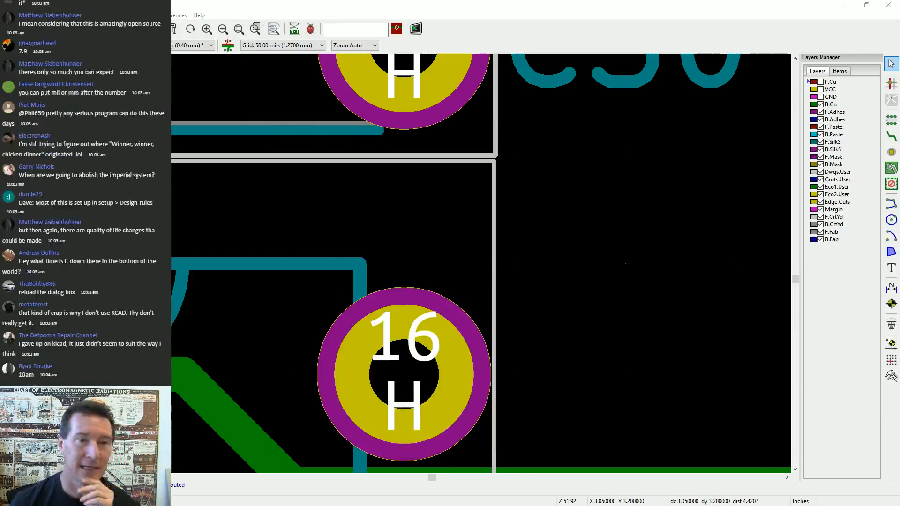
drag(899, 94, 899, 136)
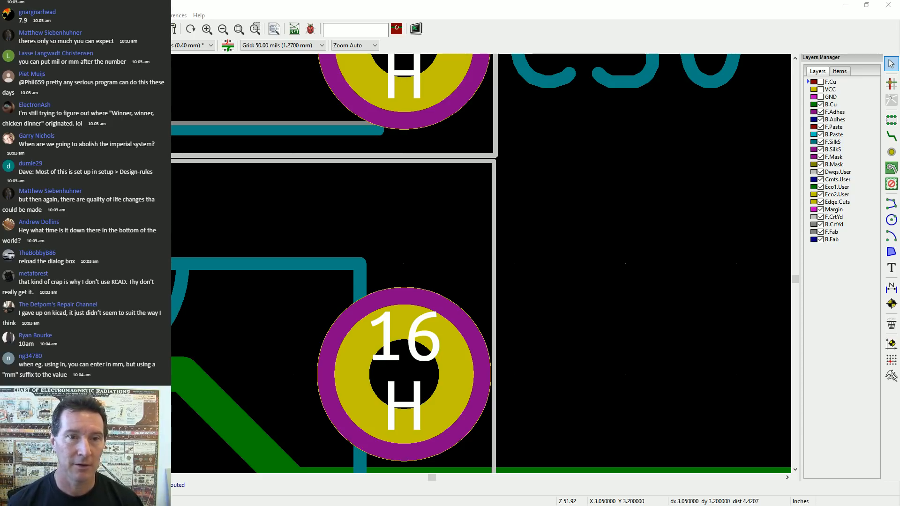
drag(899, 123, 897, 96)
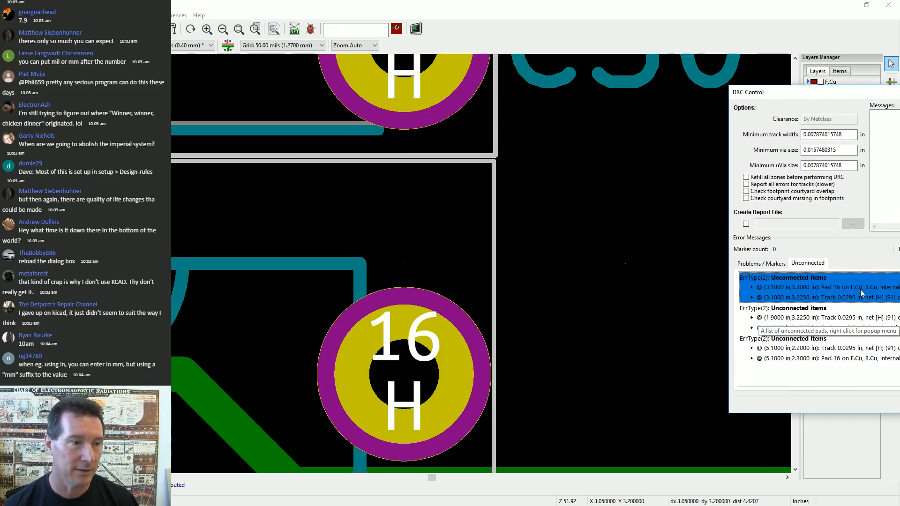
drag(862, 92, 582, 104)
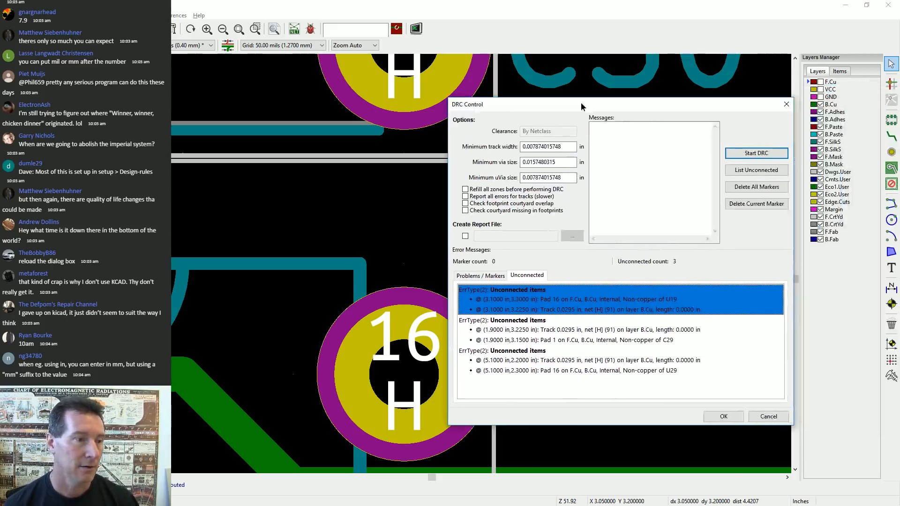
click(750, 170)
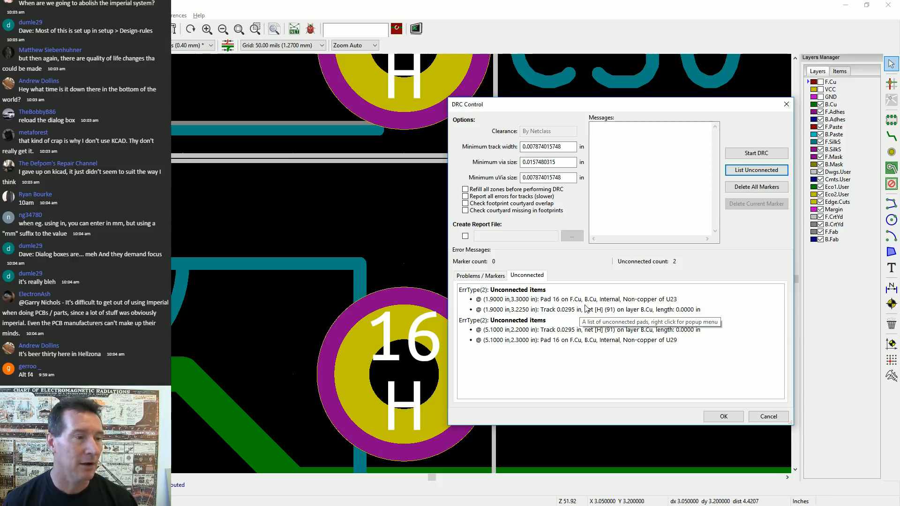
Locate the unconnected item at pad 16 of U23 and delete the stray zero-length B.Cu track above the pad
drag(641, 110, 899, 86)
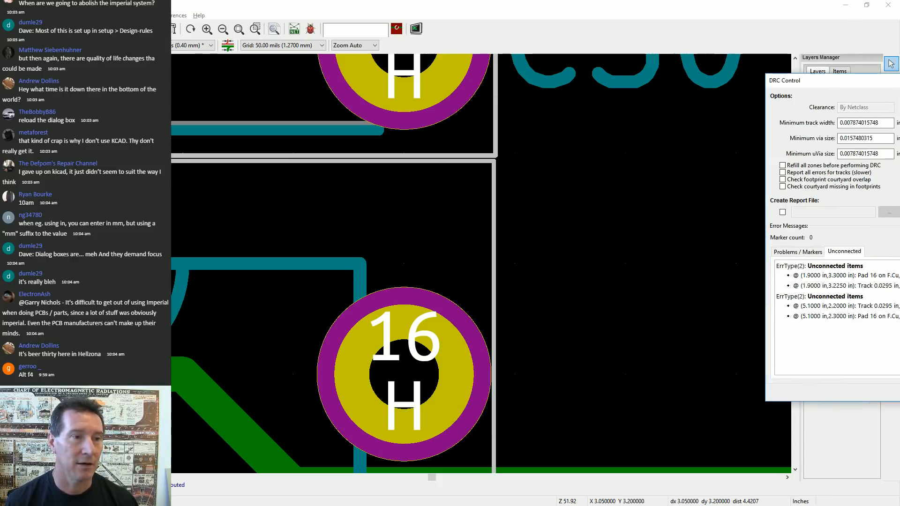
double_click(835, 282)
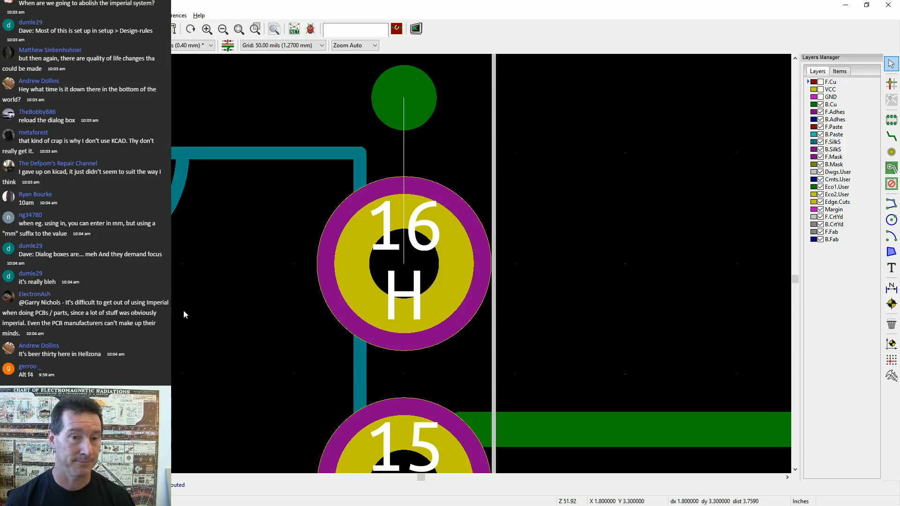
click(389, 97)
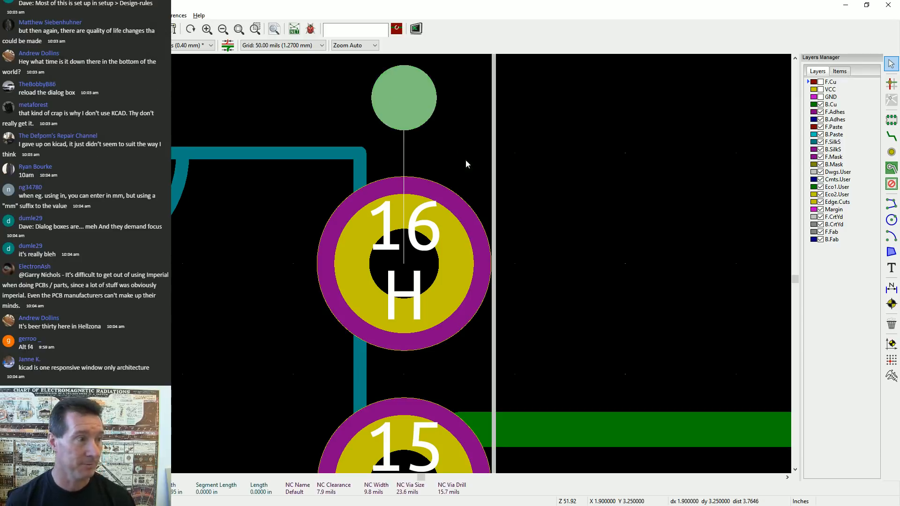
key(Delete)
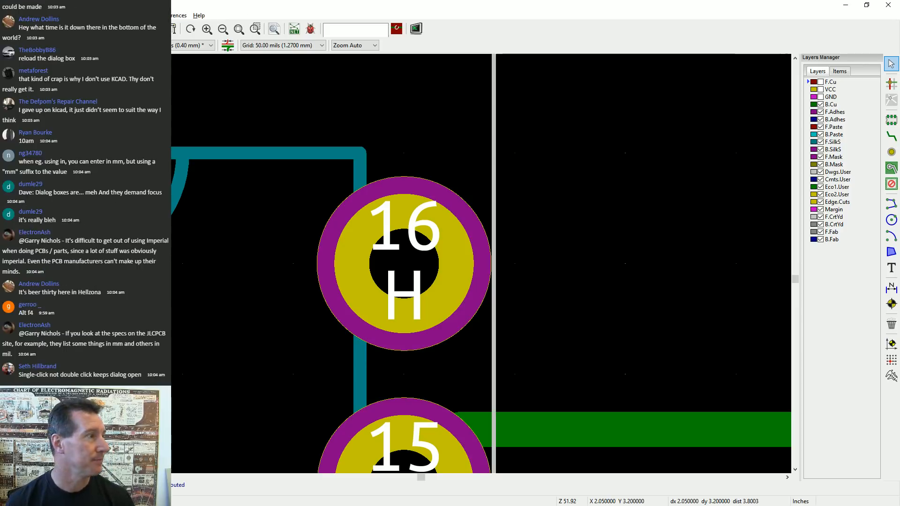
Check the unconnected items again in the design rules checker, moving its dialog so the full list is readable
click(122, 15)
click(145, 61)
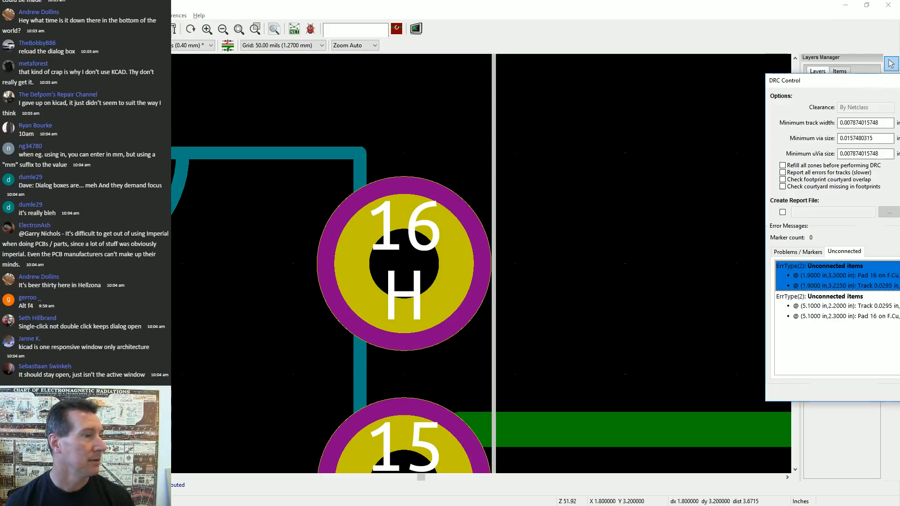
drag(875, 82, 560, 71)
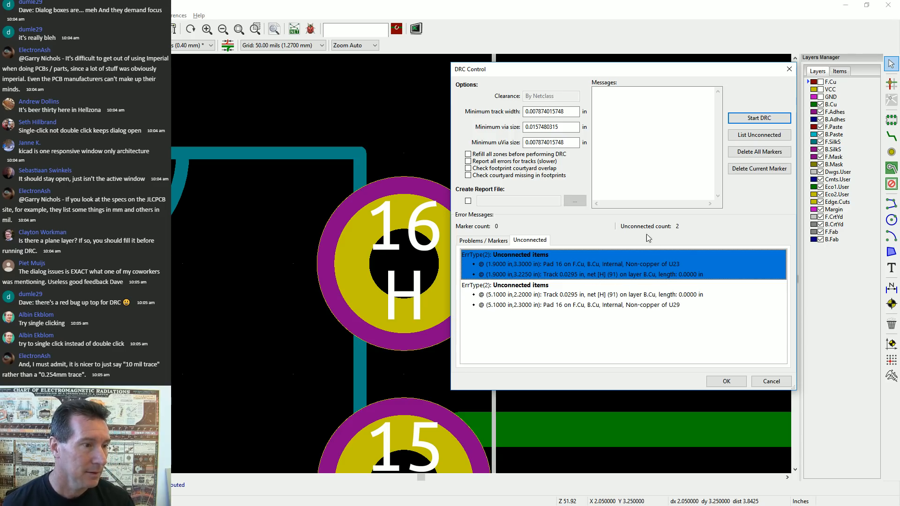
click(766, 135)
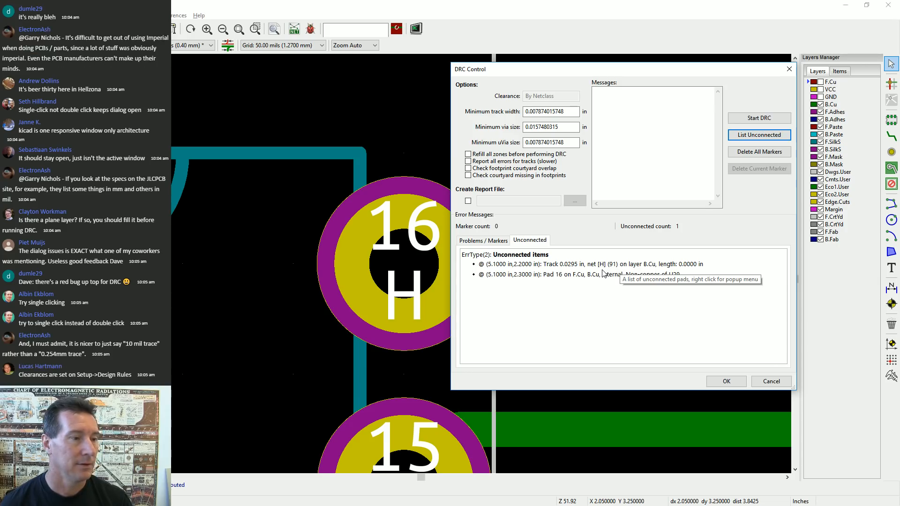
Locate the unconnected H net track at pad 16 of U29 and view its surroundings out to the whole board
double_click(610, 265)
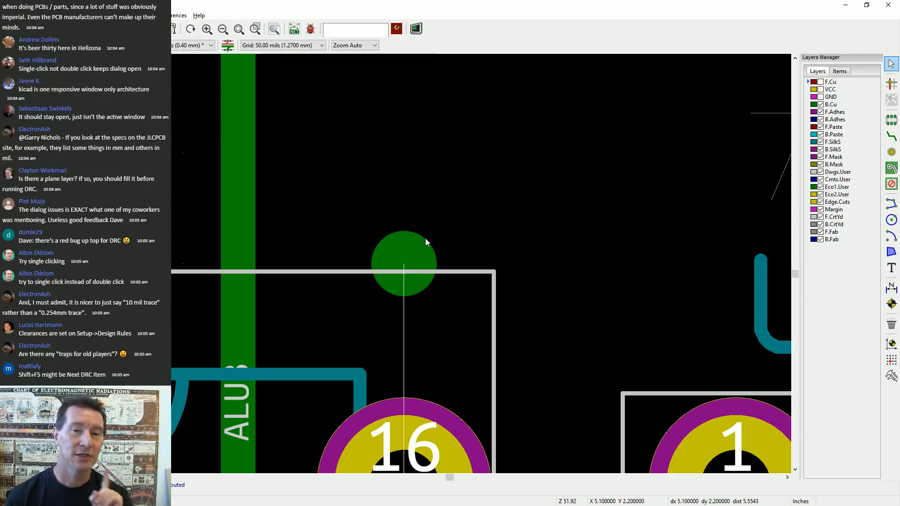
scroll(403, 253, up, 8)
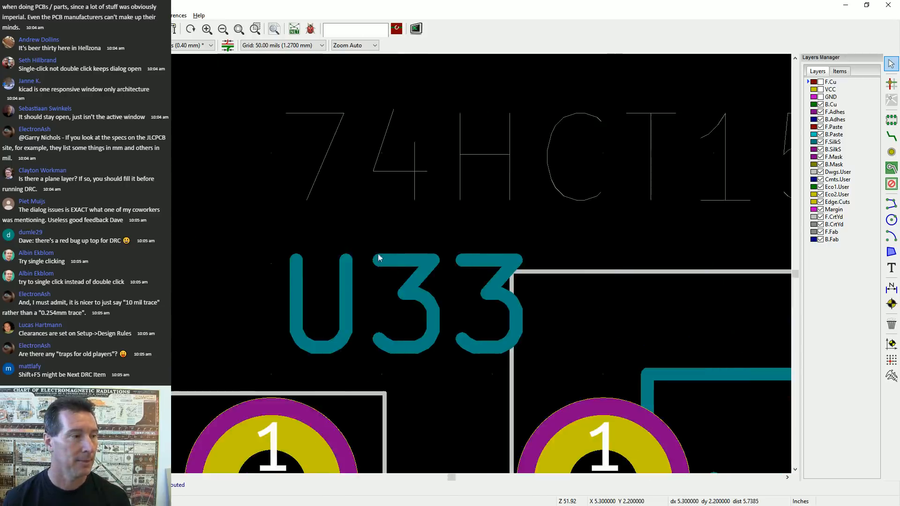
scroll(408, 266, down, 20)
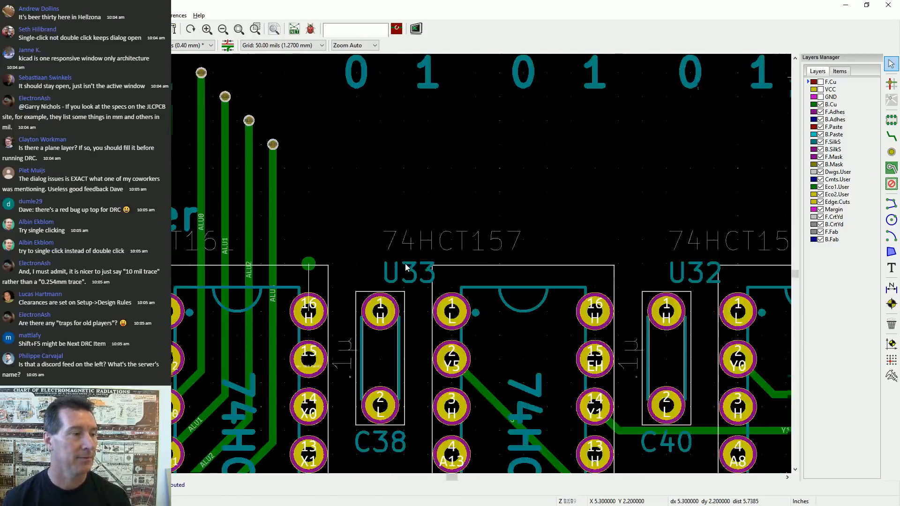
scroll(406, 267, down, 2)
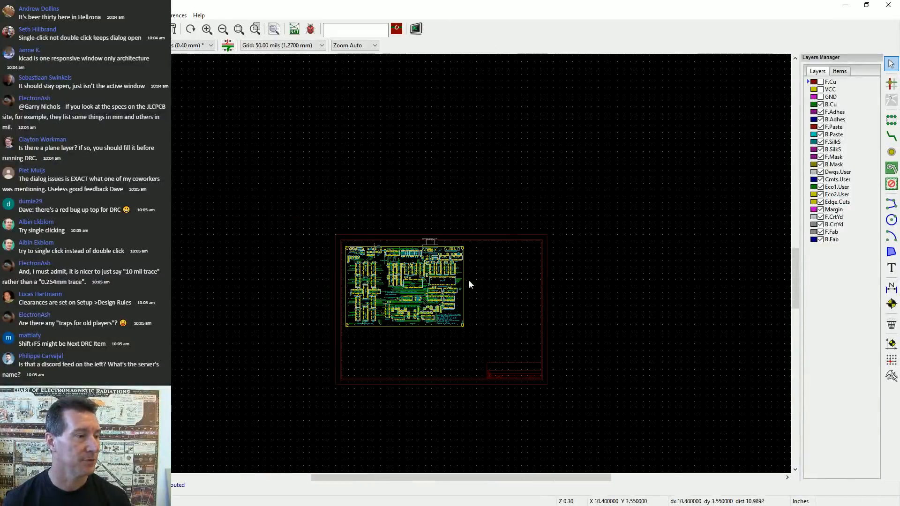
middle_drag(421, 283, 404, 264)
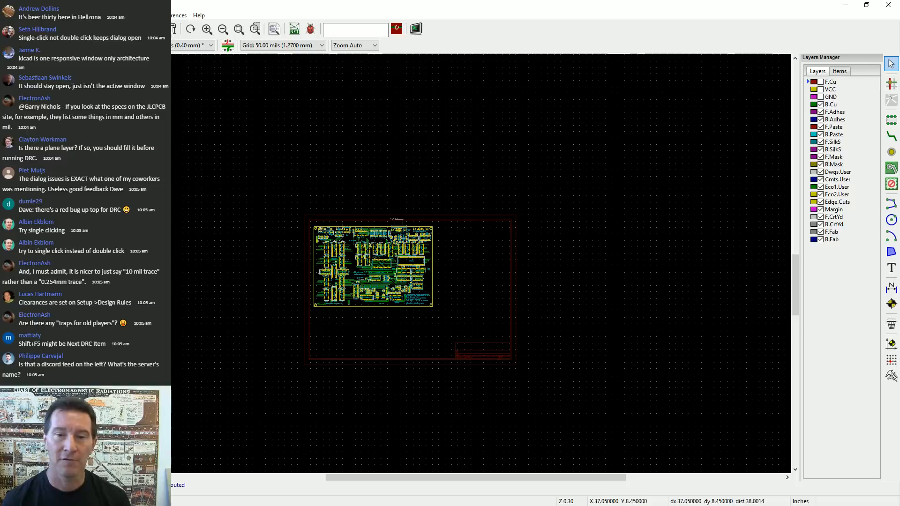
middle_drag(326, 291, 592, 173)
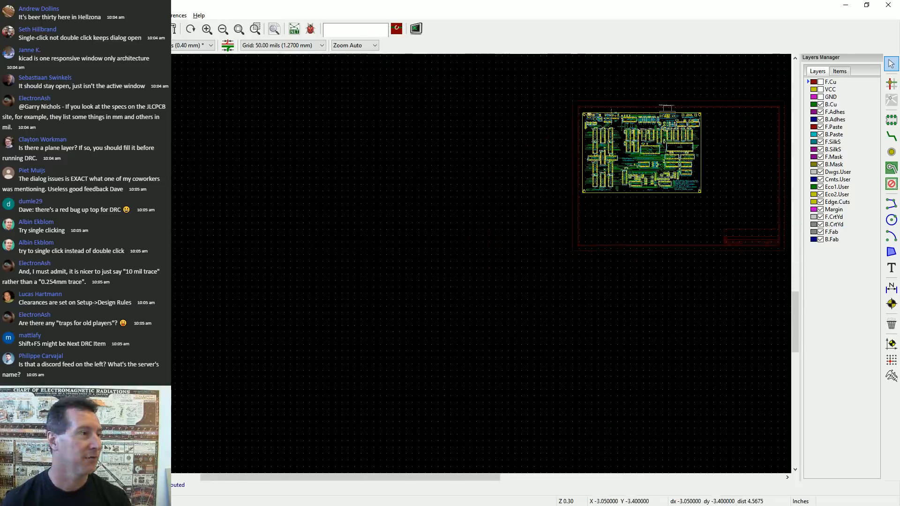
Return to the design rules checker, relist the unconnected items and locate the U29 pad 16 entry on the full board
click(122, 15)
mouse_move(98, 15)
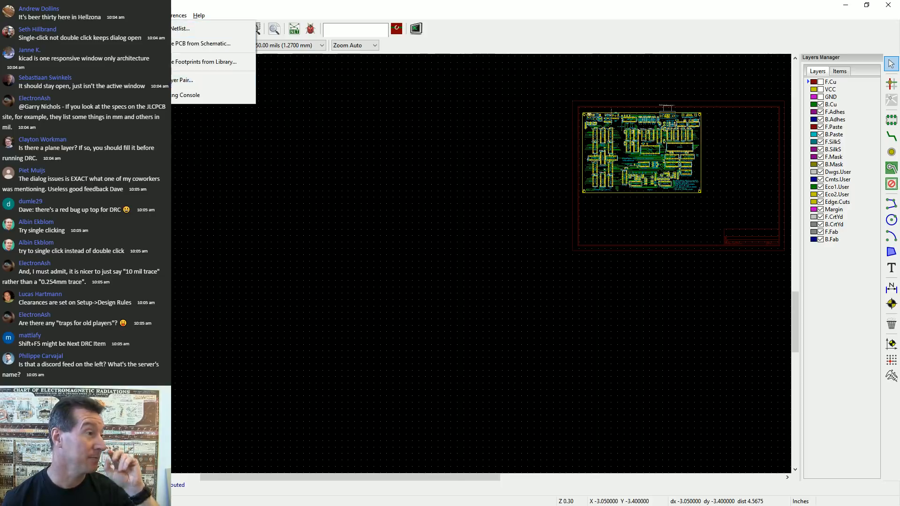
click(201, 62)
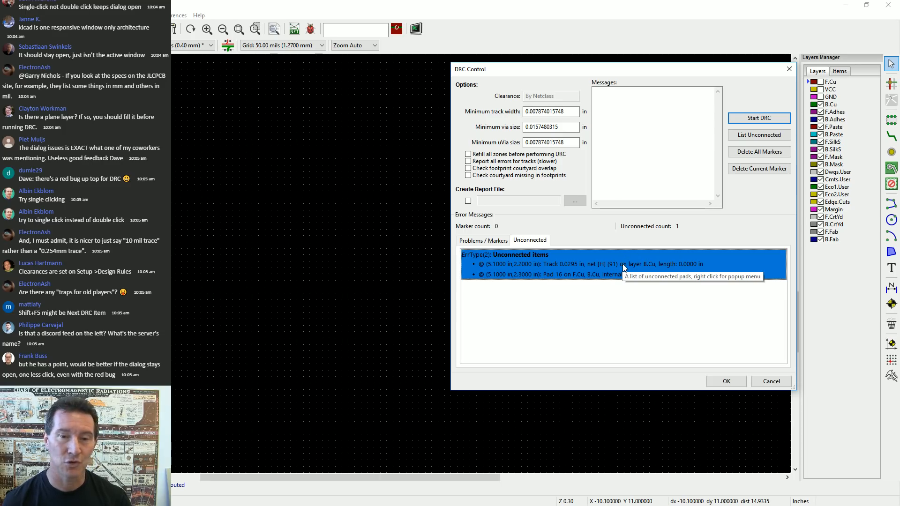
click(763, 136)
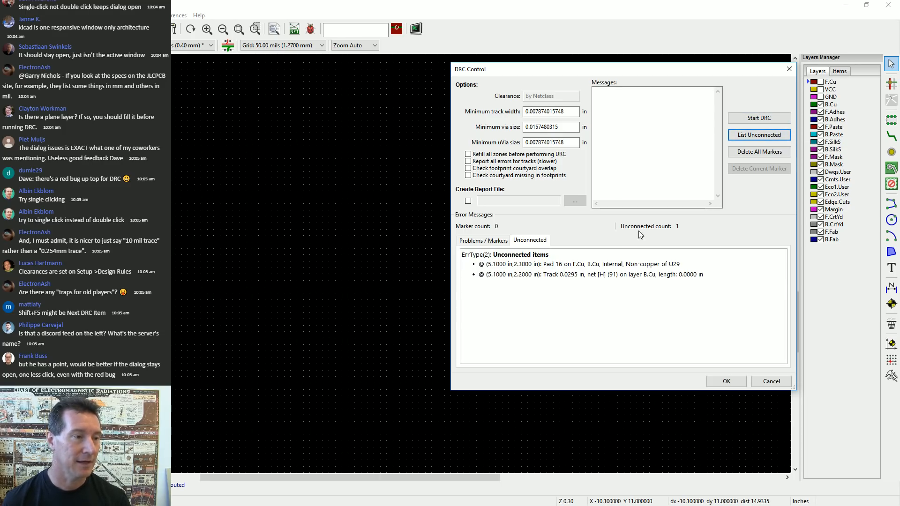
click(610, 274)
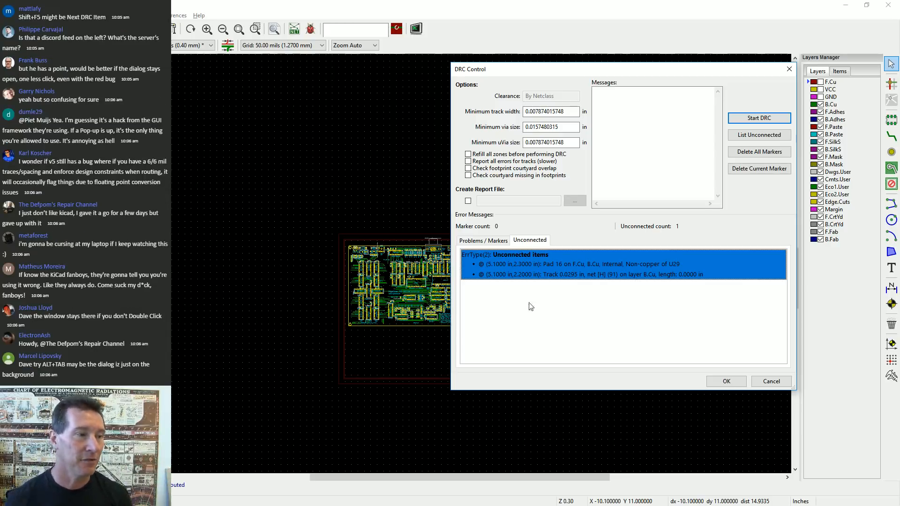
double_click(614, 268)
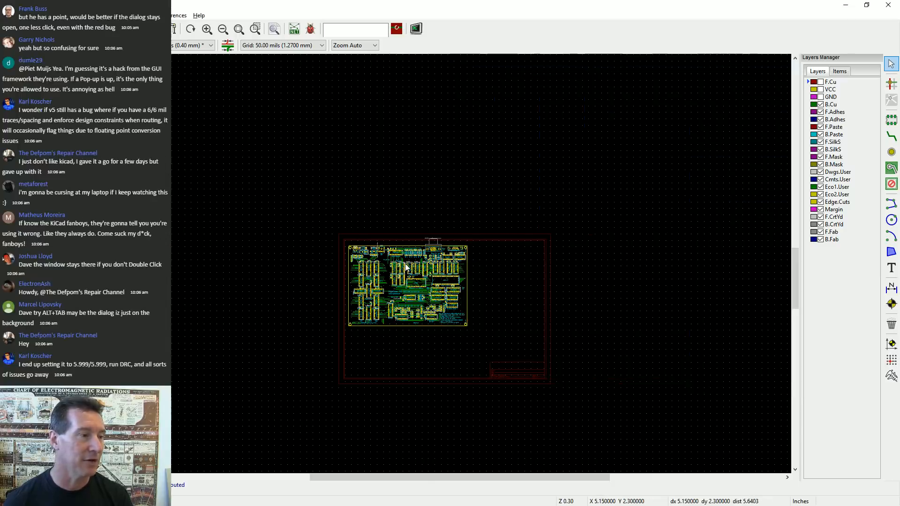
Delete the stray zero-length track above pad 16 of U29
scroll(406, 267, up, 15)
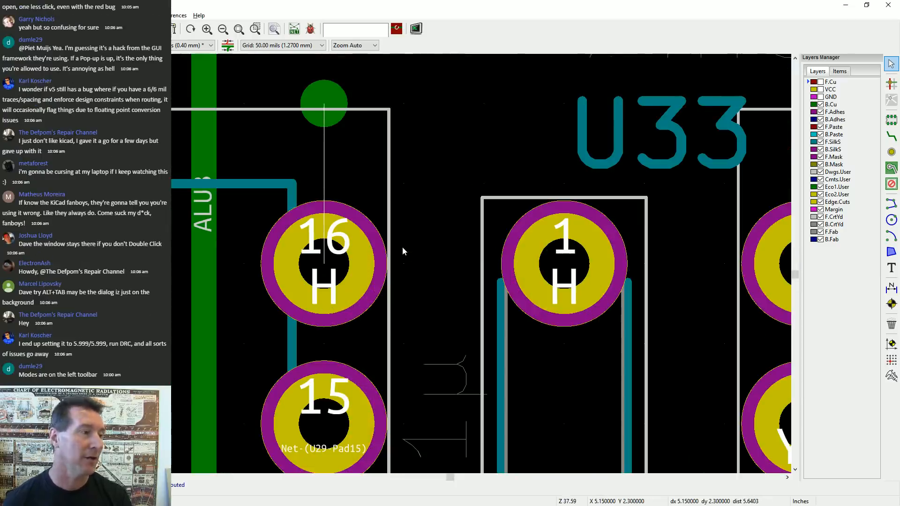
click(331, 105)
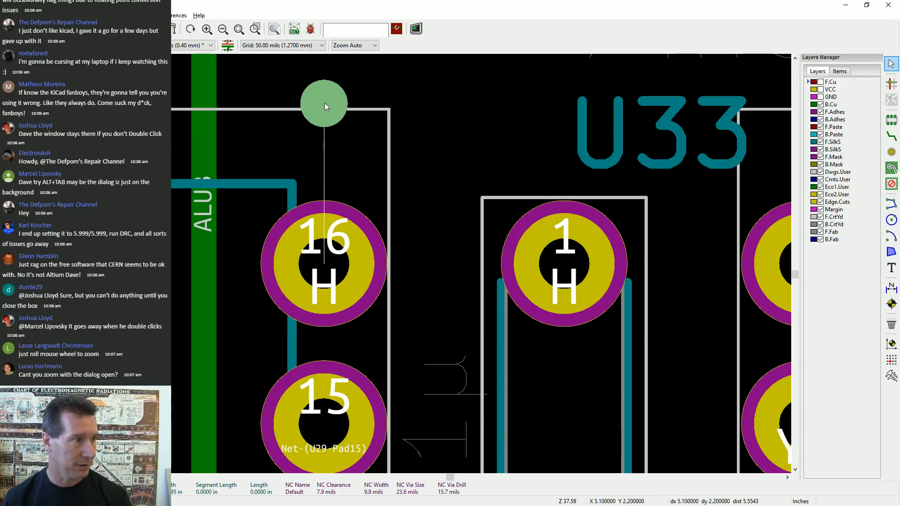
key(Escape)
scroll(404, 265, down, 10)
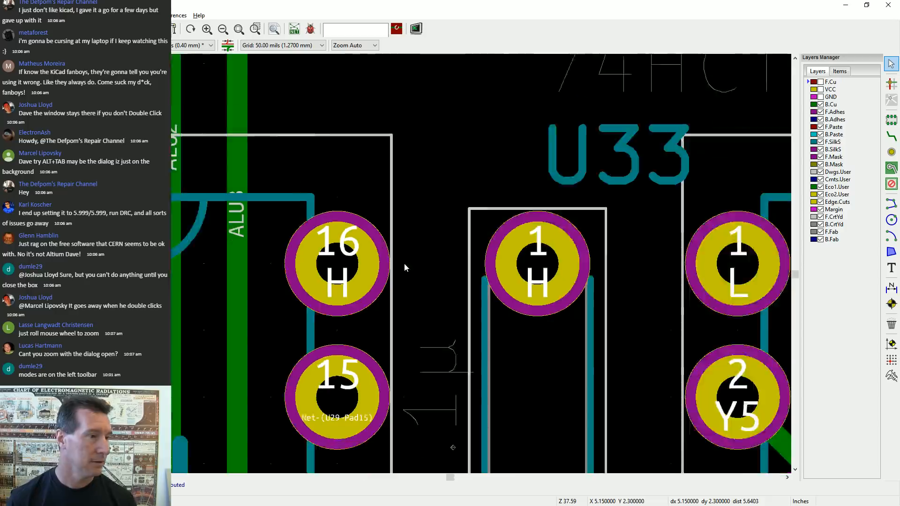
scroll(404, 267, up, 1)
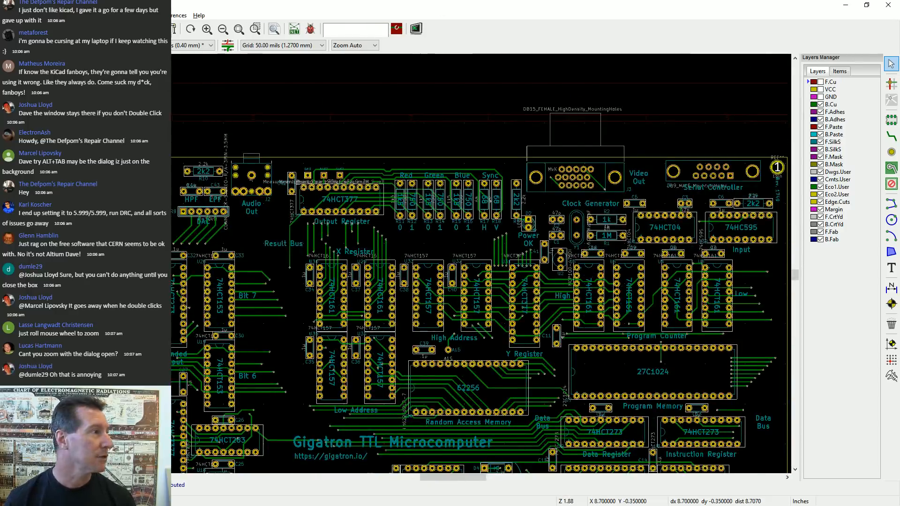
Run the design rules check again, list the unconnected items, review the results and close the checker
click(143, 15)
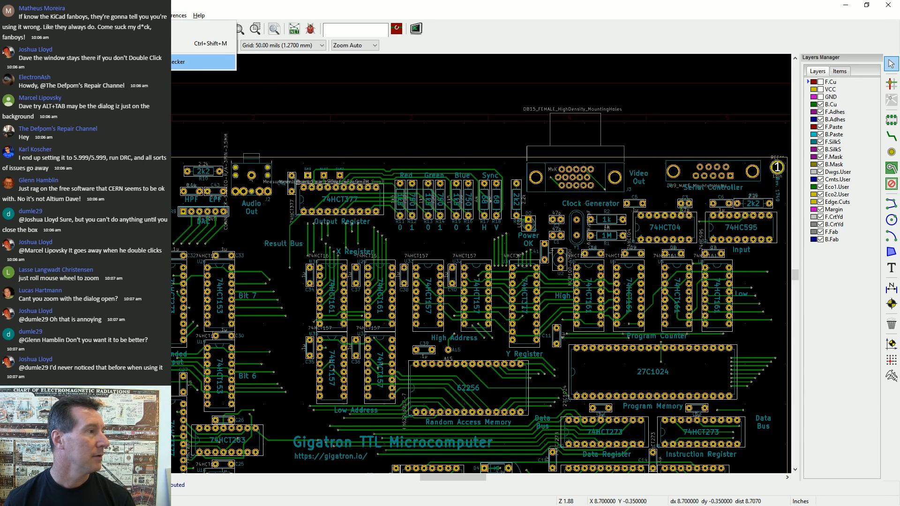
click(145, 61)
click(759, 135)
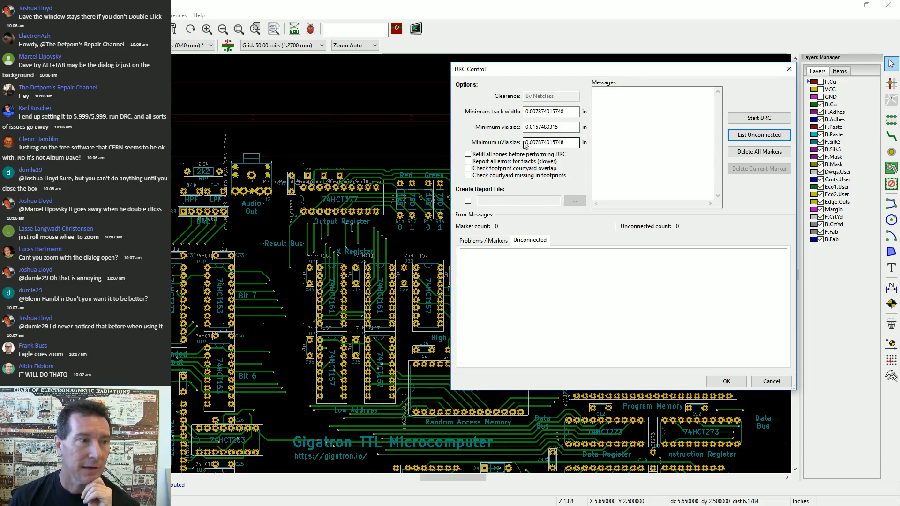
click(762, 119)
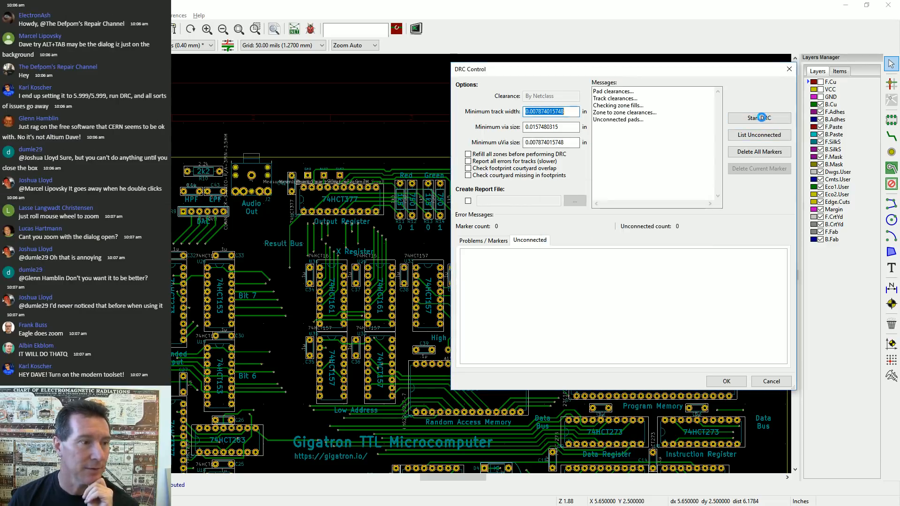
click(620, 97)
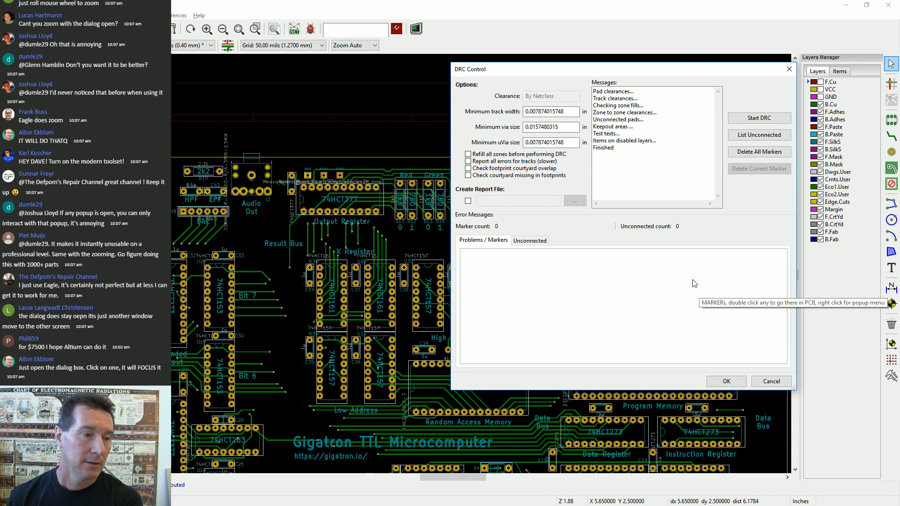
click(727, 382)
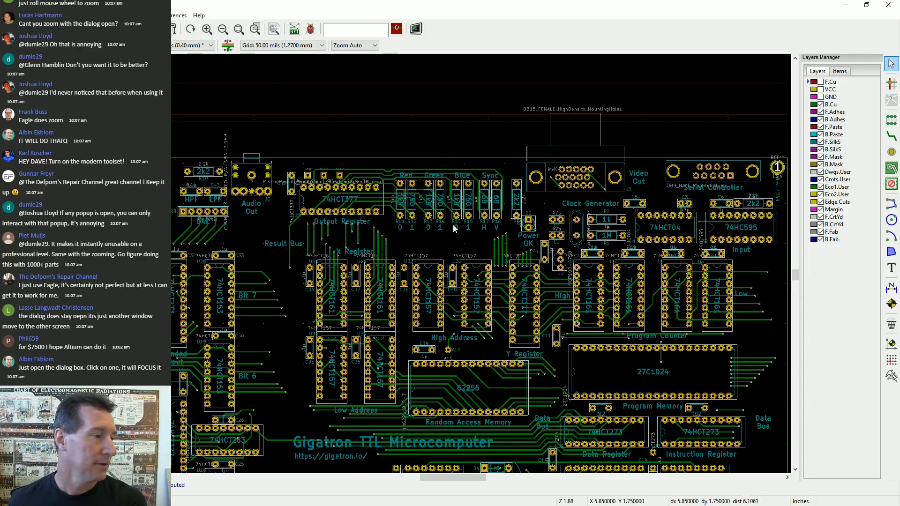
Show the F.Cu, VCC and GND layers and look over the board's copper from the connectors to the lower edge
click(820, 82)
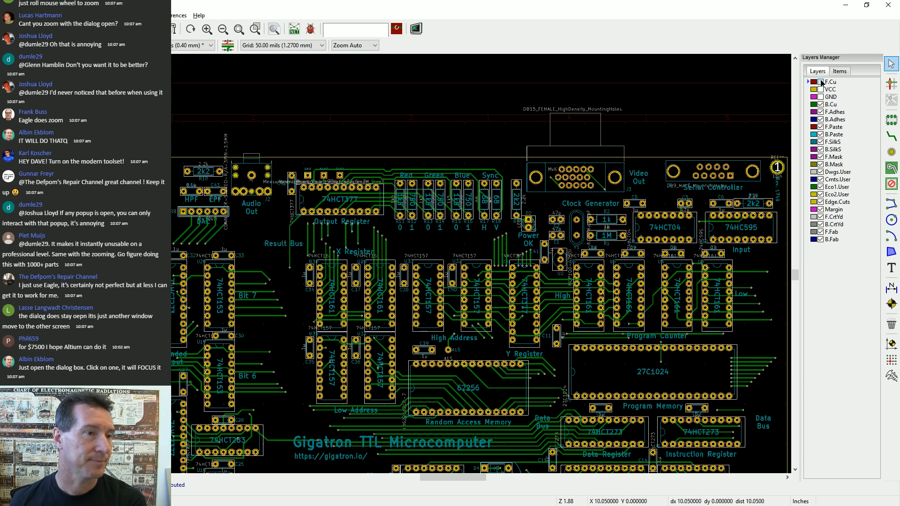
click(820, 89)
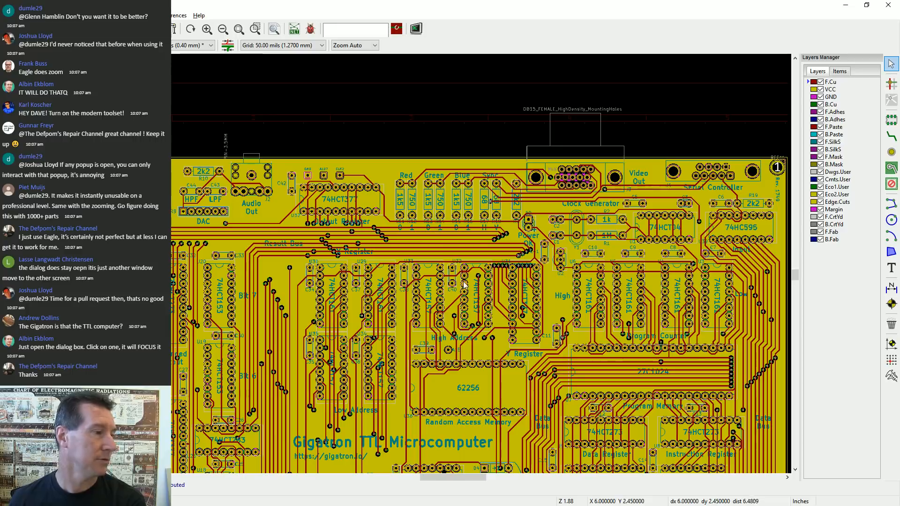
scroll(464, 284, down, 5)
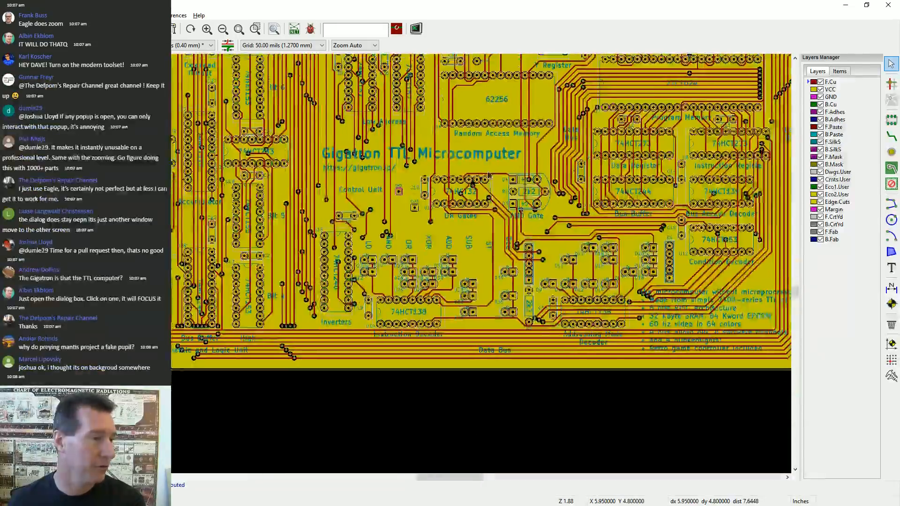
scroll(610, 207, up, 3)
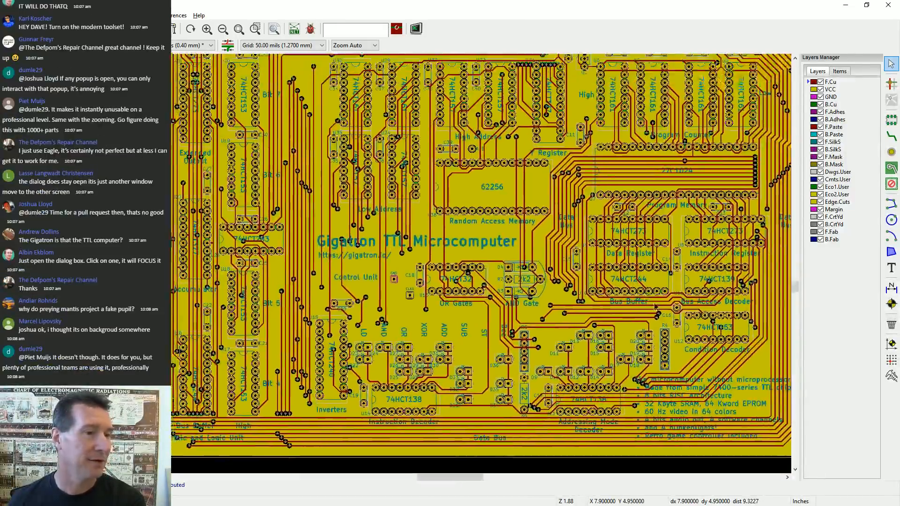
scroll(644, 218, up, 1)
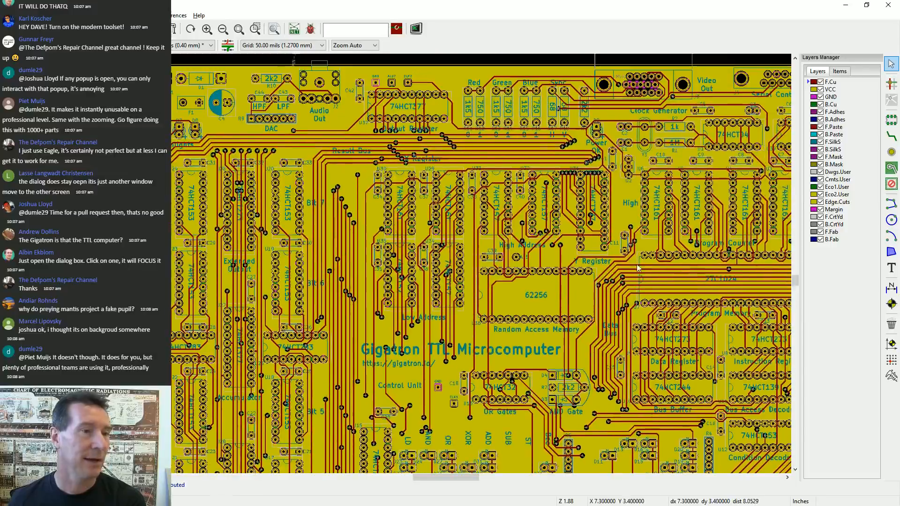
Hide the F.Cu, VCC and GND layers, and compare the F.Cu tracks alone with the B.Cu tracks alone
click(821, 82)
click(820, 89)
click(821, 96)
click(820, 104)
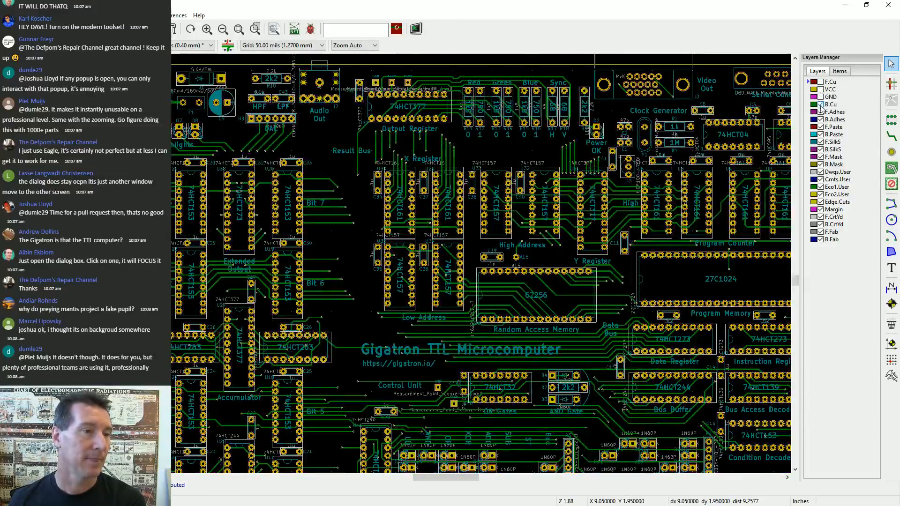
click(820, 82)
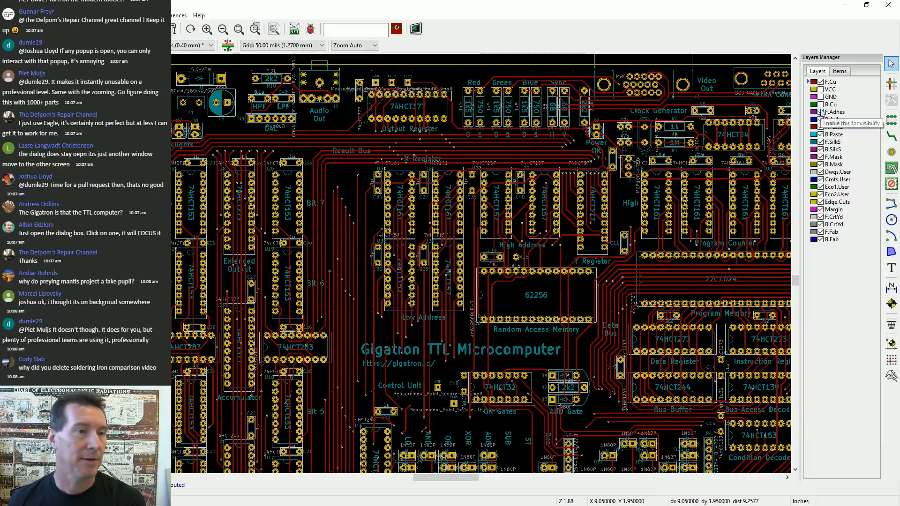
click(820, 104)
click(820, 82)
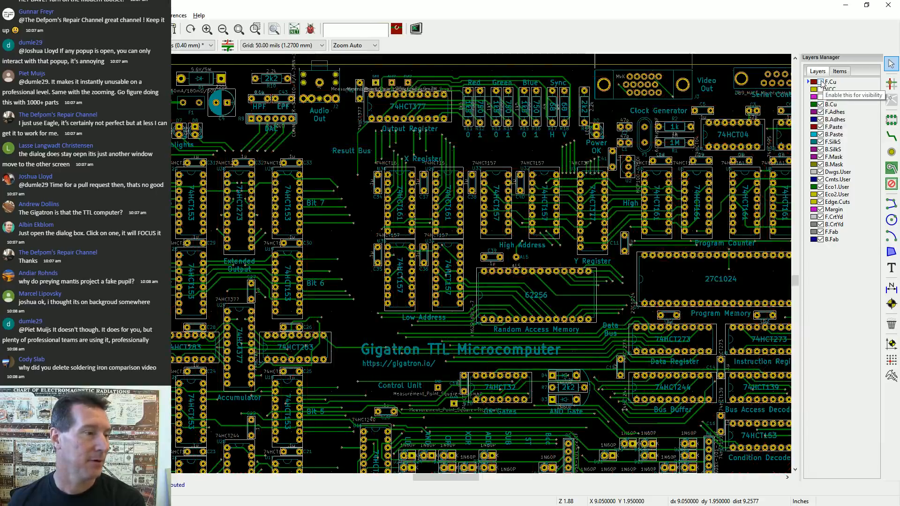
Show the VCC and GND layers and examine the plane connections around pad 16 of U29 and the neighbouring chips
click(820, 89)
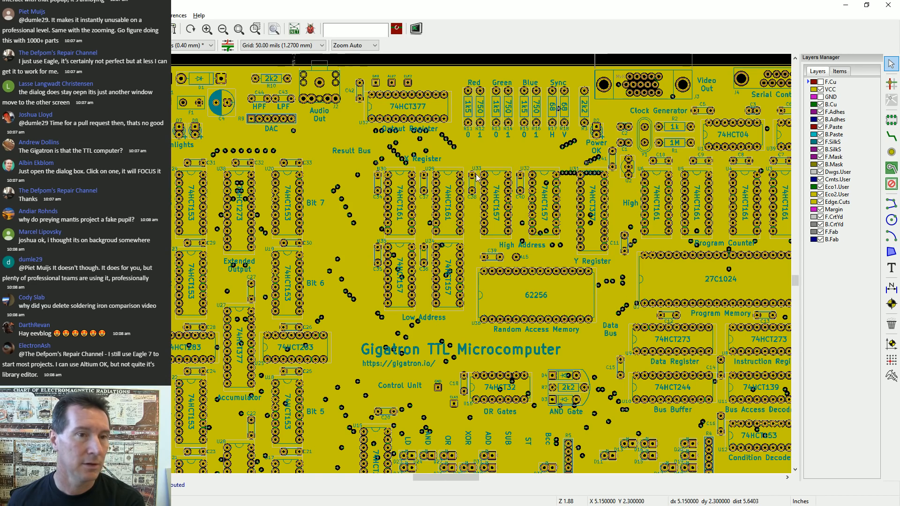
click(820, 97)
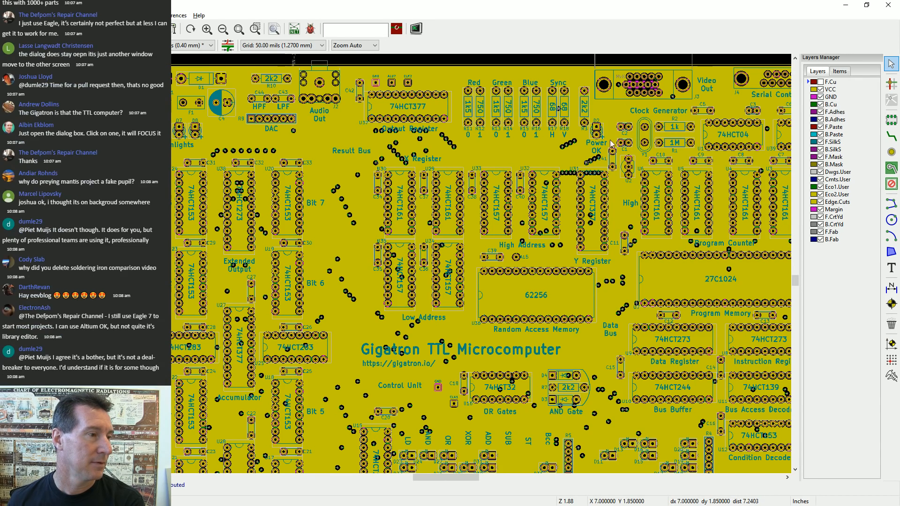
scroll(405, 267, up, 1)
scroll(405, 267, up, 1)
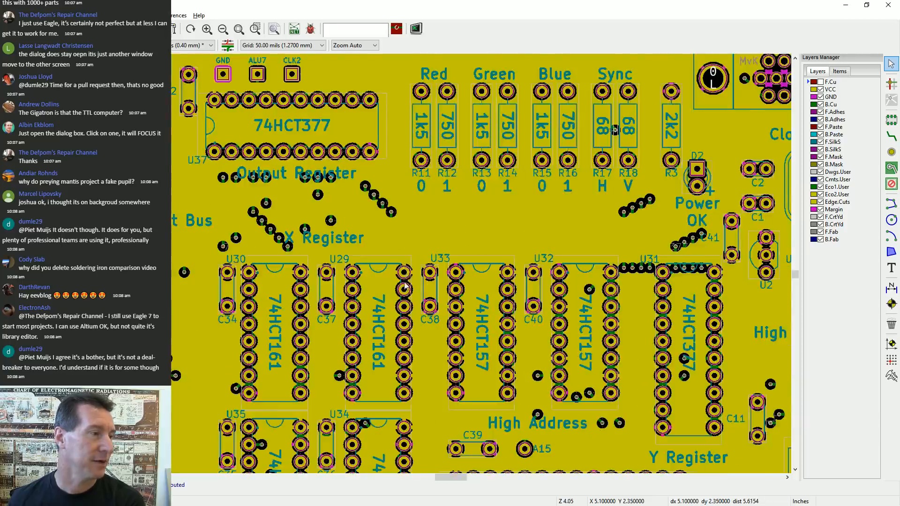
scroll(405, 270, up, 3)
scroll(403, 257, up, 2)
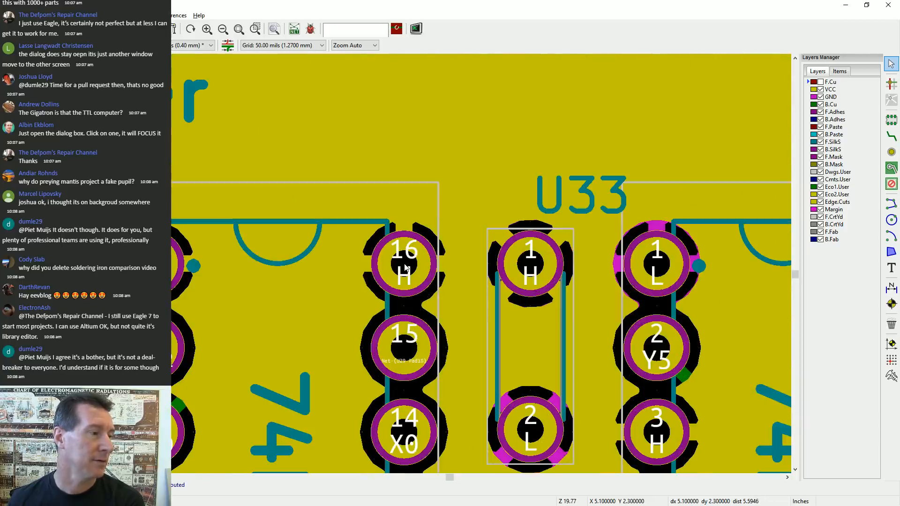
scroll(406, 268, down, 3)
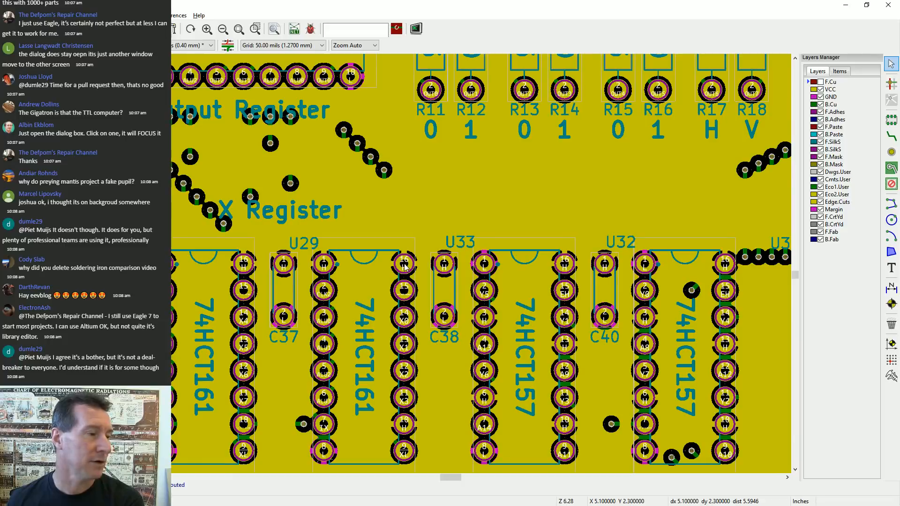
scroll(417, 267, down, 3)
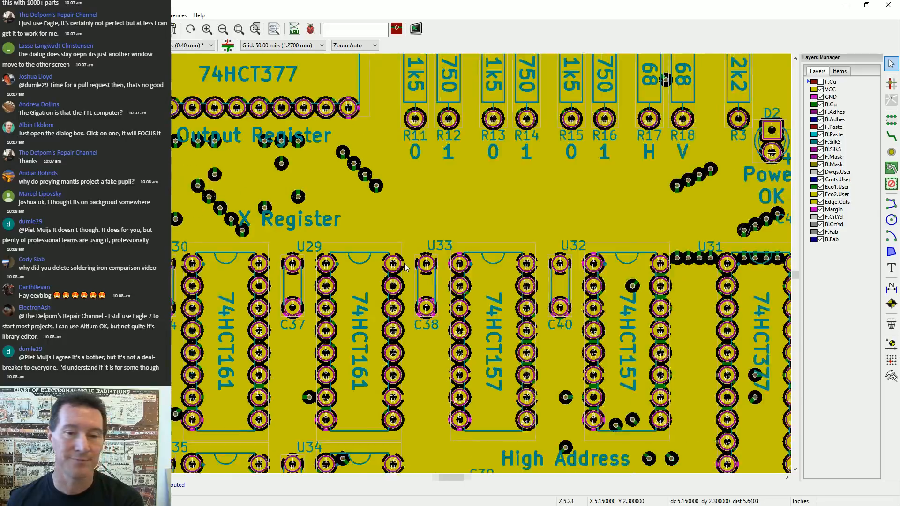
scroll(405, 266, up, 4)
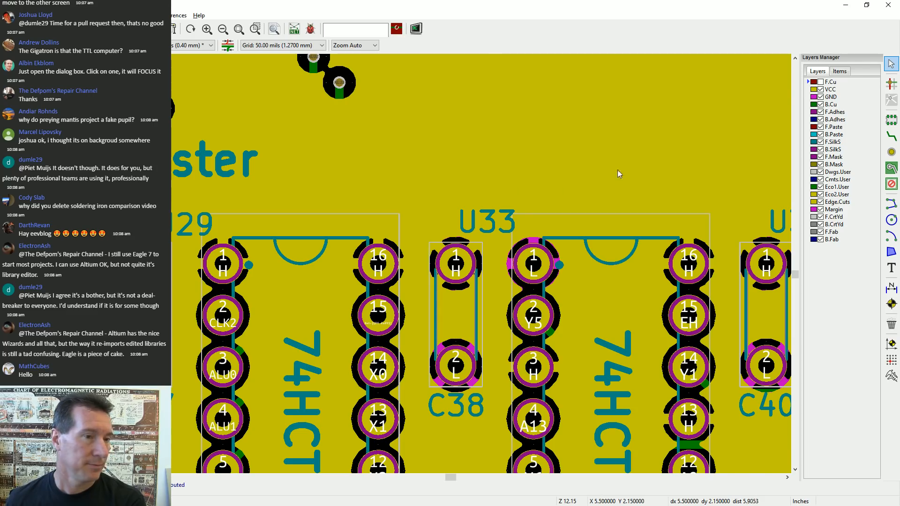
Make VCC the active layer and try to access the copper plane's options in the empty area above U29
click(831, 89)
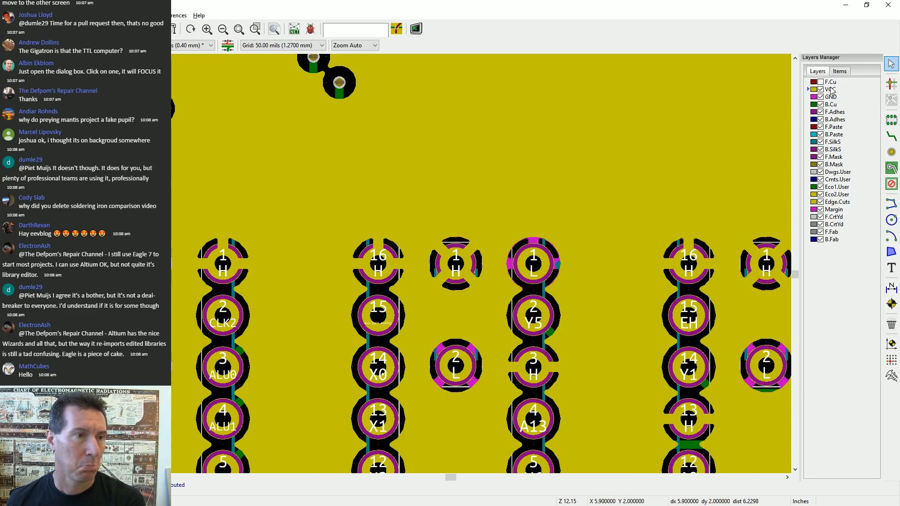
right_click(392, 186)
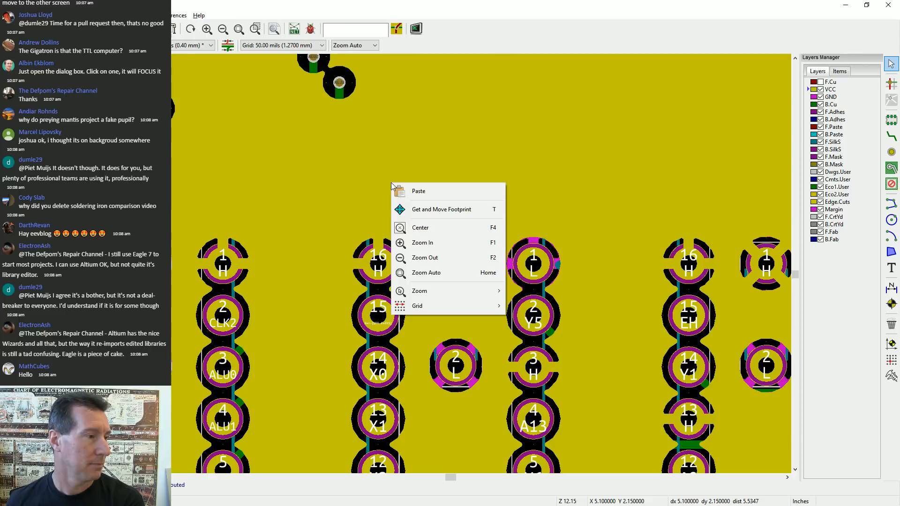
click(357, 185)
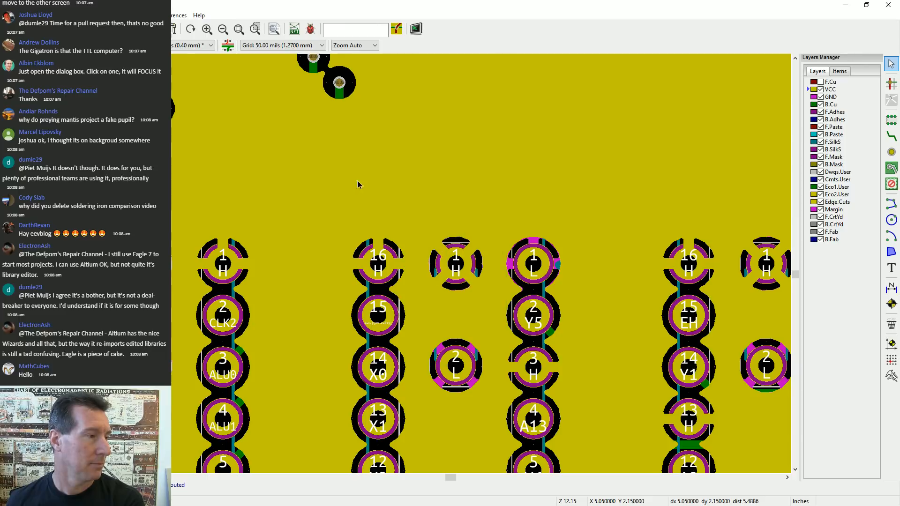
right_click(319, 179)
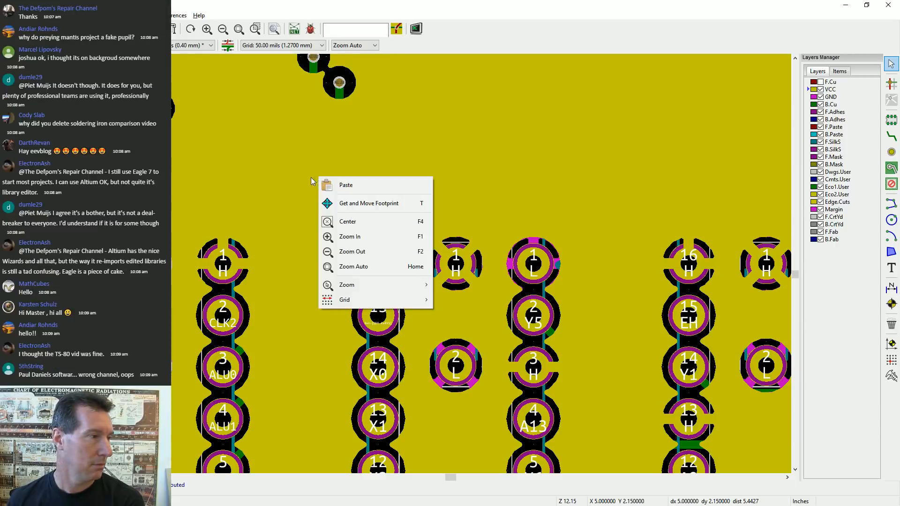
click(297, 181)
Select the VCC zone outline of net H at the board's upper-right corner, beside the mounting hole
scroll(324, 169, down, 6)
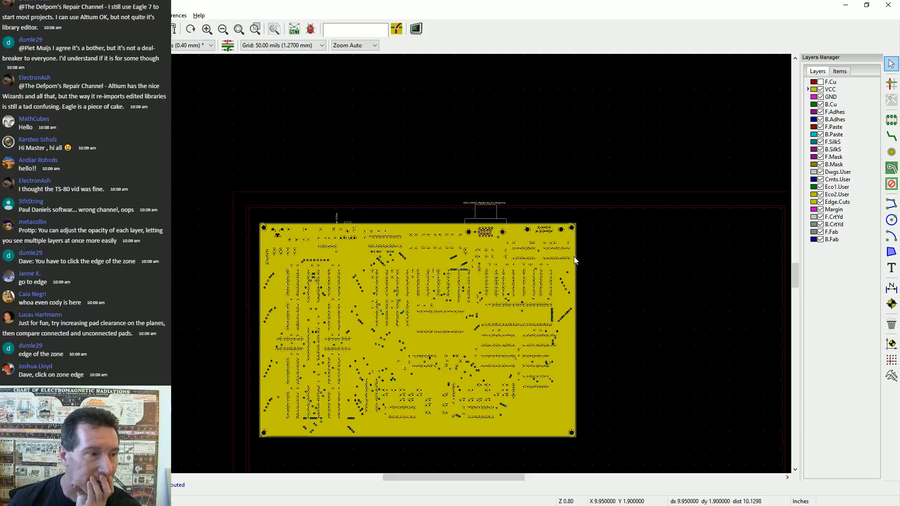
scroll(575, 231, up, 10)
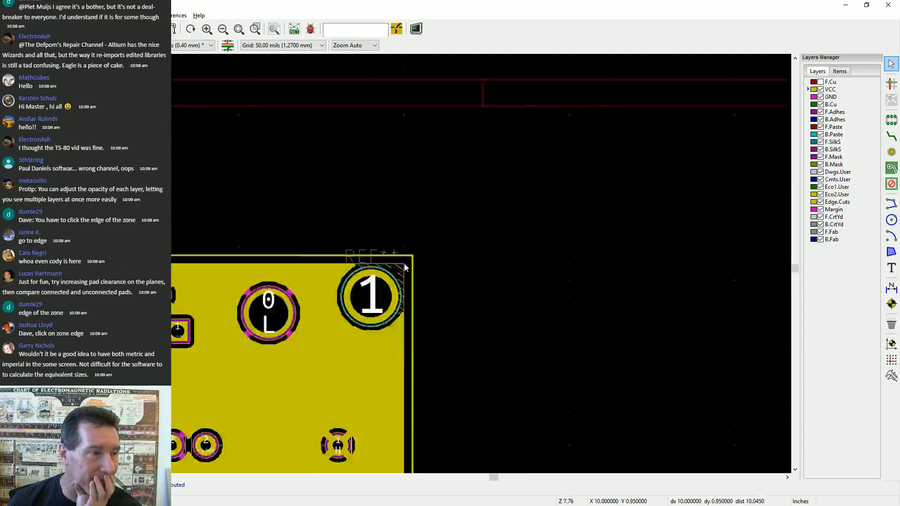
click(567, 202)
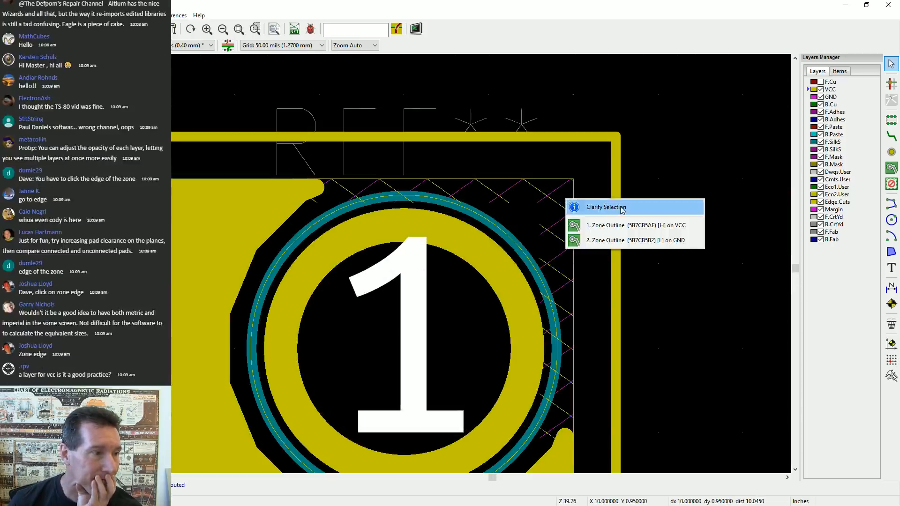
click(637, 226)
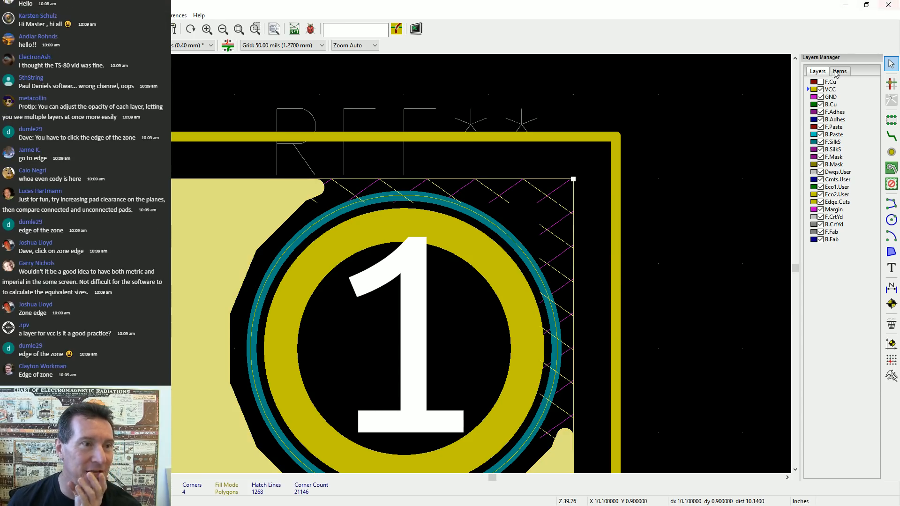
Hide the GND, B.Cu and F.Adhes layers and view the selected VCC zone around the corner mounting hole
click(820, 97)
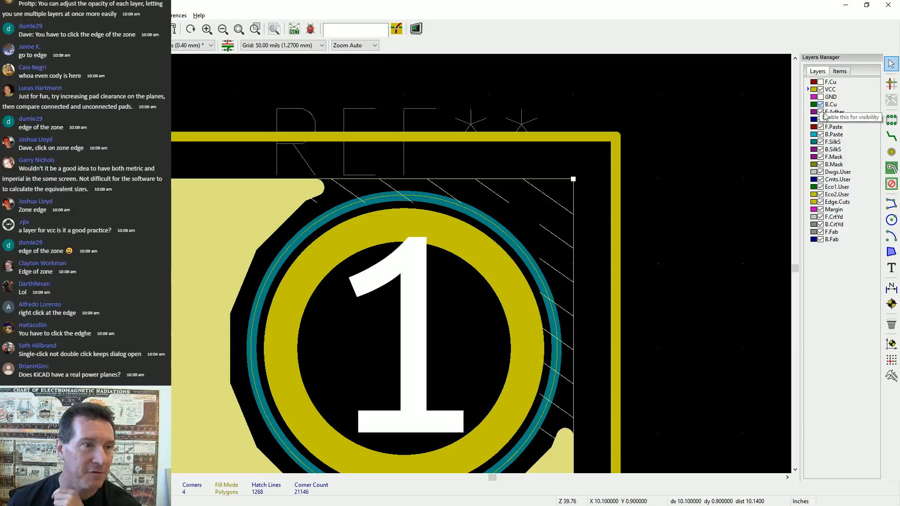
click(821, 104)
click(820, 112)
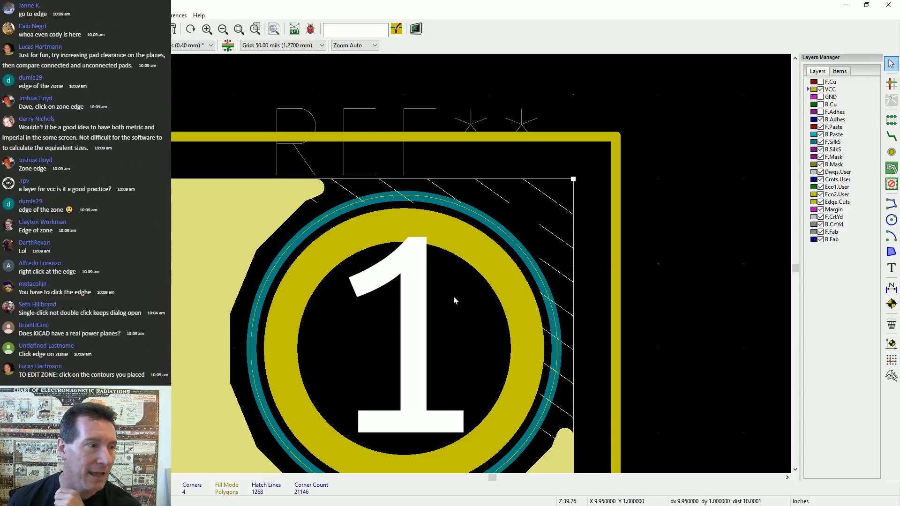
scroll(405, 265, down, 1)
scroll(539, 281, down, 6)
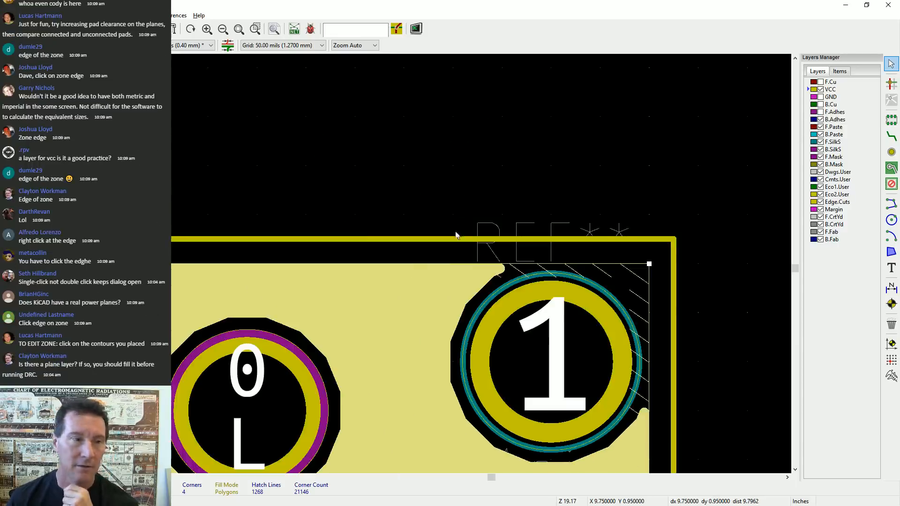
Examine the VCC plane's edge, hatched outline and clearances around the mounting hole at the board's upper-right corner
scroll(404, 267, down, 1)
scroll(407, 274, up, 7)
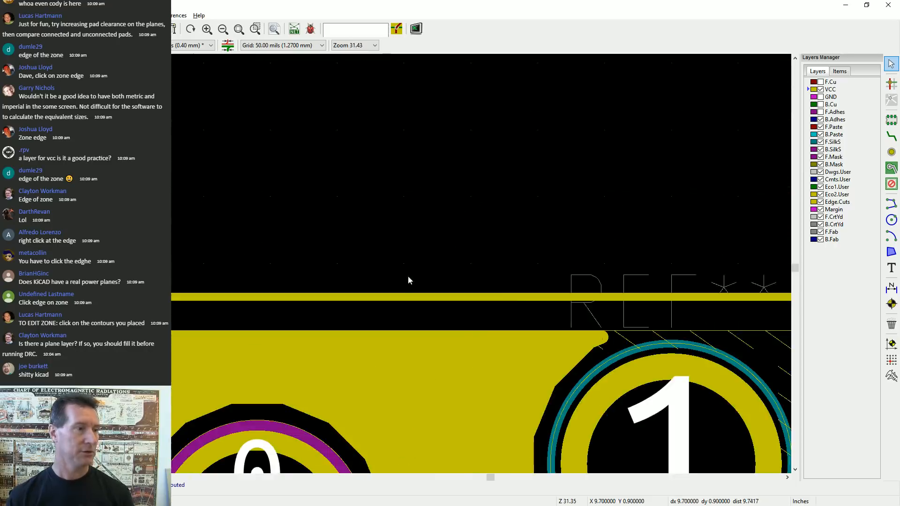
scroll(404, 263, down, 3)
scroll(404, 264, up, 3)
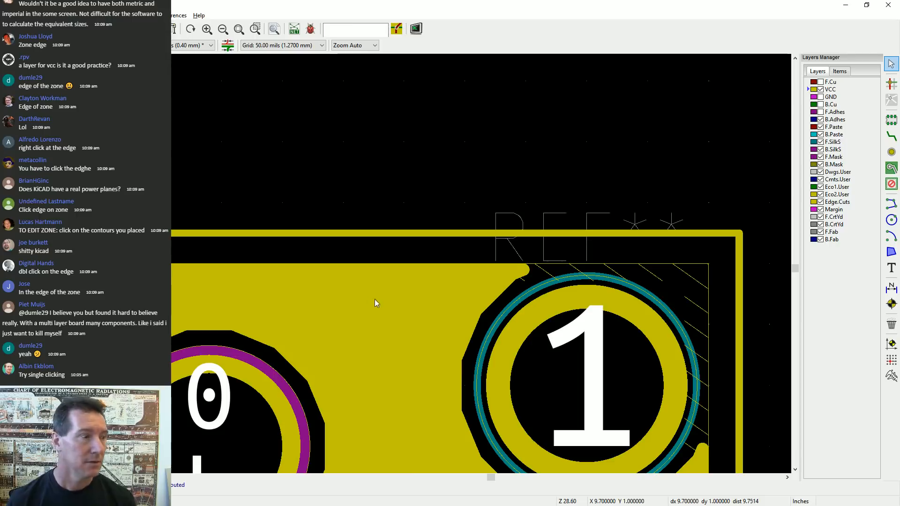
scroll(385, 300, down, 8)
scroll(420, 254, up, 3)
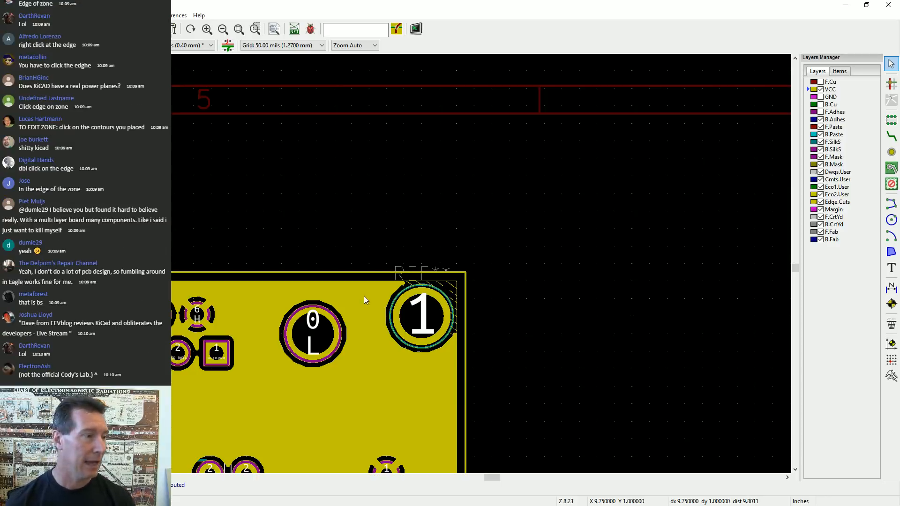
scroll(363, 296, up, 5)
scroll(404, 264, down, 1)
scroll(404, 264, down, 2)
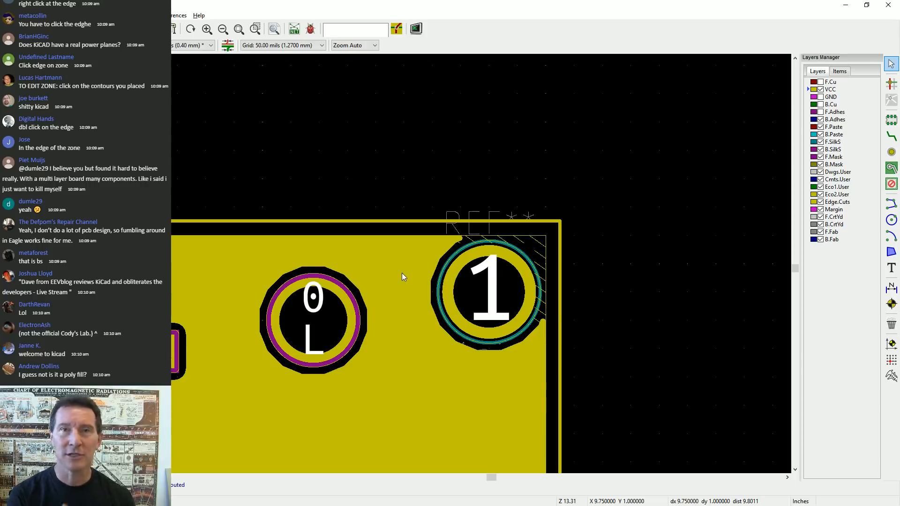
scroll(400, 249, down, 4)
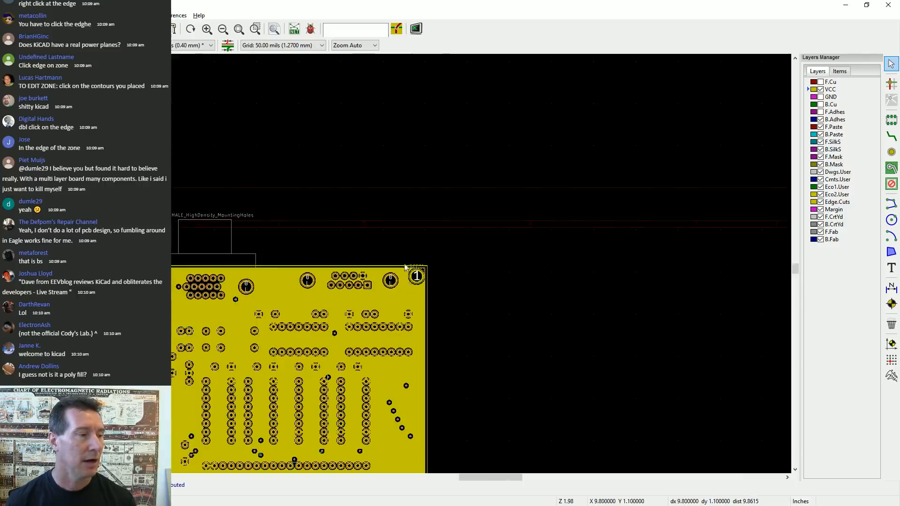
scroll(404, 263, up, 7)
scroll(404, 263, down, 2)
scroll(404, 264, up, 1)
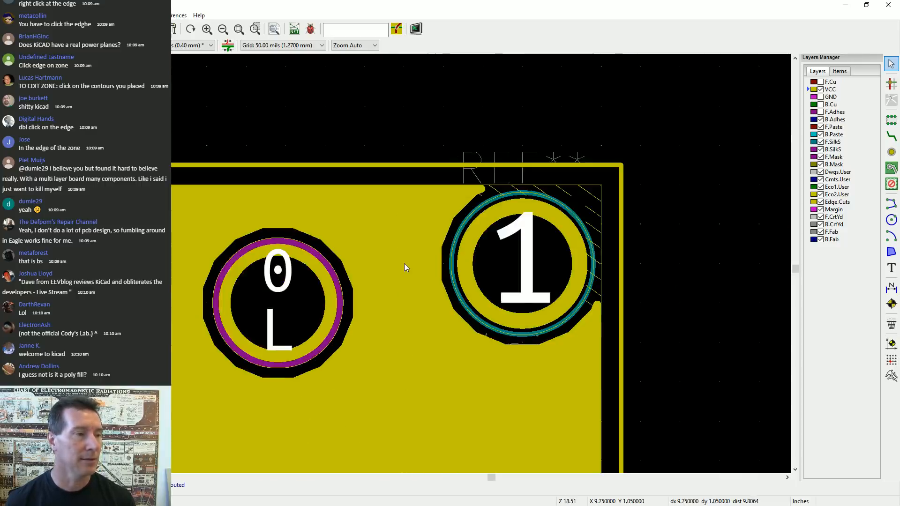
scroll(404, 263, up, 4)
scroll(403, 263, down, 4)
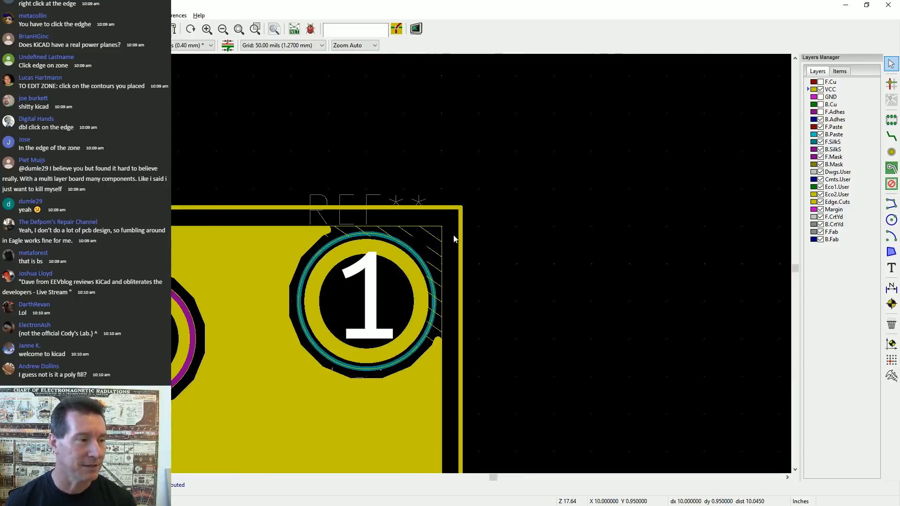
Select the VCC zone by its outline at the board's upper-right corner and review the commands offered for it
click(442, 242)
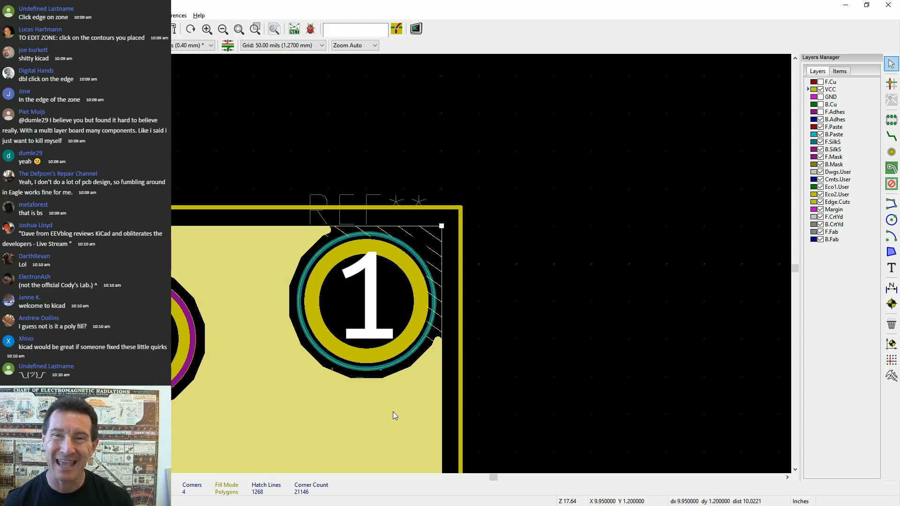
click(235, 258)
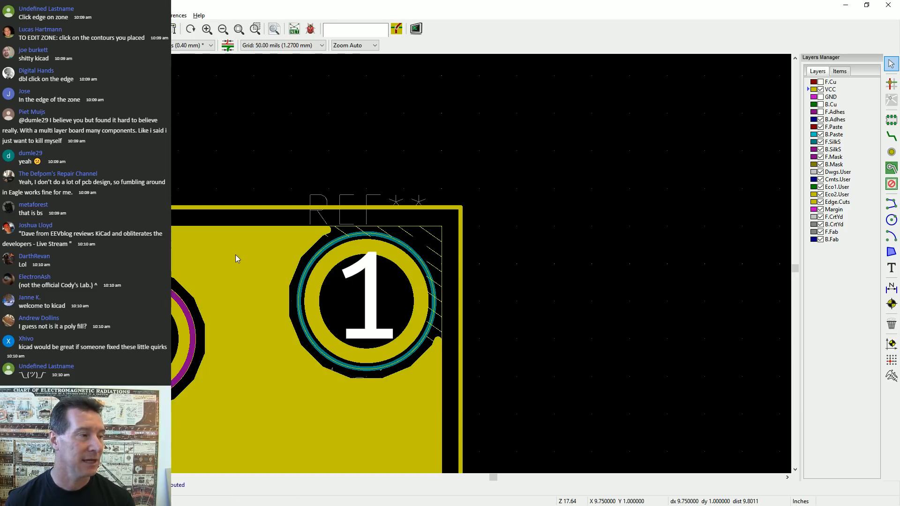
click(443, 290)
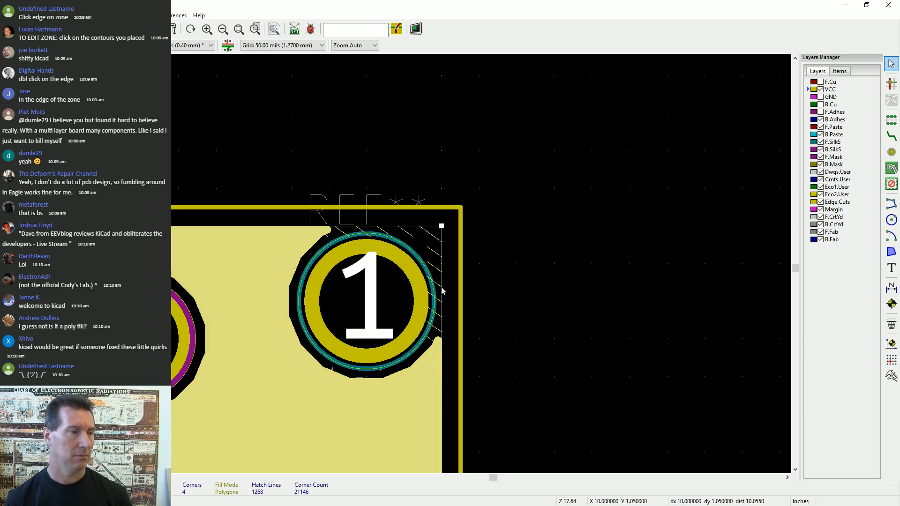
right_click(411, 410)
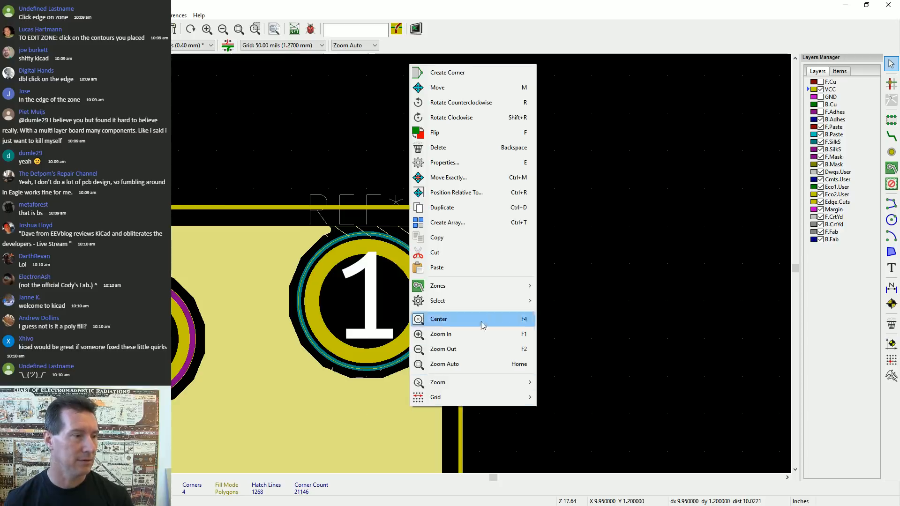
mouse_move(515, 286)
click(578, 286)
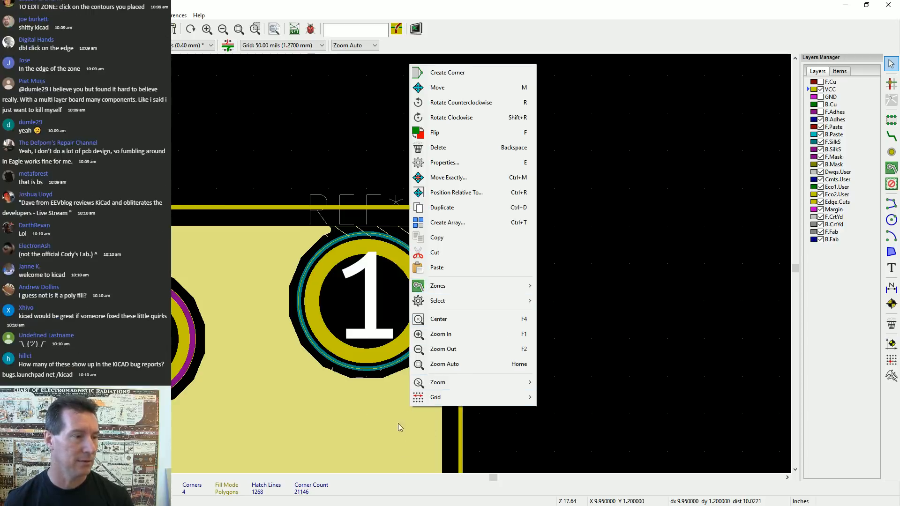
right_click(413, 410)
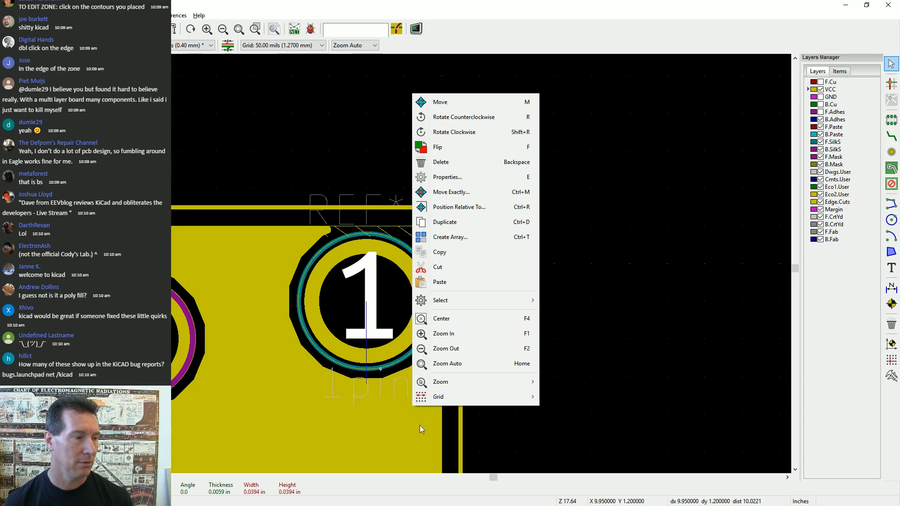
click(406, 446)
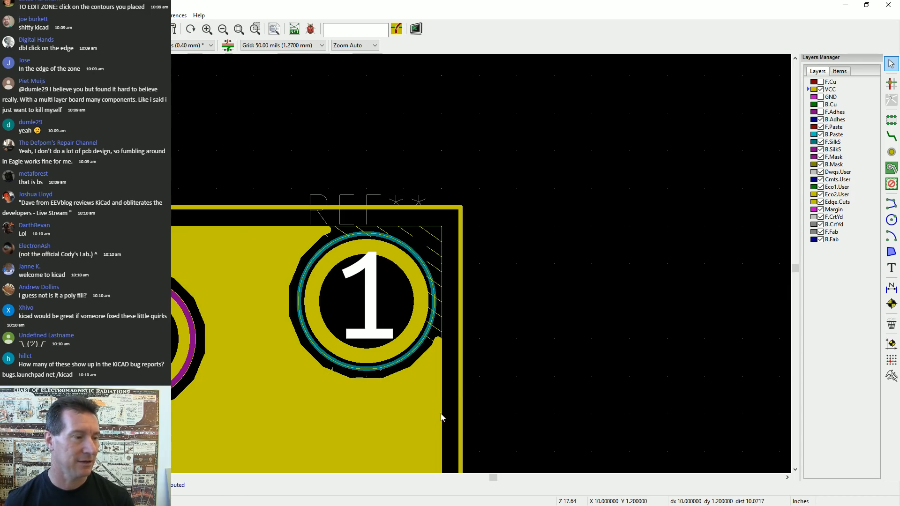
Open the VCC zone's copper zone properties and set its default pad connection to THT thermal
click(441, 417)
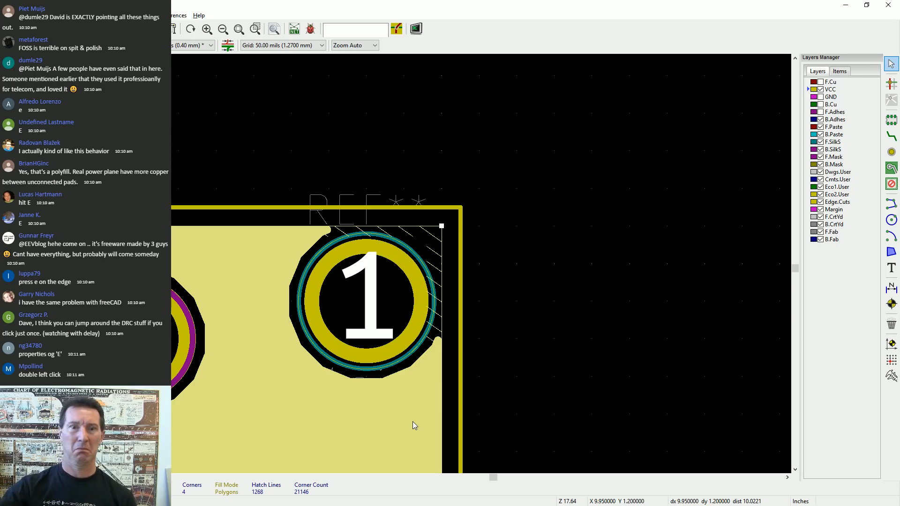
double_click(240, 249)
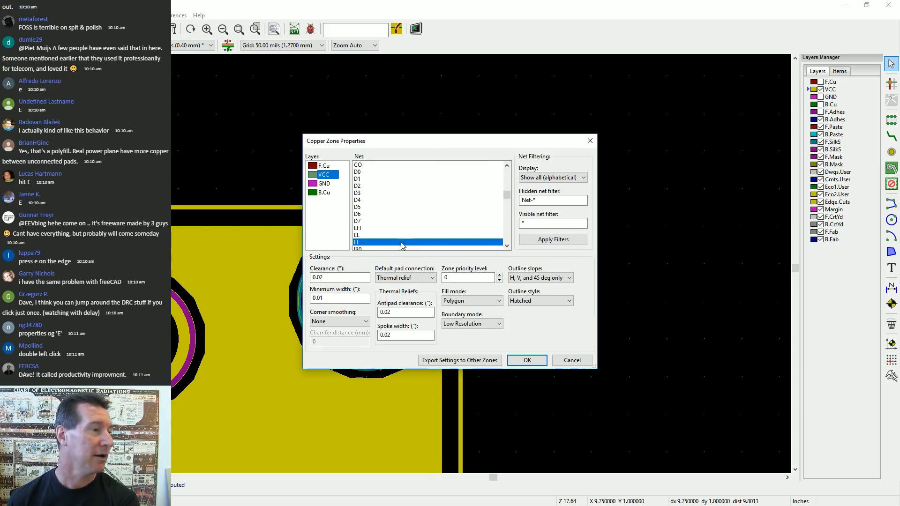
click(430, 280)
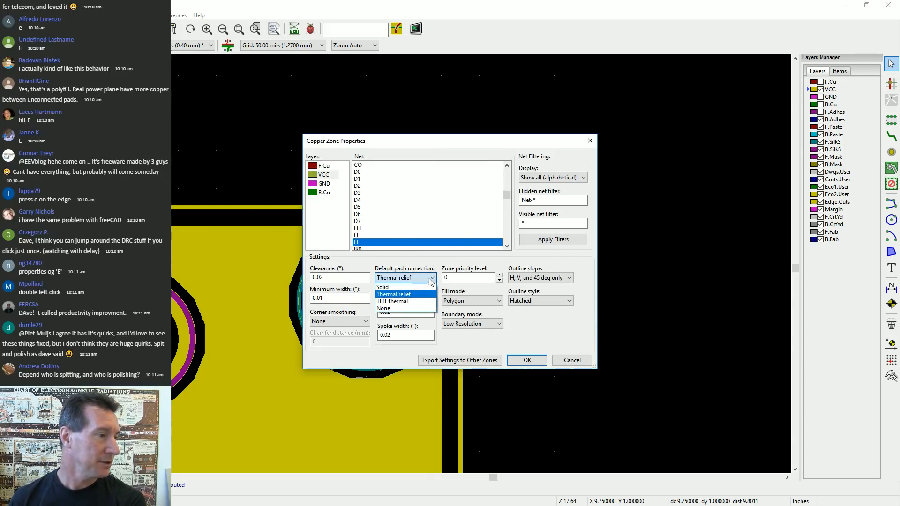
click(415, 302)
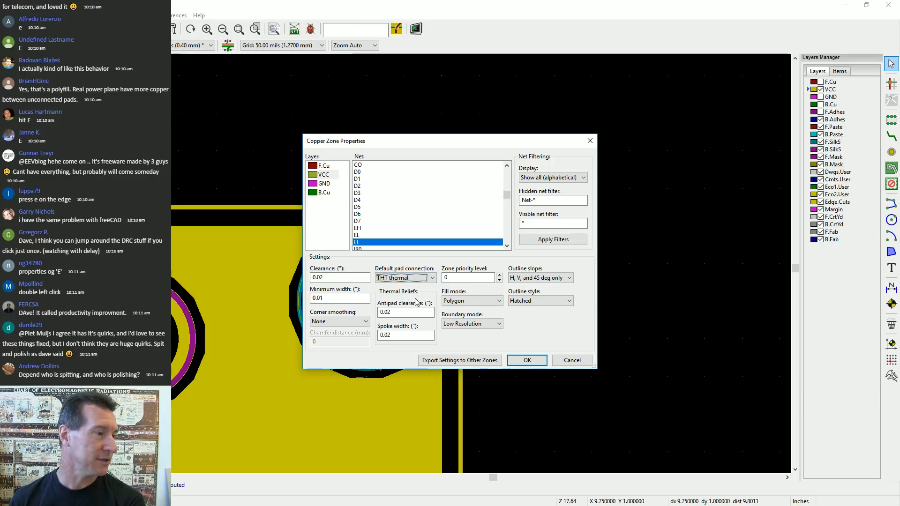
click(528, 361)
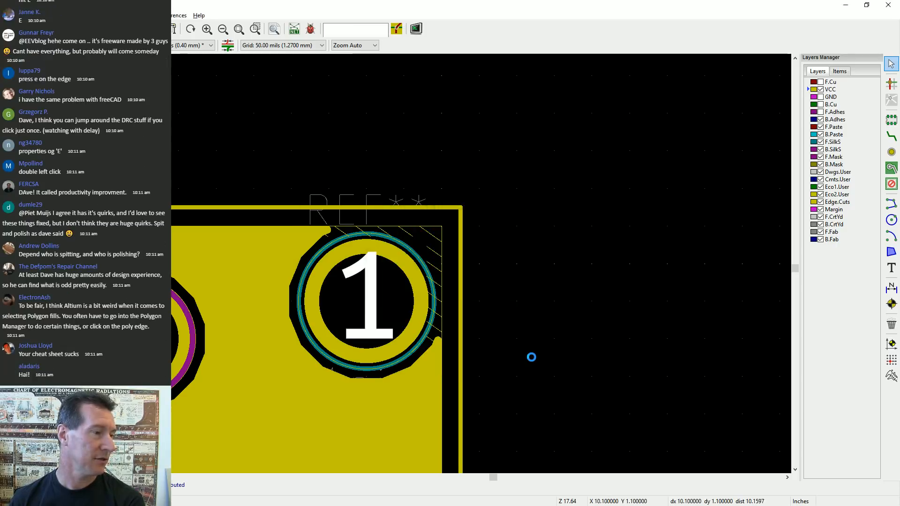
Inspect the VCC plane's thermal connections around the chip pads, switching the high-contrast layer display on and off
scroll(419, 253, down, 8)
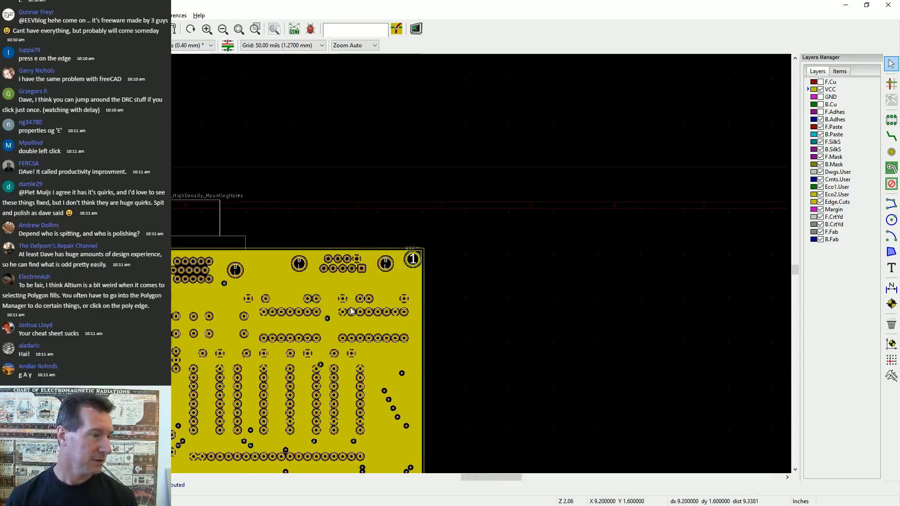
scroll(351, 311, up, 8)
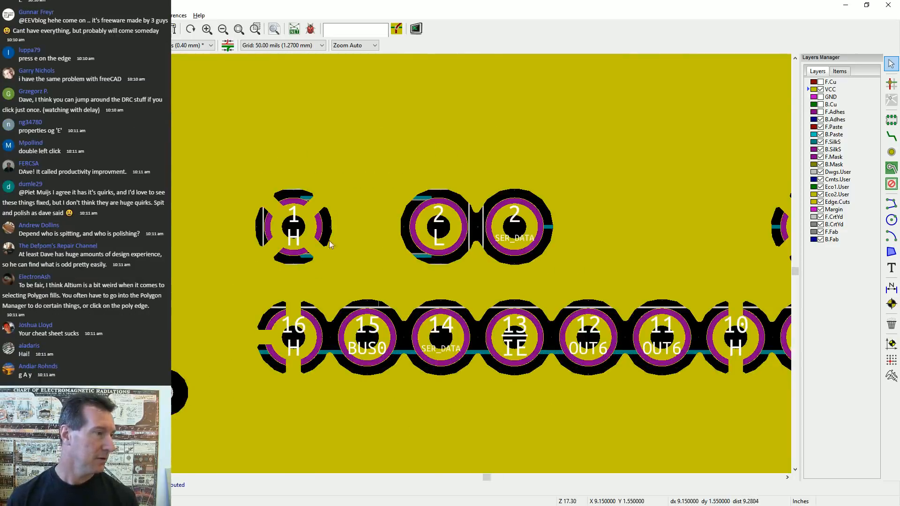
scroll(404, 264, down, 3)
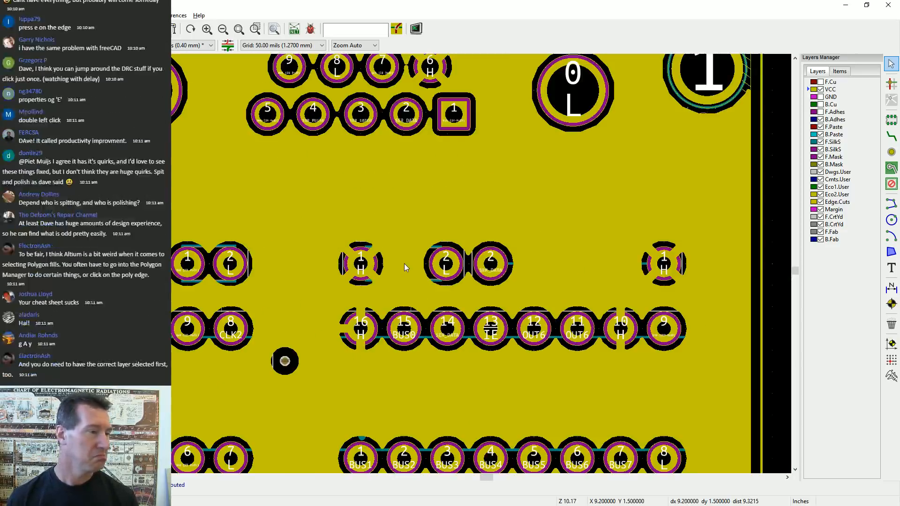
scroll(406, 267, down, 2)
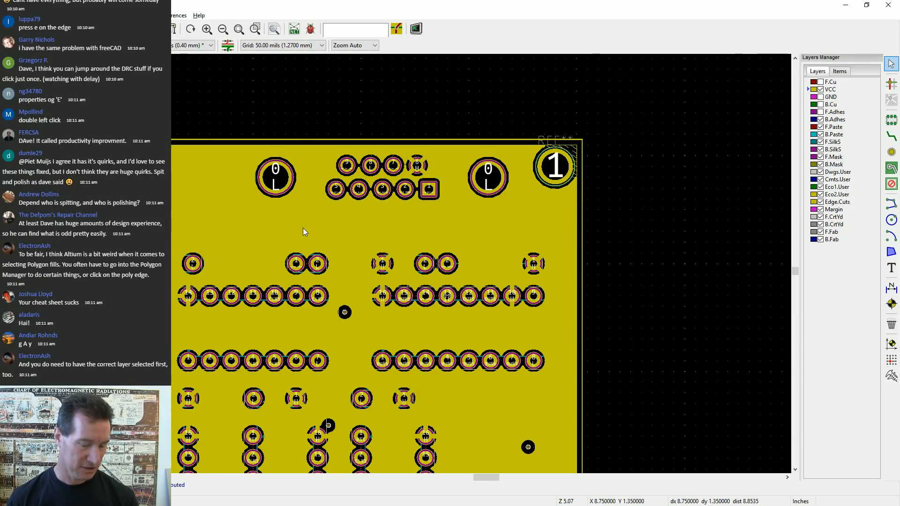
key(h)
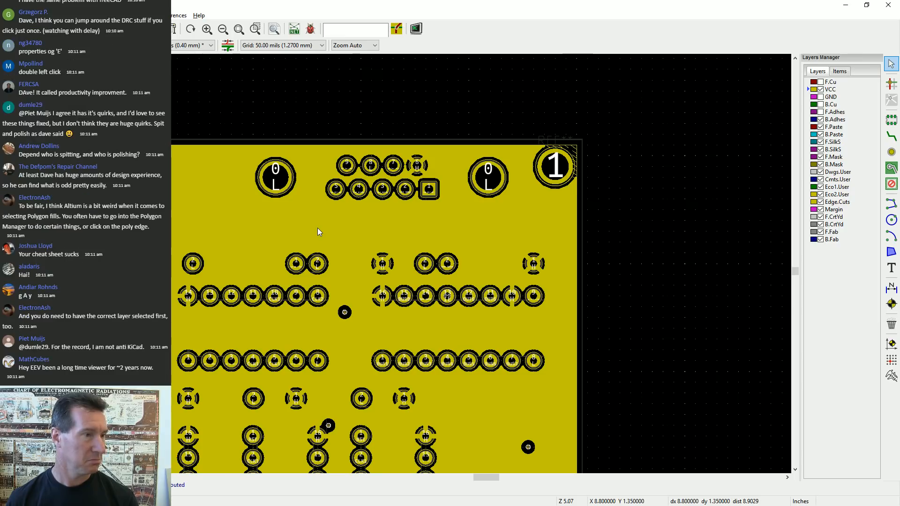
key(h)
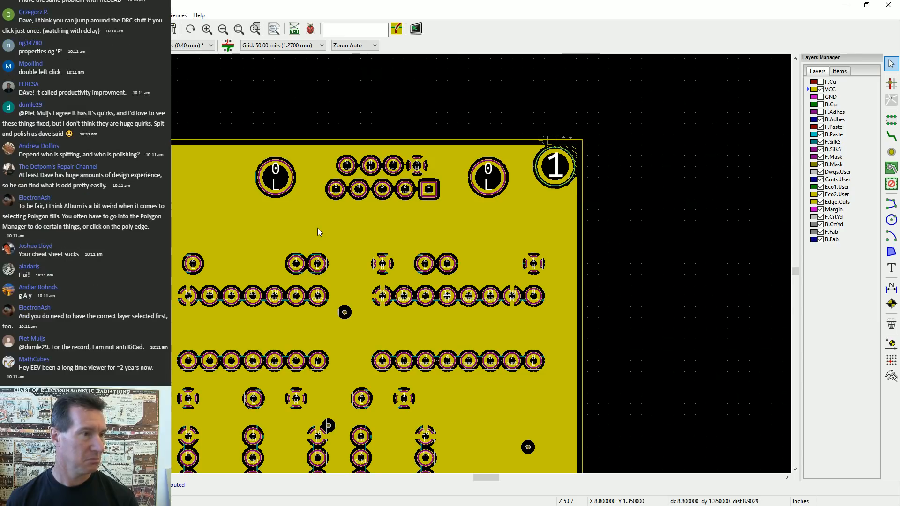
Reopen the VCC zone's copper zone properties and set the default pad connection to Thermal relief
click(573, 201)
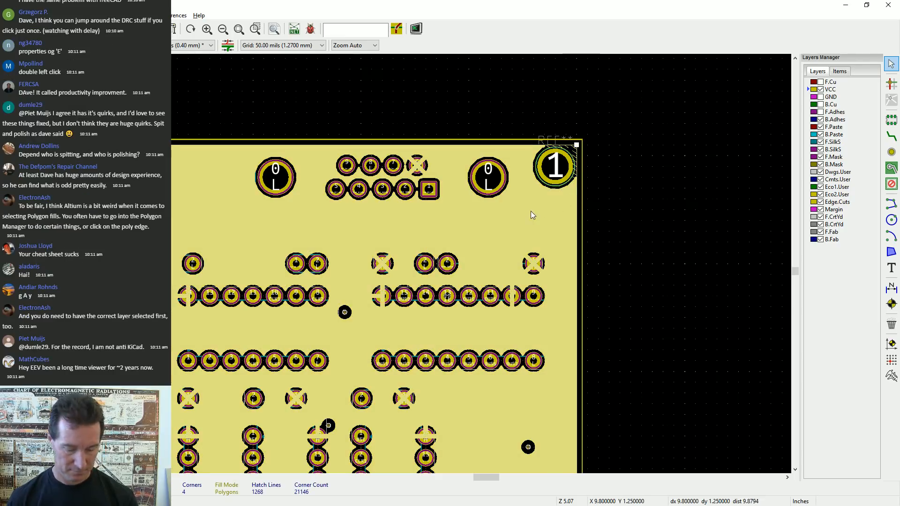
key(e)
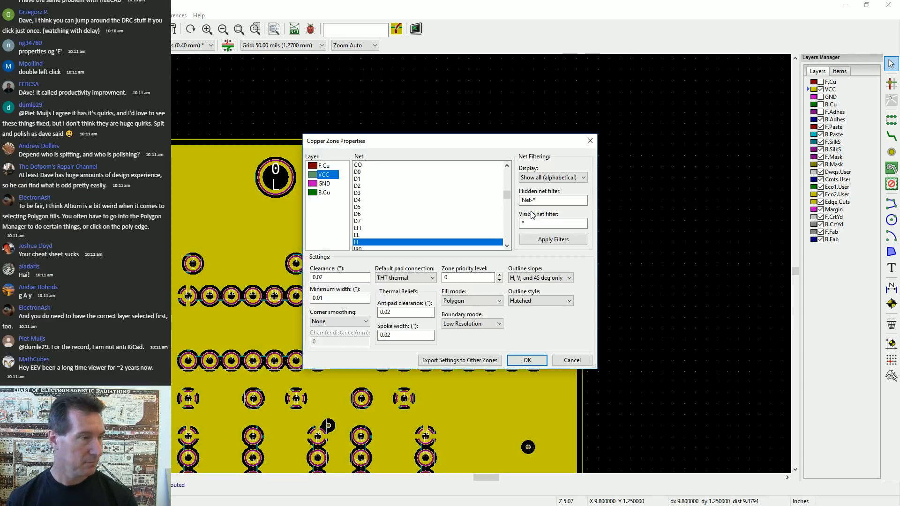
click(415, 277)
click(416, 296)
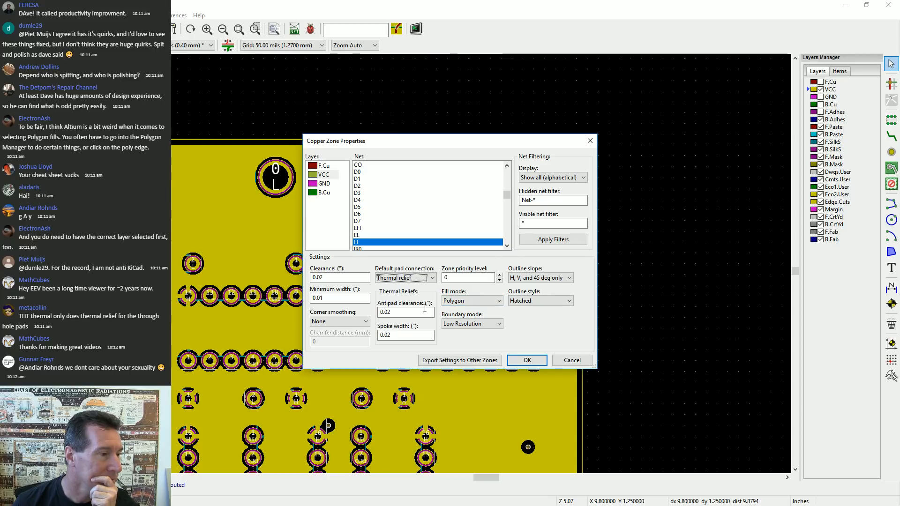
Try to apply a thermal relief spoke width of 0.01 inch to the VCC zone
click(397, 336)
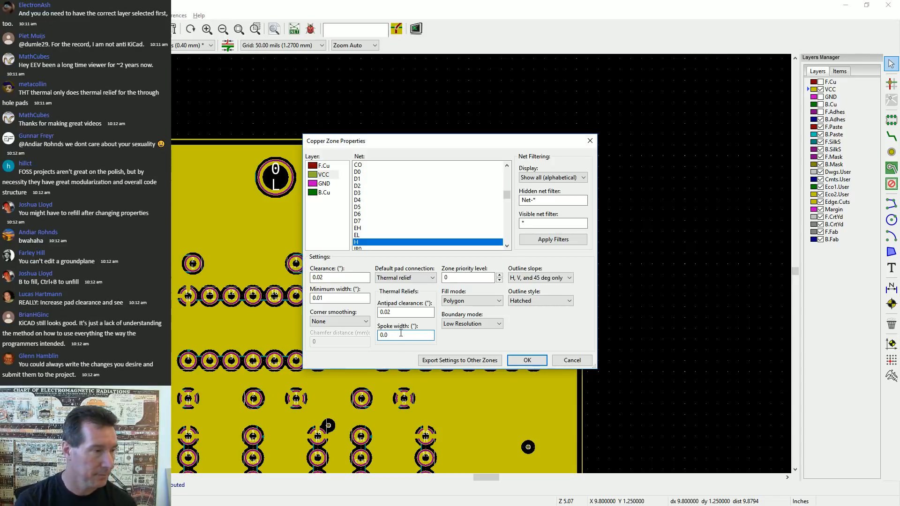
text(10)
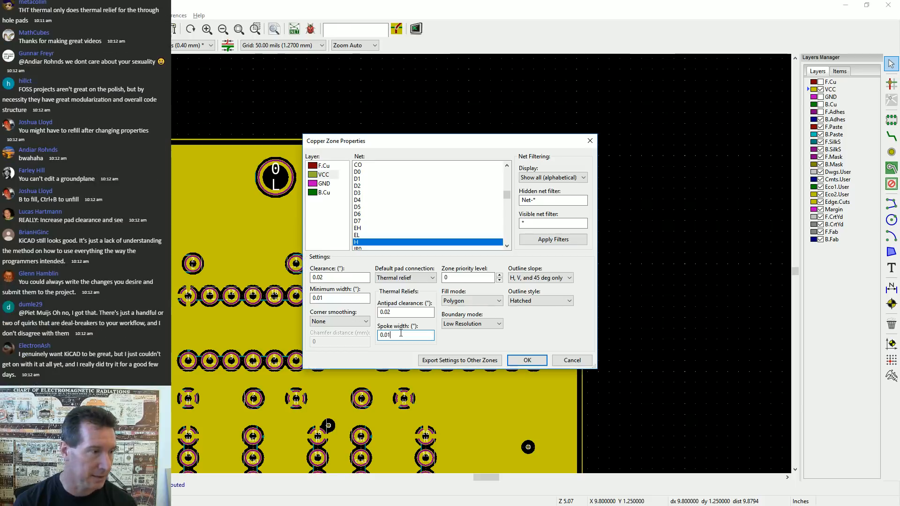
click(521, 361)
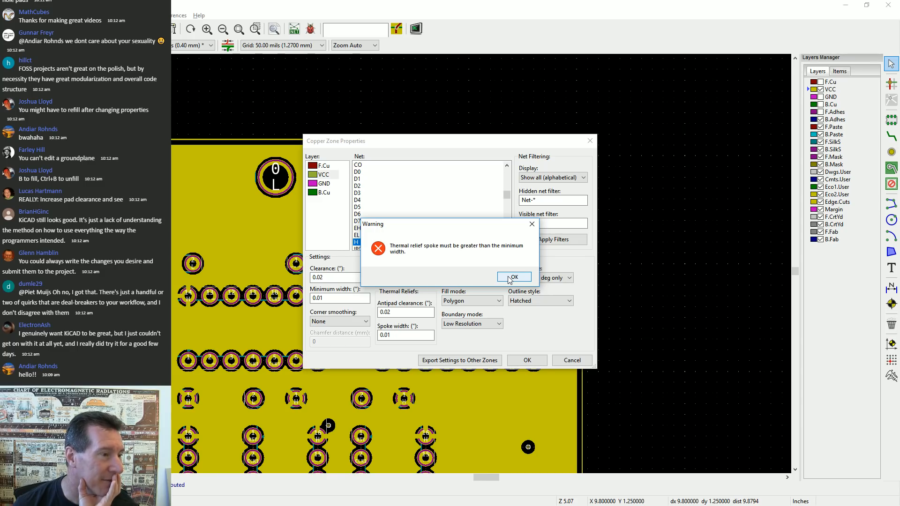
click(510, 279)
Set the VCC zone's thermal relief spoke width to 0.015 inch and apply the zone properties
click(401, 335)
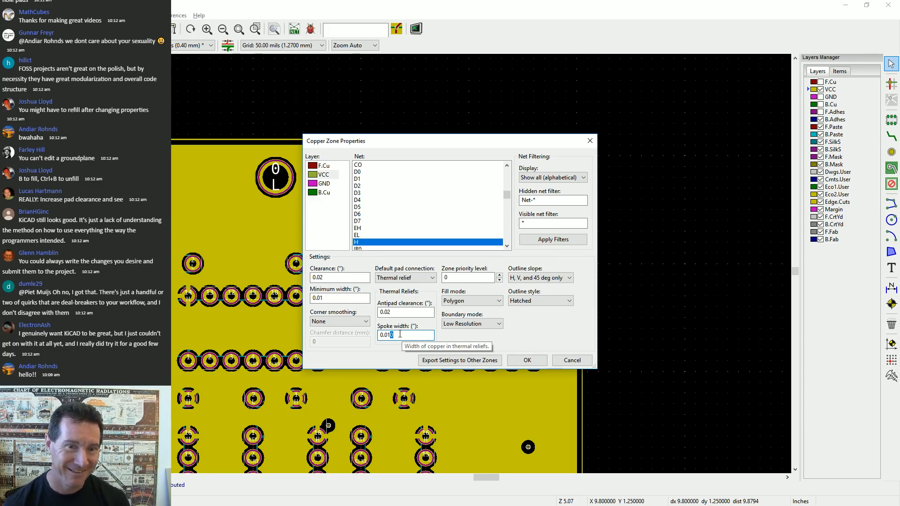
key(BackSpace)
key(BackSpace)
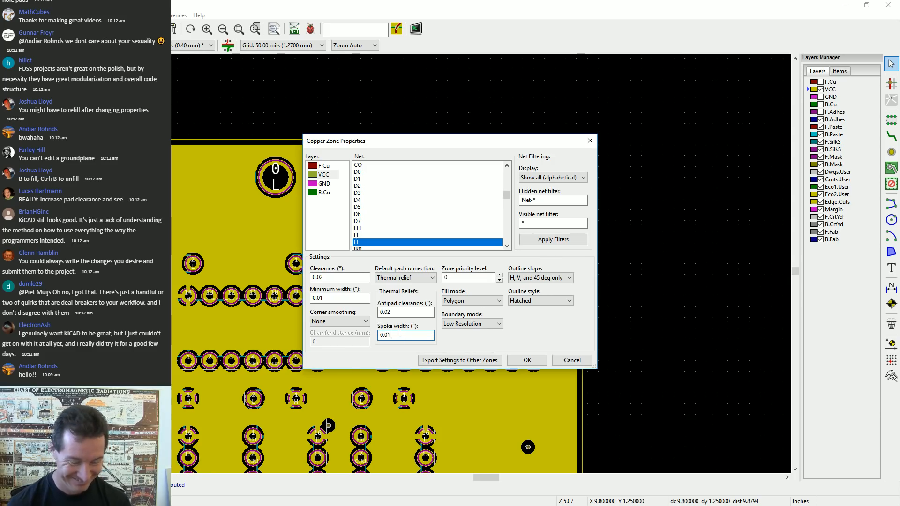
text(15)
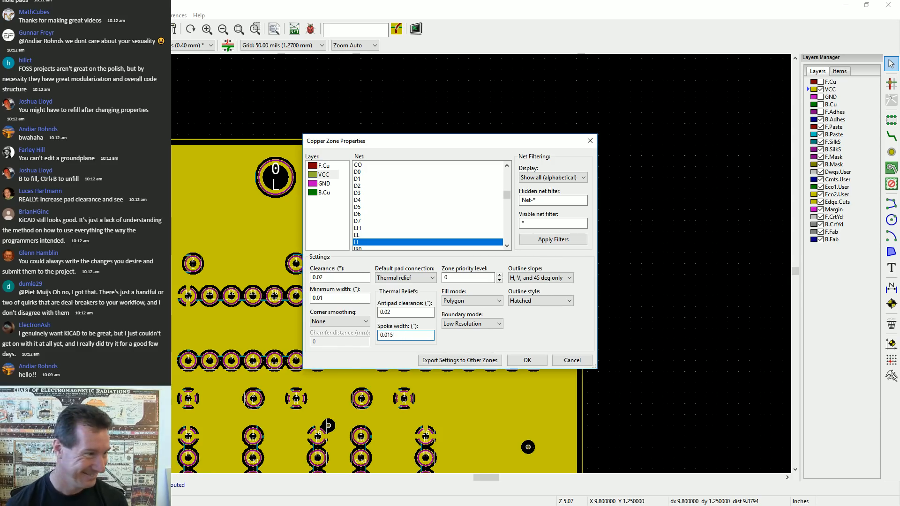
click(536, 362)
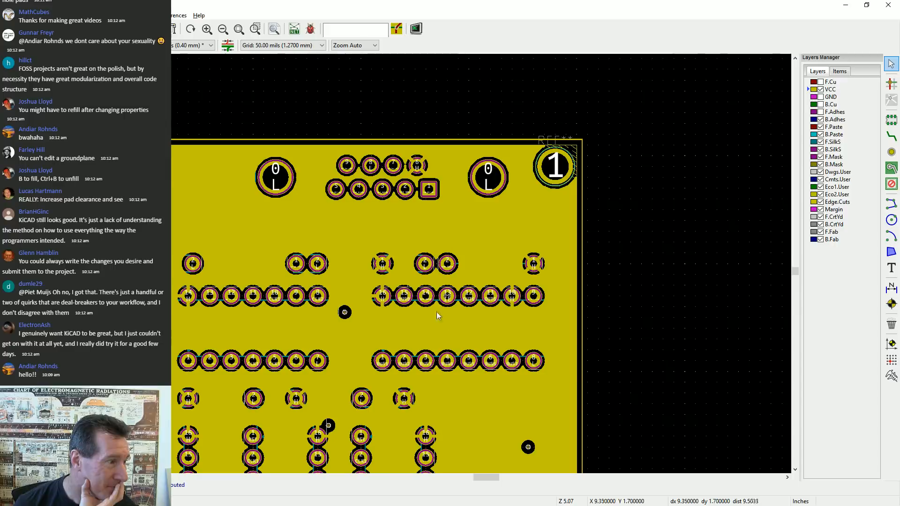
Inspect the VCC plane's thermal relief spokes around the chip and capacitor pads near the board's upper-right corner
scroll(406, 268, up, 1)
scroll(404, 266, up, 4)
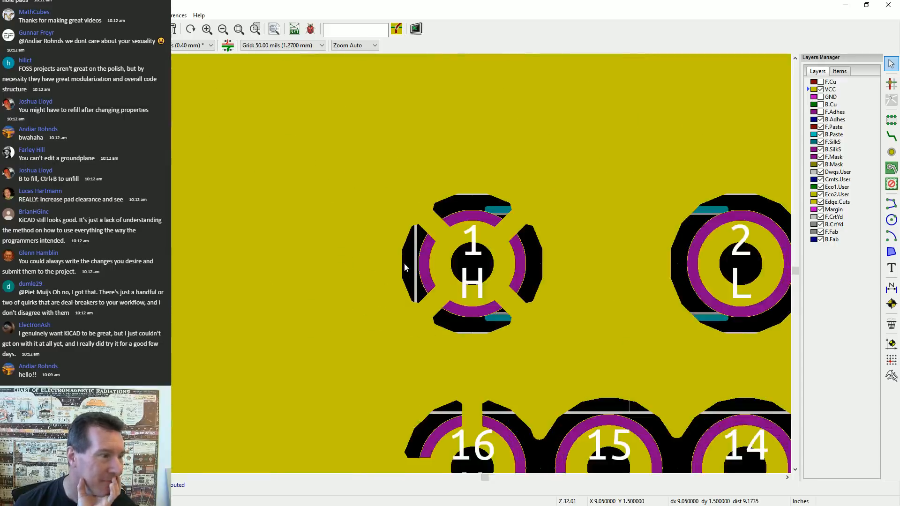
scroll(404, 266, down, 5)
scroll(415, 267, up, 1)
scroll(444, 263, up, 3)
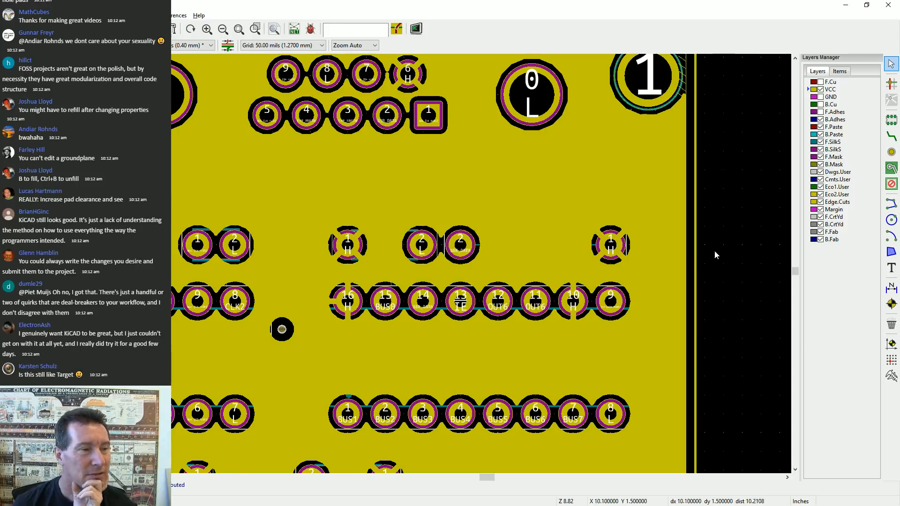
scroll(714, 251, down, 1)
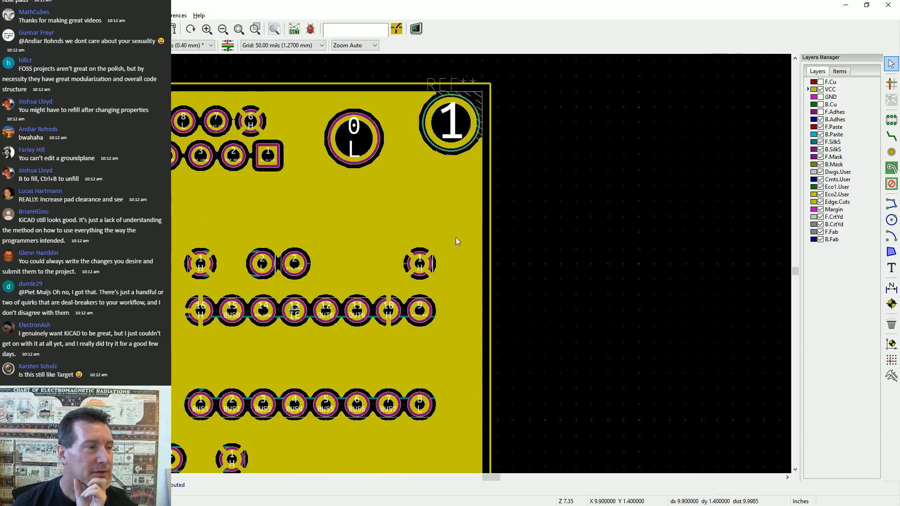
Display the GND plane instead of VCC and set the GND zone's thermal relief spoke width to 0.015 inch
click(821, 97)
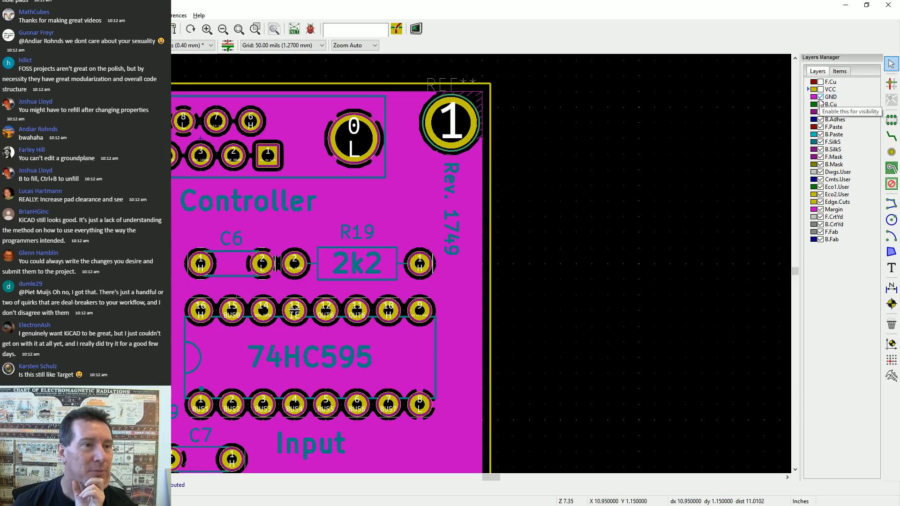
click(481, 269)
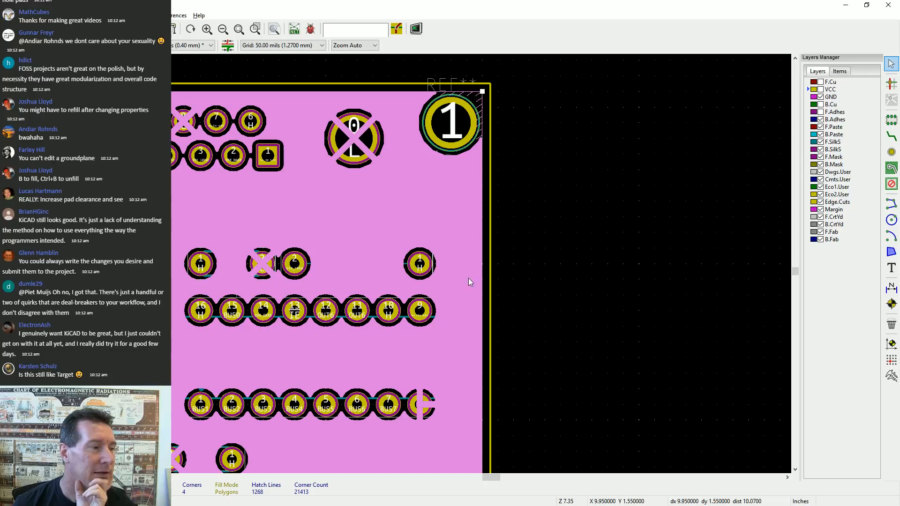
double_click(465, 235)
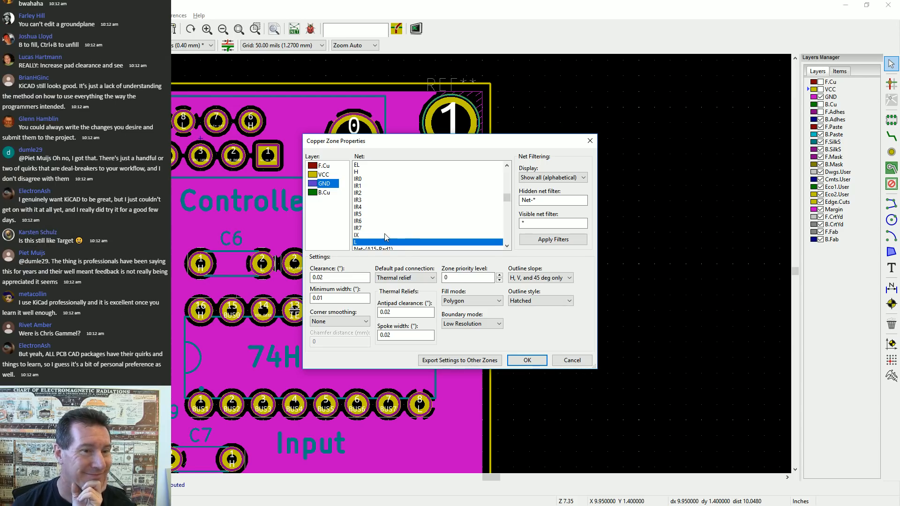
click(408, 335)
key(BackSpace)
text(15)
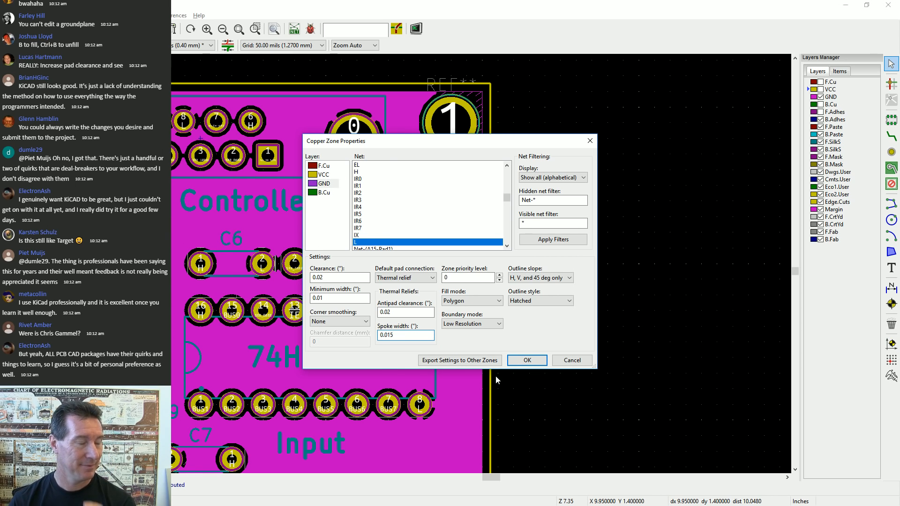
click(528, 360)
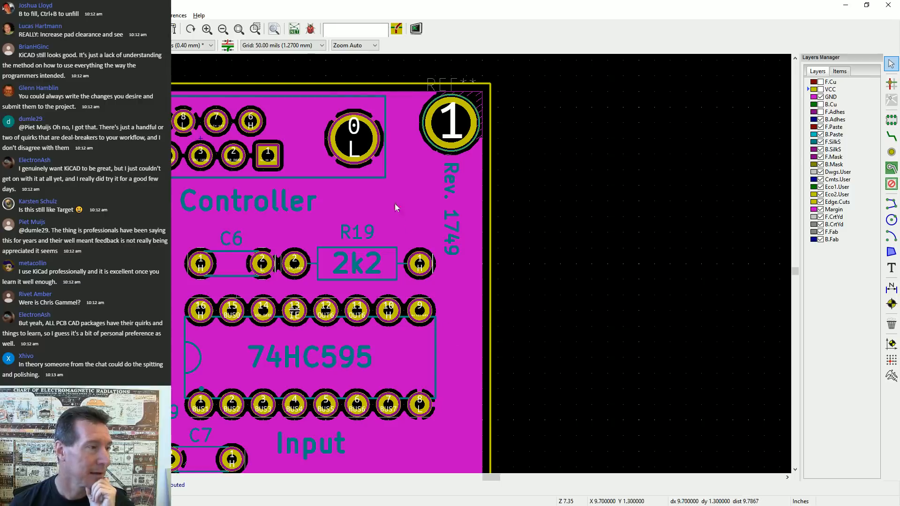
Check the GND plane around the Serial Controller connector and save the board
scroll(407, 273, down, 3)
scroll(407, 272, up, 5)
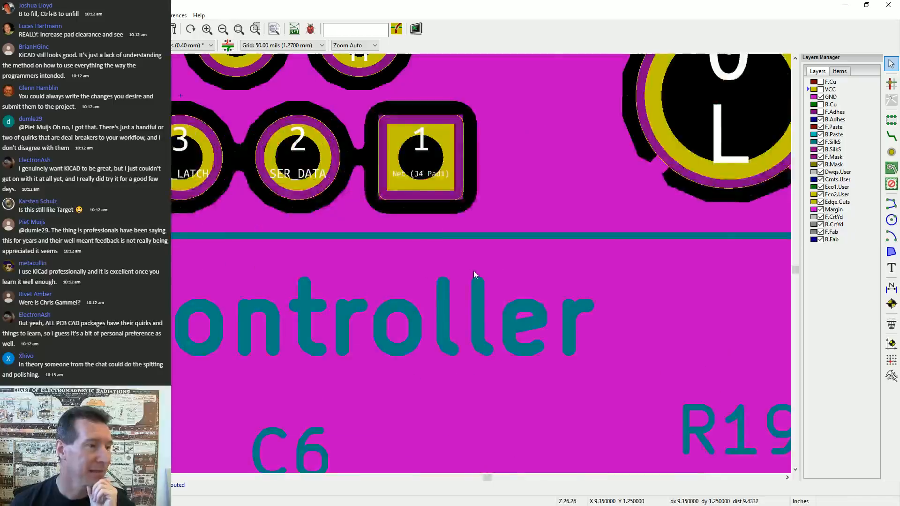
scroll(405, 264, down, 6)
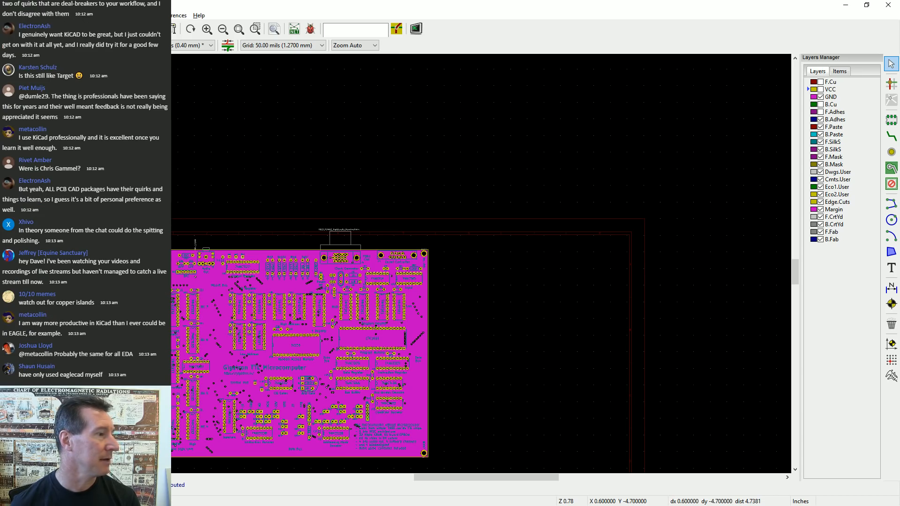
key(ctrl+s)
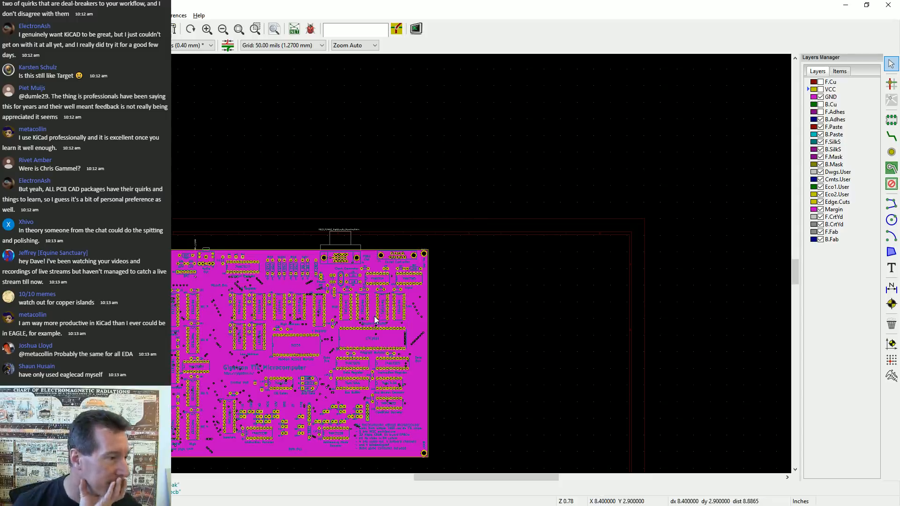
Examine the GND plane's clearances around the diagonal row of BUS vias and the chips near the board's right edge
scroll(404, 263, up, 15)
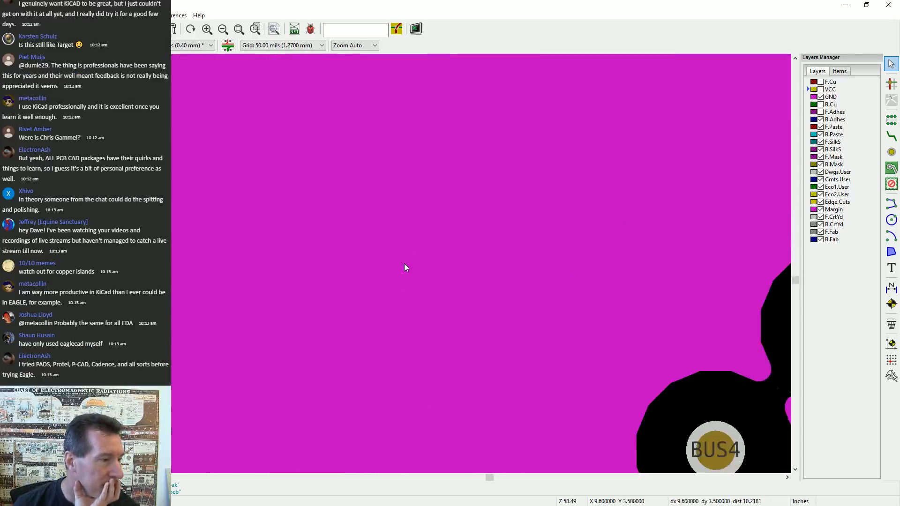
scroll(406, 267, down, 3)
scroll(406, 267, down, 8)
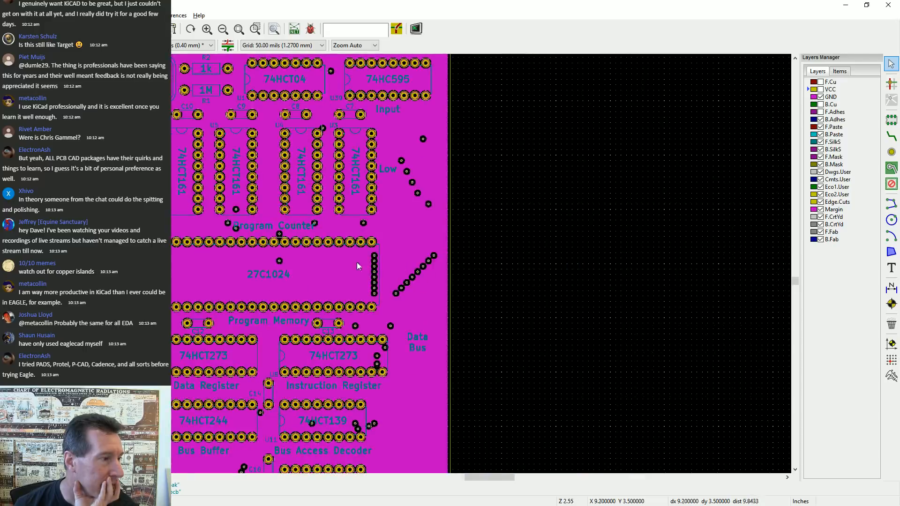
scroll(406, 267, up, 10)
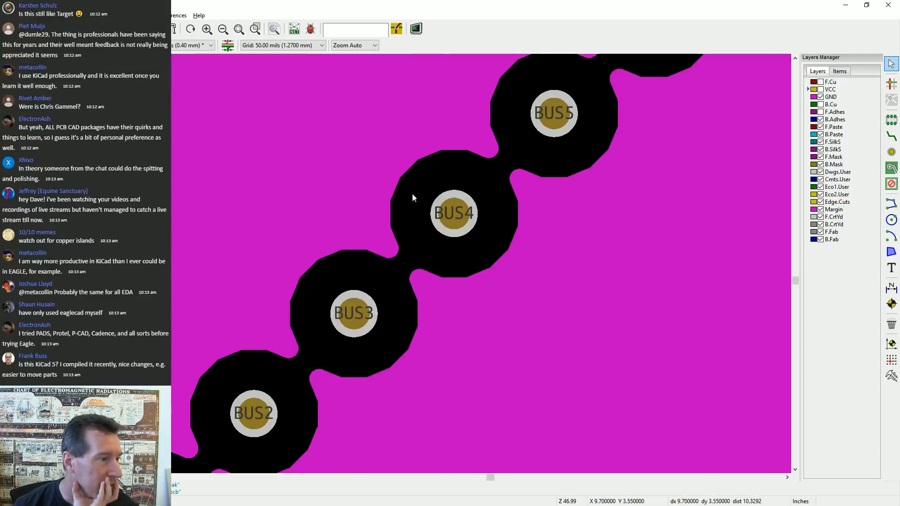
scroll(406, 268, down, 12)
scroll(407, 269, up, 4)
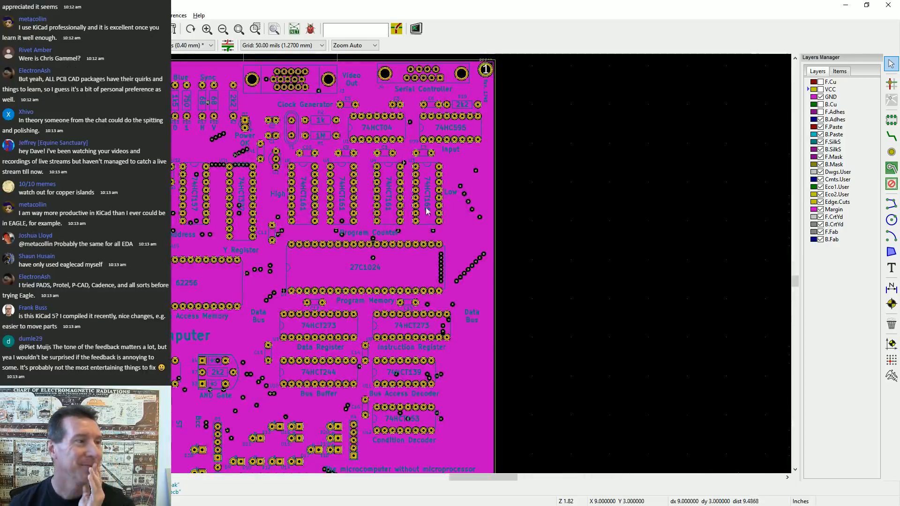
scroll(406, 267, up, 2)
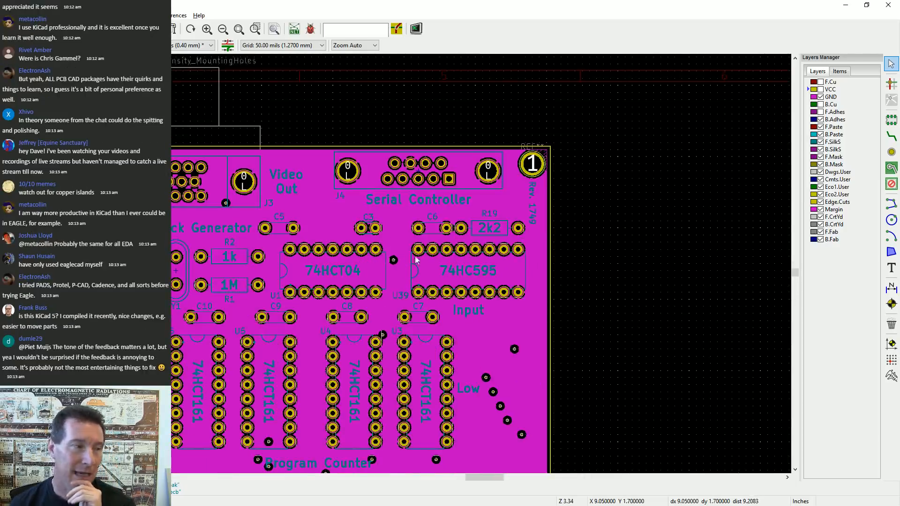
Display the VCC plane with B.Cu hidden and examine its pad connections and via clearances across the board
click(821, 96)
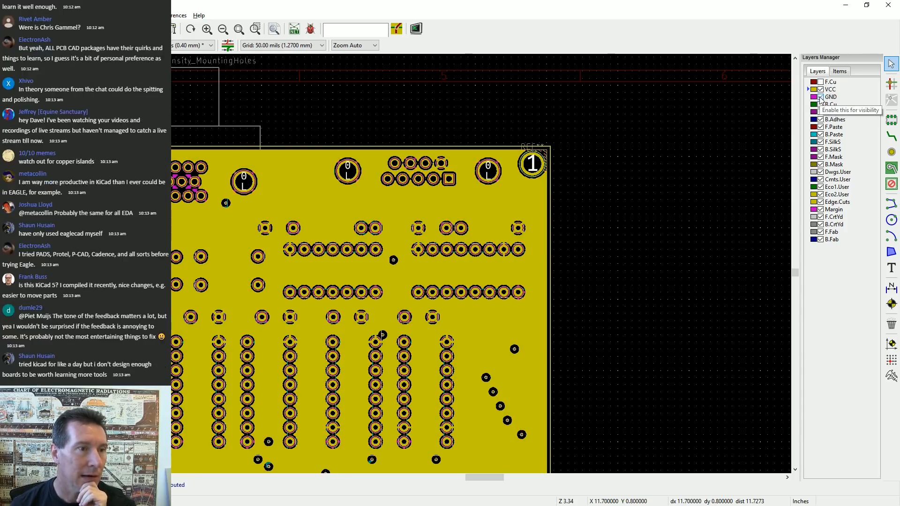
click(821, 105)
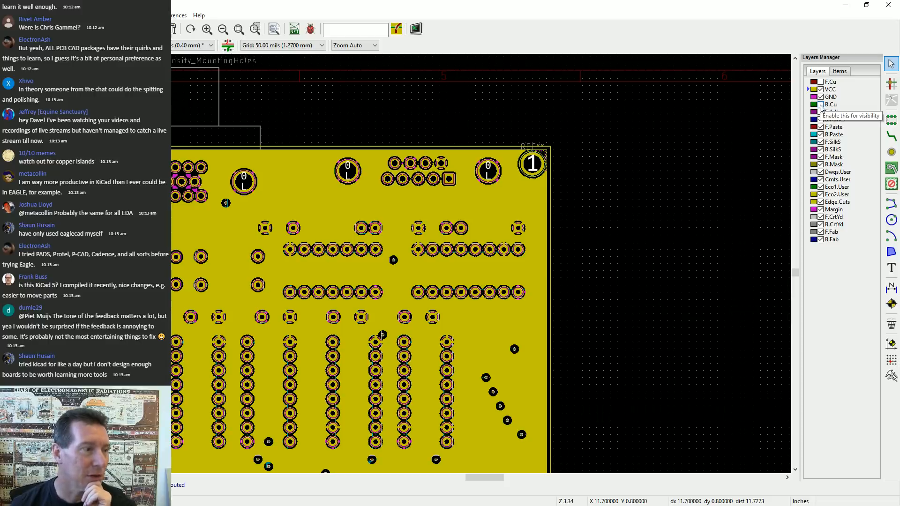
scroll(406, 266, down, 3)
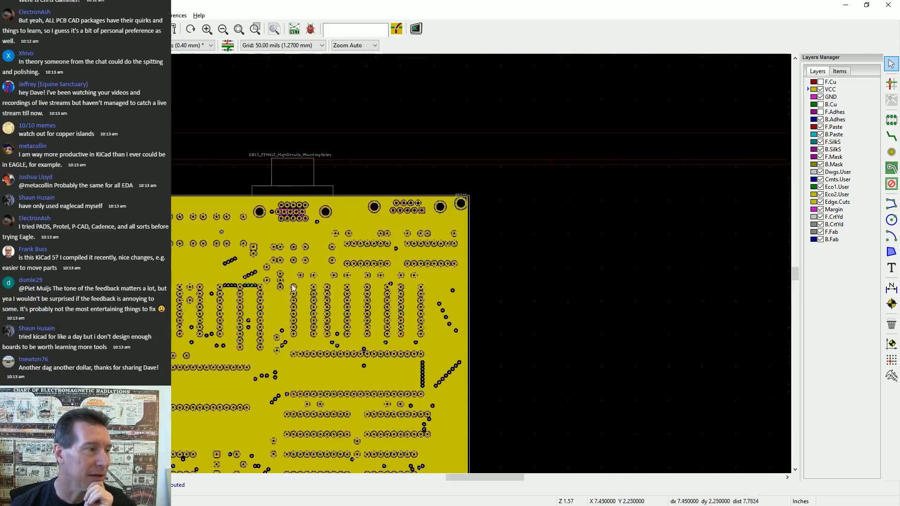
middle_drag(288, 268, 573, 194)
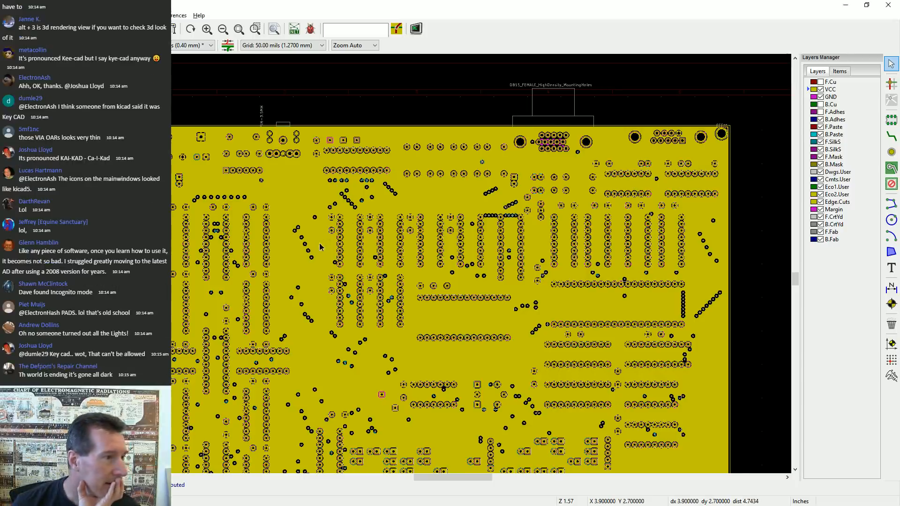
middle_drag(355, 196, 372, 211)
scroll(406, 260, up, 5)
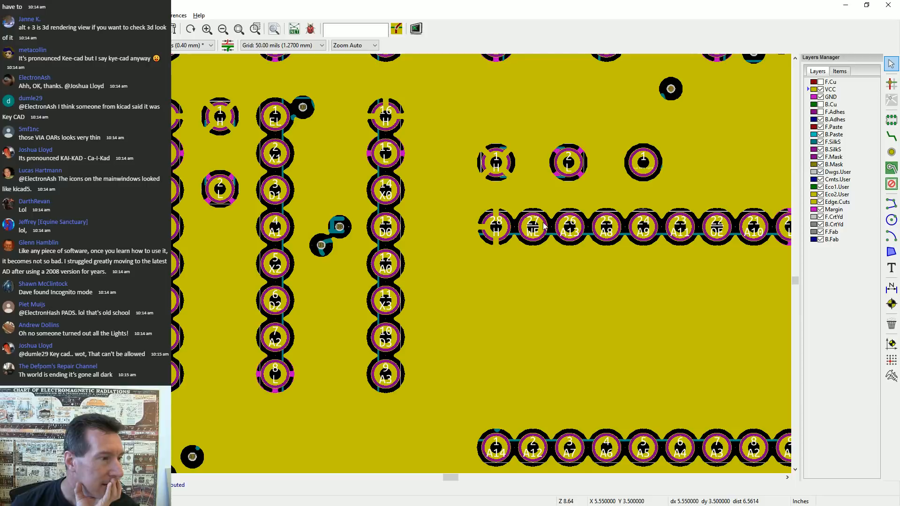
scroll(406, 267, down, 3)
scroll(405, 265, down, 5)
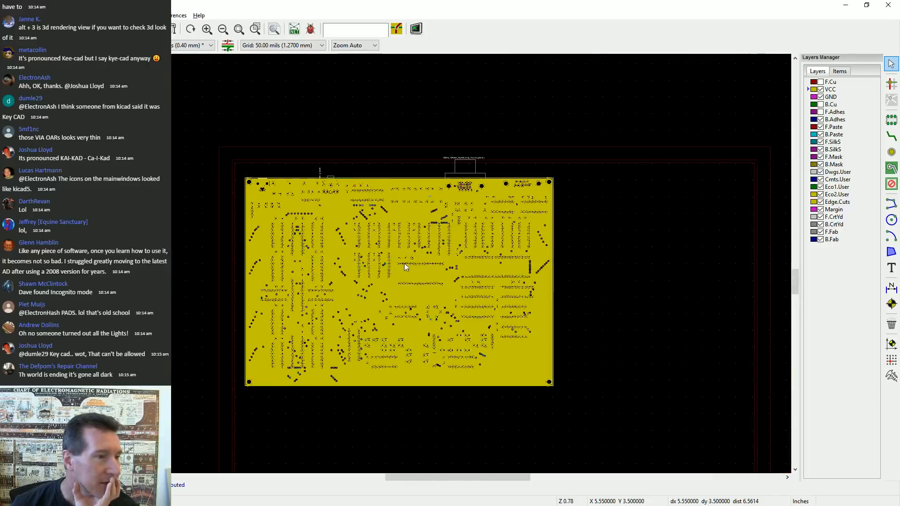
Hide the VCC and GND planes and display the F.Cu and B.Cu copper layers
click(820, 89)
click(820, 97)
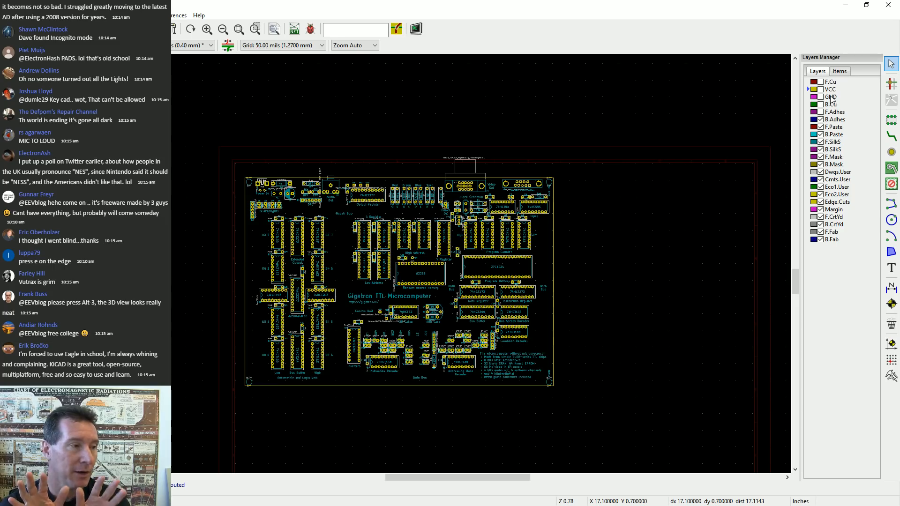
click(820, 89)
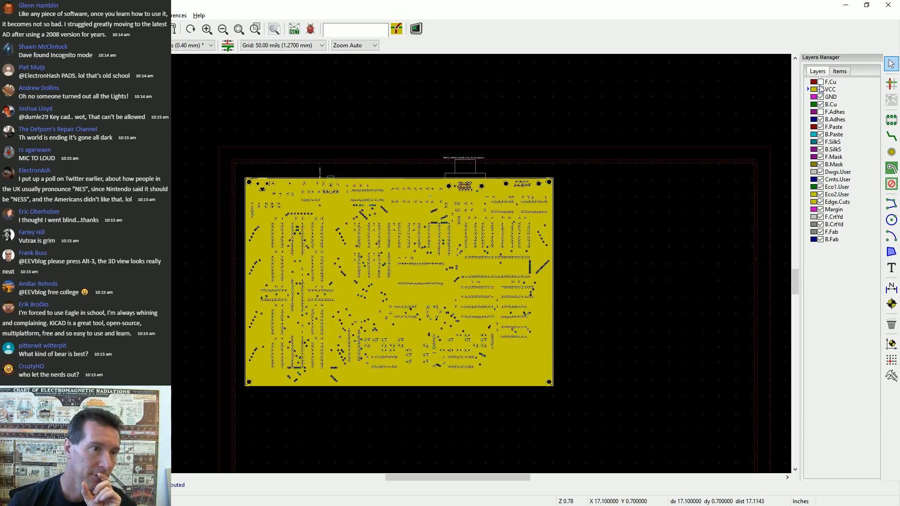
click(821, 90)
click(821, 97)
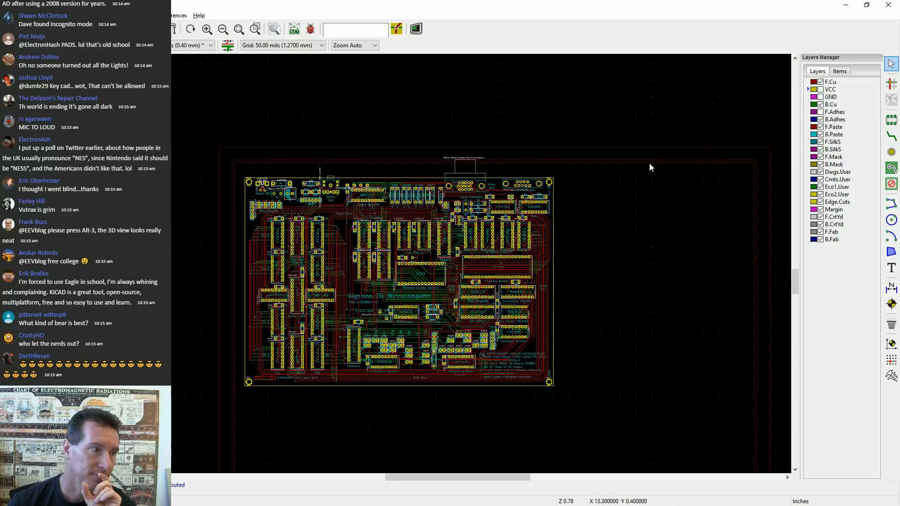
Inspect the front and back copper routing around the High Address chips
scroll(366, 276, up, 3)
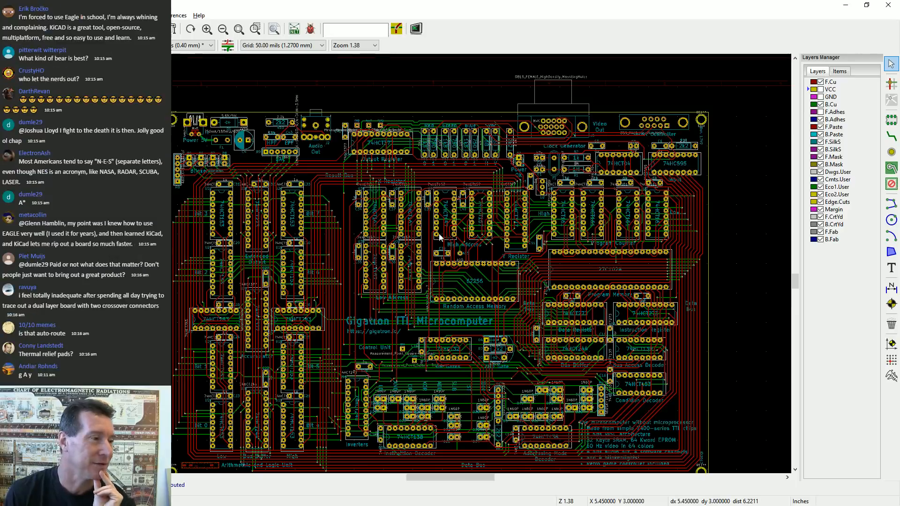
scroll(454, 252, up, 5)
scroll(405, 267, down, 3)
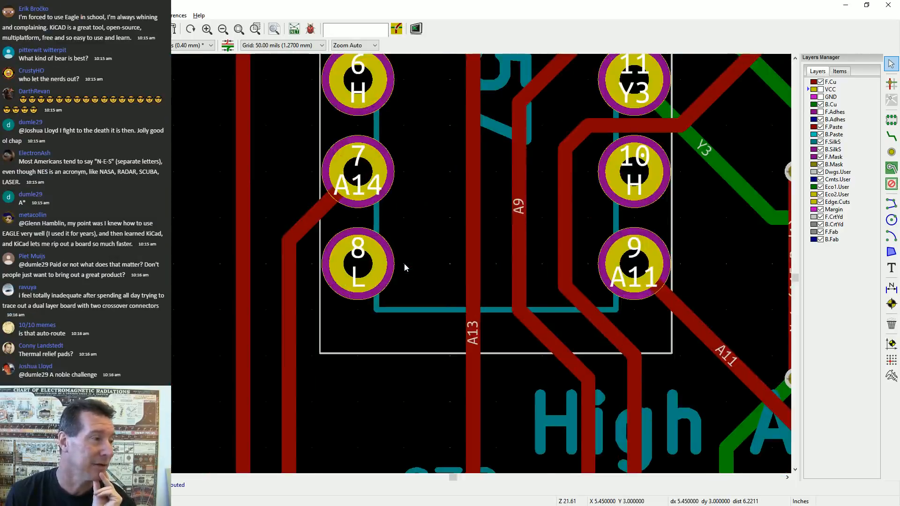
scroll(405, 267, down, 2)
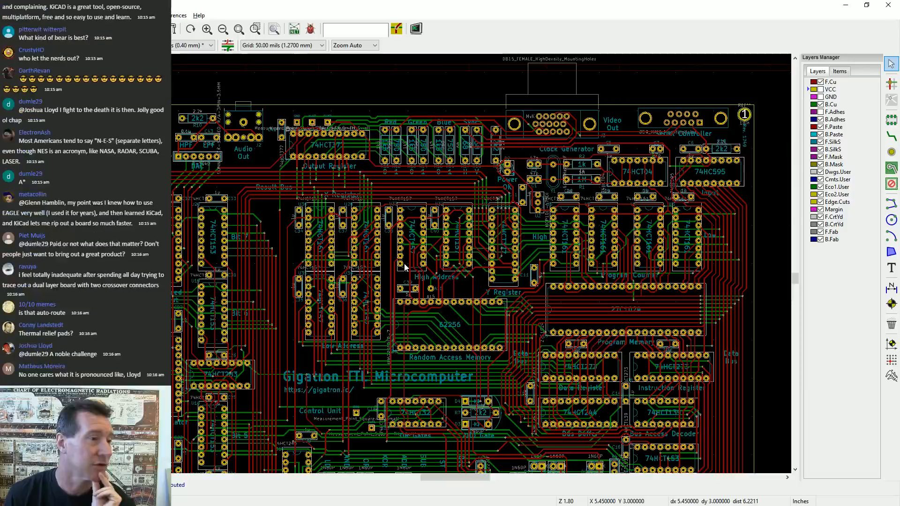
Select the ALU1 via below the Sync resistors and examine its diameter, drill and spacing to the neighbouring ALU vias
scroll(473, 187, up, 13)
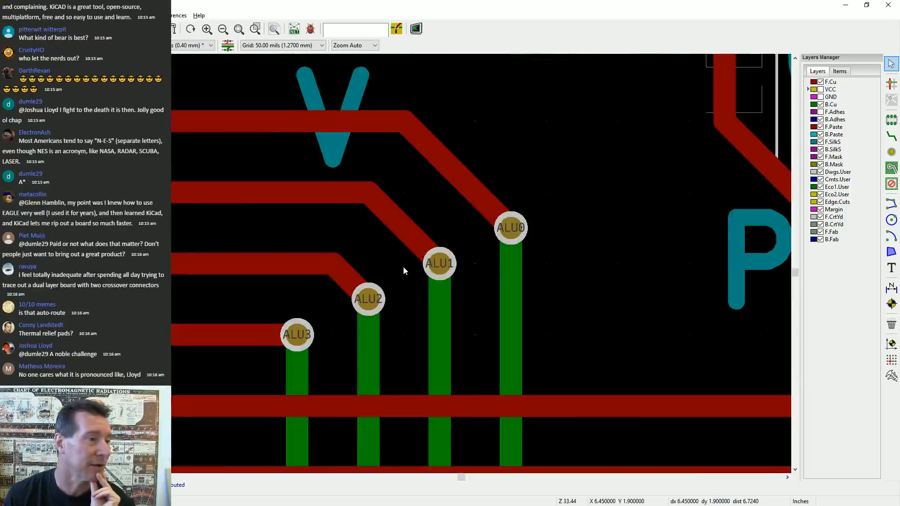
scroll(405, 267, down, 4)
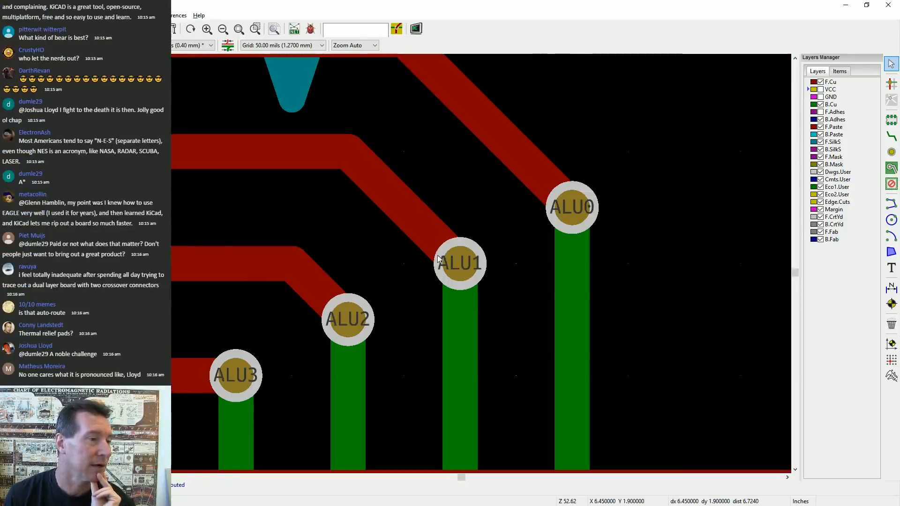
click(473, 252)
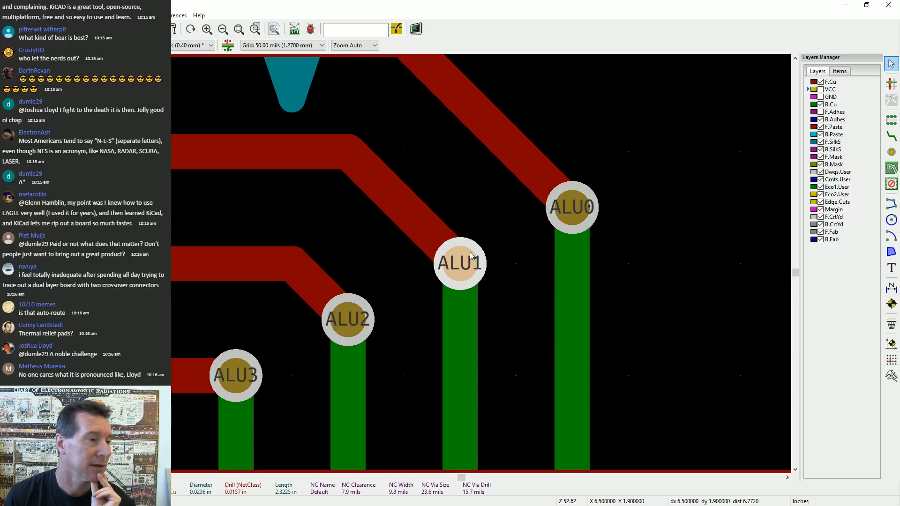
scroll(404, 264, down, 7)
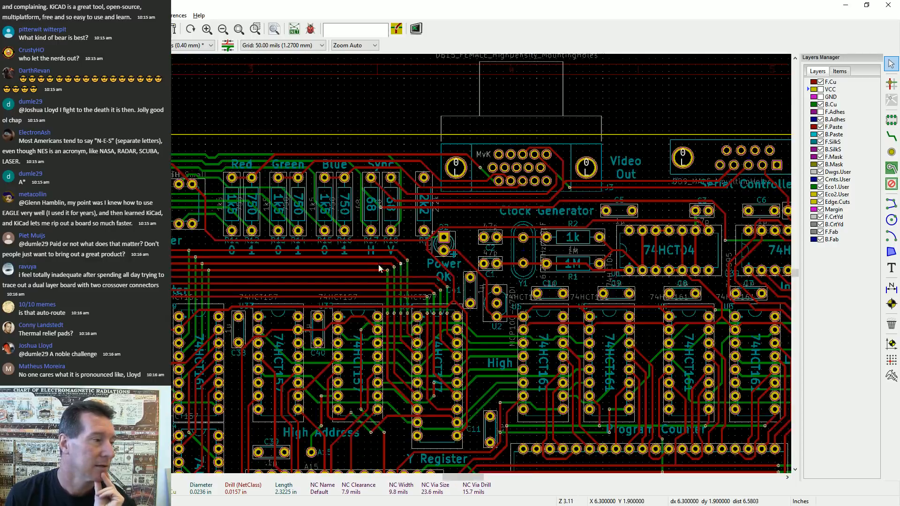
scroll(404, 264, up, 7)
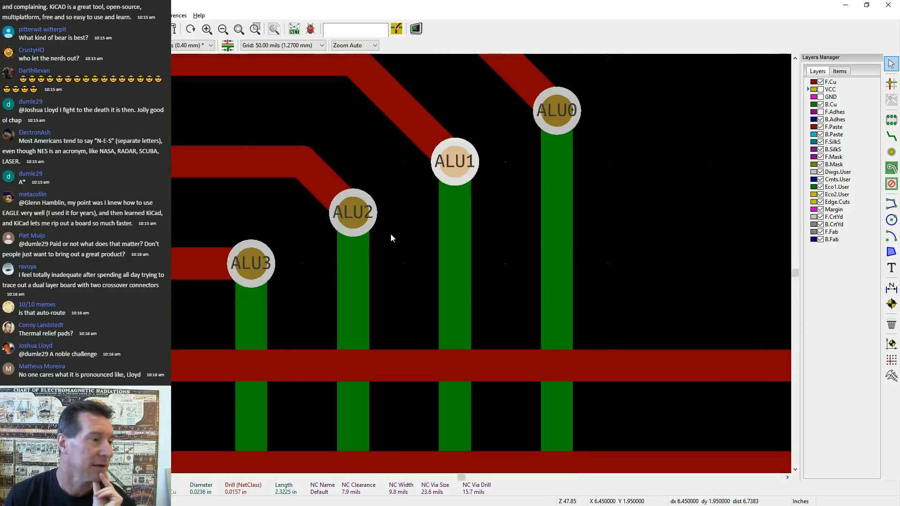
scroll(404, 263, up, 2)
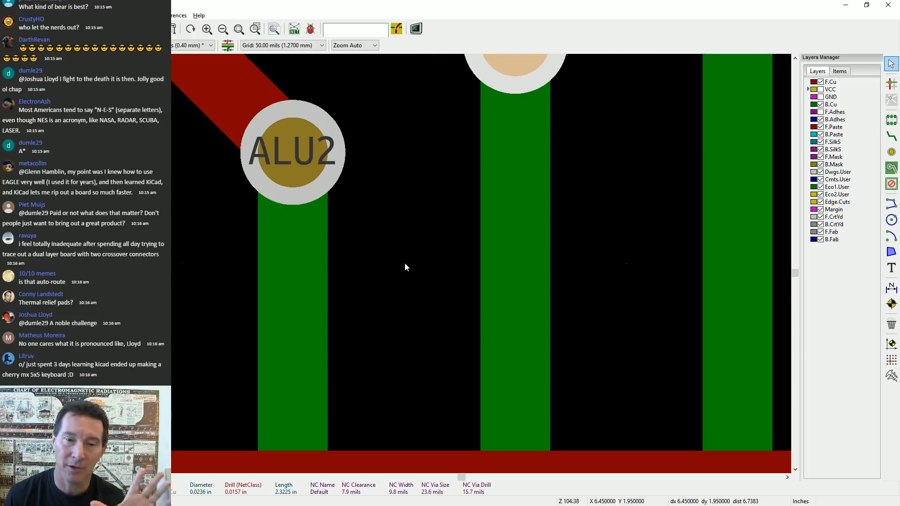
scroll(404, 263, down, 5)
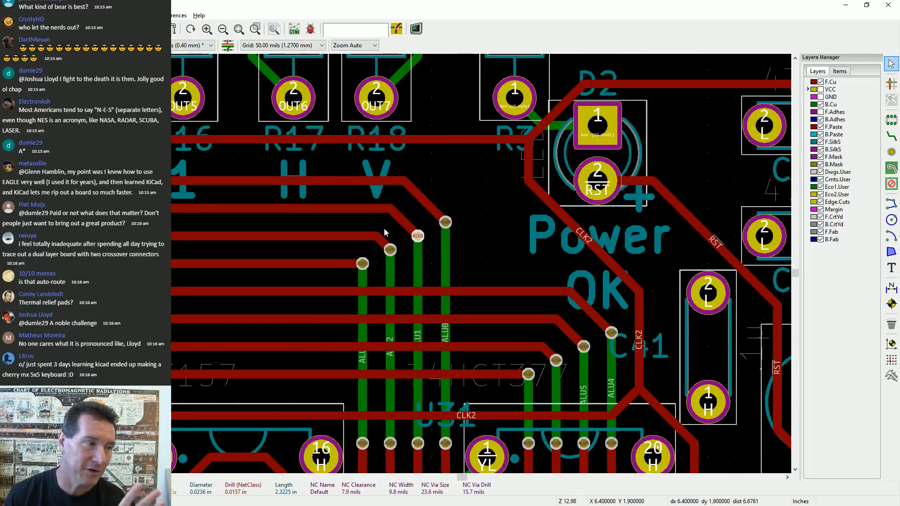
Inspect the ALU0 via up close and examine the diameter and drill in its properties, leaving them unchanged
scroll(448, 232, up, 4)
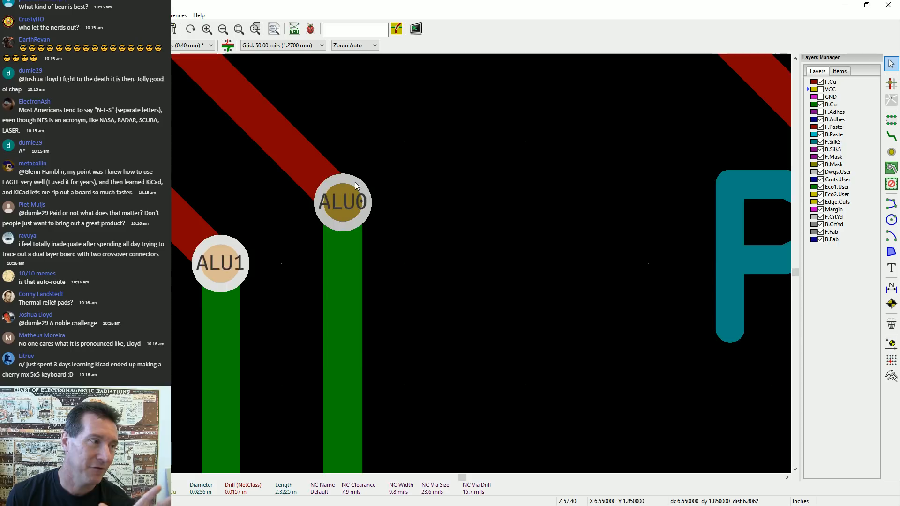
scroll(355, 182, up, 2)
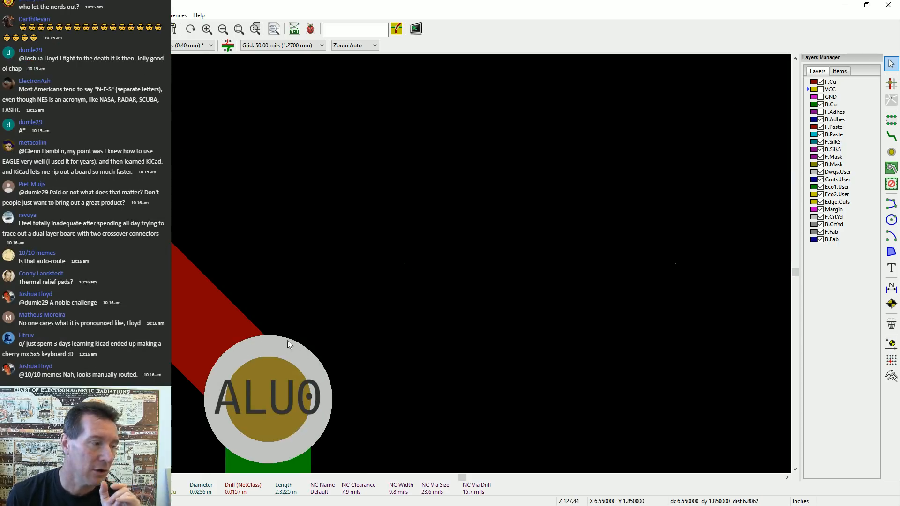
scroll(254, 375, down, 1)
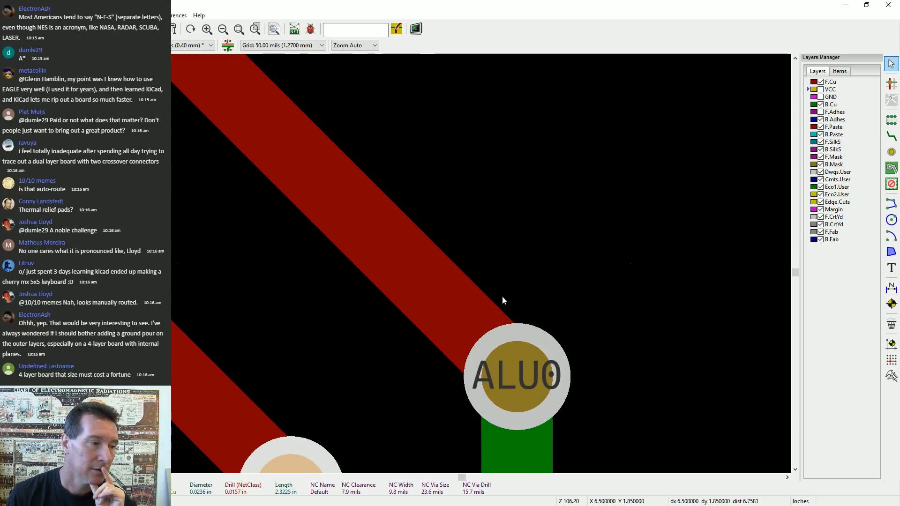
scroll(502, 297, up, 1)
middle_drag(378, 164, 400, 124)
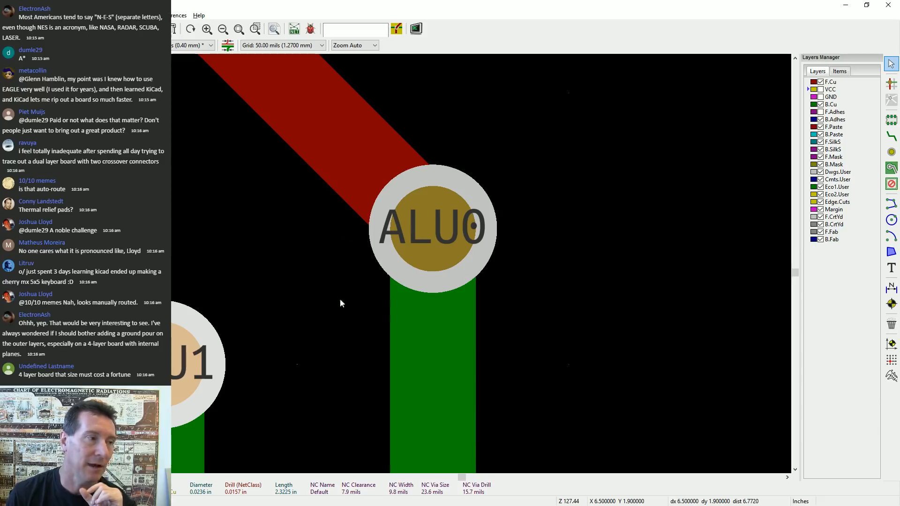
click(479, 198)
double_click(483, 200)
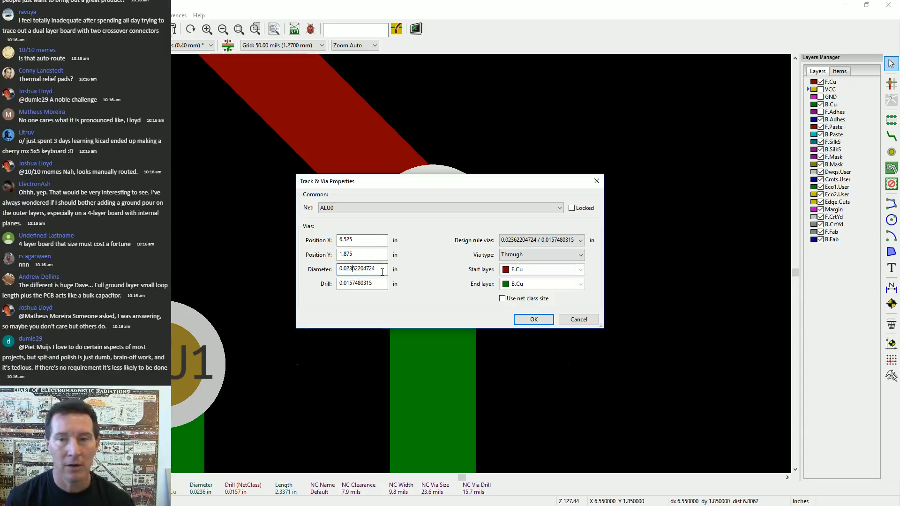
click(368, 284)
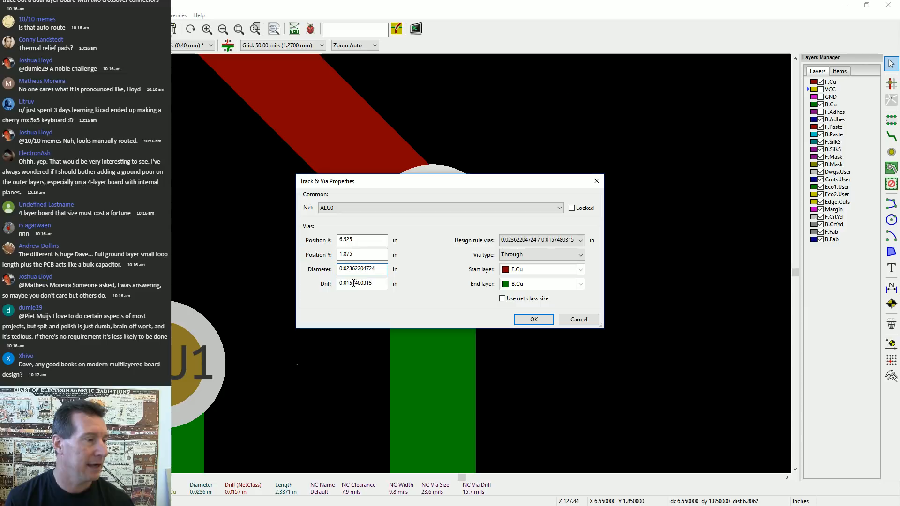
click(354, 284)
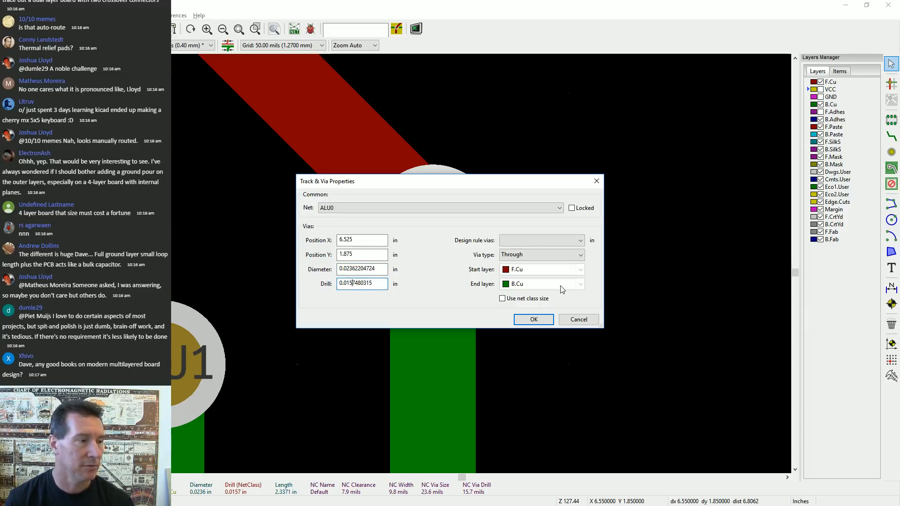
click(585, 321)
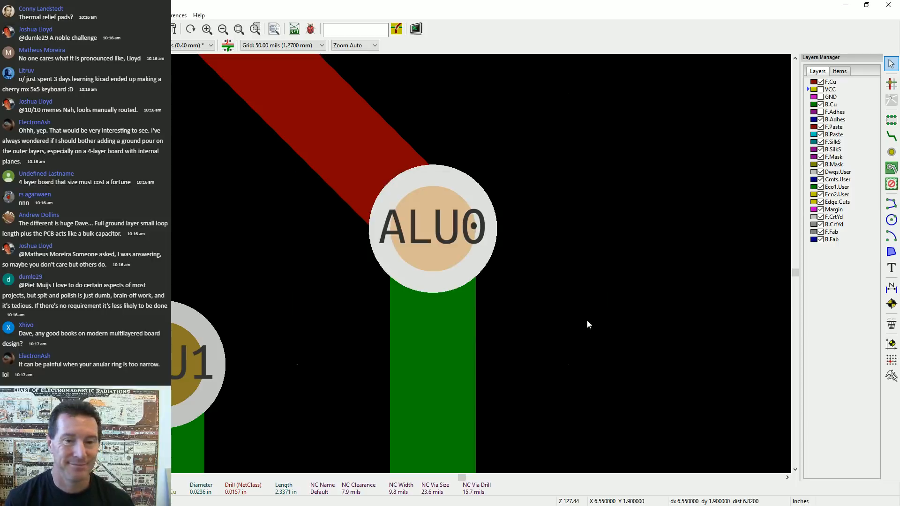
Compare the ALU0 via with the surrounding routing and examine the front and back copper across the whole board
scroll(406, 261, down, 15)
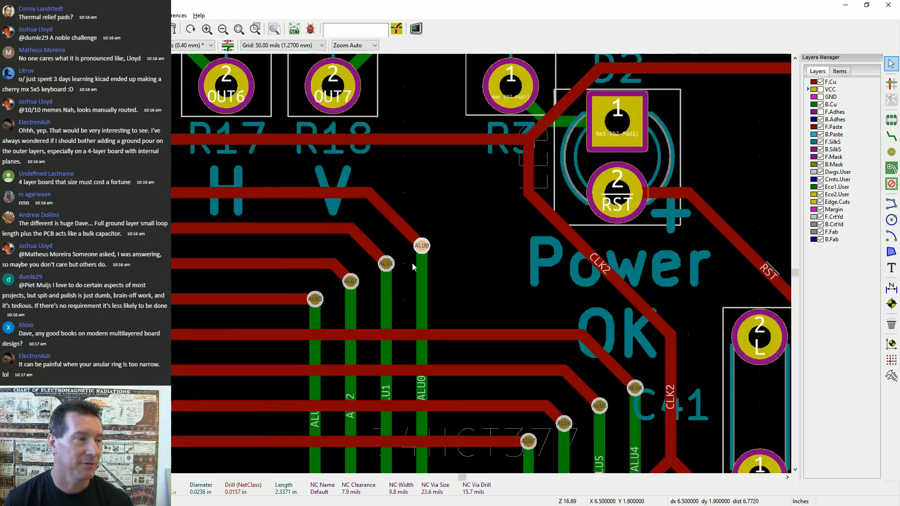
scroll(406, 261, down, 3)
scroll(406, 262, up, 16)
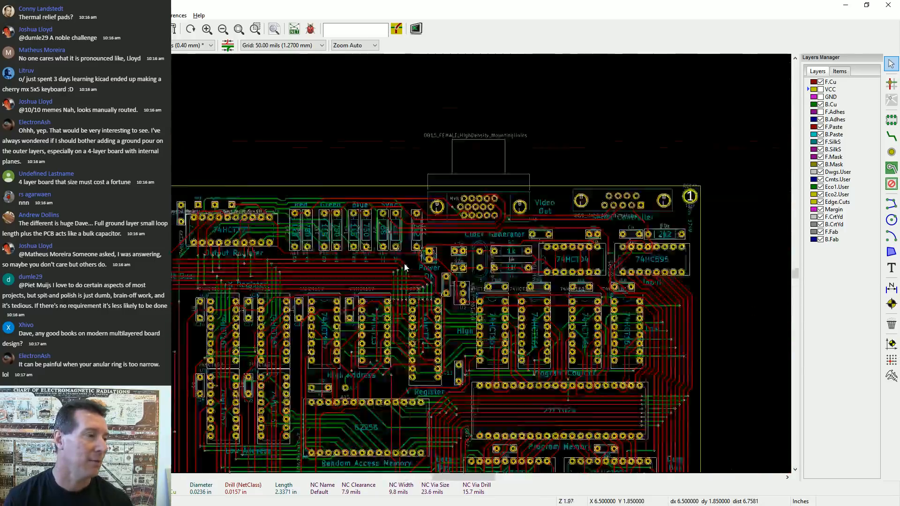
scroll(522, 309, up, 1)
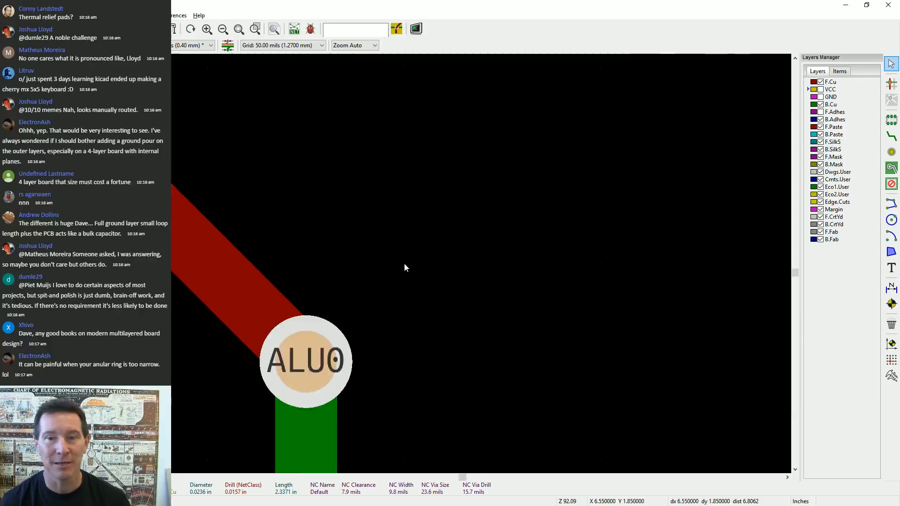
scroll(404, 263, down, 15)
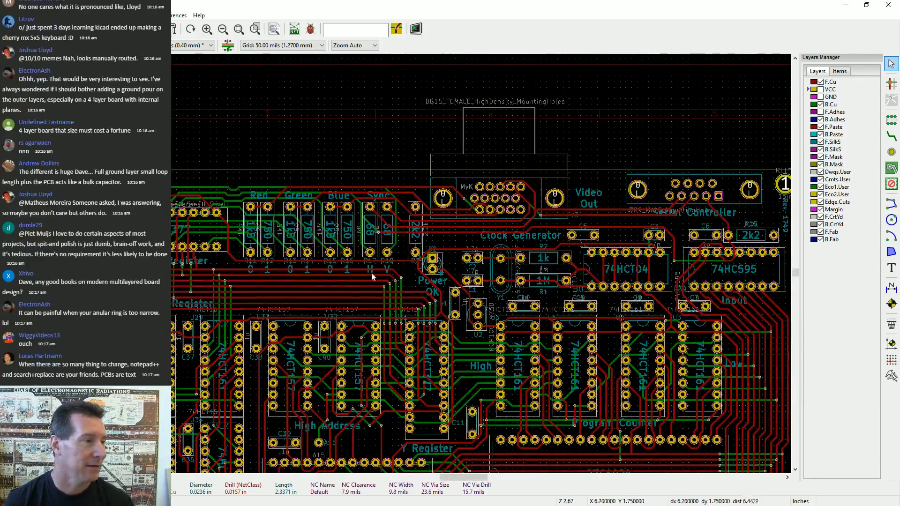
scroll(415, 246, down, 1)
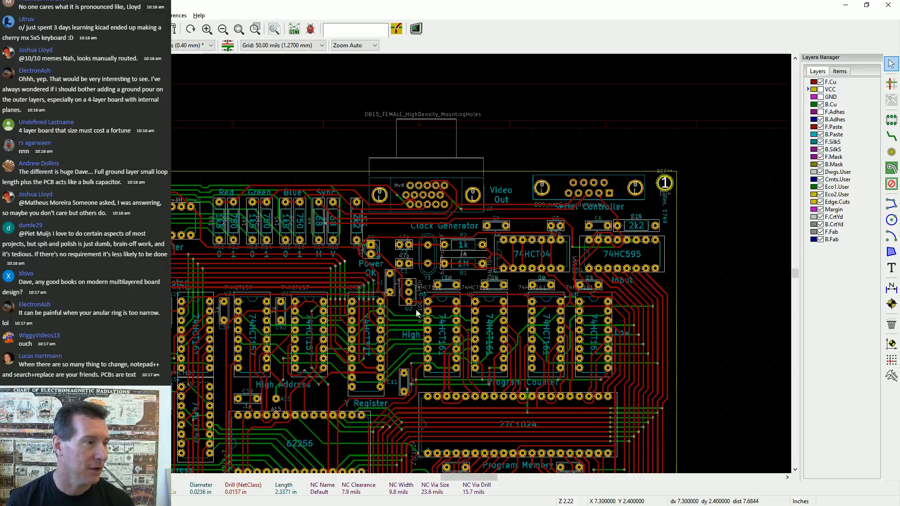
middle_drag(416, 311, 488, 235)
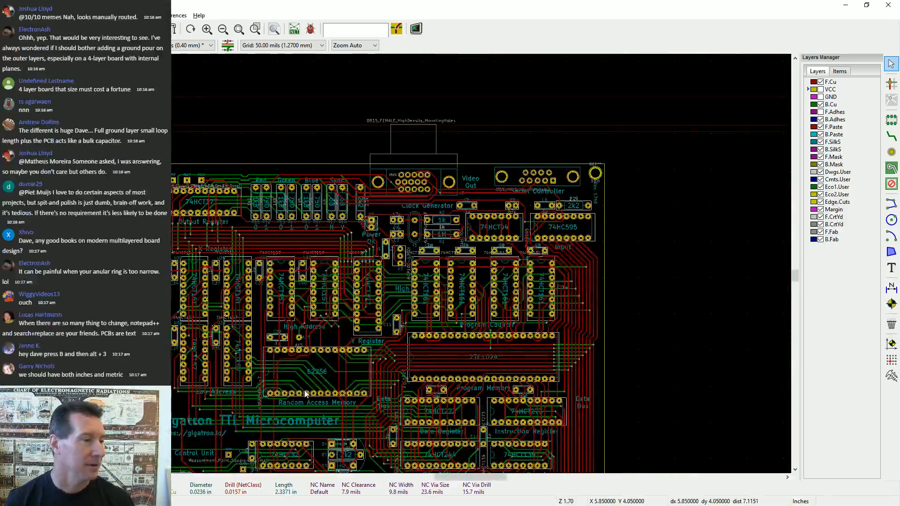
scroll(502, 273, down, 1)
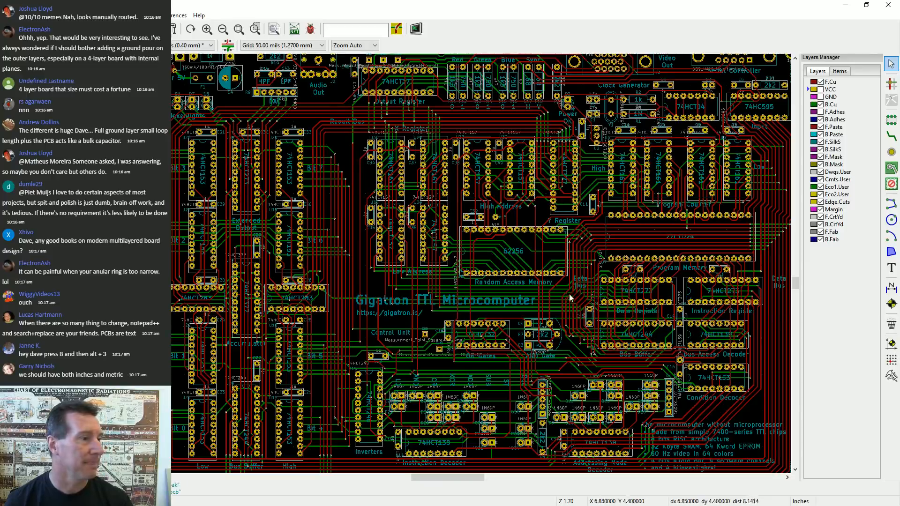
scroll(322, 238, down, 1)
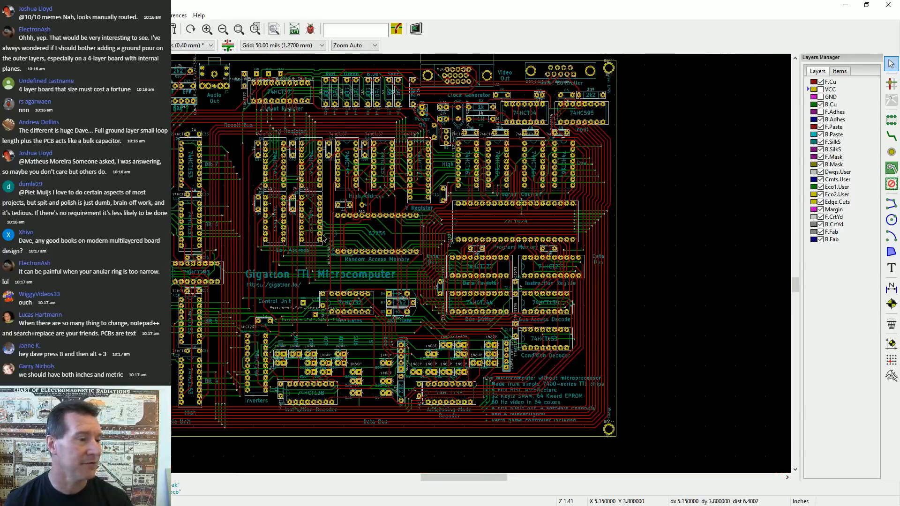
middle_drag(322, 239, 455, 255)
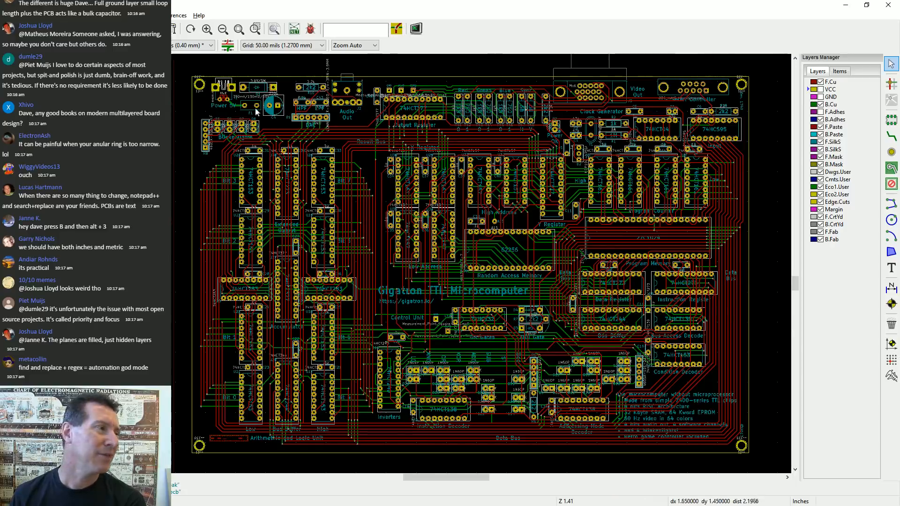
Display the VCC plane around capacitor C4, diode D1 and fuse F1
scroll(330, 106, up, 1)
scroll(405, 267, up, 5)
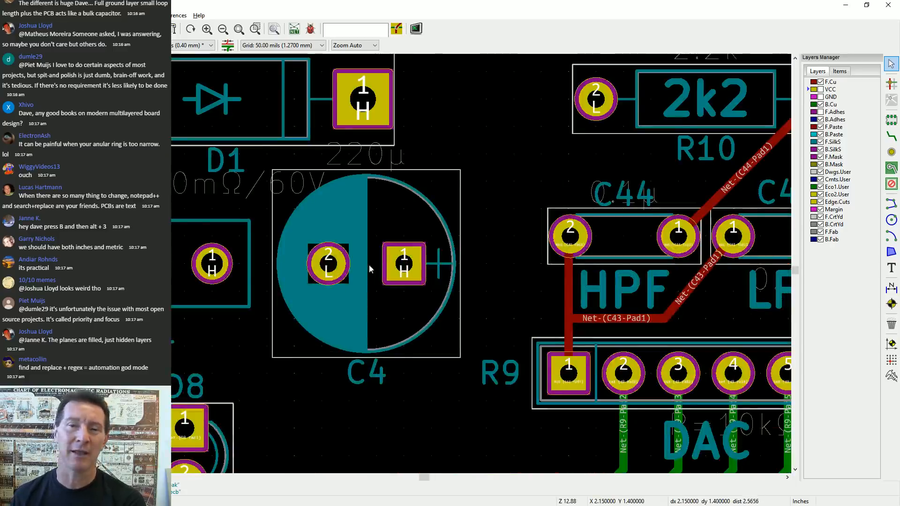
scroll(360, 271, down, 1)
middle_drag(376, 246, 498, 241)
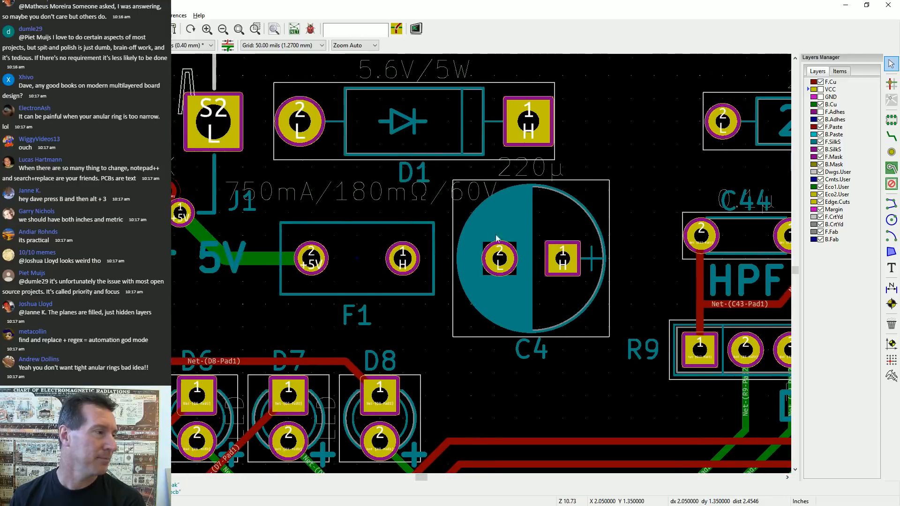
click(820, 89)
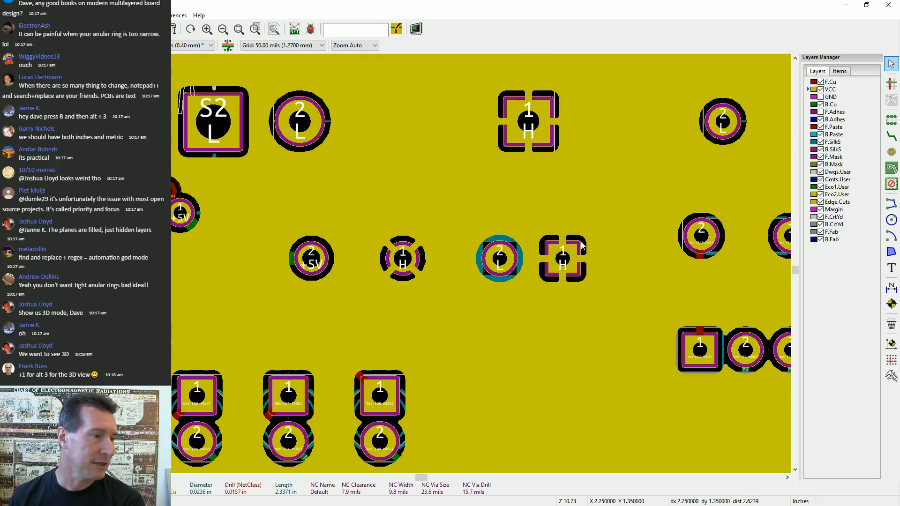
Examine the thermal relief spokes connecting pad 1 of C4 and pad 1 of D1 to the VCC plane
scroll(576, 244, up, 8)
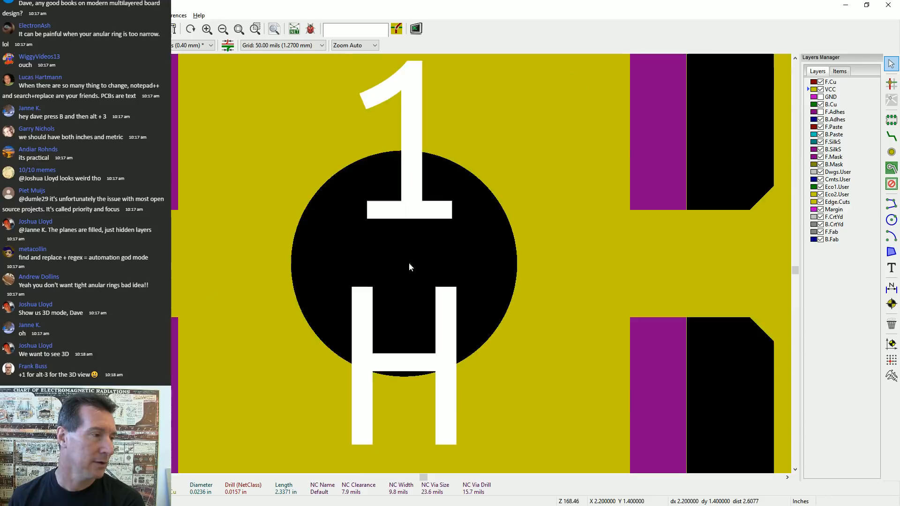
scroll(405, 266, down, 1)
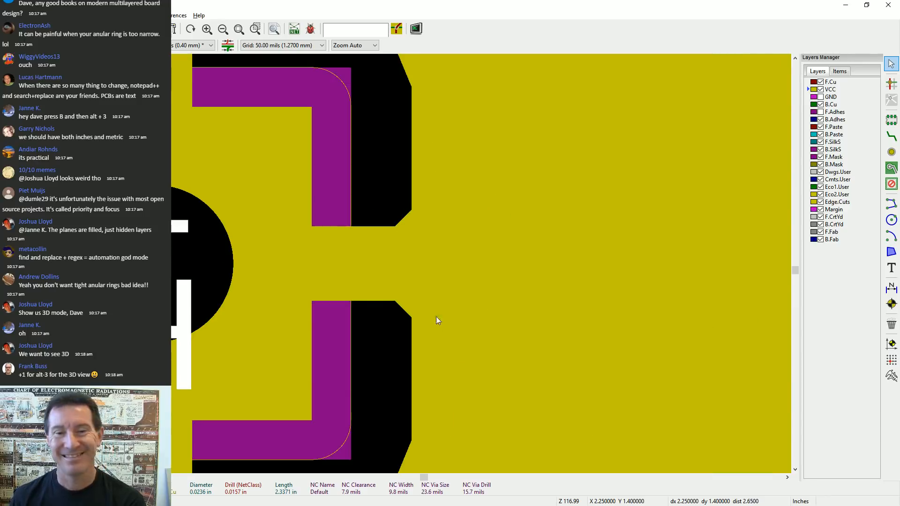
scroll(407, 298, down, 7)
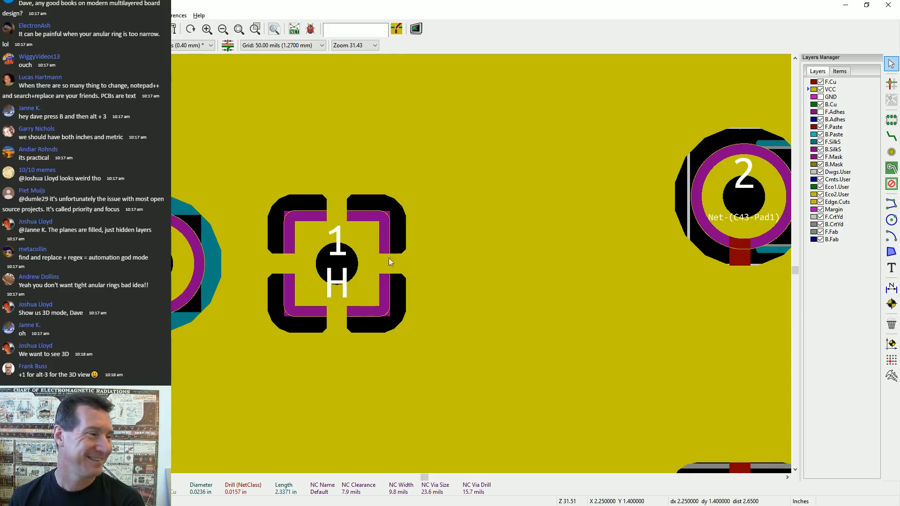
scroll(389, 261, down, 4)
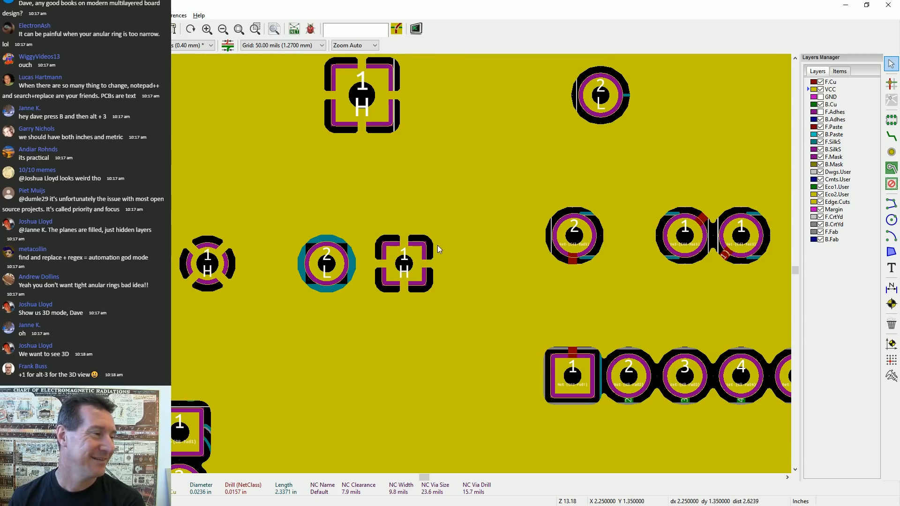
scroll(331, 219, down, 1)
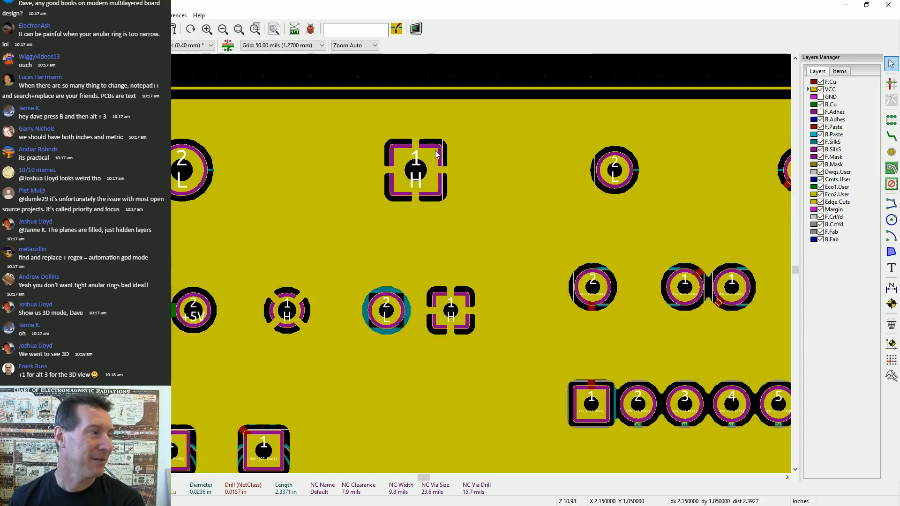
scroll(404, 263, up, 5)
scroll(404, 264, down, 5)
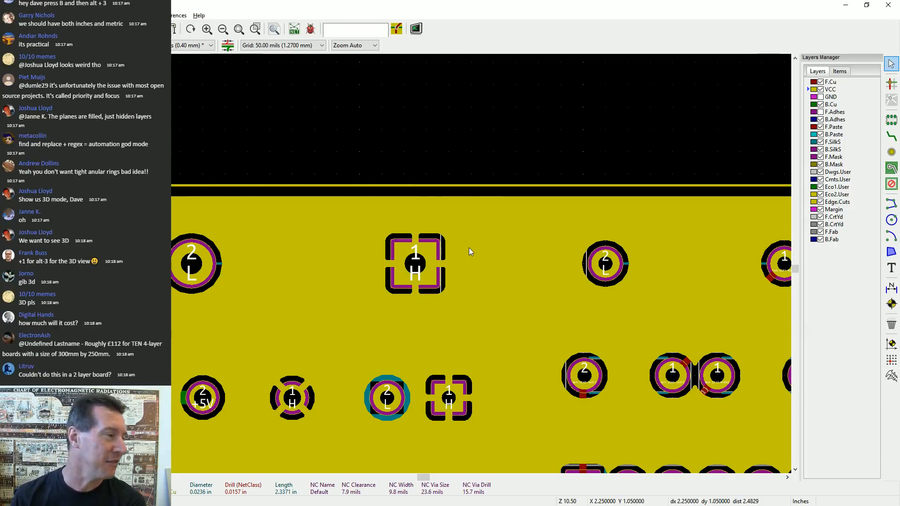
Show the whole board, open it in the 3D Viewer and enlarge the viewer window over the layout
scroll(404, 263, down, 3)
scroll(406, 270, down, 4)
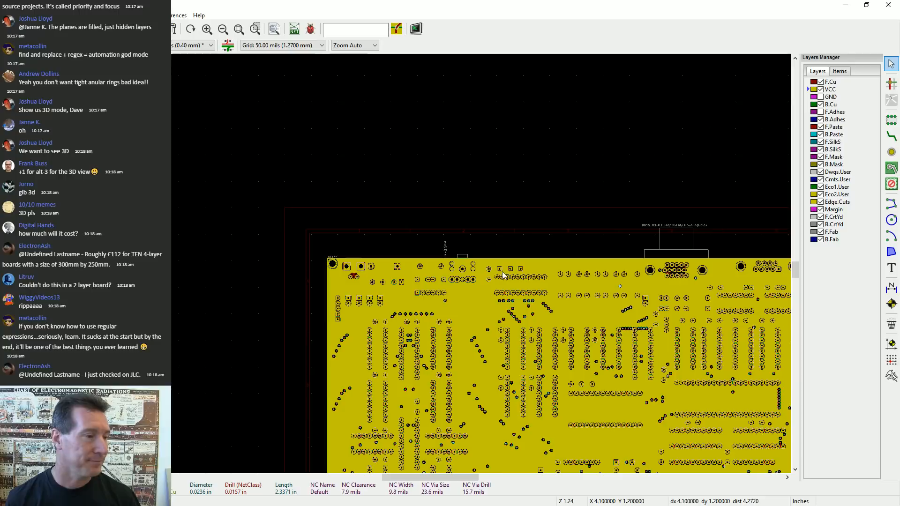
middle_drag(526, 313, 460, 159)
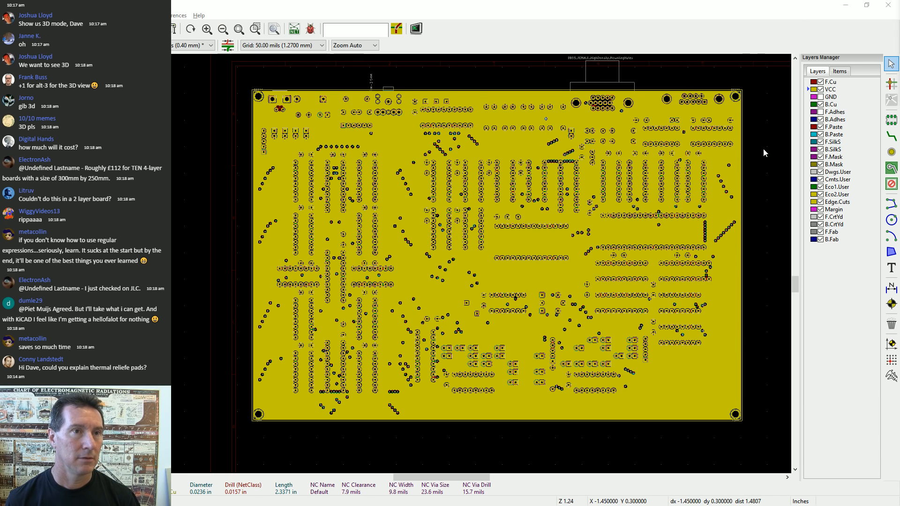
key(alt+3)
drag(714, 69, 318, 69)
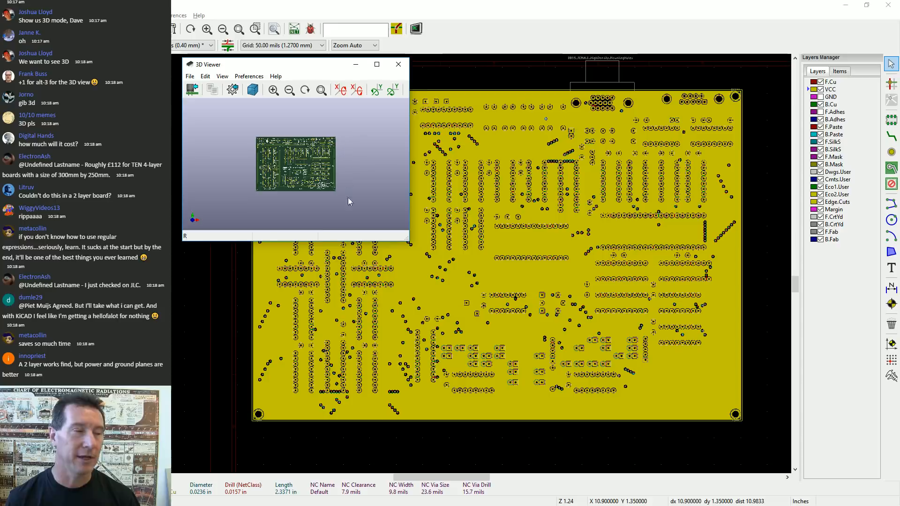
drag(407, 238, 767, 467)
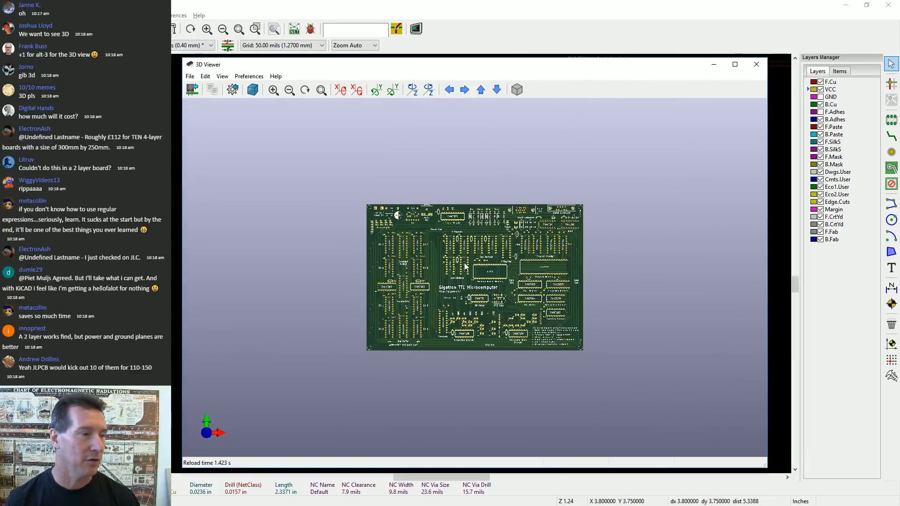
Examine the 3D board model, inspecting the pads, tracks and silkscreen around pin 1 of U36
scroll(468, 263, up, 5)
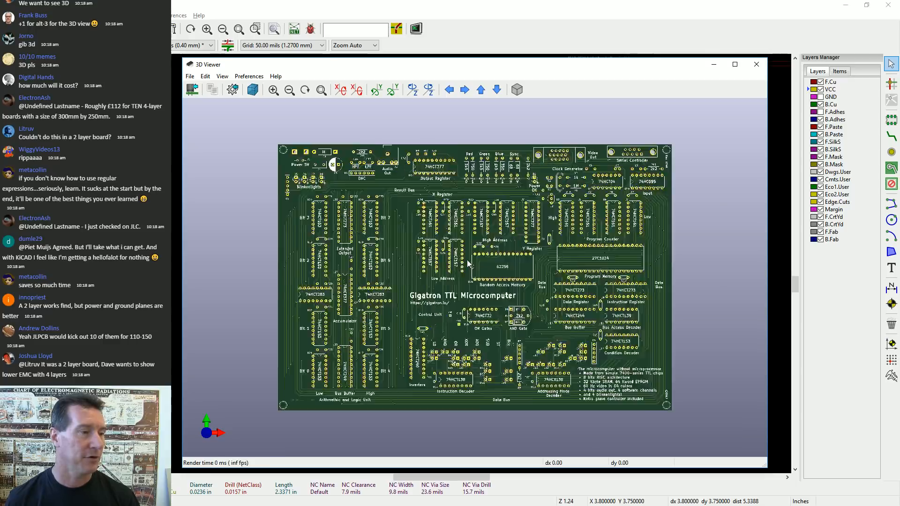
scroll(467, 261, down, 2)
scroll(468, 261, up, 15)
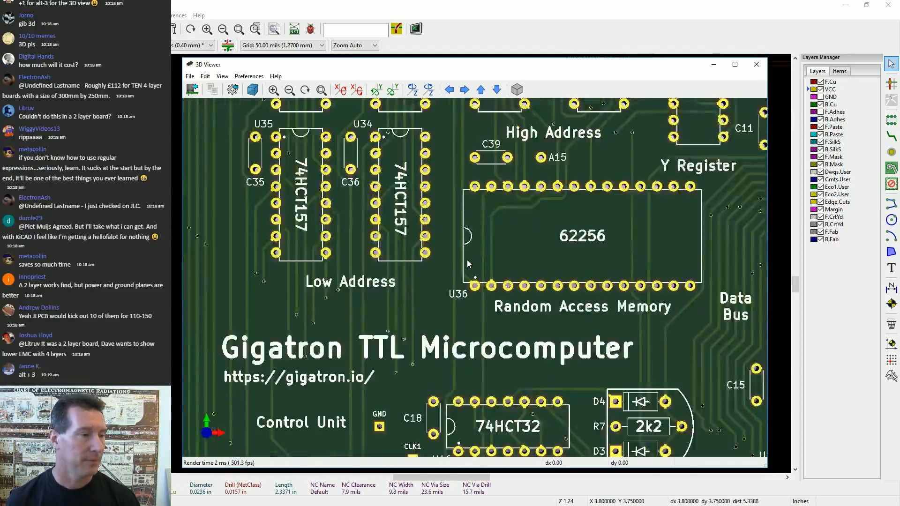
scroll(468, 261, up, 6)
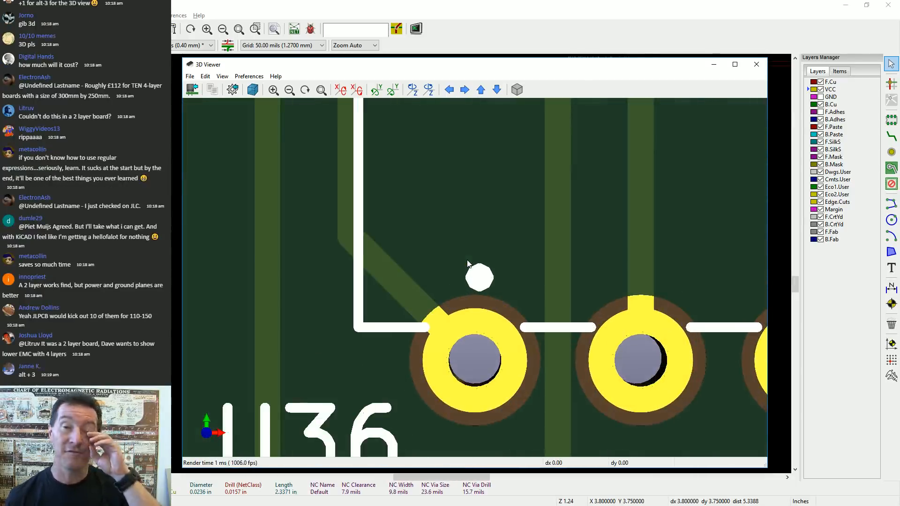
scroll(467, 260, down, 3)
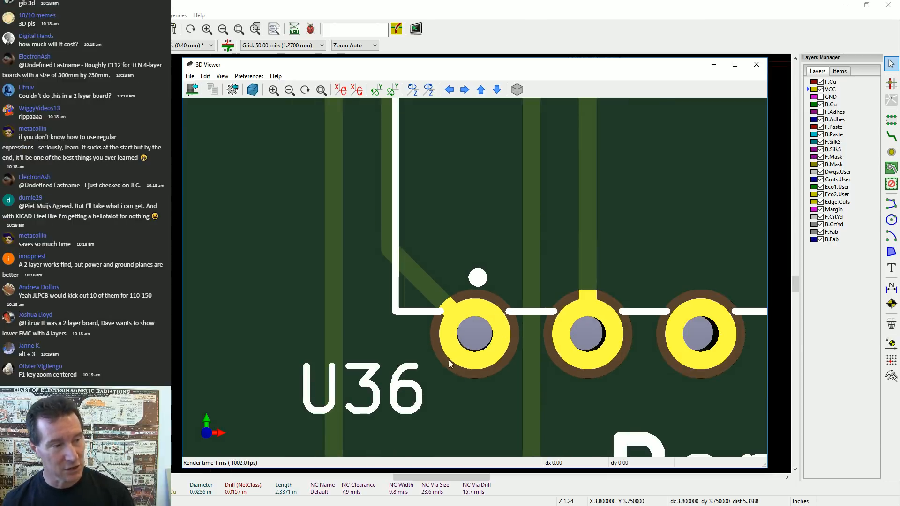
scroll(474, 306, down, 3)
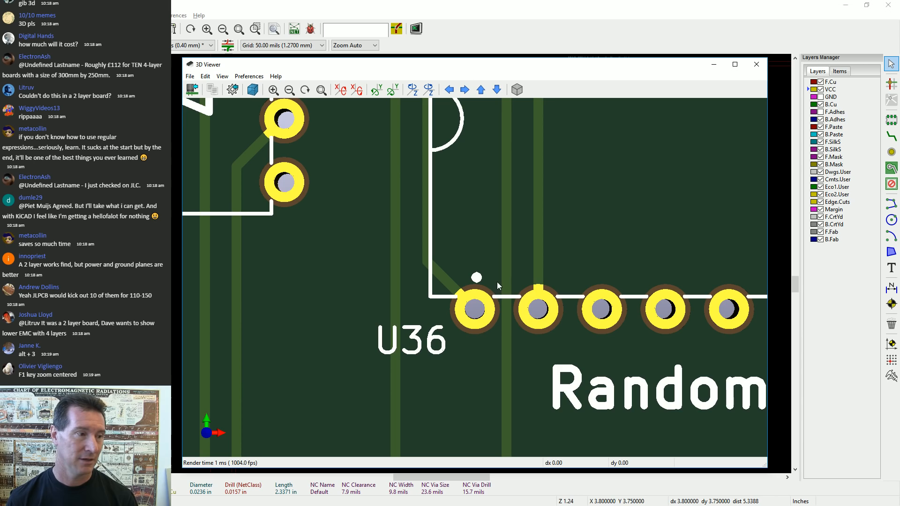
Examine the top side of the 3D board from U36 to the corner of the Arithmetic and Logic Unit
scroll(510, 296, up, 1)
scroll(510, 297, down, 1)
scroll(510, 297, down, 5)
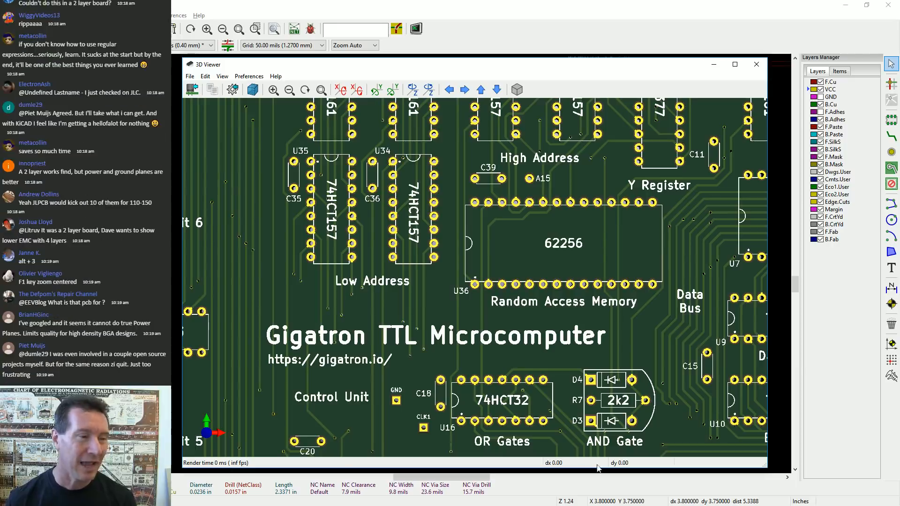
middle_drag(531, 375, 603, 281)
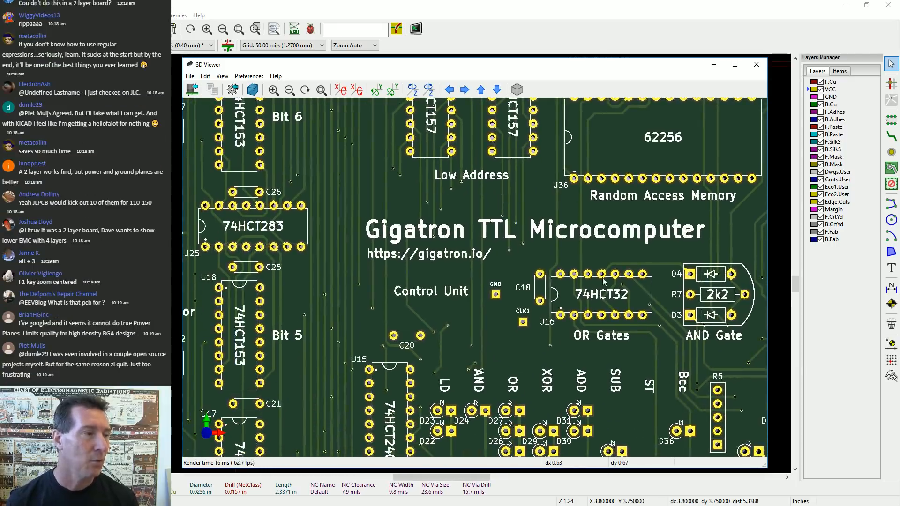
middle_drag(387, 402, 544, 256)
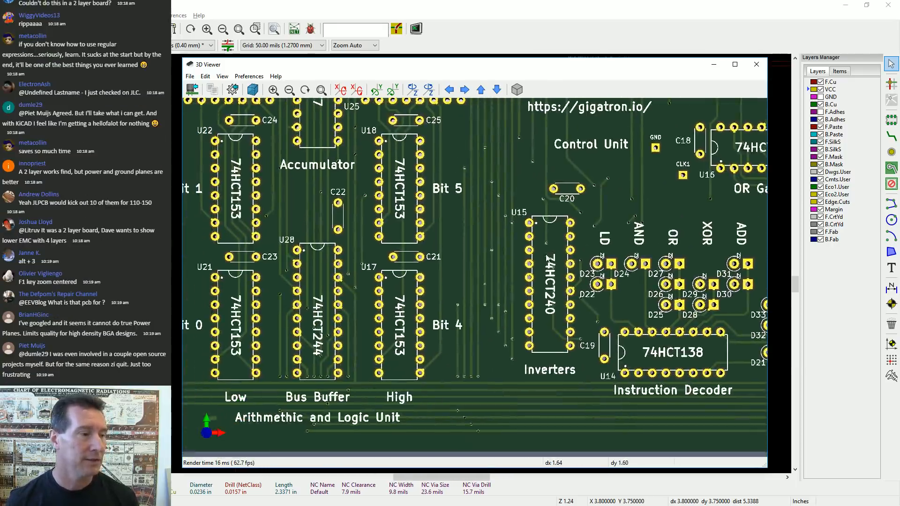
middle_drag(380, 358, 547, 279)
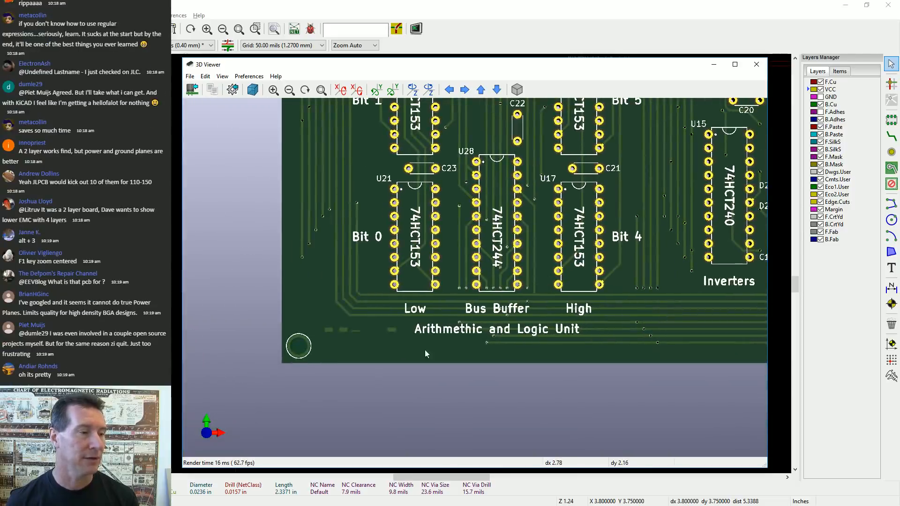
middle_drag(424, 350, 420, 403)
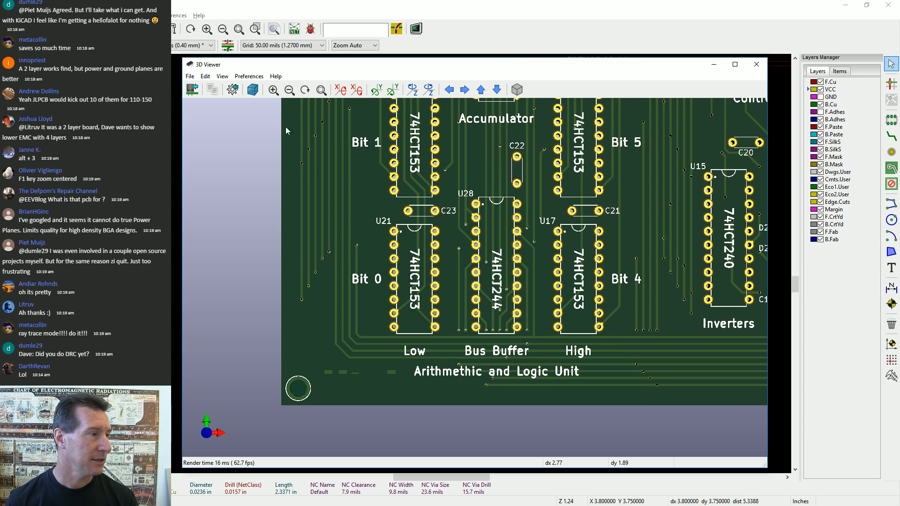
shift+scroll(547, 254, up, 1)
shift+scroll(547, 254, up, 1)
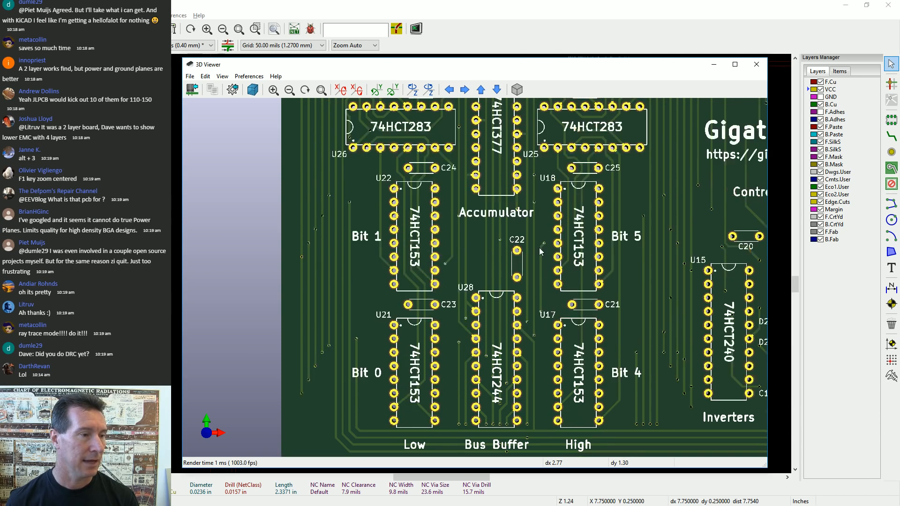
shift+scroll(539, 248, down, 3)
scroll(539, 248, up, 2)
middle_drag(539, 249, 572, 277)
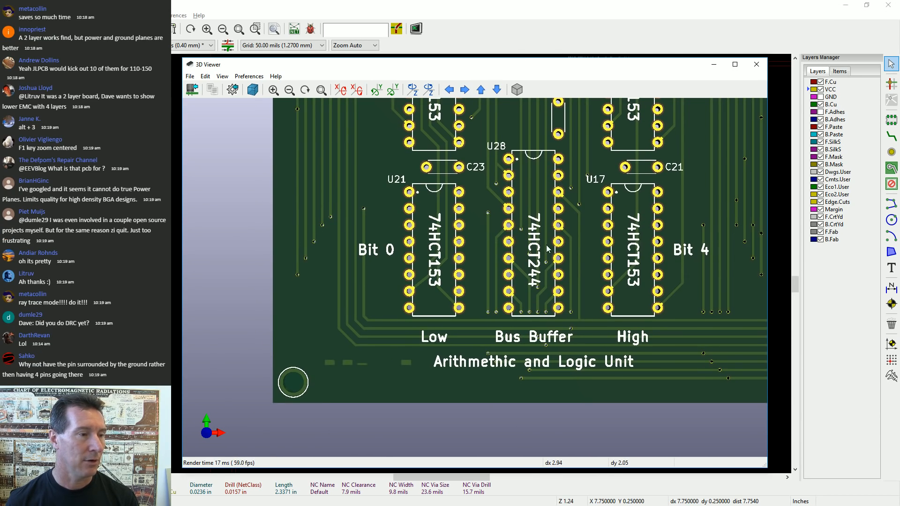
Turn the 3D board over and examine the pads, tracks and a plated through-hole on its underside up close
drag(568, 260, 564, 228)
scroll(570, 258, down, 5)
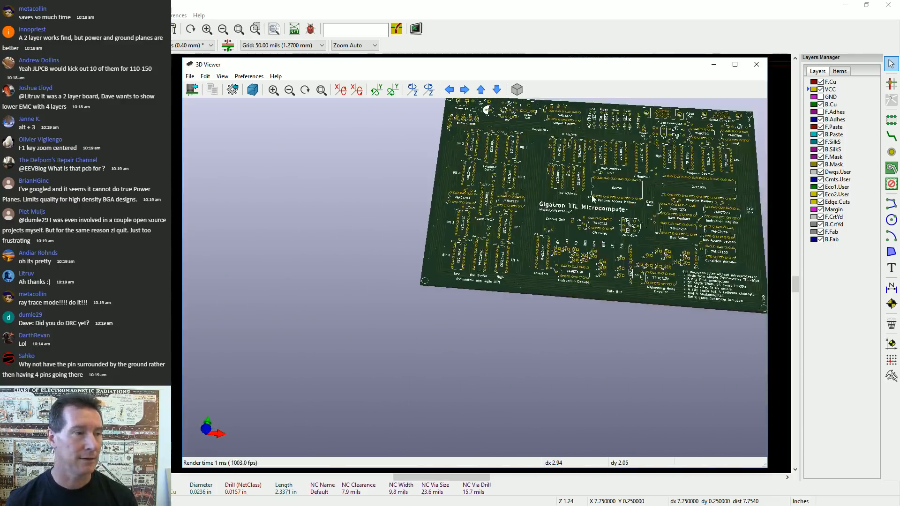
drag(592, 200, 587, 239)
scroll(571, 215, up, 5)
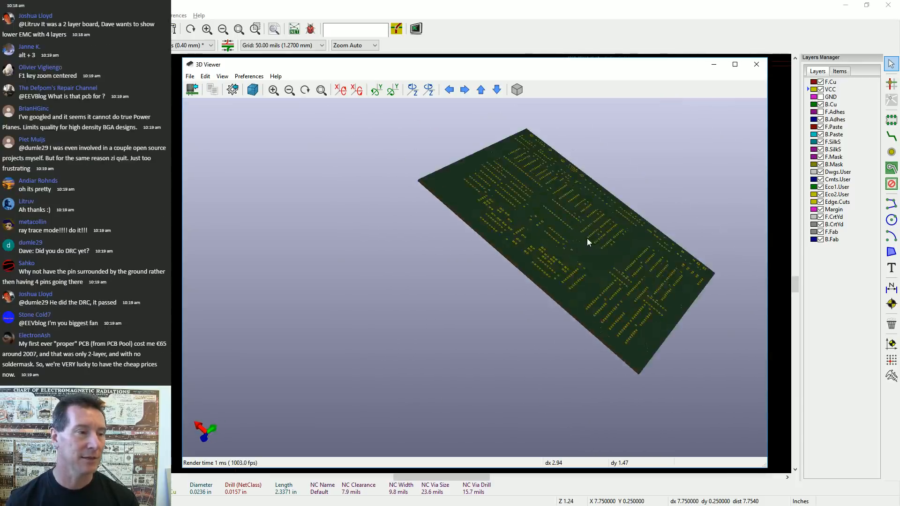
scroll(575, 247, up, 1)
scroll(655, 238, up, 5)
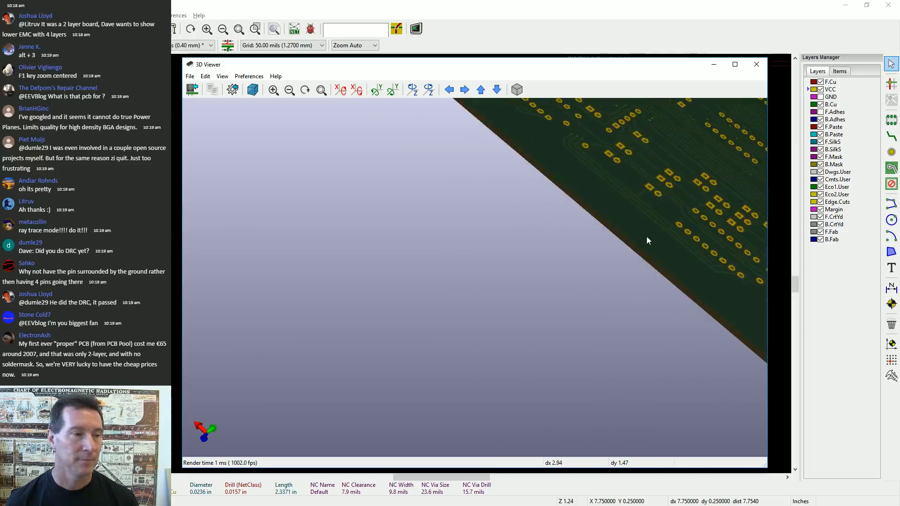
drag(646, 235, 615, 241)
scroll(615, 243, up, 5)
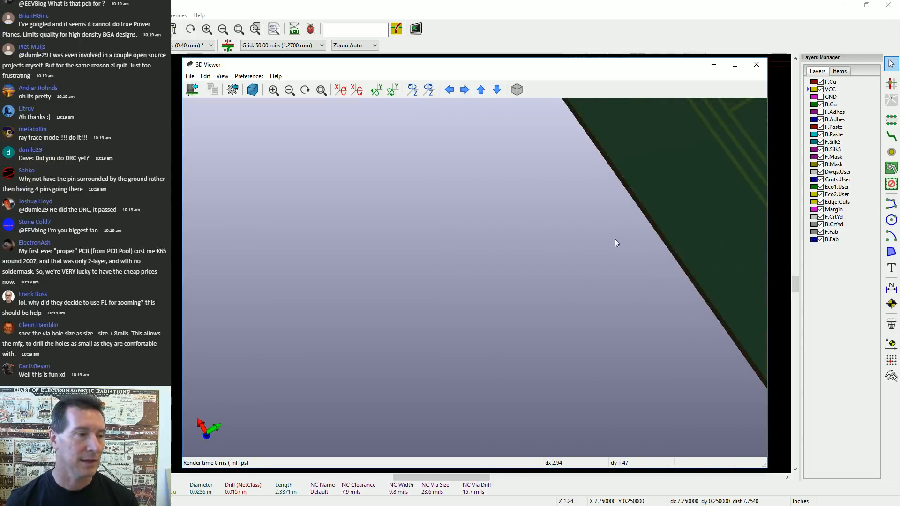
scroll(681, 194, up, 4)
middle_drag(727, 188, 329, 414)
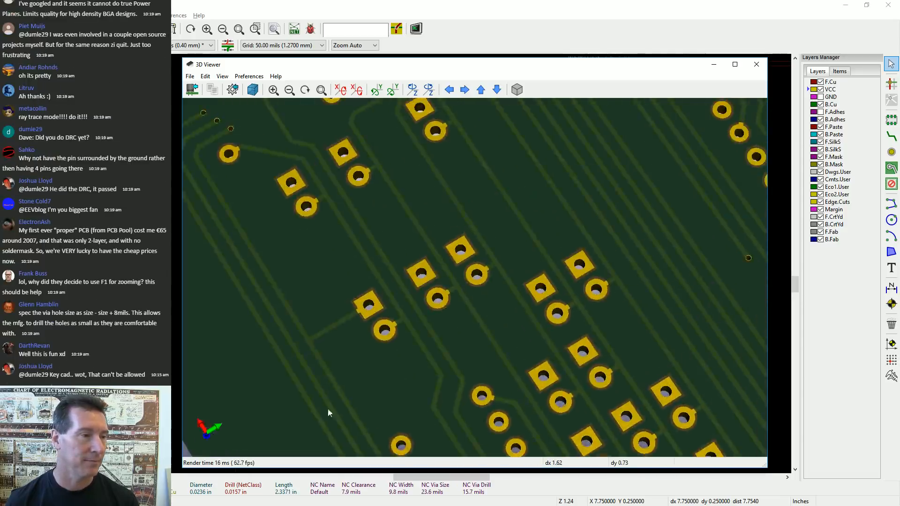
scroll(483, 274, up, 5)
scroll(487, 280, up, 5)
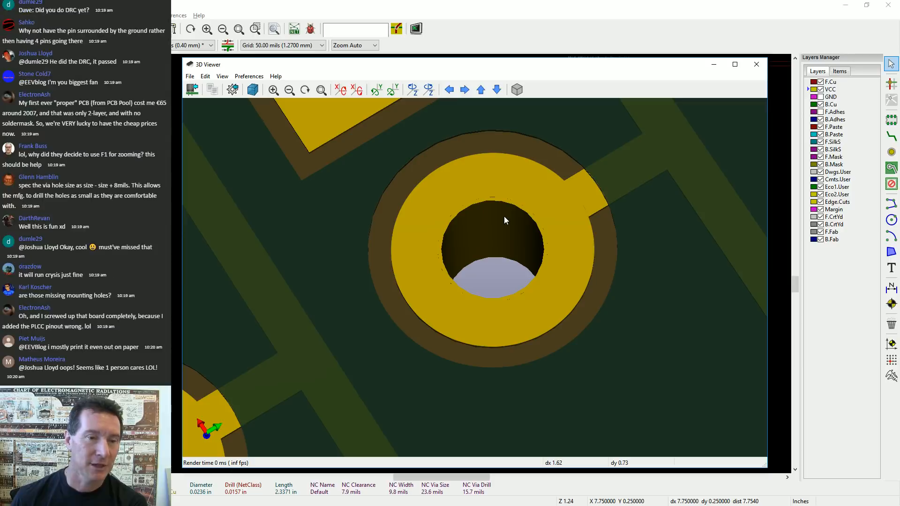
Turn the 3D board back to its top side, examine the area around the 62256 memory and close the 3D Viewer
scroll(504, 215, down, 8)
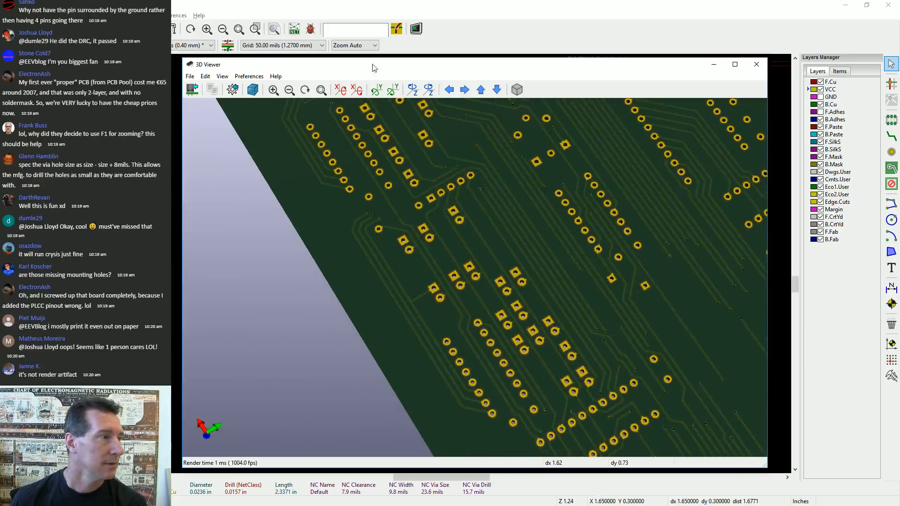
scroll(534, 198, down, 5)
middle_drag(524, 227, 488, 257)
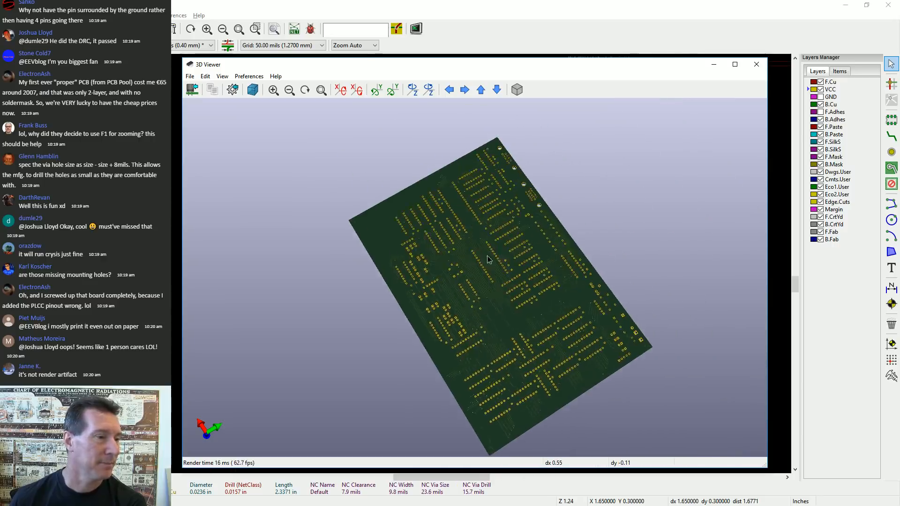
drag(497, 234, 338, 357)
drag(587, 179, 449, 273)
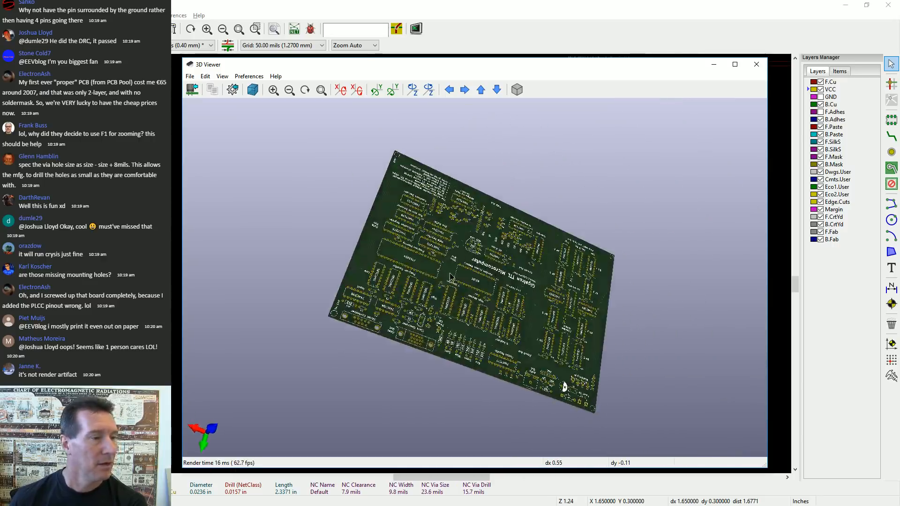
scroll(520, 255, up, 7)
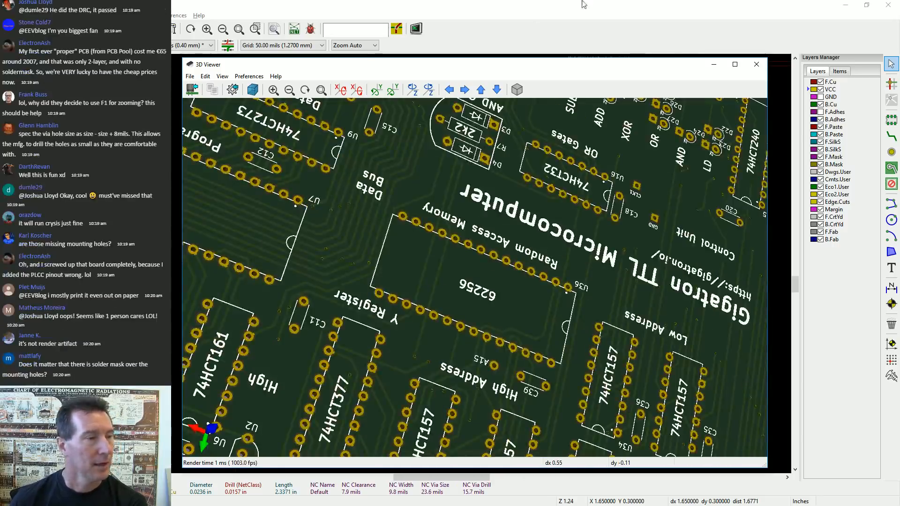
click(756, 64)
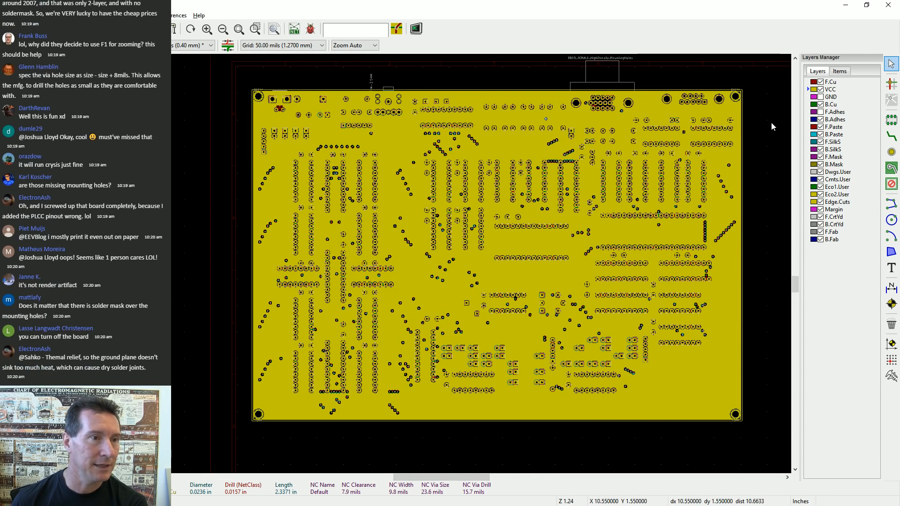
Make F.SilkS the active layer and hide the VCC layer in the board layout
click(833, 142)
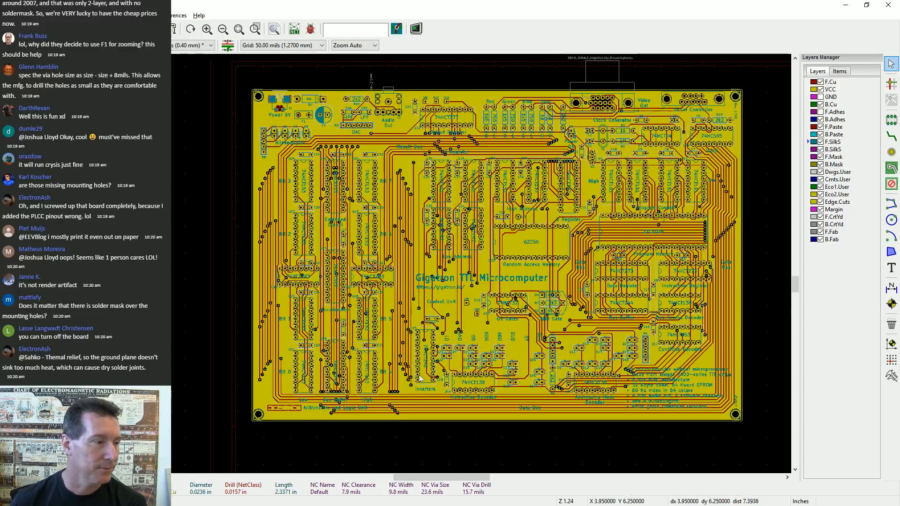
scroll(397, 259, up, 10)
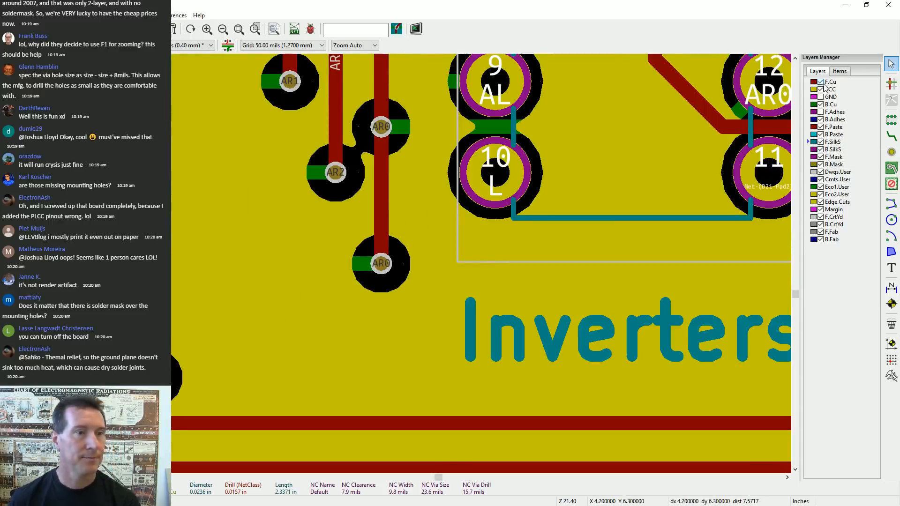
click(821, 89)
scroll(404, 264, down, 10)
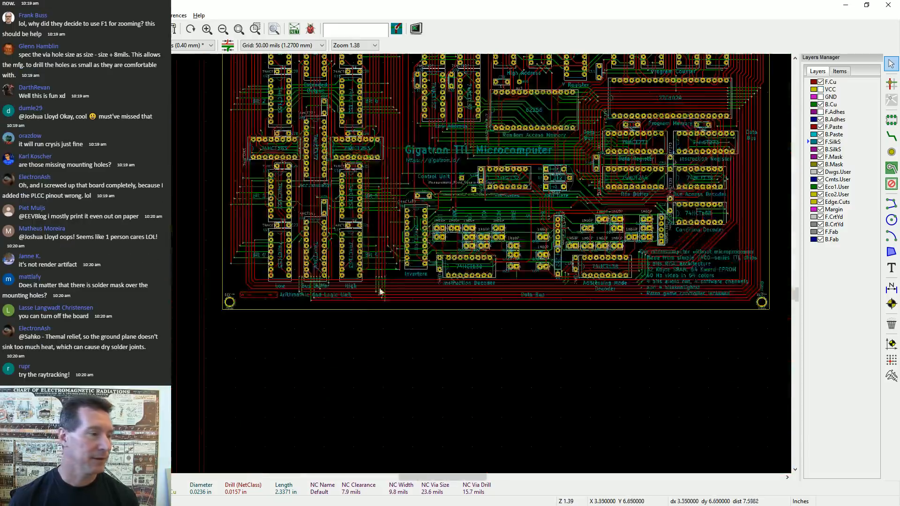
scroll(404, 263, up, 6)
scroll(406, 266, down, 3)
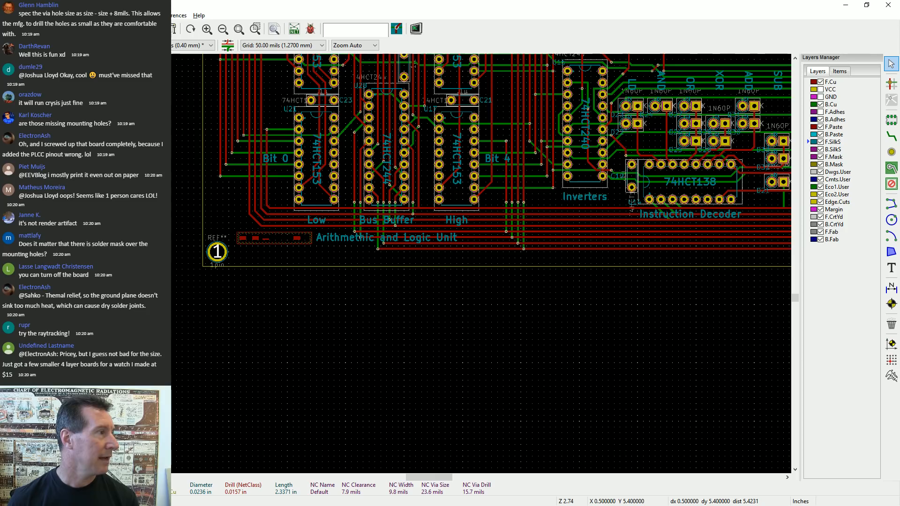
Create the text "DaveCAD 4 Layer" on the F.SilkS layer for placement along the board's lower edge
click(72, 15)
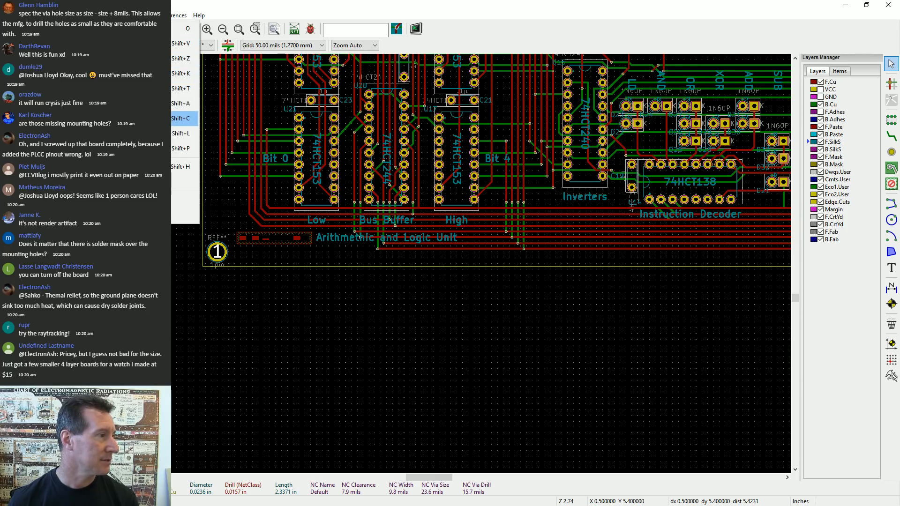
click(108, 88)
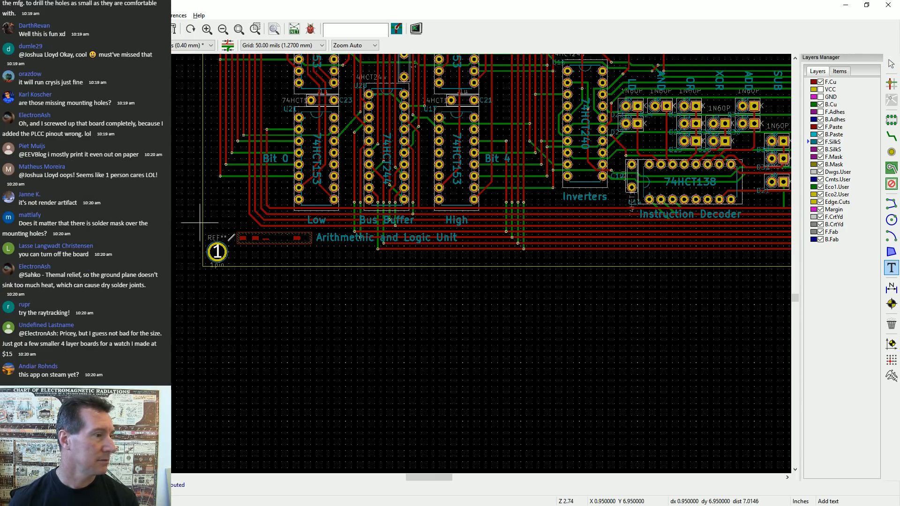
click(311, 257)
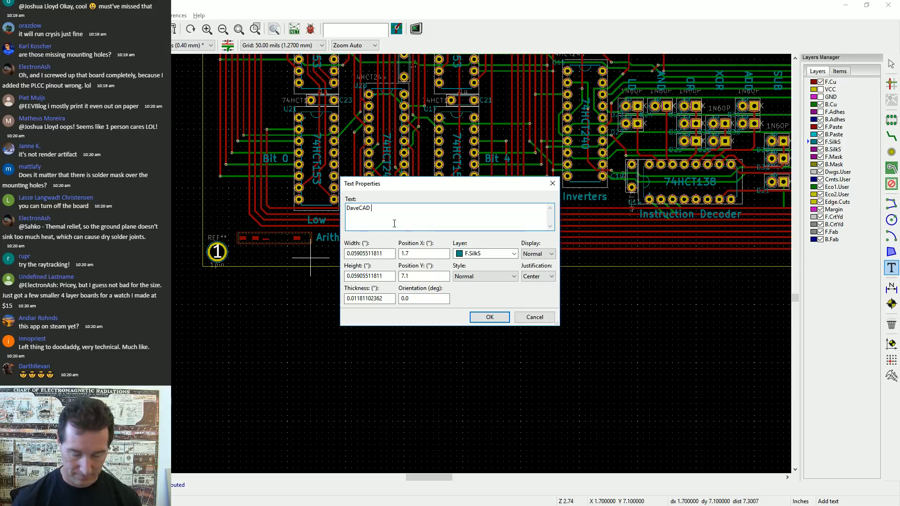
text(Layer)
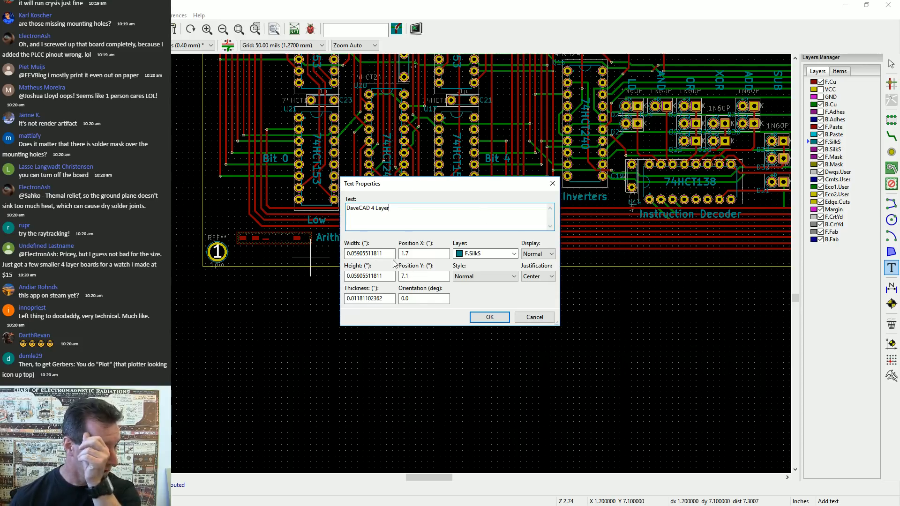
click(496, 319)
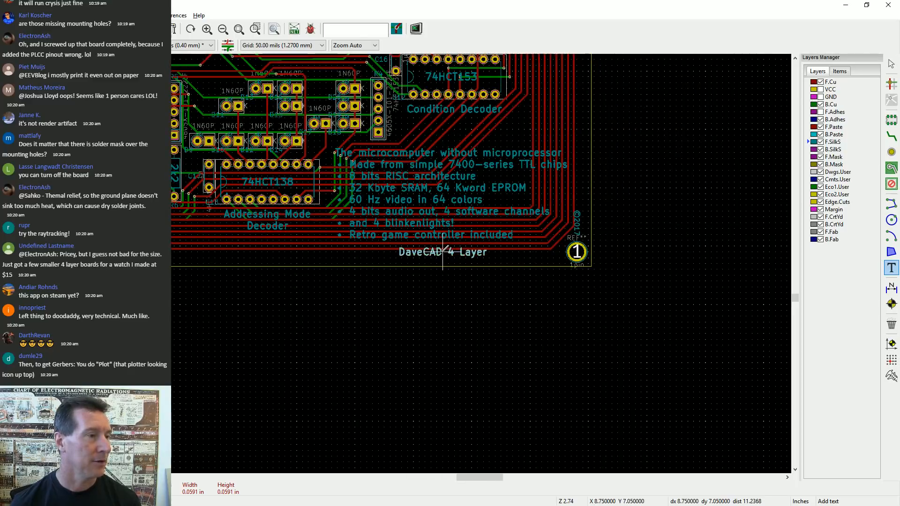
Place the text "DaveCAD 4 Layer" on F.SilkS just below the "Retro game controller included" line and leave the text command
click(443, 252)
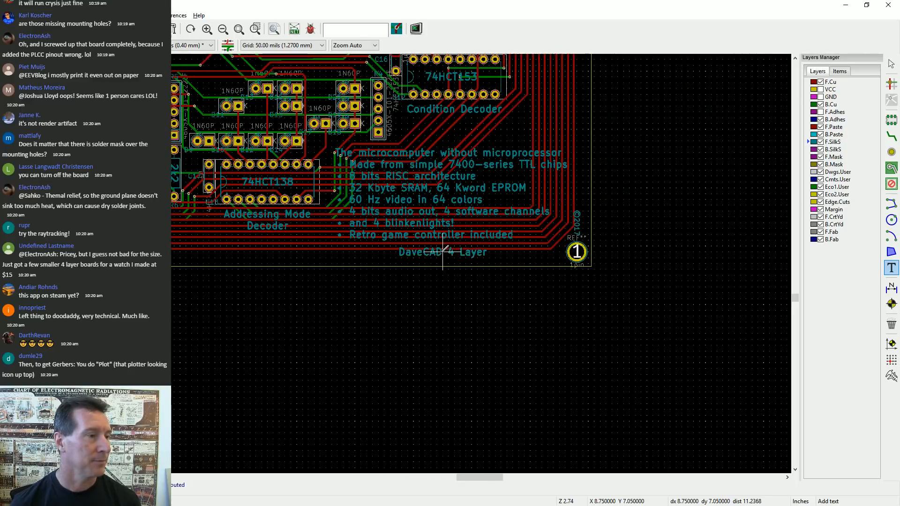
right_click(589, 151)
key(Escape)
key(Escape)
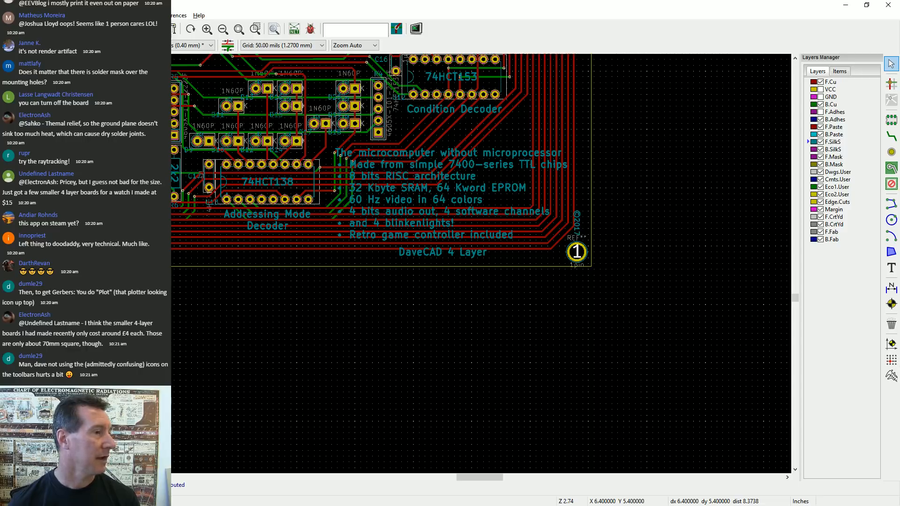
click(571, 247)
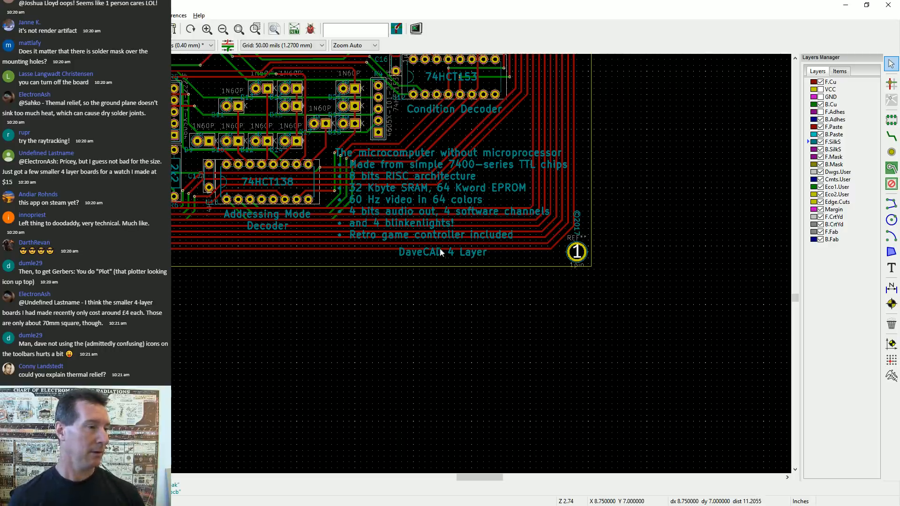
Run the design rules check on the board with the default minimum track and via sizes
scroll(404, 263, down, 5)
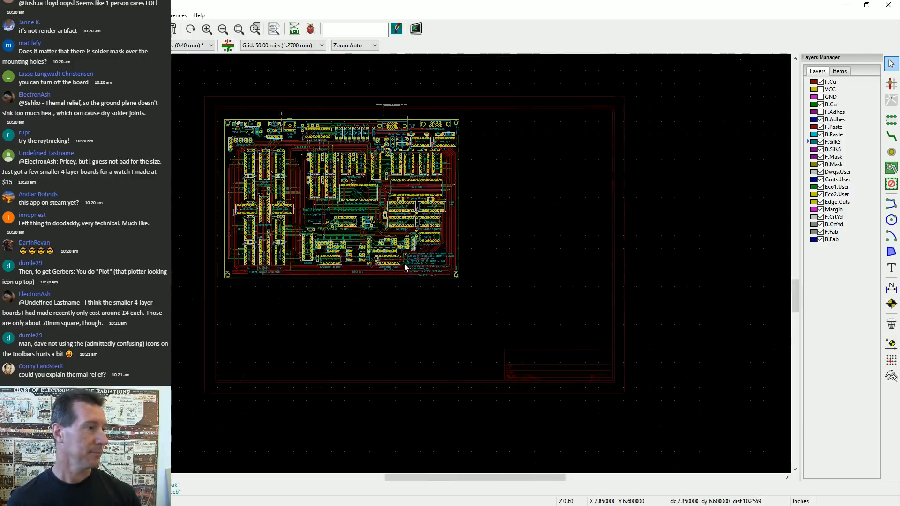
scroll(349, 164, up, 5)
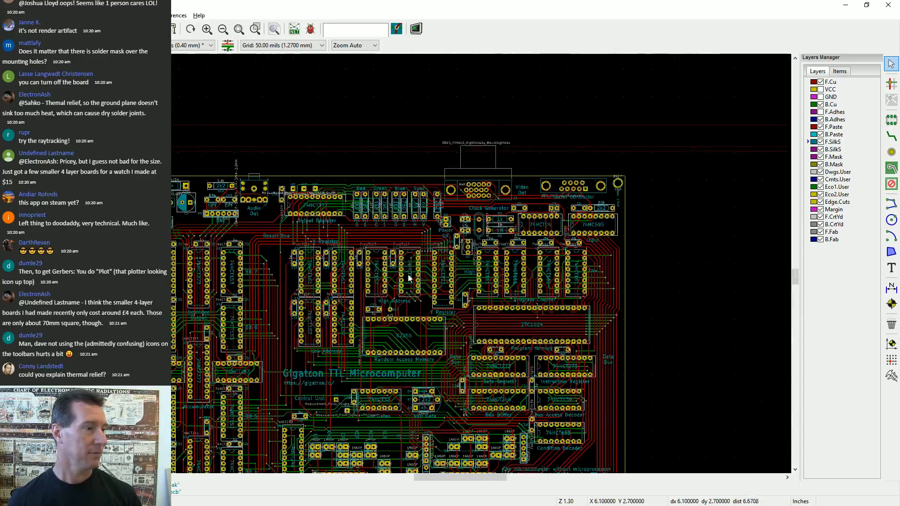
scroll(455, 281, down, 2)
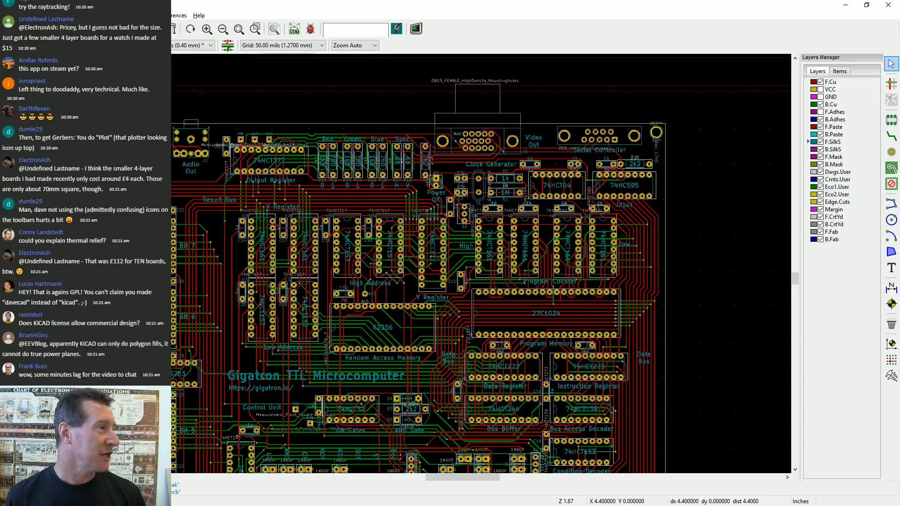
click(143, 16)
mouse_move(121, 16)
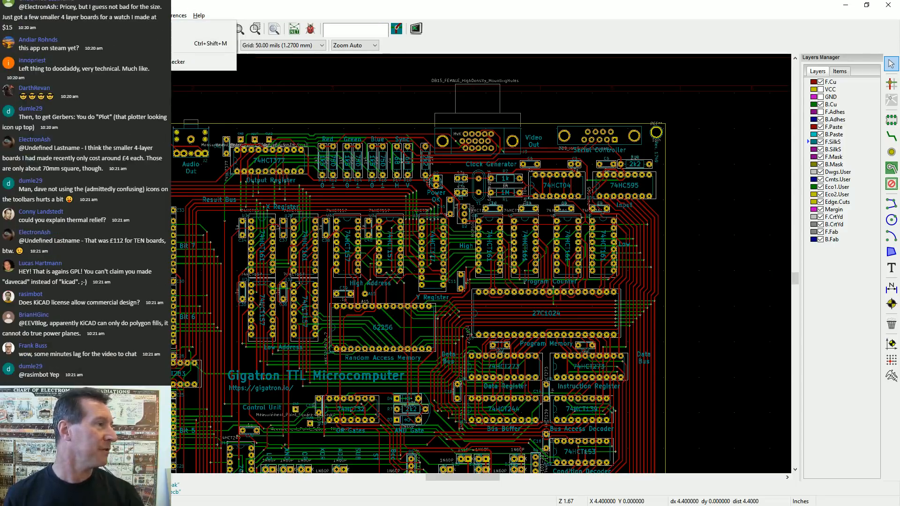
click(140, 61)
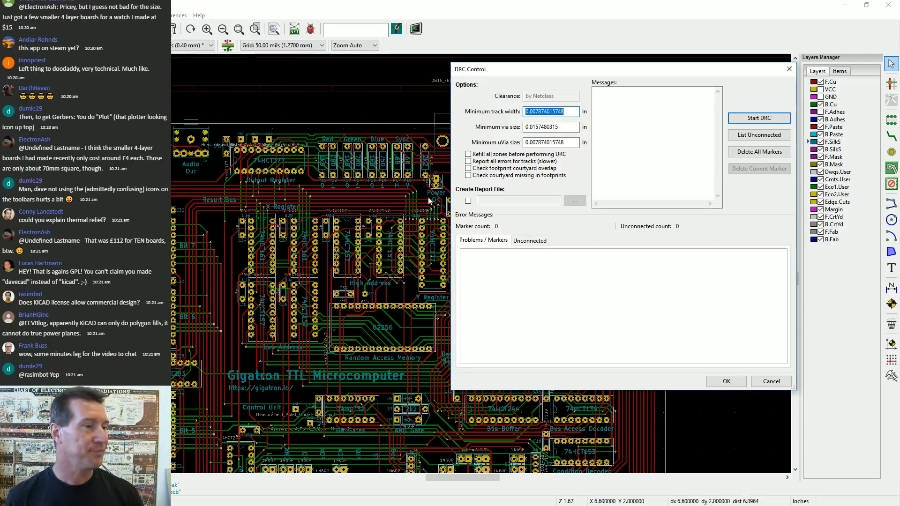
click(756, 119)
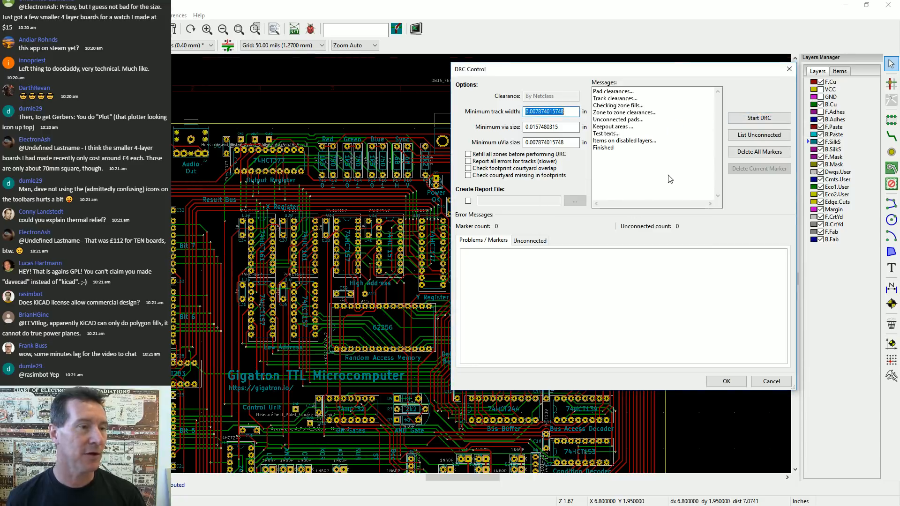
List the board's unconnected items and close the design rules check
click(769, 136)
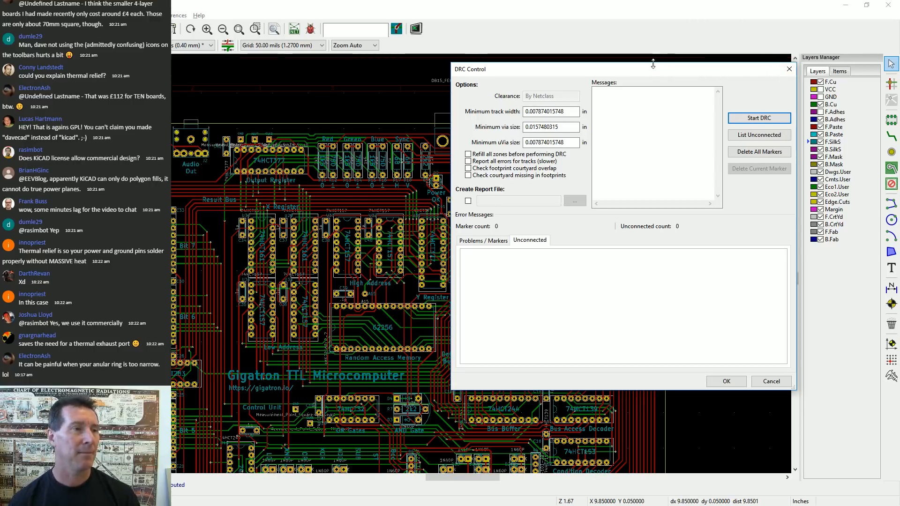
drag(656, 71, 635, 75)
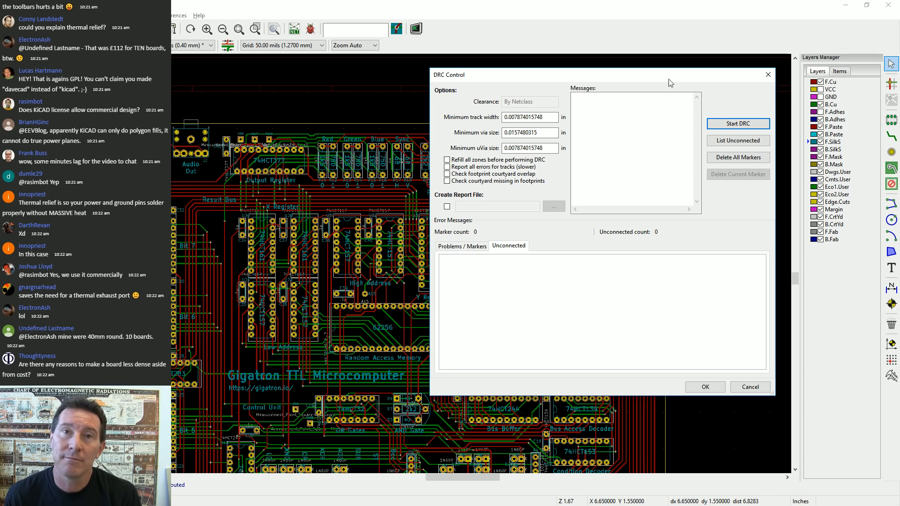
click(738, 124)
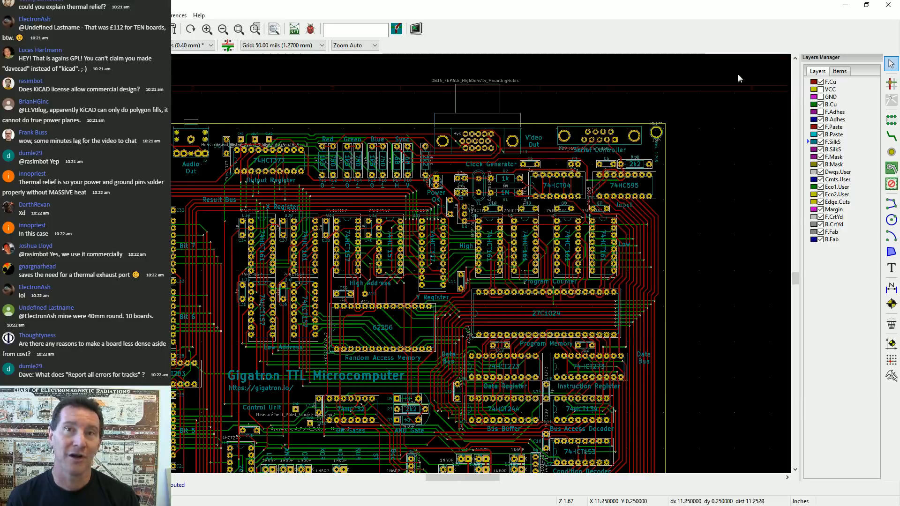
Make F.Cu the active layer near the empty board area below J2
scroll(213, 140, up, 8)
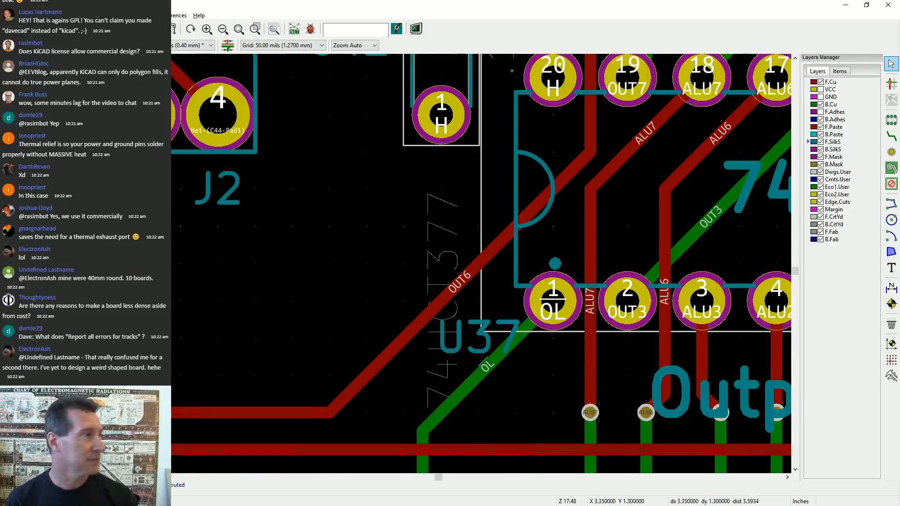
click(80, 15)
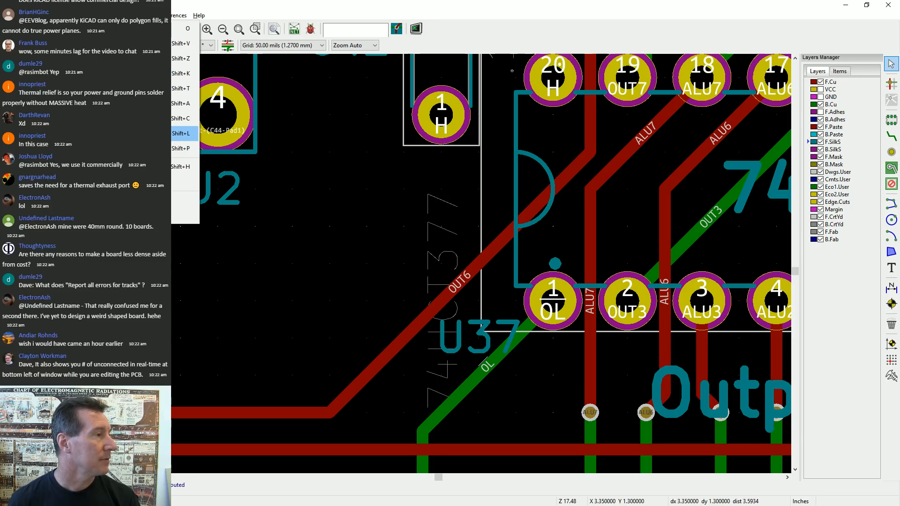
click(823, 164)
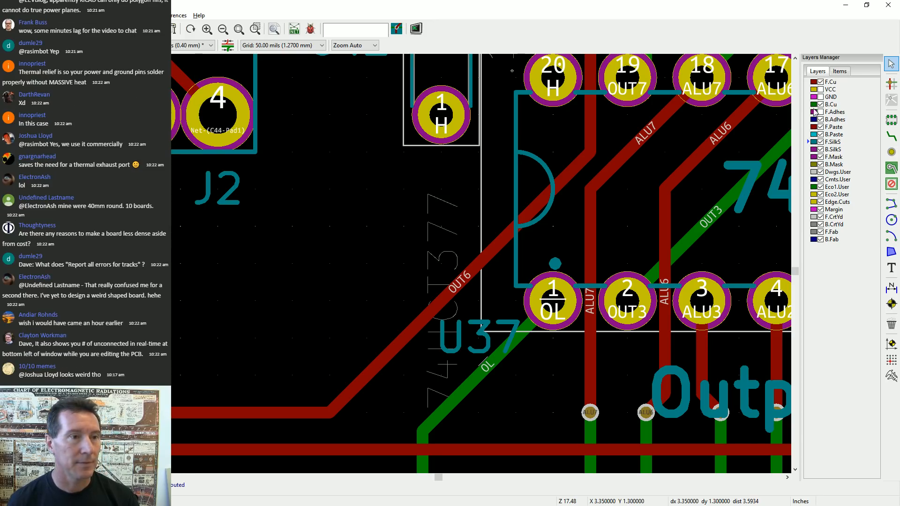
click(830, 83)
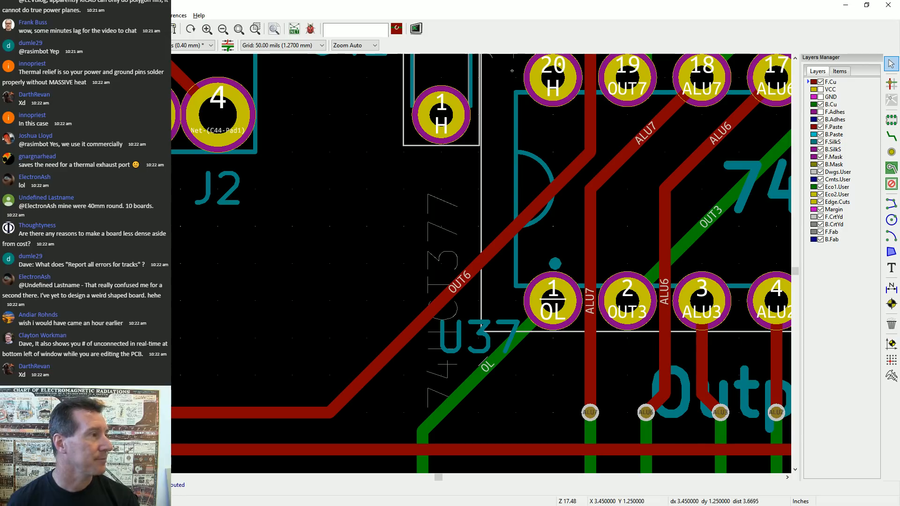
Draw a diagonal graphic line about 0.14 in long in the empty area below J2, and delete it
click(72, 16)
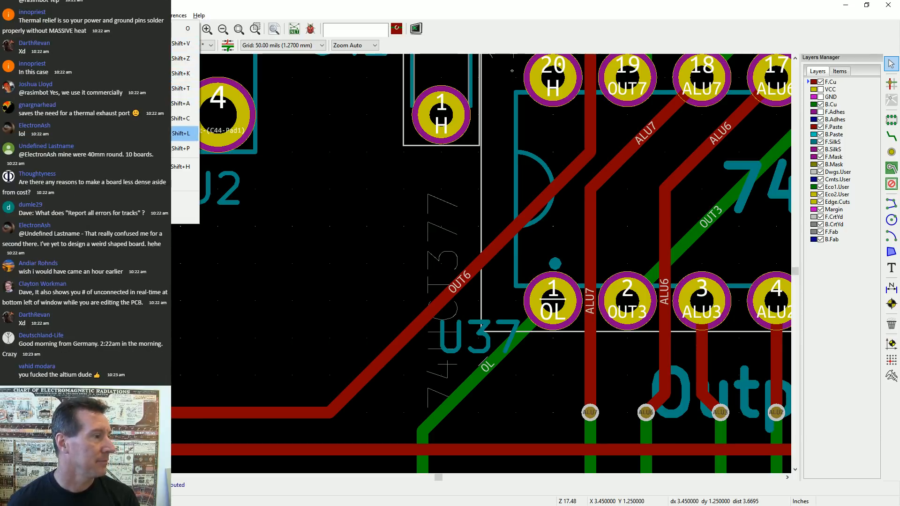
click(166, 133)
click(291, 301)
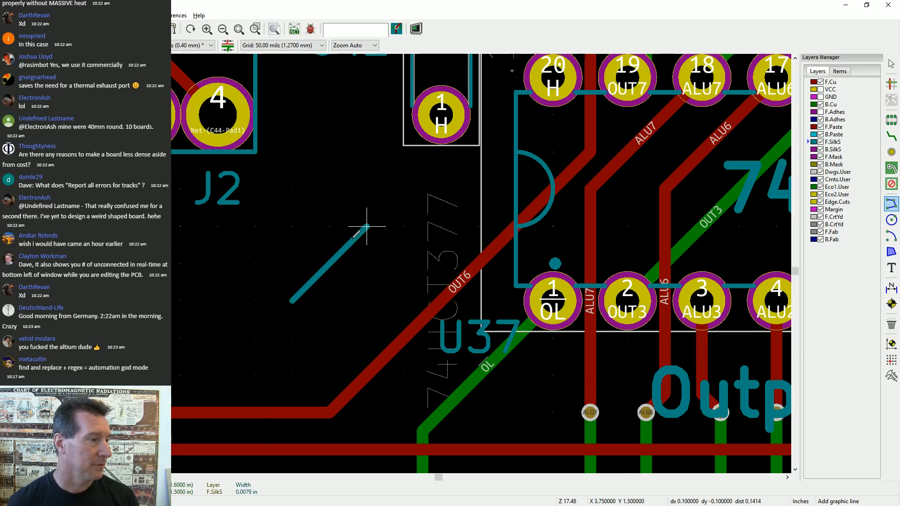
click(366, 227)
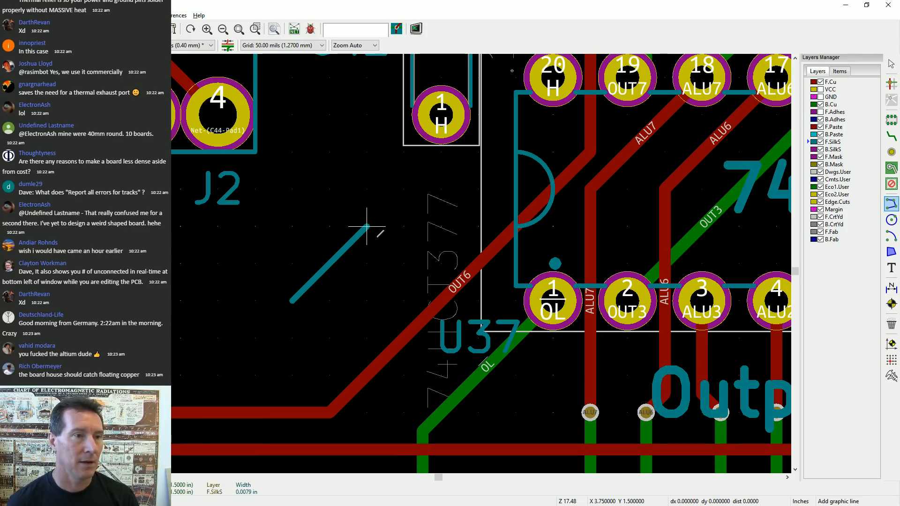
key(Escape)
key(Escape)
right_click(370, 253)
key(Escape)
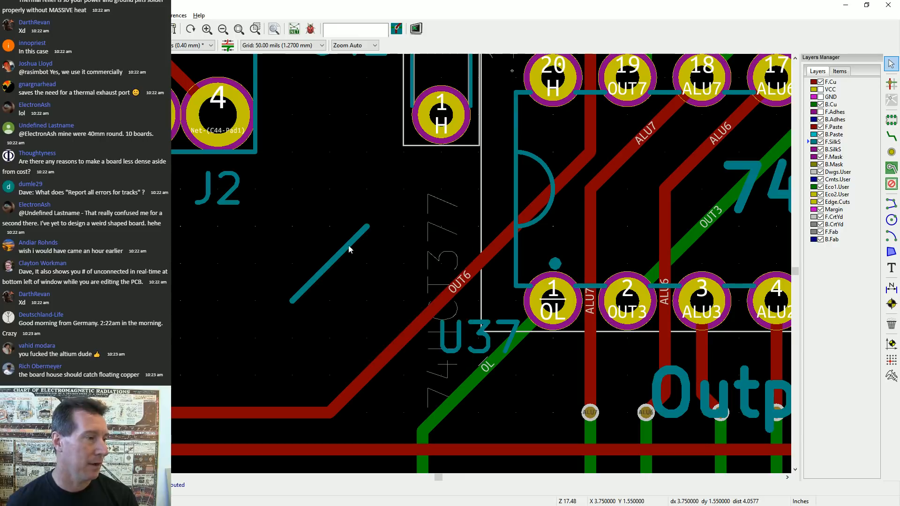
click(356, 236)
key(Delete)
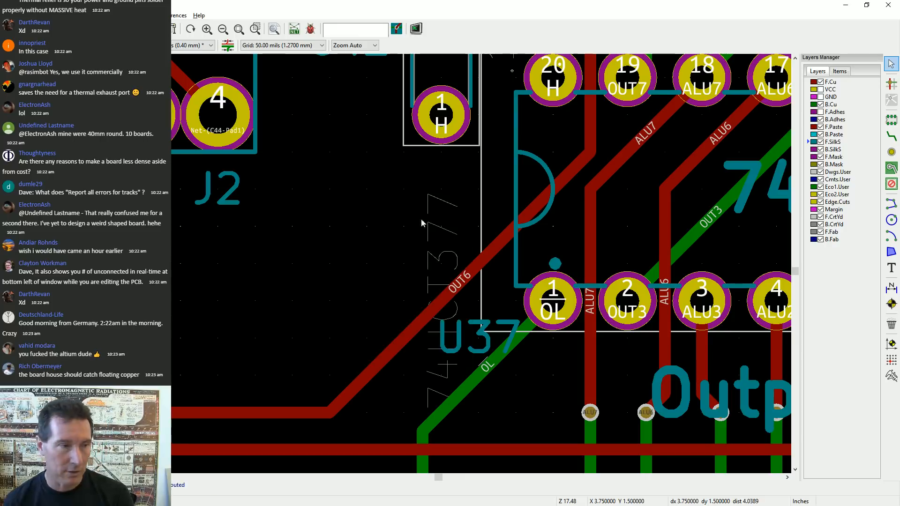
click(830, 84)
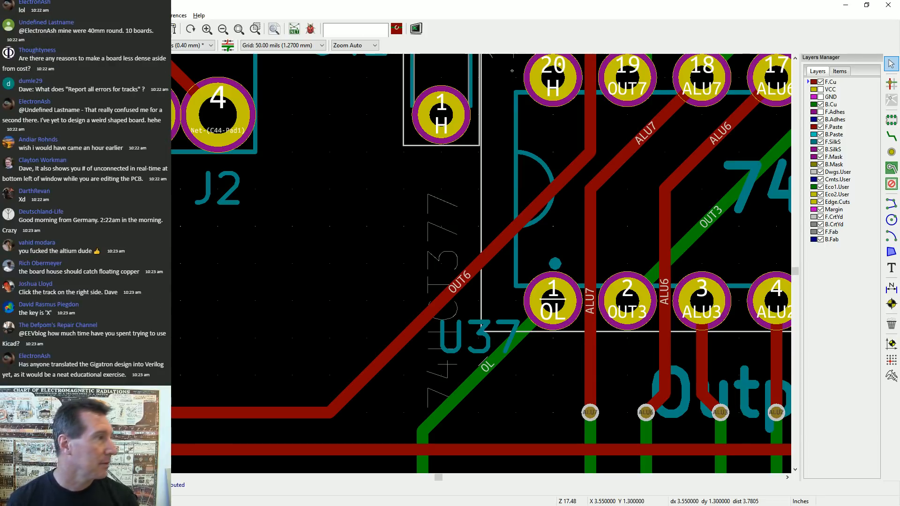
click(72, 16)
click(141, 134)
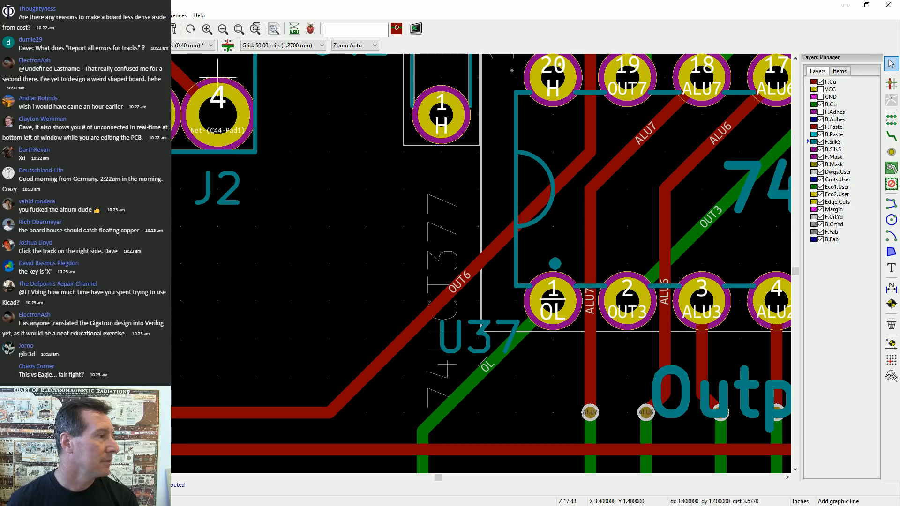
click(292, 300)
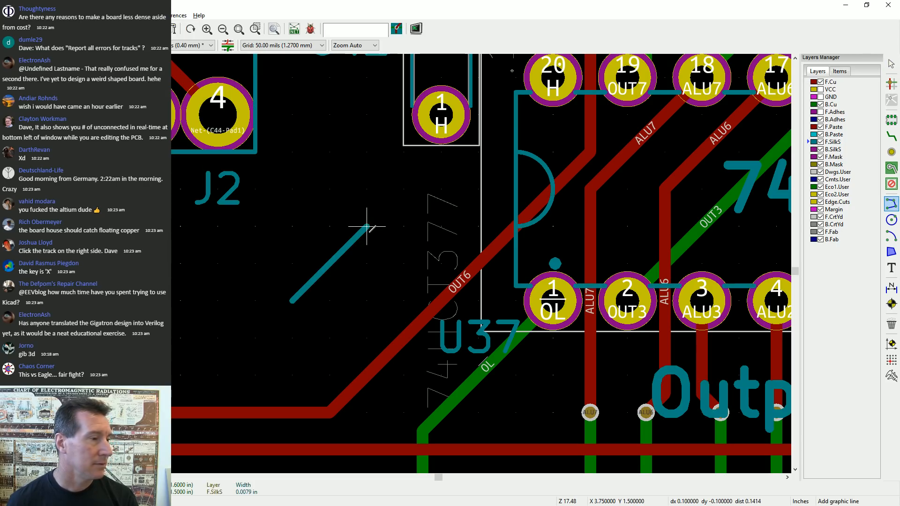
key(Escape)
key(Escape)
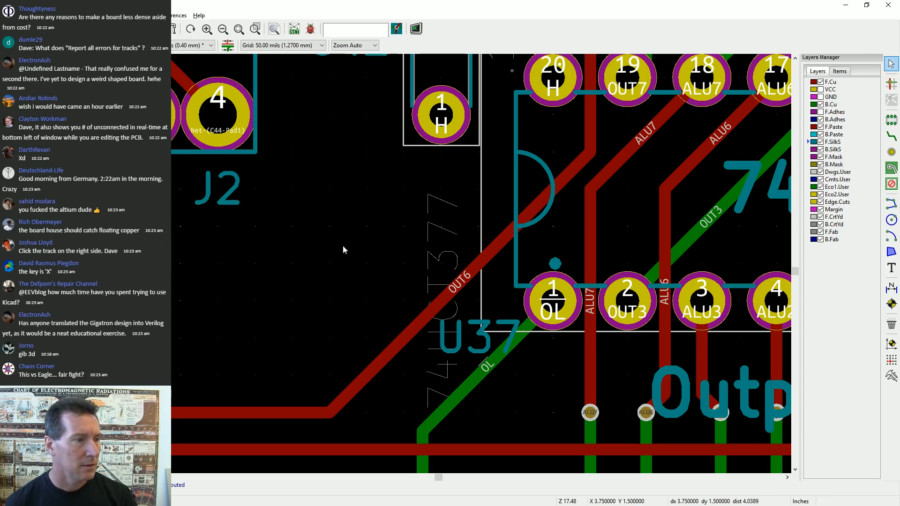
Try a graphic line again with F.Cu active, drawing it steeply between J2 and U37, and delete it
click(832, 83)
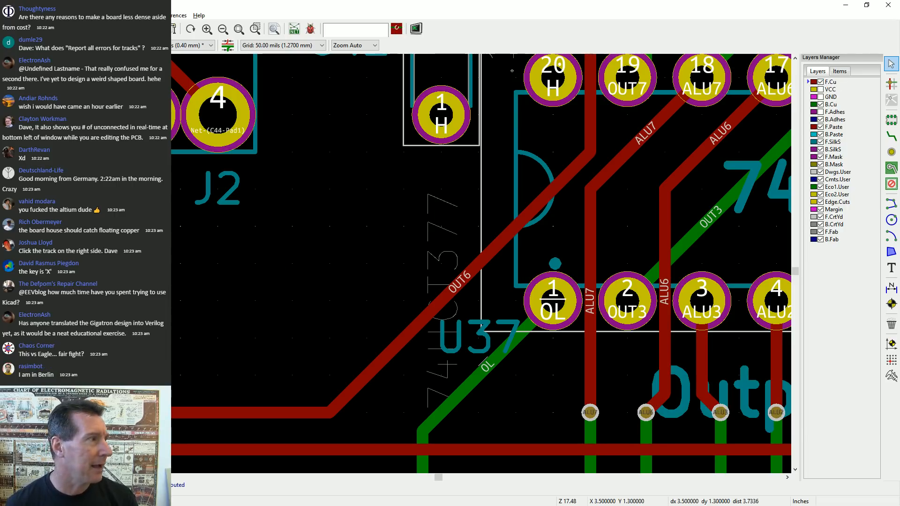
click(79, 15)
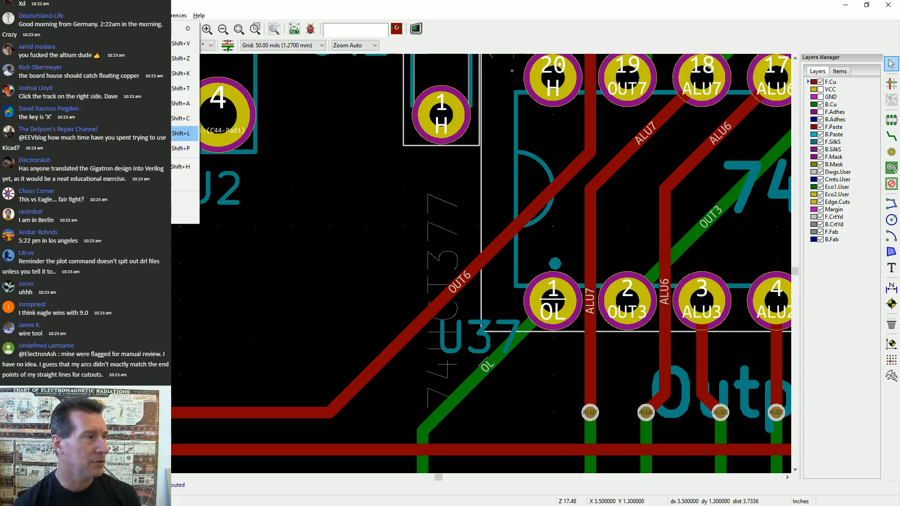
click(140, 134)
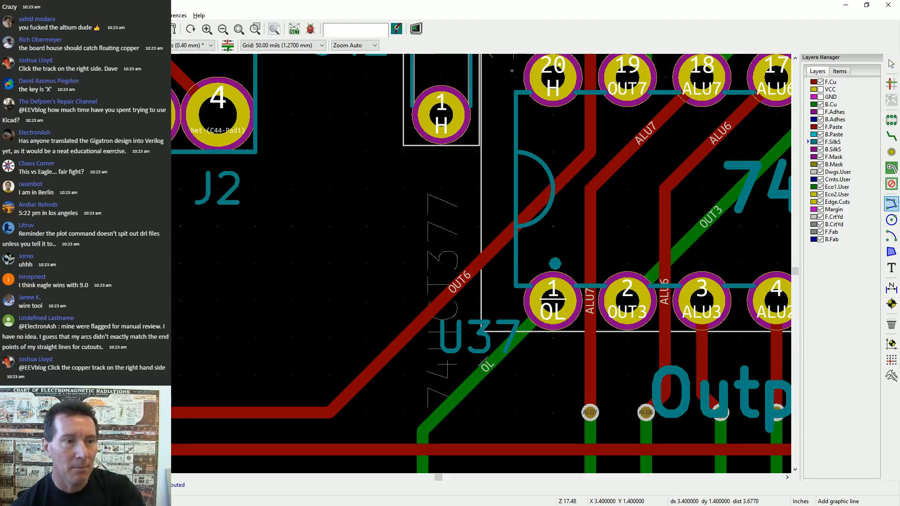
click(328, 302)
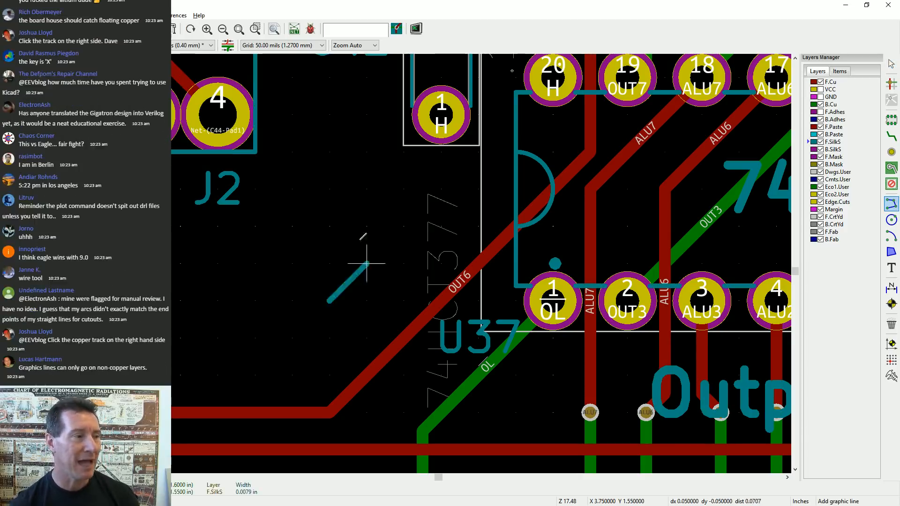
click(404, 187)
right_click(368, 251)
click(382, 259)
key(Escape)
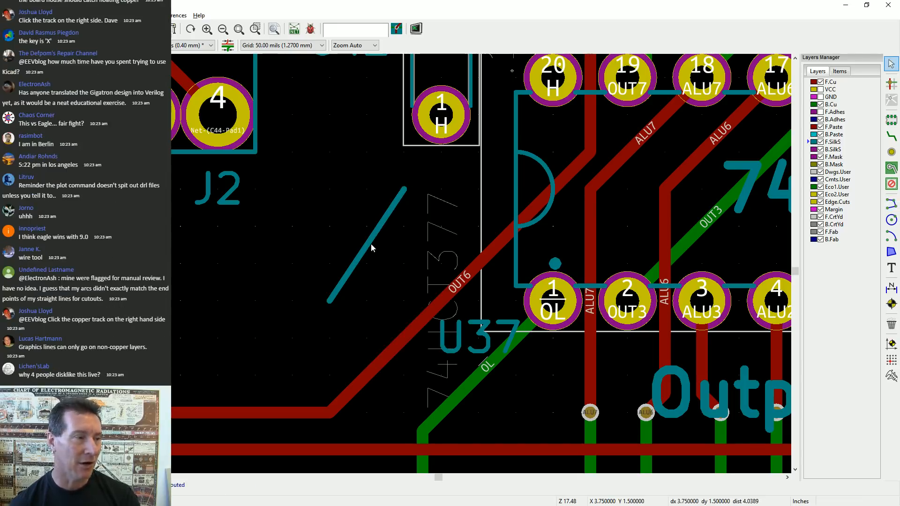
click(369, 244)
key(Delete)
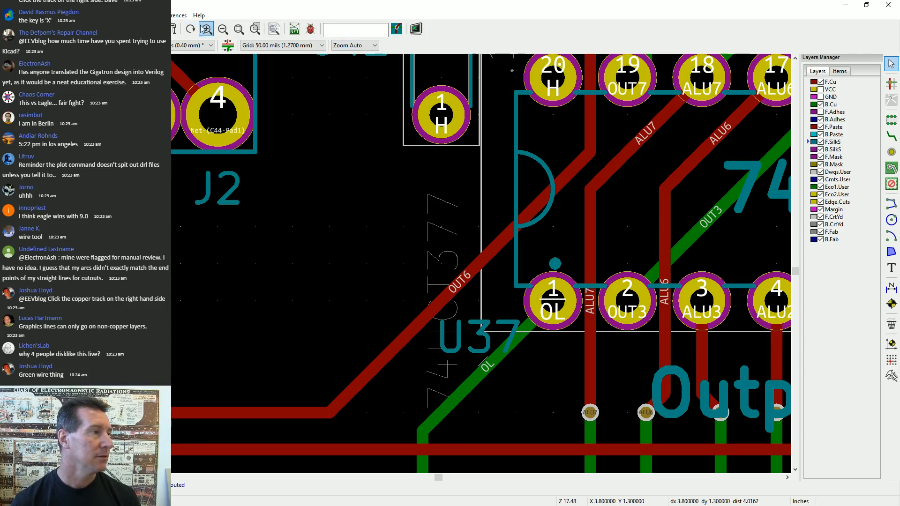
Switch the display of the copper tracks to outline mode
click(77, 16)
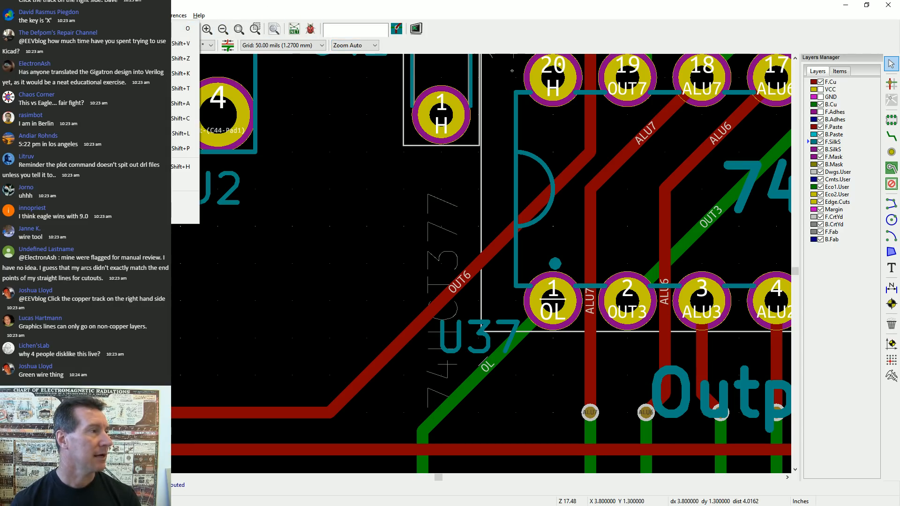
click(606, 2)
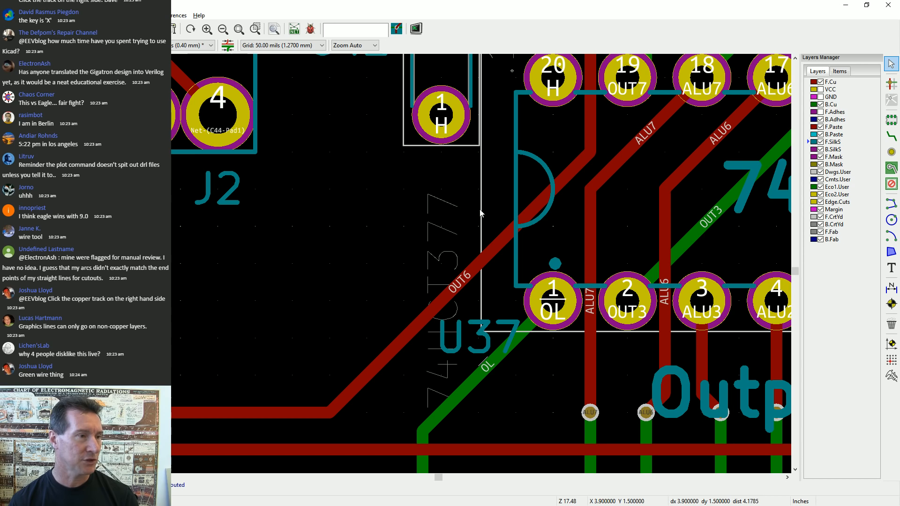
key(k)
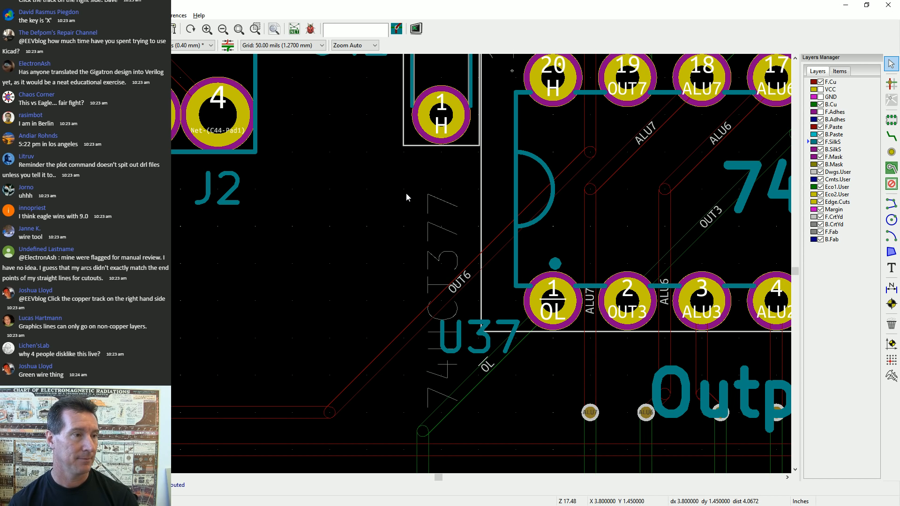
key(k)
key(k)
key(k)
key(k)
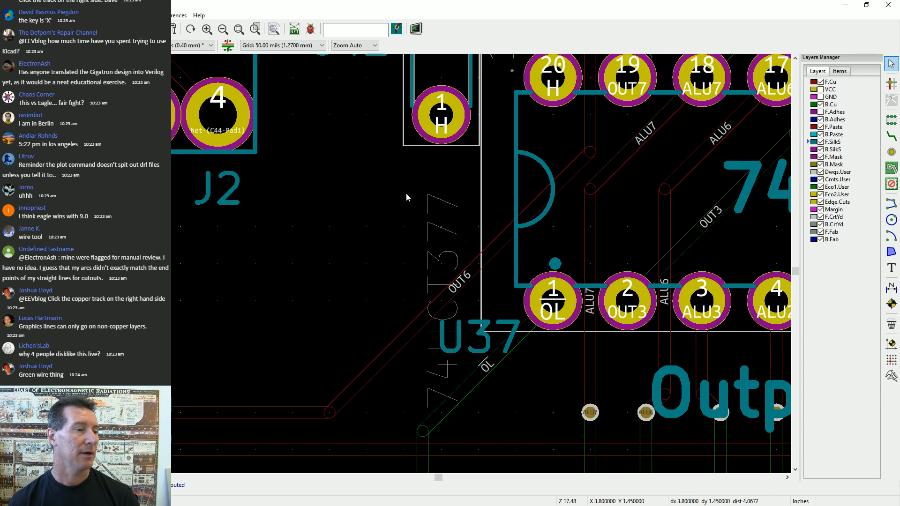
Toggle the copper track display between outline and filled mode, and leave the tracks shown filled
key(k)
key(k)
scroll(406, 196, down, 5)
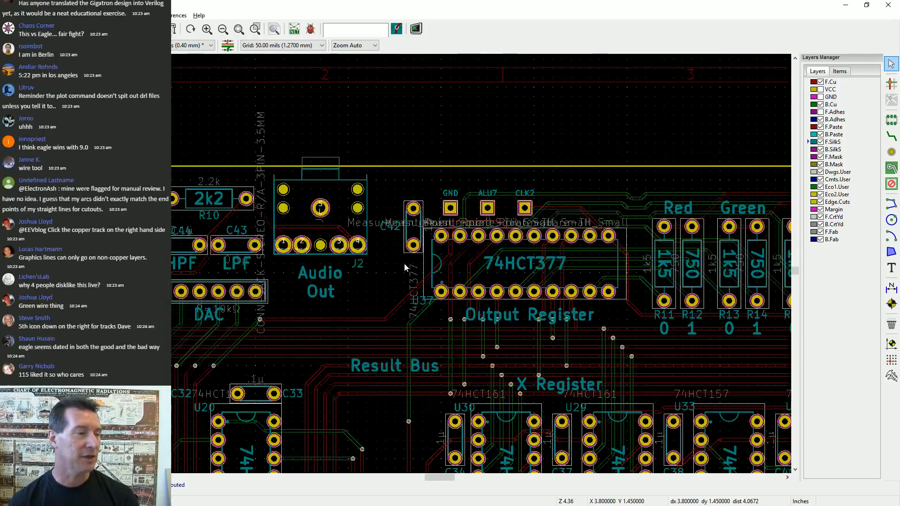
key(k)
key(k)
key(k)
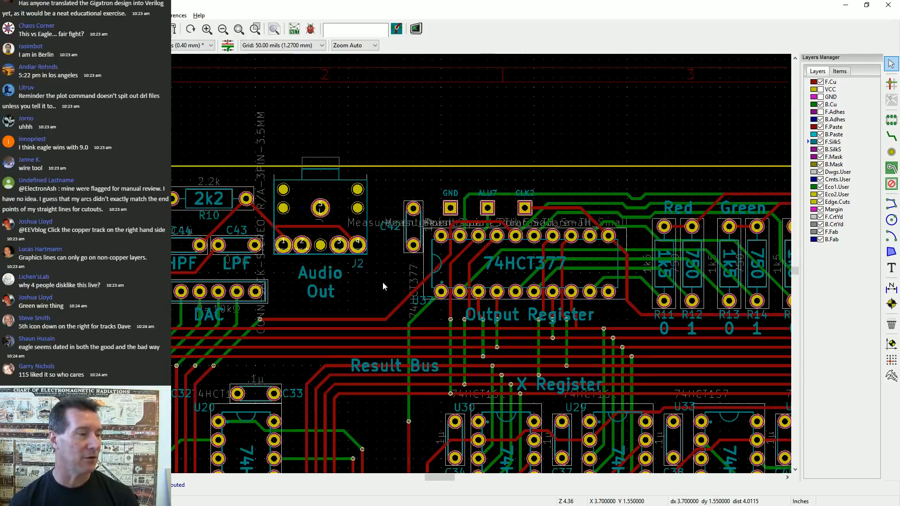
key(k)
key(k)
key(k)
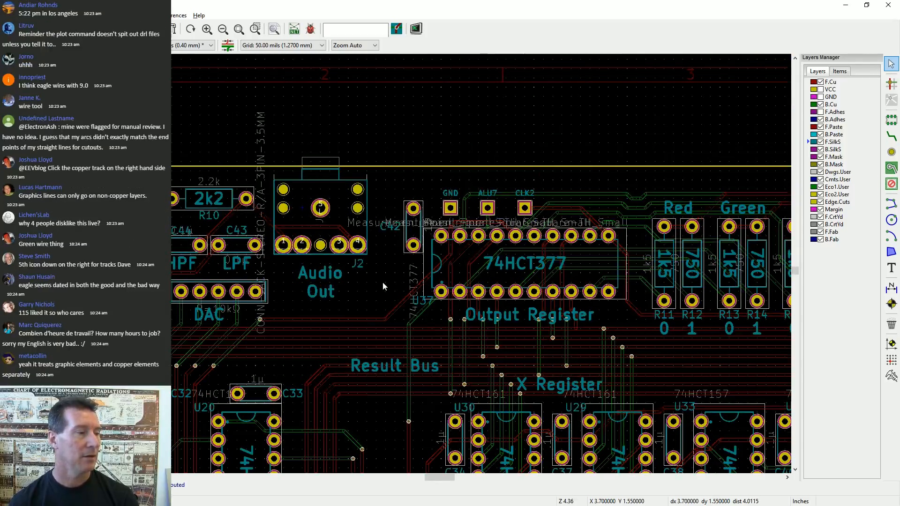
key(k)
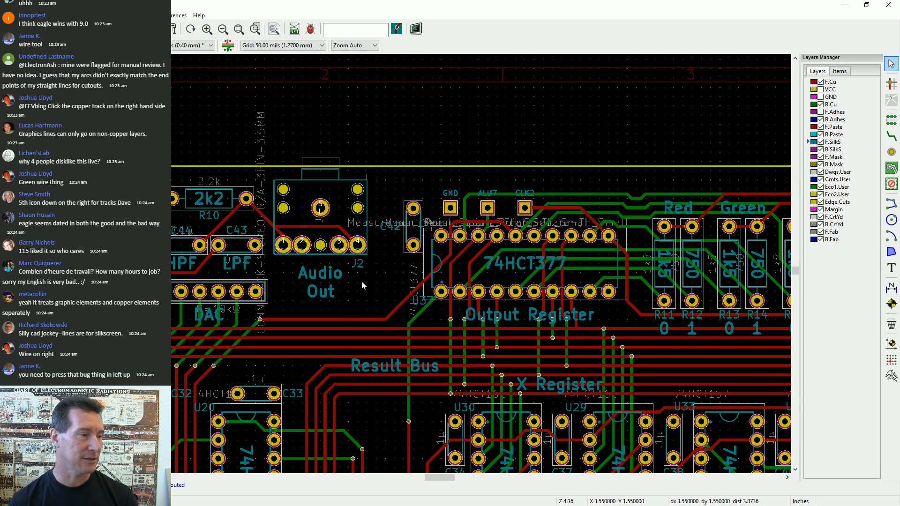
Route a diagonal F.Cu track about 0.14 in long in the empty area below J2, then stop routing
scroll(366, 288, up, 7)
scroll(404, 263, down, 2)
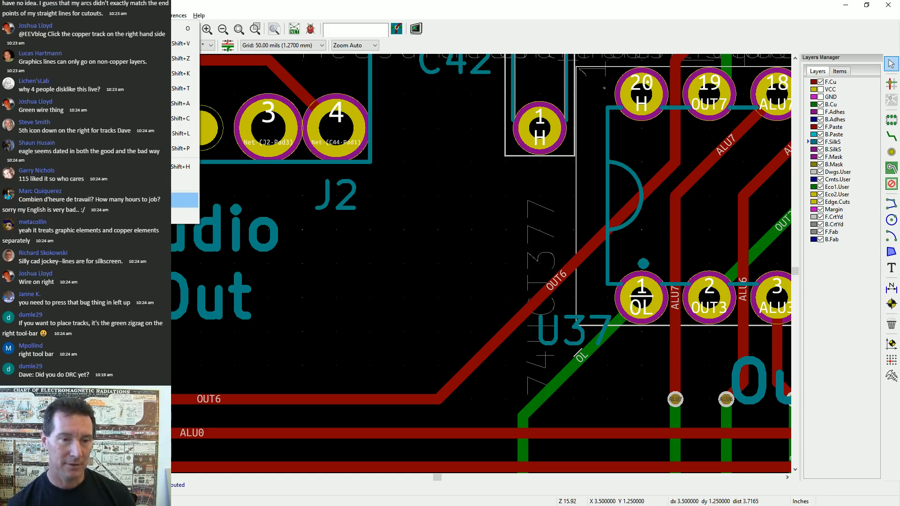
click(348, 10)
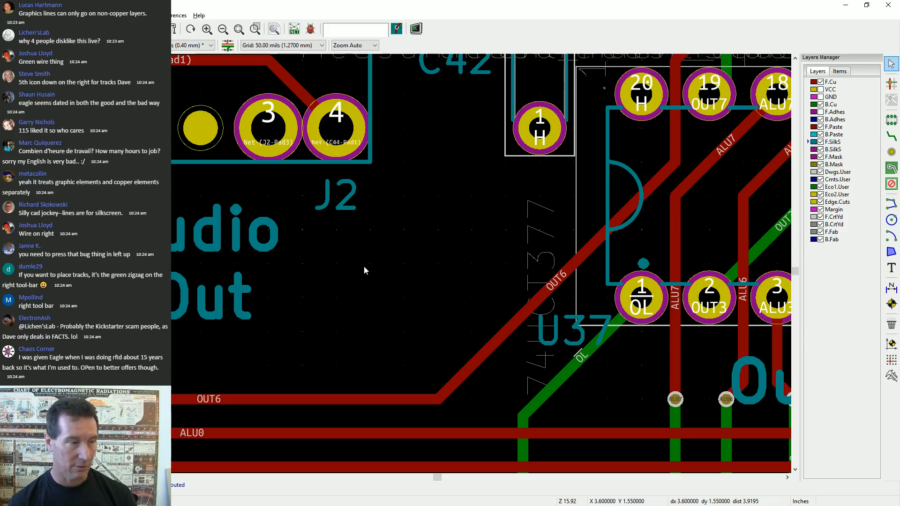
key(x)
click(369, 297)
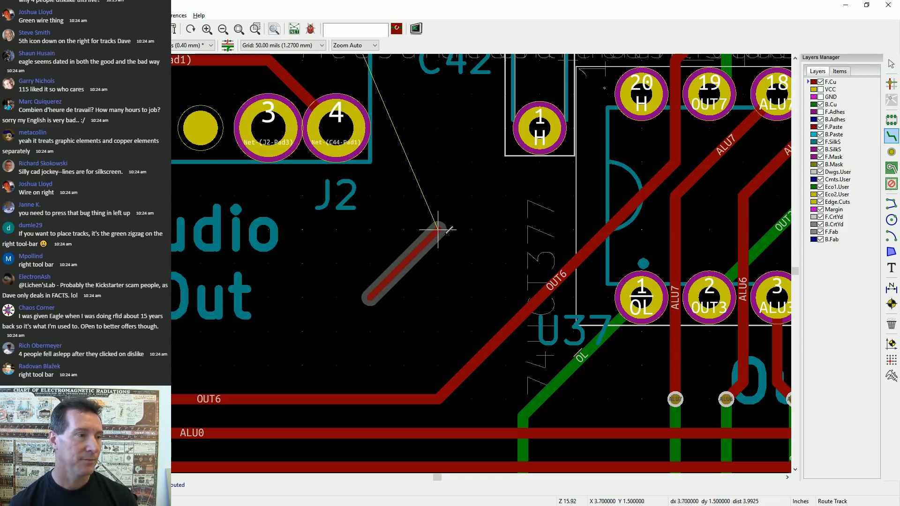
right_click(395, 236)
click(403, 264)
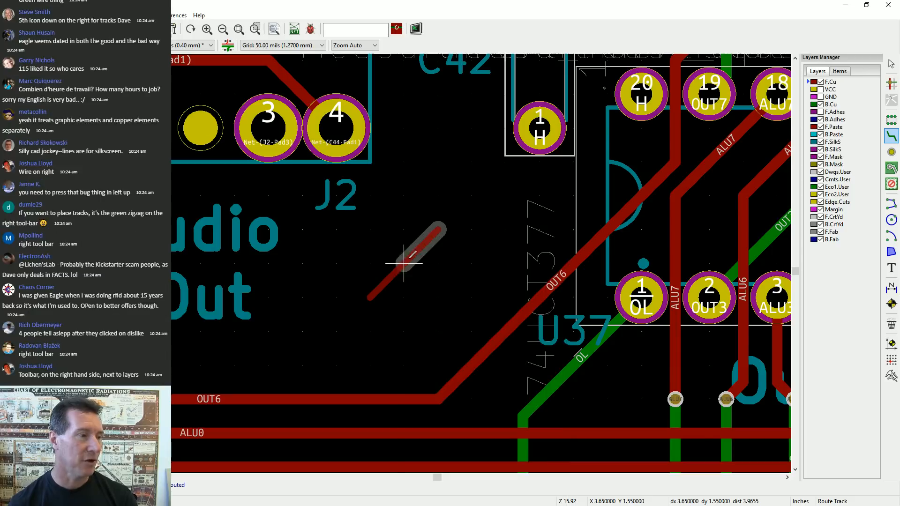
key(Escape)
Assign the short diagonal track below J2 to net H in its track properties
click(406, 263)
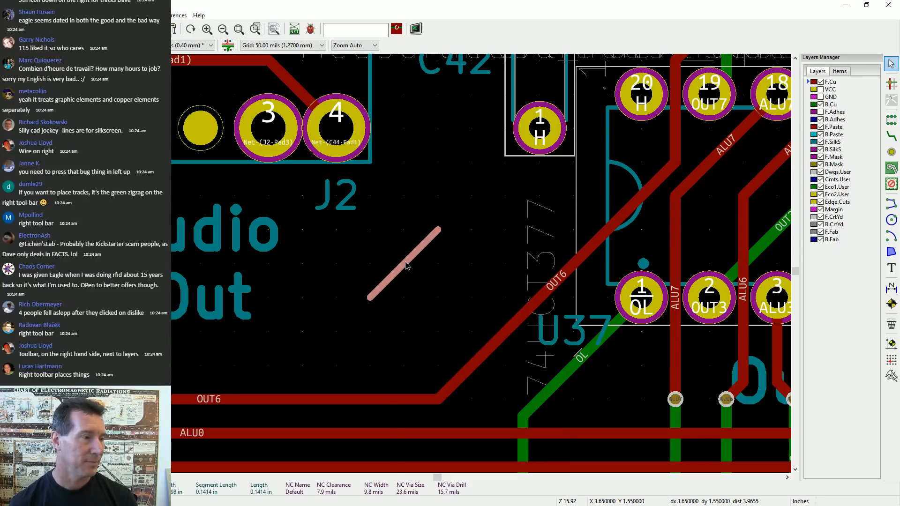
double_click(405, 263)
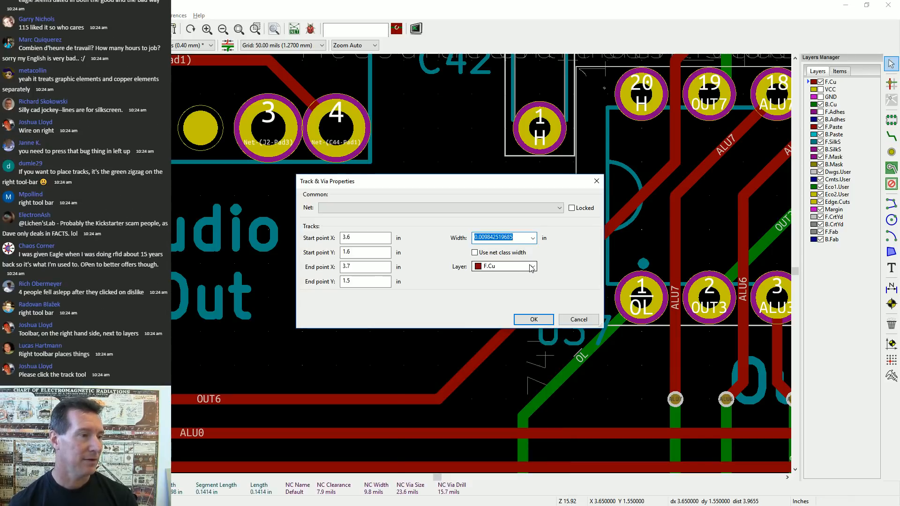
click(495, 210)
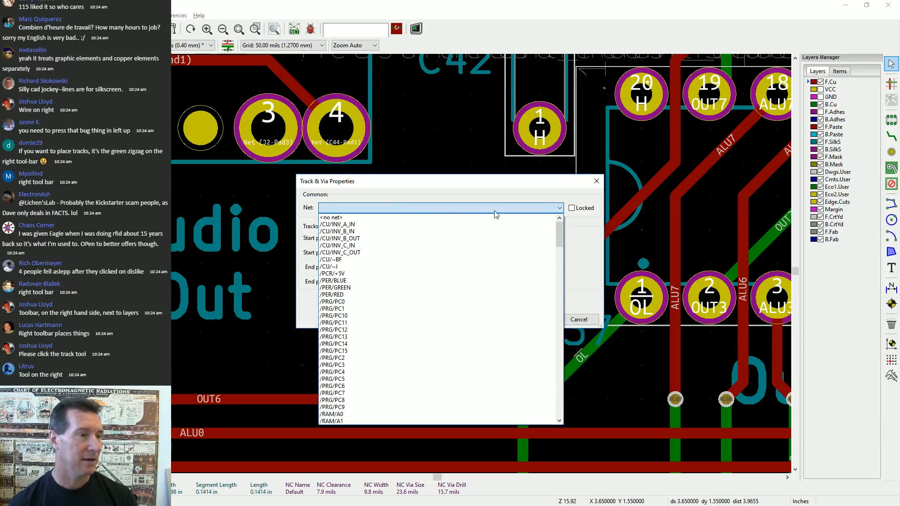
key(h)
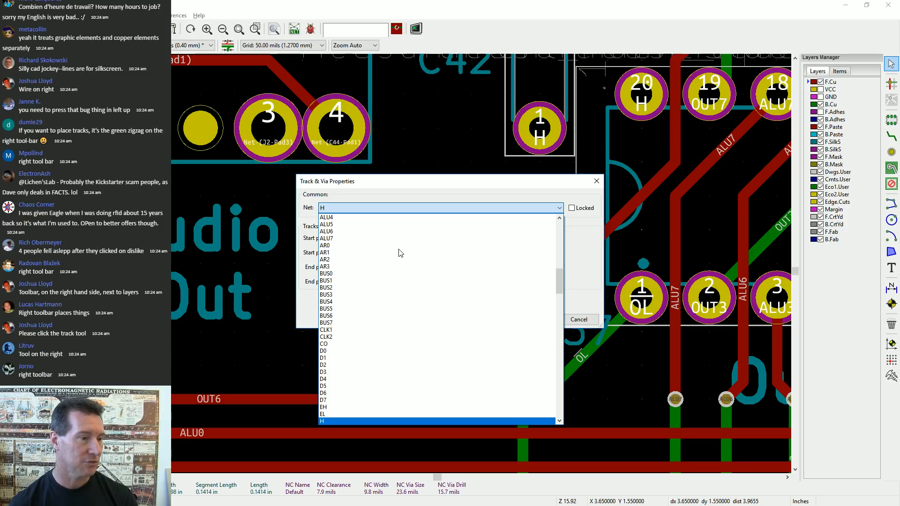
key(Return)
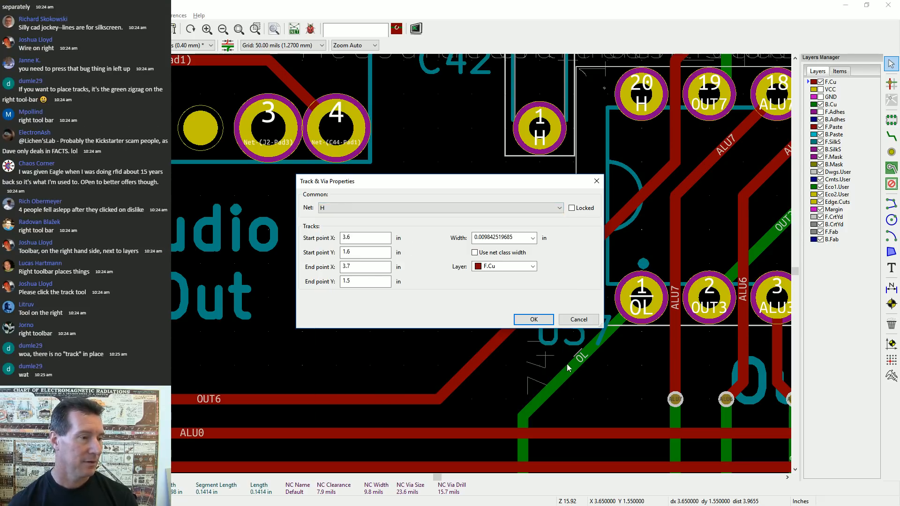
click(533, 321)
click(476, 221)
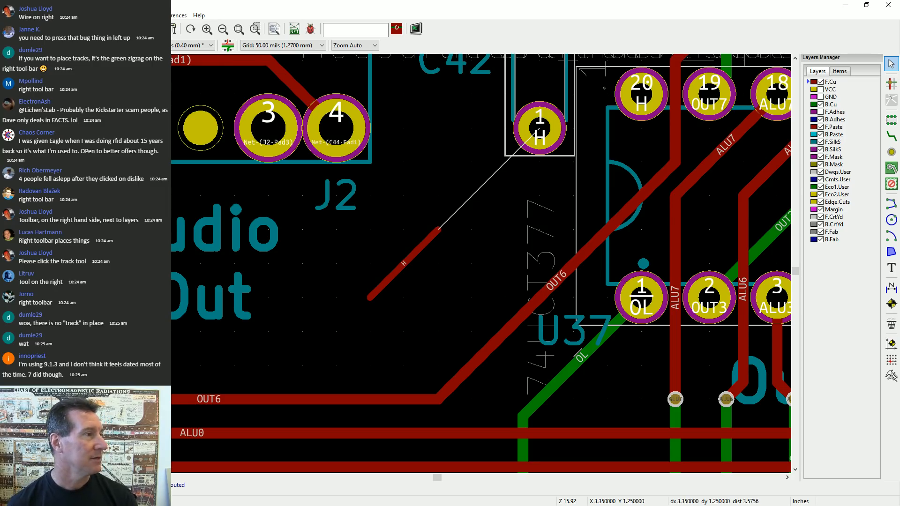
Run the design rules check, list the unconnected items and locate the entry for C42 pad 1 and the net H track
click(143, 15)
click(248, 4)
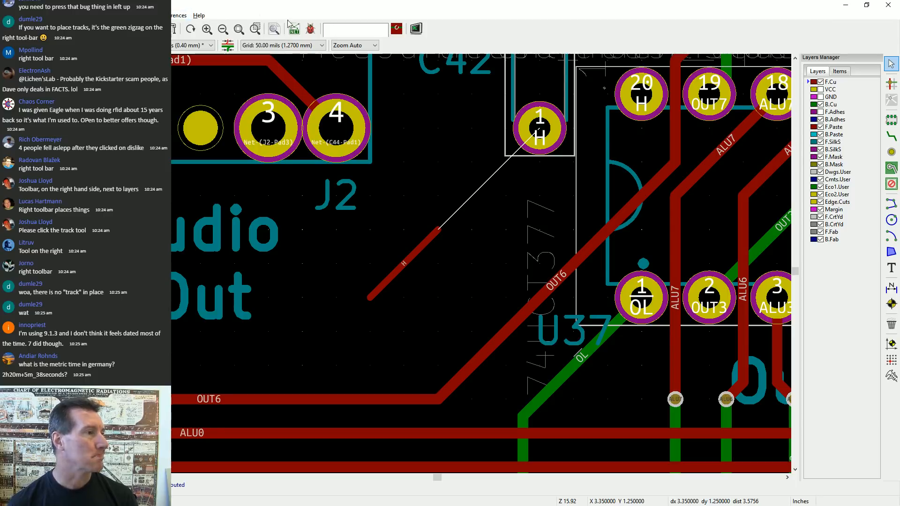
click(311, 29)
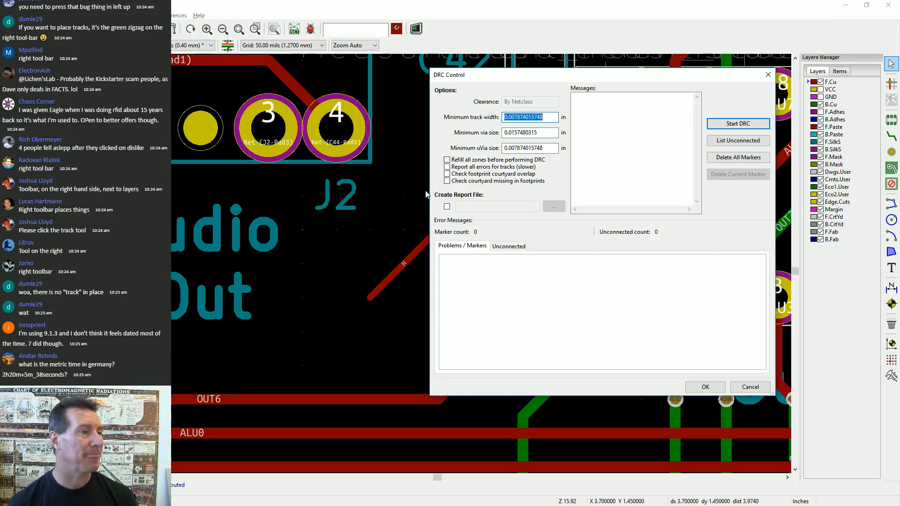
click(737, 125)
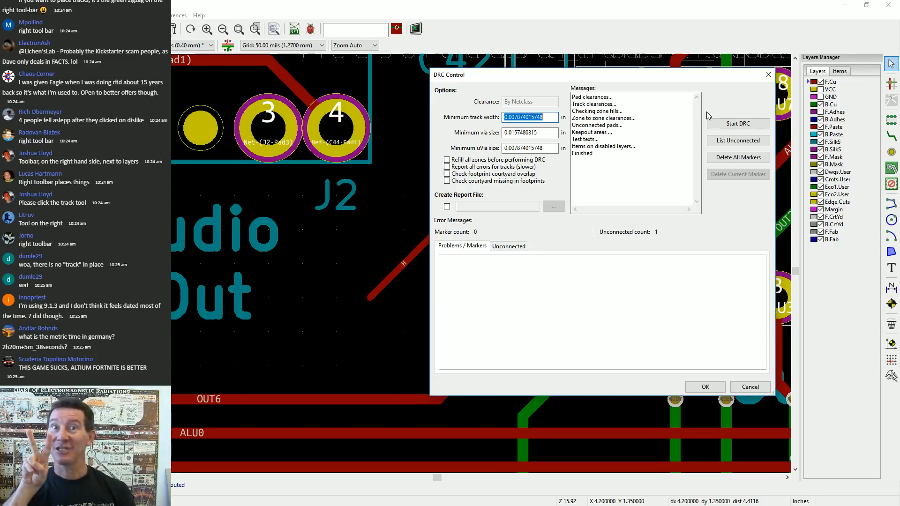
drag(638, 77, 580, 84)
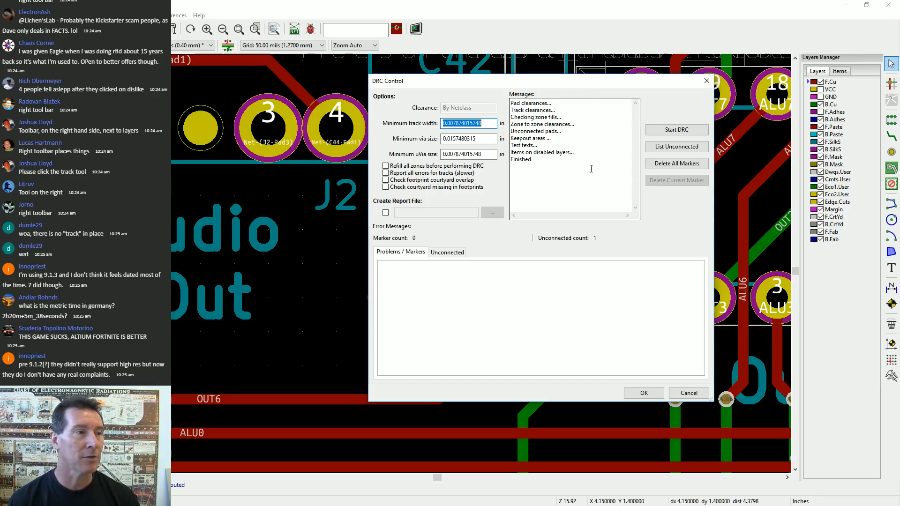
click(674, 146)
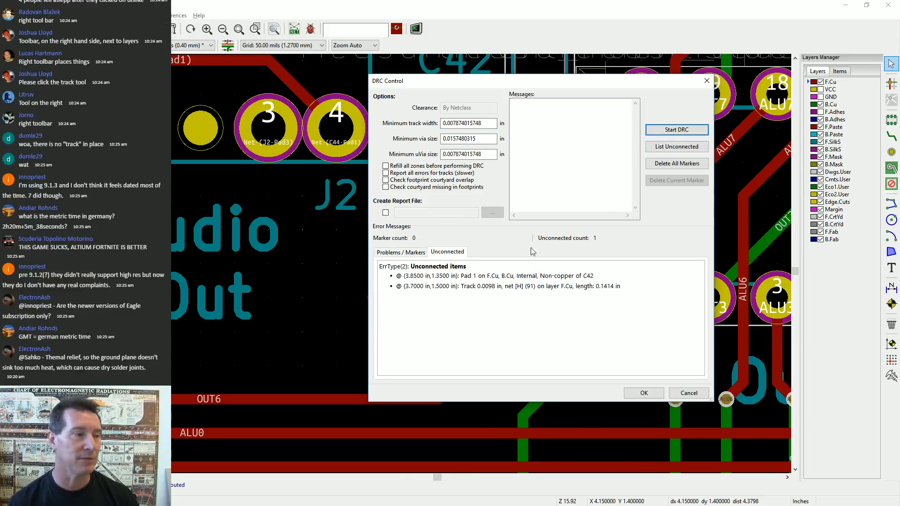
click(496, 287)
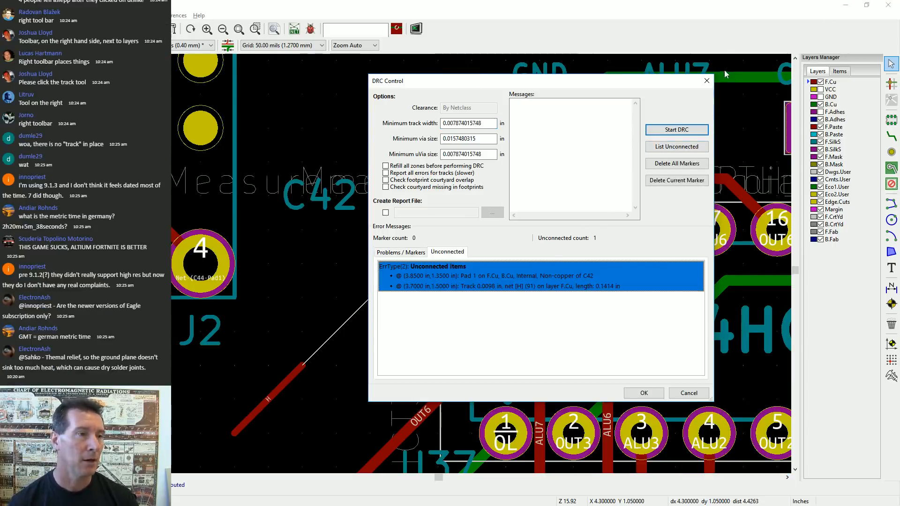
Close the design rules check and delete the short diagonal track on net H
click(706, 80)
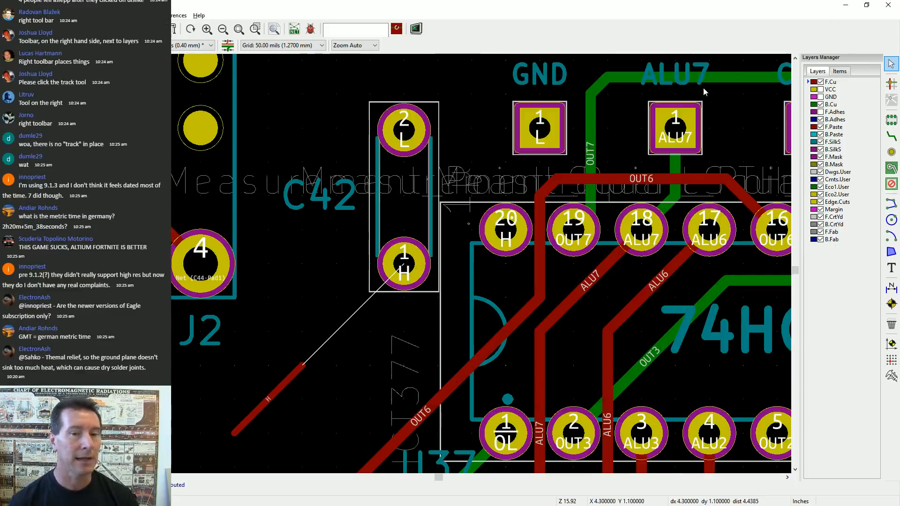
click(298, 370)
key(Delete)
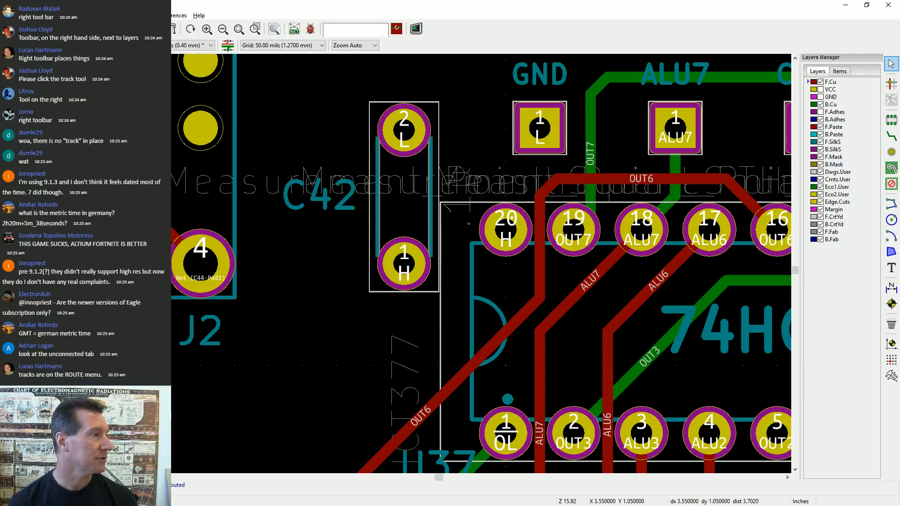
Try to straighten the dip in the uppermost OUT7 track near the Red label by moving its middle segment up
scroll(404, 263, down, 8)
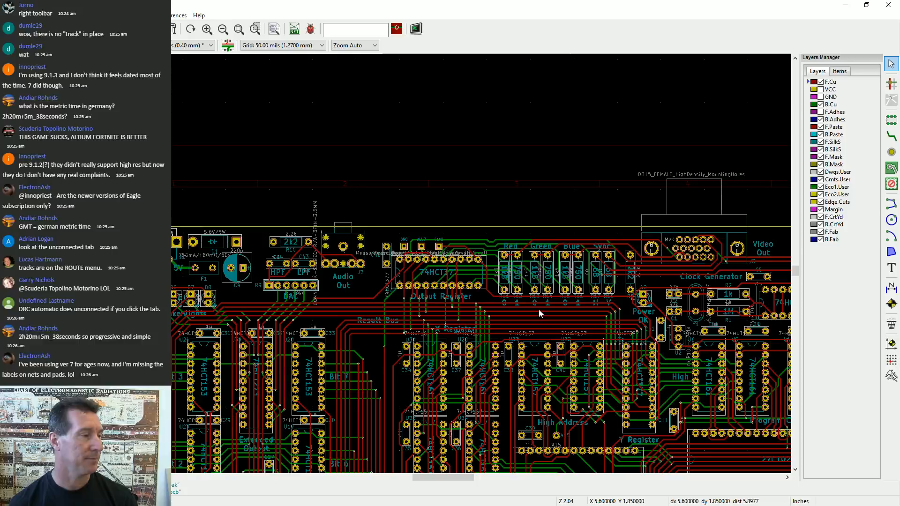
scroll(498, 251, up, 8)
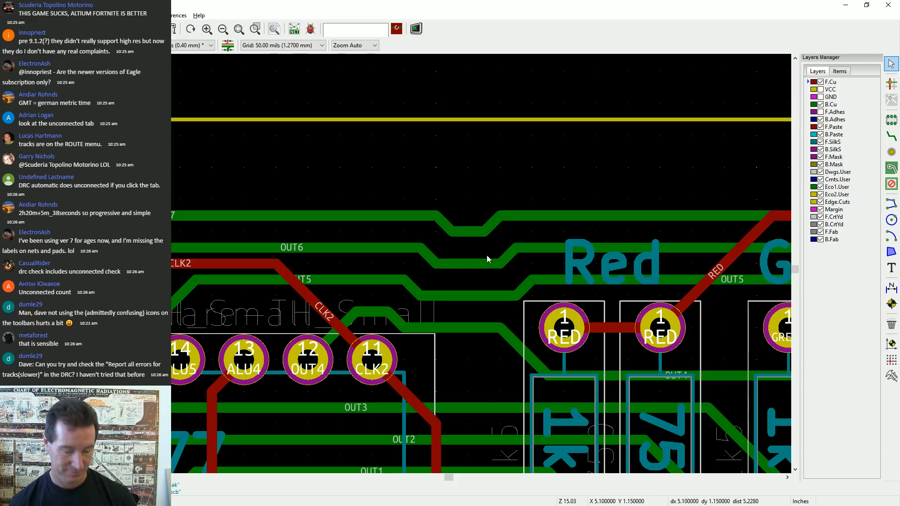
click(467, 232)
drag(466, 231, 468, 208)
key(Escape)
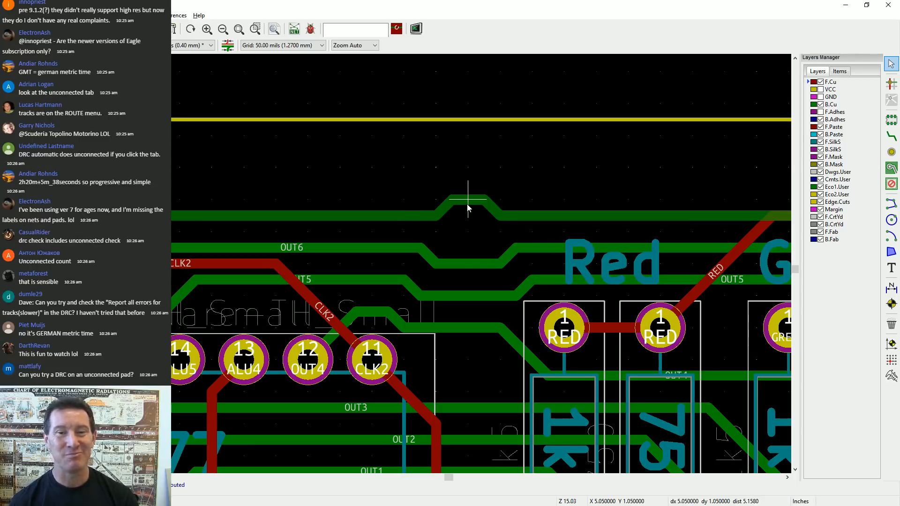
scroll(466, 210, up, 3)
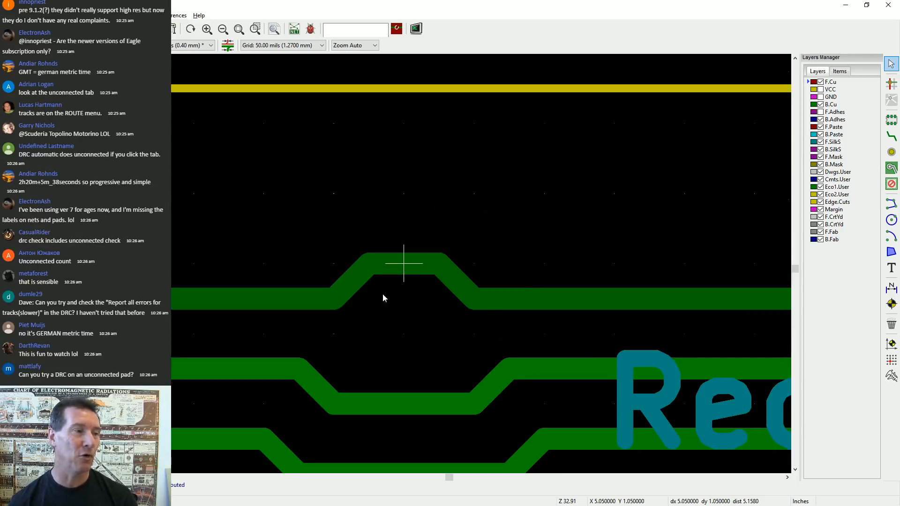
drag(382, 295, 377, 317)
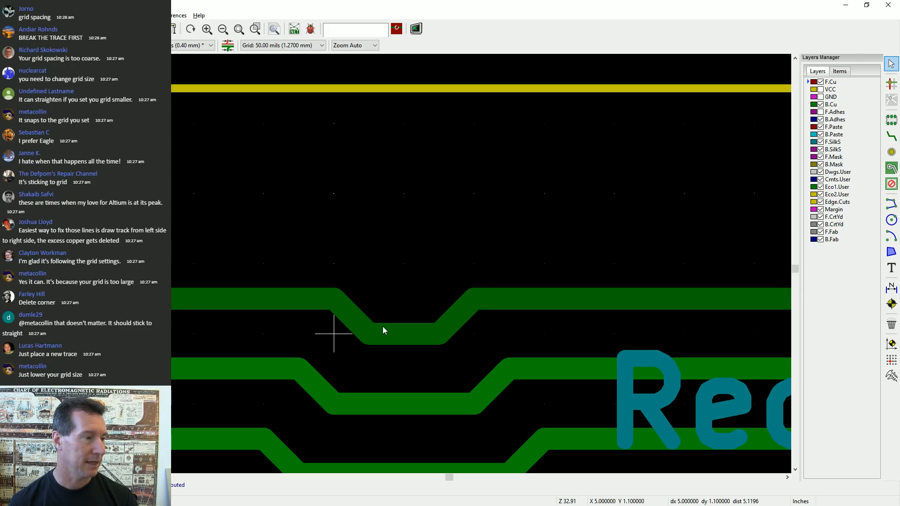
click(410, 330)
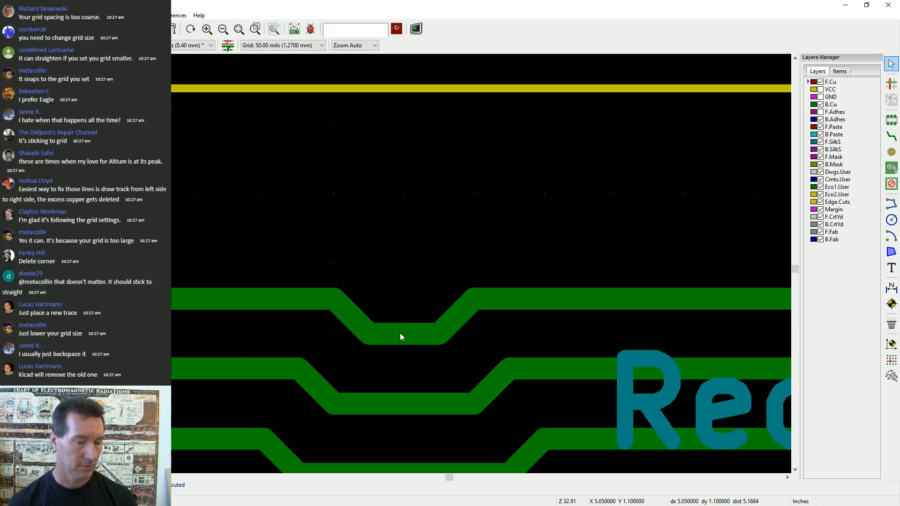
Try to level the middle segment of the uppermost track's dip with 45-degree dragging on the 50 mil grid
key(d)
click(400, 334)
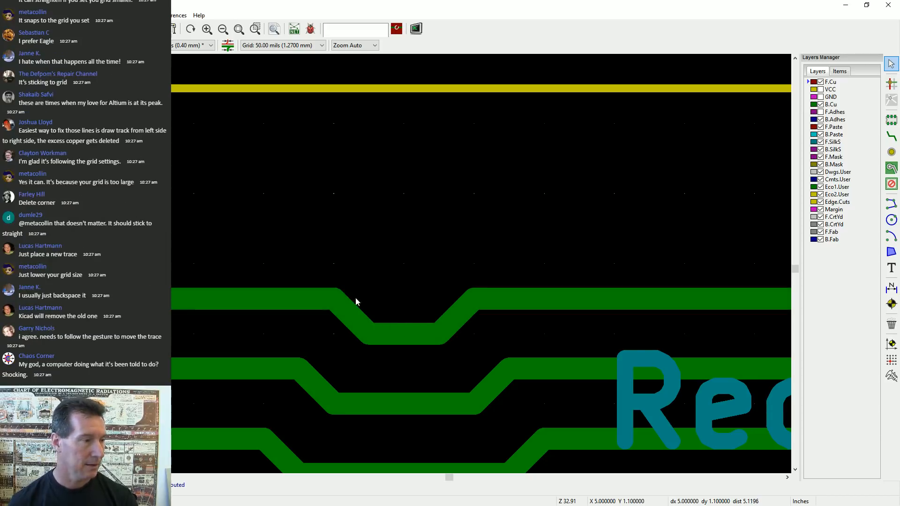
click(404, 333)
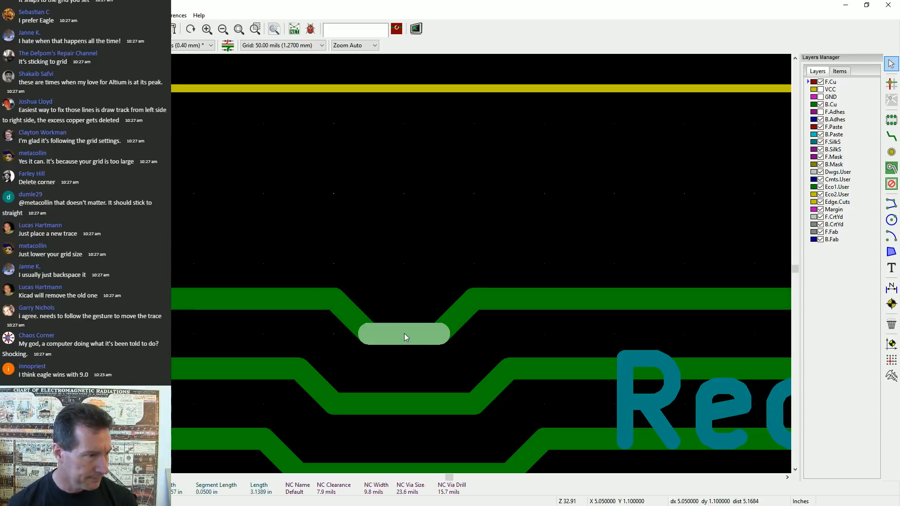
key(d)
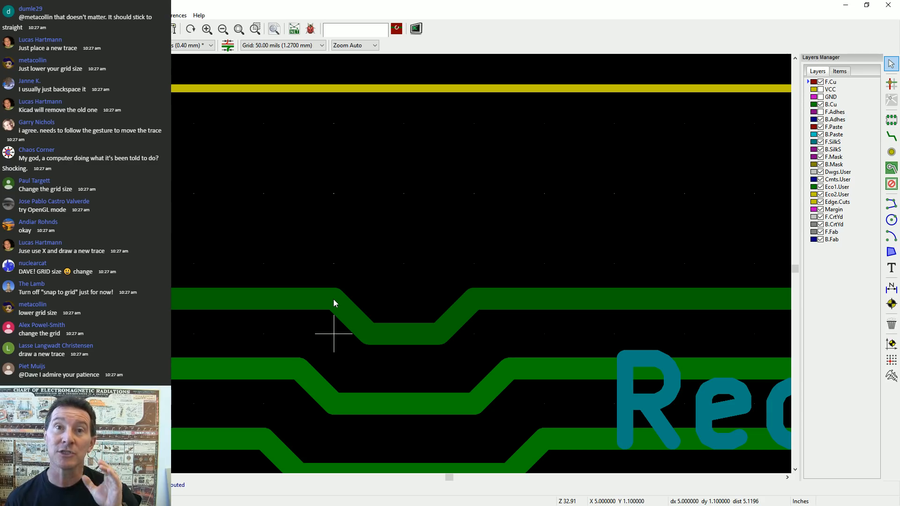
mouse_move(334, 302)
mouse_down()
mouse_move(353, 302)
mouse_move(400, 328)
mouse_move(406, 267)
mouse_move(415, 319)
mouse_up()
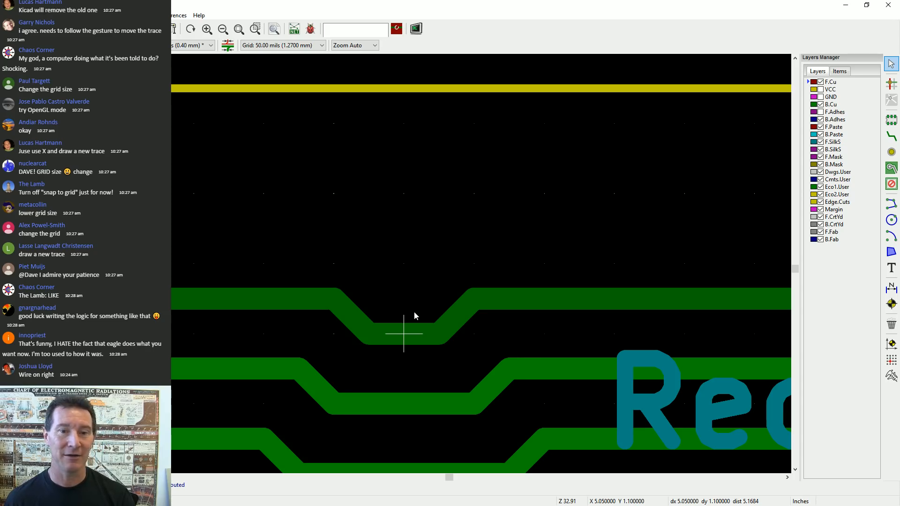
mouse_move(415, 311)
mouse_down()
mouse_move(406, 261)
mouse_move(402, 321)
mouse_move(352, 291)
mouse_move(335, 297)
mouse_move(370, 333)
mouse_move(353, 320)
mouse_up()
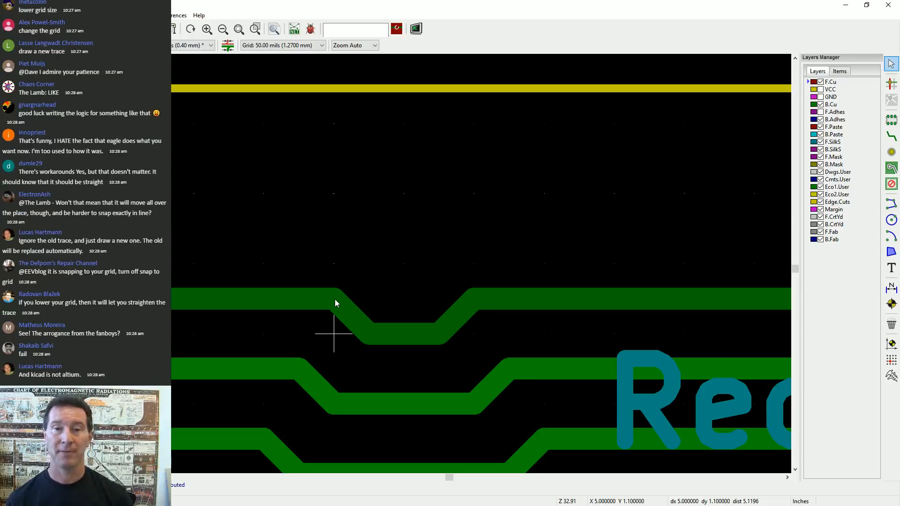
drag(335, 300, 338, 298)
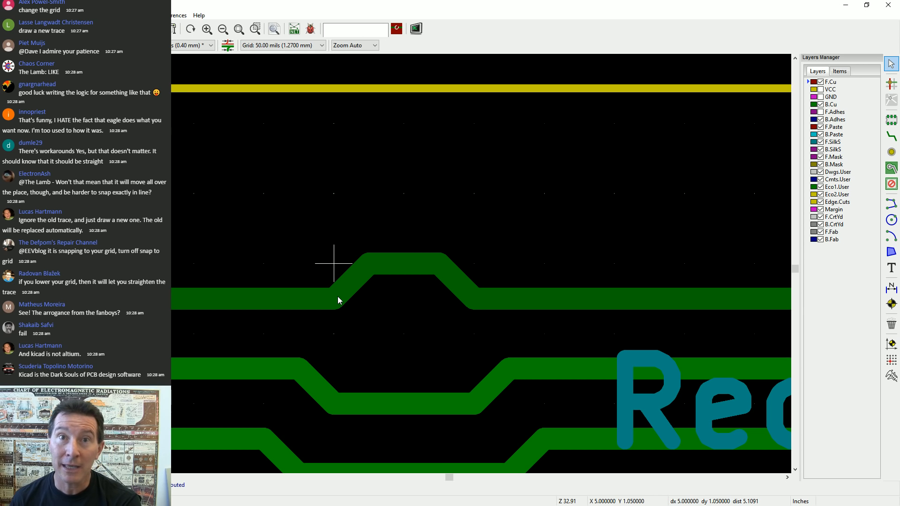
drag(338, 300, 355, 346)
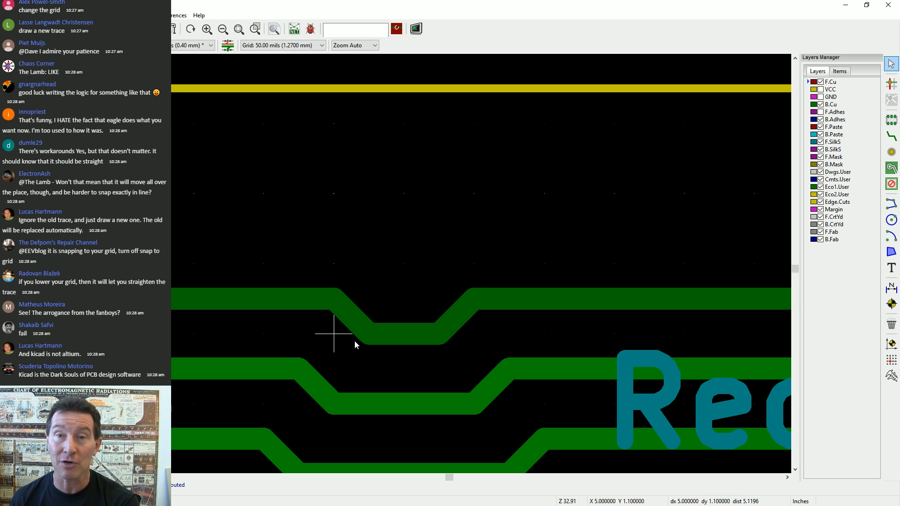
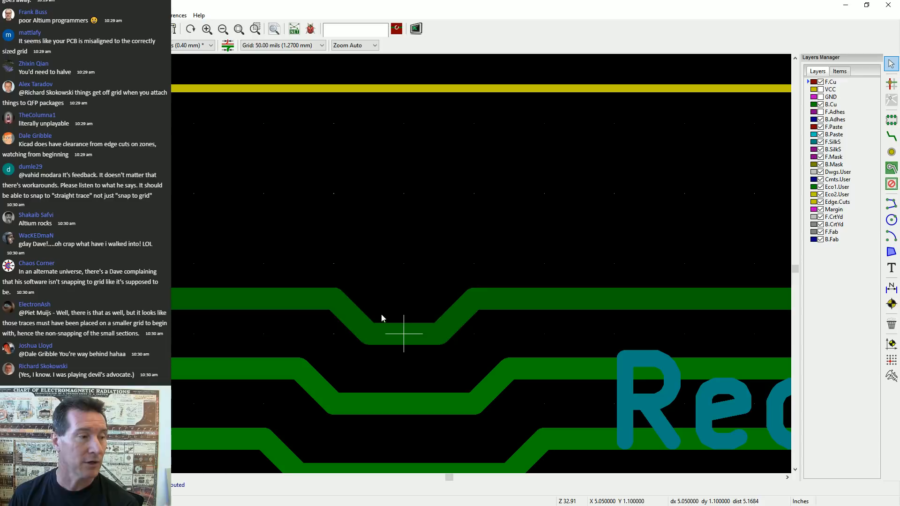
mouse_move(381, 314)
mouse_down()
mouse_move(397, 276)
mouse_move(402, 317)
mouse_move(398, 277)
mouse_move(402, 316)
mouse_move(399, 291)
mouse_move(324, 294)
mouse_move(370, 291)
mouse_move(392, 312)
mouse_move(363, 292)
mouse_move(396, 307)
mouse_move(319, 290)
mouse_up()
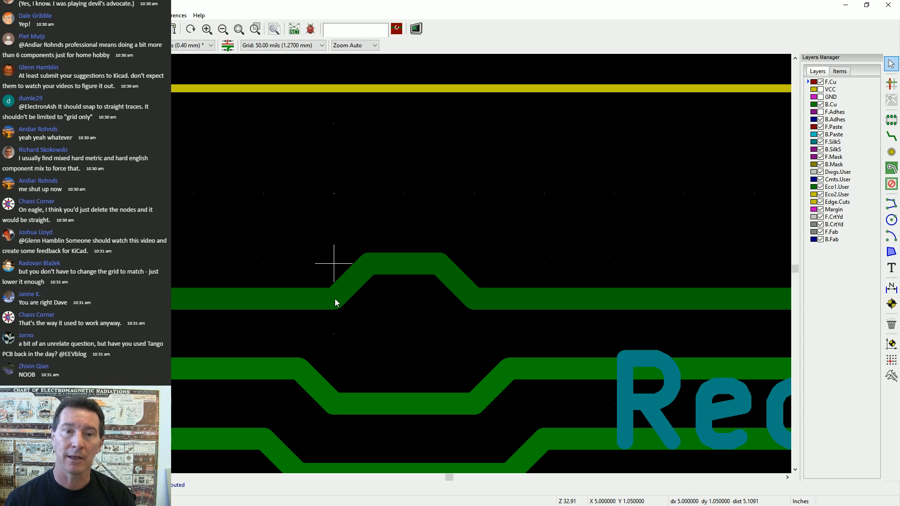
drag(341, 301, 467, 335)
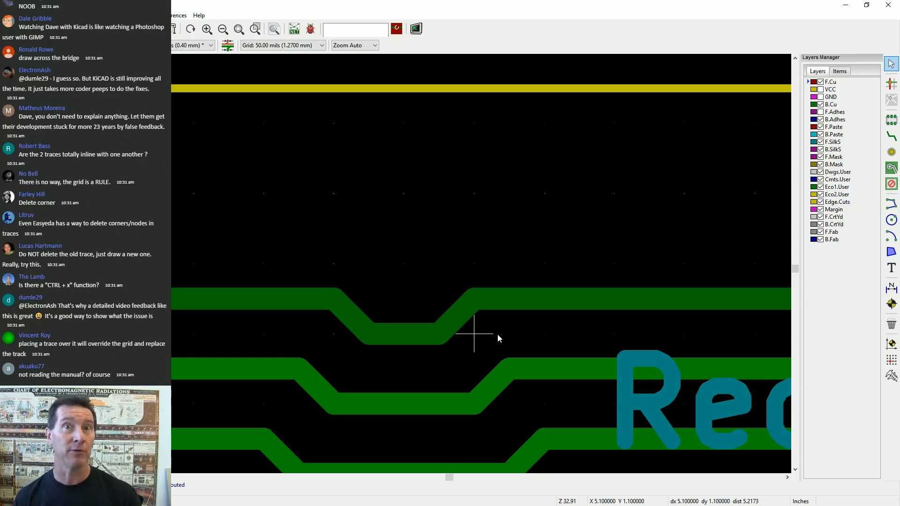
mouse_move(498, 338)
mouse_down()
mouse_move(575, 412)
mouse_move(704, 305)
mouse_move(707, 264)
mouse_move(400, 327)
mouse_up()
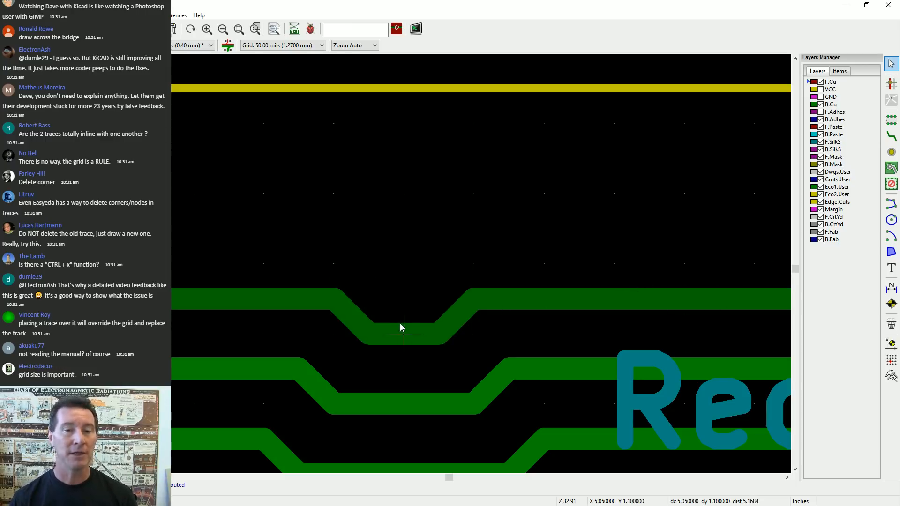
mouse_move(401, 327)
mouse_down()
mouse_move(376, 287)
mouse_move(326, 301)
mouse_move(394, 298)
mouse_move(393, 324)
mouse_up()
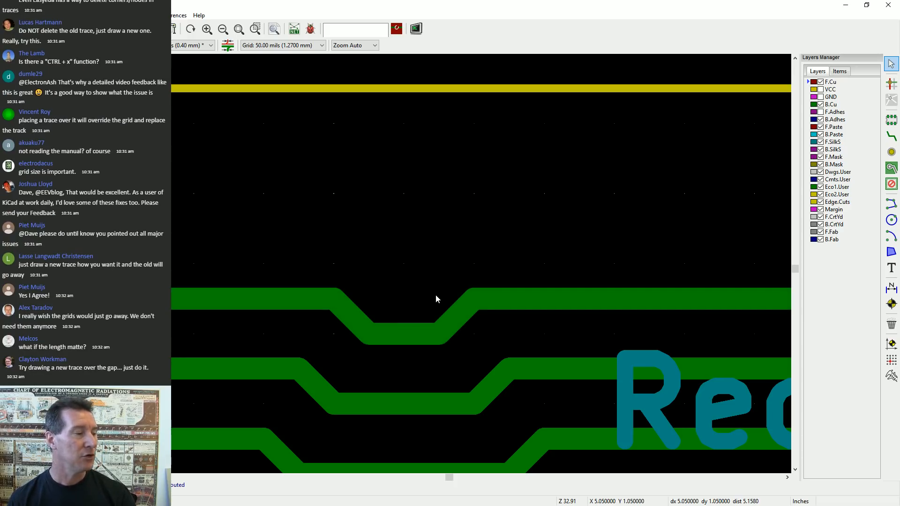
Make B.Cu the active layer and set the grid origin at the start of the uppermost track's dip, X 5.000, Y 1.075
click(836, 104)
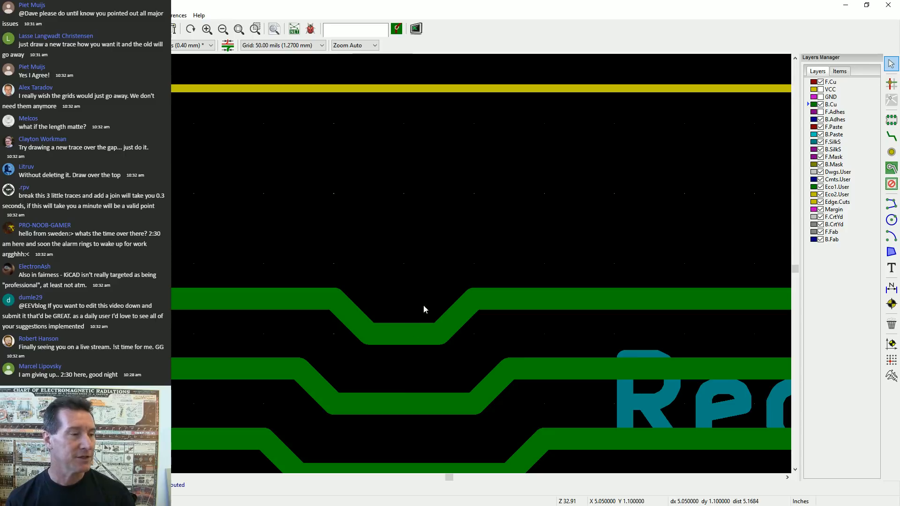
scroll(416, 281, down, 3)
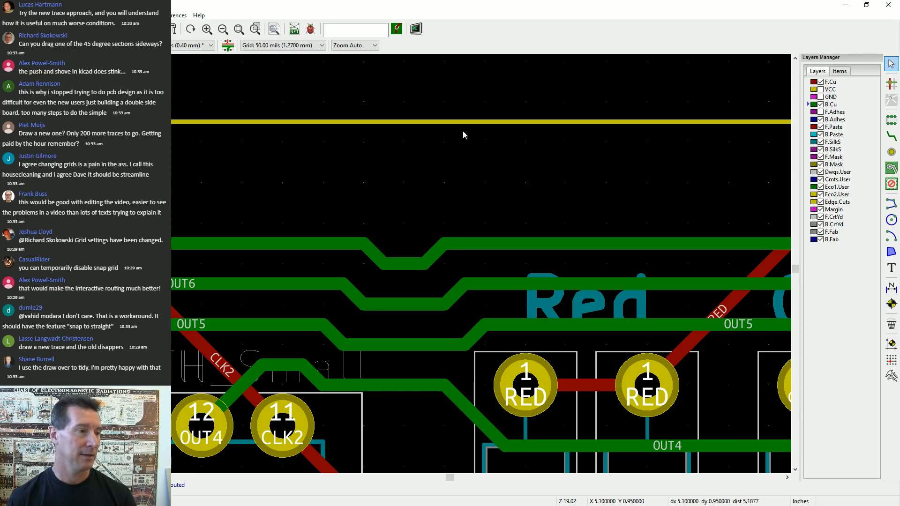
key(s)
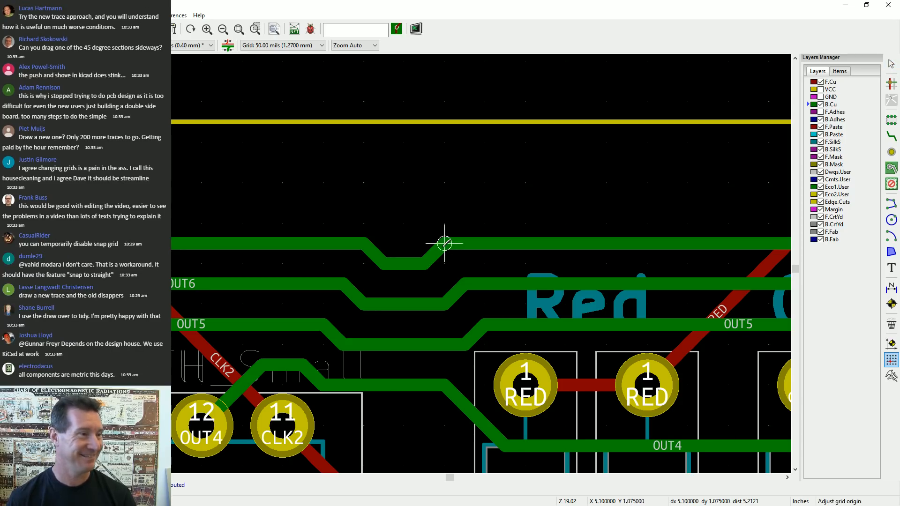
click(445, 243)
click(363, 243)
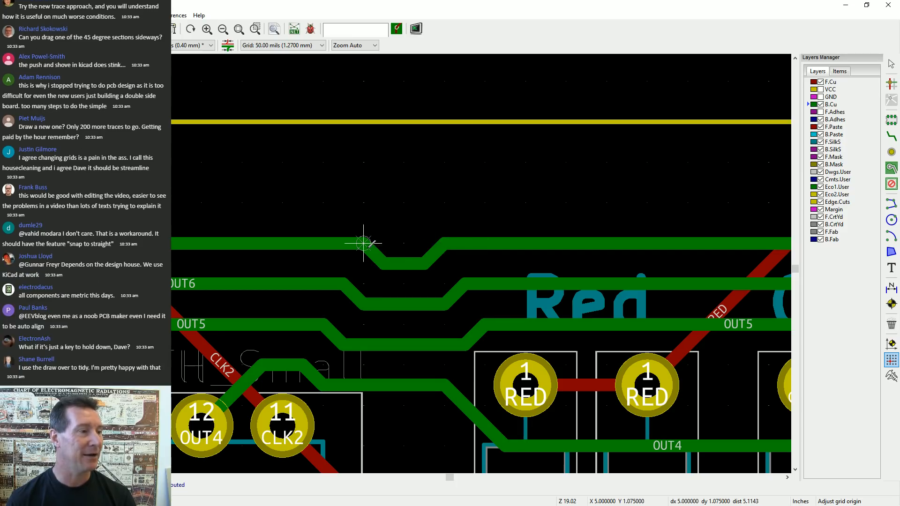
mouse_move(367, 248)
mouse_down()
mouse_move(449, 245)
mouse_move(446, 199)
mouse_move(438, 211)
mouse_up()
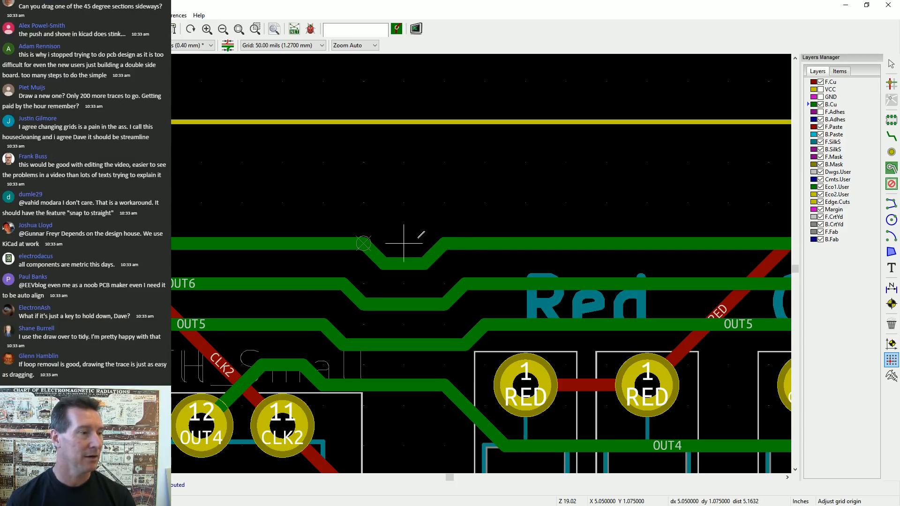
key(Escape)
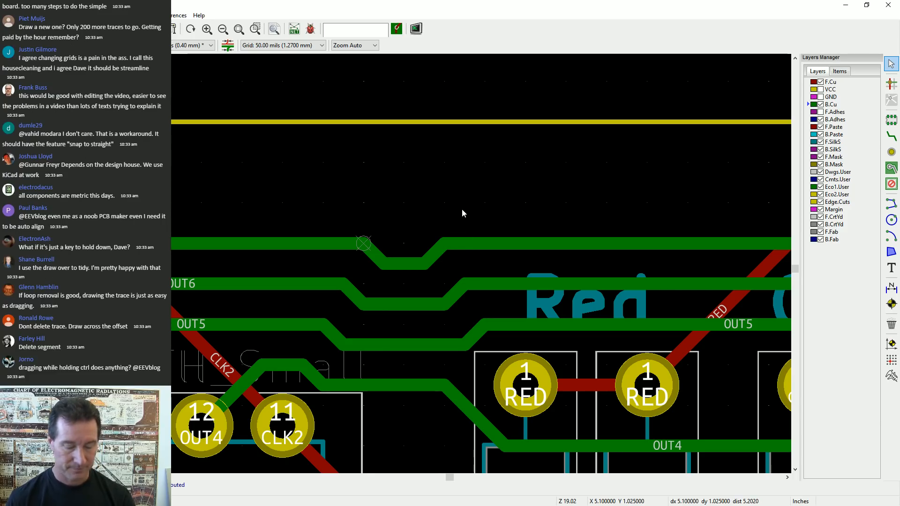
Route a straight B.Cu track across the OUT7 dip, inspect the new segment's width, and undo the route
key(x)
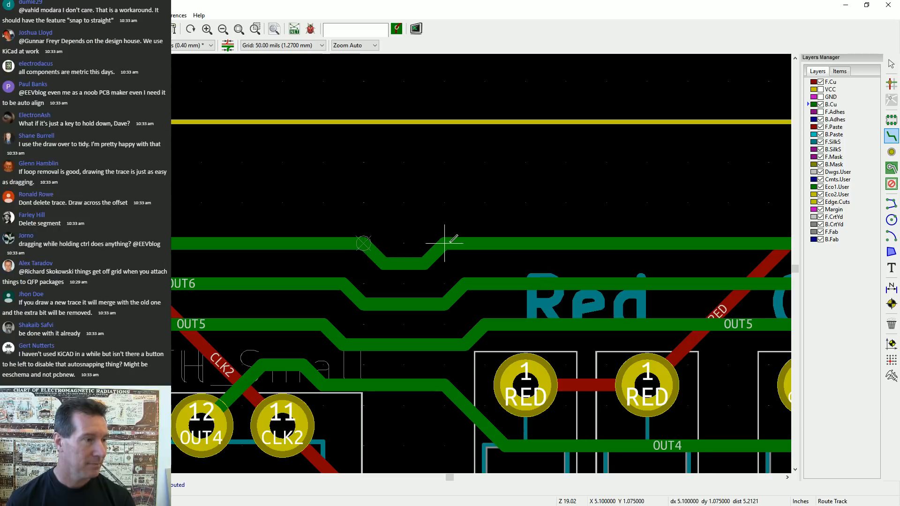
click(444, 243)
click(364, 242)
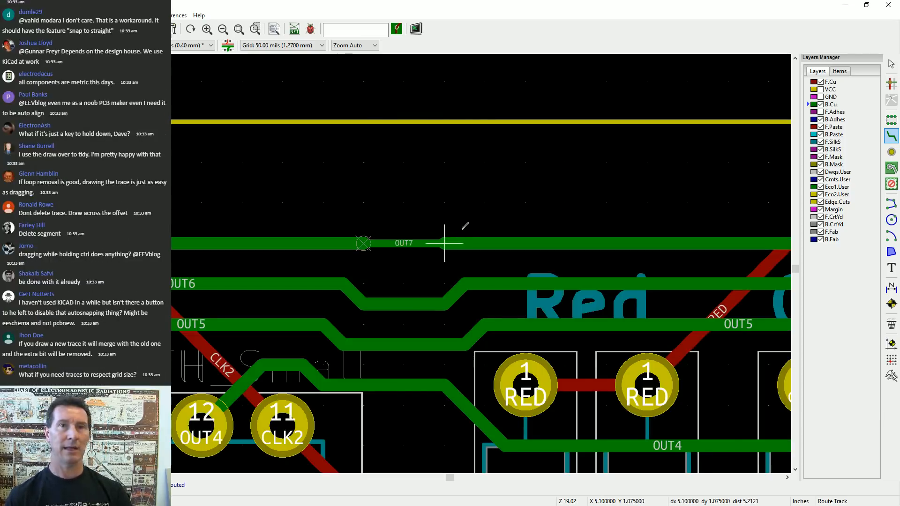
key(Escape)
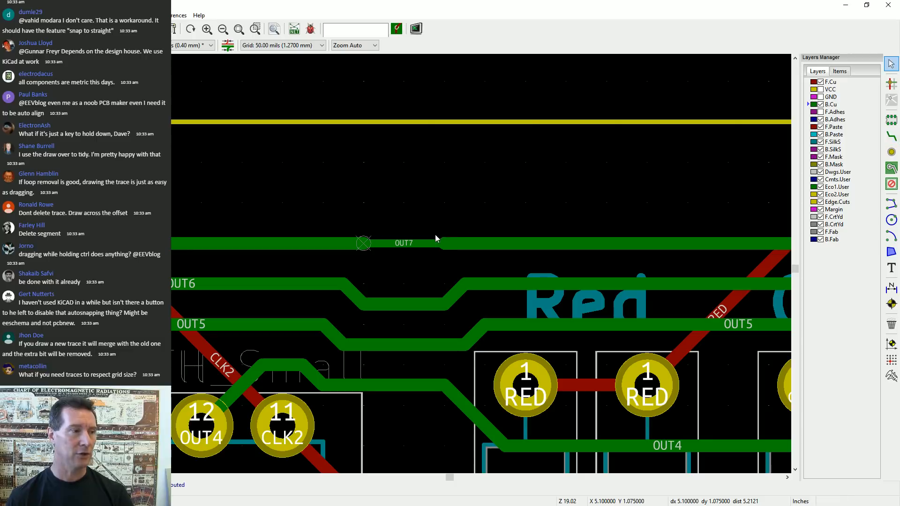
click(404, 245)
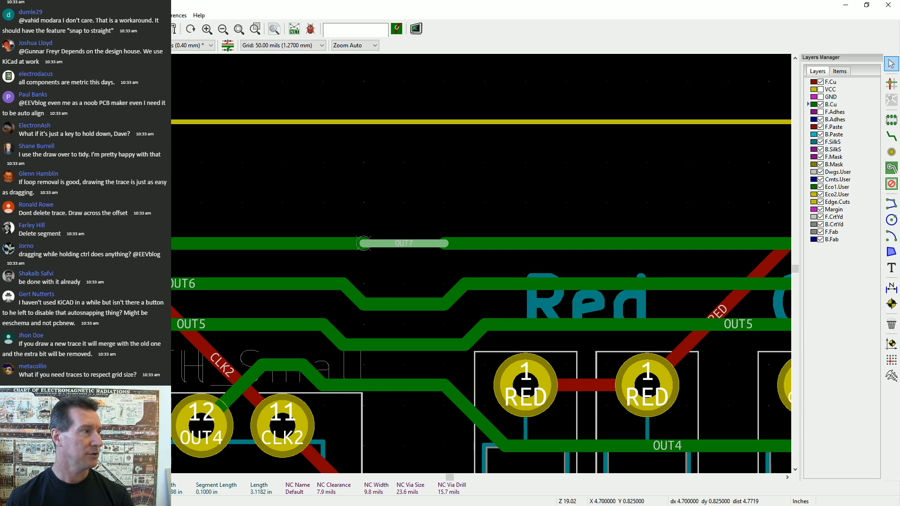
key(ctrl+z)
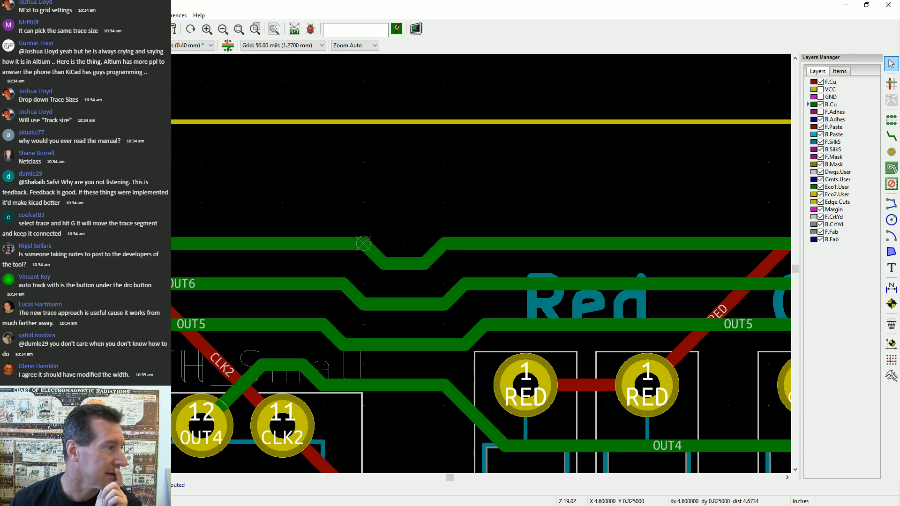
Try the outline display of tracks, turn on high-contrast display for B.Cu, and enable automatic track width from the existing track
key(k)
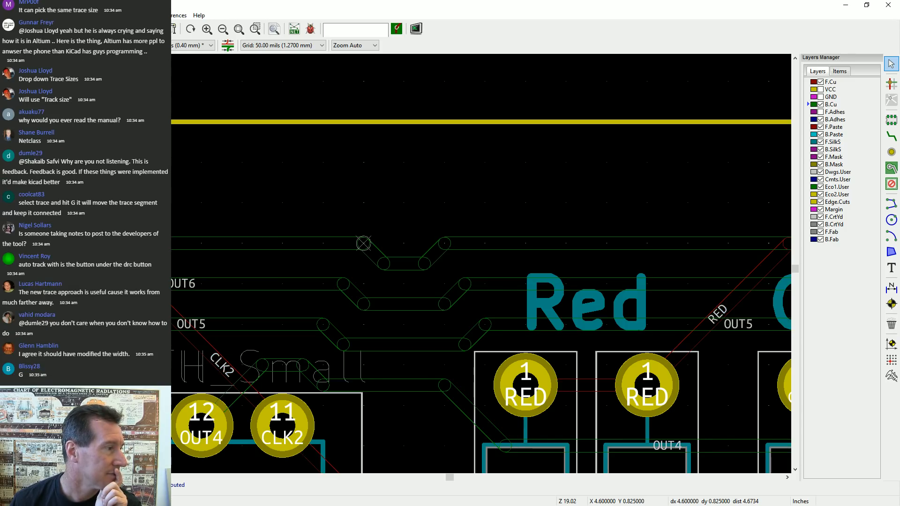
key(h)
key(k)
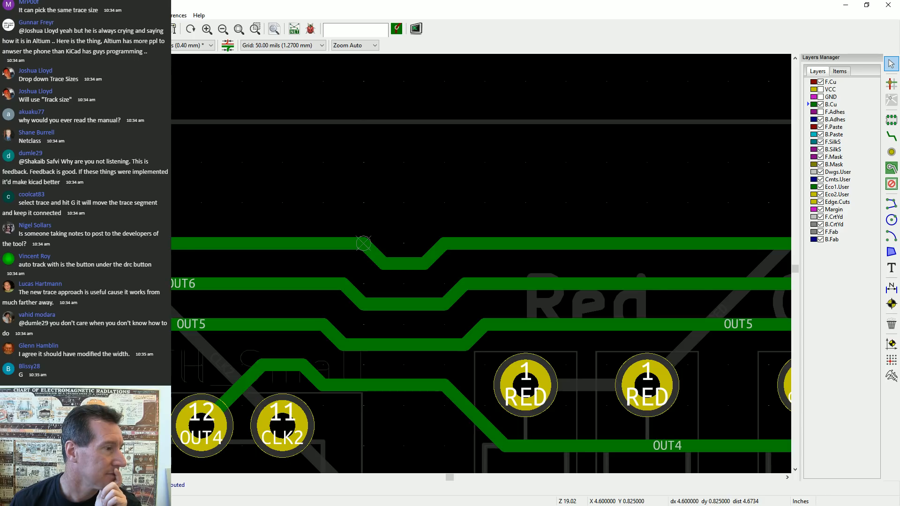
key(k)
key(k)
key(h)
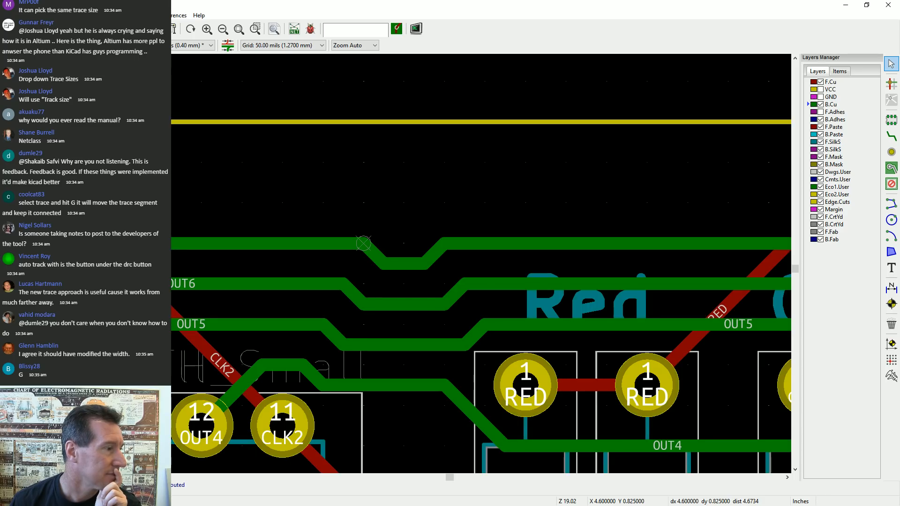
key(h)
key(h)
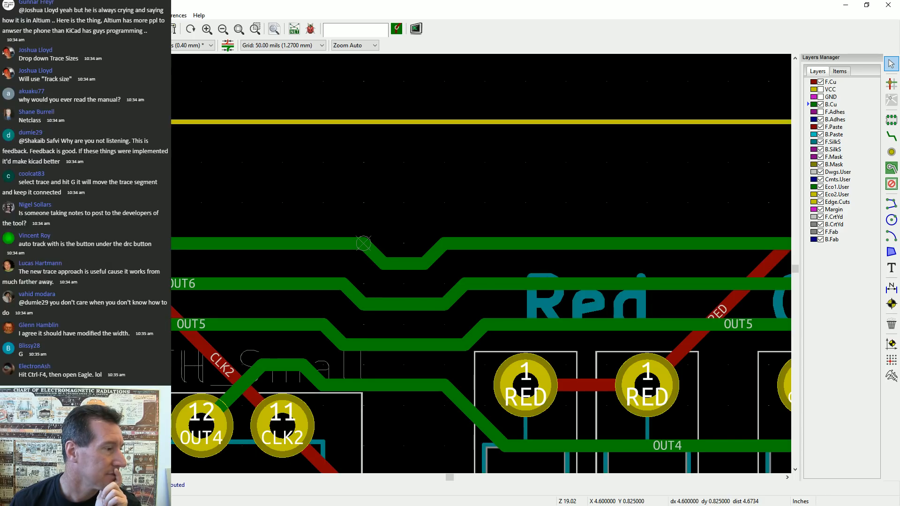
key(h)
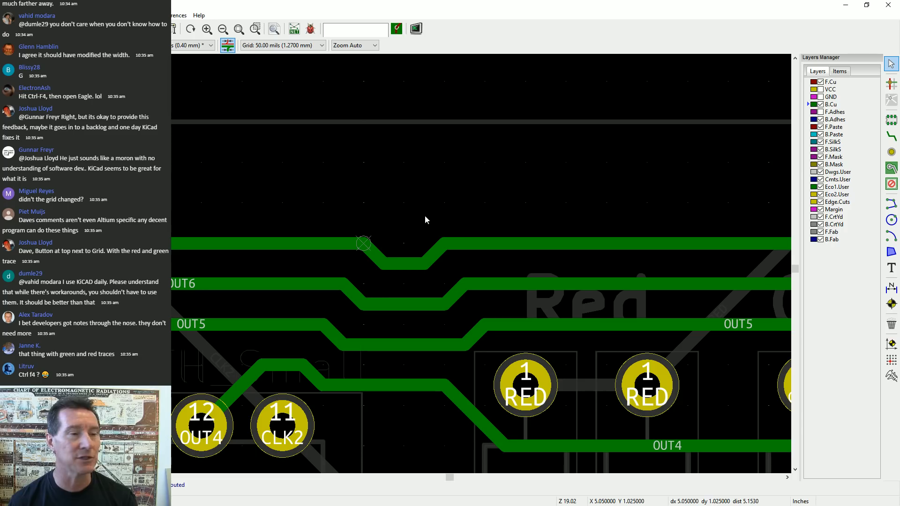
Route a straight replacement across the OUT7 dip using the existing track's width, and undo the route
key(x)
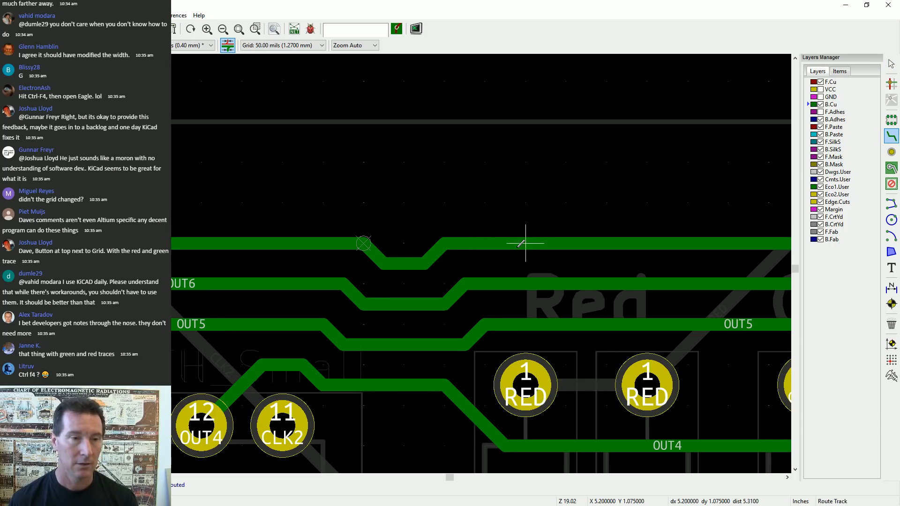
click(445, 243)
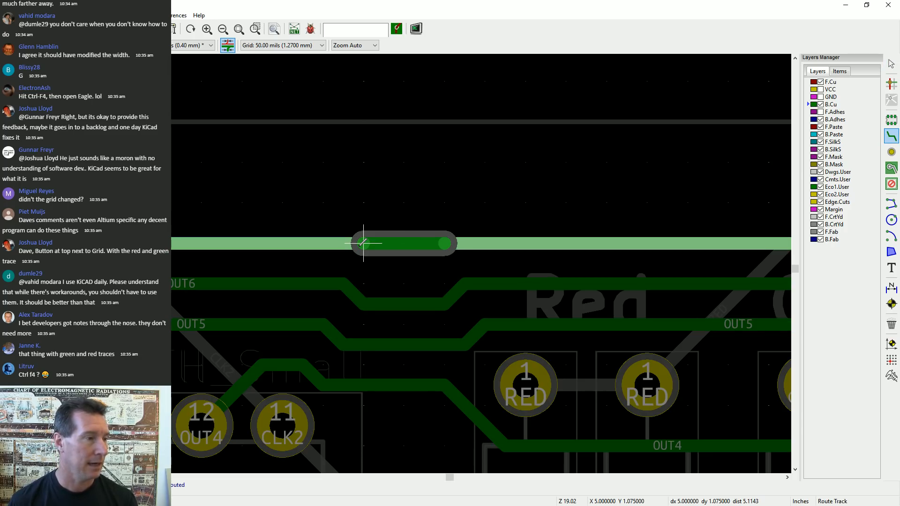
key(Escape)
right_click(526, 203)
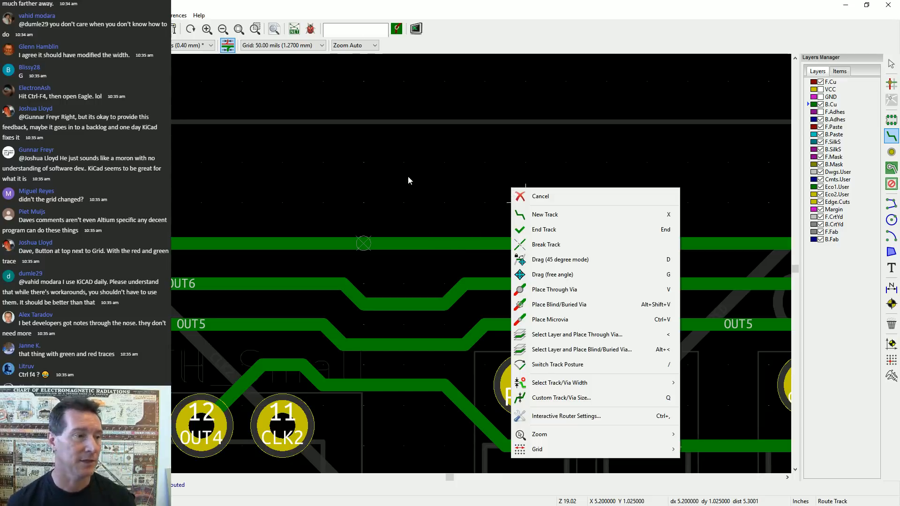
click(409, 176)
key(Escape)
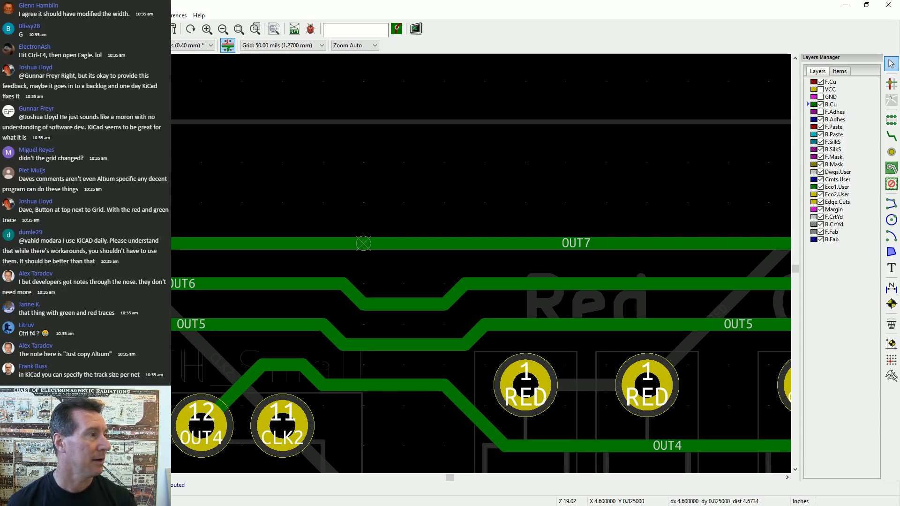
key(ctrl+z)
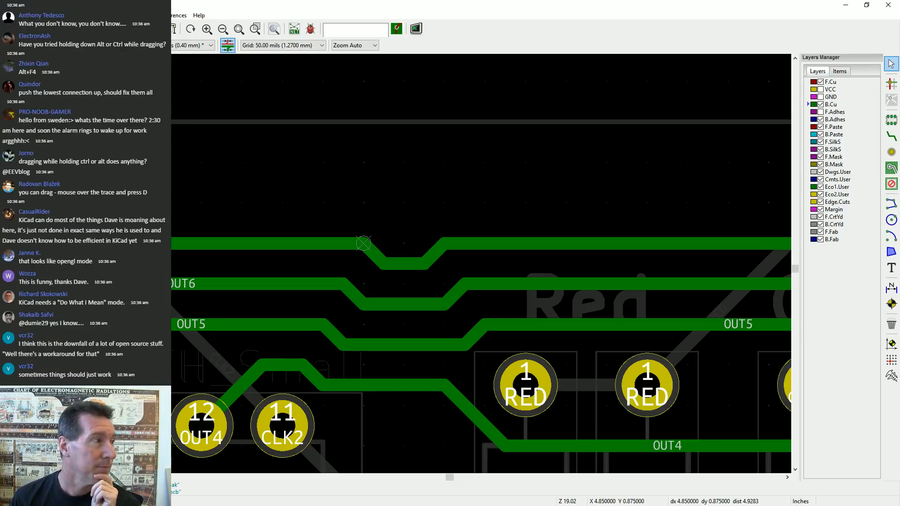
click(97, 15)
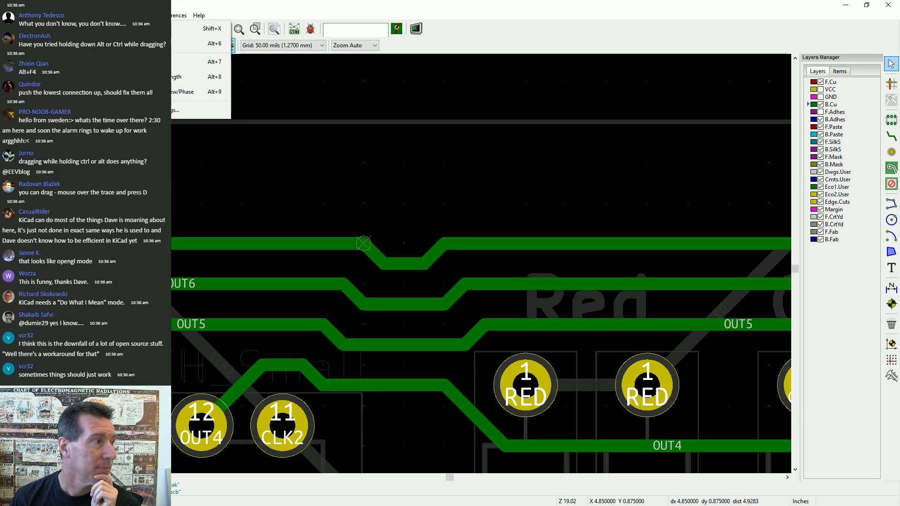
mouse_move(78, 15)
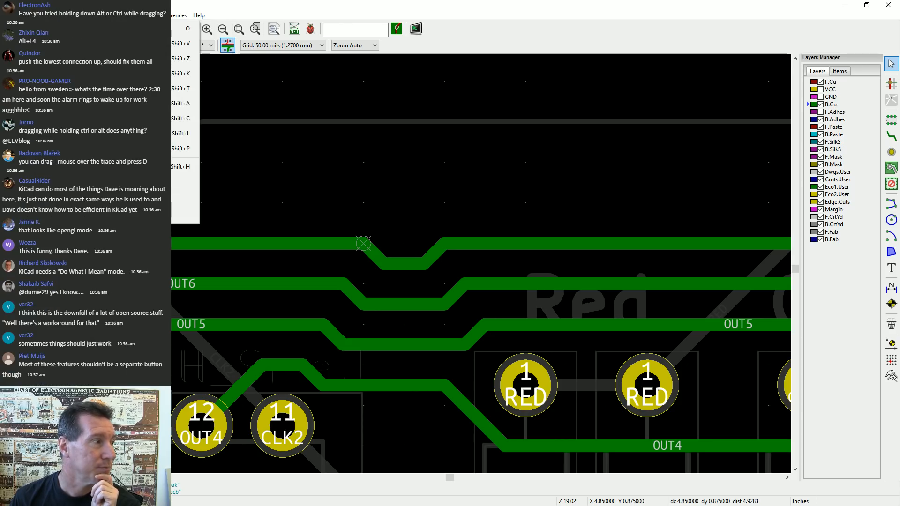
Try to straighten the OUT5 track by dragging its dipped segment up in line with the rest, and cancel the move
mouse_move(121, 16)
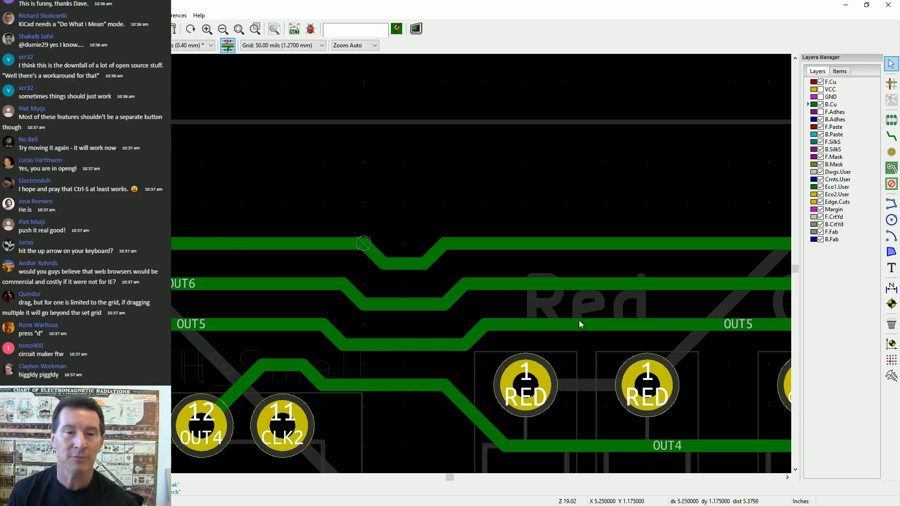
scroll(460, 232, down, 6)
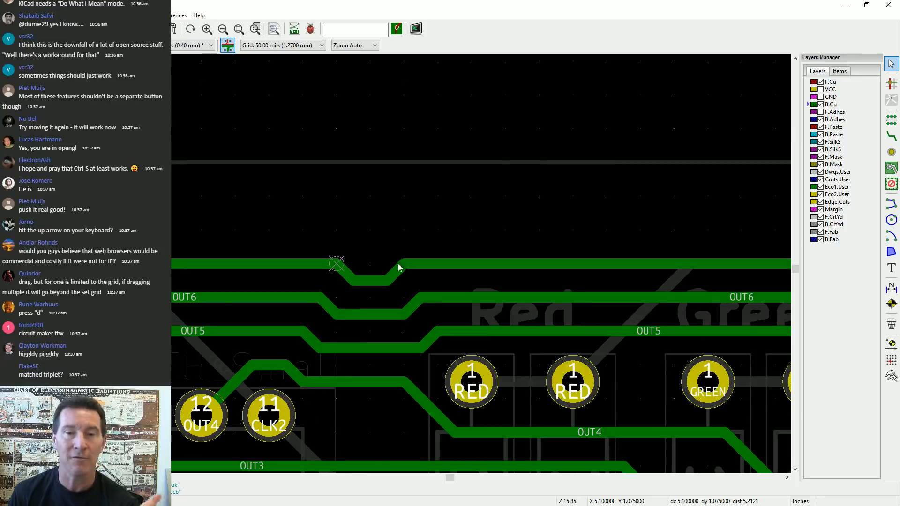
scroll(405, 265, up, 8)
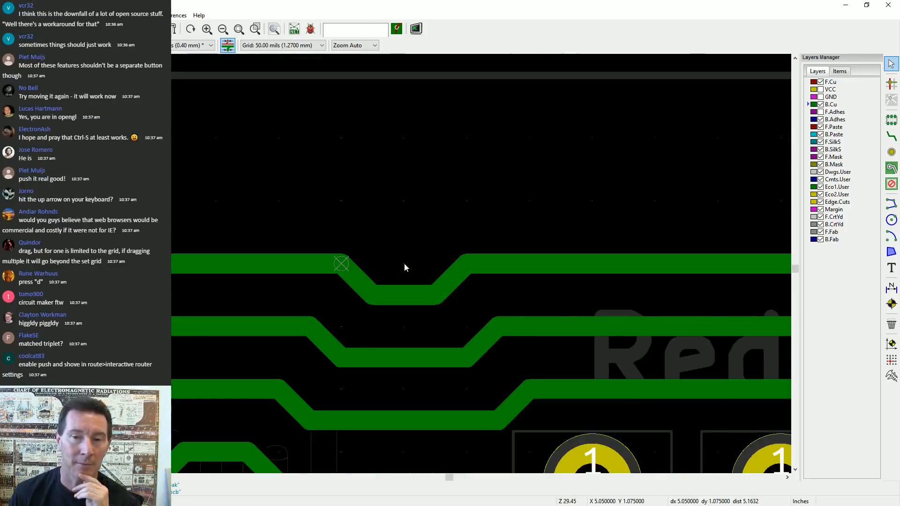
scroll(404, 268, down, 1)
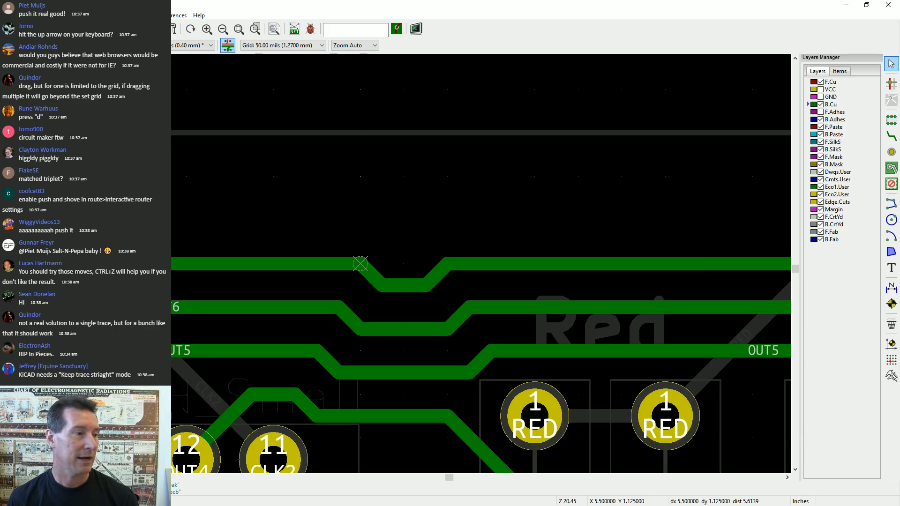
click(405, 377)
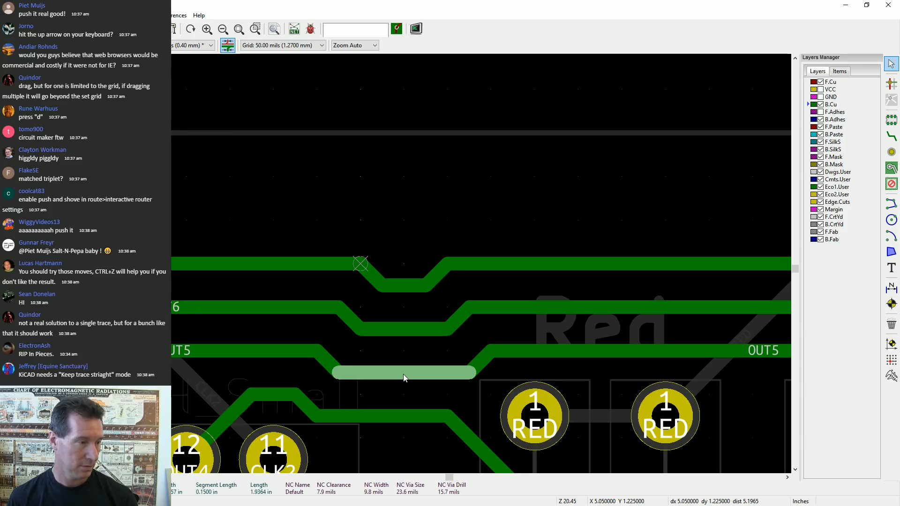
key(d)
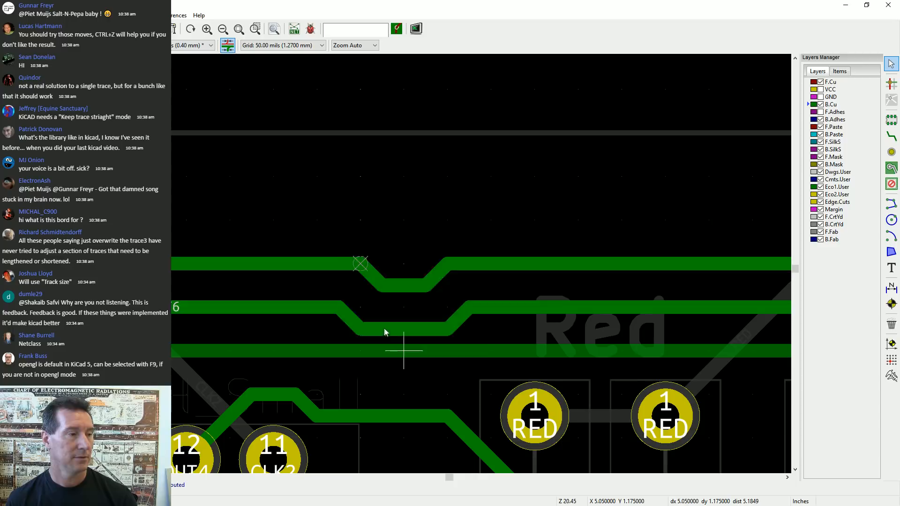
key(Escape)
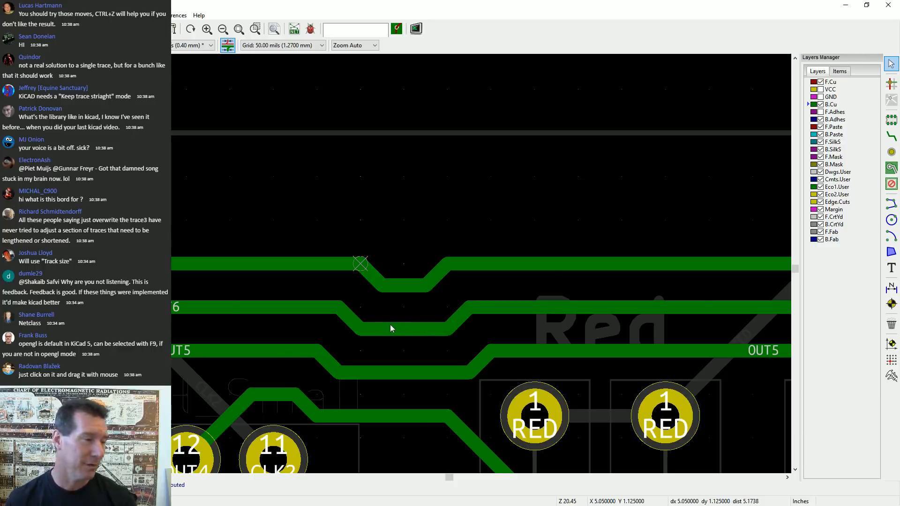
Check the board's print options and page setup, and leave without printing
scroll(390, 325, down, 6)
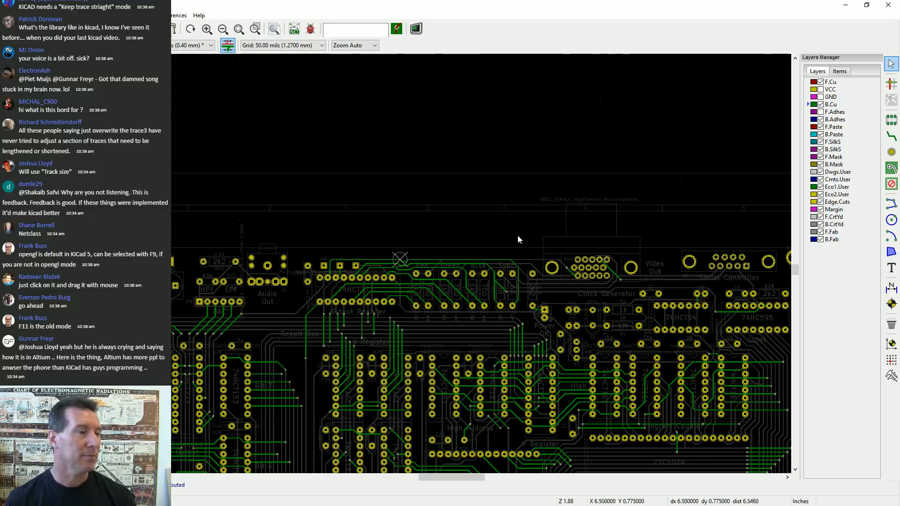
scroll(515, 239, down, 5)
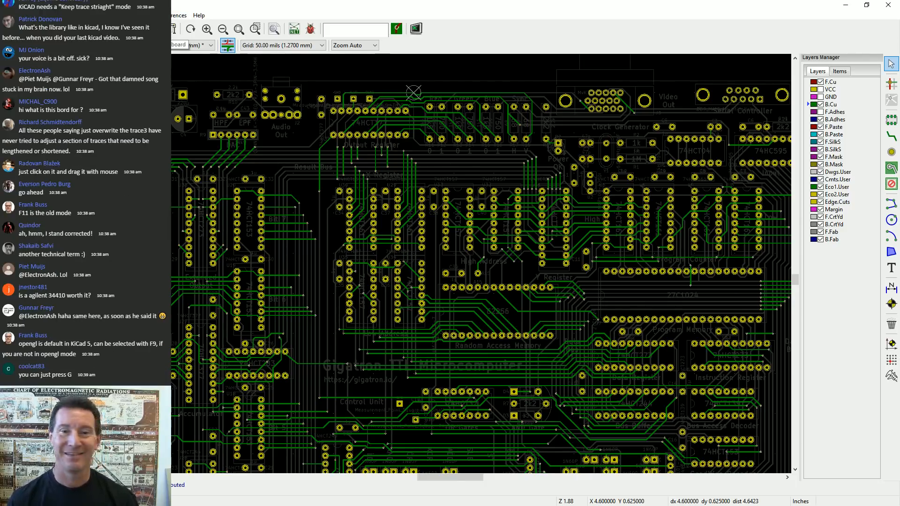
click(156, 29)
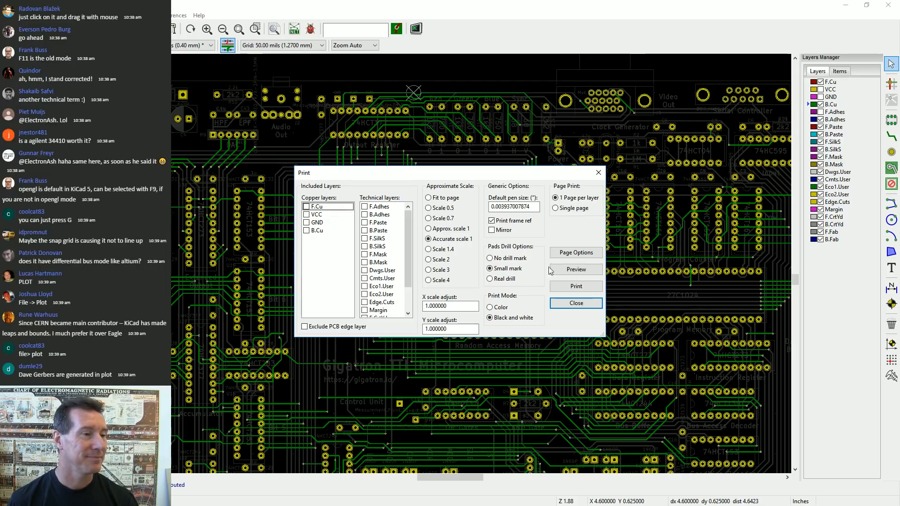
click(576, 253)
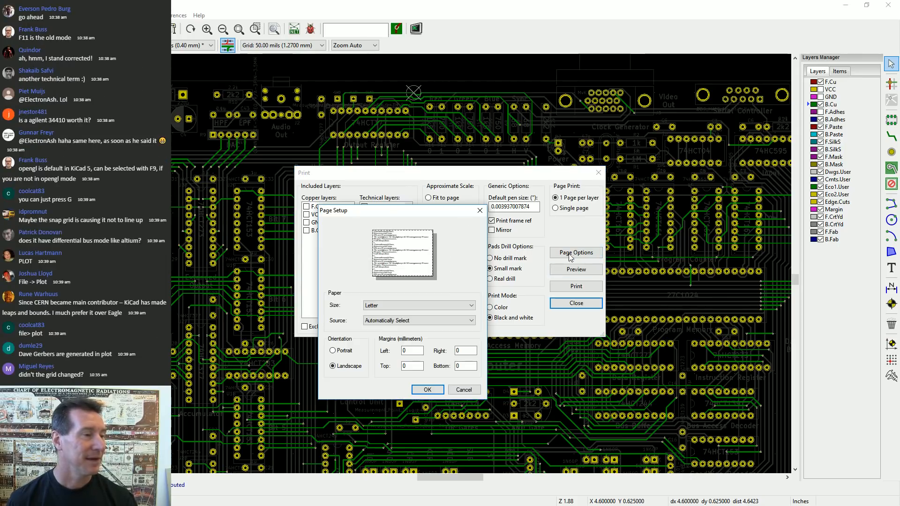
click(427, 390)
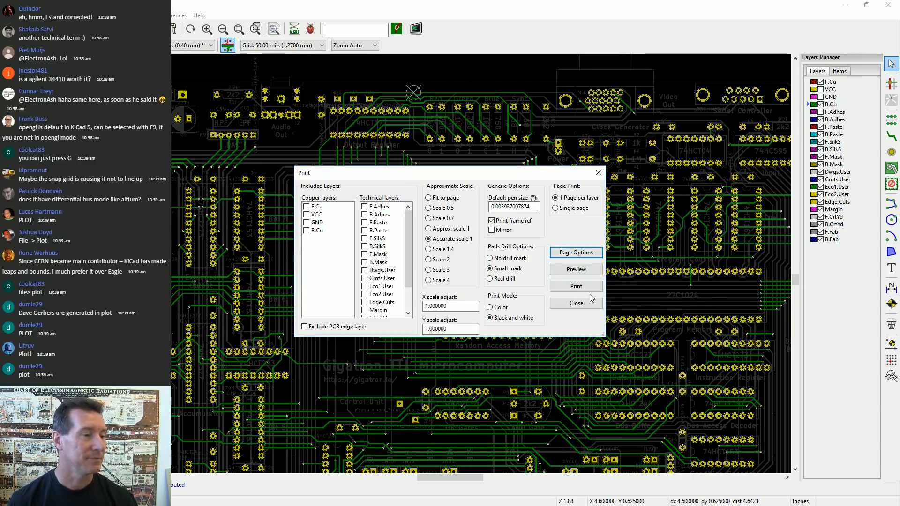
click(571, 305)
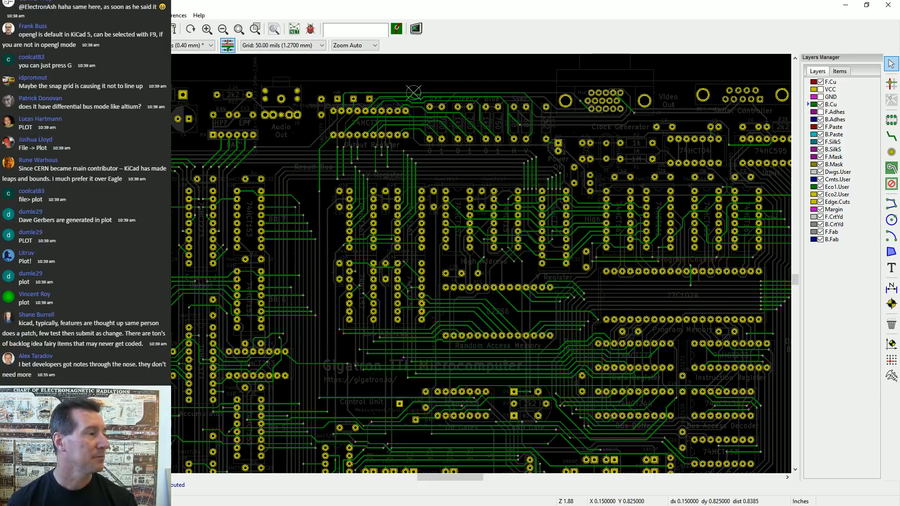
Check the board's export, import and fabrication outputs for Gerber generation, and open the Plot dialog
mouse_move(47, 187)
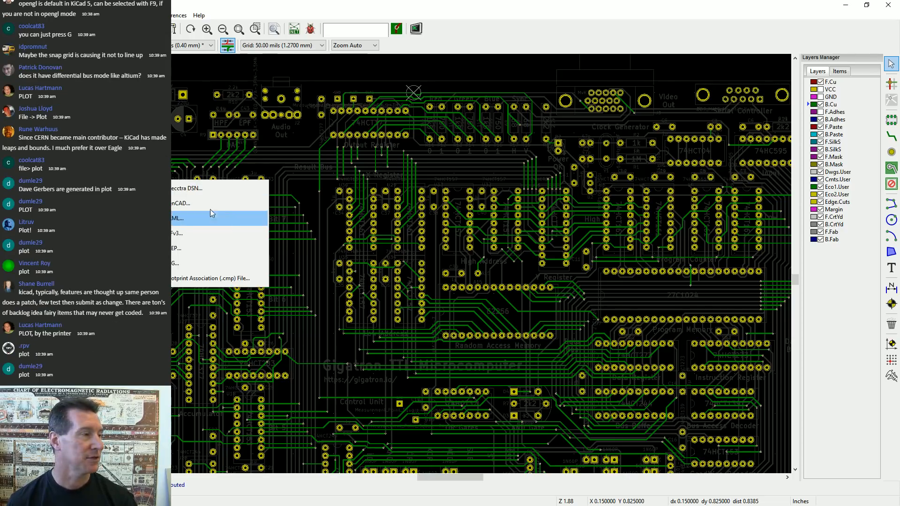
click(373, 127)
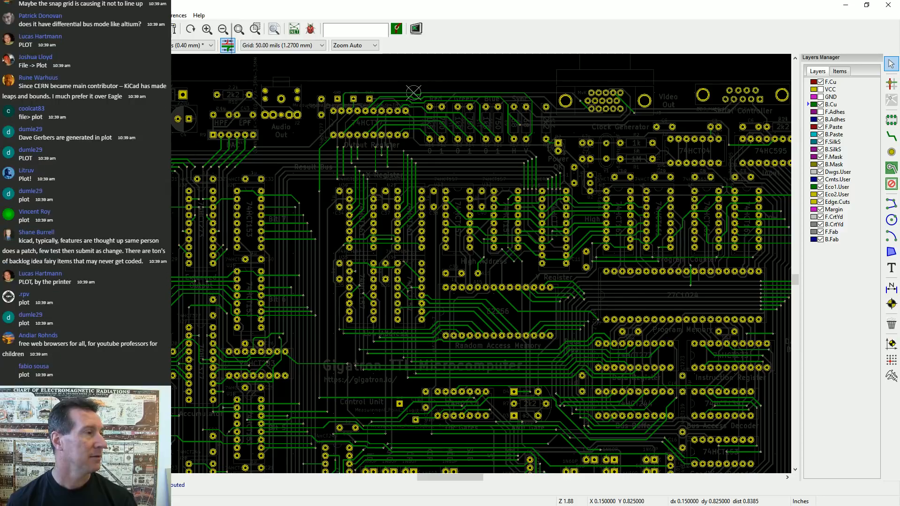
click(96, 16)
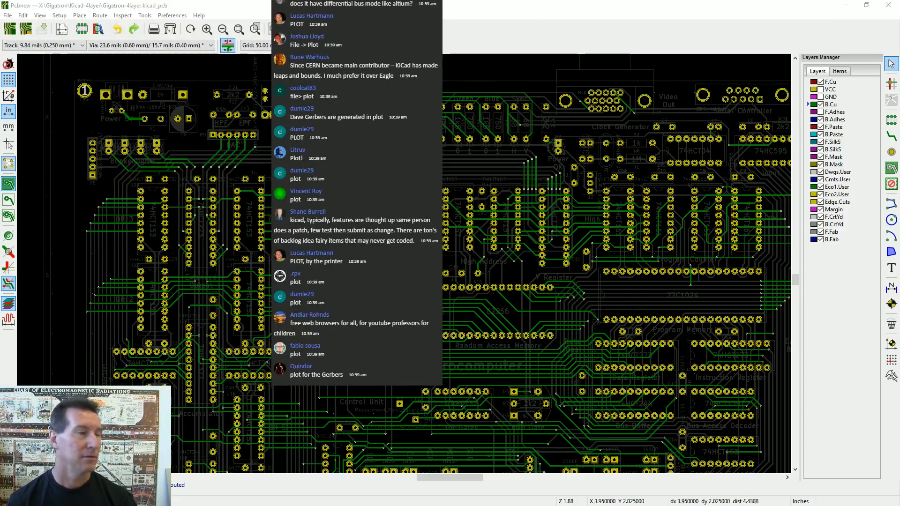
click(7, 15)
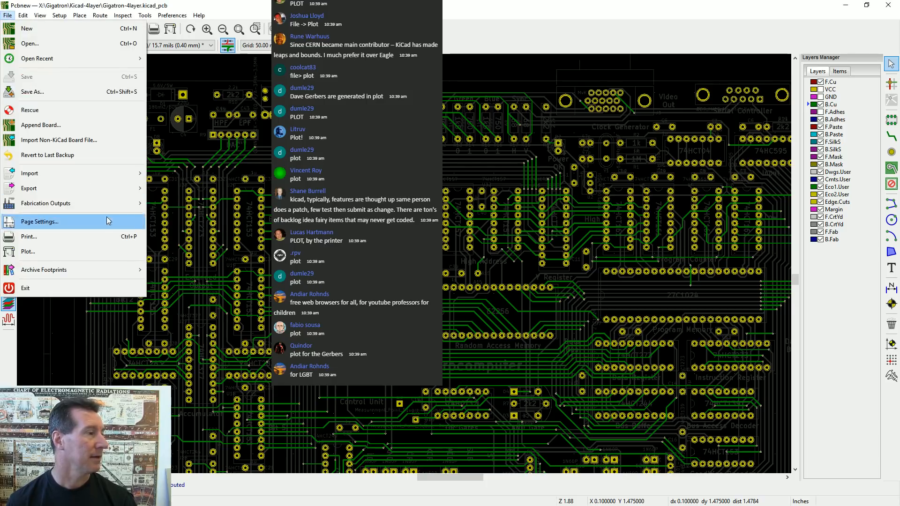
mouse_move(96, 177)
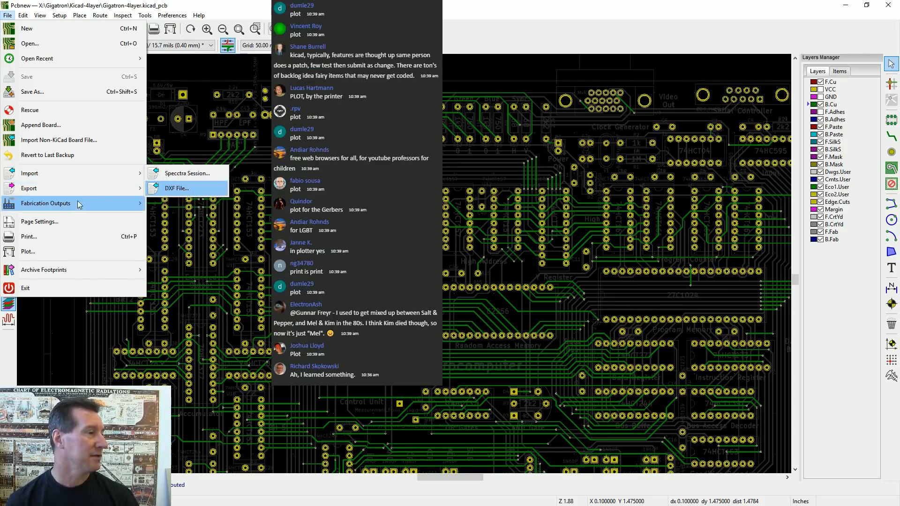
mouse_move(53, 203)
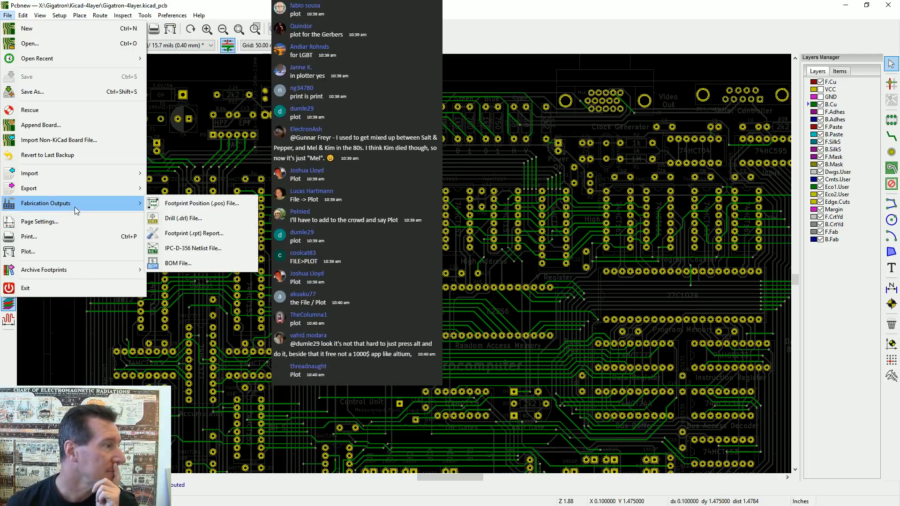
click(57, 255)
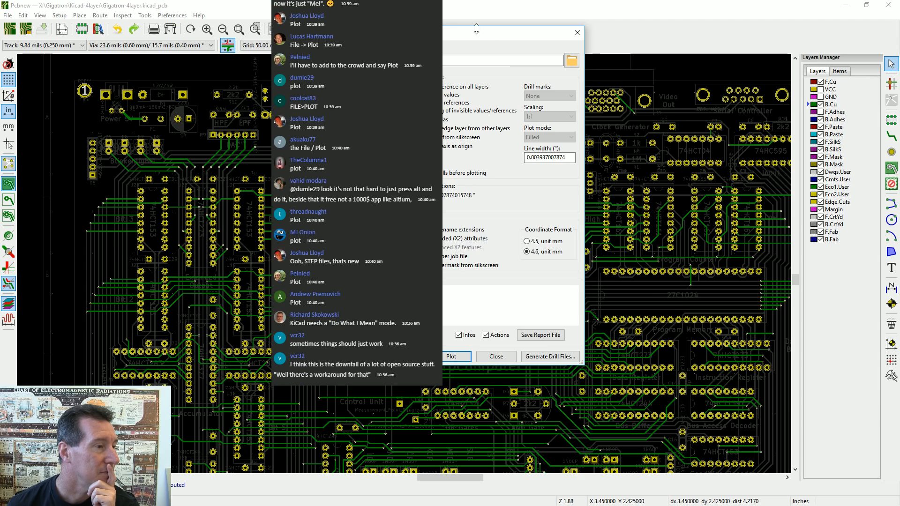
drag(454, 33, 616, 48)
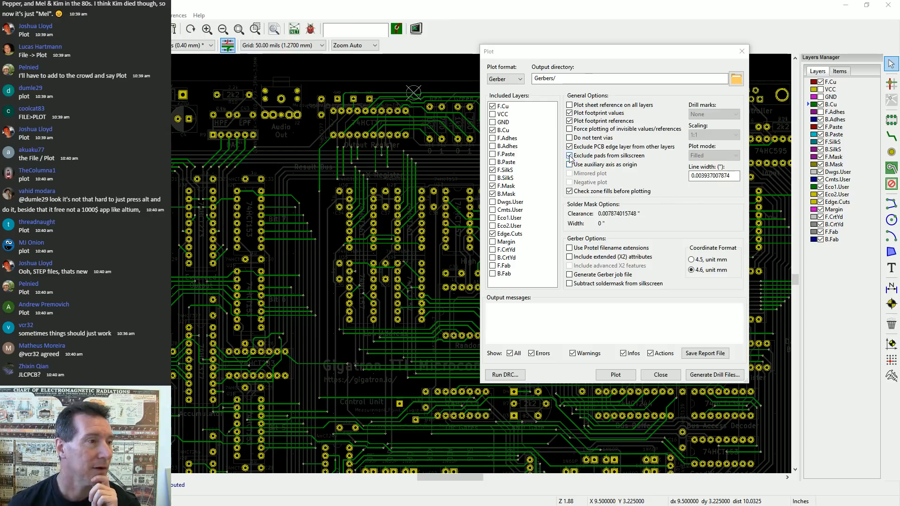
Keep Gerber as the plot format and include the VCC and GND layers in the plot
click(519, 79)
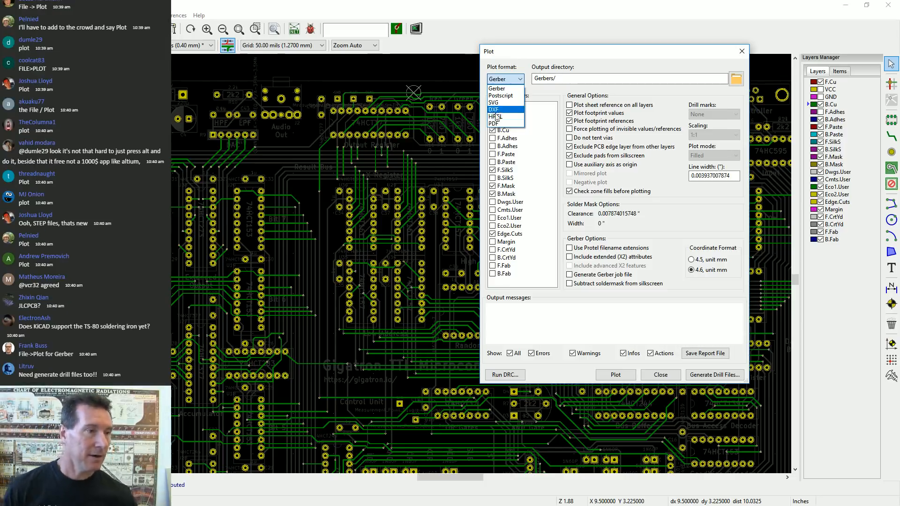
click(499, 89)
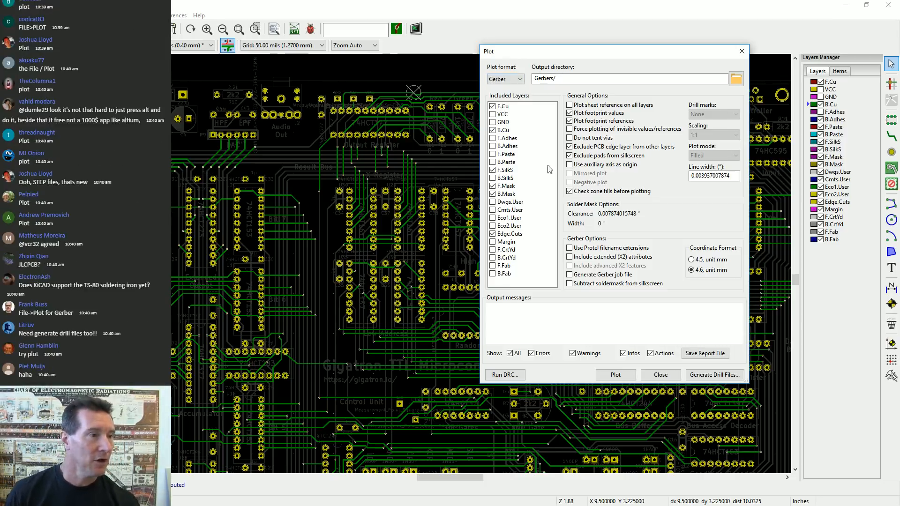
click(492, 114)
click(493, 122)
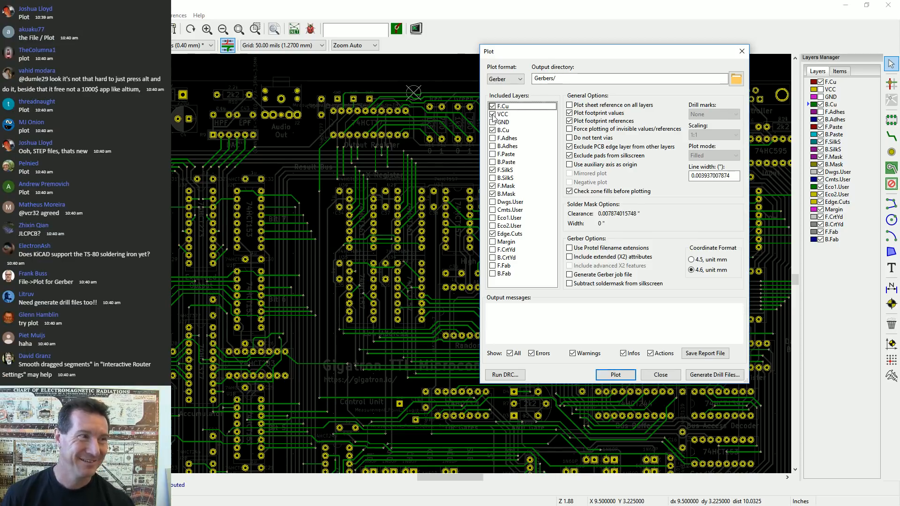
Examine which adhesive, paste, silkscreen, mask and Edge.Cuts layers are included in the Gerber plot
click(507, 138)
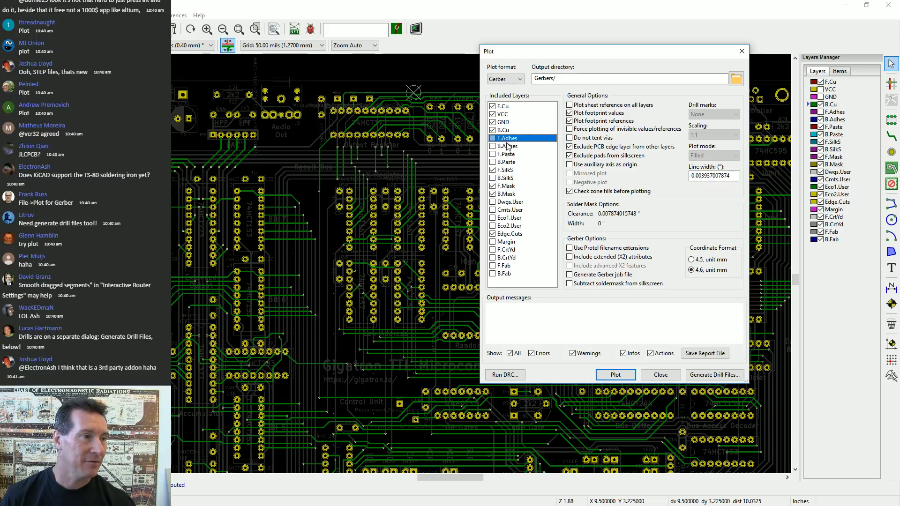
click(509, 146)
click(509, 154)
click(507, 162)
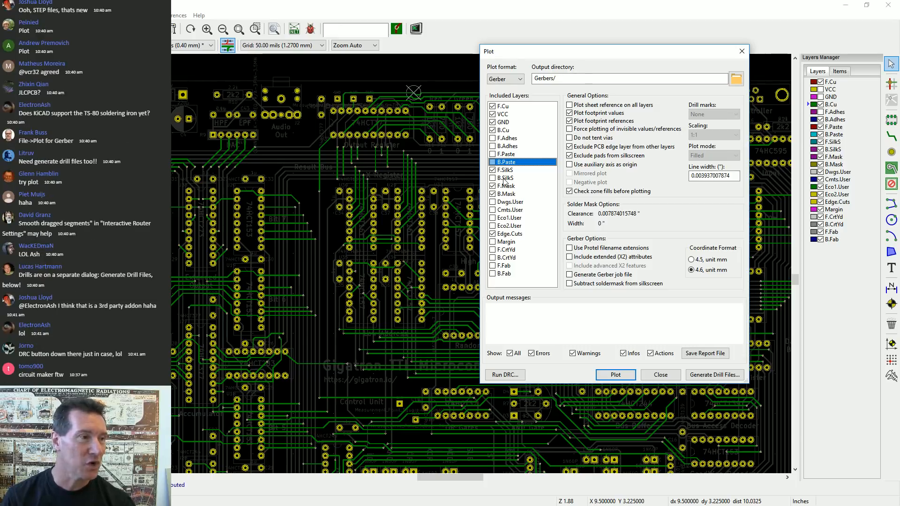
click(509, 181)
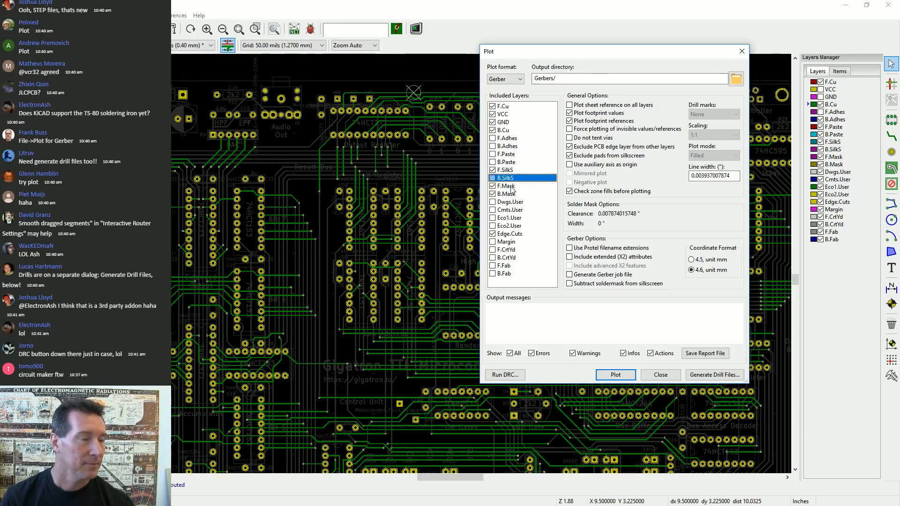
click(511, 187)
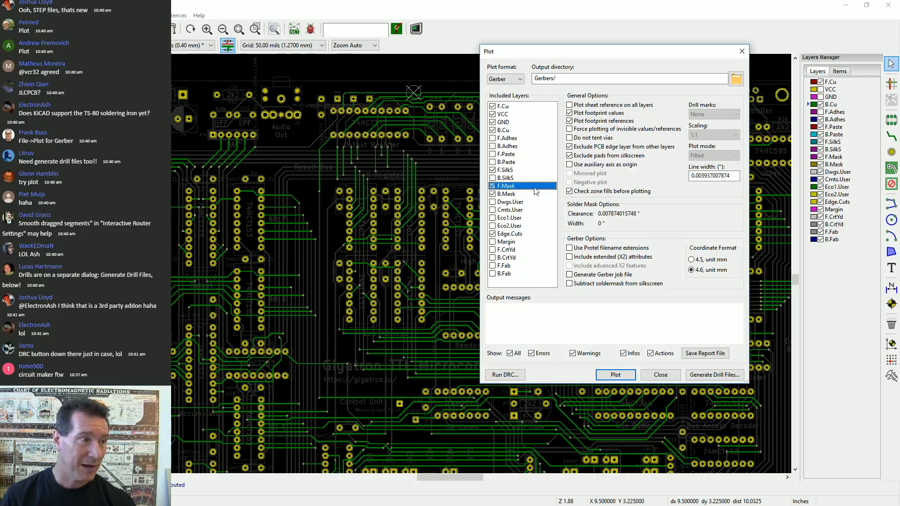
click(512, 195)
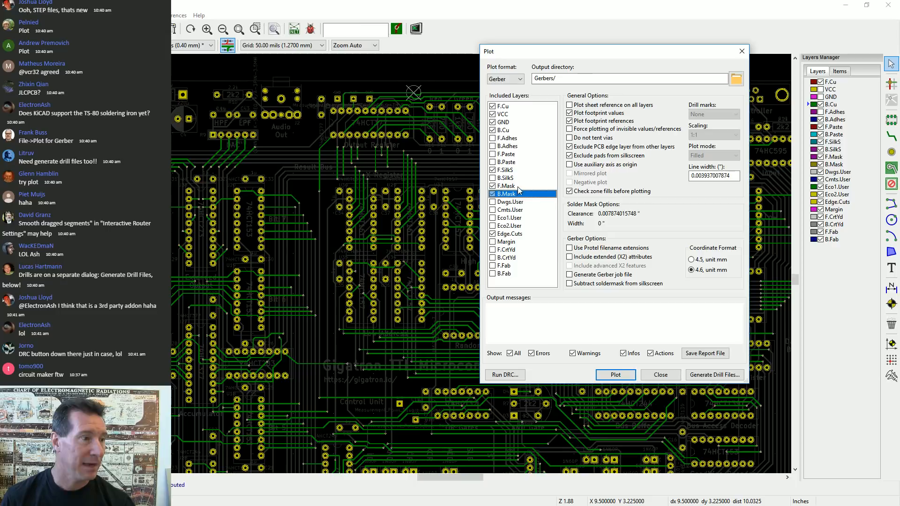
key(Up)
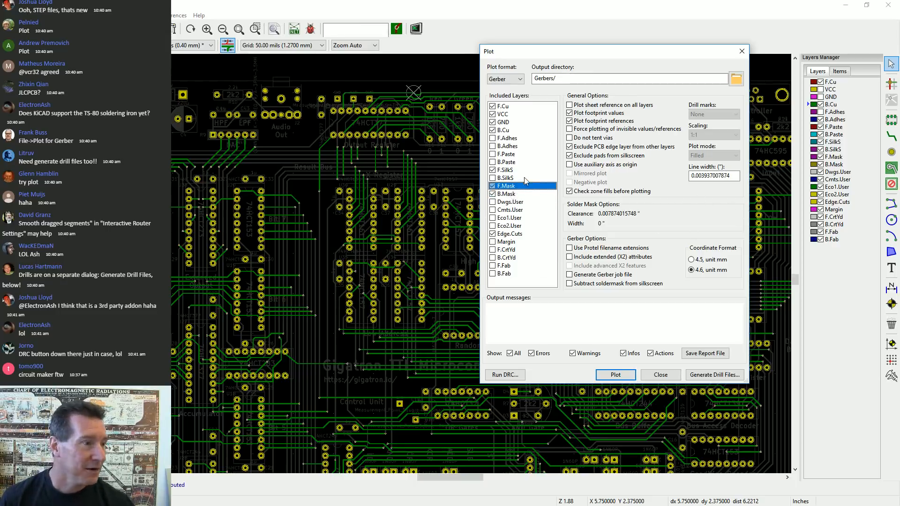
click(519, 195)
click(519, 189)
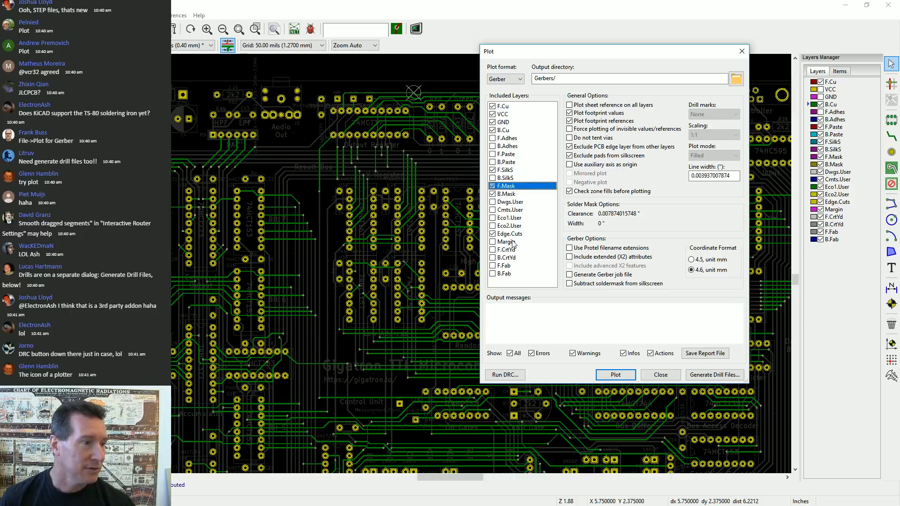
click(527, 235)
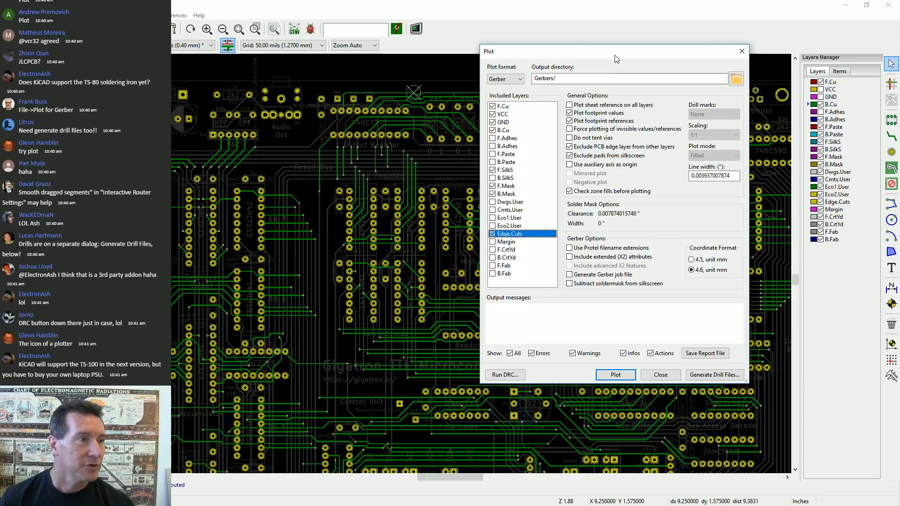
Generate Excellon drill files in inches with decimal zeros format in the Gerbers/ directory
mouse_move(615, 54)
mouse_down()
mouse_move(588, 63)
mouse_move(613, 44)
mouse_up()
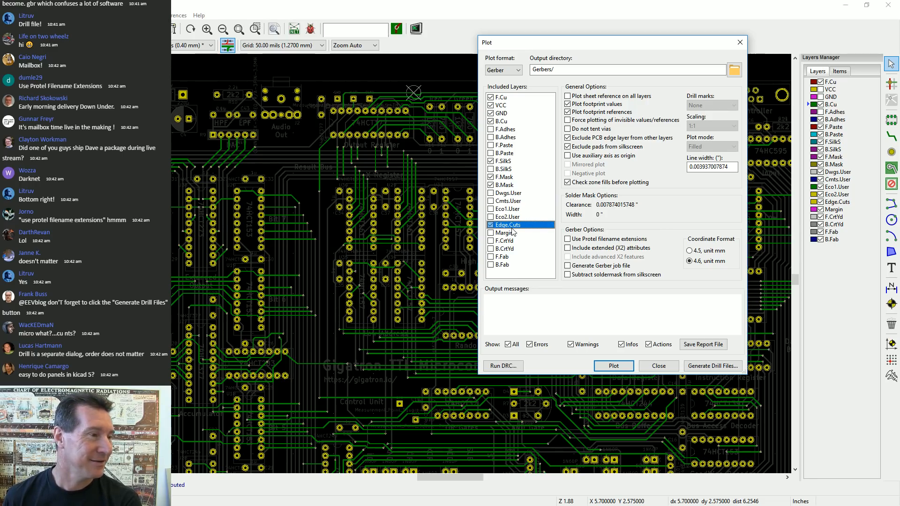
click(717, 366)
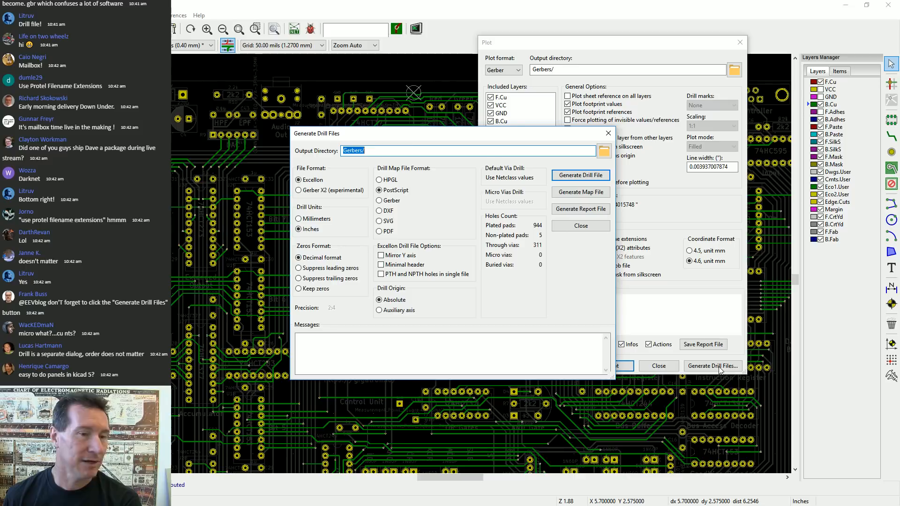
mouse_move(429, 134)
mouse_down()
mouse_move(471, 143)
mouse_move(443, 138)
mouse_up()
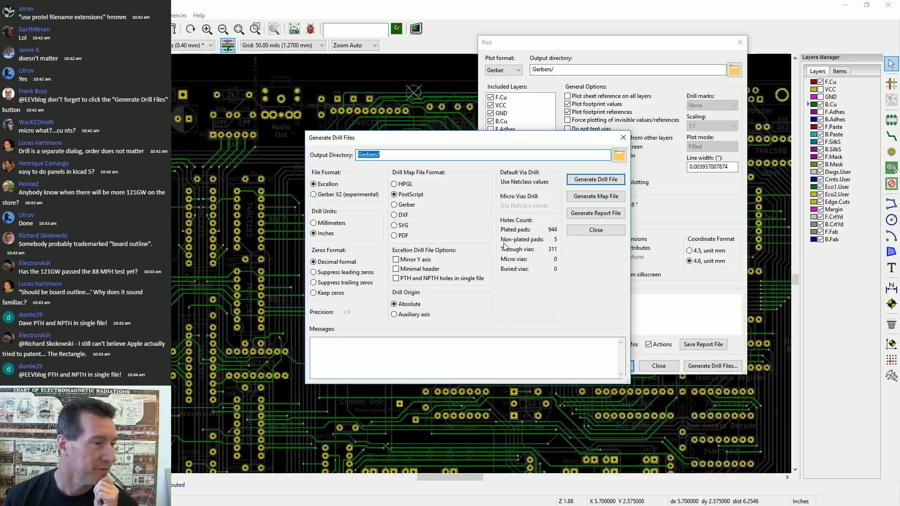
click(604, 180)
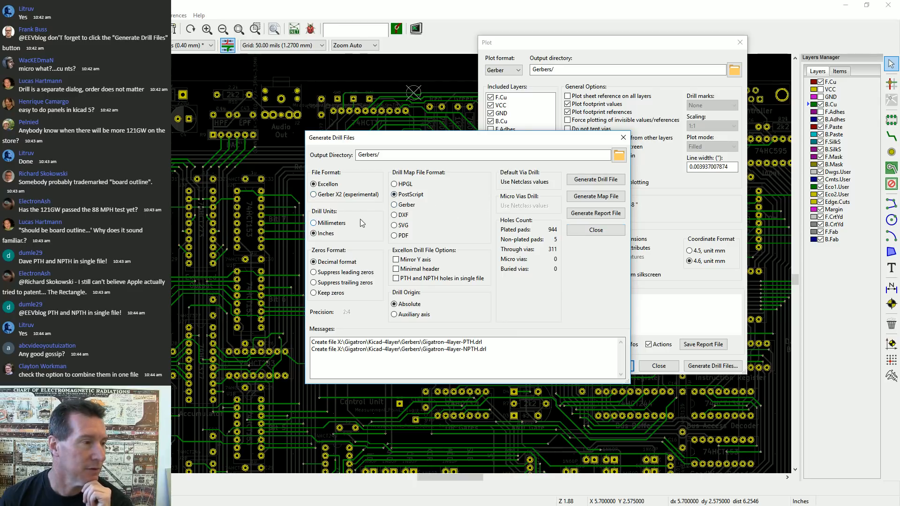
Test the option for PTH and NPTH holes in a single file, switch it back off, and leave the drill setup
click(396, 279)
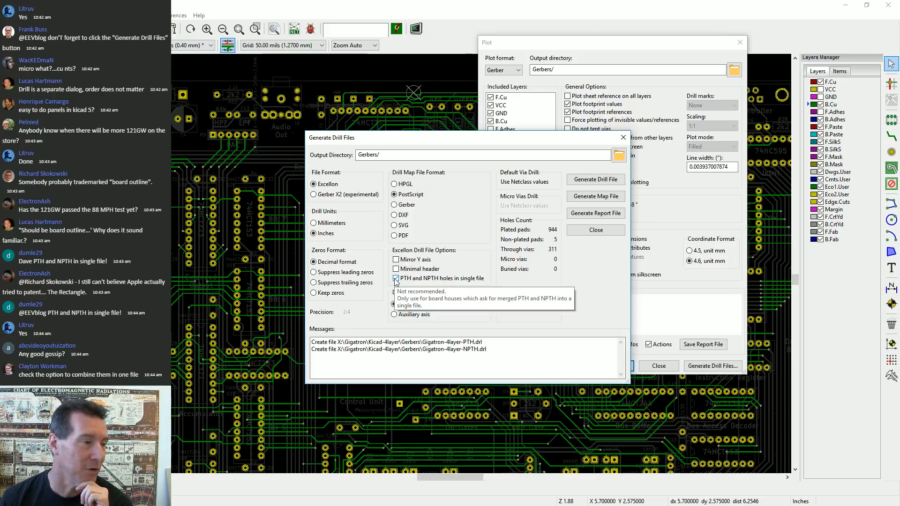
click(396, 280)
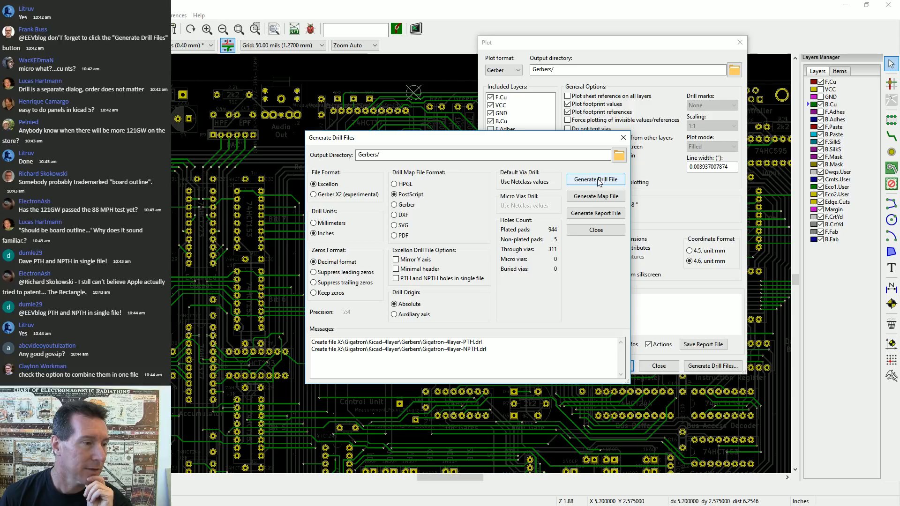
click(596, 229)
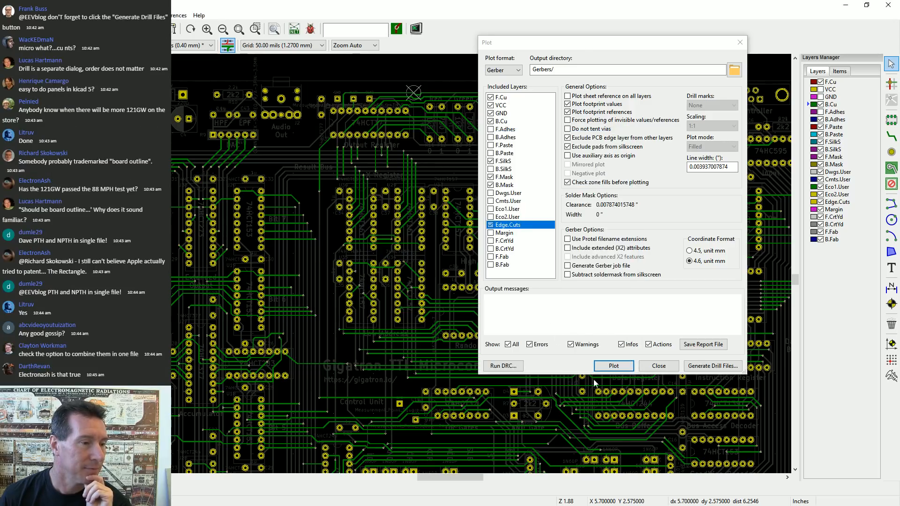
Plot the included layers as Gerber files, review the list of output messages, and leave the plot setup
click(614, 366)
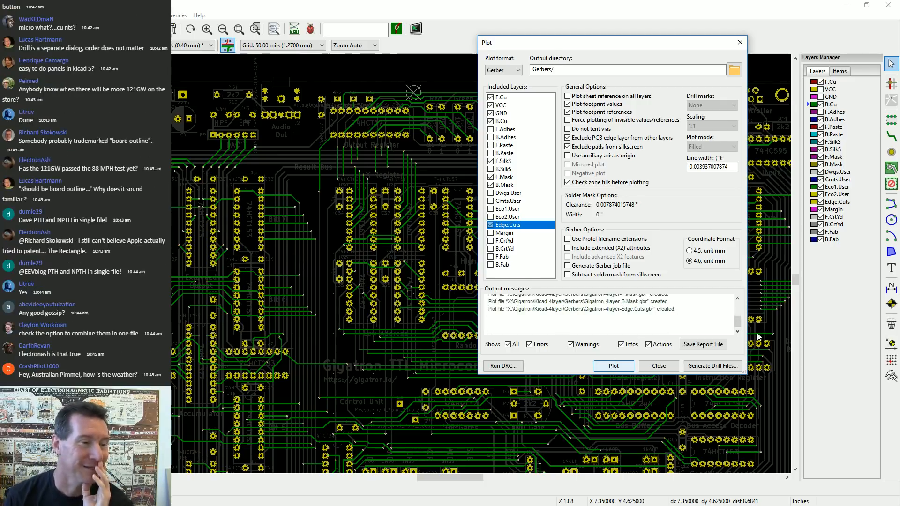
drag(738, 325, 740, 305)
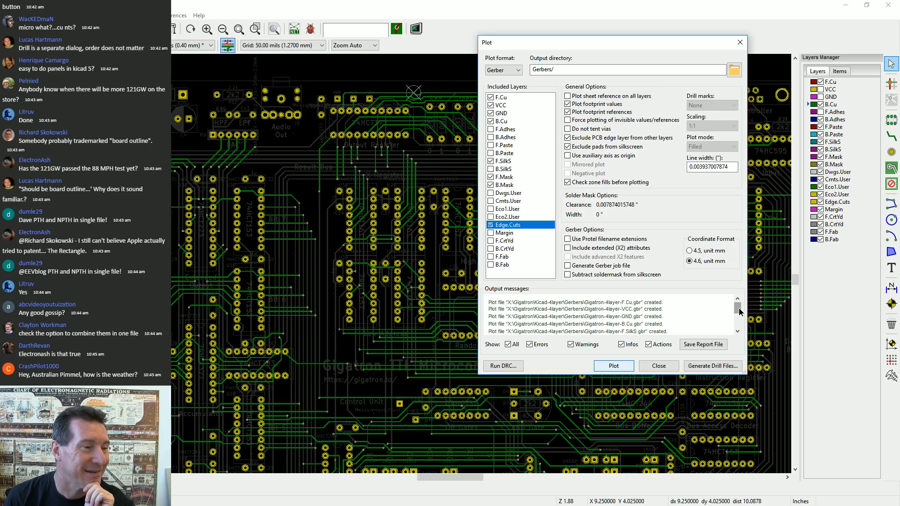
drag(739, 312, 749, 350)
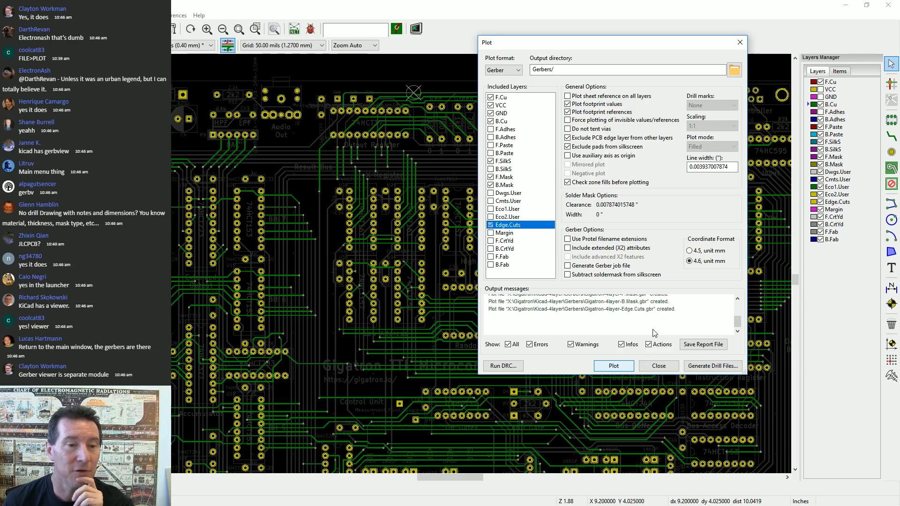
click(659, 366)
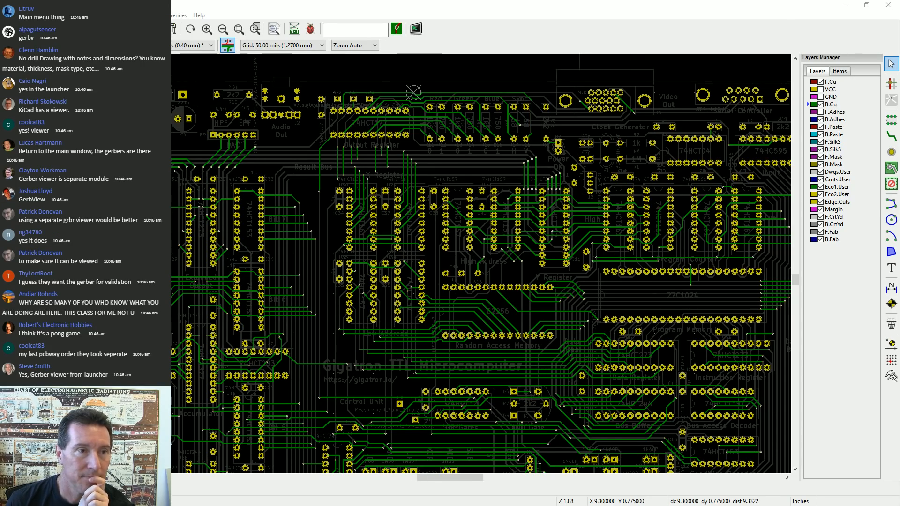
Switch to the KiCad project manager, launch GerbView from it, and enlarge the viewer window
drag(899, 6, 571, 31)
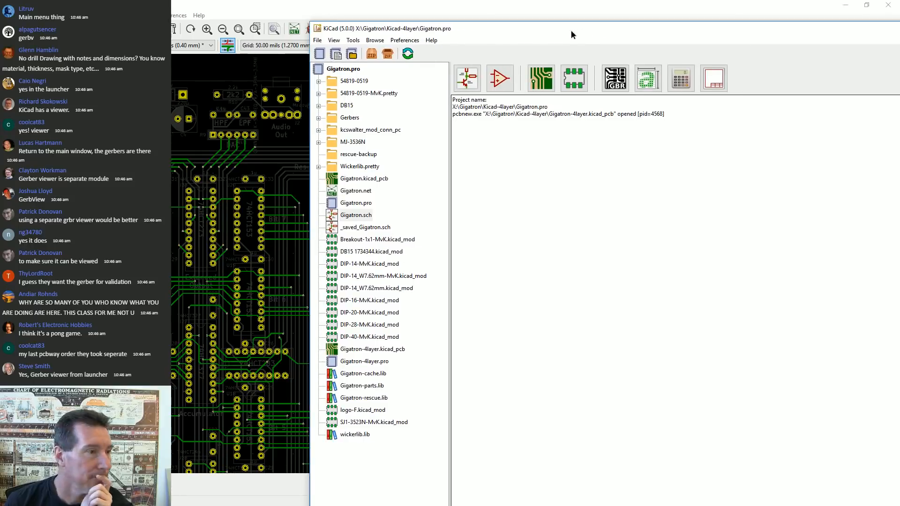
click(621, 81)
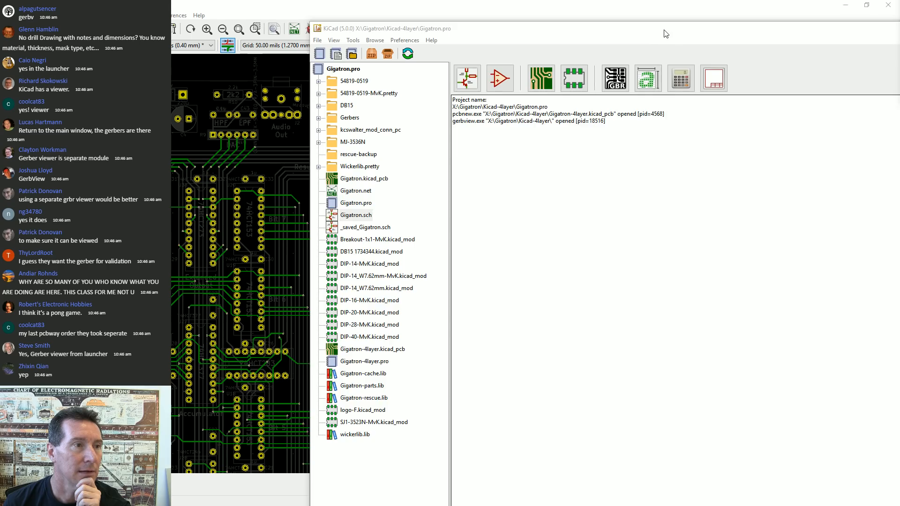
drag(666, 31, 386, 43)
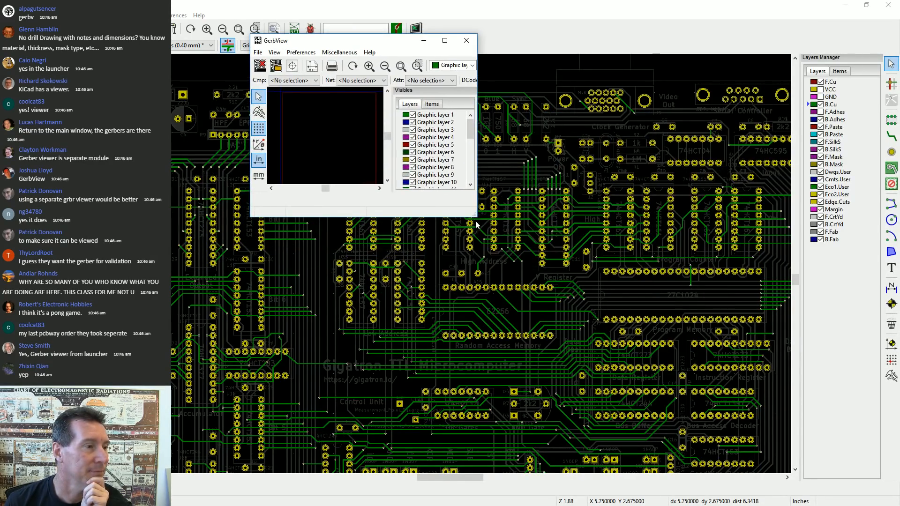
drag(476, 217, 840, 461)
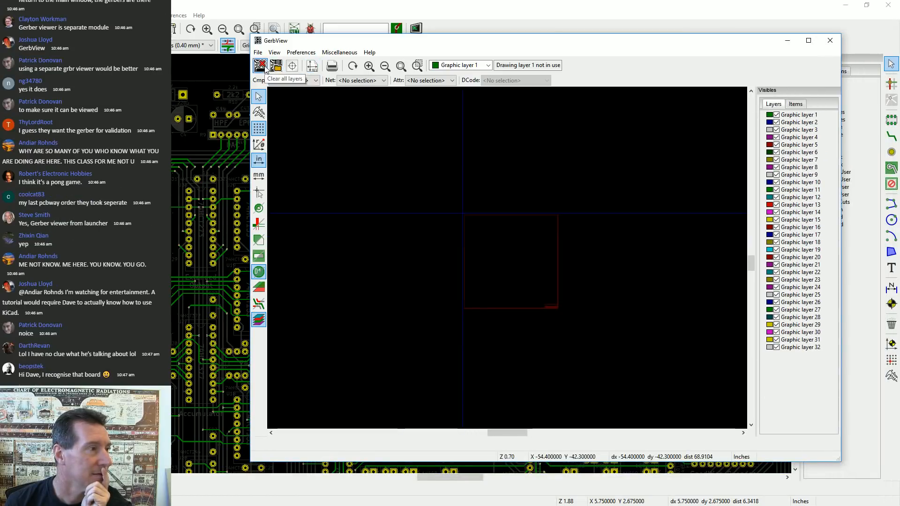
Load all eight Gigatron-4layer Gerber files, from B.Cu through VCC, out of the project's Gerbers folder
click(280, 68)
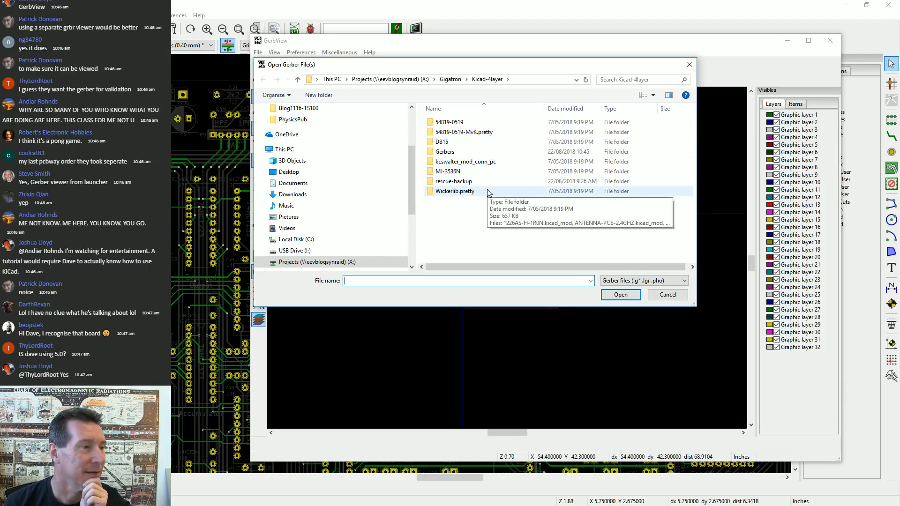
double_click(464, 152)
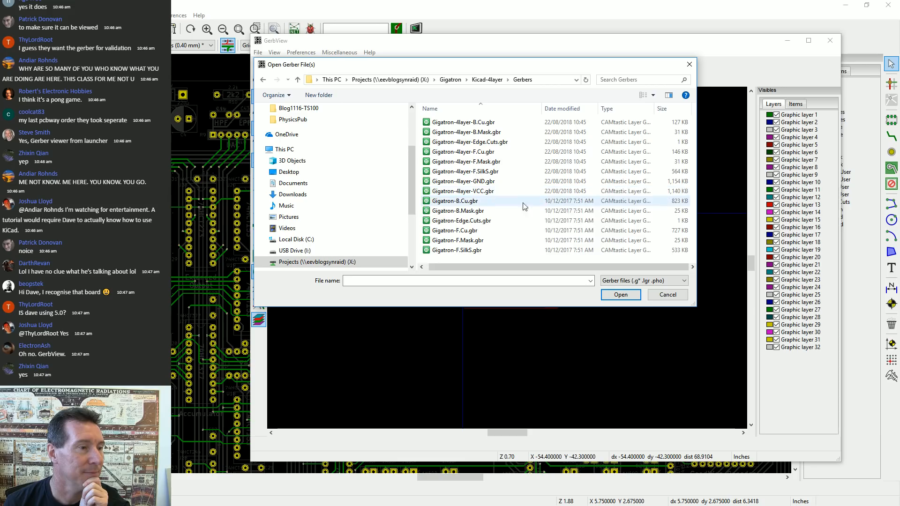
click(485, 192)
shift+click(482, 123)
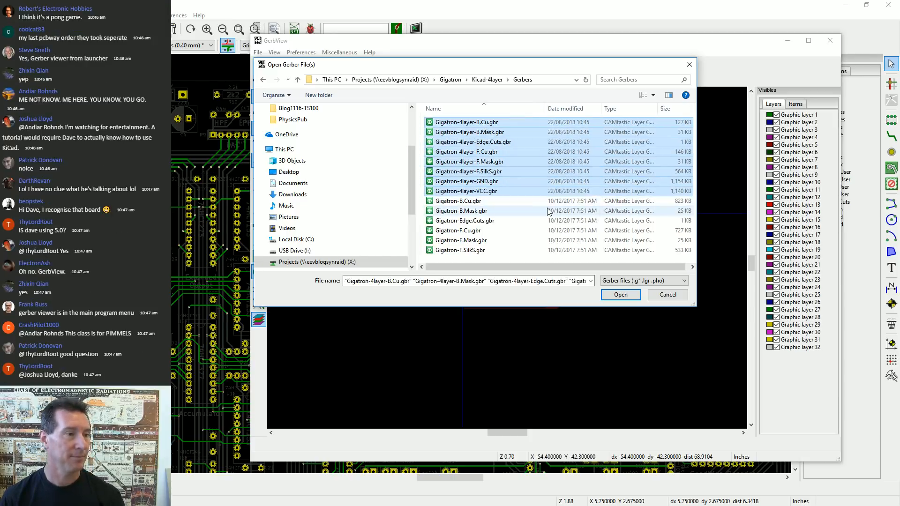
click(625, 295)
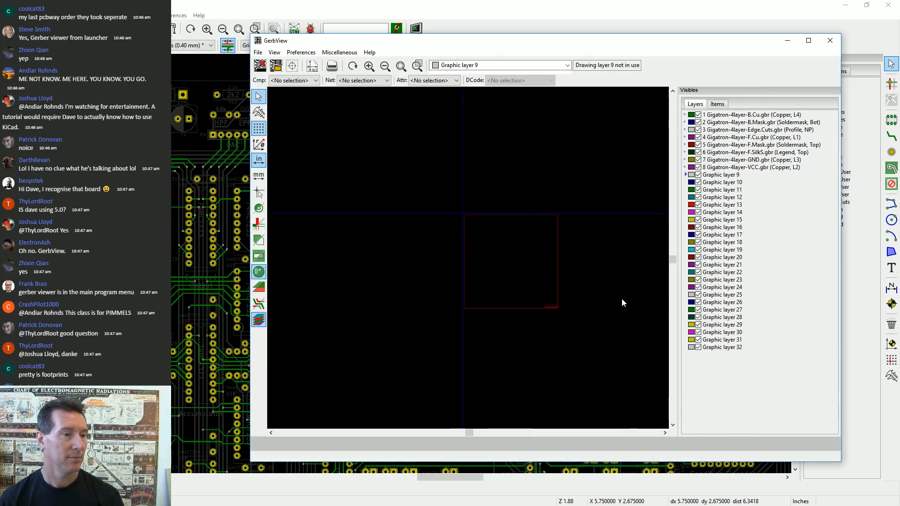
Hide the unused graphic layers 9 through 17
click(698, 175)
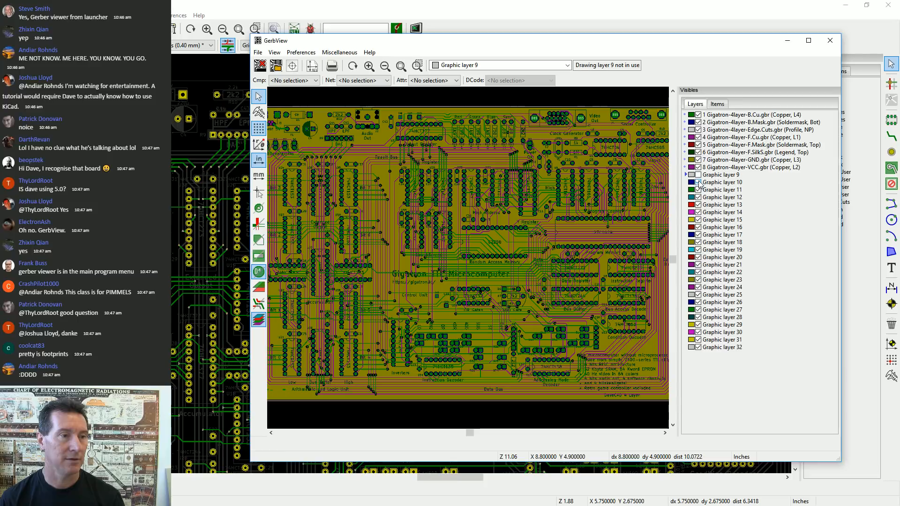
click(698, 182)
click(698, 189)
click(698, 197)
click(698, 205)
click(698, 212)
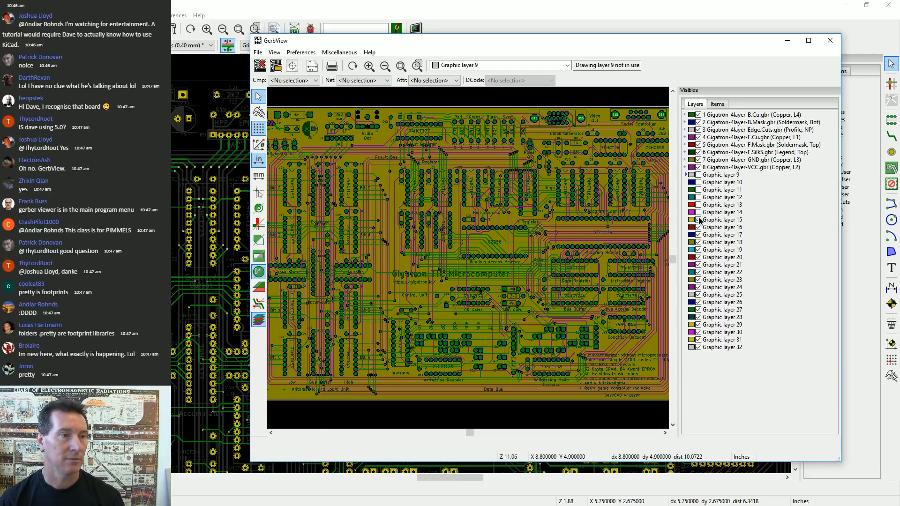
click(697, 220)
click(698, 227)
click(698, 235)
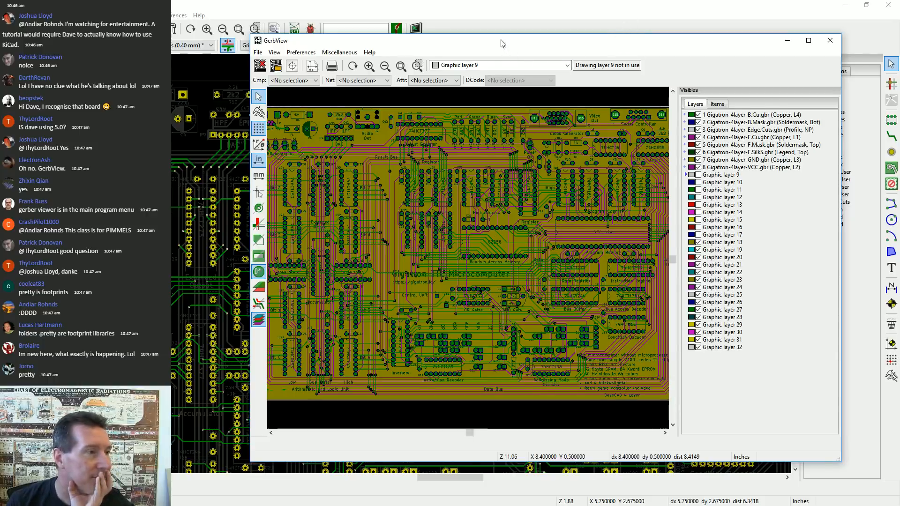
Reposition and enlarge the Gerber viewer window so the whole board fits in view
drag(501, 43, 424, 19)
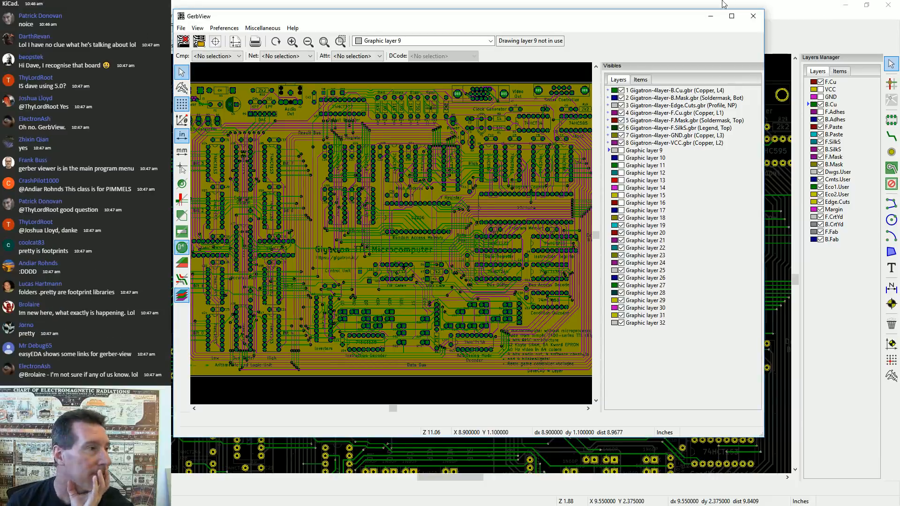
mouse_move(445, 16)
mouse_down()
mouse_move(455, 17)
mouse_move(444, 9)
mouse_up()
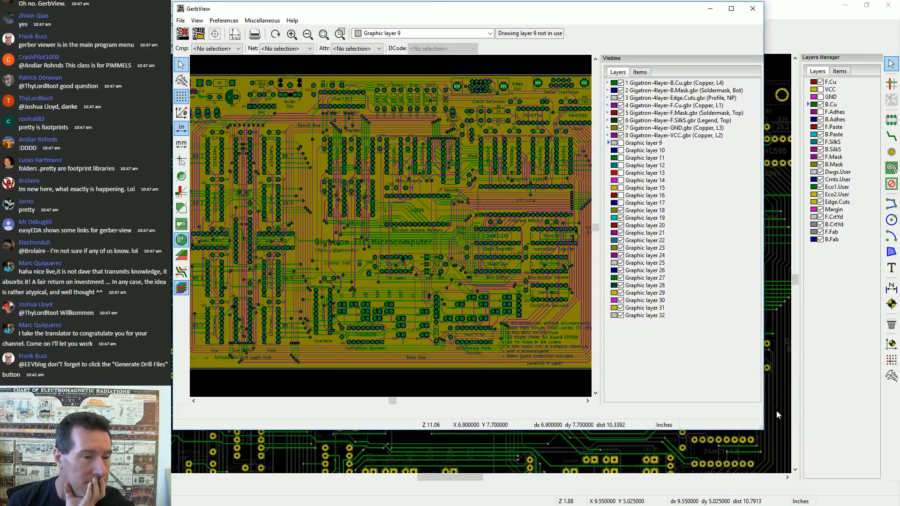
drag(760, 427, 895, 502)
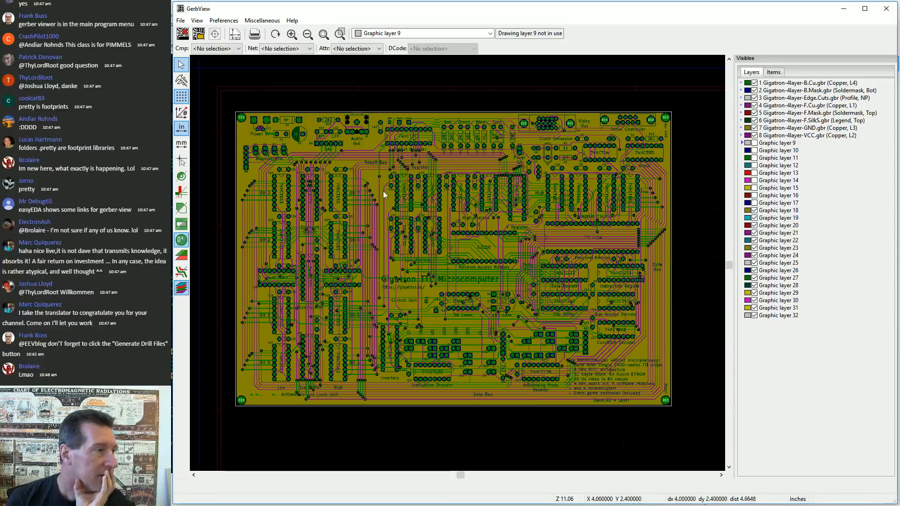
Examine the plotted tracks, pads and D-codes around the 74HCT153 chips near the Bit 7 label
scroll(331, 181, up, 10)
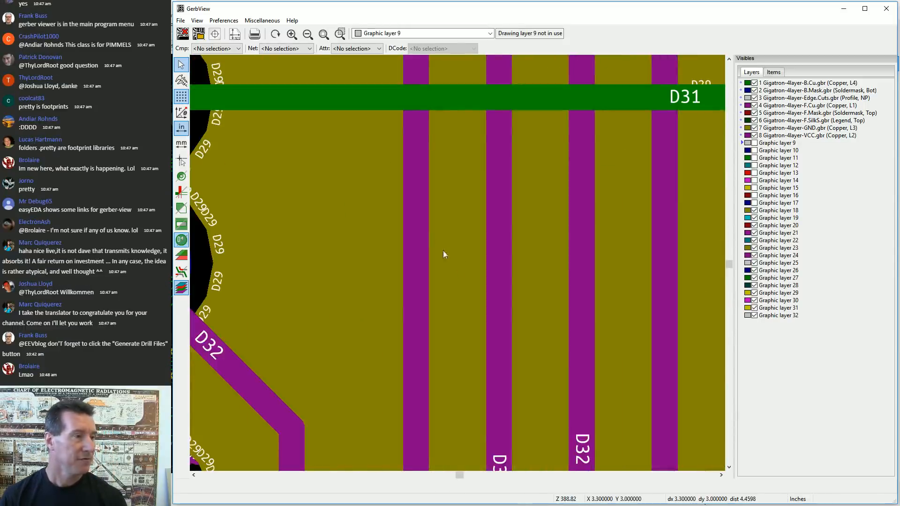
scroll(415, 183, down, 4)
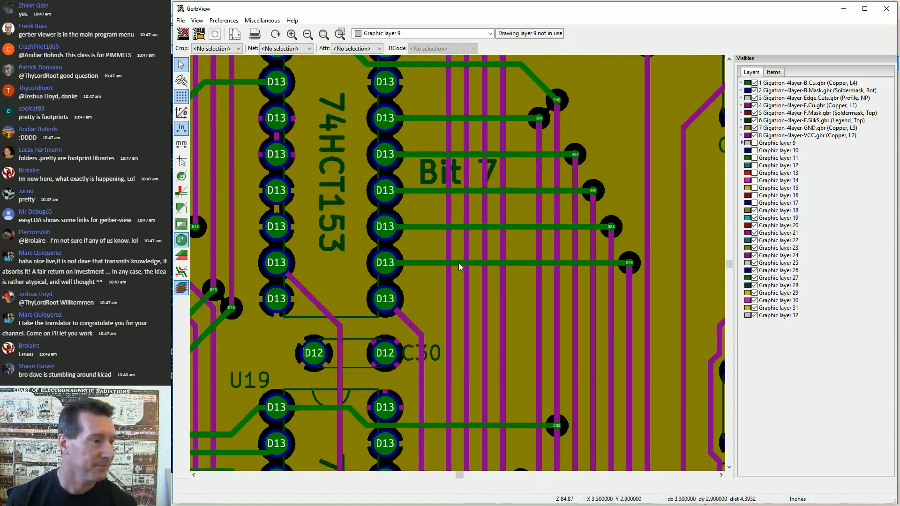
scroll(458, 263, down, 2)
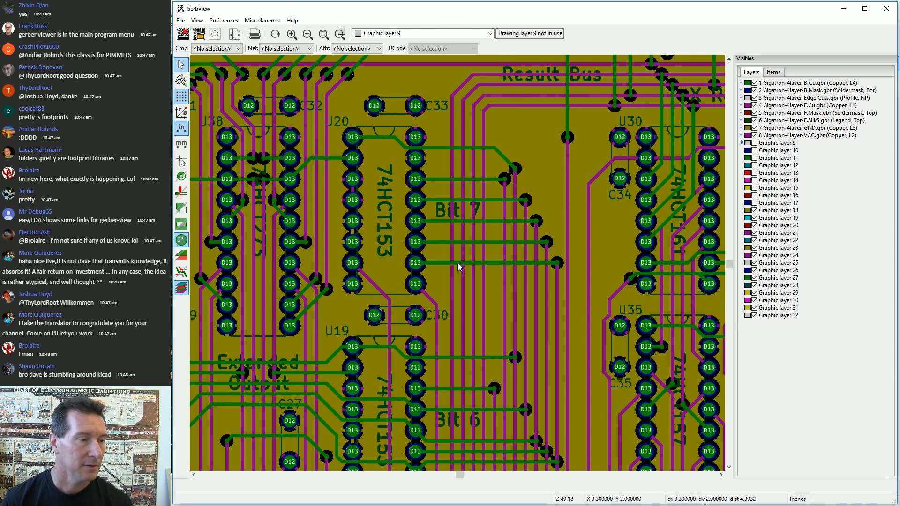
scroll(521, 253, up, 6)
scroll(457, 263, down, 6)
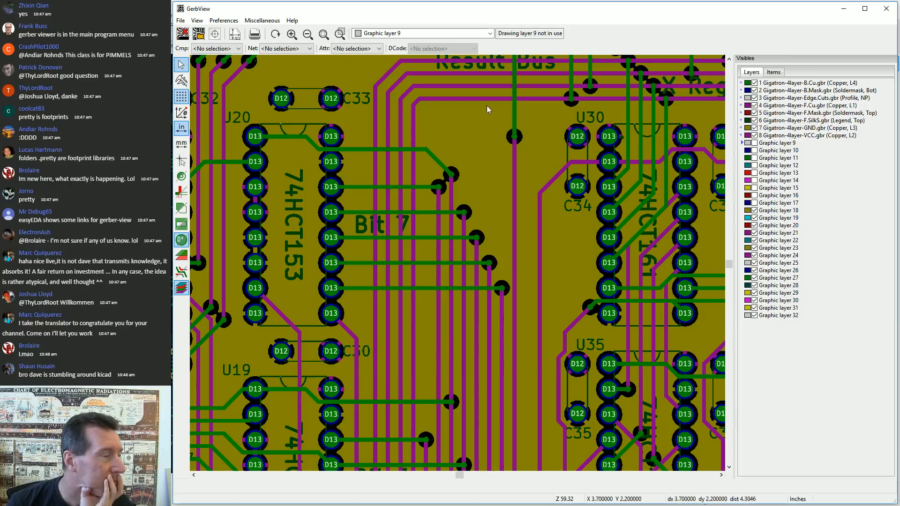
Look through the viewer's preferences, display options and help entries, and open the Get Involved page
click(224, 20)
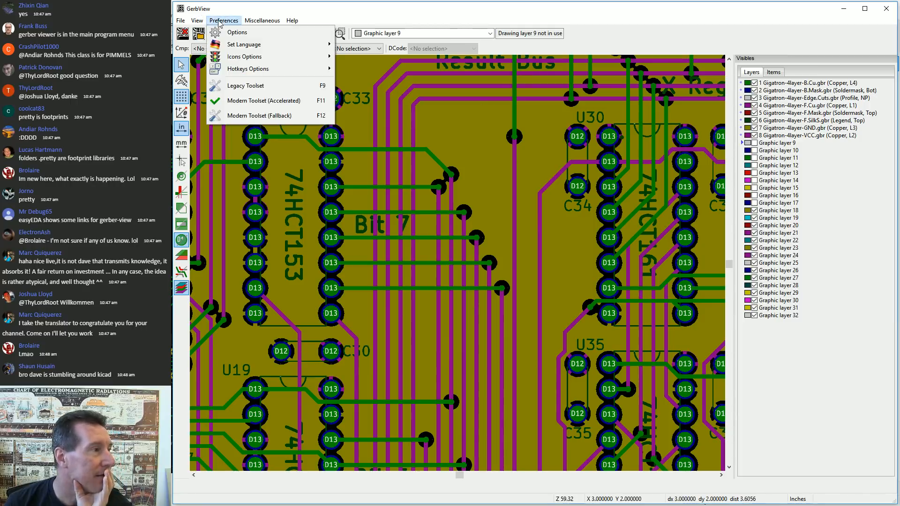
mouse_move(201, 23)
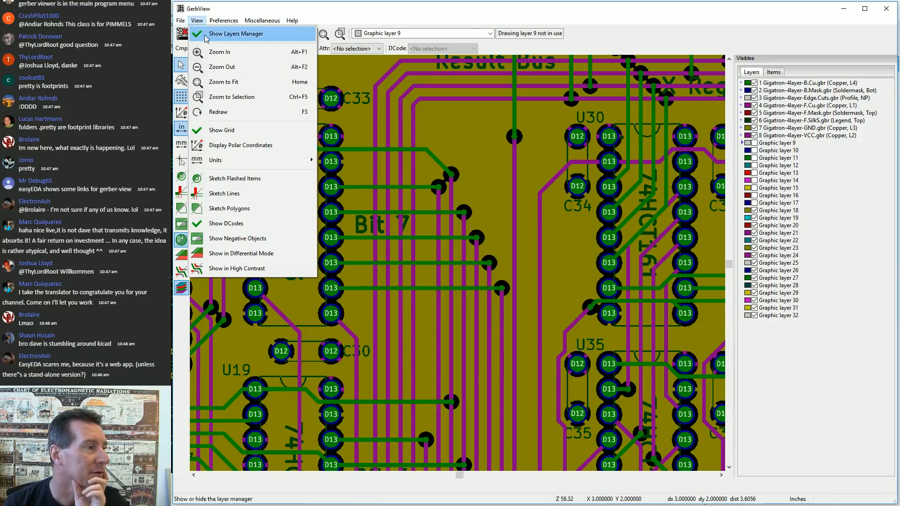
mouse_move(242, 162)
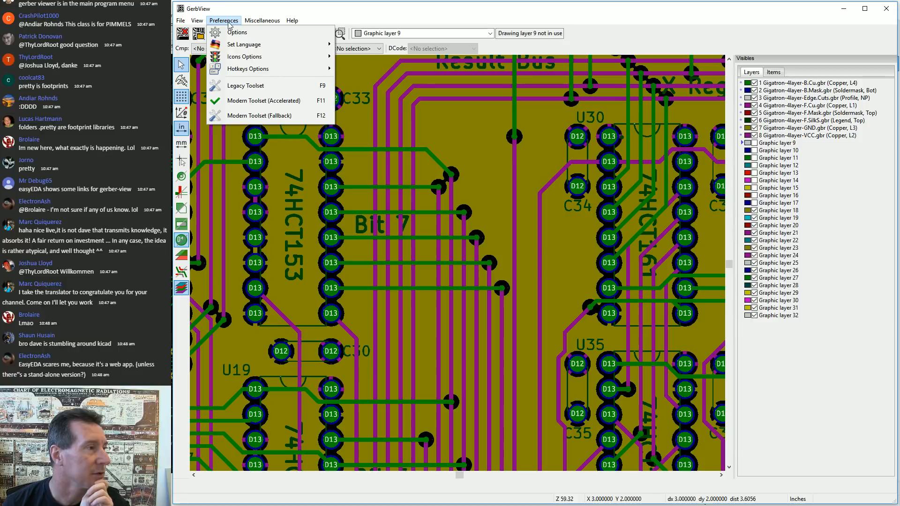
mouse_move(270, 23)
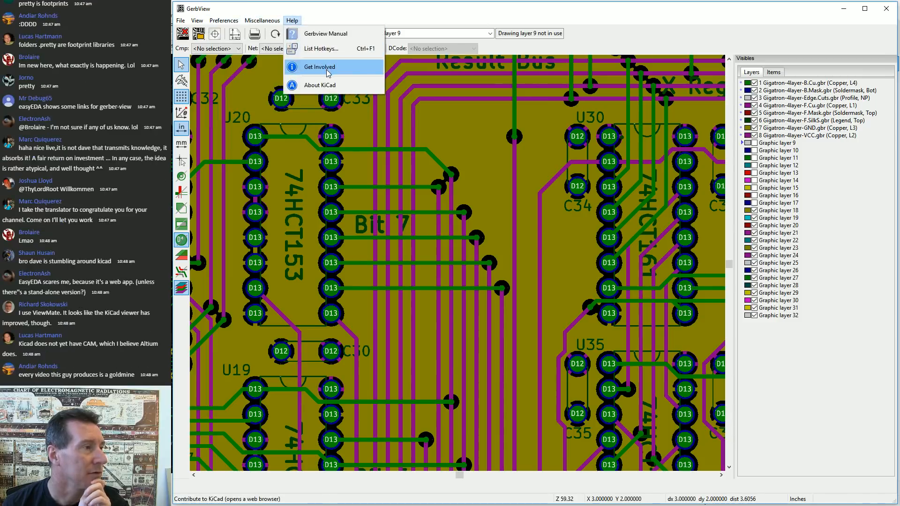
click(327, 70)
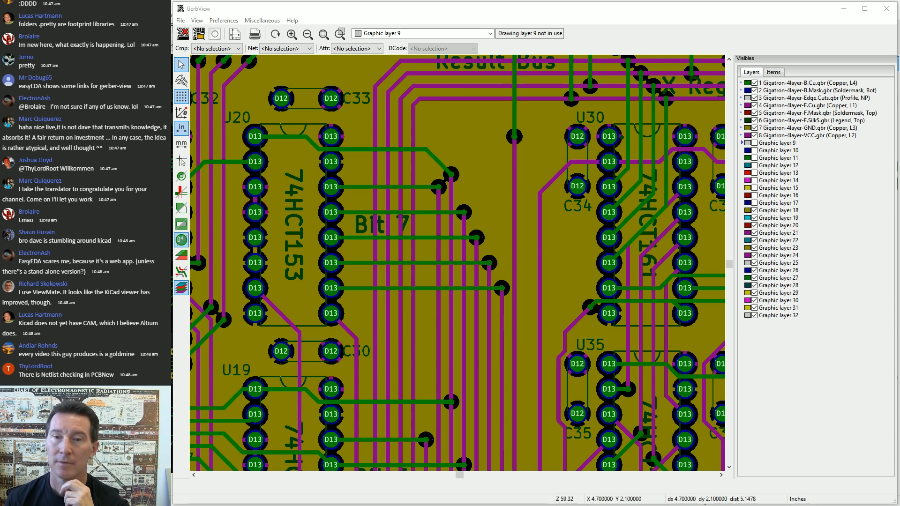
Hide all the loaded Gerber layers except the bottom copper layer, B.Cu
click(755, 83)
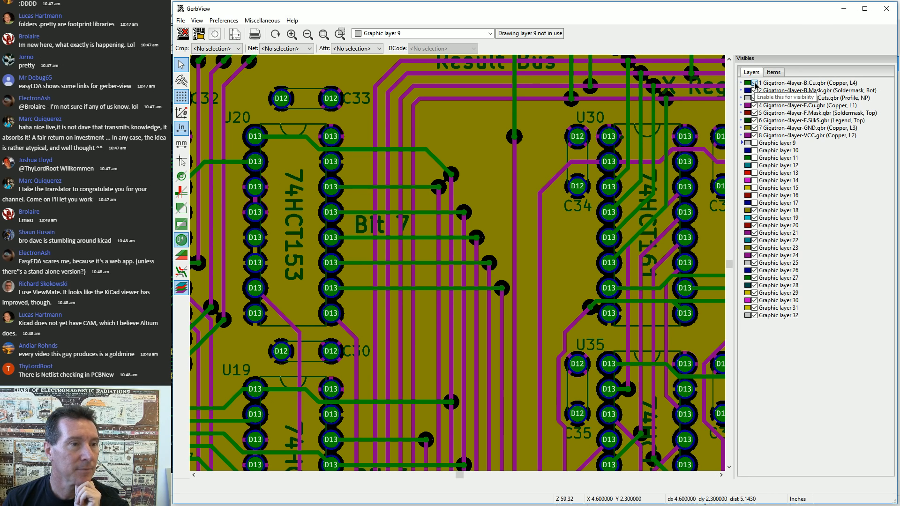
click(754, 90)
click(755, 98)
click(755, 106)
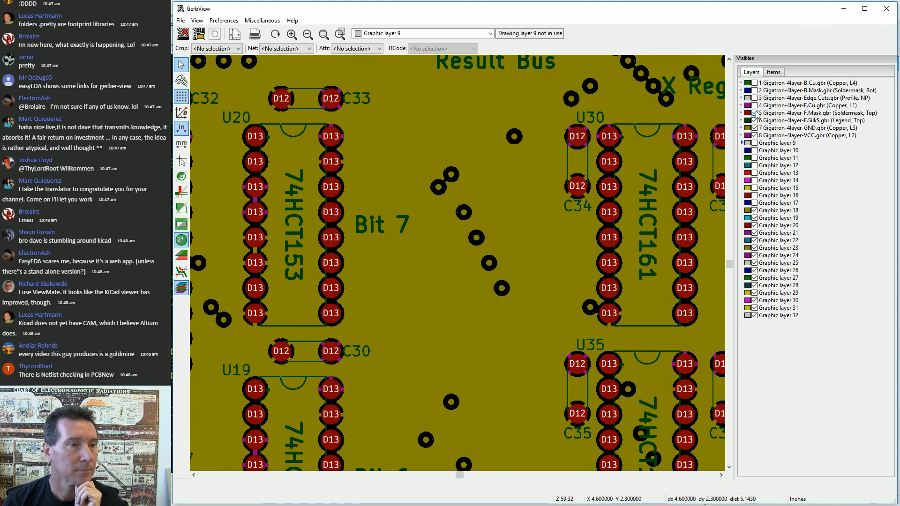
click(754, 113)
click(754, 120)
click(755, 128)
click(755, 135)
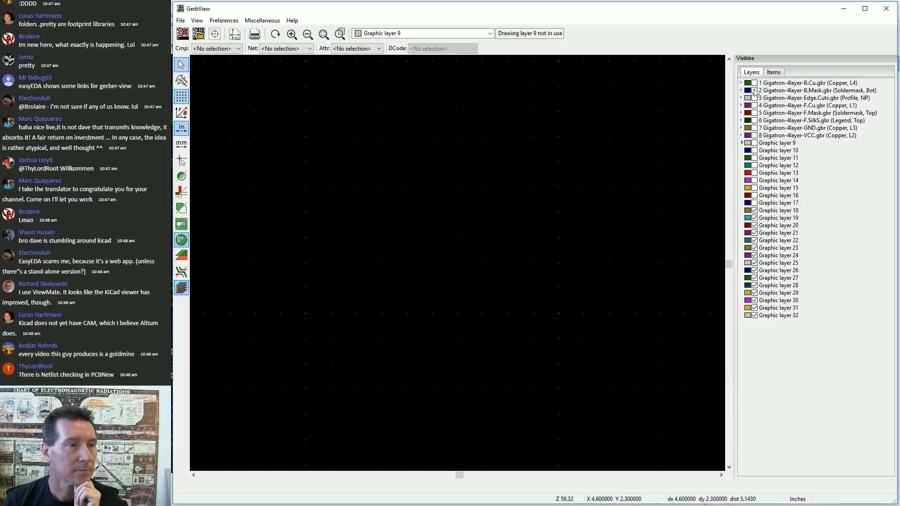
click(754, 83)
Examine the bottom copper's tracks, pads and D-codes, along with the drawing sheet border around the board, at different magnifications
scroll(457, 263, down, 8)
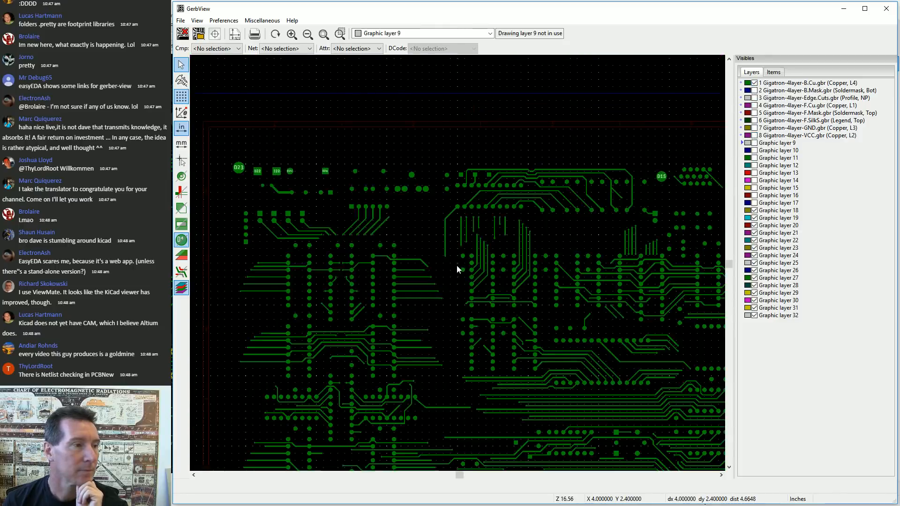
scroll(458, 266, up, 4)
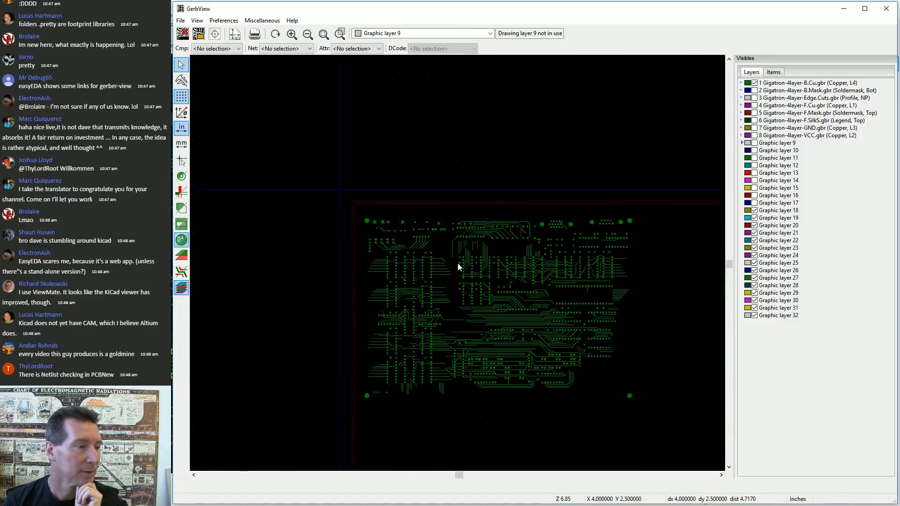
scroll(458, 266, up, 2)
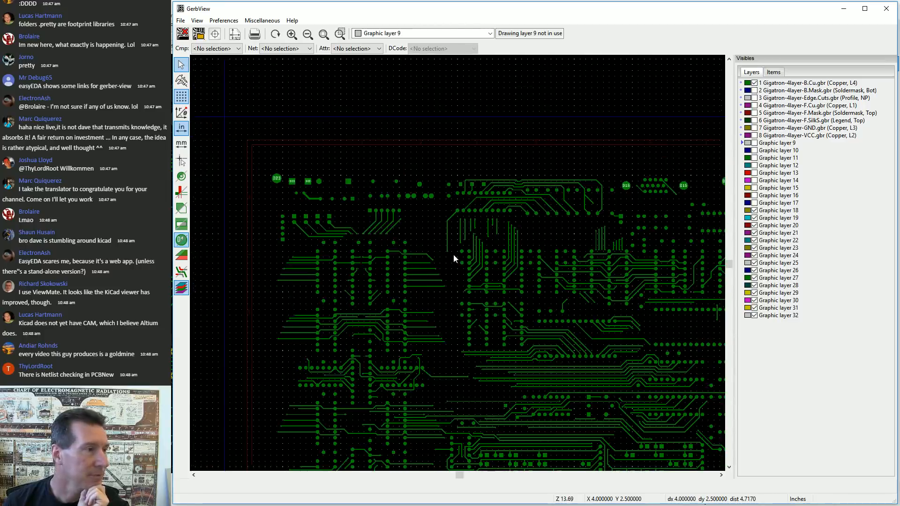
scroll(457, 265, up, 10)
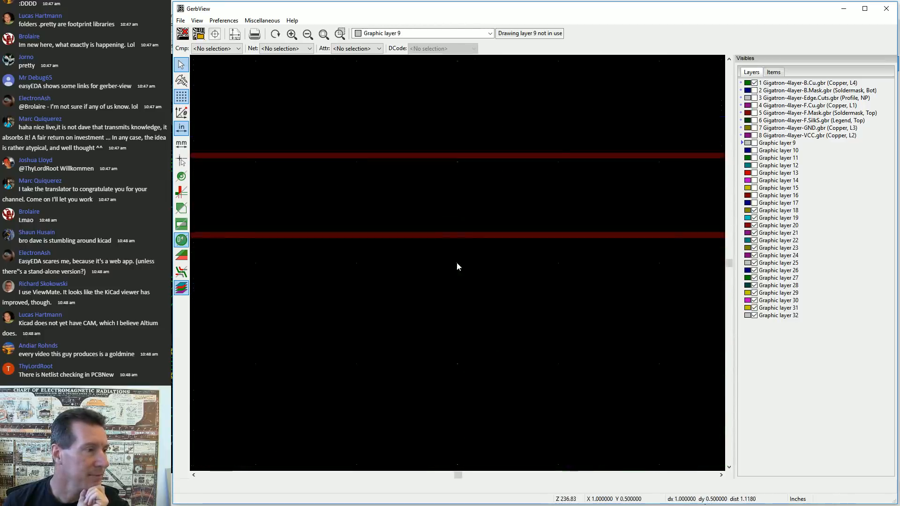
scroll(458, 266, down, 1)
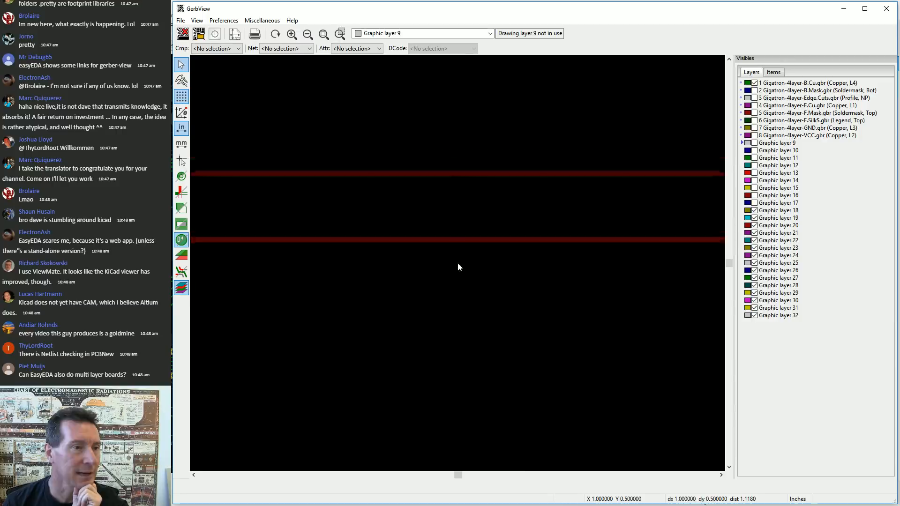
scroll(458, 266, down, 5)
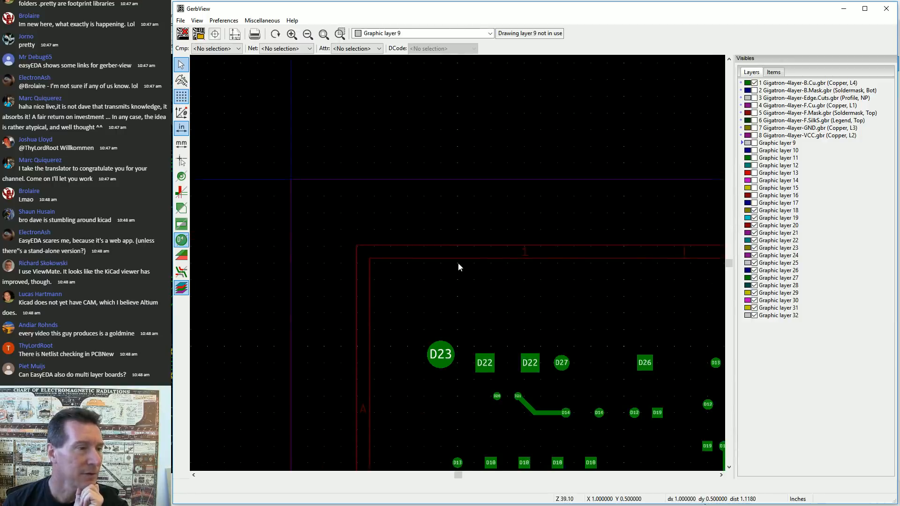
scroll(458, 267, down, 2)
scroll(458, 267, up, 6)
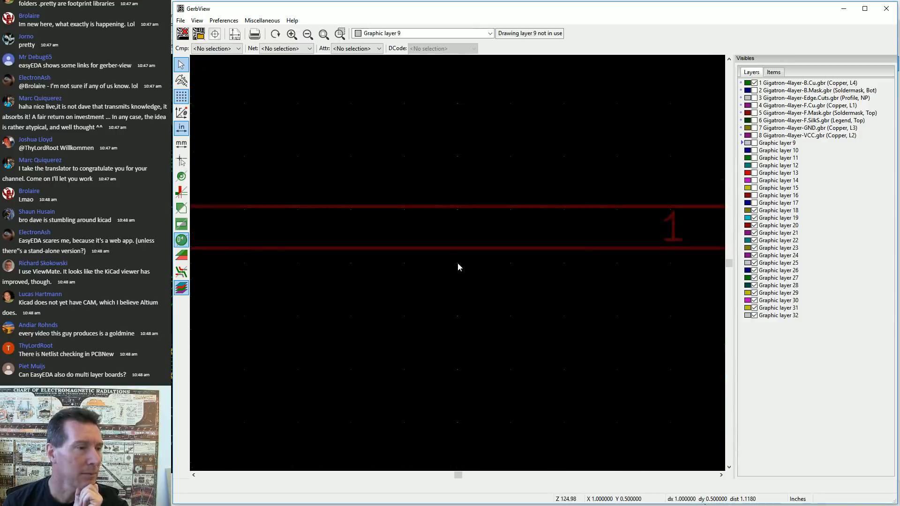
scroll(459, 267, up, 1)
scroll(458, 266, down, 10)
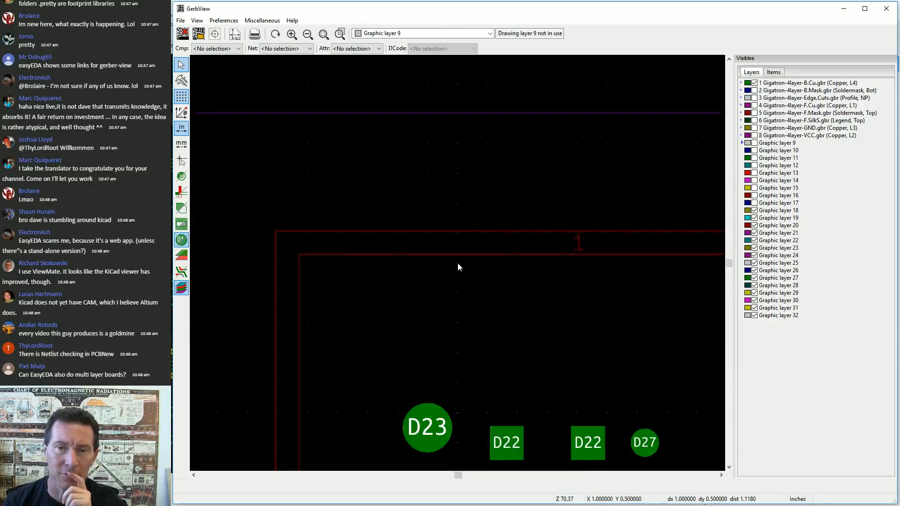
scroll(458, 267, up, 3)
scroll(458, 266, down, 7)
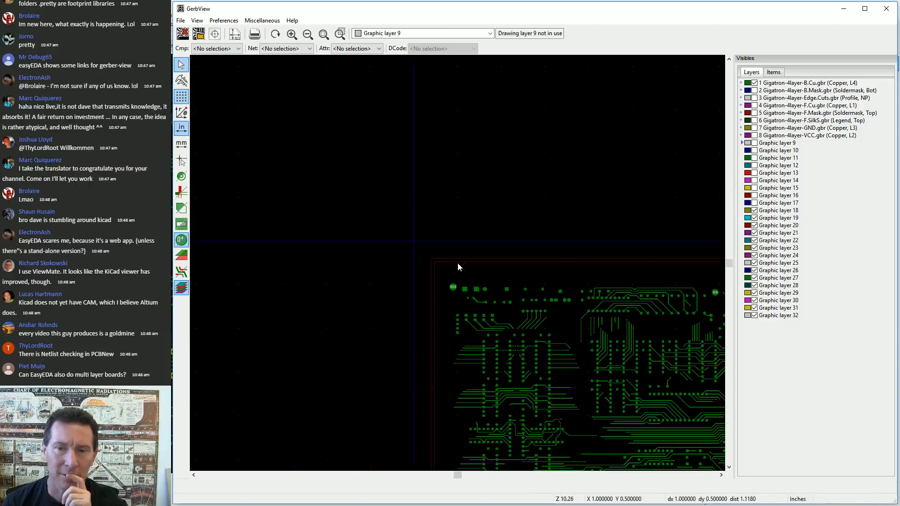
scroll(458, 267, up, 15)
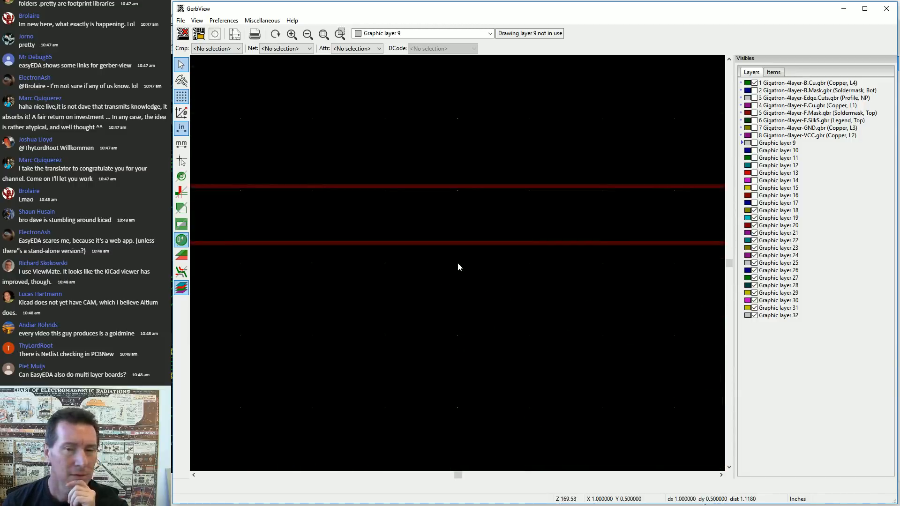
scroll(541, 237, down, 15)
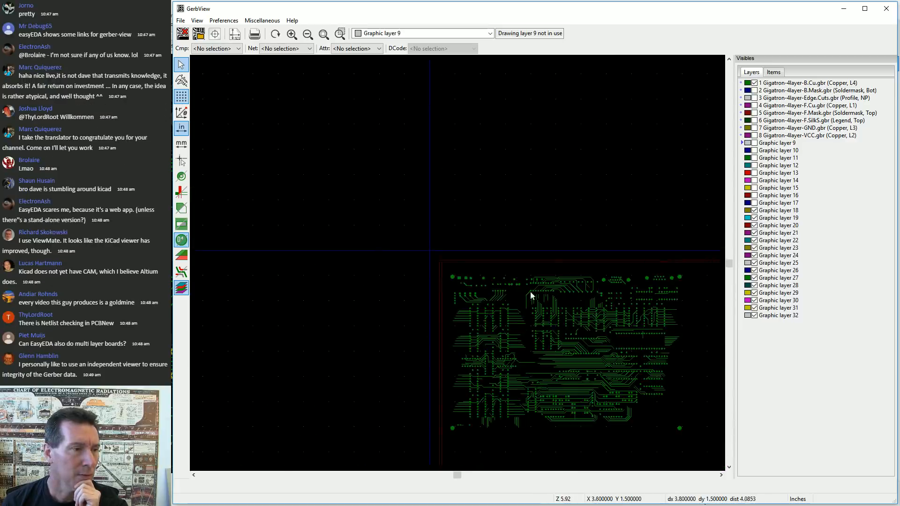
scroll(531, 295, down, 6)
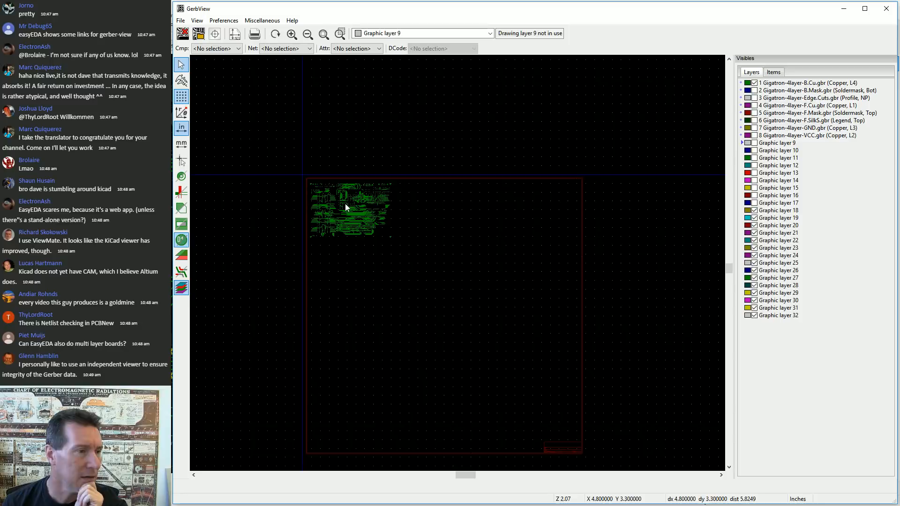
scroll(345, 203, up, 18)
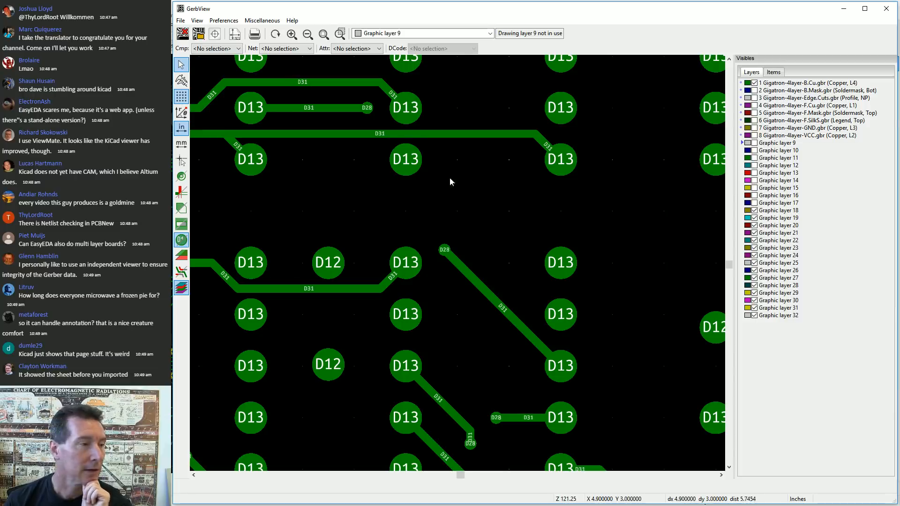
scroll(457, 263, down, 9)
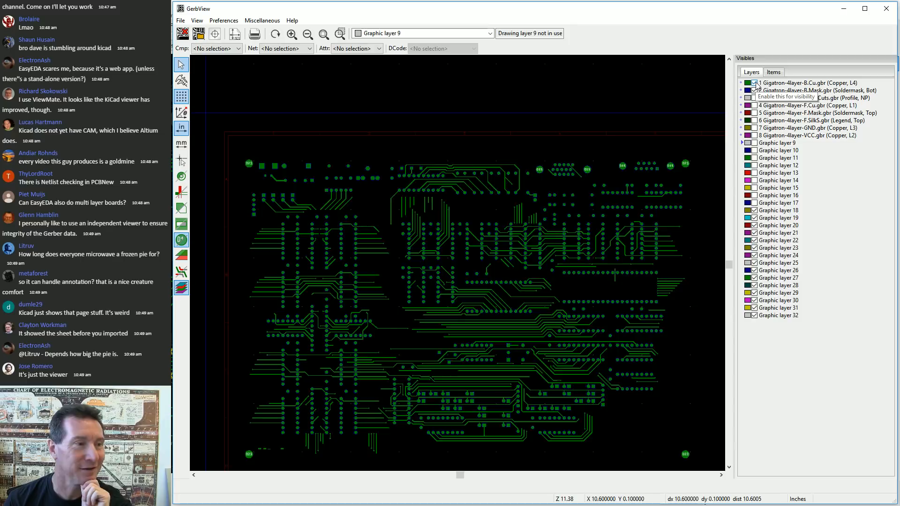
Hide the bottom copper layer and view the bottom soldermask on its own before hiding it too
click(755, 83)
click(755, 90)
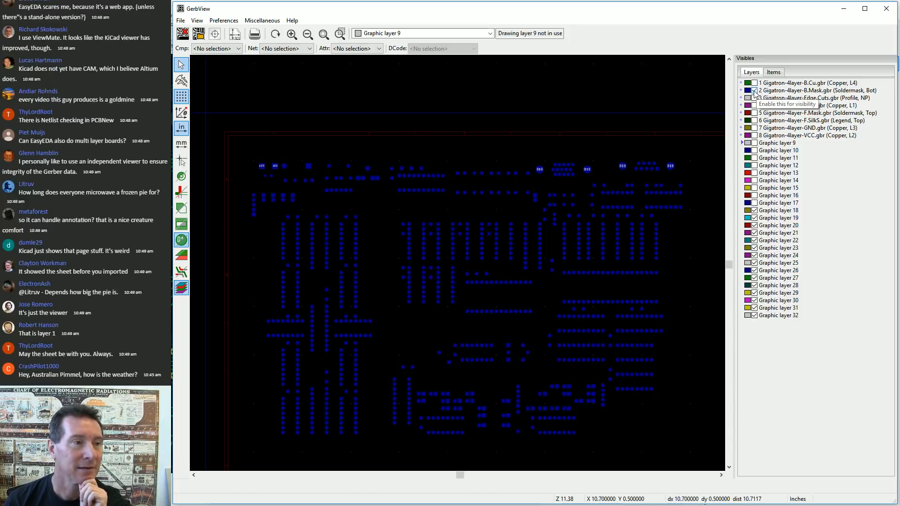
click(755, 91)
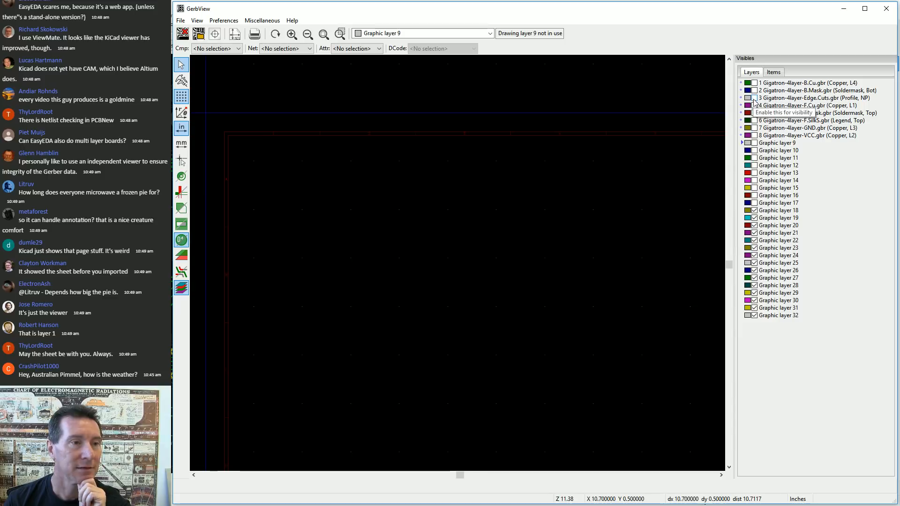
Show the Edge.Cuts outline together with the top copper layer, F.Cu, and inspect the top tracks and pads up close
click(755, 98)
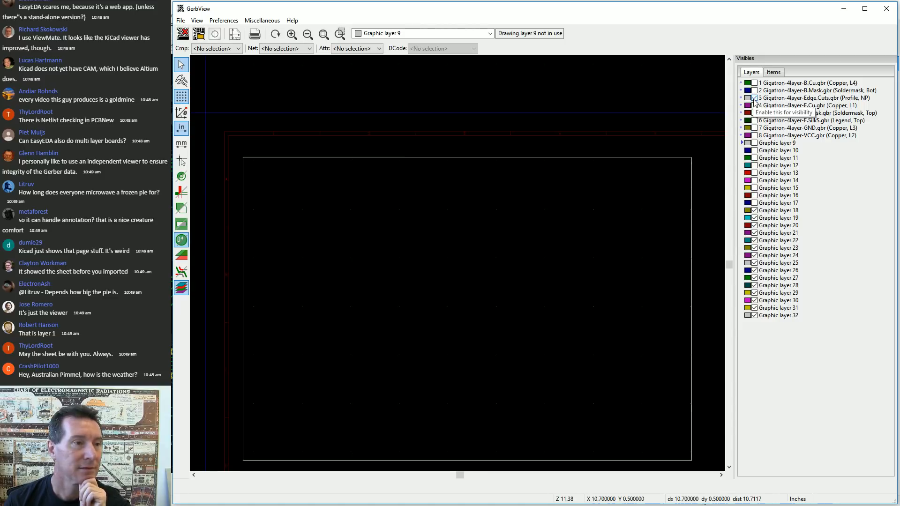
click(754, 98)
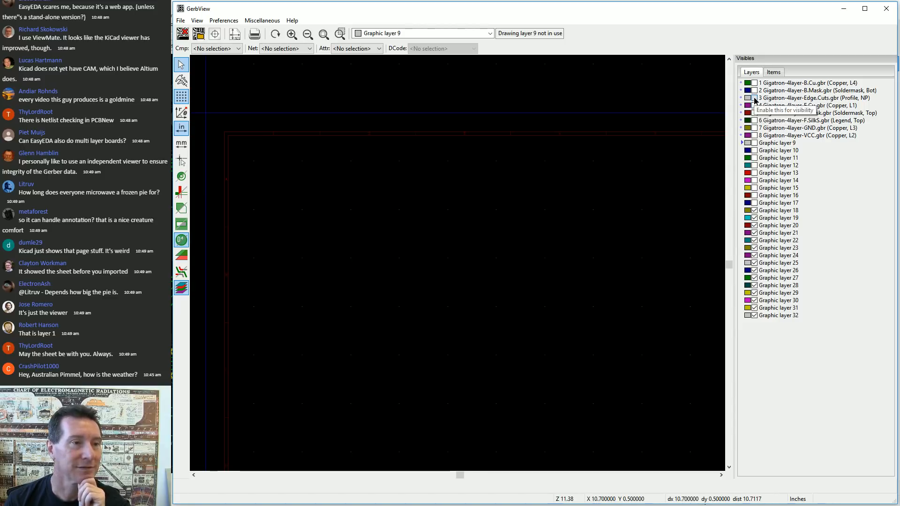
click(755, 98)
click(755, 106)
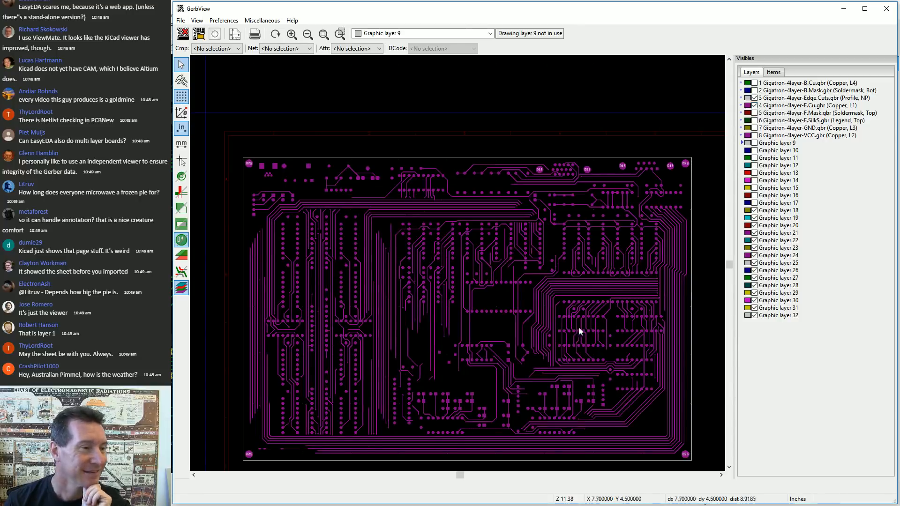
scroll(458, 262, up, 8)
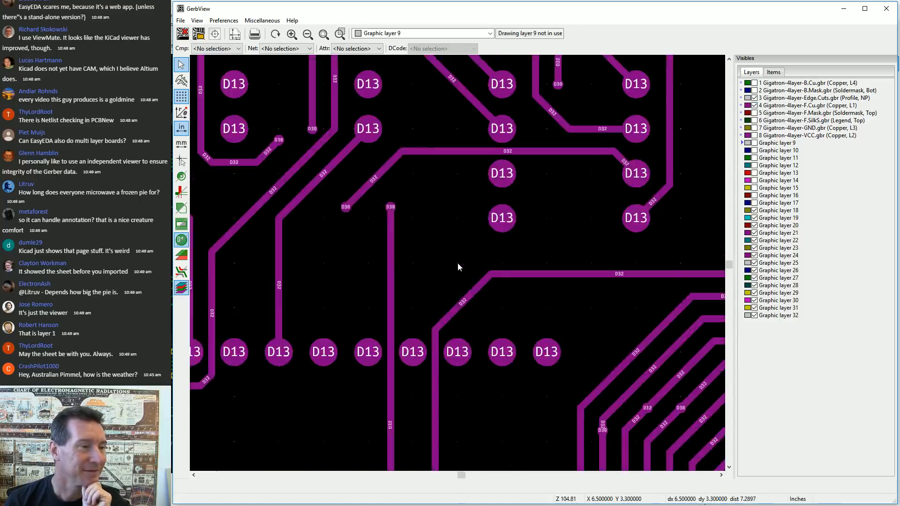
scroll(458, 263, down, 7)
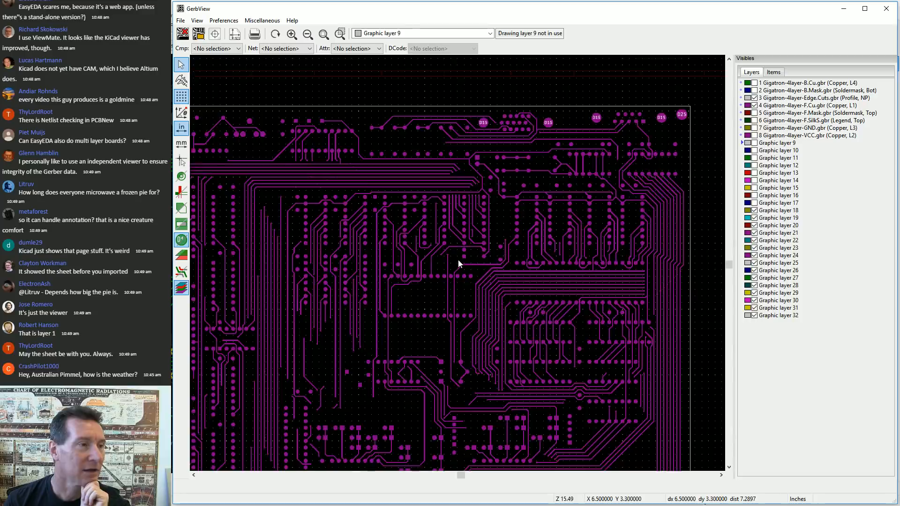
scroll(458, 263, down, 3)
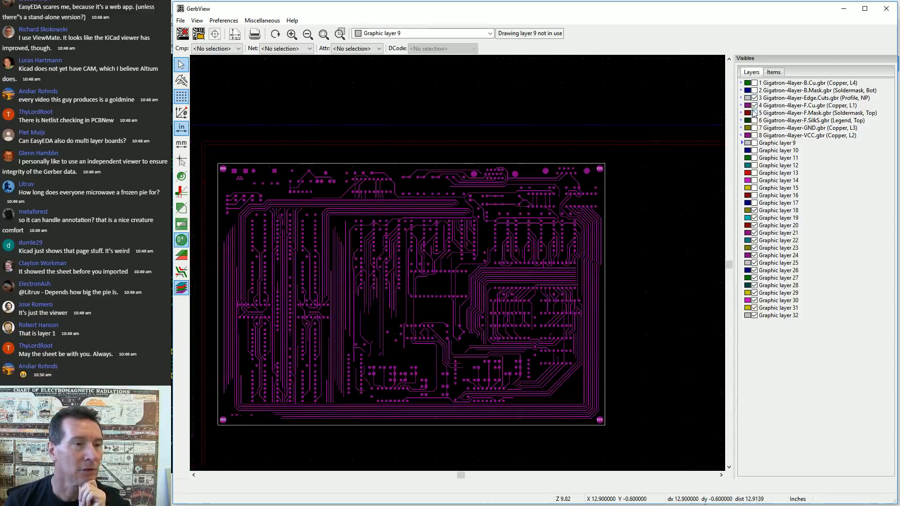
Hide the top copper, check the top soldermask, and leave the F.SilkS and GND layers shown with the board outline
click(754, 105)
click(755, 113)
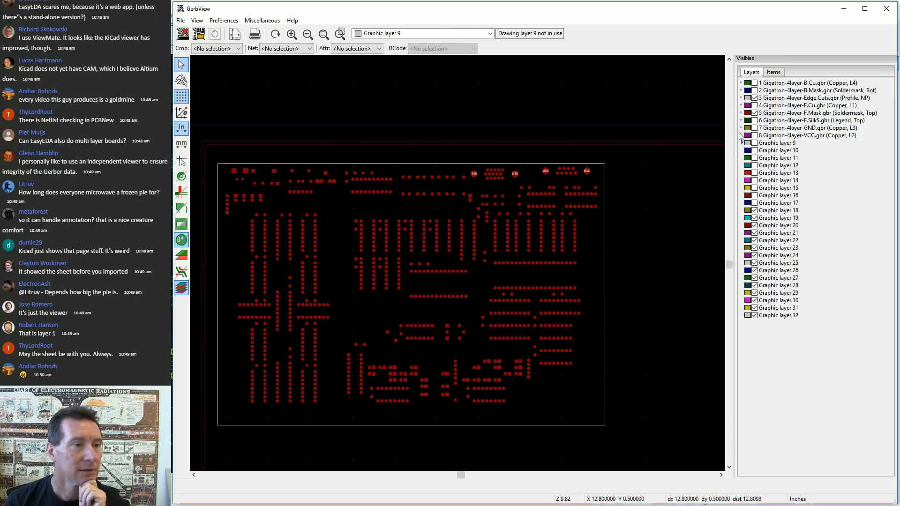
click(754, 120)
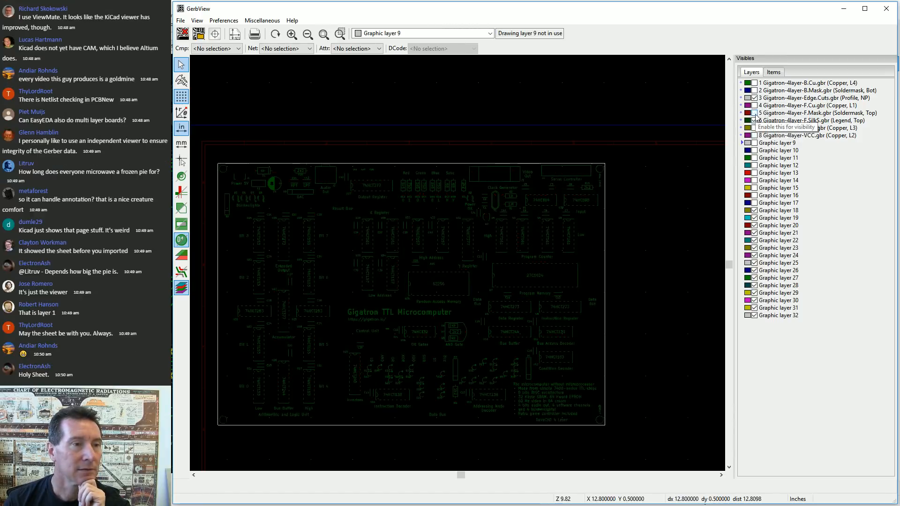
click(755, 113)
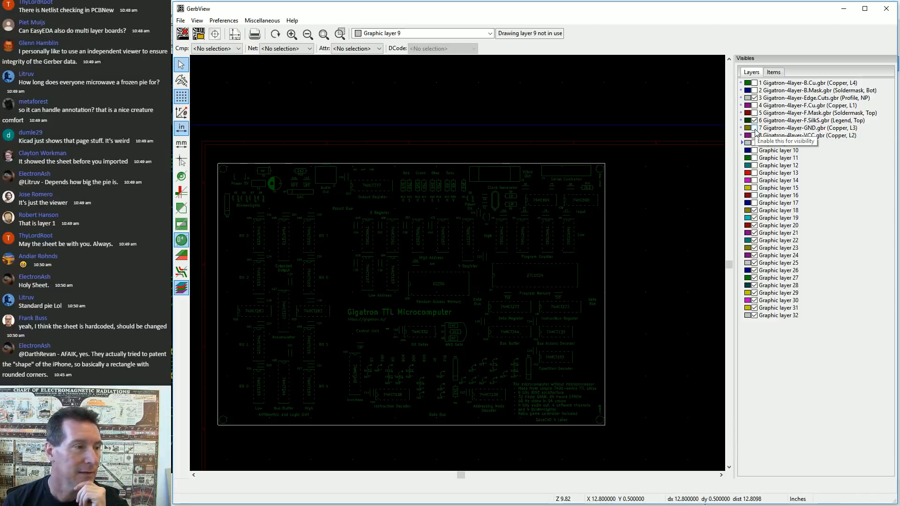
click(755, 129)
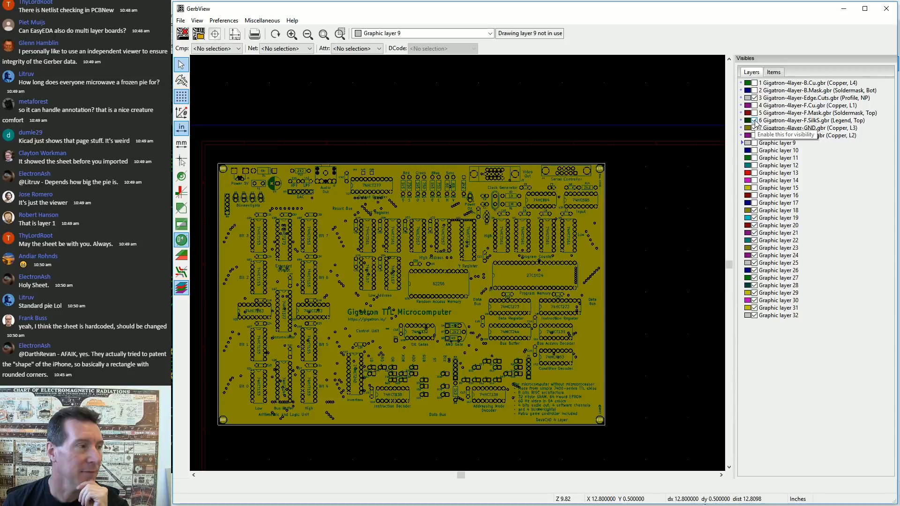
Examine the GND plane's clearance from the board edge and around the pads of the J4 Serial Controller connector
scroll(540, 170, up, 5)
scroll(458, 267, up, 6)
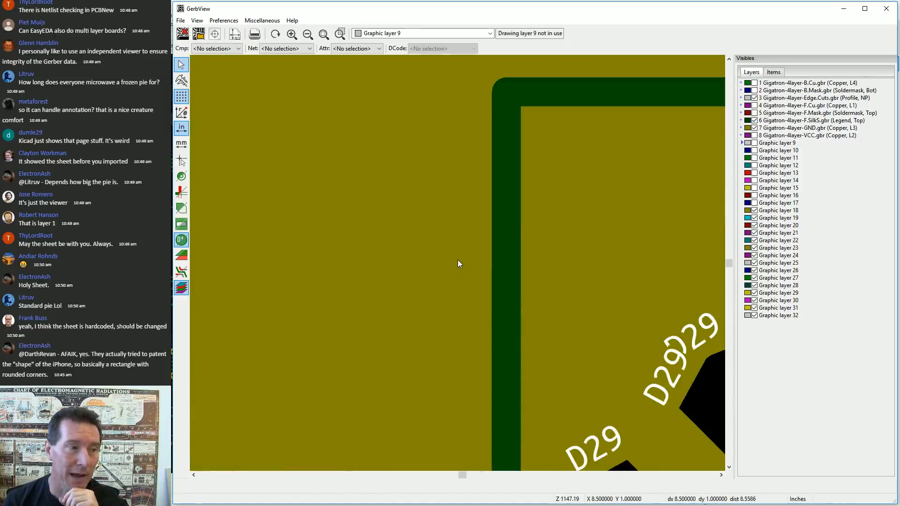
scroll(457, 259, down, 2)
scroll(513, 201, down, 3)
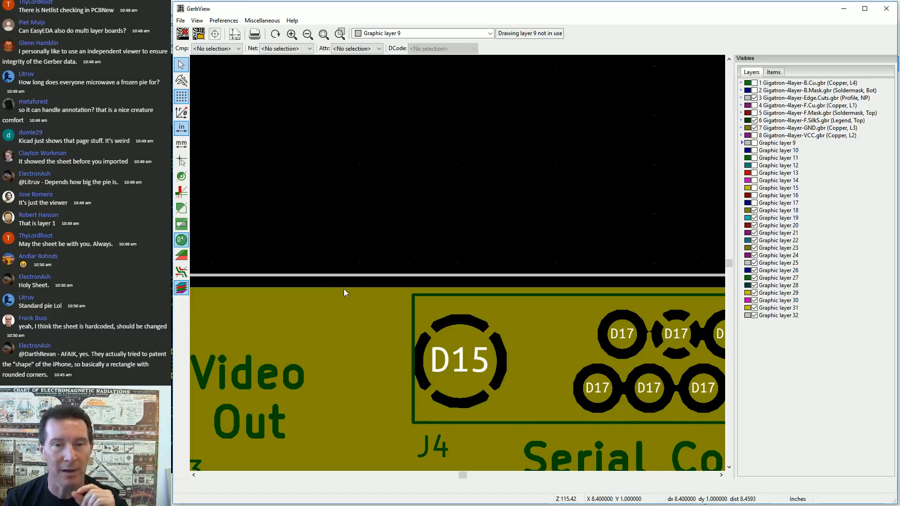
scroll(457, 267, down, 9)
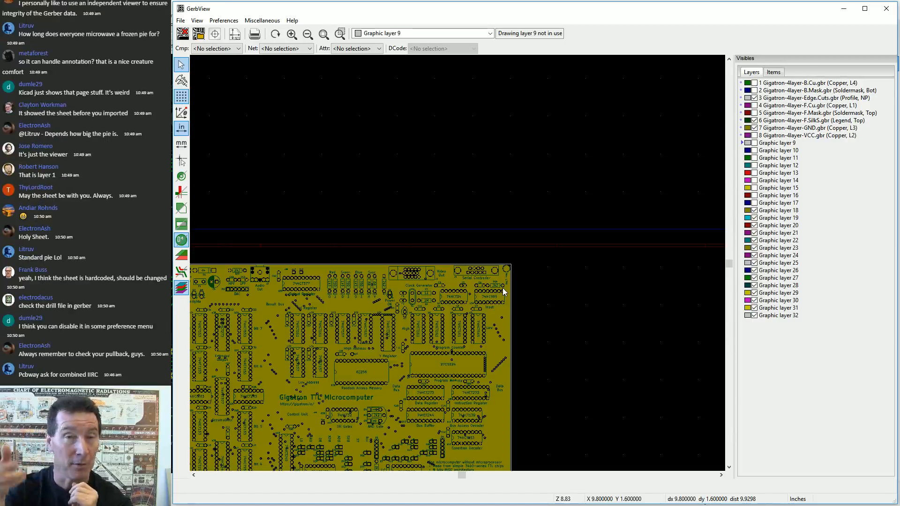
scroll(458, 263, up, 10)
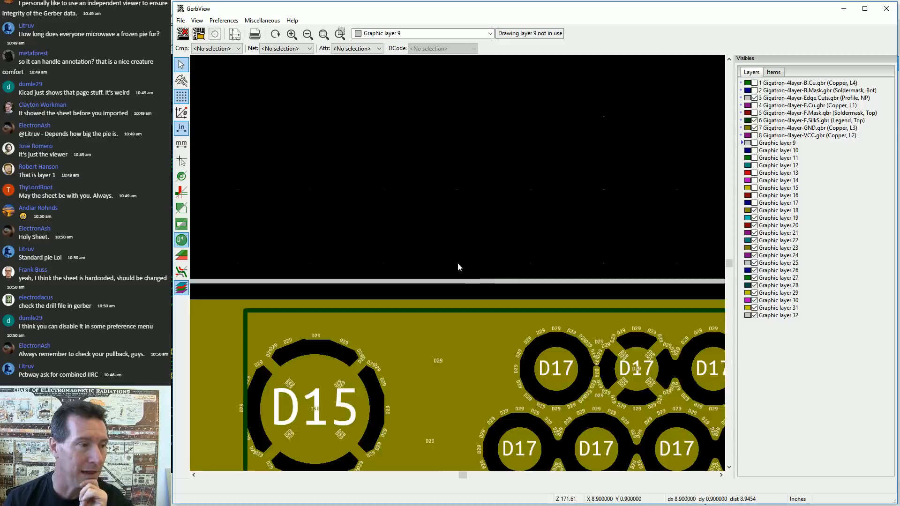
scroll(455, 260, down, 5)
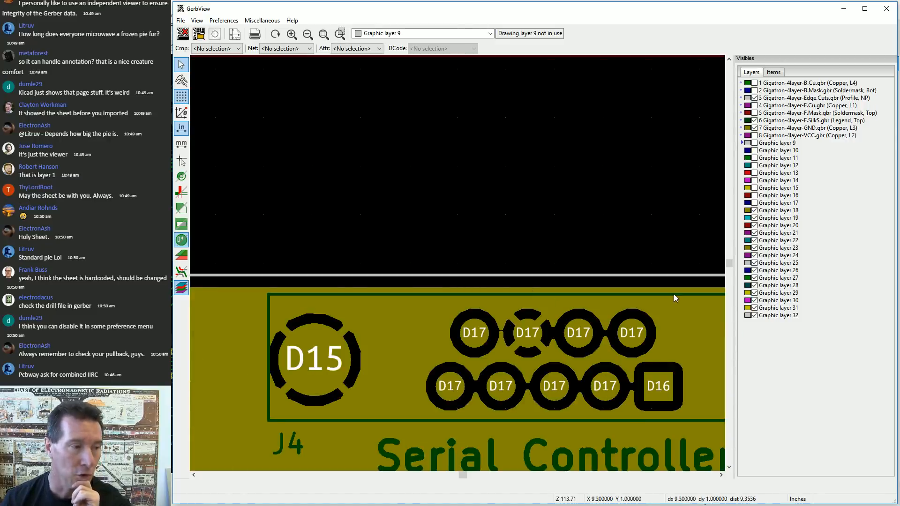
scroll(623, 290, down, 3)
scroll(652, 284, up, 2)
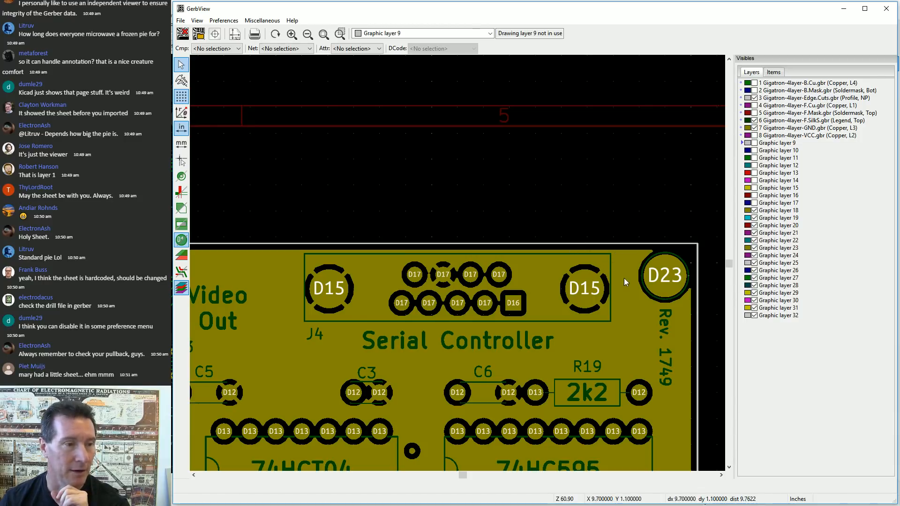
Inspect the GND plane and silkscreen around the Rev. 1749 text and the D23 corner hole beside the board edge
scroll(626, 282, down, 3)
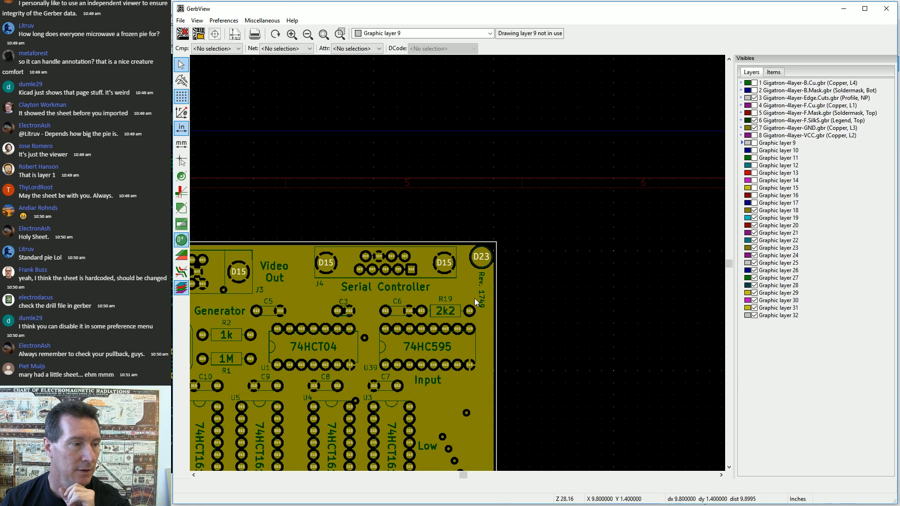
scroll(457, 263, up, 5)
scroll(456, 262, up, 1)
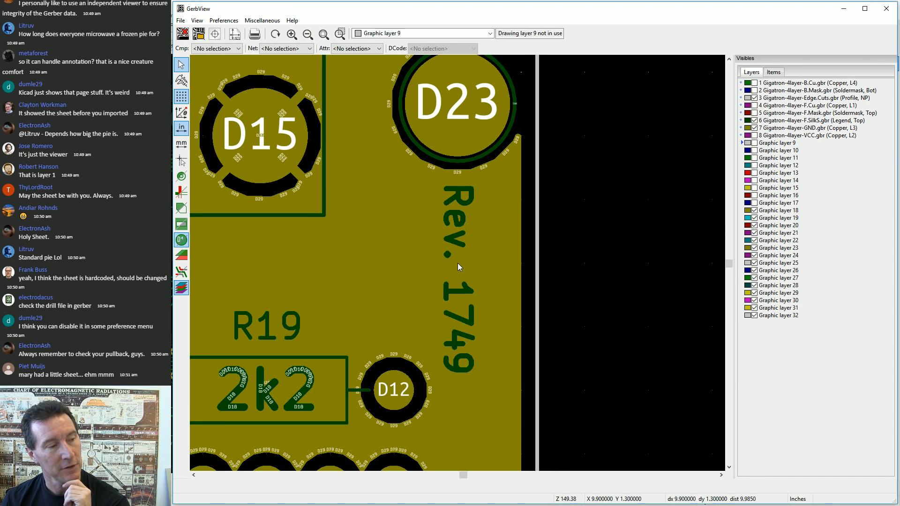
scroll(458, 263, up, 2)
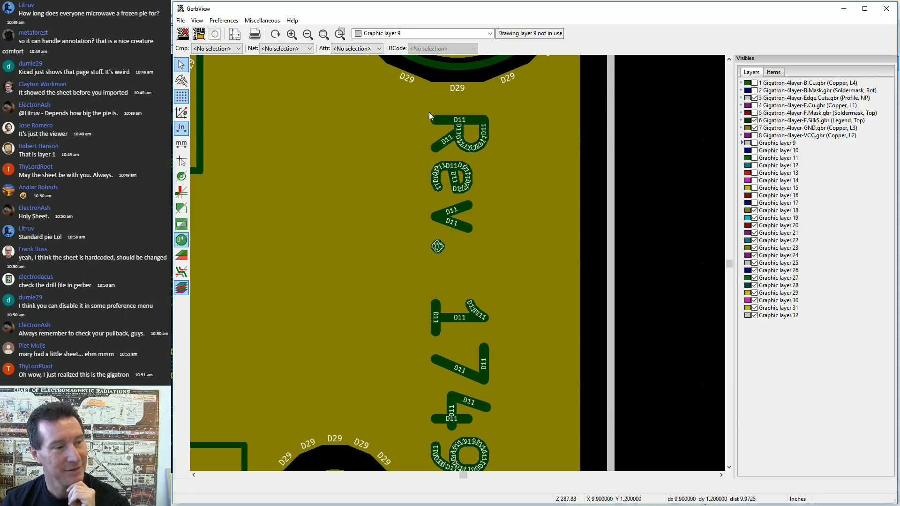
scroll(411, 186, down, 1)
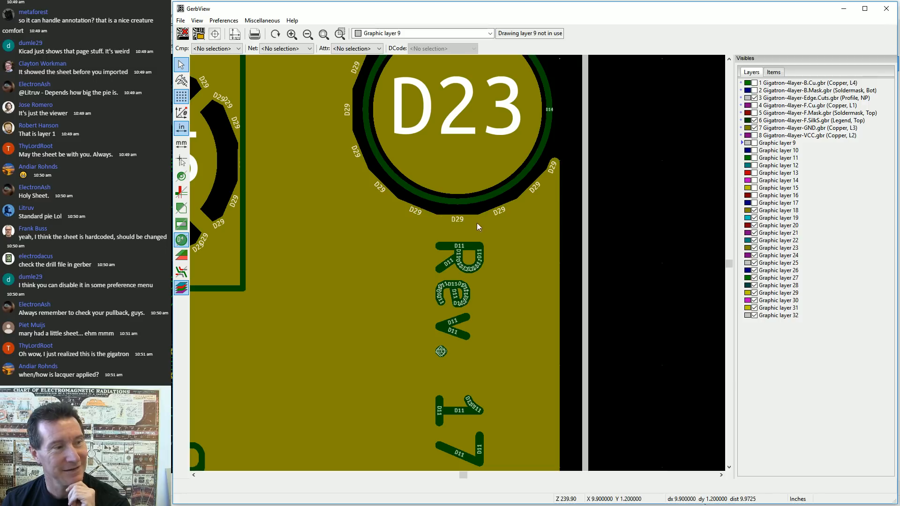
scroll(458, 266, down, 3)
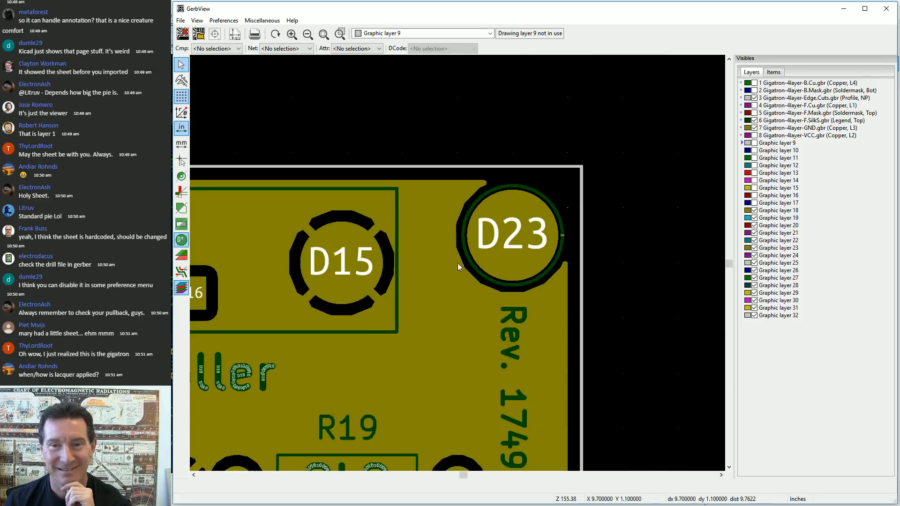
Examine the thermal relief spokes and faceted clearance around the J4 connector's D15 mounting pad nearest the board corner
scroll(458, 267, up, 5)
scroll(457, 266, up, 8)
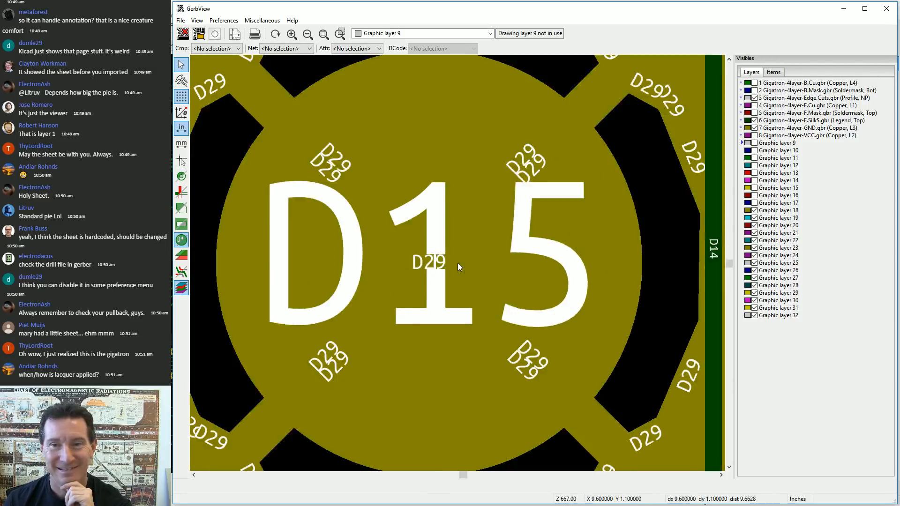
scroll(458, 267, down, 6)
scroll(458, 264, down, 2)
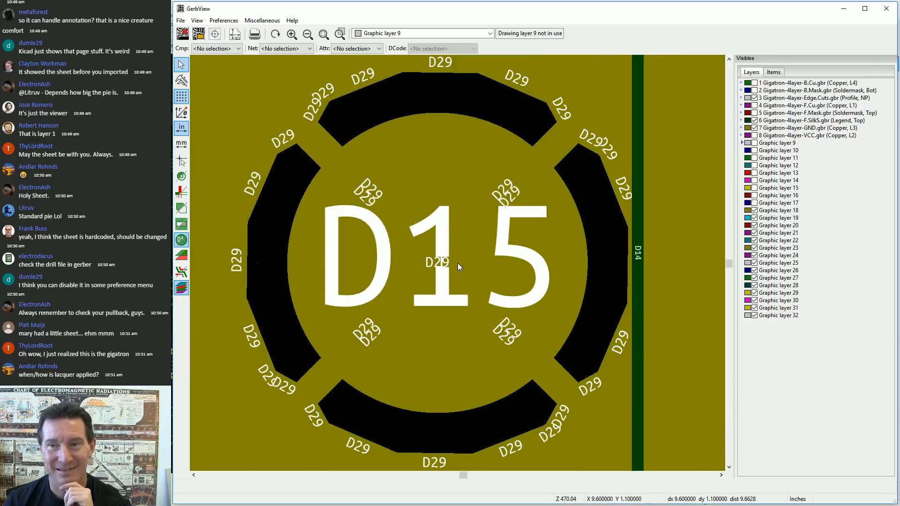
scroll(458, 265, down, 2)
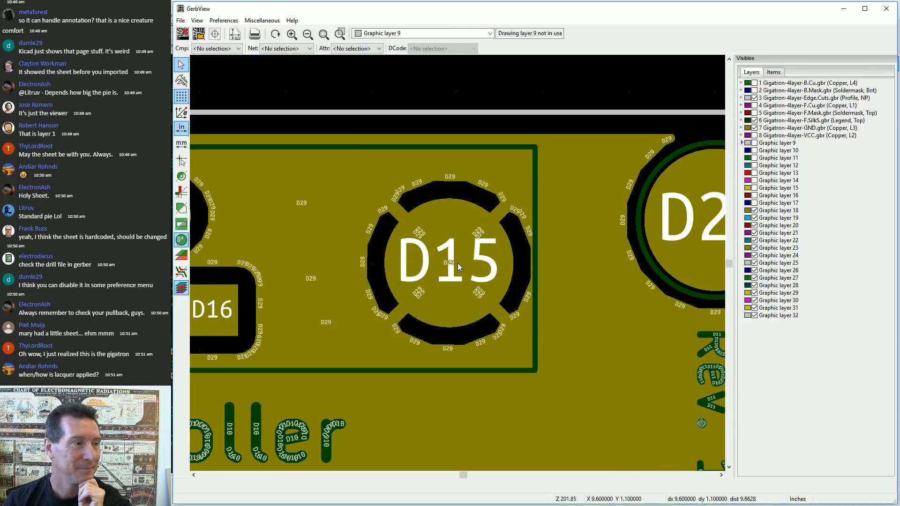
scroll(457, 263, down, 1)
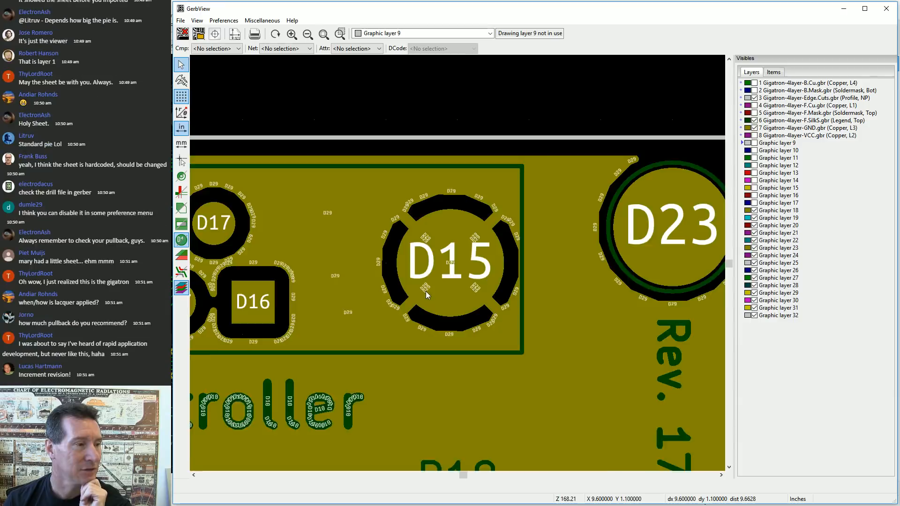
scroll(458, 263, up, 10)
scroll(457, 263, down, 4)
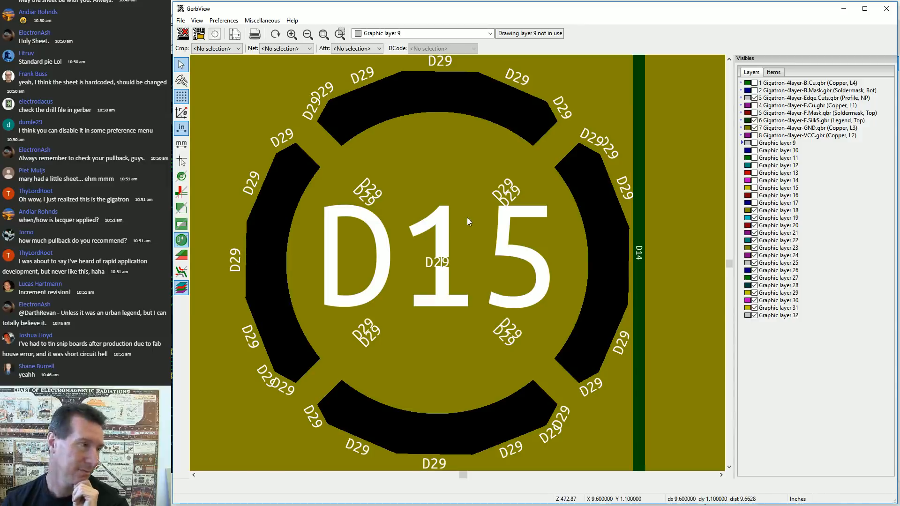
scroll(457, 263, down, 6)
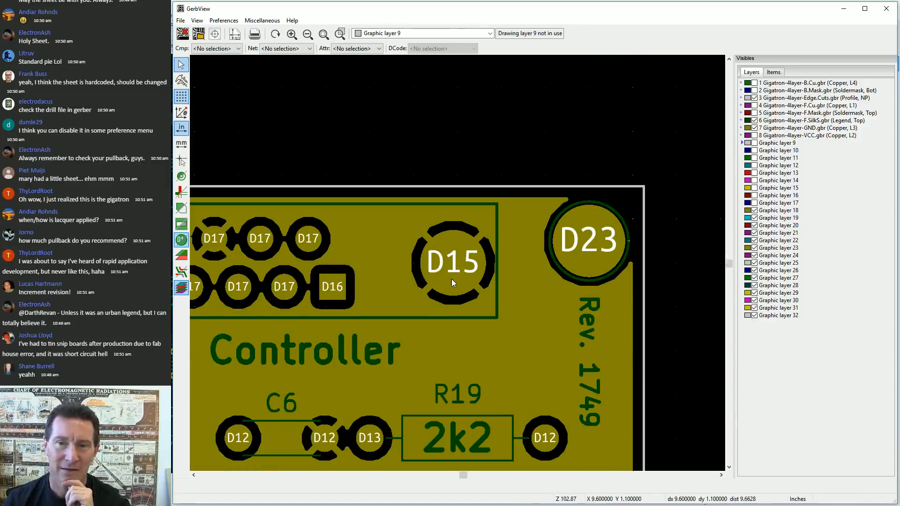
scroll(457, 265, down, 4)
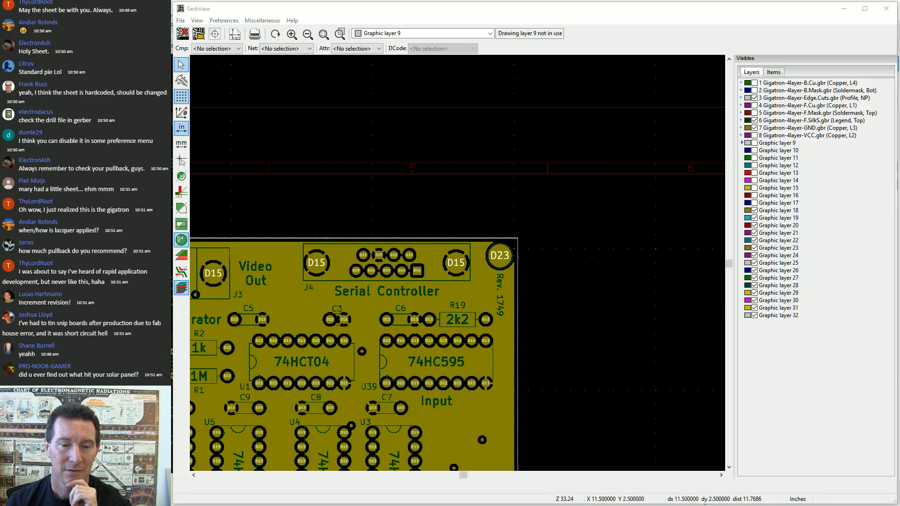
Switch to the PCB editor, examine the J4 mounting pad and corner hole there, and return to GerbView
key(alt+Tab)
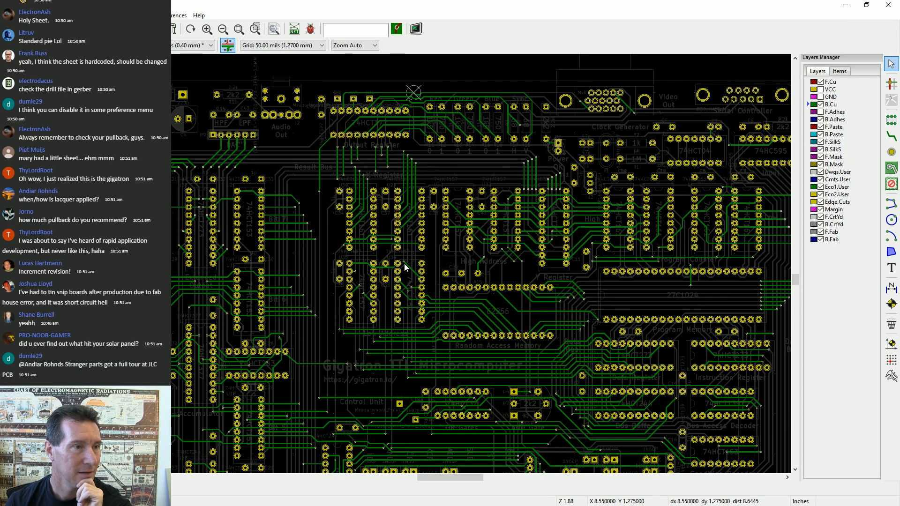
scroll(686, 125, up, 5)
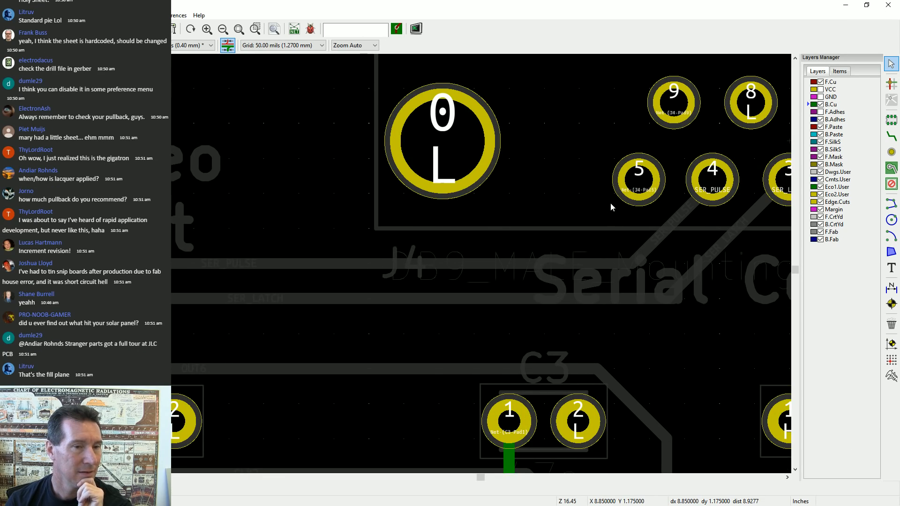
middle_drag(595, 185, 266, 295)
middle_drag(630, 265, 374, 270)
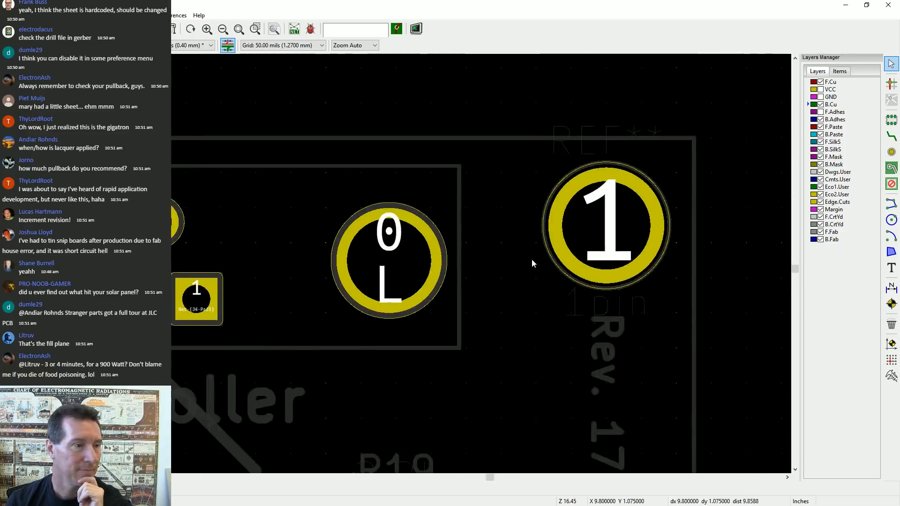
scroll(388, 265, up, 1)
scroll(403, 268, down, 2)
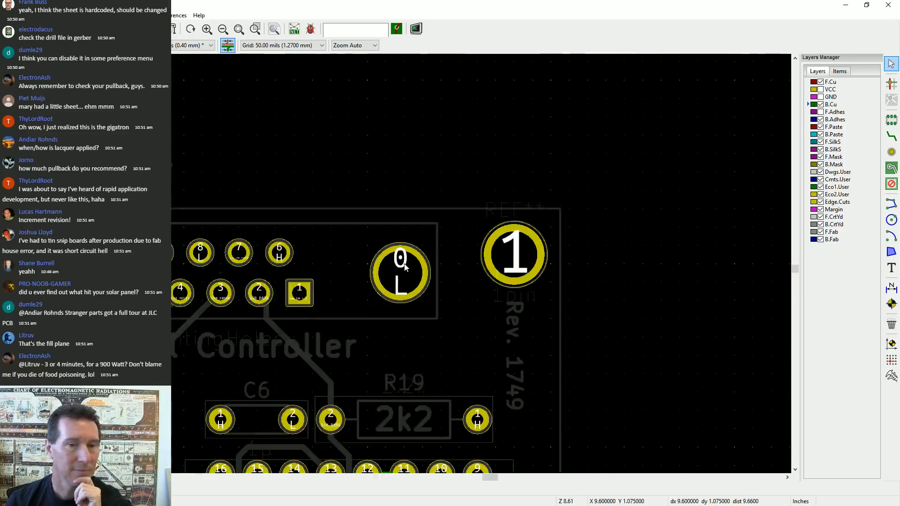
scroll(407, 272, down, 5)
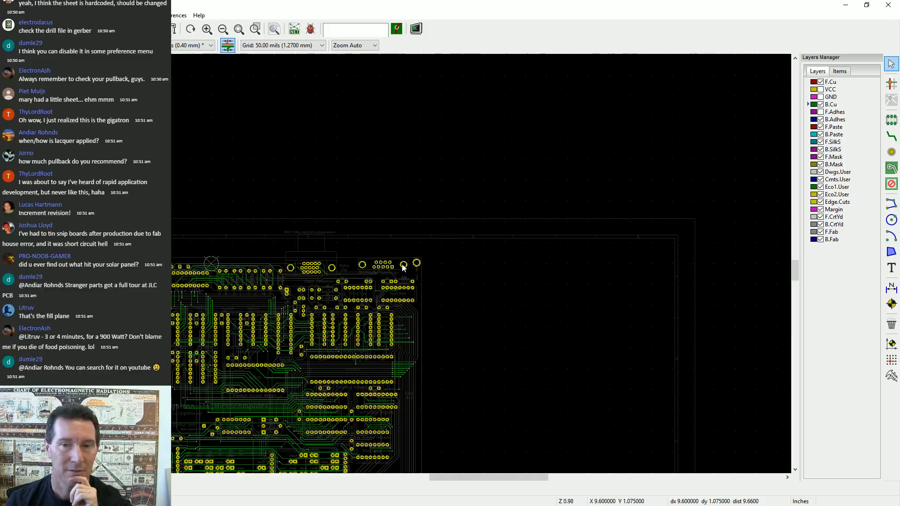
click(846, 9)
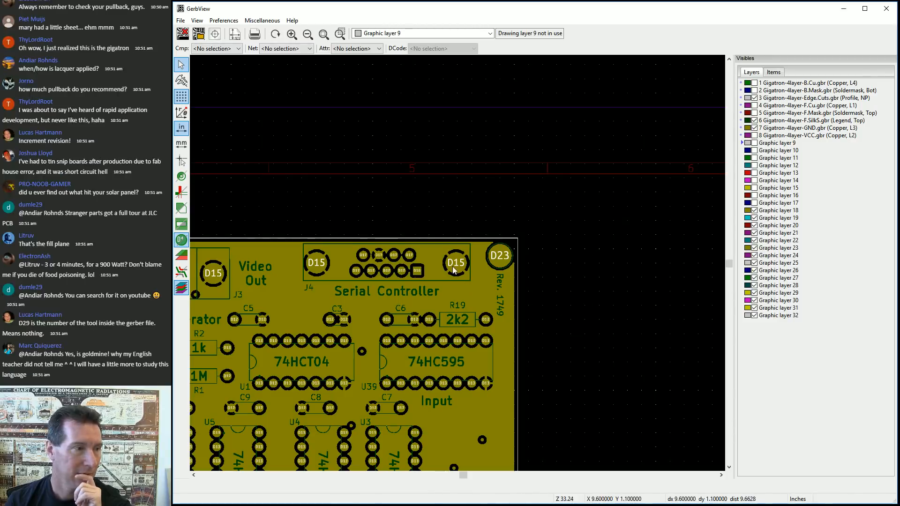
Take another close look at the segmented arcs of the GND thermal relief on J4's D15 mounting pad
scroll(458, 265, up, 3)
scroll(459, 266, up, 6)
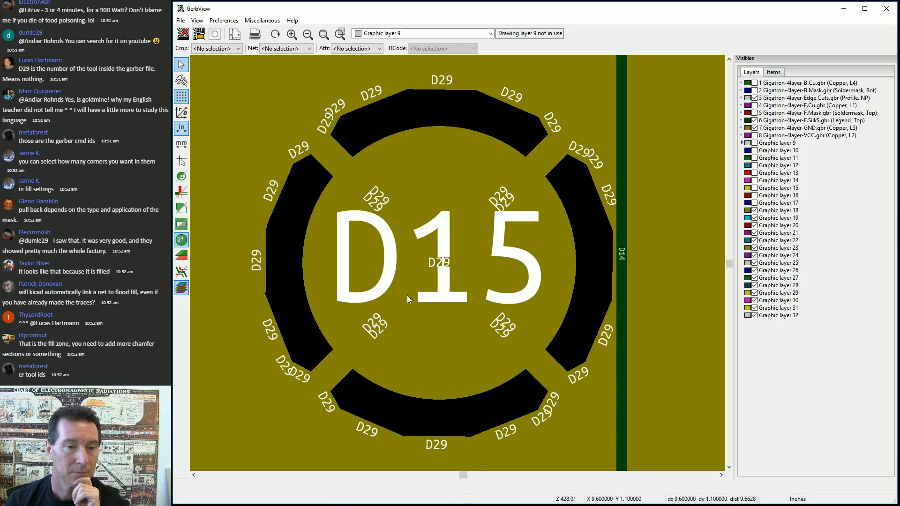
scroll(399, 235, down, 1)
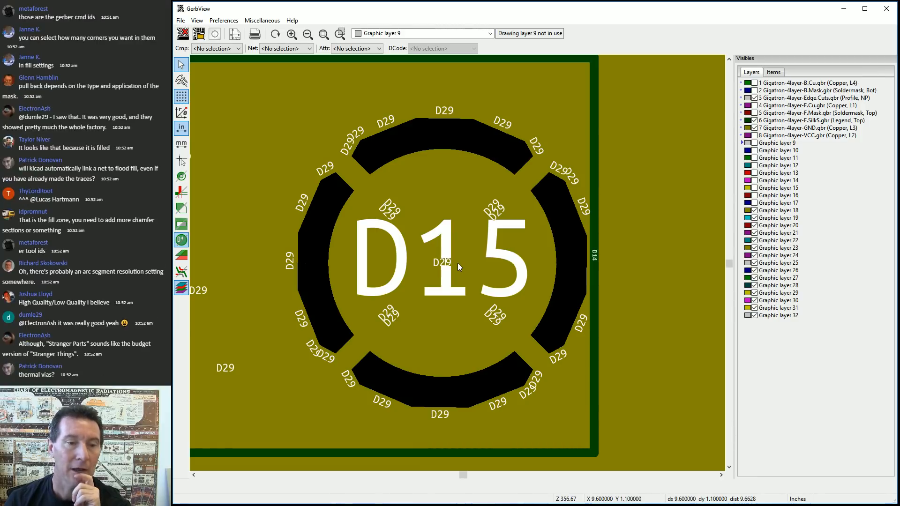
scroll(458, 263, down, 5)
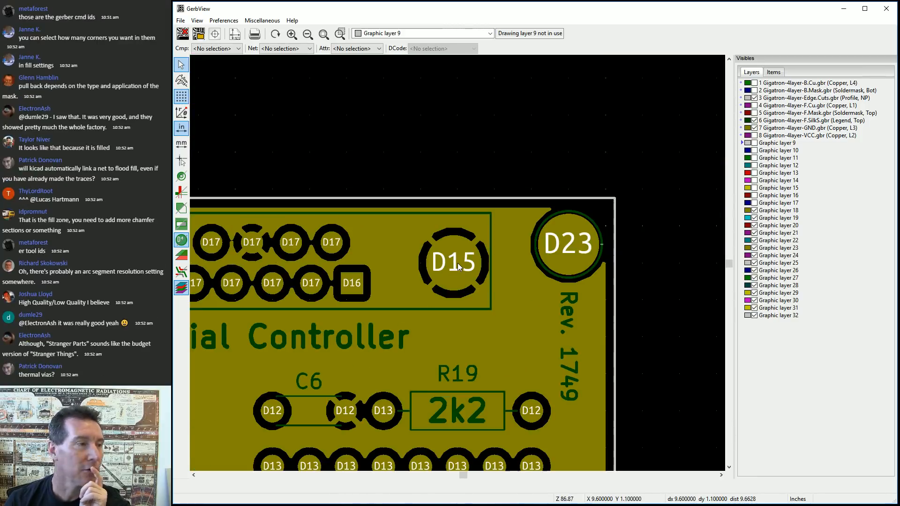
click(198, 21)
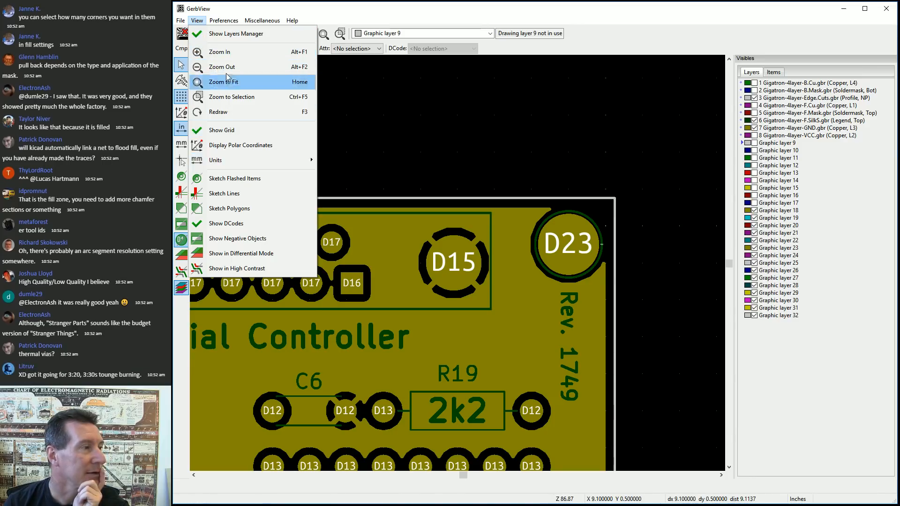
mouse_move(223, 20)
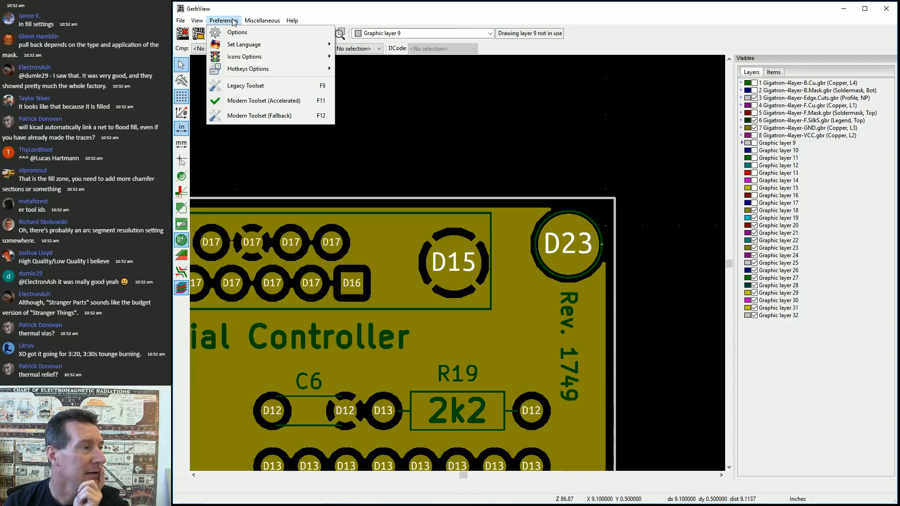
mouse_move(261, 22)
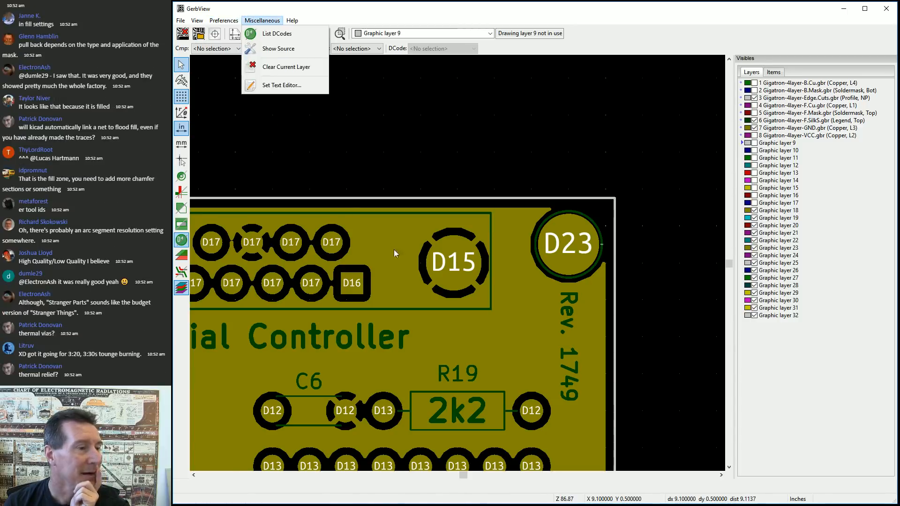
click(476, 171)
Look over the GND plane around the 74HCT161 program counter chips and the vias near the board edge
scroll(457, 265, down, 8)
scroll(458, 263, up, 4)
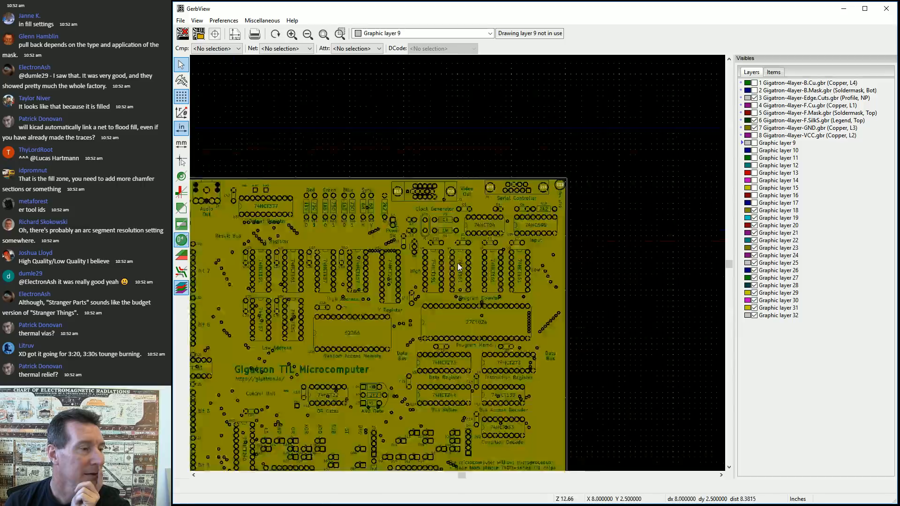
scroll(614, 262, up, 5)
scroll(458, 266, down, 3)
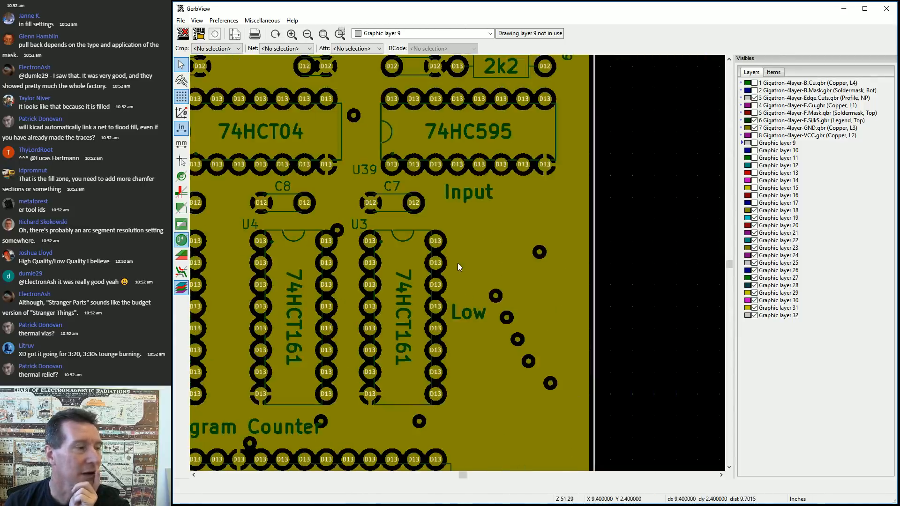
scroll(458, 263, down, 1)
scroll(458, 263, down, 4)
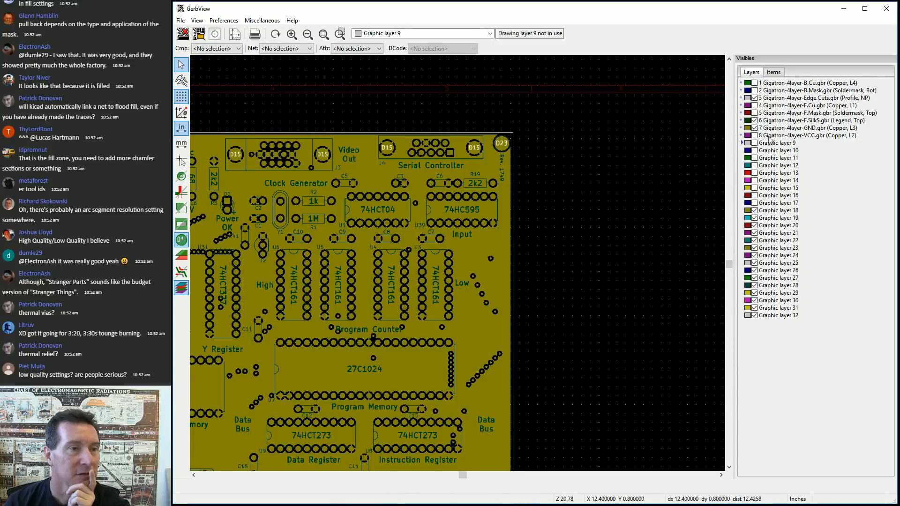
Hide the GND layer with the VCC layer shown, and check the VCC plane around R19 and the 74HC595
click(755, 128)
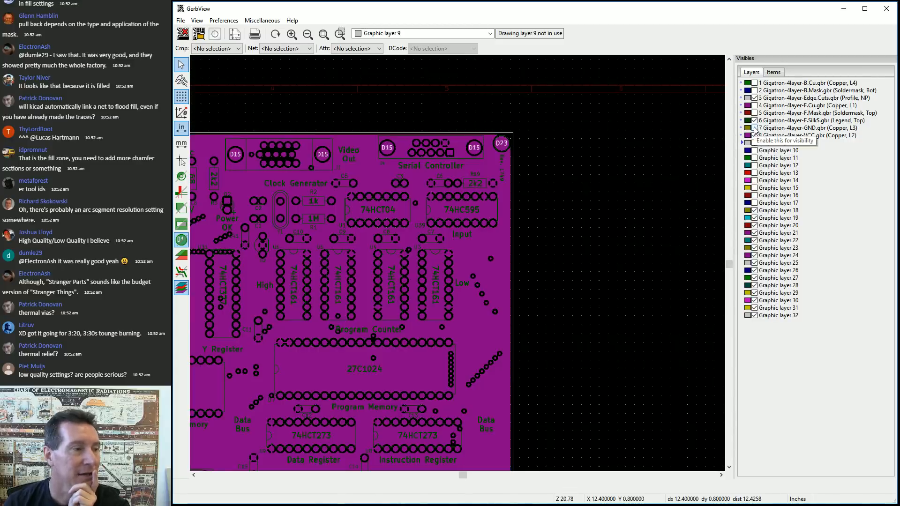
scroll(485, 166, up, 1)
scroll(458, 267, up, 7)
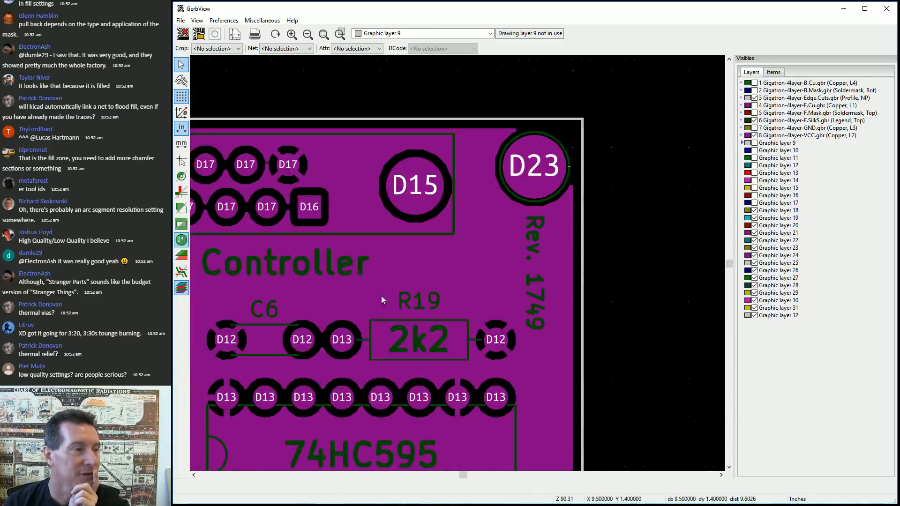
scroll(382, 246, up, 11)
scroll(458, 262, down, 17)
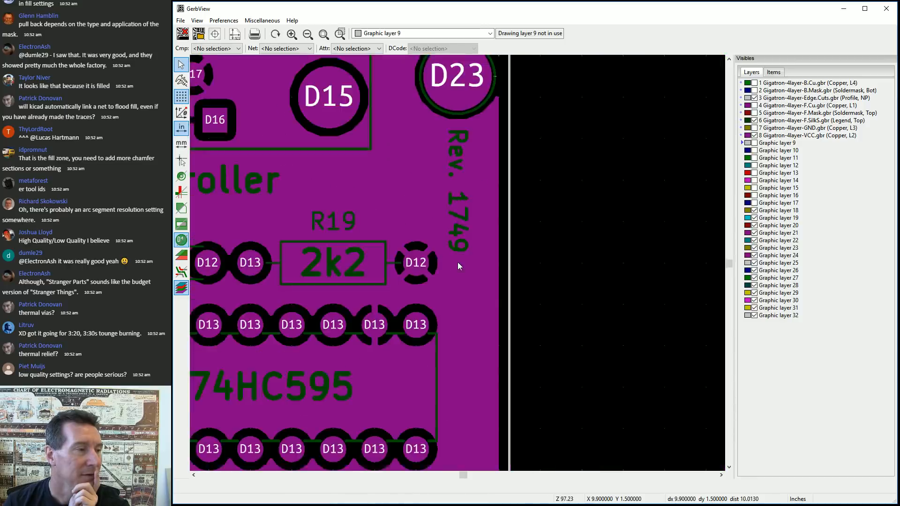
Follow the VCC plane across the board to the Power 5V corner and inspect the pads around J1, D1 and F1
middle_drag(287, 299, 587, 272)
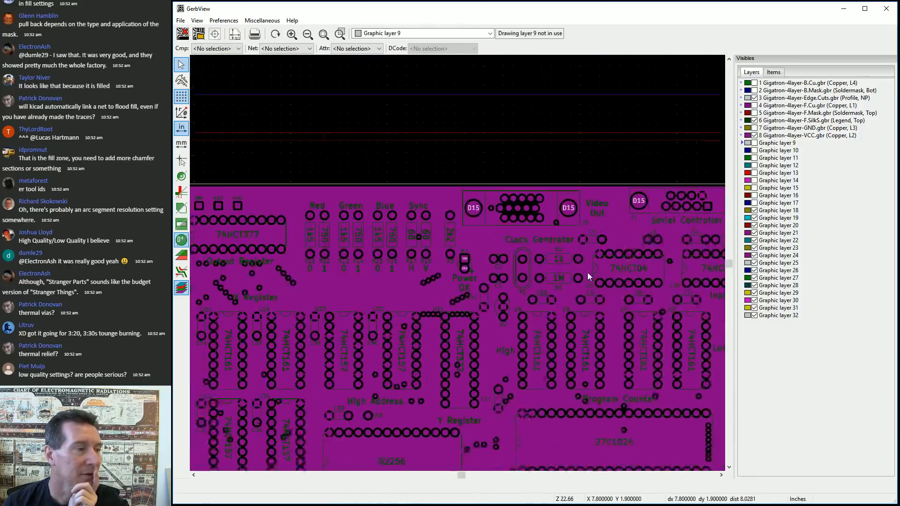
middle_drag(403, 261, 645, 227)
middle_drag(394, 226, 651, 228)
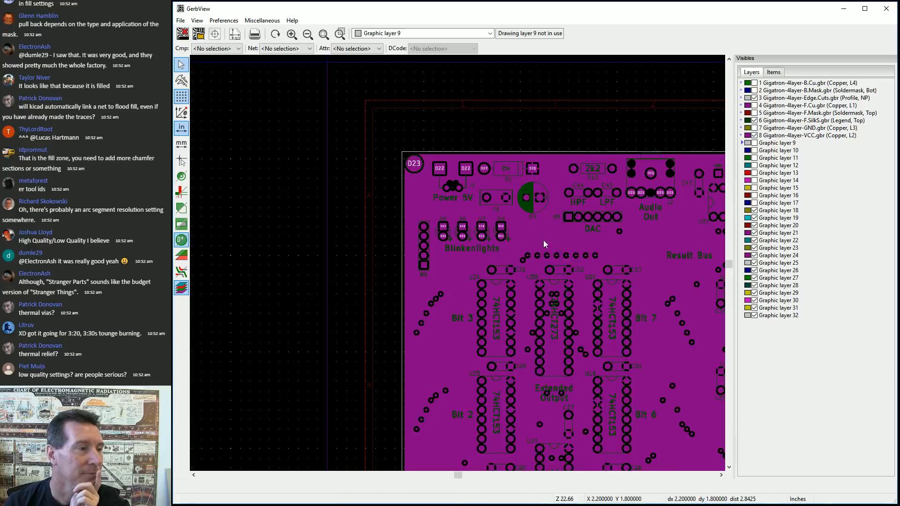
middle_drag(579, 248, 645, 244)
scroll(645, 246, up, 1)
scroll(377, 190, up, 8)
scroll(459, 264, down, 11)
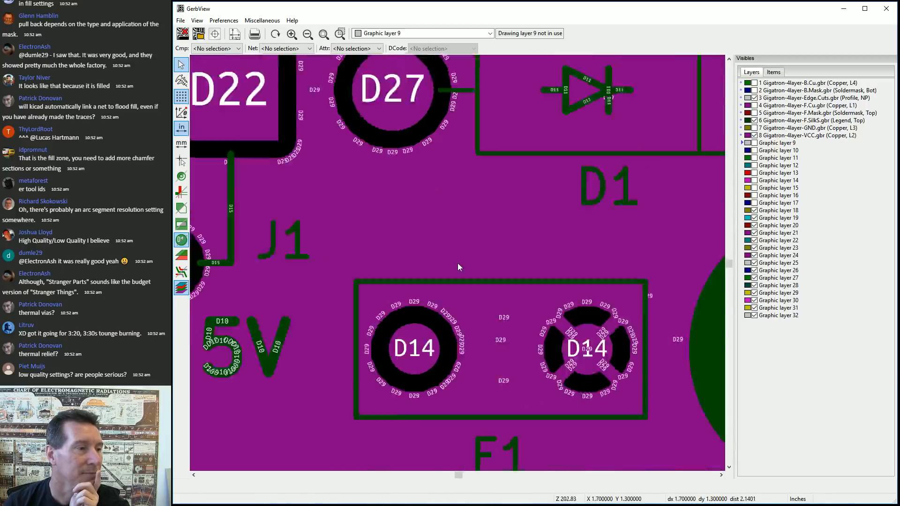
middle_drag(606, 308, 457, 181)
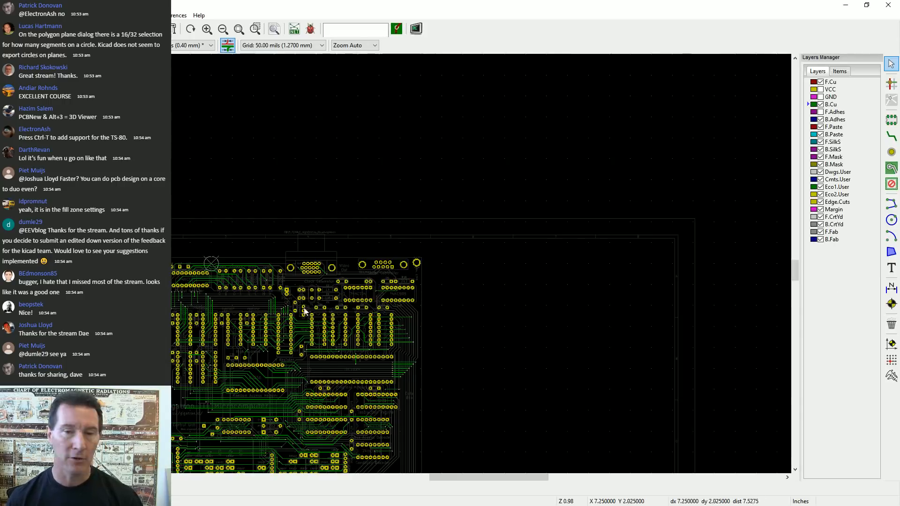
Bring the entire Gigatron board outline into view in the PCB editor
middle_drag(287, 337, 554, 221)
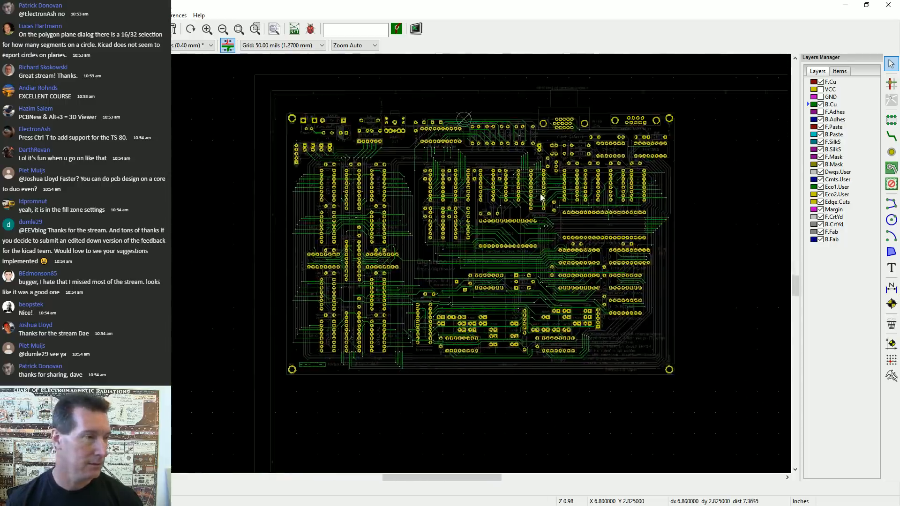
scroll(554, 221, up, 3)
scroll(406, 267, down, 3)
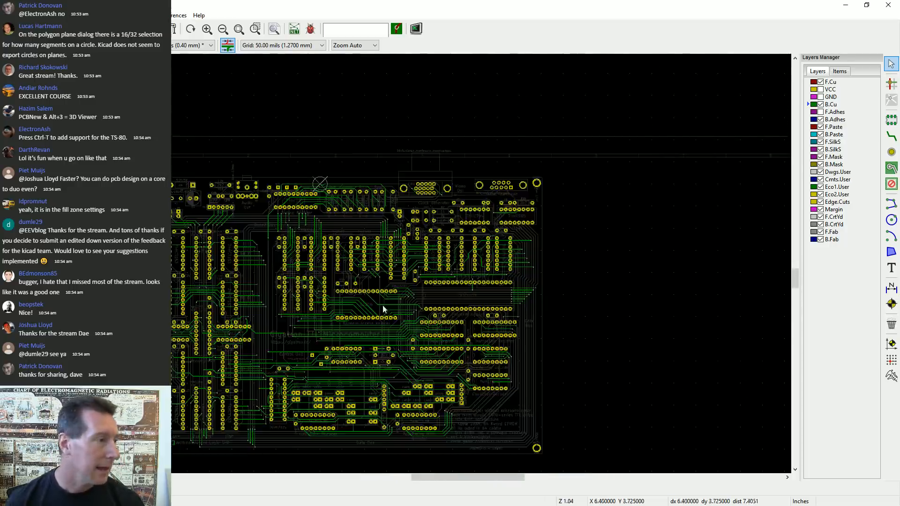
scroll(382, 318, up, 1)
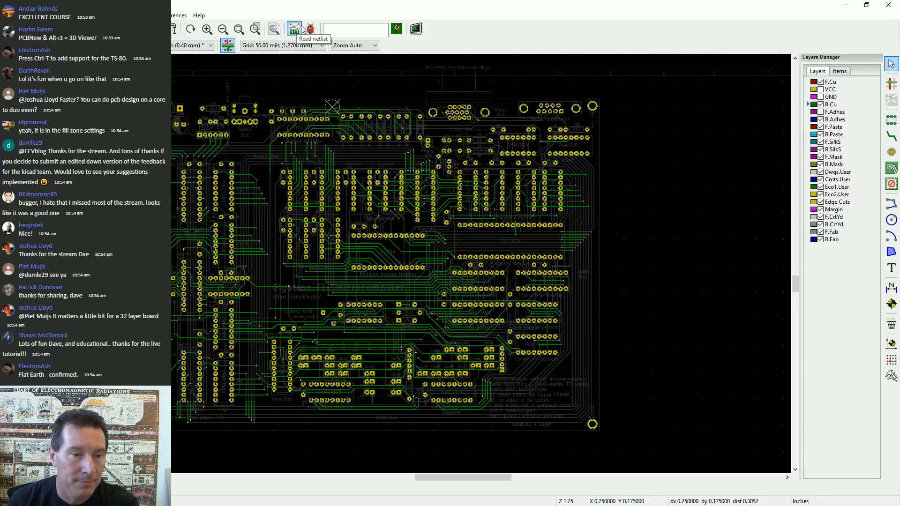
click(149, 15)
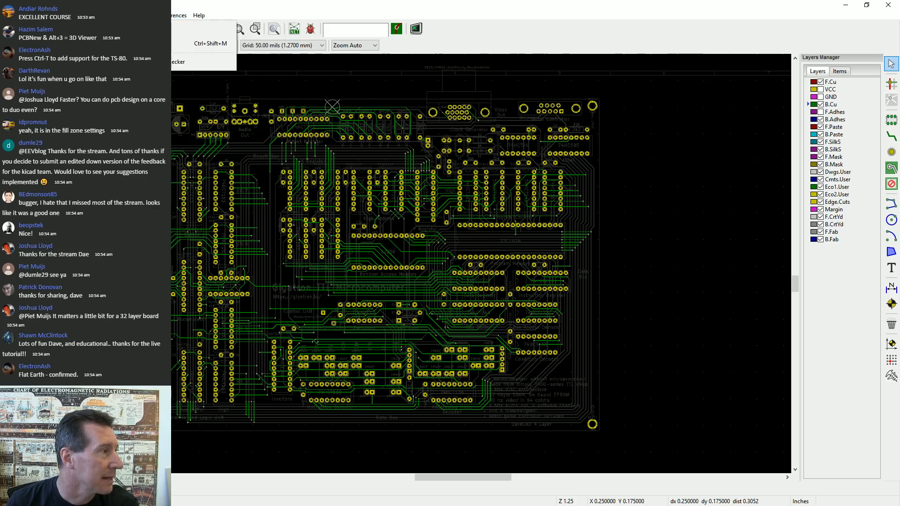
mouse_move(122, 15)
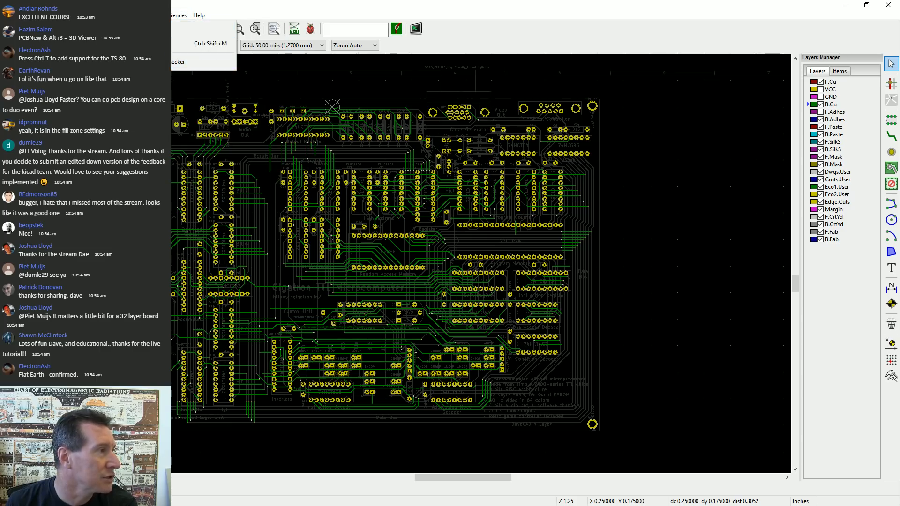
mouse_move(177, 17)
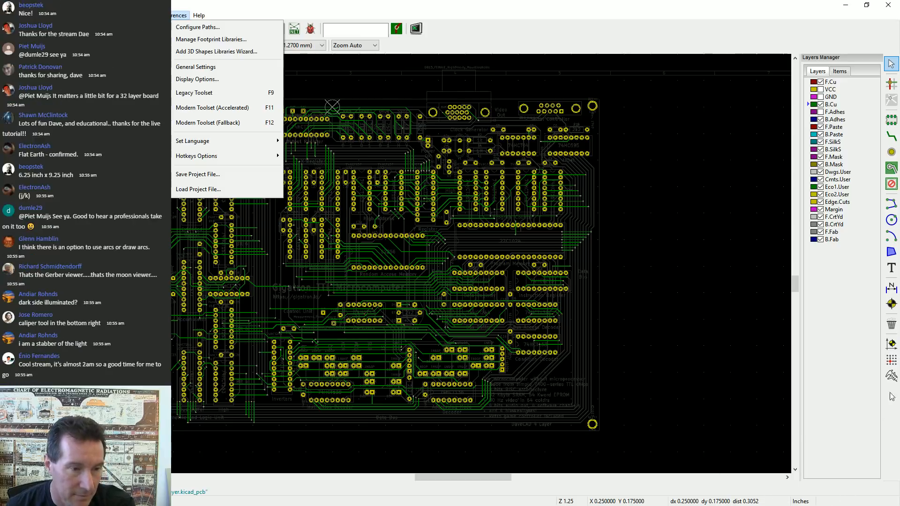
Measure the length of the board outline's bottom edge from corner to corner
click(892, 377)
click(892, 377)
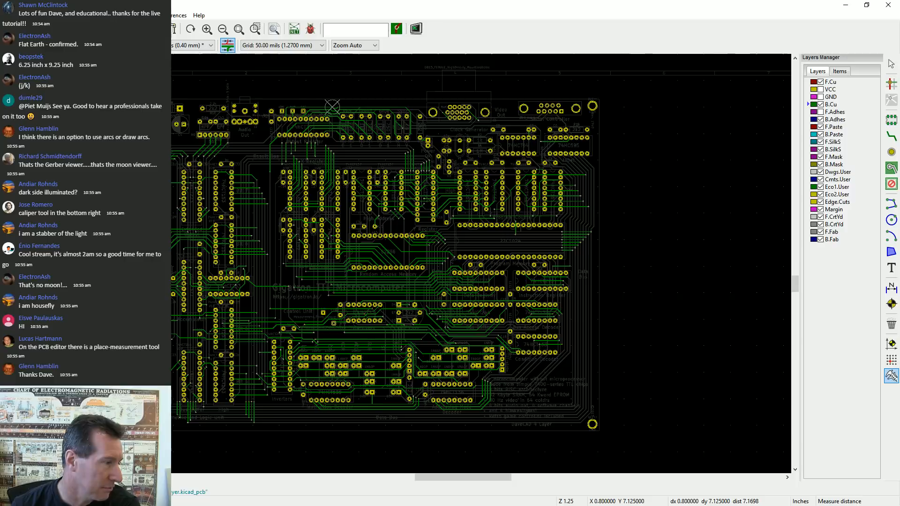
click(108, 428)
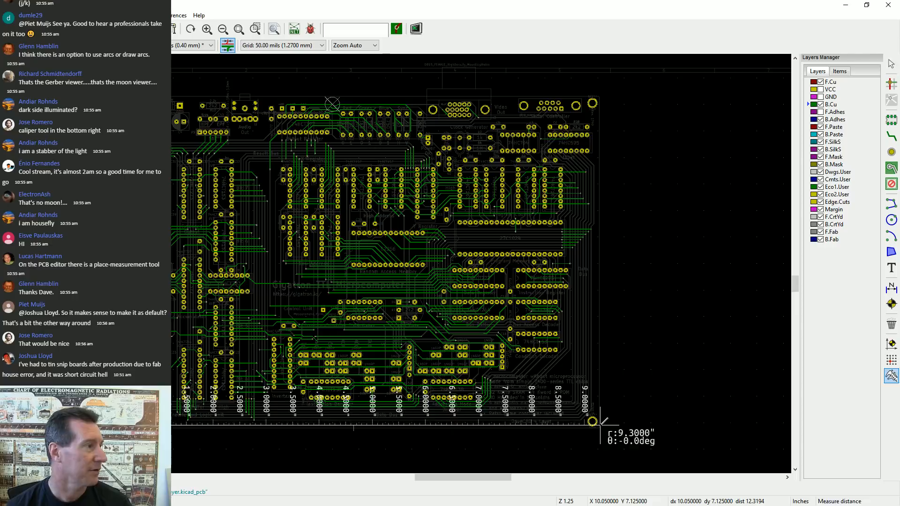
key(Escape)
Switch the units to millimetres, make Edge.Cuts the active layer, and ready the distance measurement at the board's lower-left corner
click(8, 127)
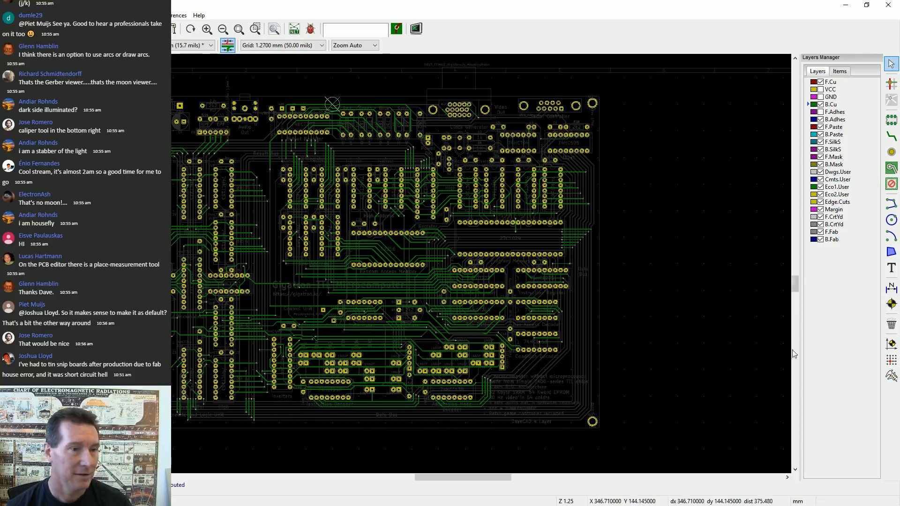
click(891, 375)
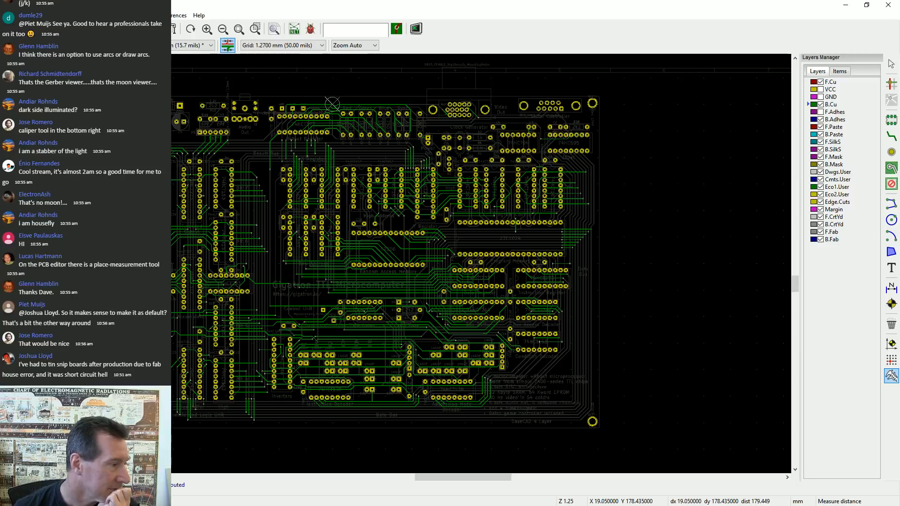
scroll(117, 424, up, 5)
scroll(451, 228, up, 3)
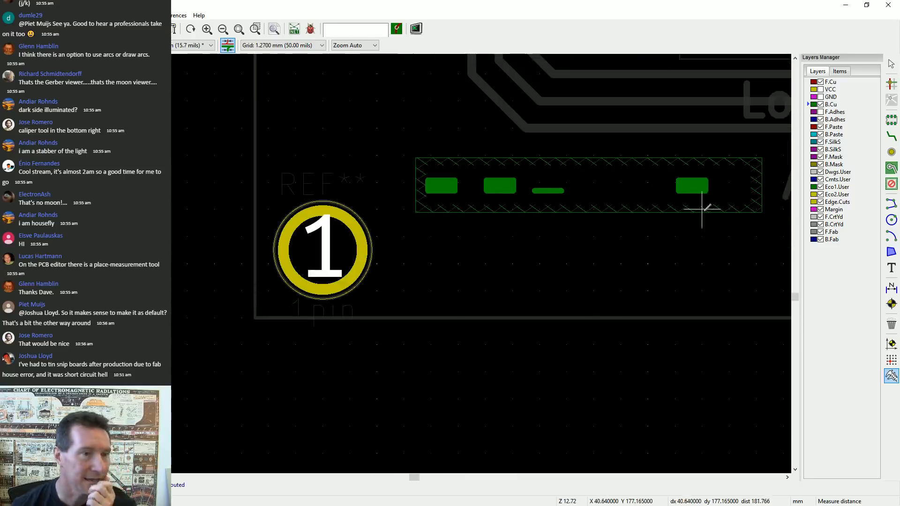
key(Escape)
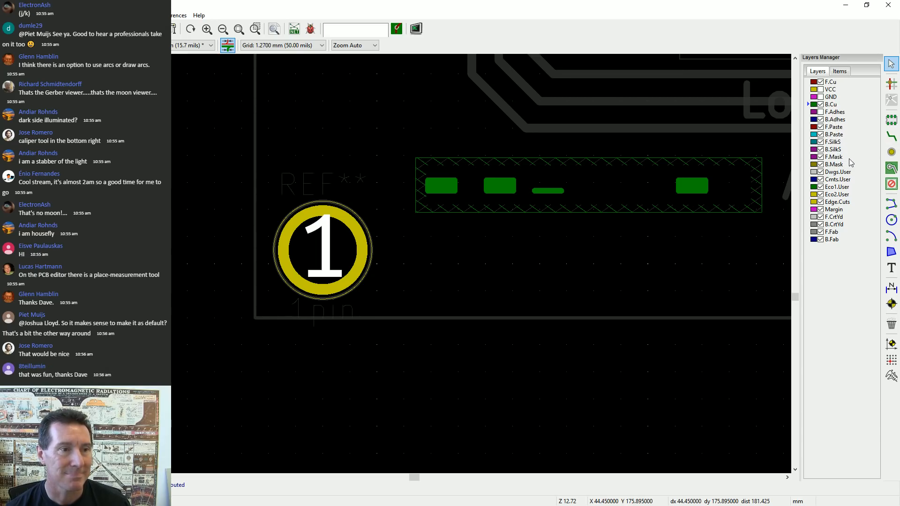
click(837, 202)
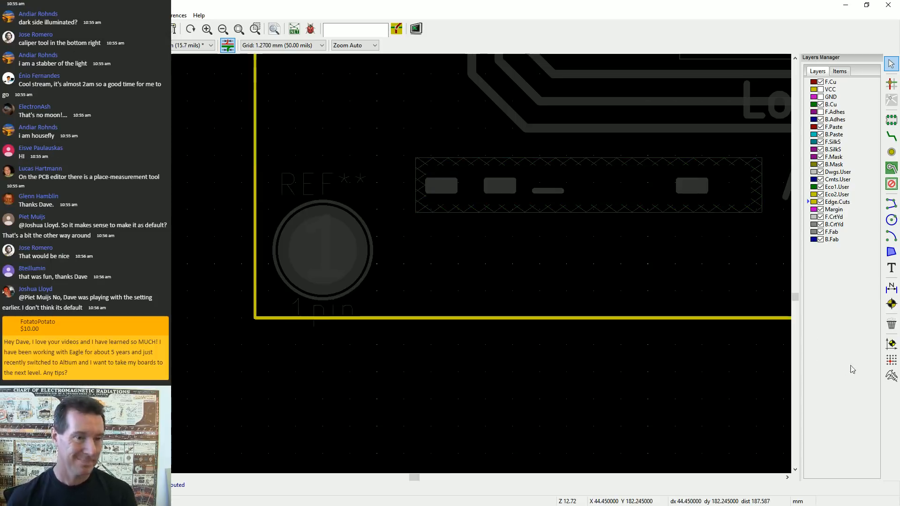
click(891, 376)
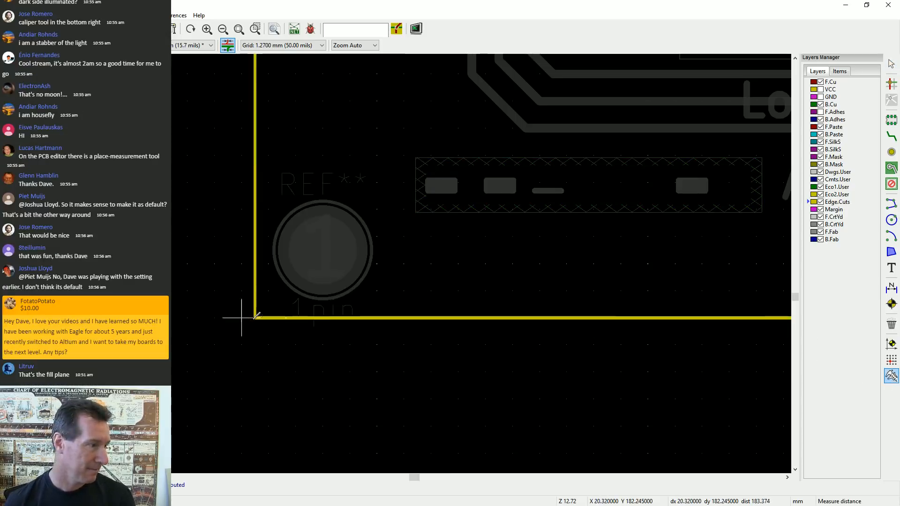
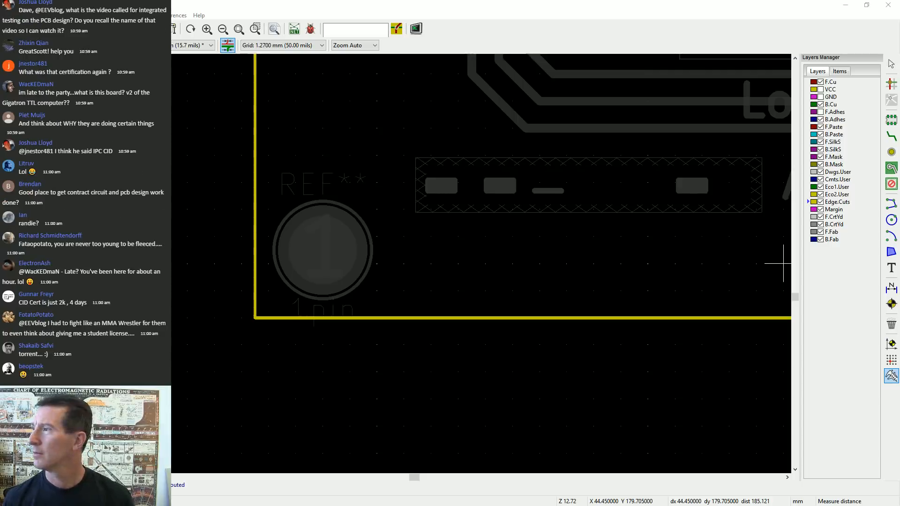
Switch to the browser window showing PCBShopper and place it over the PCB editor
drag(895, 0, 540, 1)
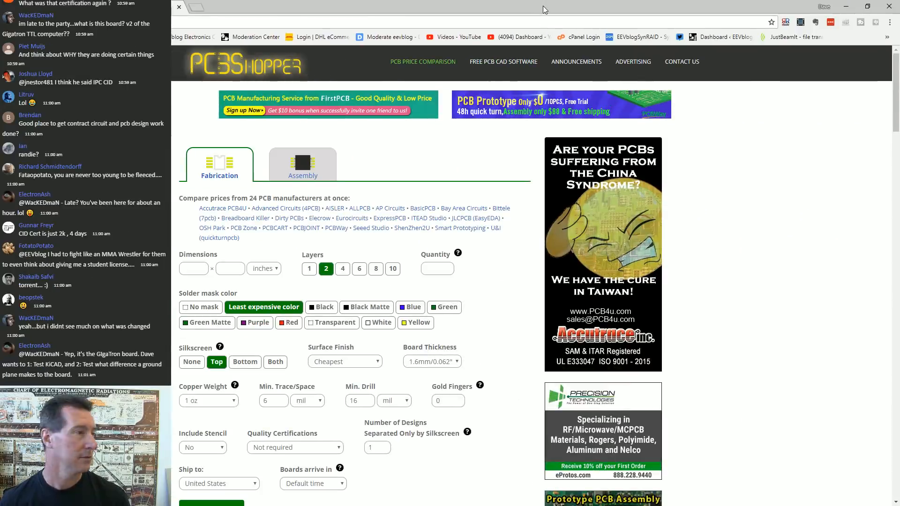
double_click(596, 5)
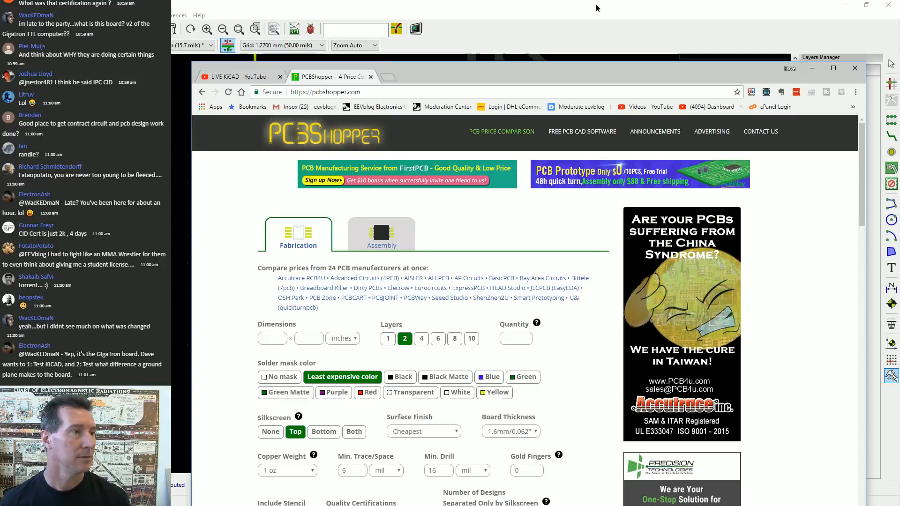
drag(534, 70, 540, 13)
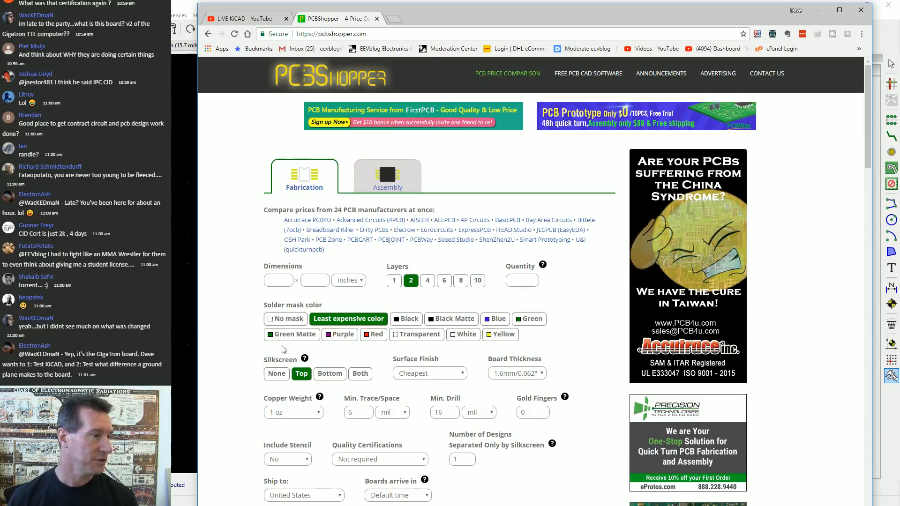
Enter board dimensions of 9.25 × 6.25 inches in the PCB fabrication price comparison form
click(282, 280)
text(9.)
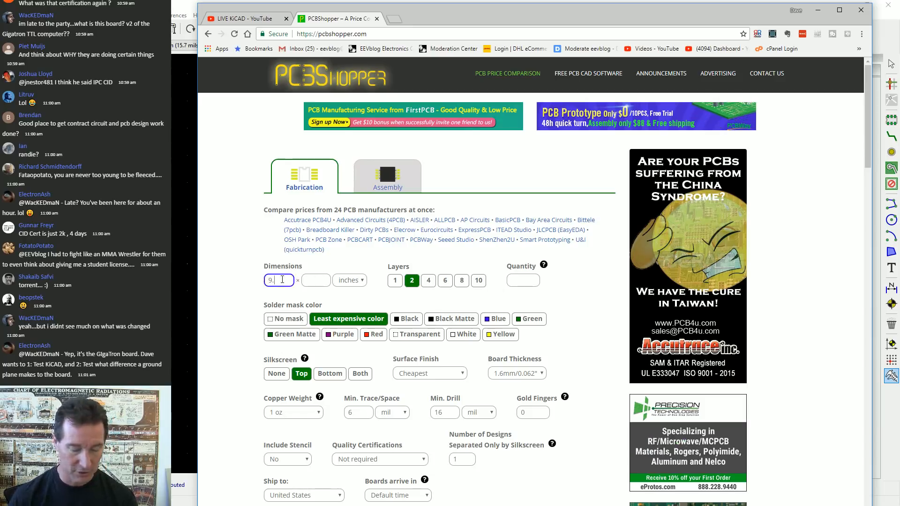
text(25)
click(312, 280)
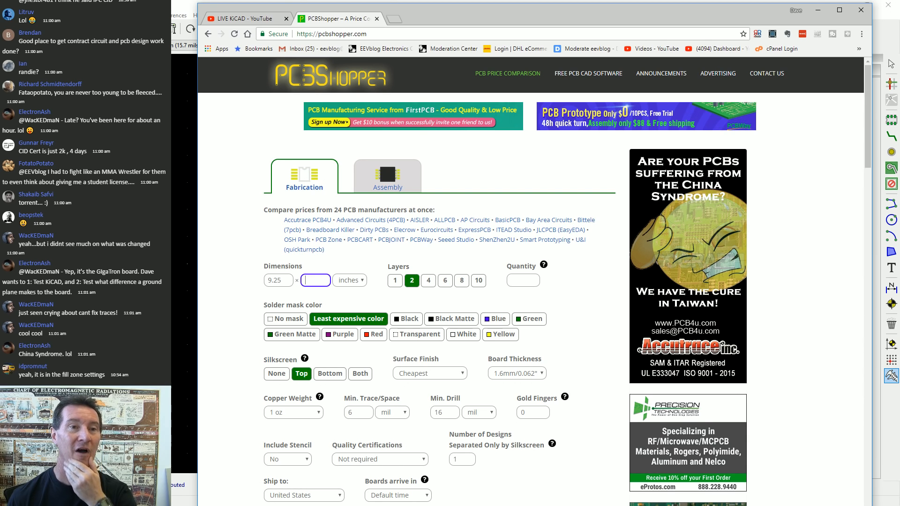
scroll(813, 229, down, 5)
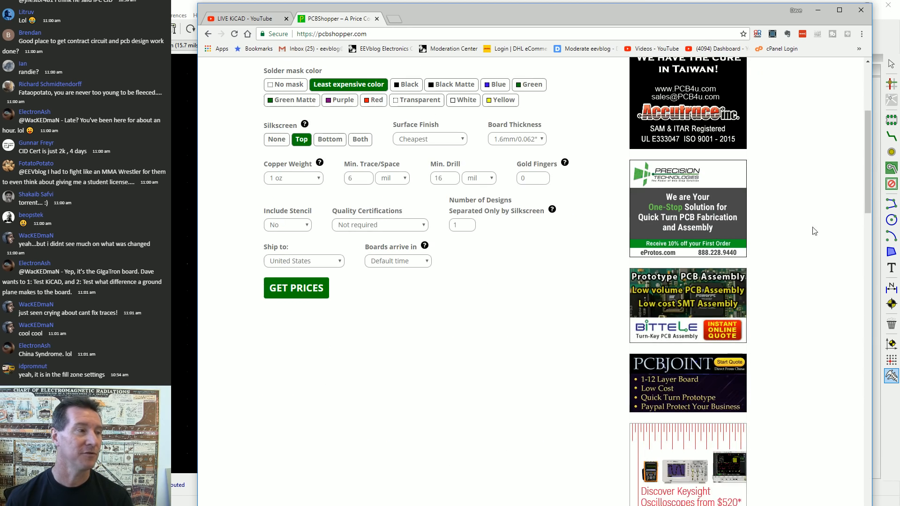
scroll(357, 147, up, 3)
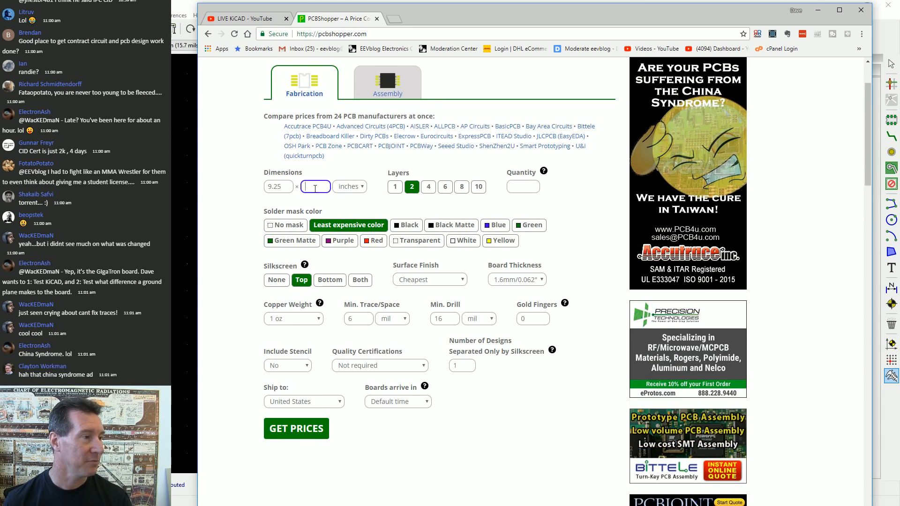
text(6.25)
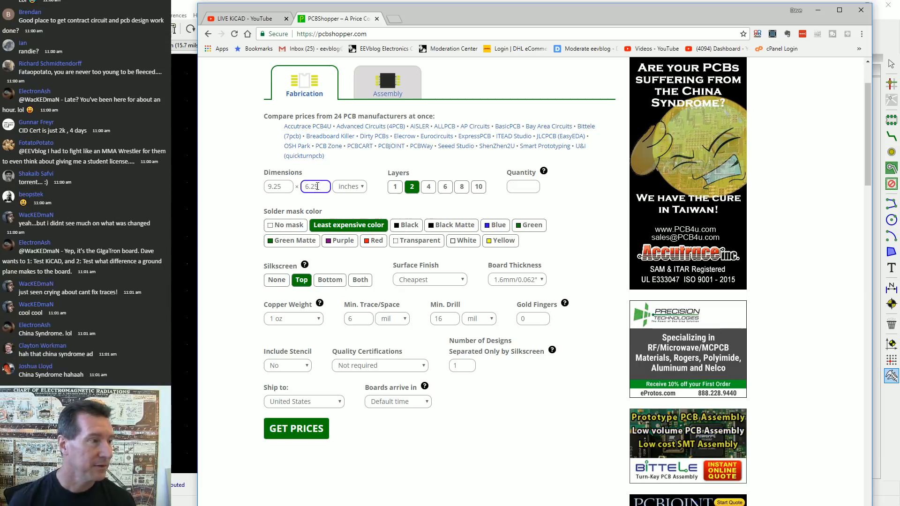
Choose 4 layers and set the board quantity to 1
click(427, 186)
click(524, 186)
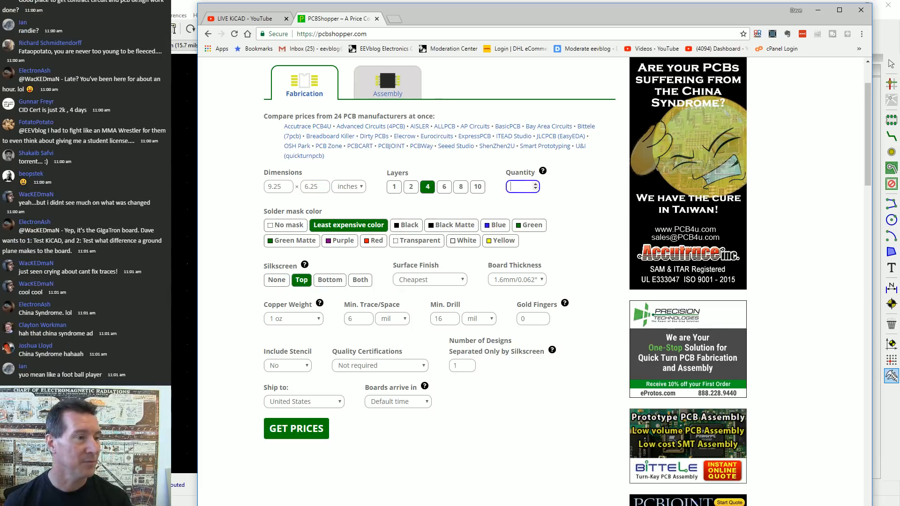
text(1)
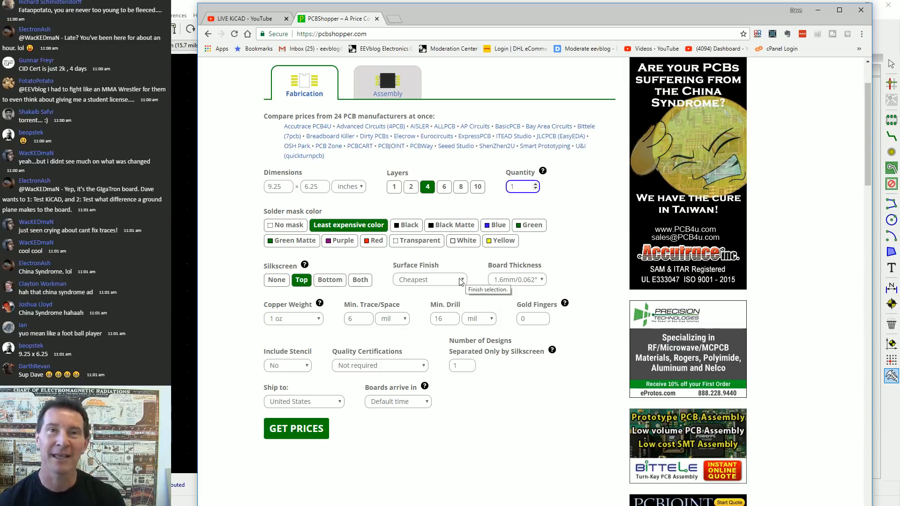
Check the available board thicknesses, keeping 1.6mm/0.062", and set the minimum trace/space to 8 mil
click(542, 281)
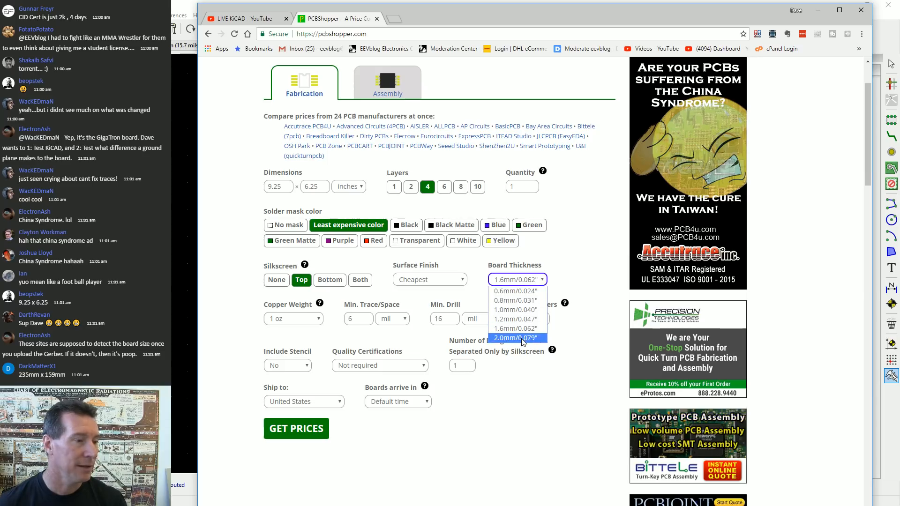
click(545, 281)
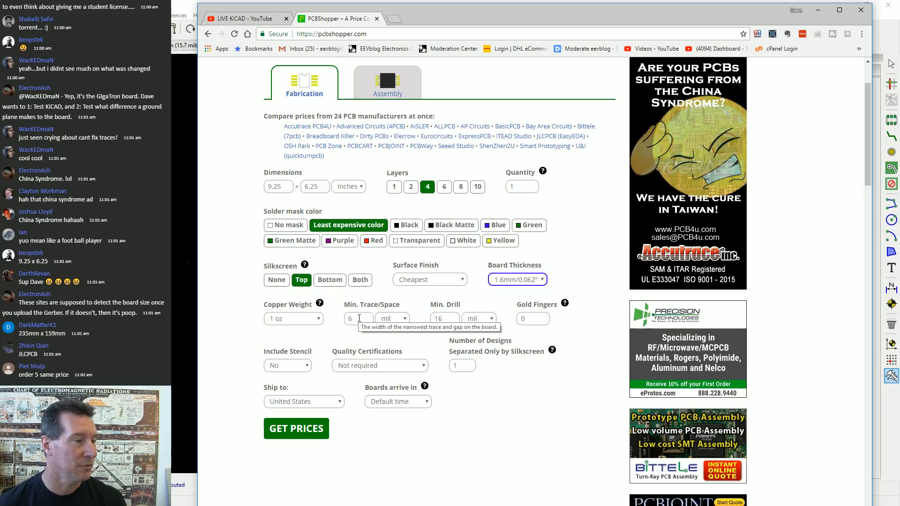
click(359, 319)
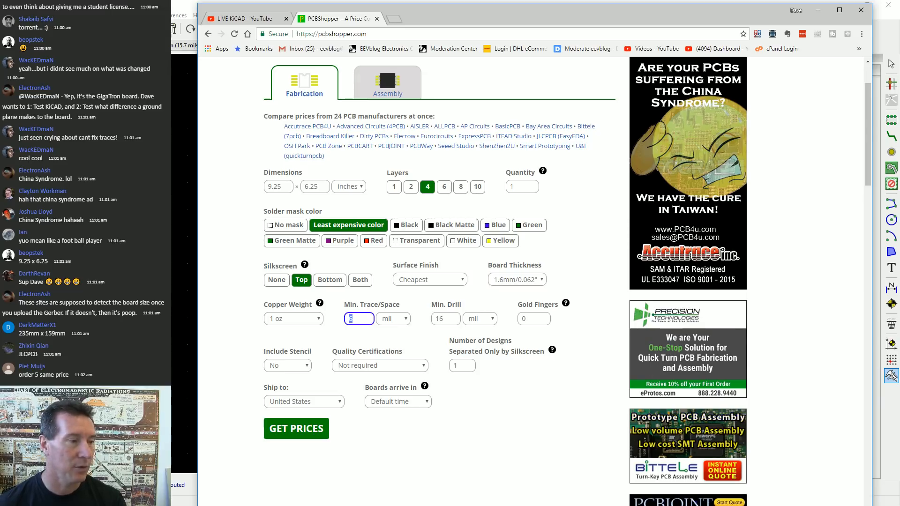
text(10)
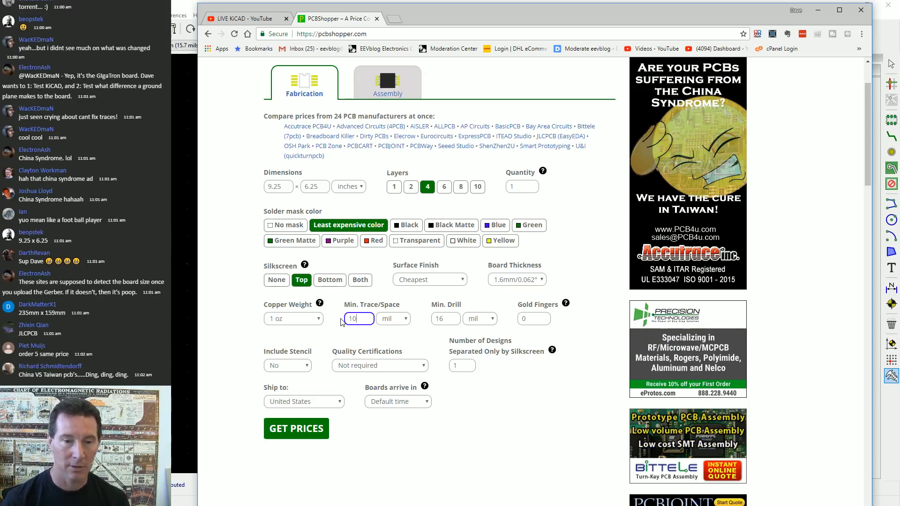
key(BackSpace)
key(BackSpace)
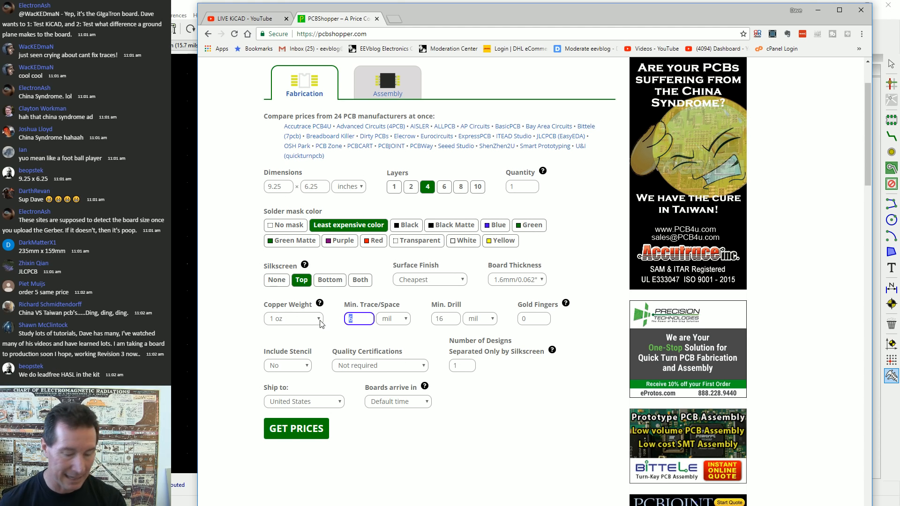
text(8)
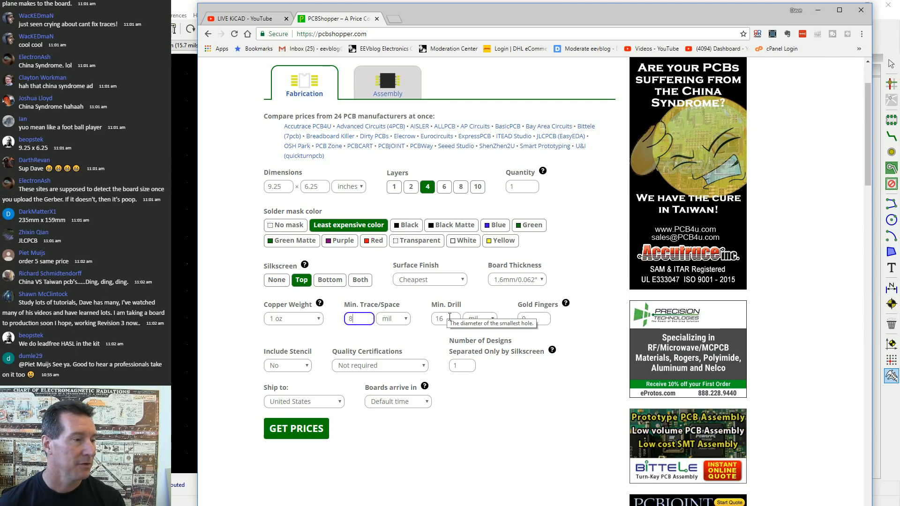
Try millimetres as the unit of the minimum drill size and return it to mil
click(449, 320)
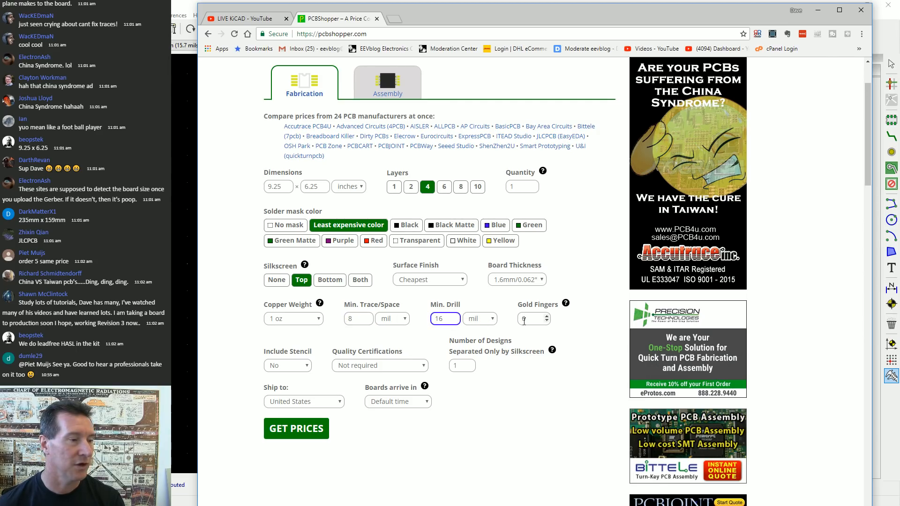
click(493, 319)
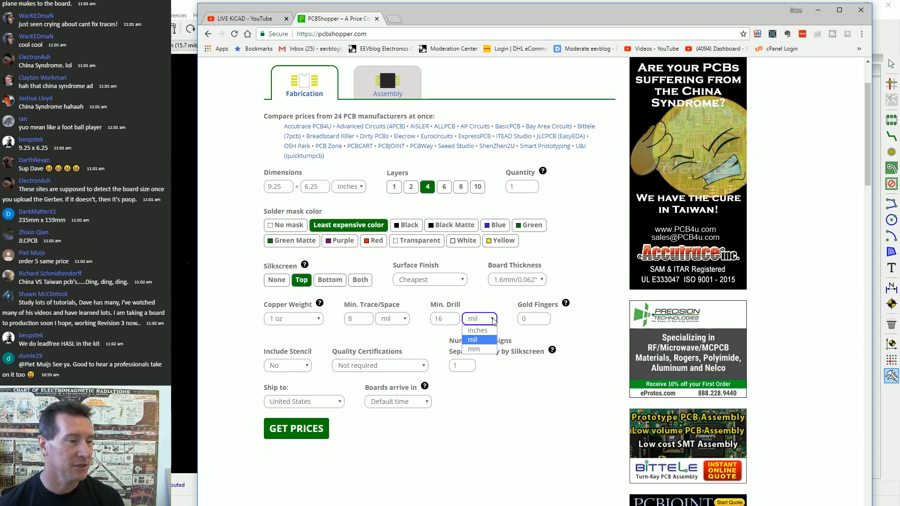
click(474, 349)
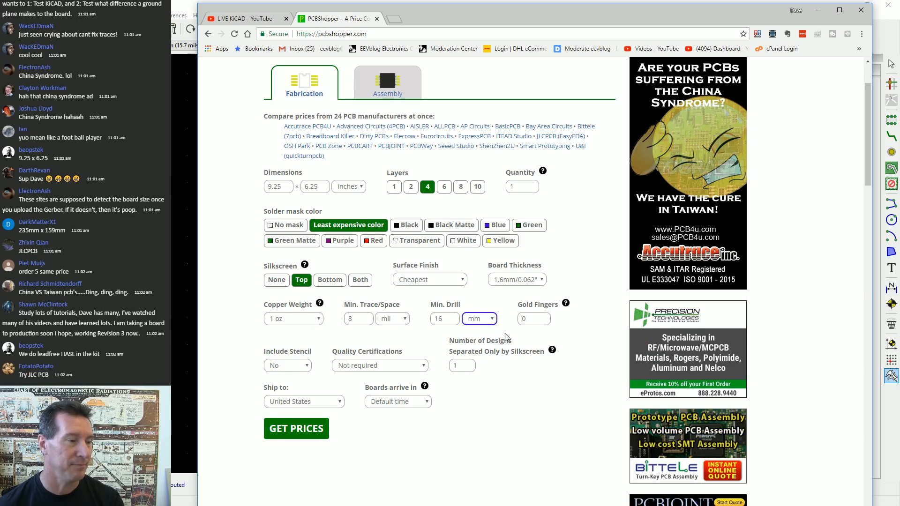
click(493, 320)
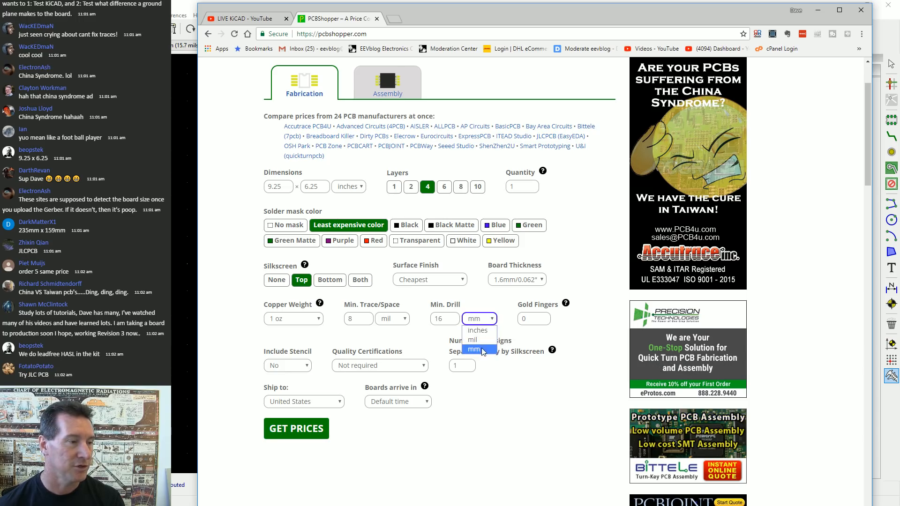
click(473, 340)
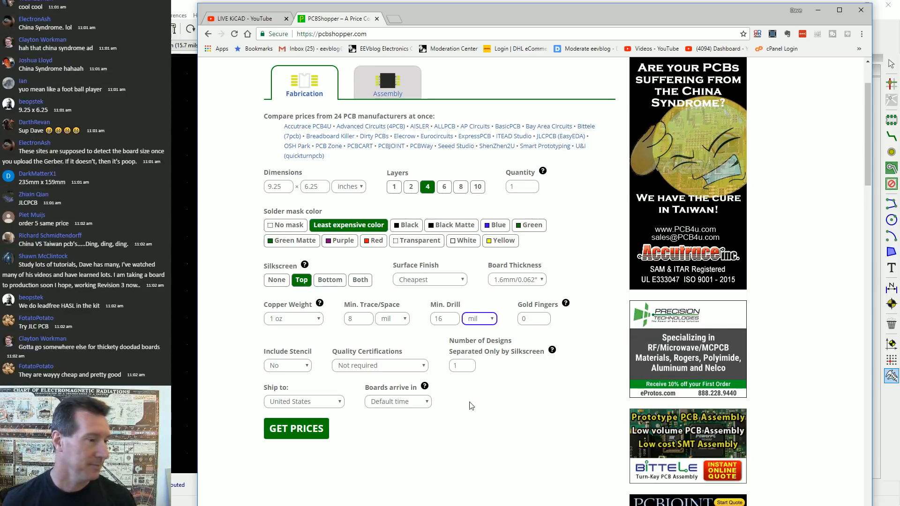
Check the quality certification options, keeping Not required, and set the shipping destination to Australia
click(423, 366)
click(424, 369)
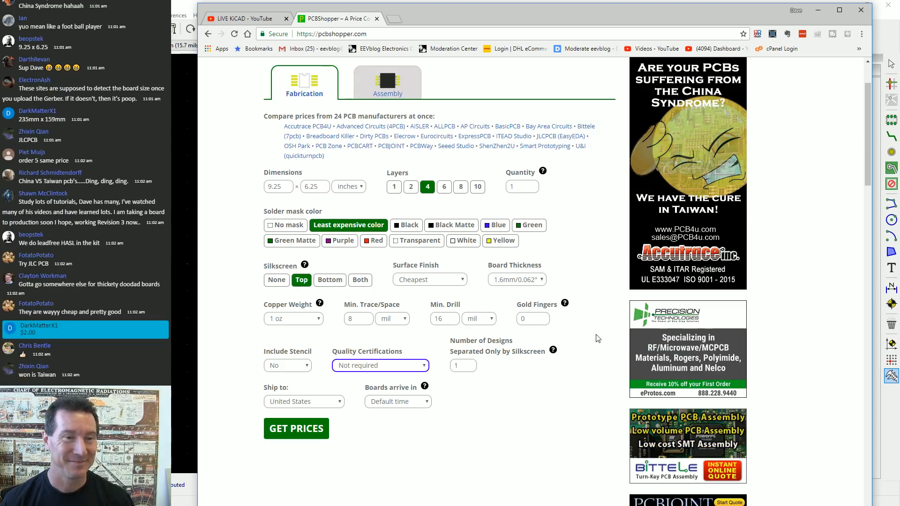
click(338, 403)
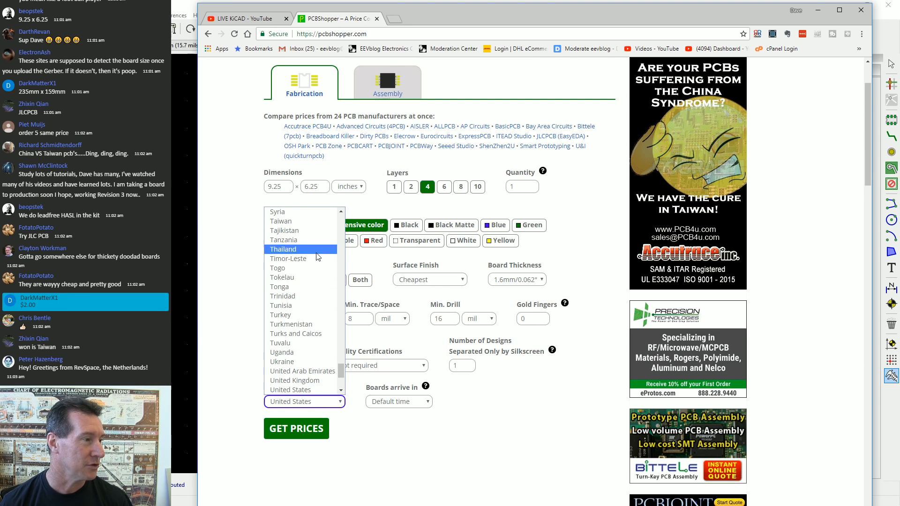
scroll(318, 257, up, 15)
scroll(304, 462, up, 2)
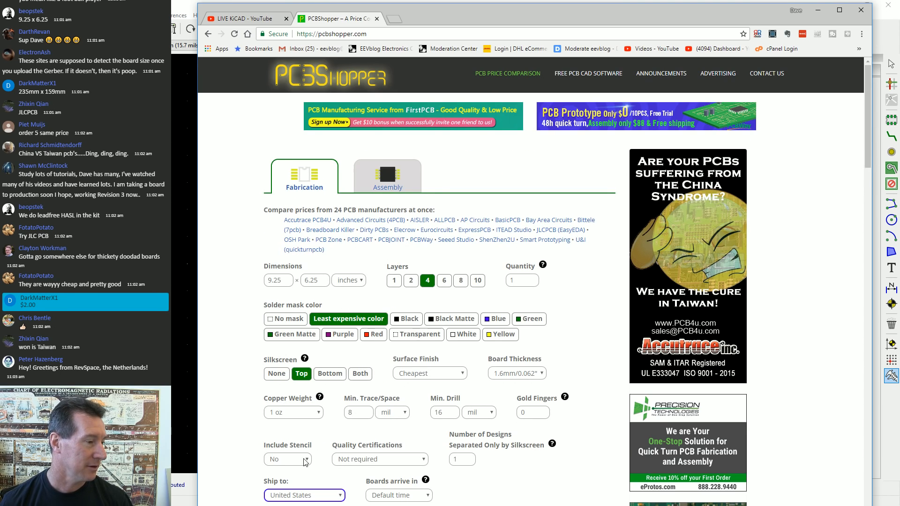
click(336, 495)
scroll(338, 422, up, 8)
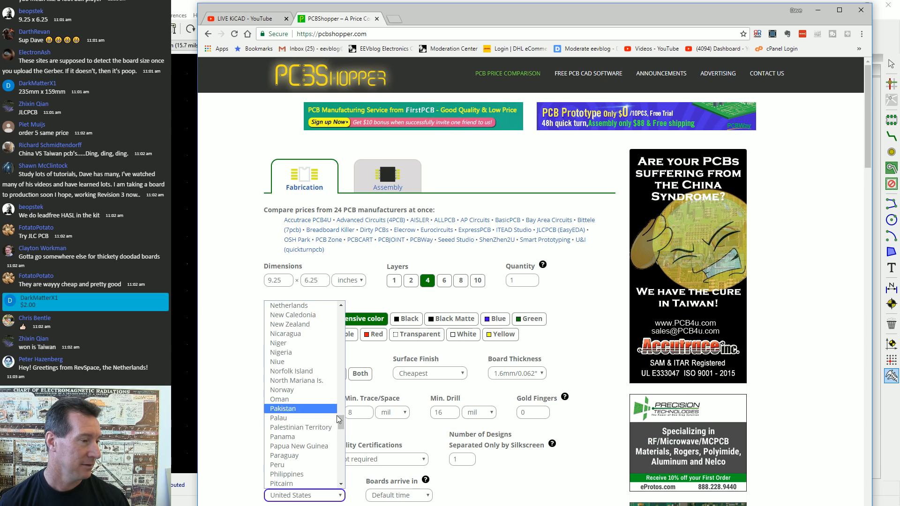
scroll(338, 419, up, 20)
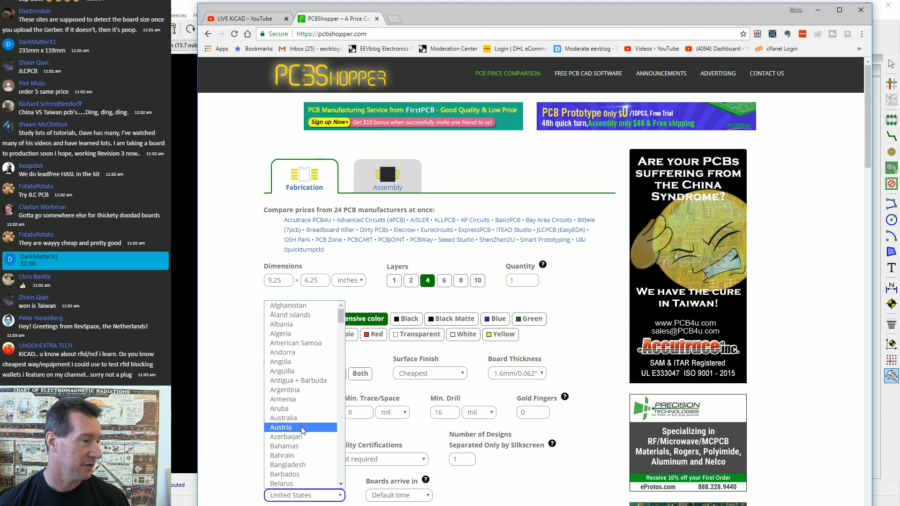
click(296, 418)
Check the surface finish options, keeping Cheapest, and request the fabrication prices
scroll(448, 409, down, 3)
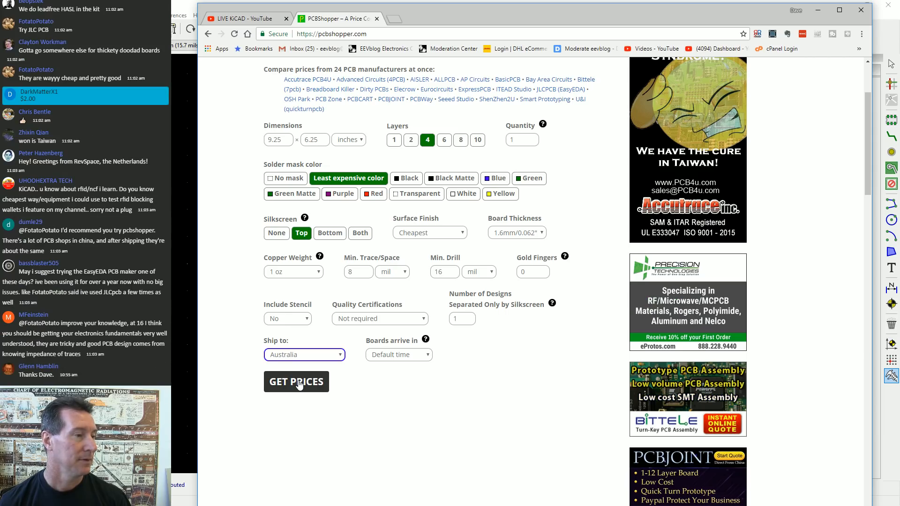
click(464, 234)
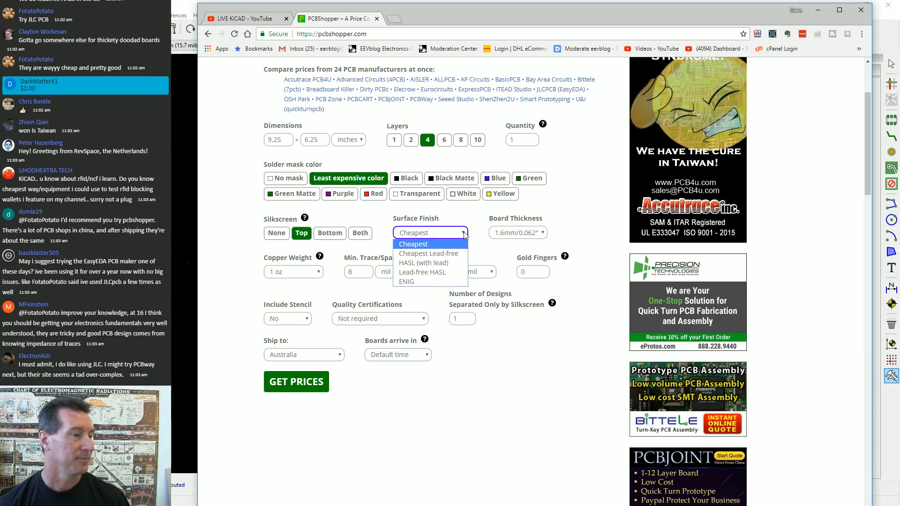
click(464, 233)
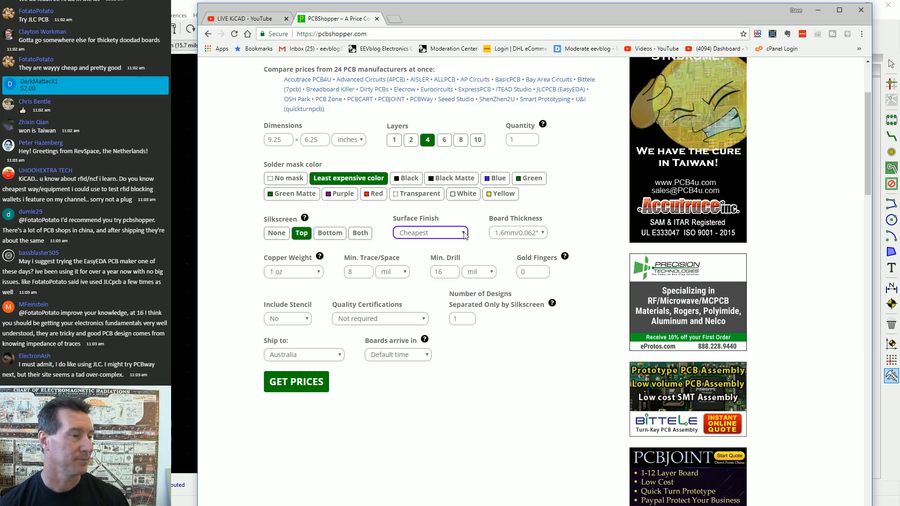
click(296, 383)
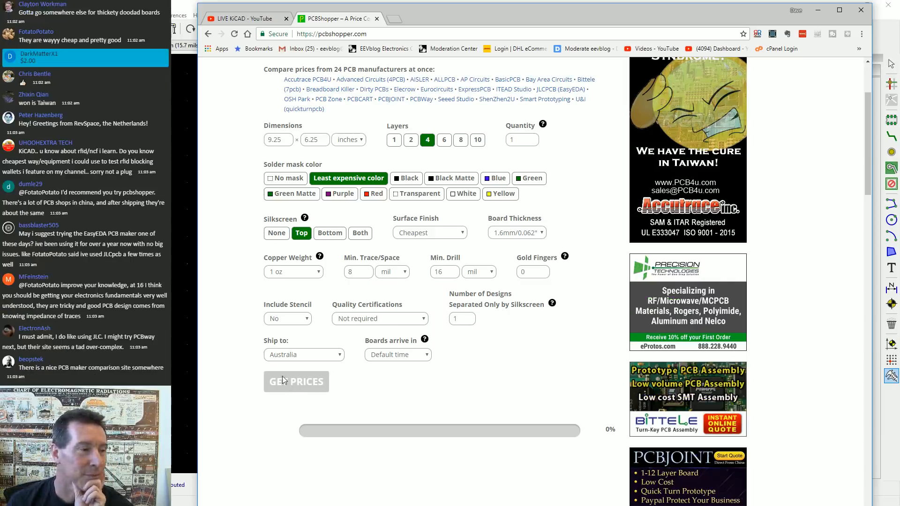
Examine the cheapest manufacturers' quotes, comparing board prices, shipping costs and delivery times
scroll(278, 379, down, 6)
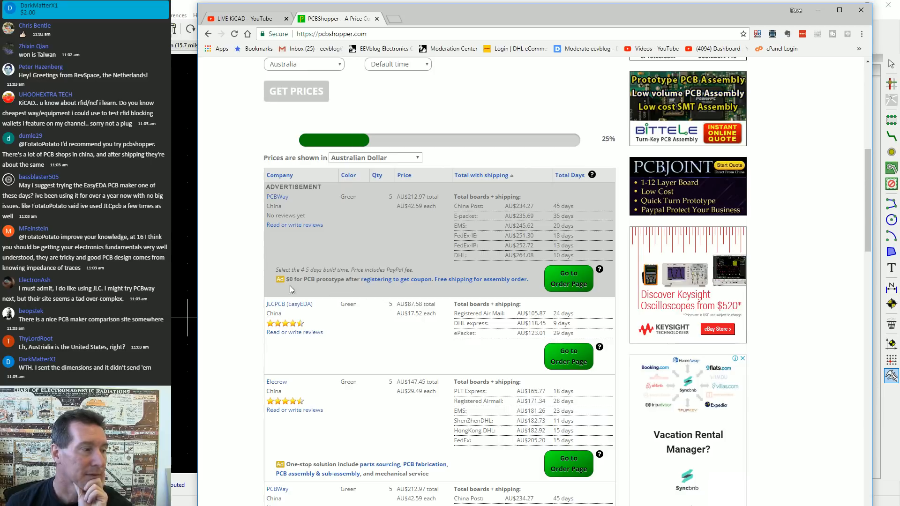
scroll(260, 281, down, 5)
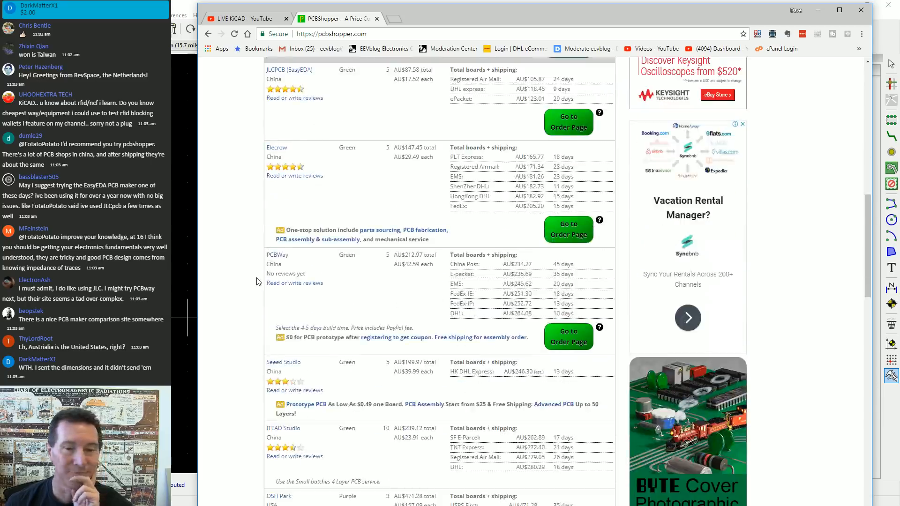
scroll(256, 281, down, 2)
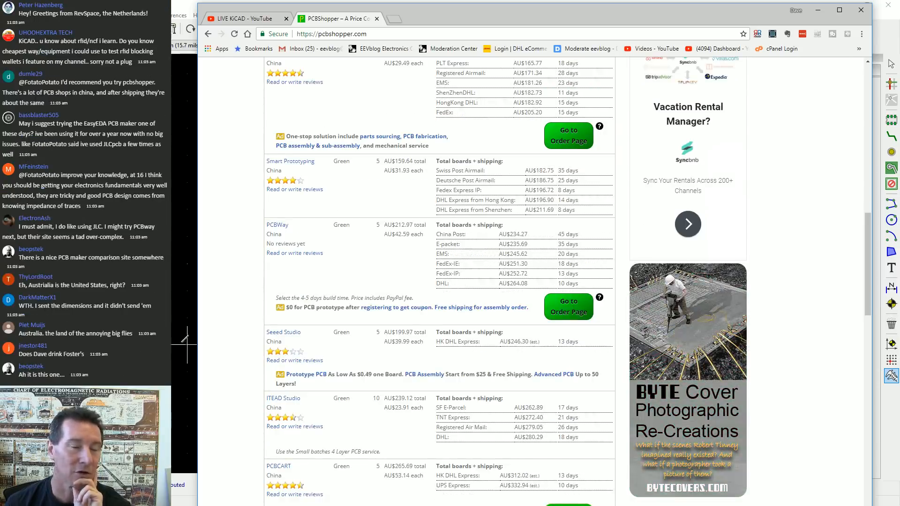
scroll(285, 317, up, 5)
scroll(286, 318, up, 2)
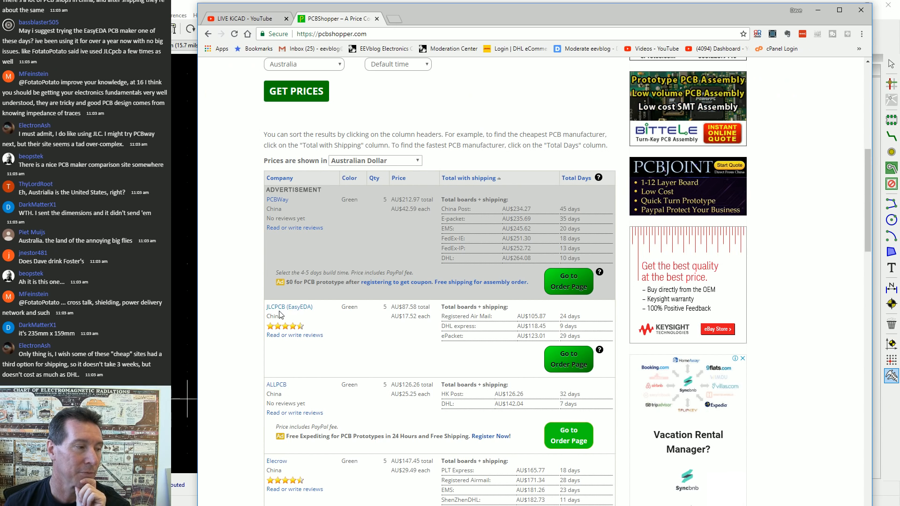
scroll(284, 312, down, 2)
scroll(280, 312, down, 5)
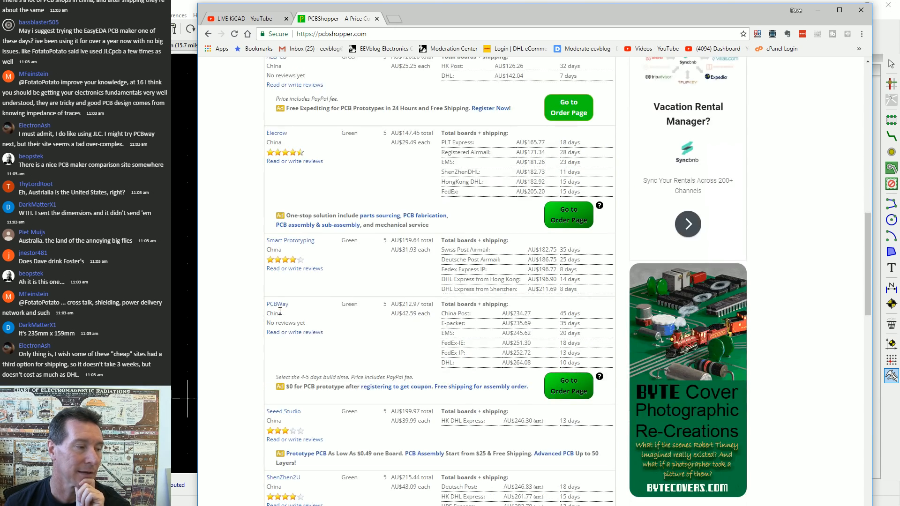
scroll(280, 311, up, 6)
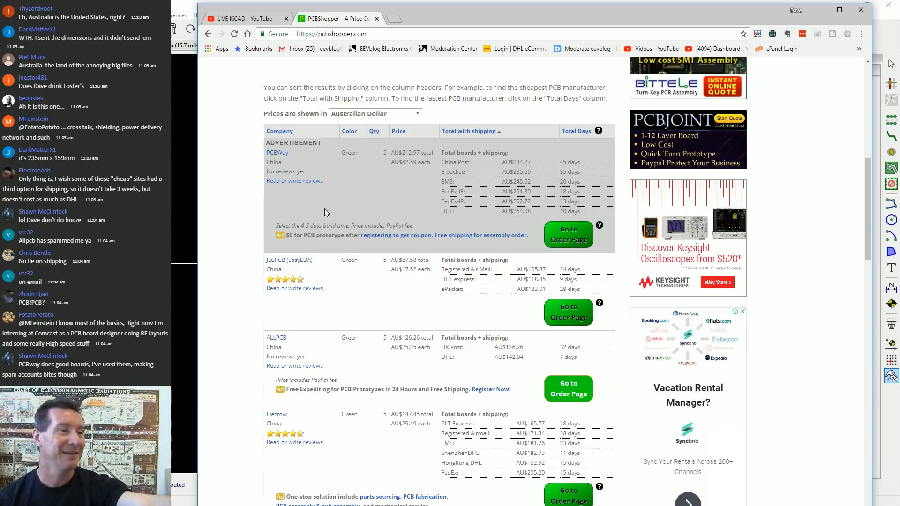
Examine the price list down to the most expensive manufacturers and highlight the shipped price from Dirty PCBs
scroll(525, 262, up, 10)
scroll(529, 265, down, 10)
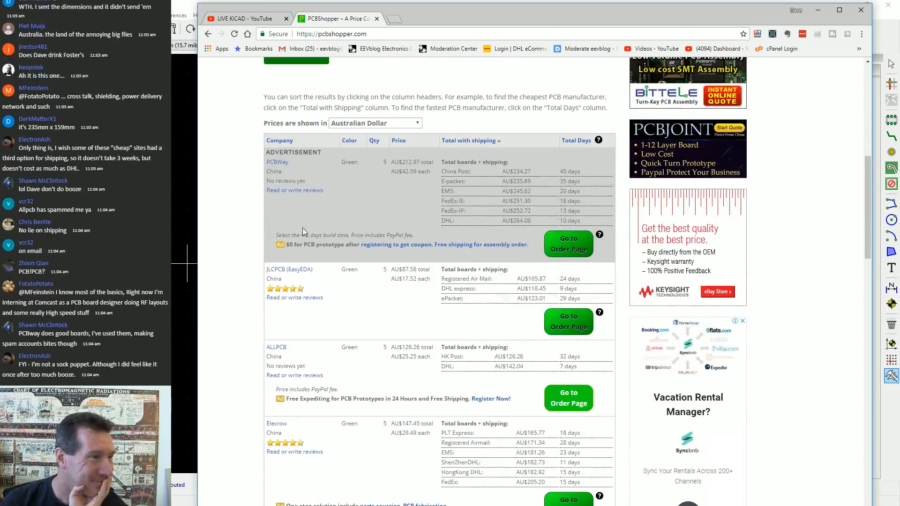
scroll(296, 229, down, 1)
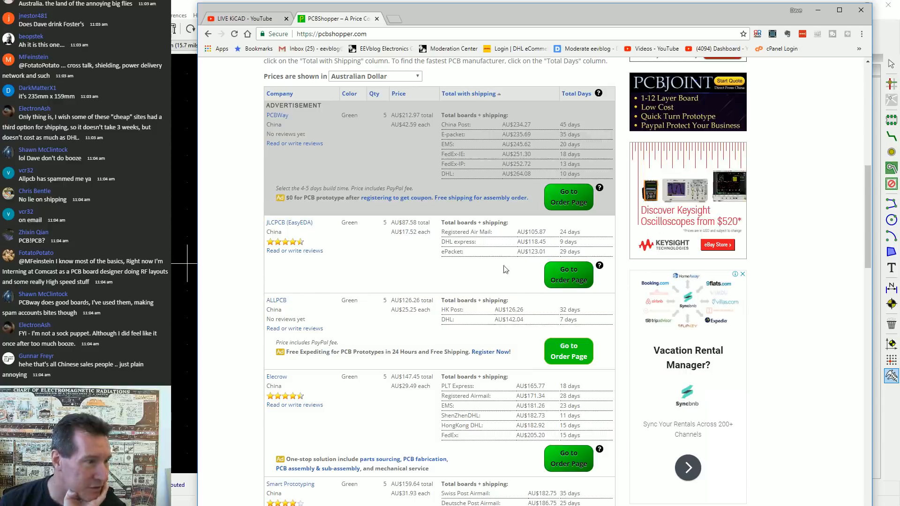
scroll(478, 302, down, 2)
scroll(478, 302, down, 9)
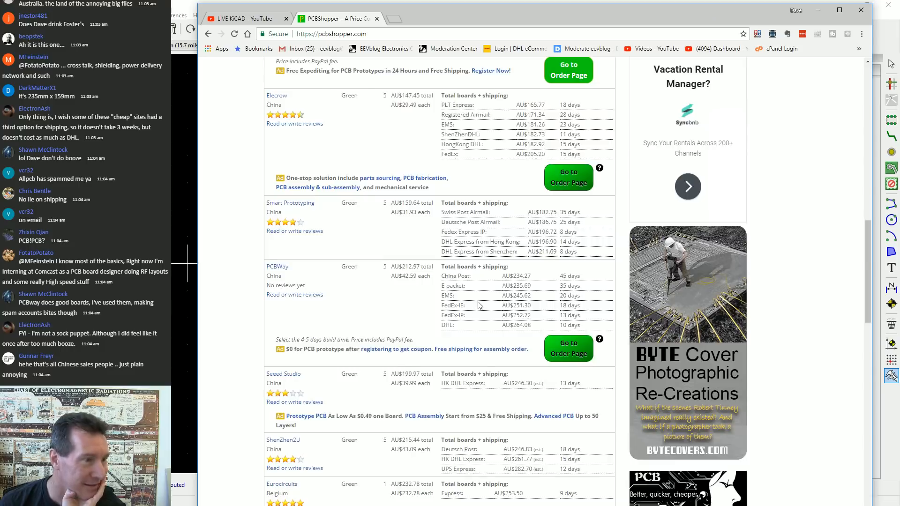
scroll(480, 304, down, 10)
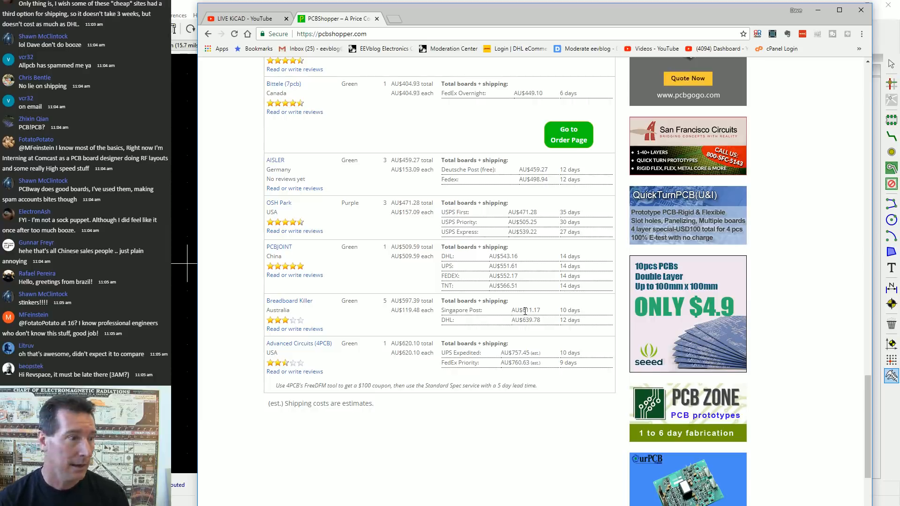
scroll(301, 289, up, 4)
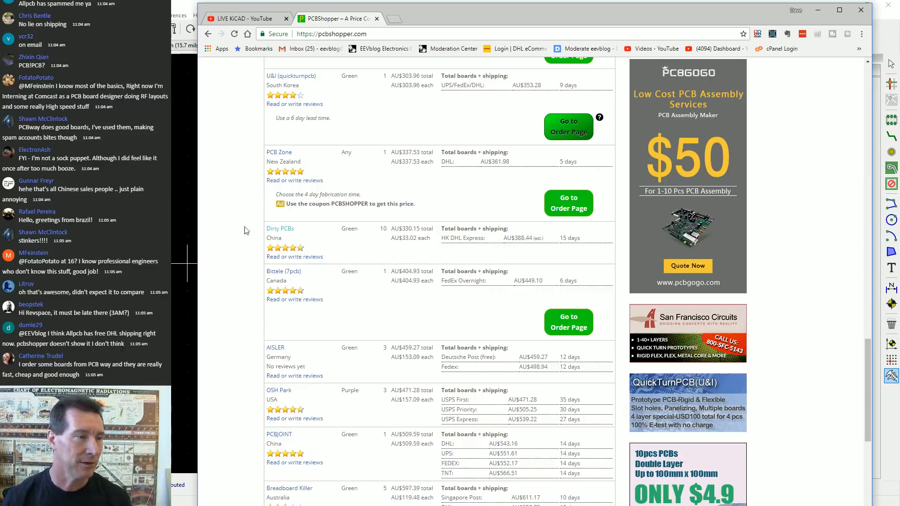
scroll(305, 166, up, 5)
scroll(328, 234, down, 4)
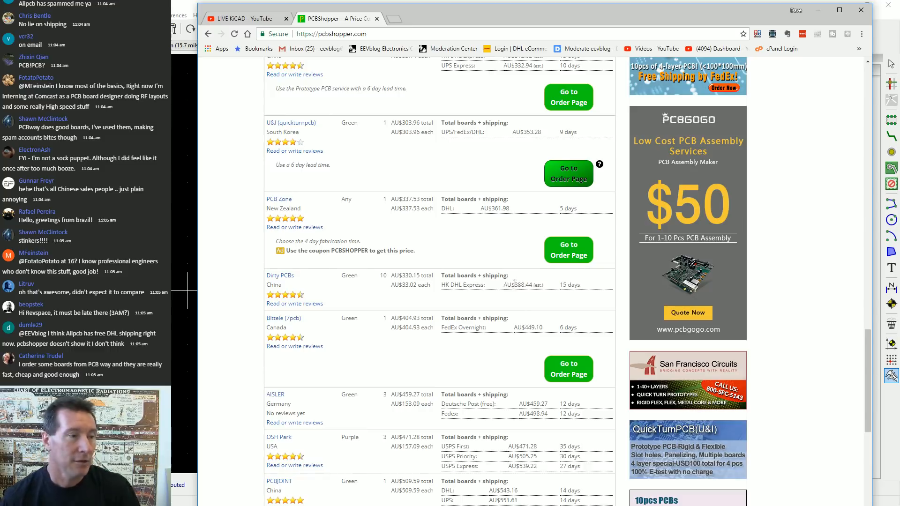
drag(514, 284, 528, 285)
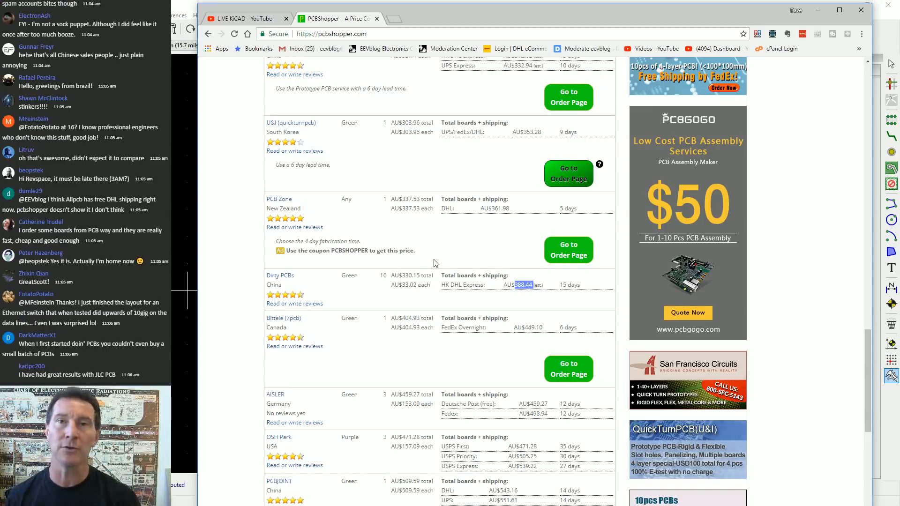
Return to the cheapest quotes, highlight the total board price from JLCPCB (EasyEDA), and clear the highlight
scroll(431, 249, up, 10)
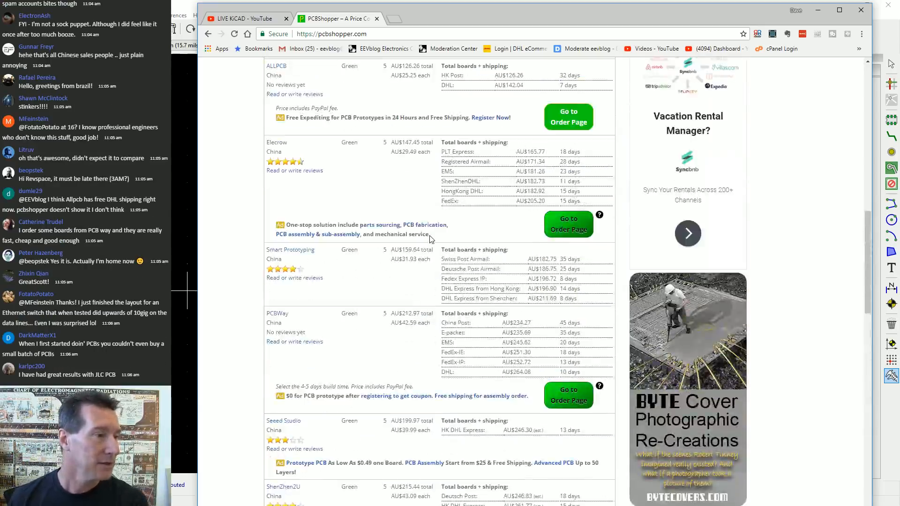
scroll(431, 239, up, 6)
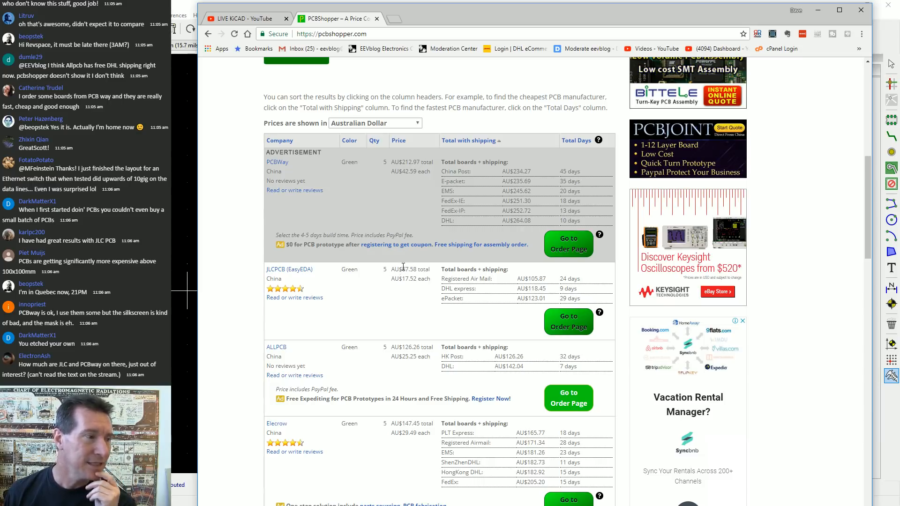
drag(399, 269, 417, 269)
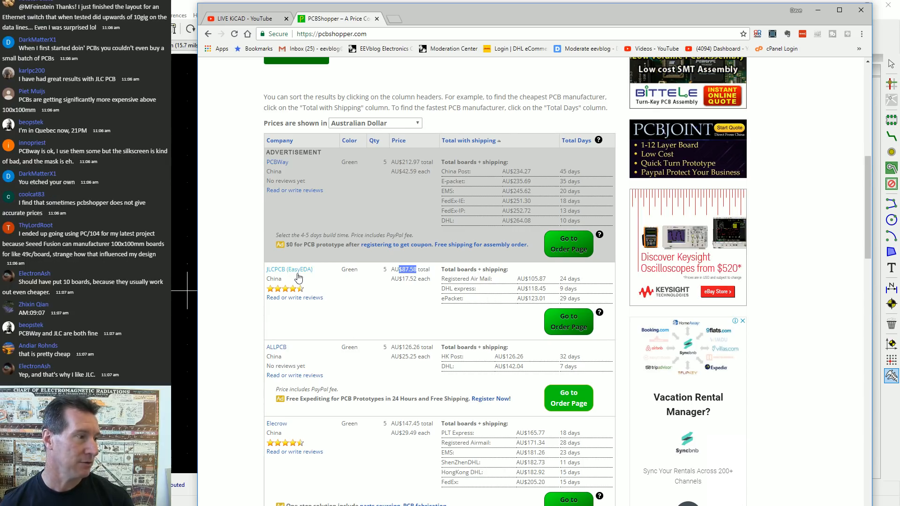
scroll(368, 290, down, 1)
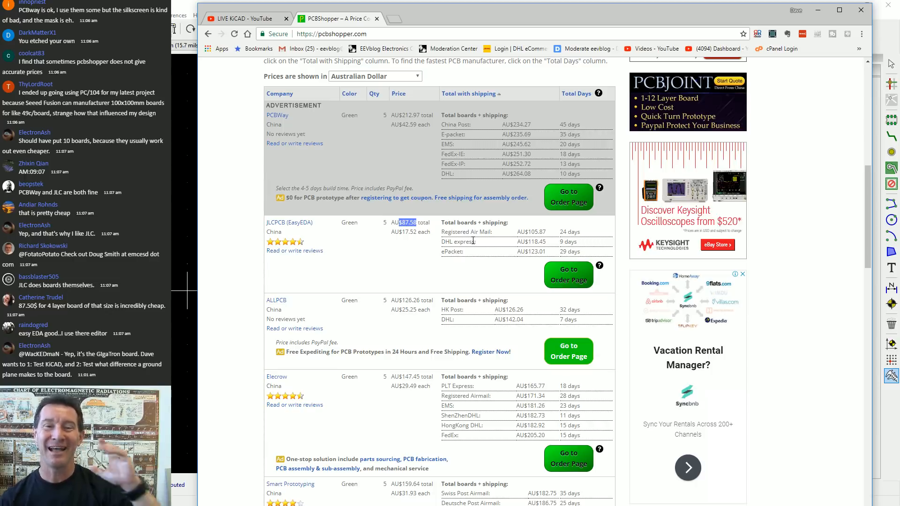
click(439, 255)
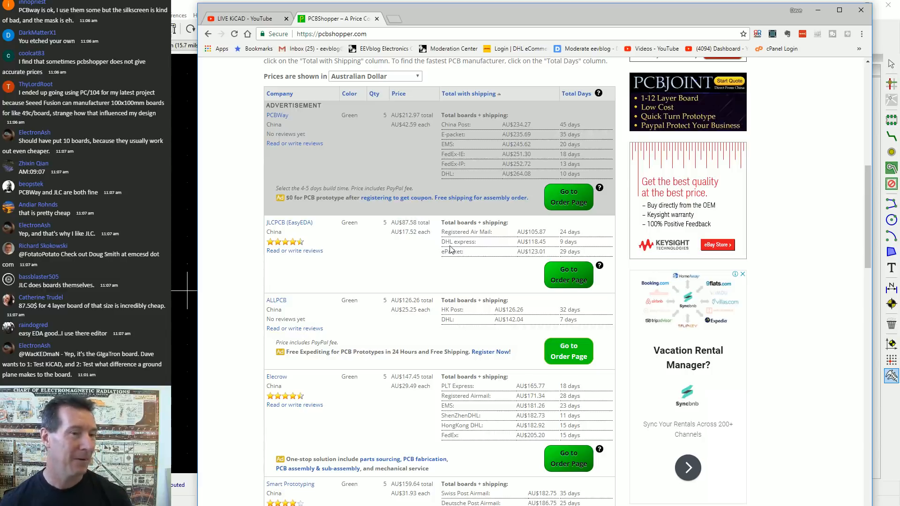
Compare the shipping options and delivery times of PCBWay, JLCPCB, ALLPCB and Elecrow
scroll(457, 250, up, 2)
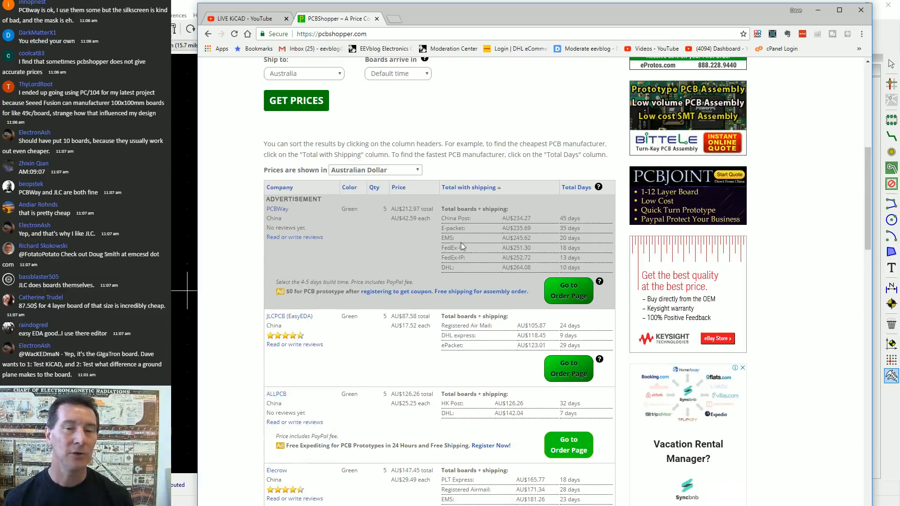
scroll(462, 249, down, 1)
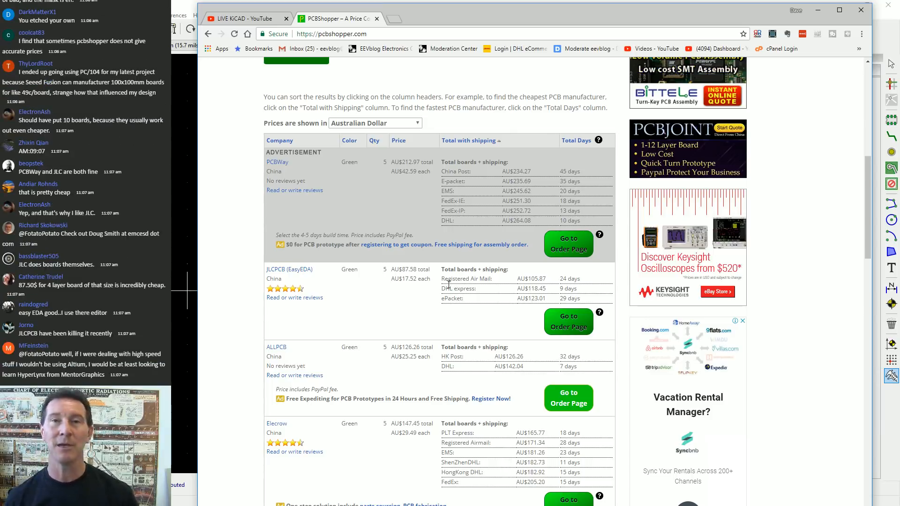
scroll(499, 293, down, 1)
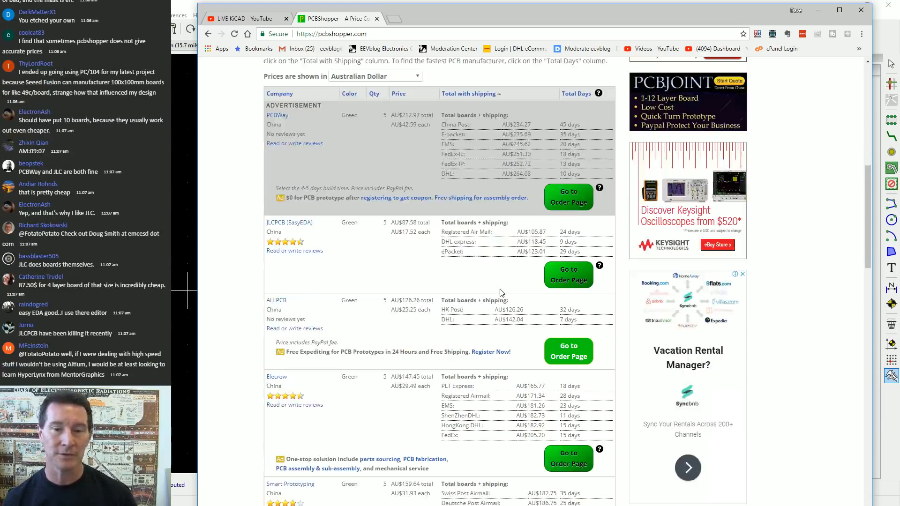
scroll(488, 291, down, 1)
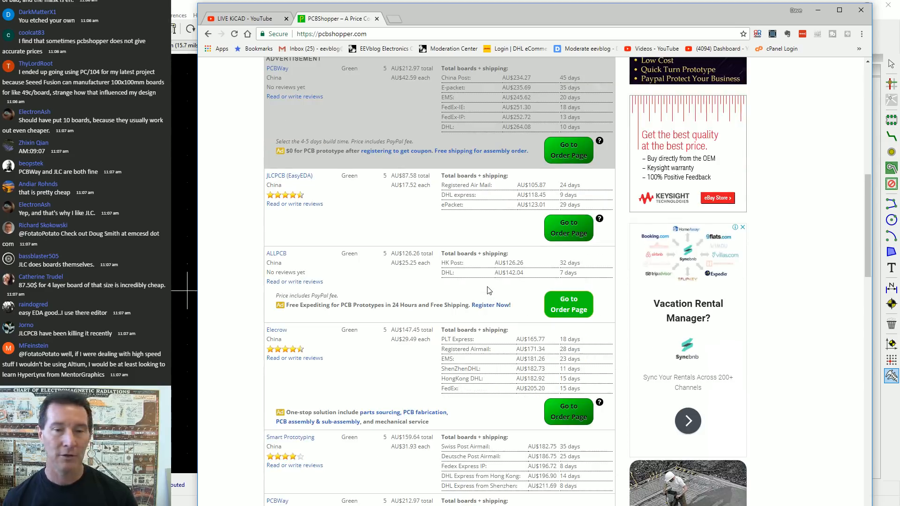
scroll(488, 290, down, 1)
scroll(488, 287, up, 2)
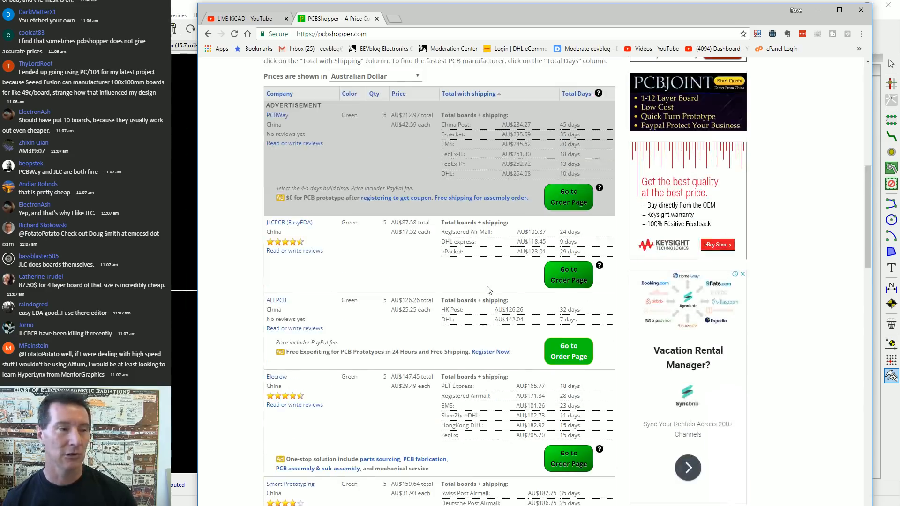
scroll(488, 290, up, 1)
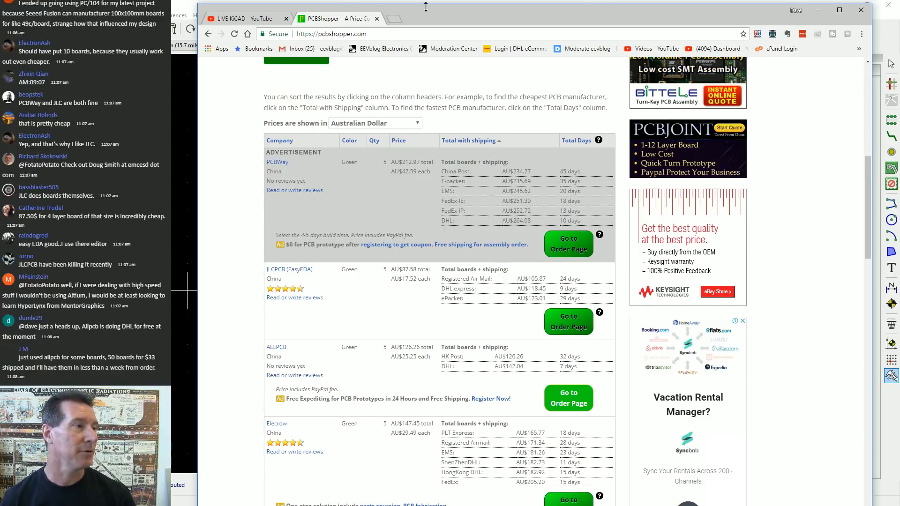
Move the browser window off the screen to return to the board layout in KiCad
mouse_move(627, 6)
mouse_down()
mouse_move(628, 31)
mouse_move(628, 5)
mouse_up()
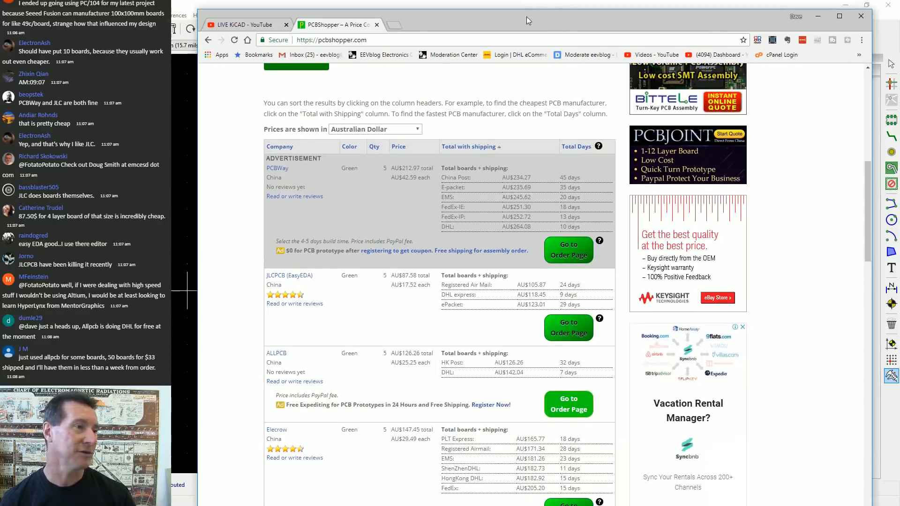
drag(527, 16, 899, 65)
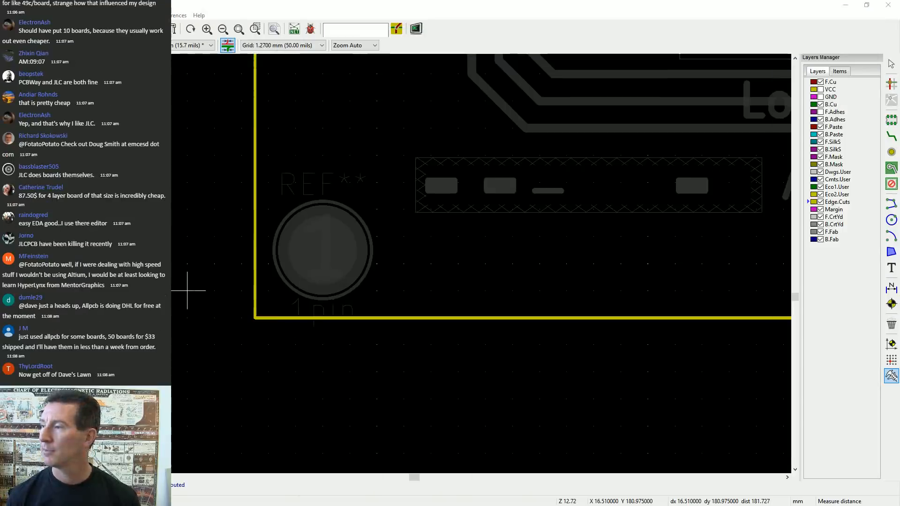